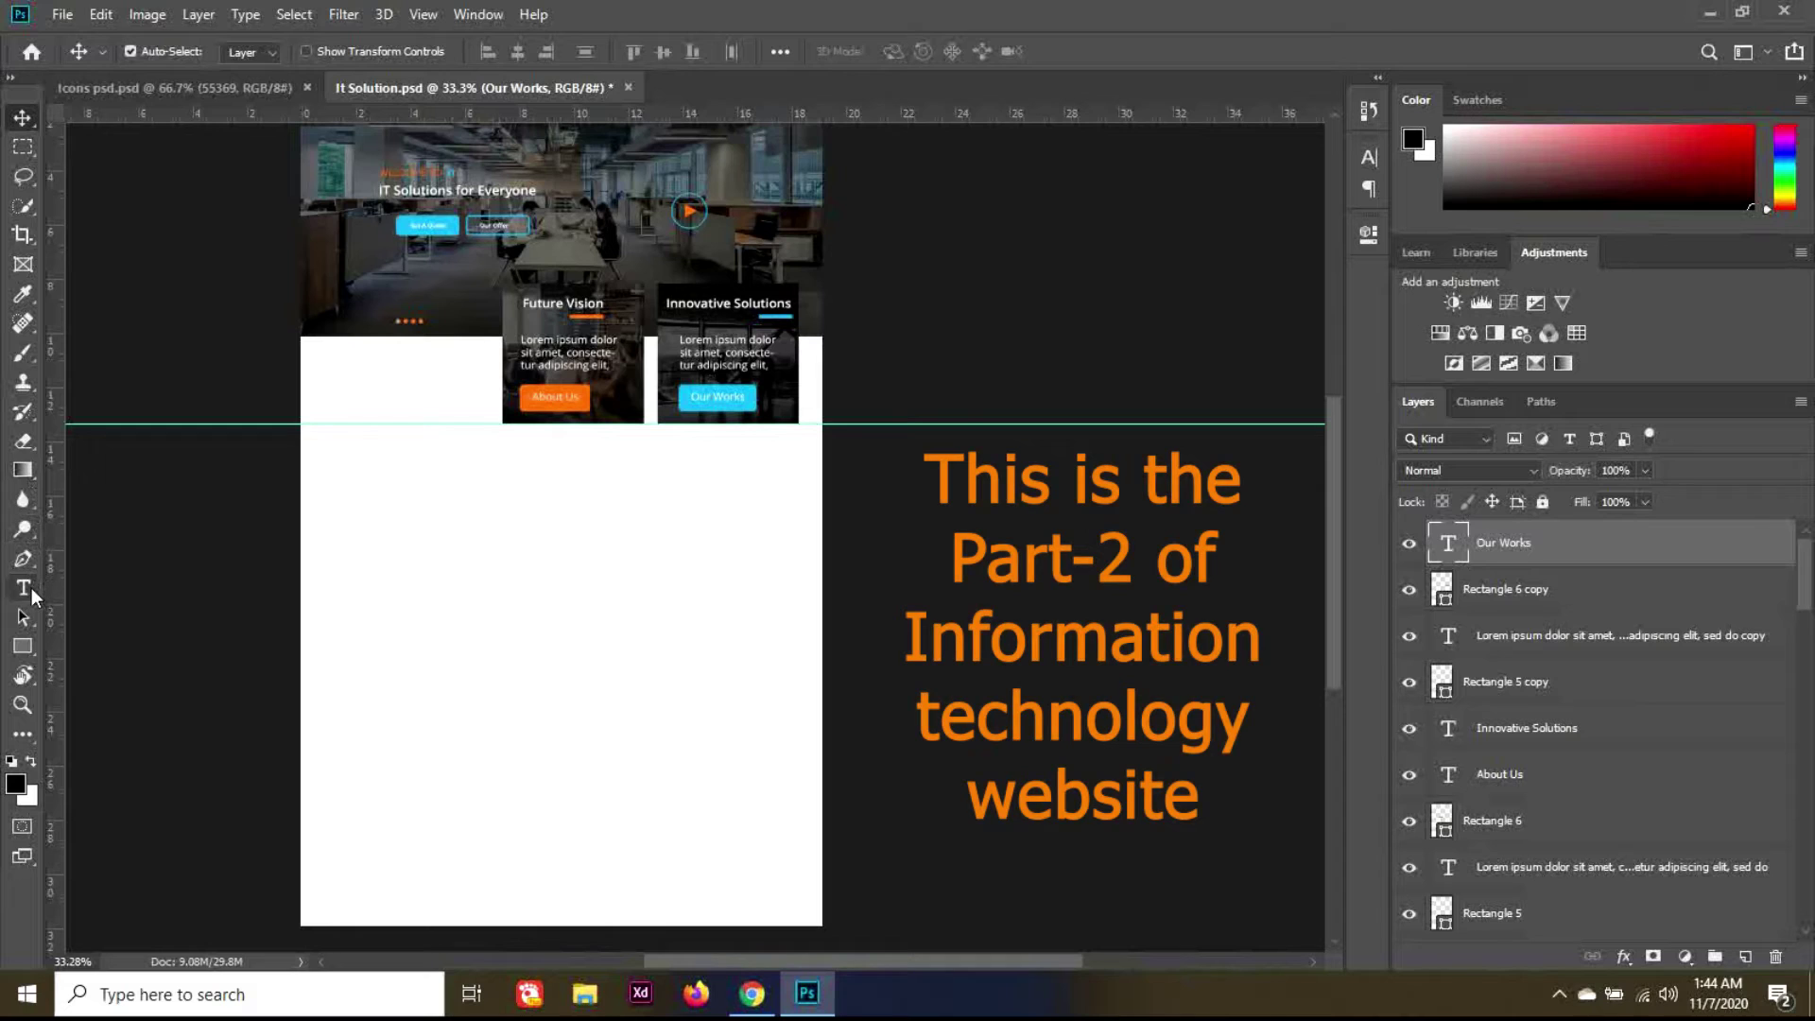
# Step: Draw a black rectangle of about 475 × 678 px just below the horizontal guide and nudge it right to X 30 px
pyautogui.click(30, 588)
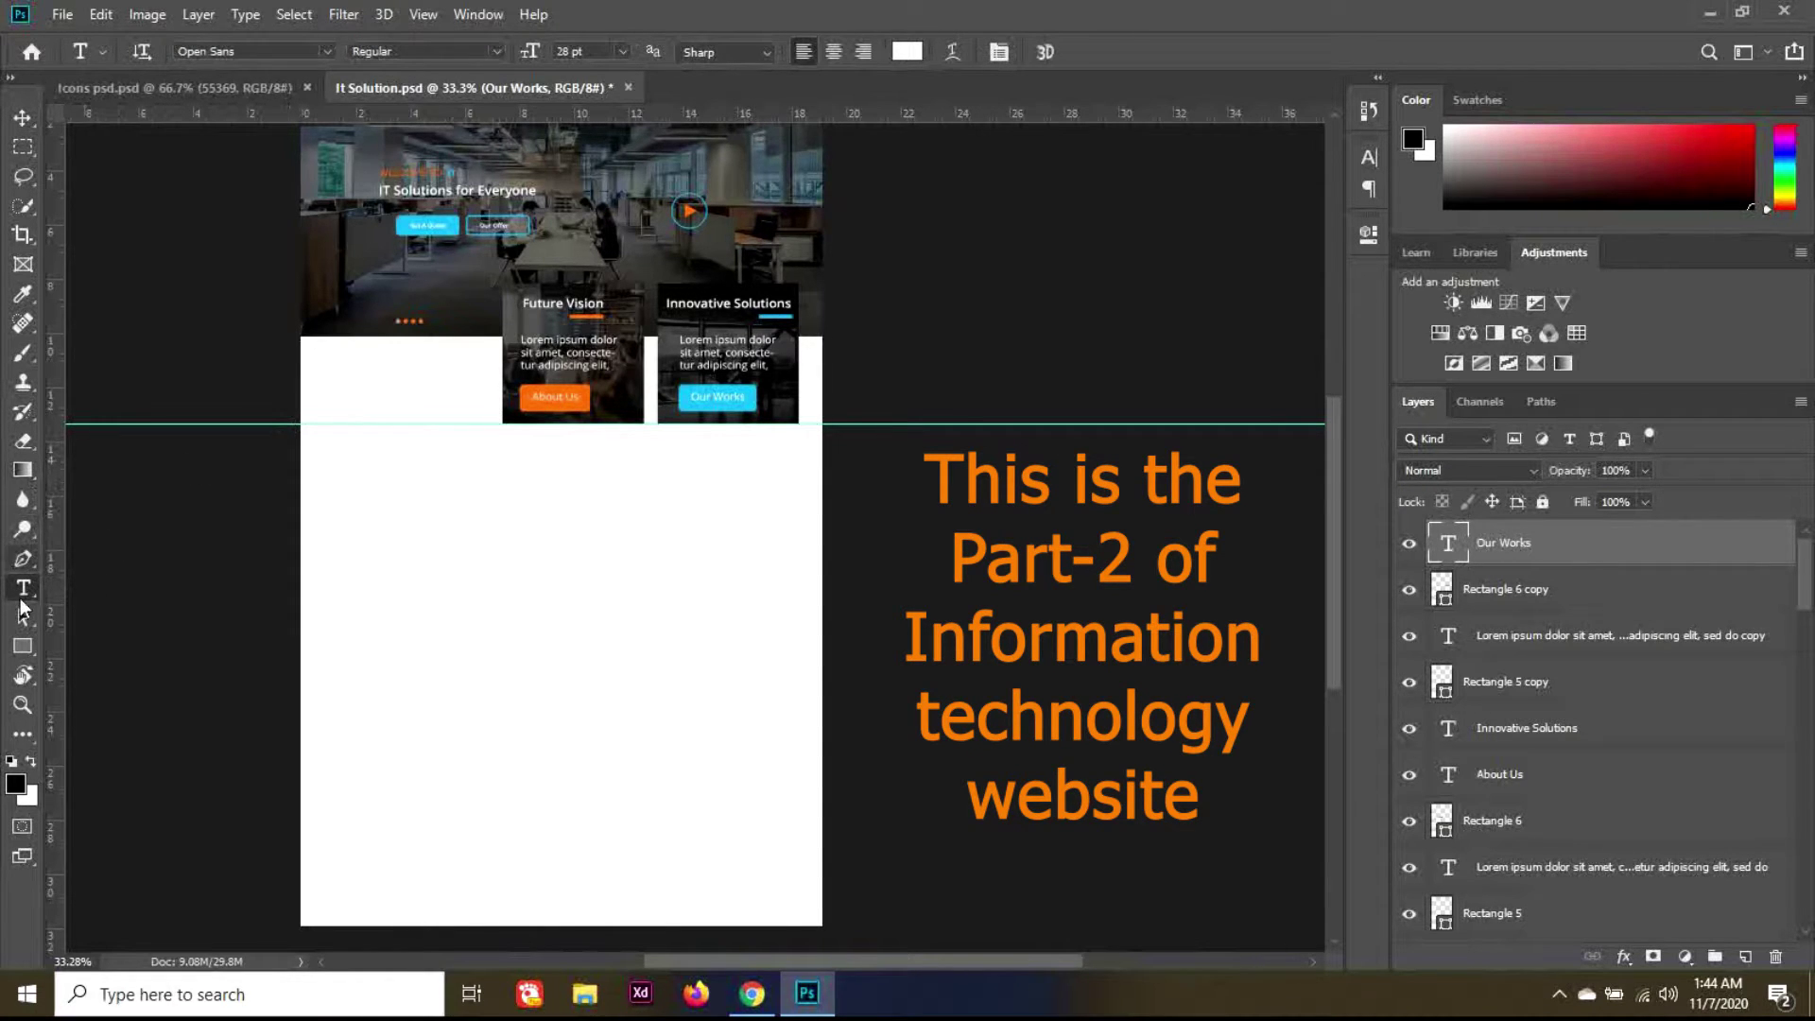
pyautogui.click(26, 640)
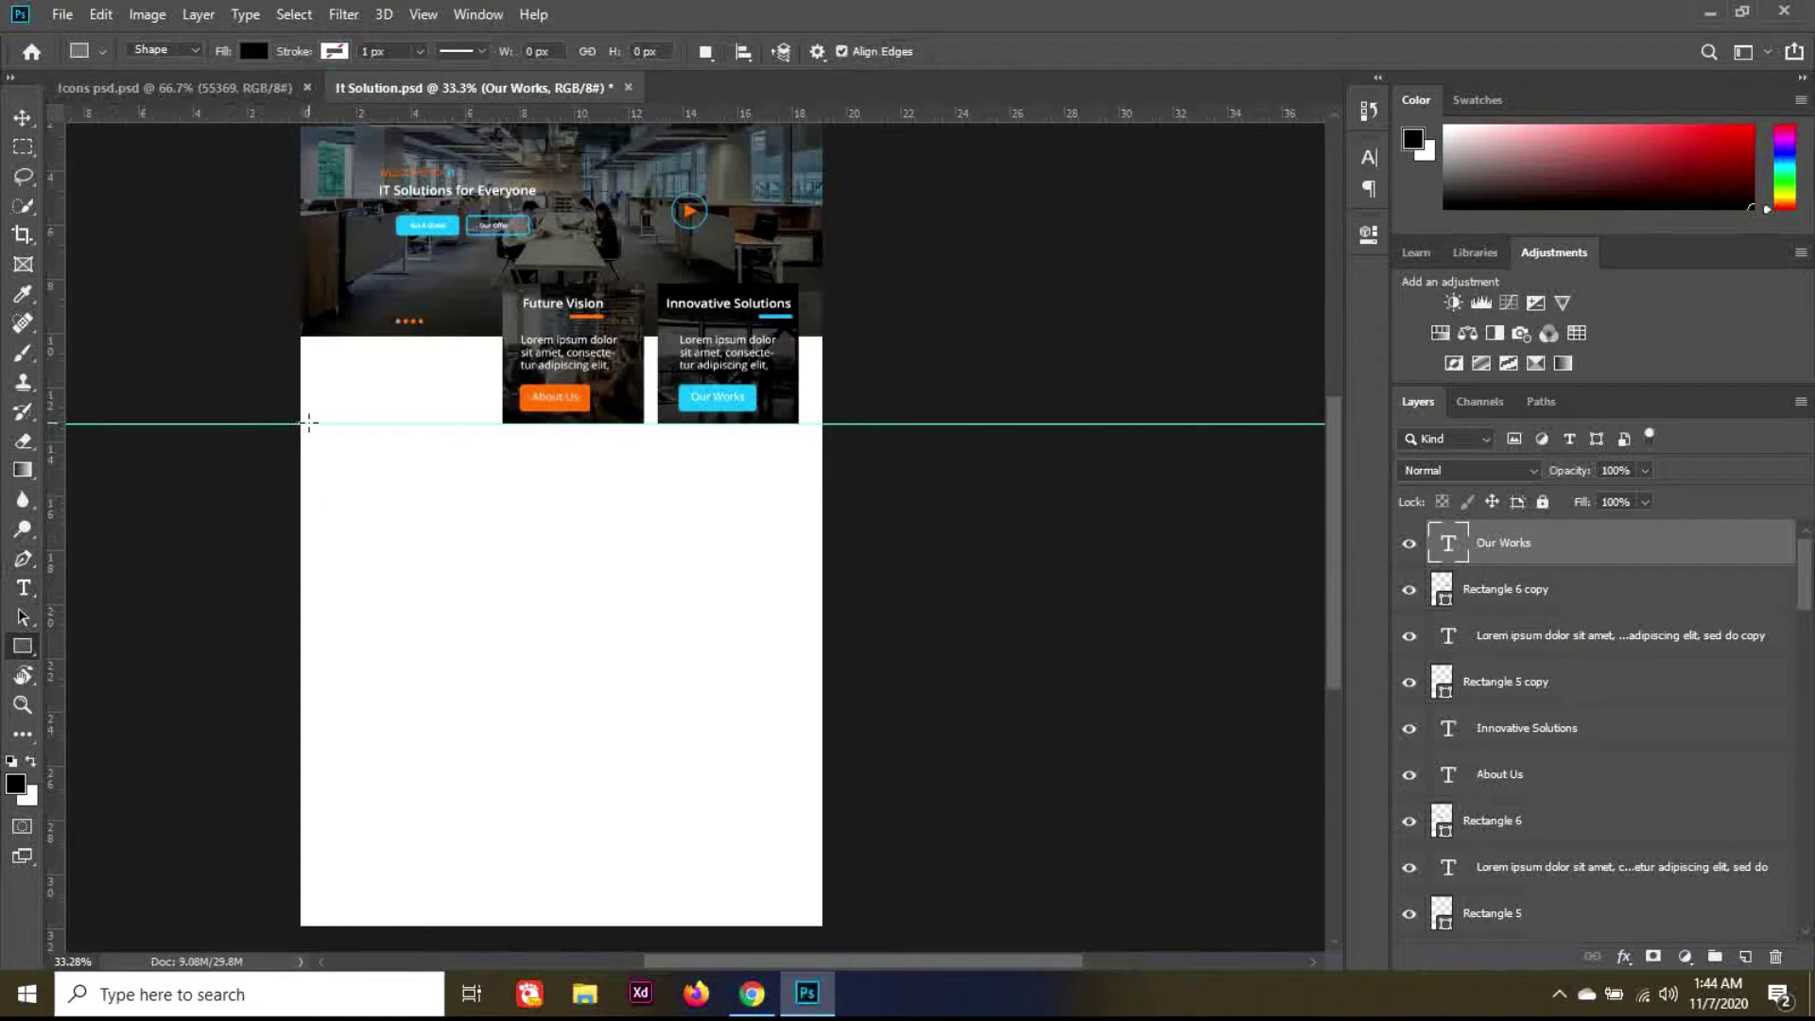
pyautogui.moveTo(311, 423); pyautogui.dragTo(489, 677)
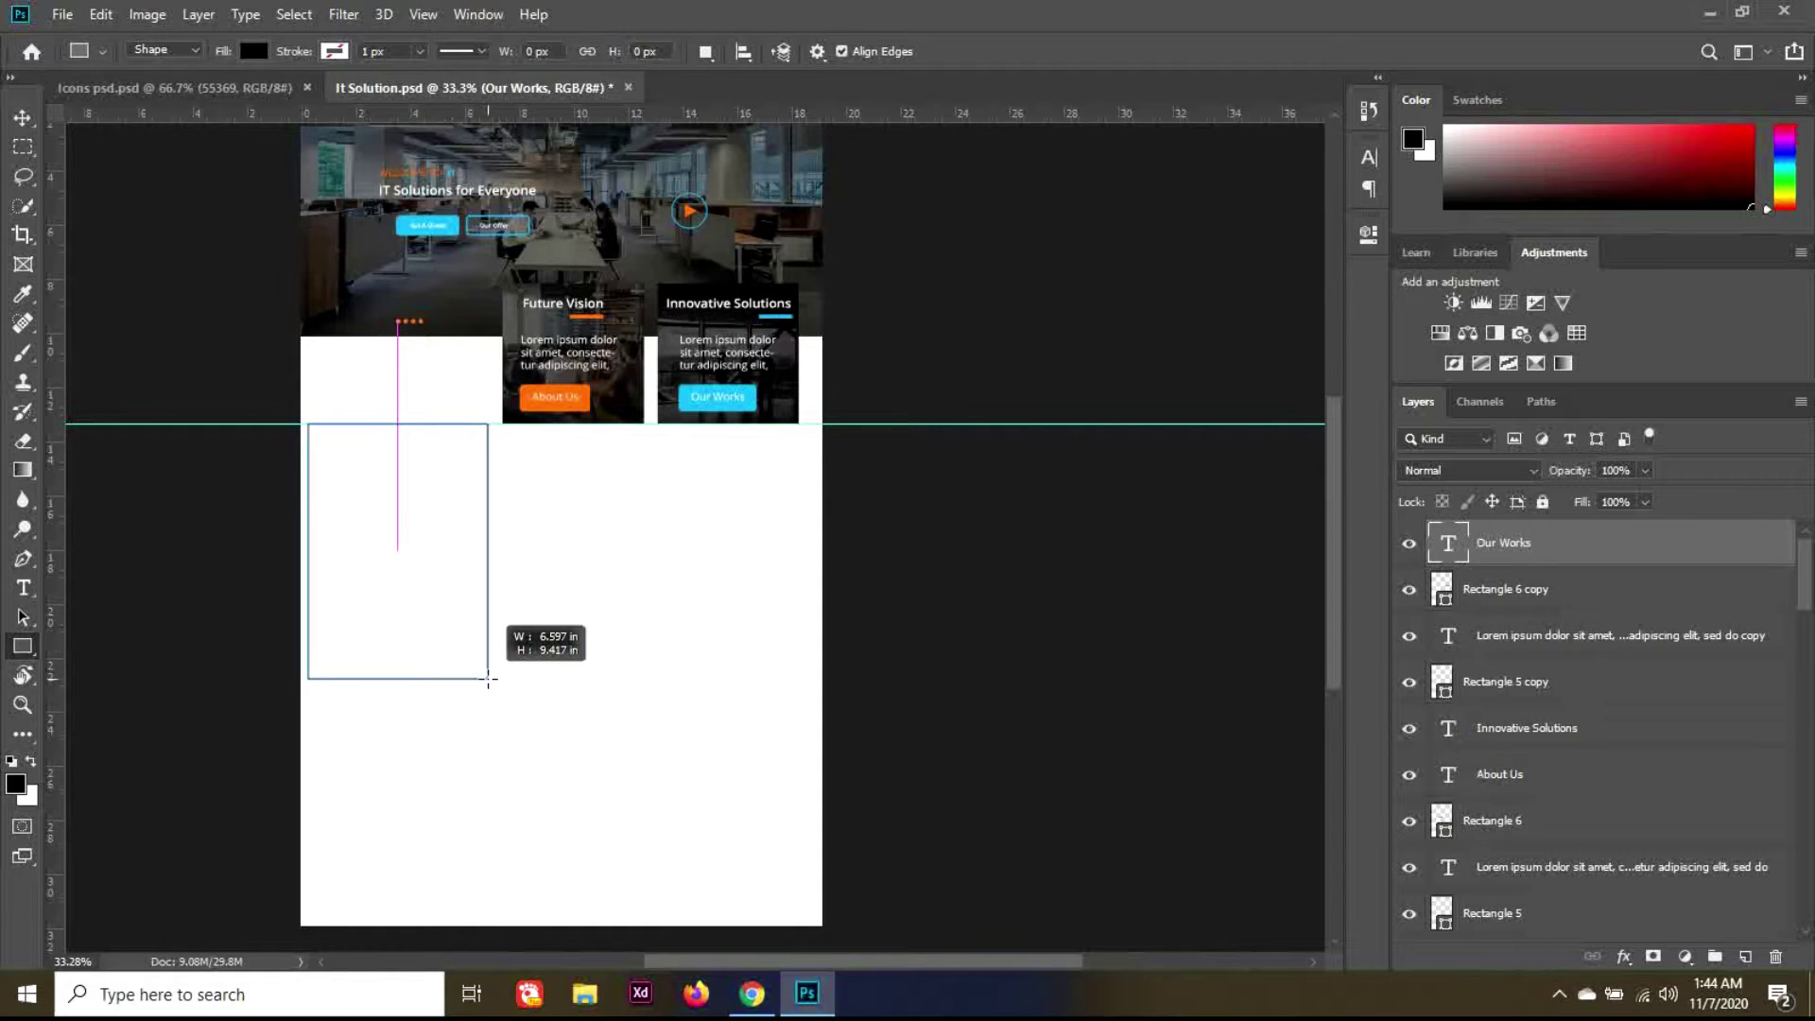
pyautogui.moveTo(489, 678); pyautogui.dragTo(489, 678)
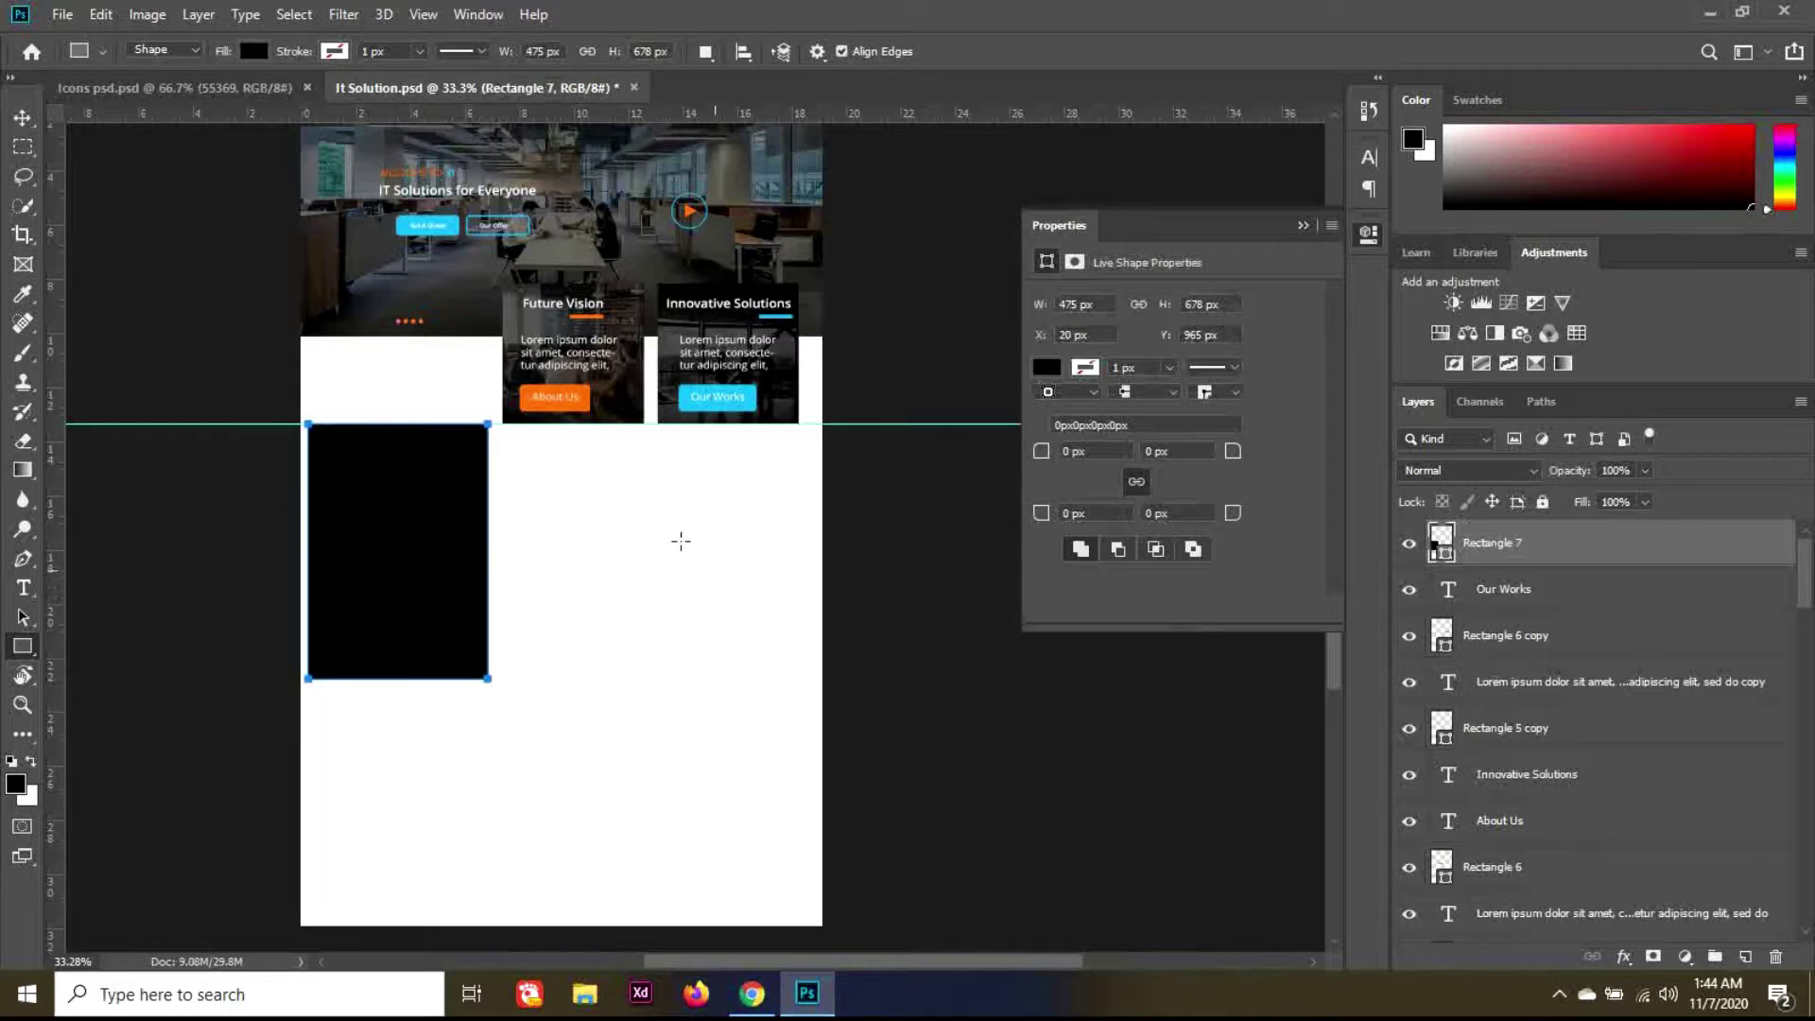
pyautogui.click(23, 119)
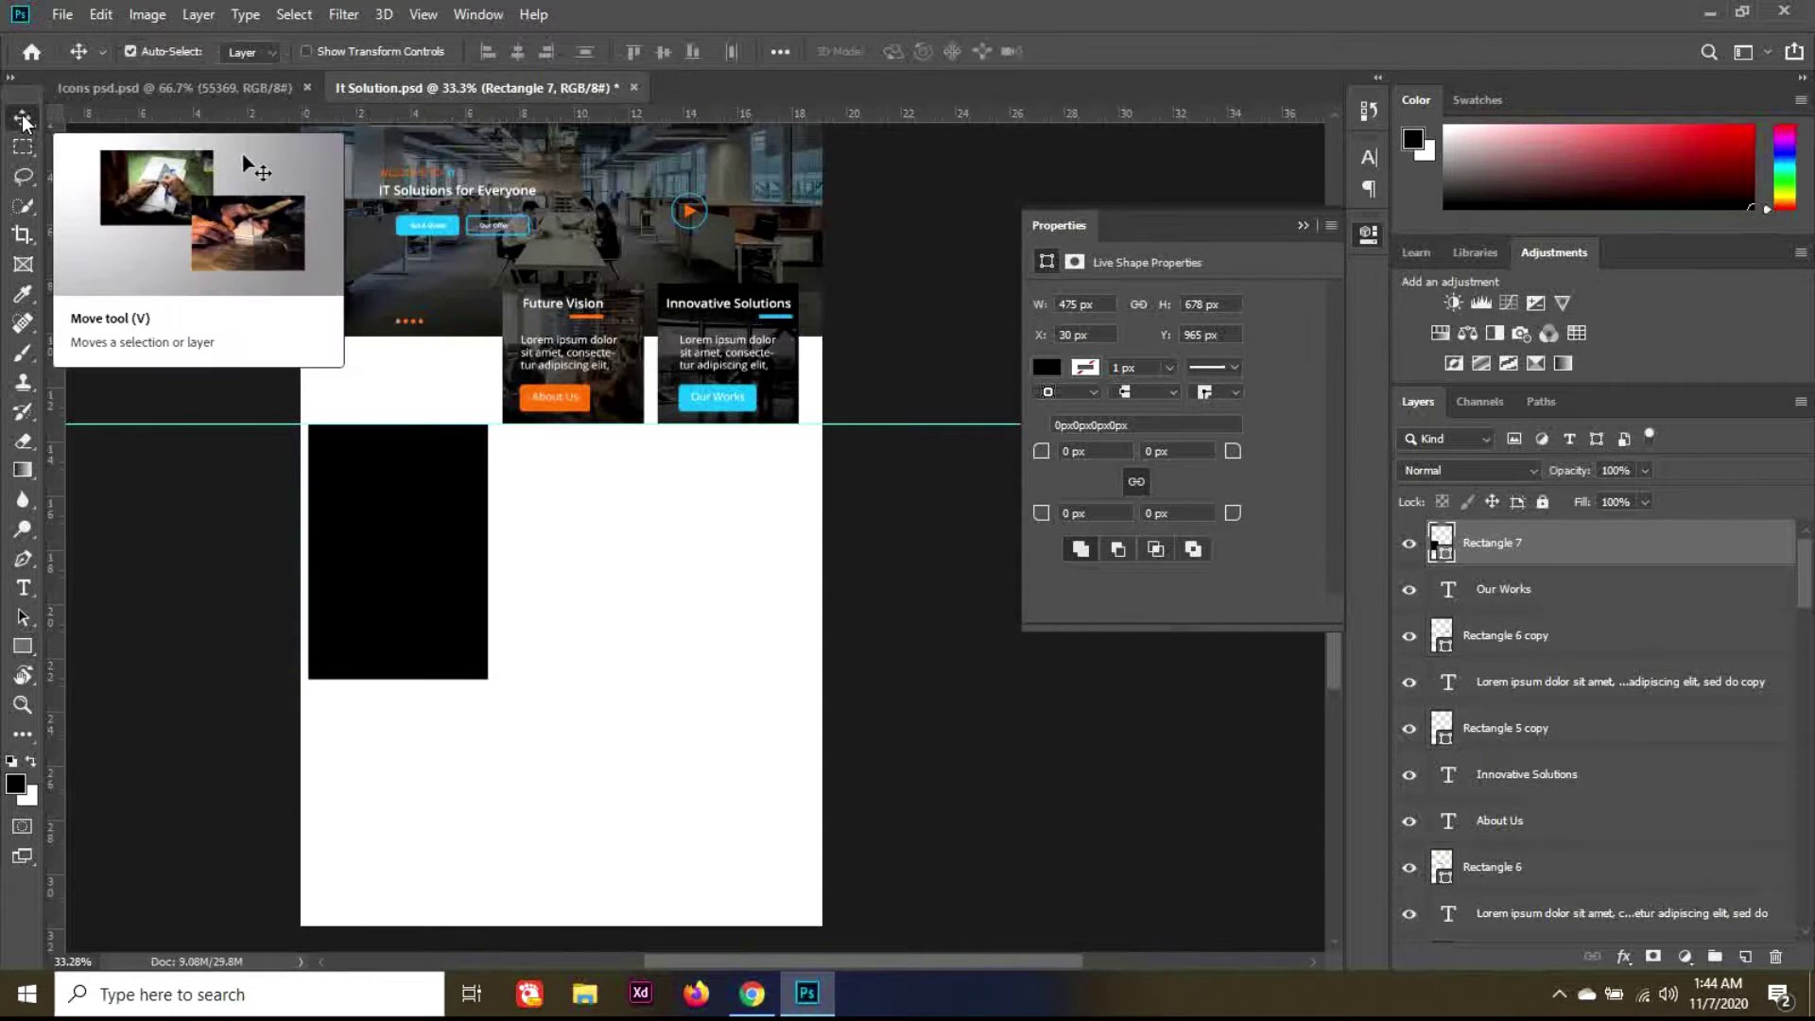
pyautogui.hotkey('shift', 'Right')
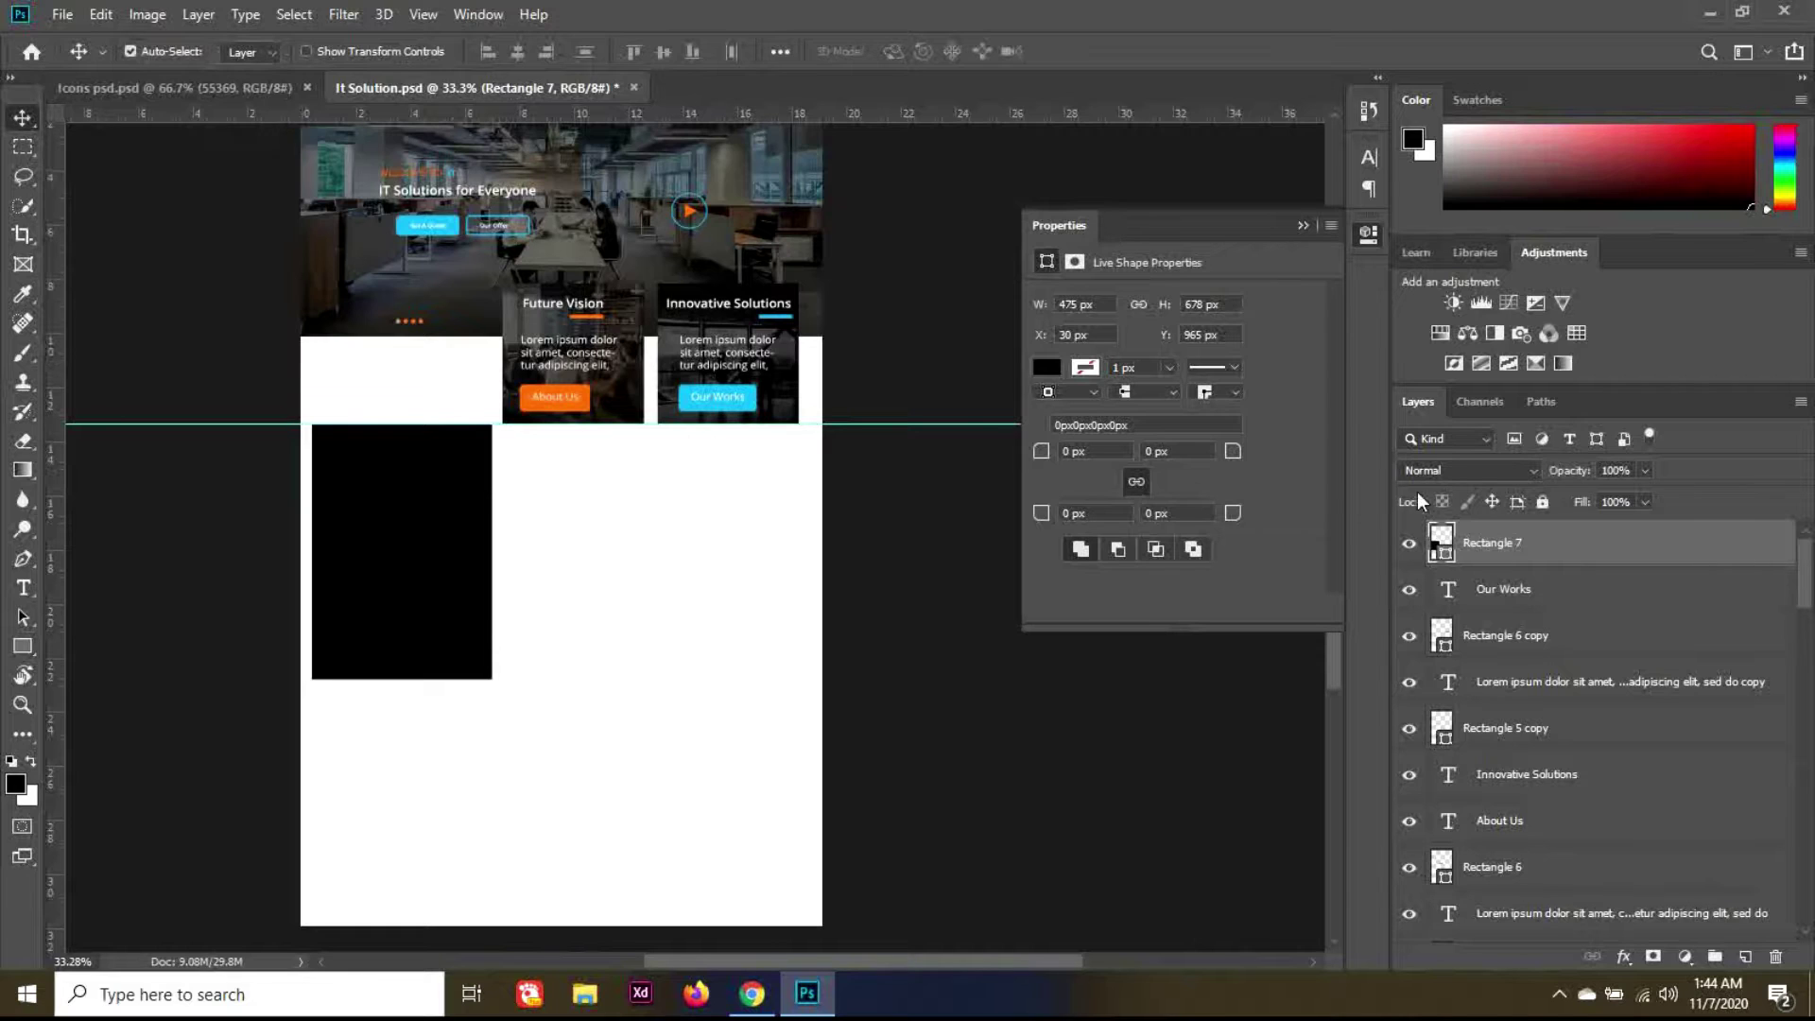
pyautogui.click(1301, 227)
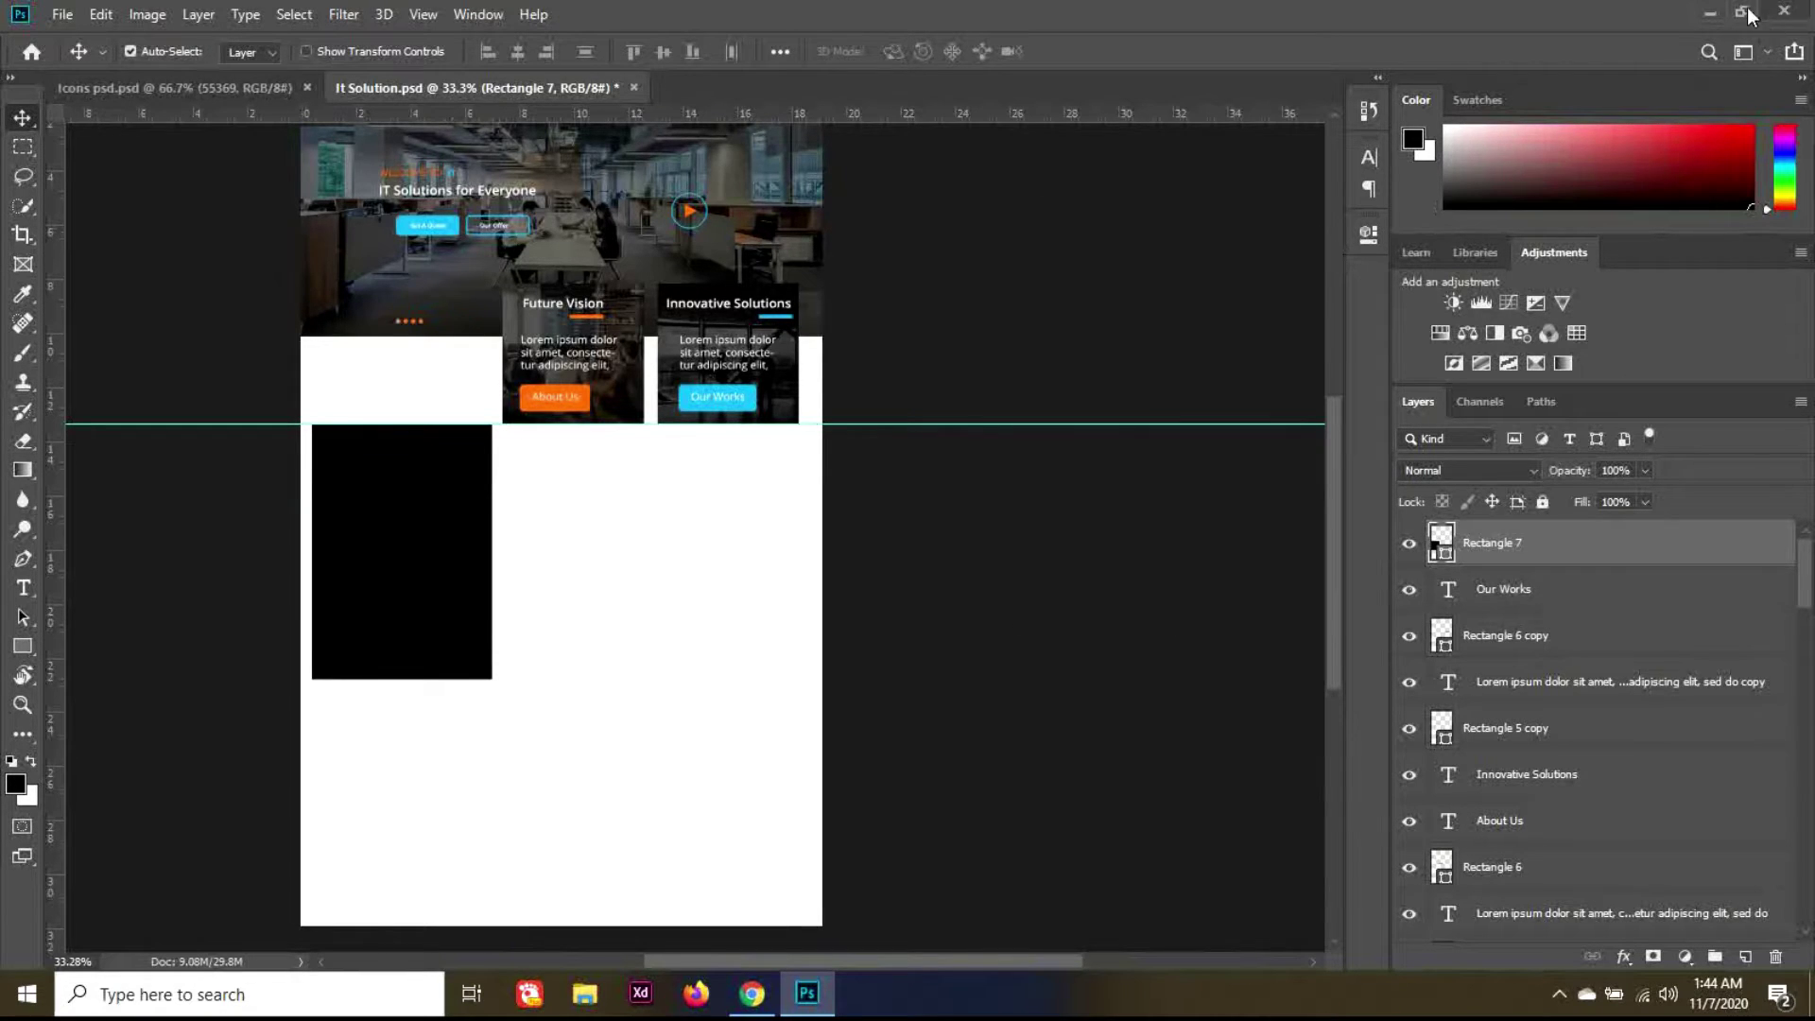
# Step: Place the tall building photo from the desktop into the document, shrinking it to about 32% and positioning it over the black rectangle
pyautogui.click(1707, 10)
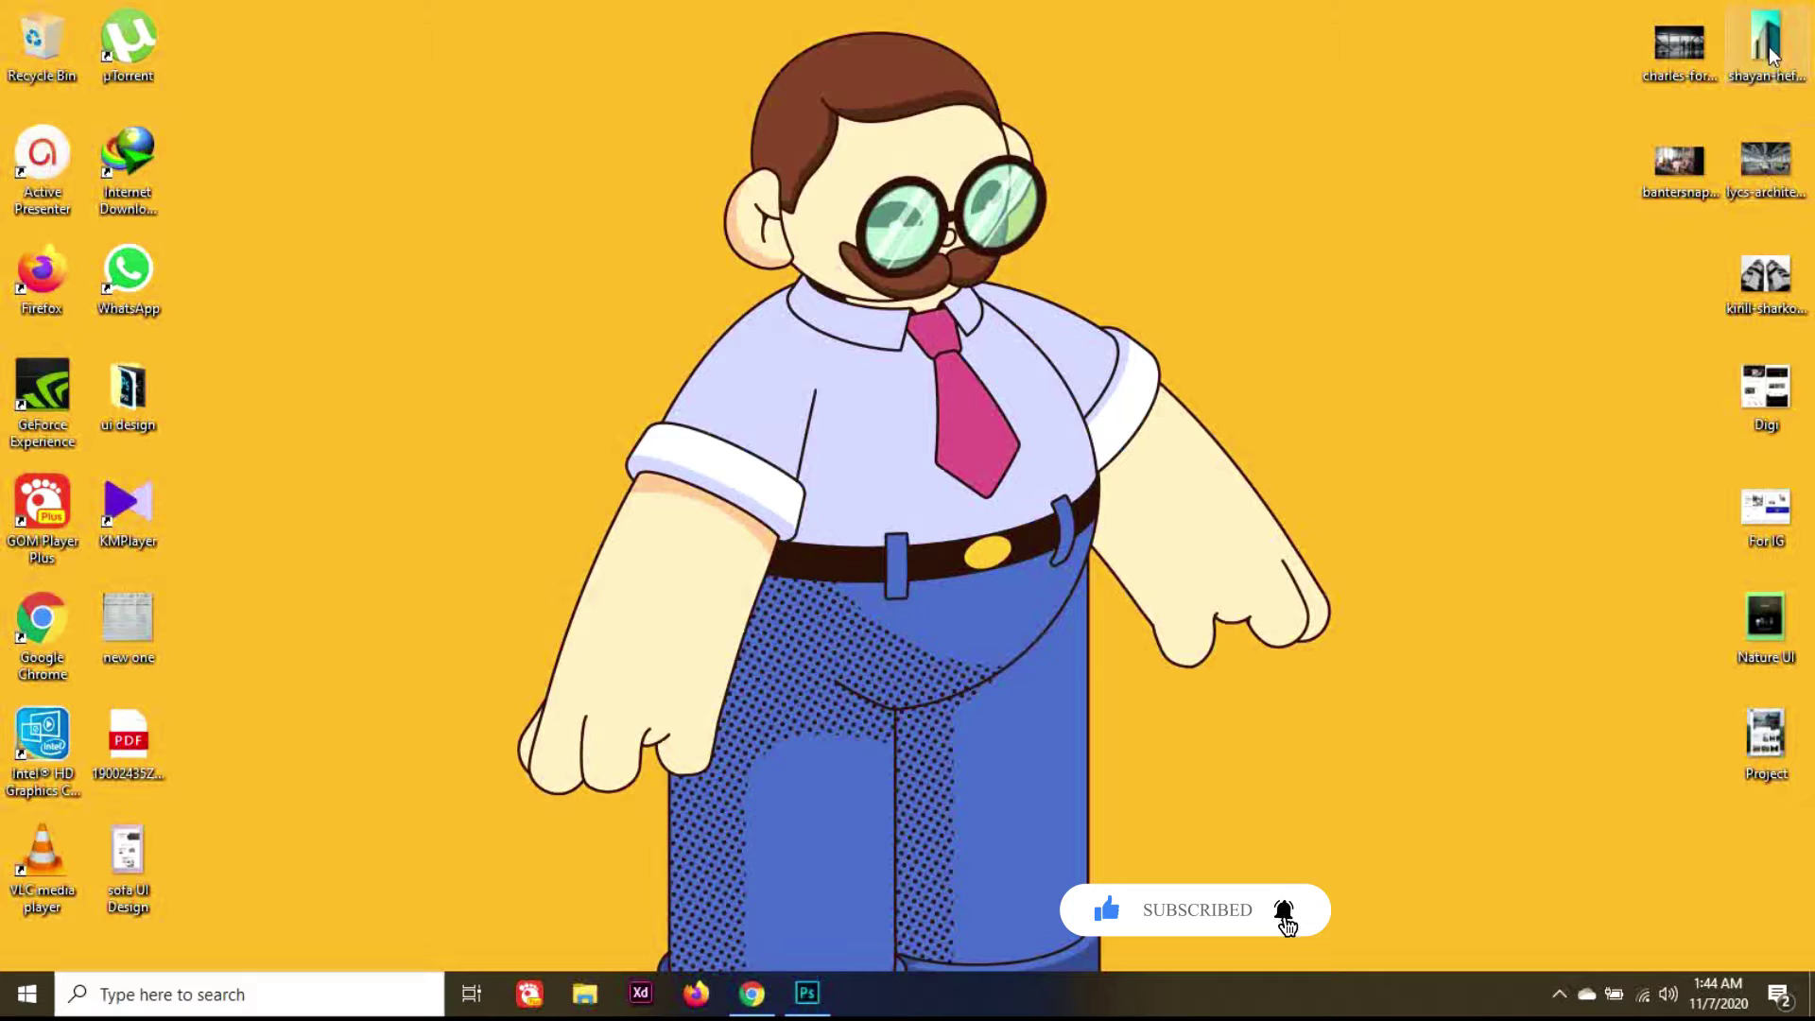
pyautogui.moveTo(1770, 52); pyautogui.dragTo(998, 619)
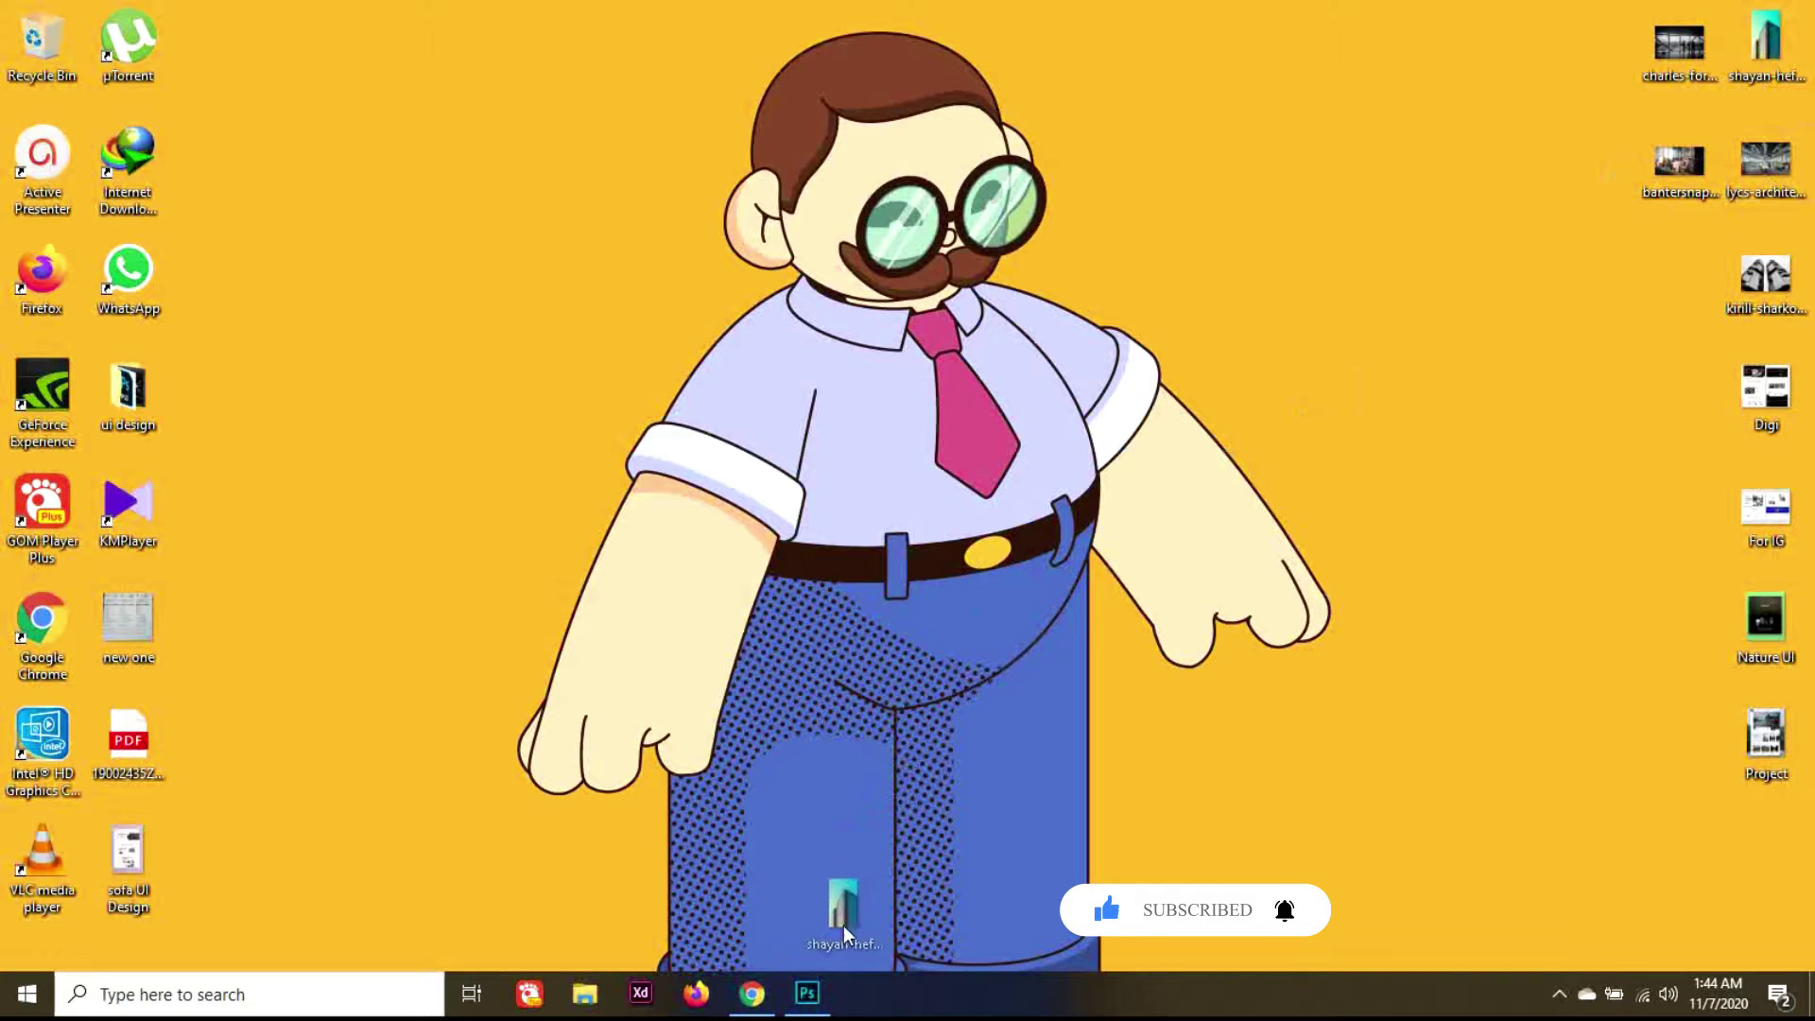
pyautogui.moveTo(816, 961); pyautogui.dragTo(460, 665)
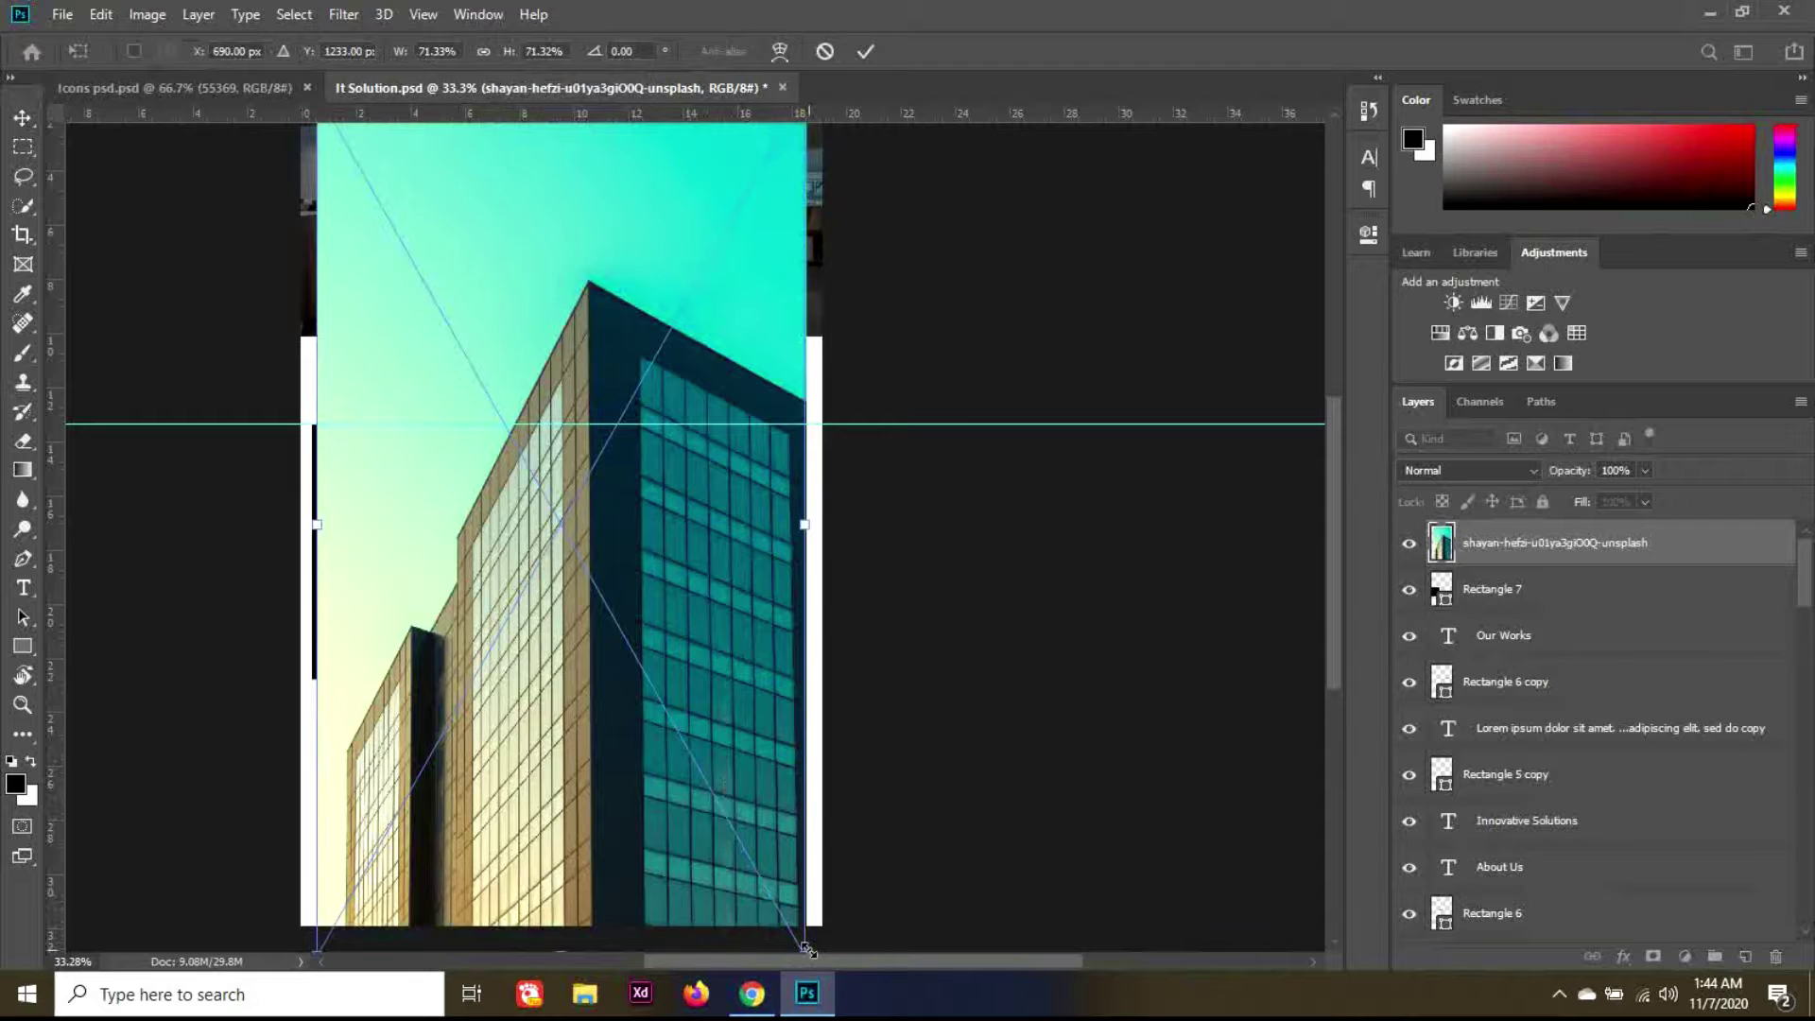
pyautogui.moveTo(807, 948); pyautogui.dragTo(699, 694)
pyautogui.moveTo(638, 580); pyautogui.dragTo(496, 584)
pyautogui.press('Return')
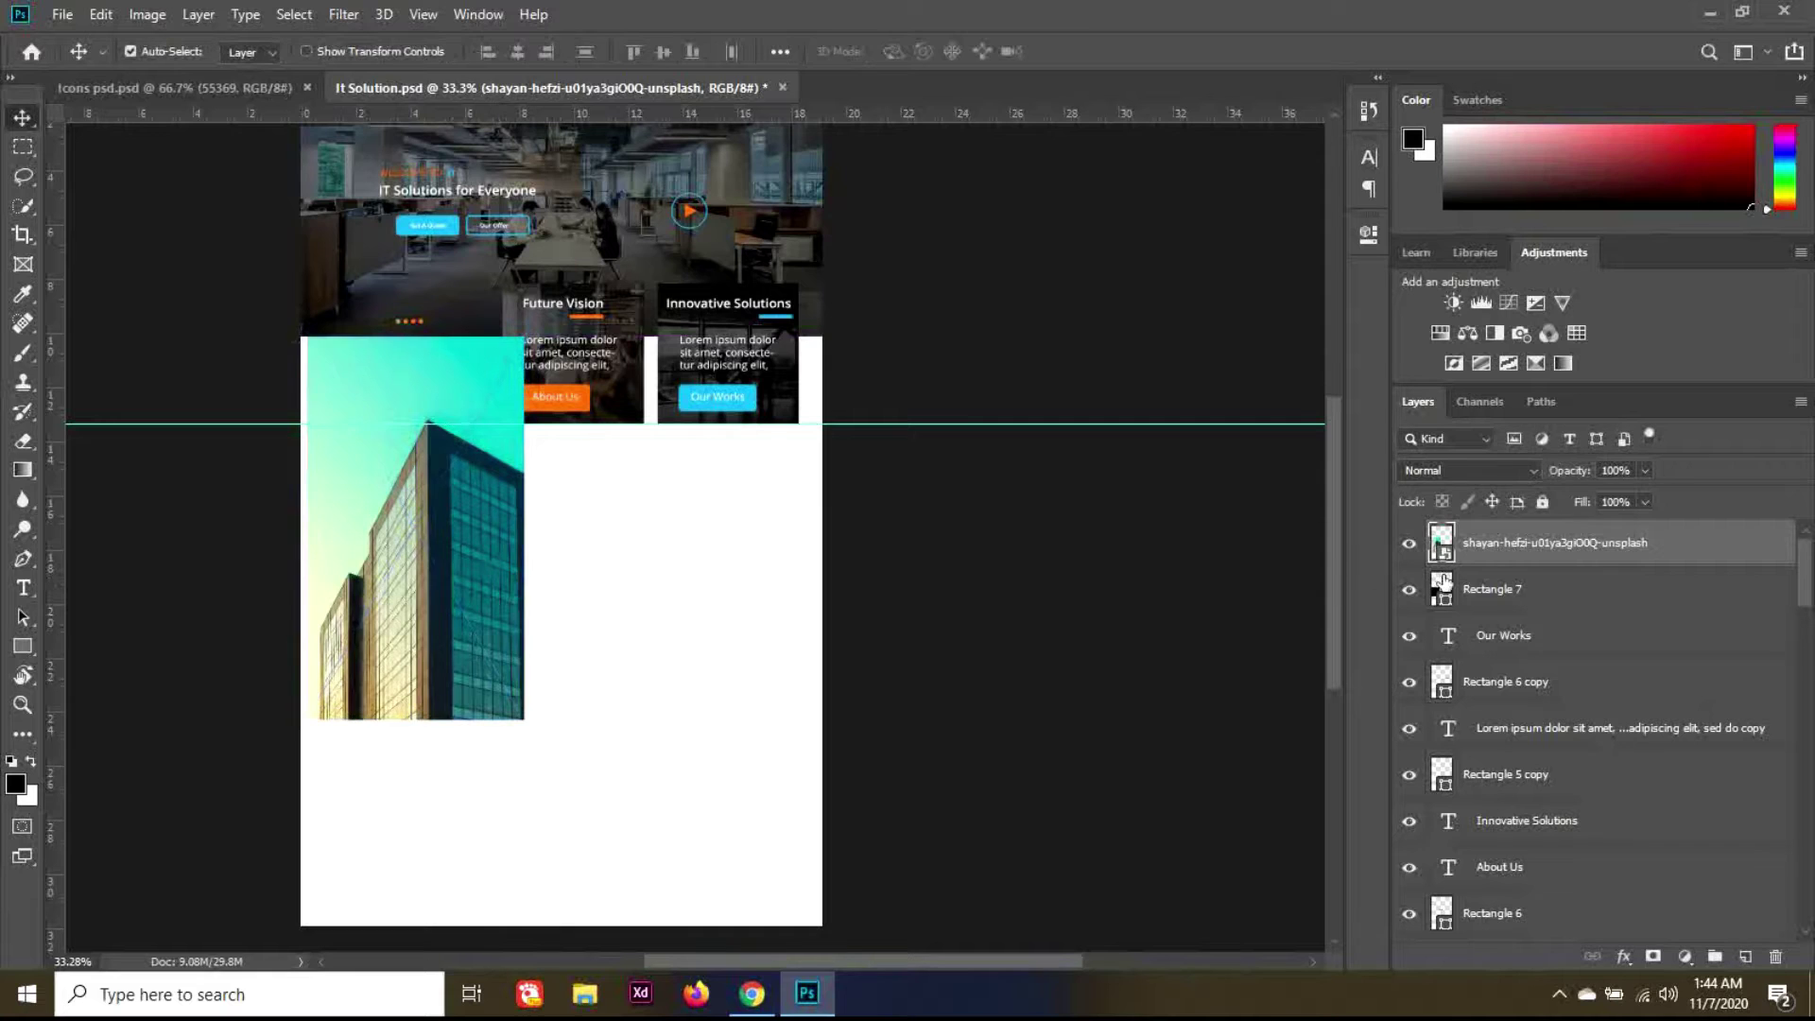
# Step: Clip the building photo to the rectangle, scale it to 28%, and reposition it to fill the frame
pyautogui.rightClick(1579, 559)
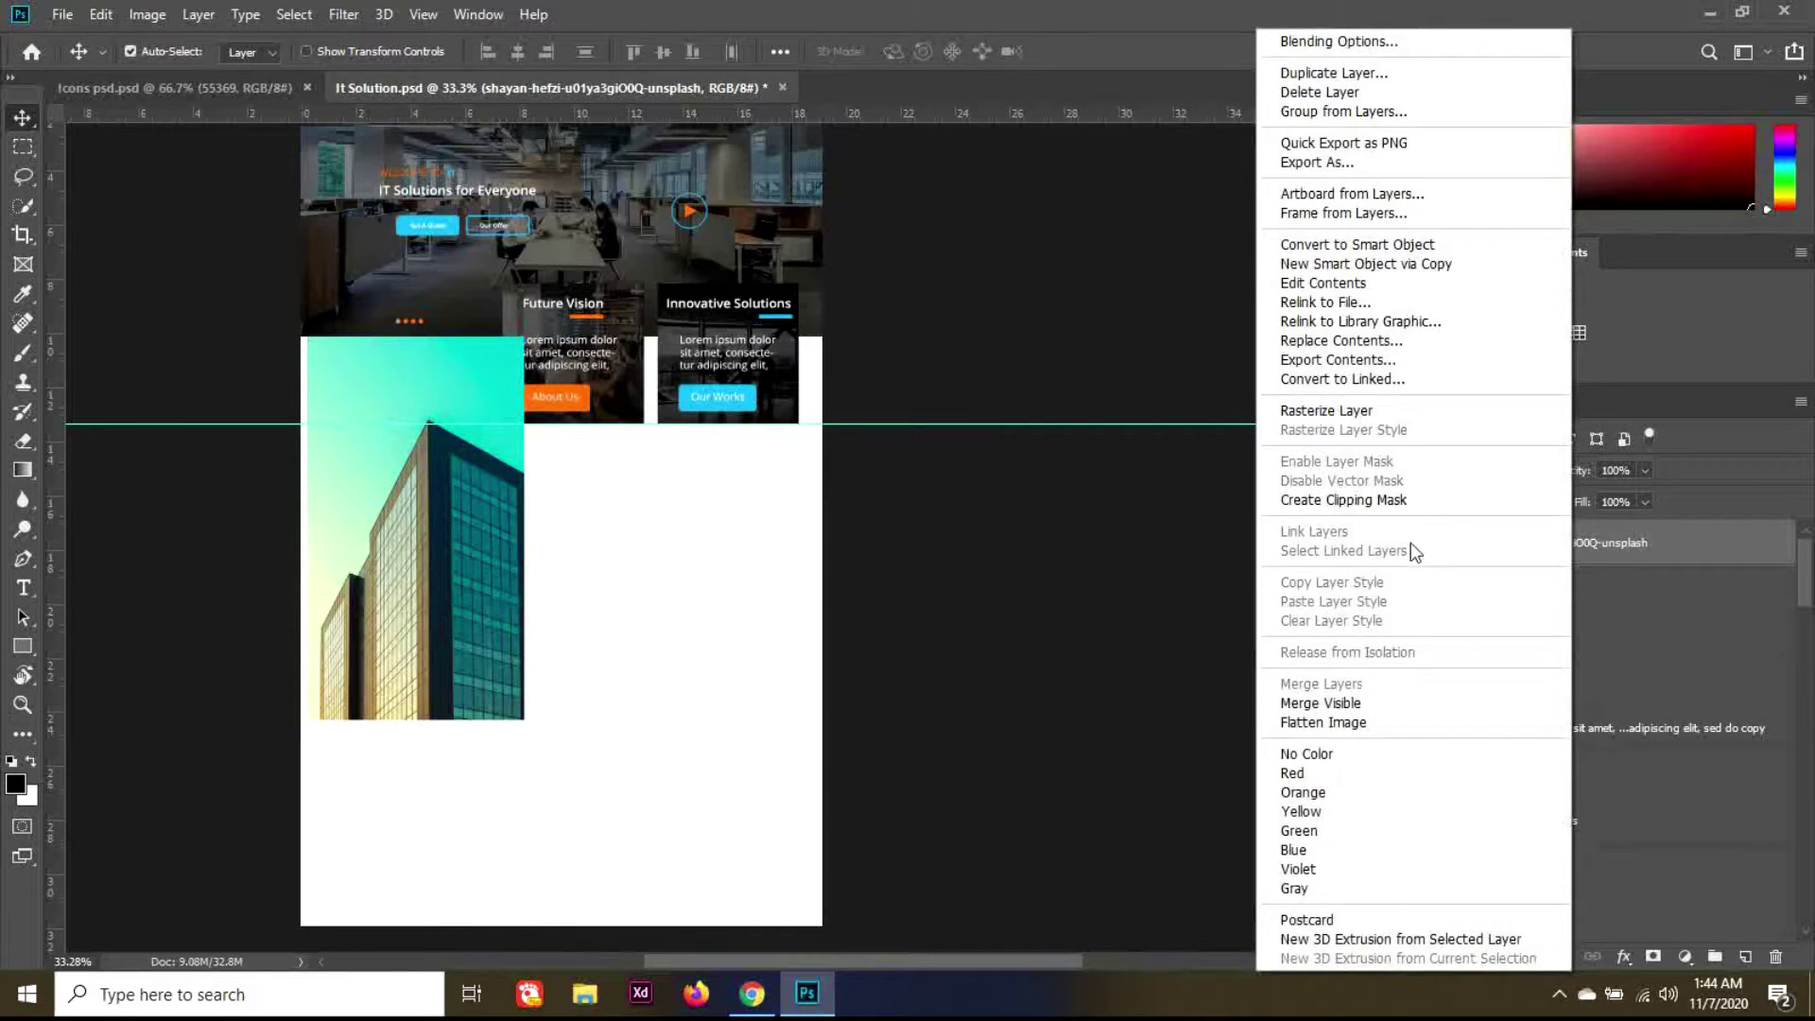
pyautogui.click(1411, 509)
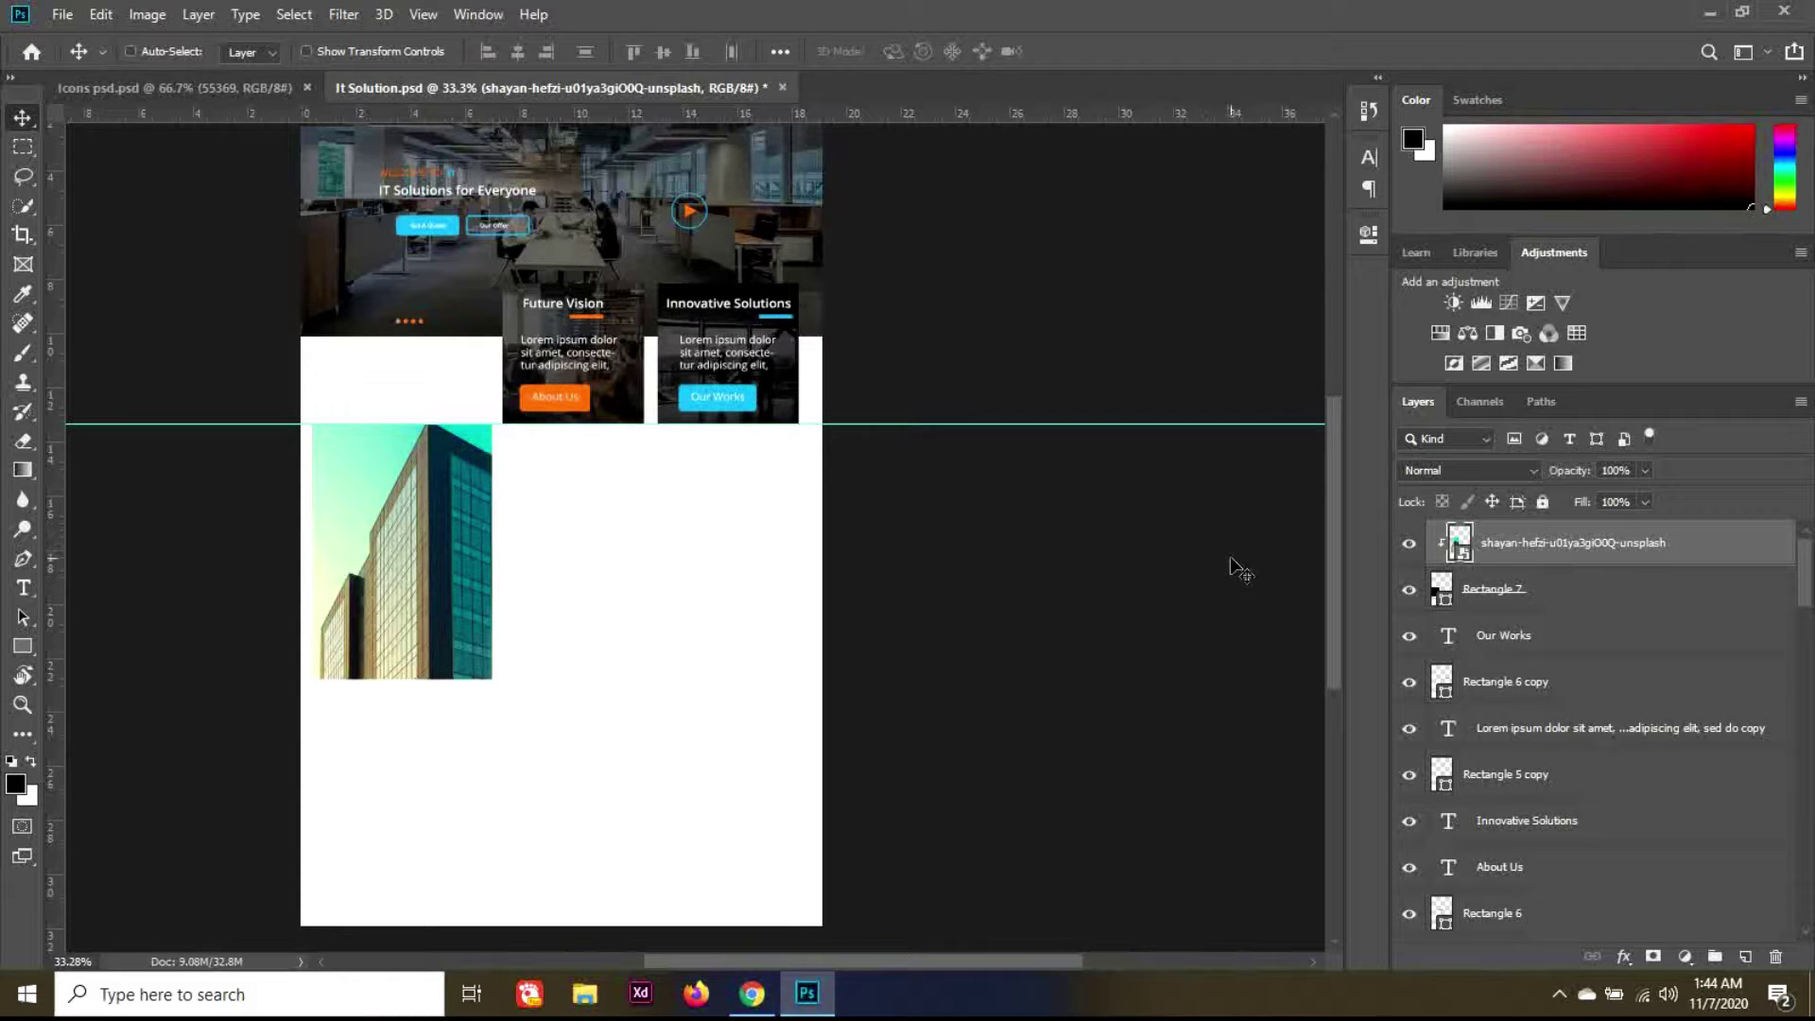
pyautogui.hotkey('ctrl', 't')
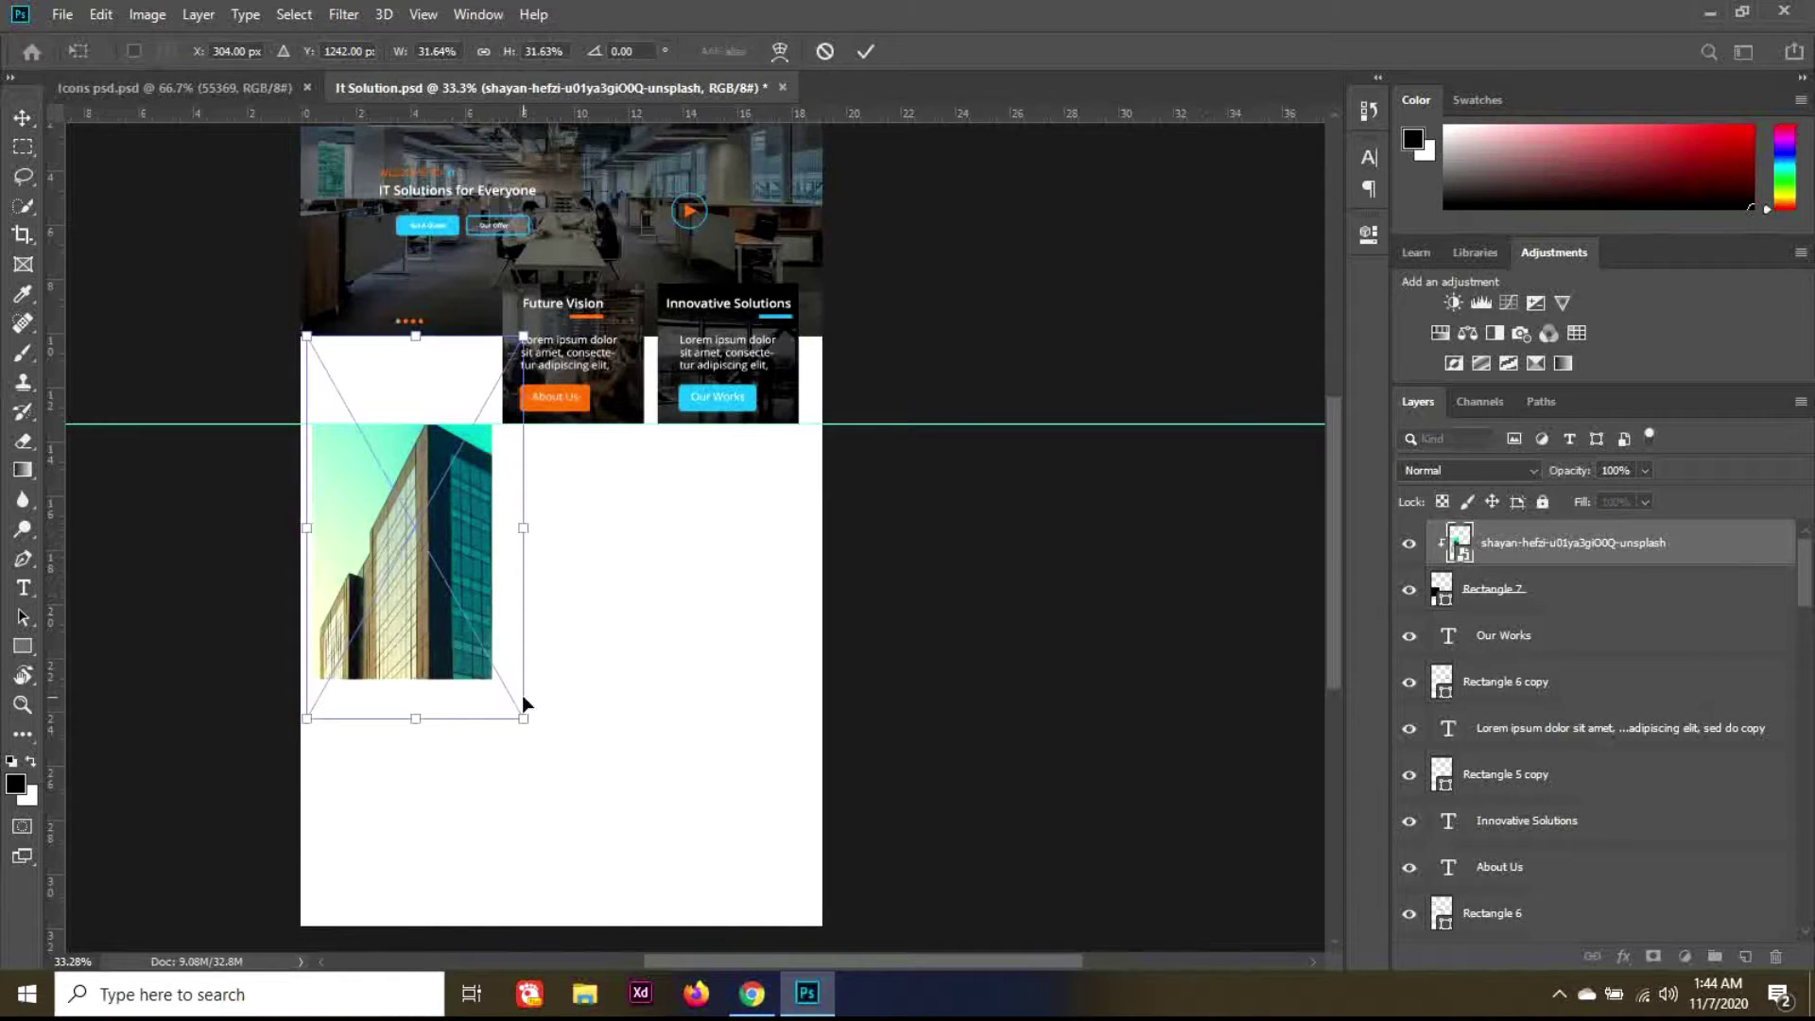
pyautogui.moveTo(525, 722); pyautogui.dragTo(510, 697)
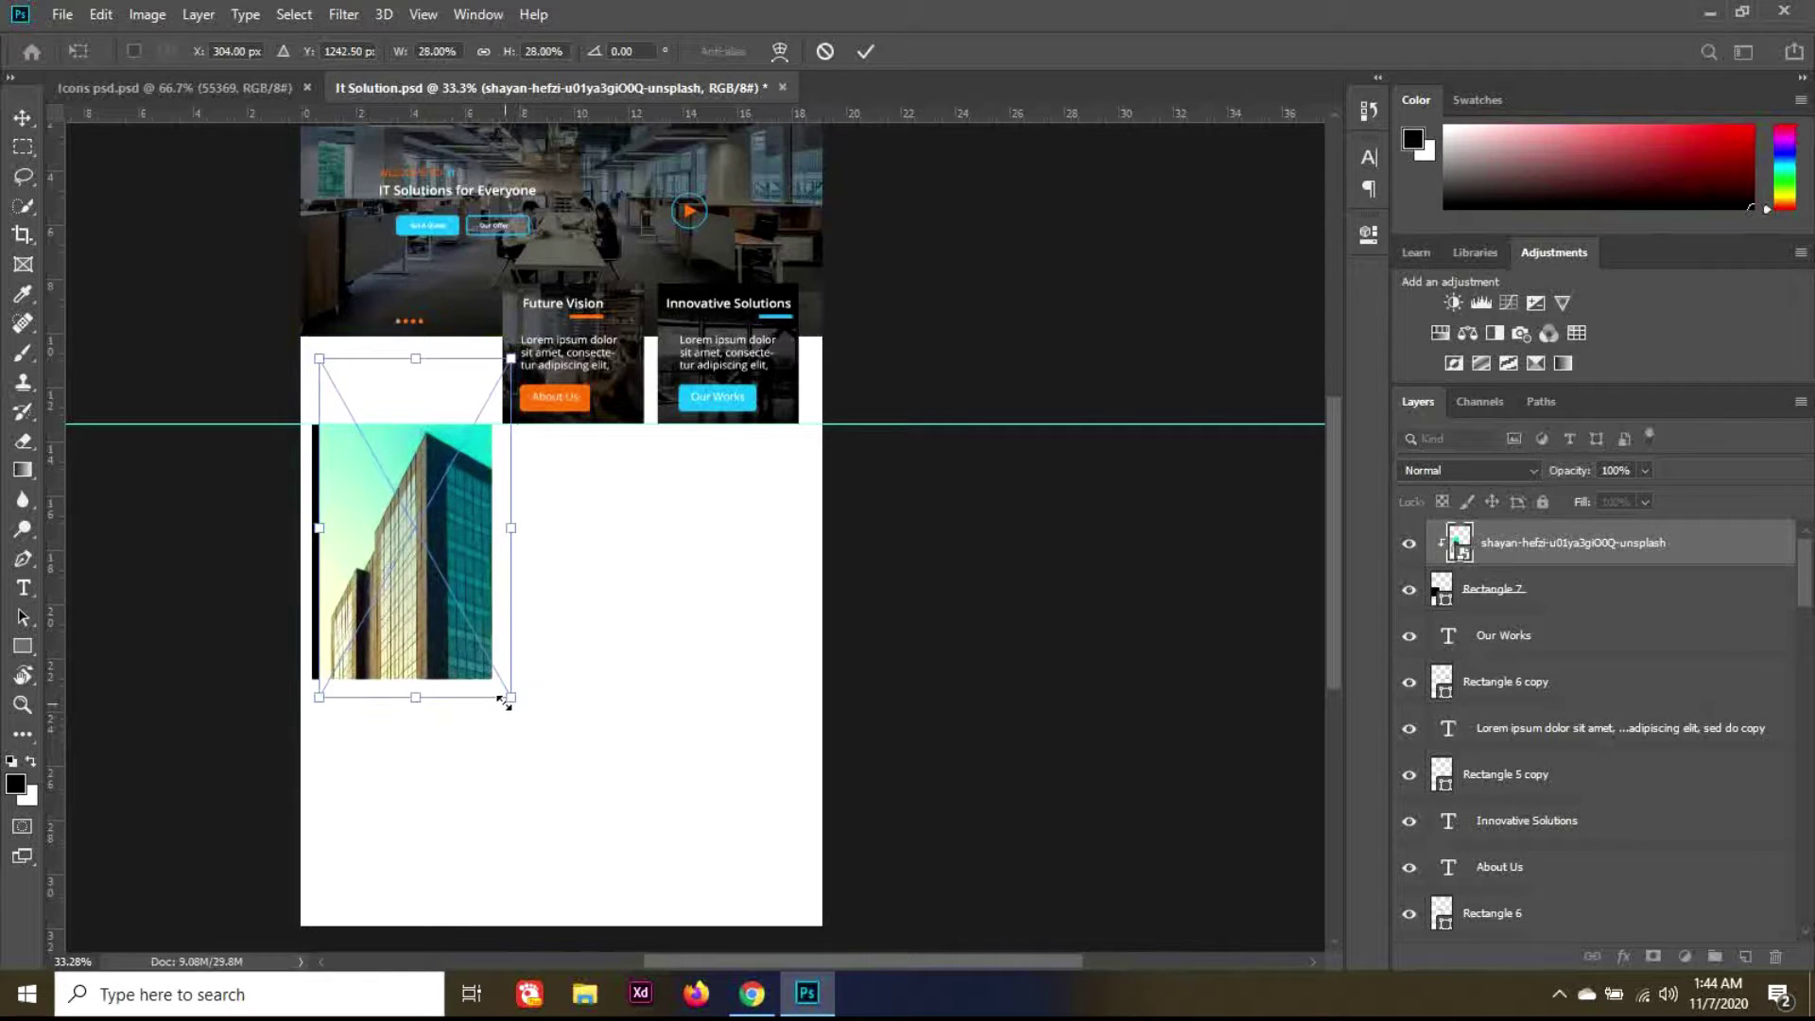
pyautogui.moveTo(454, 588); pyautogui.dragTo(443, 594)
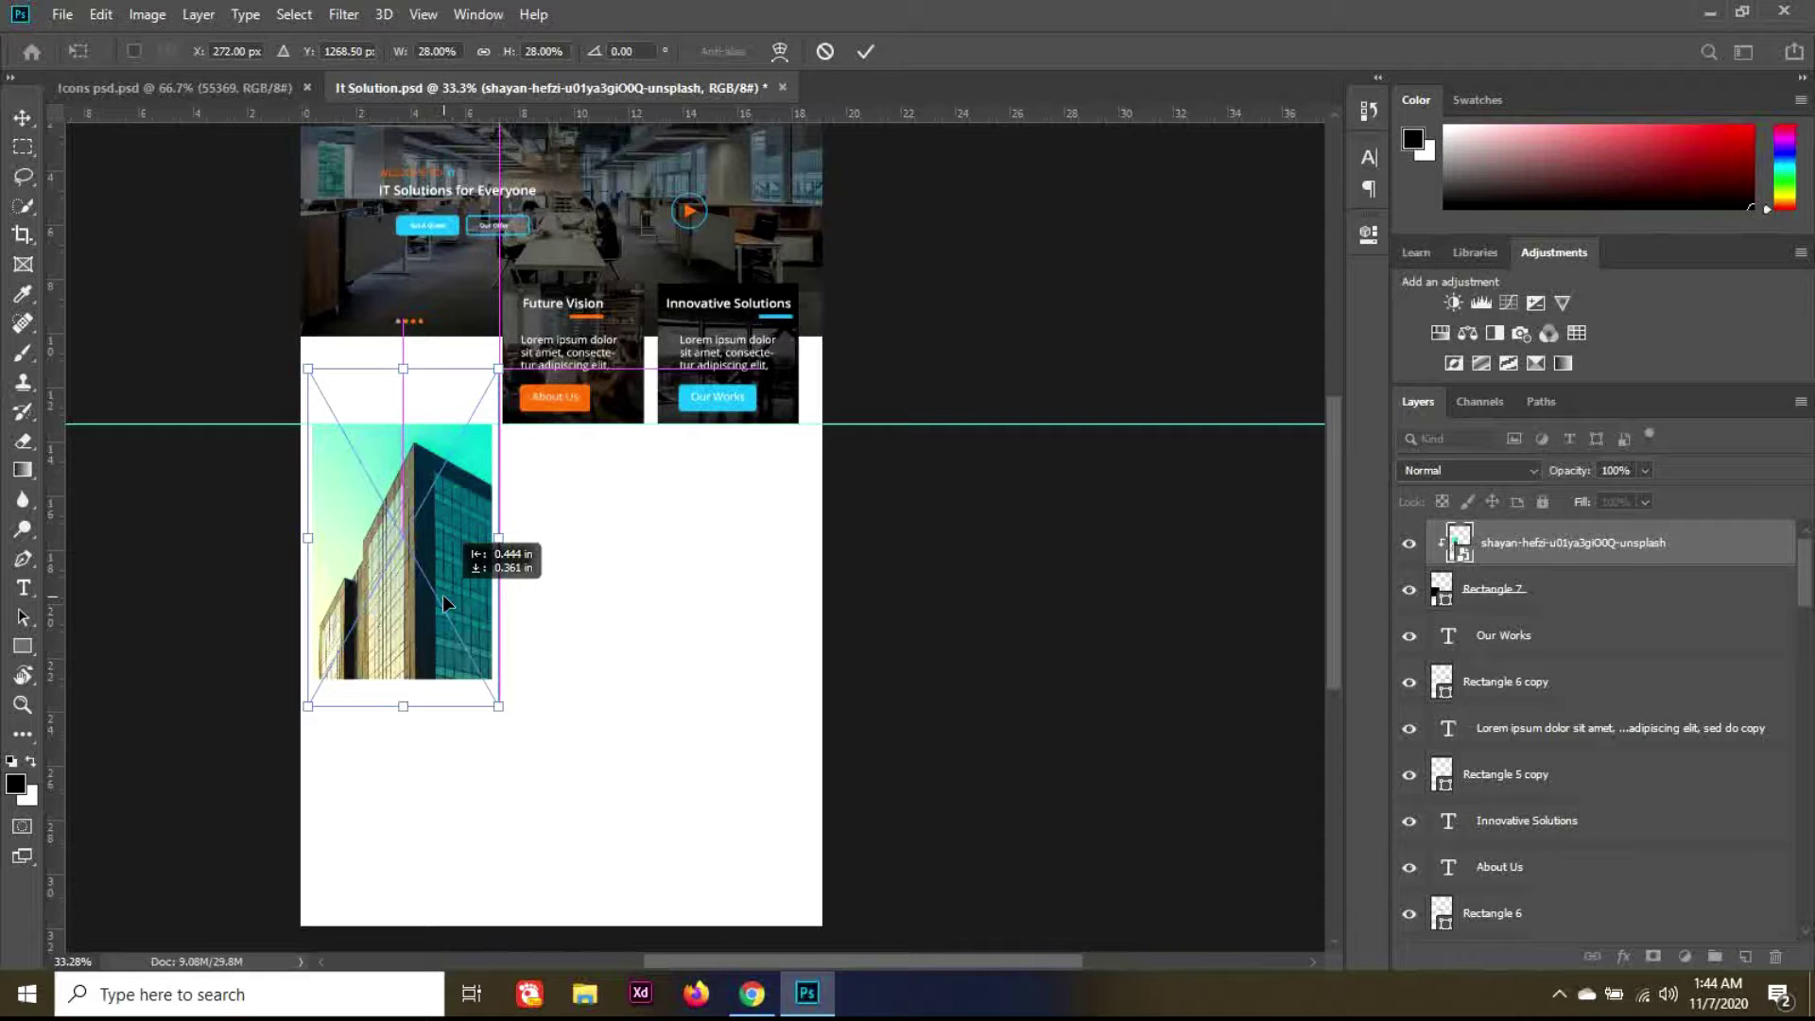
pyautogui.press('Return')
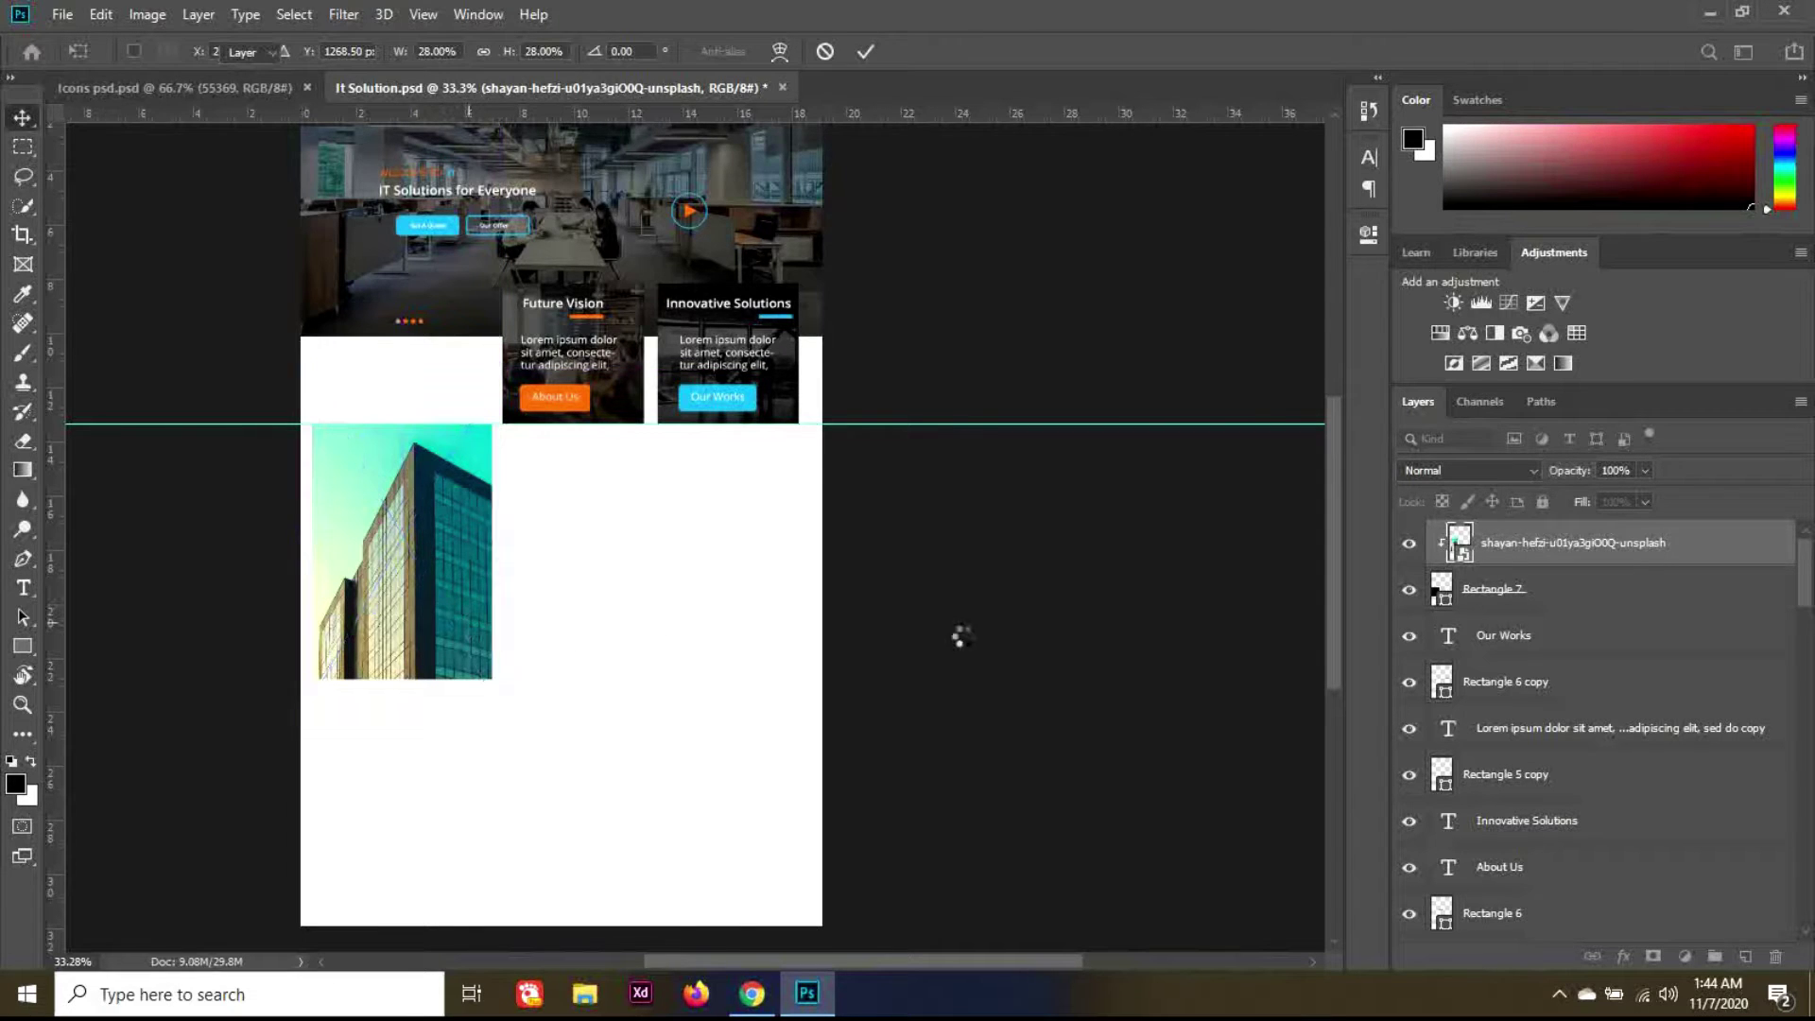
# Step: Duplicate the black rectangle above the building photo and set the copy's opacity to 65% as a dark overlay
pyautogui.click(1555, 603)
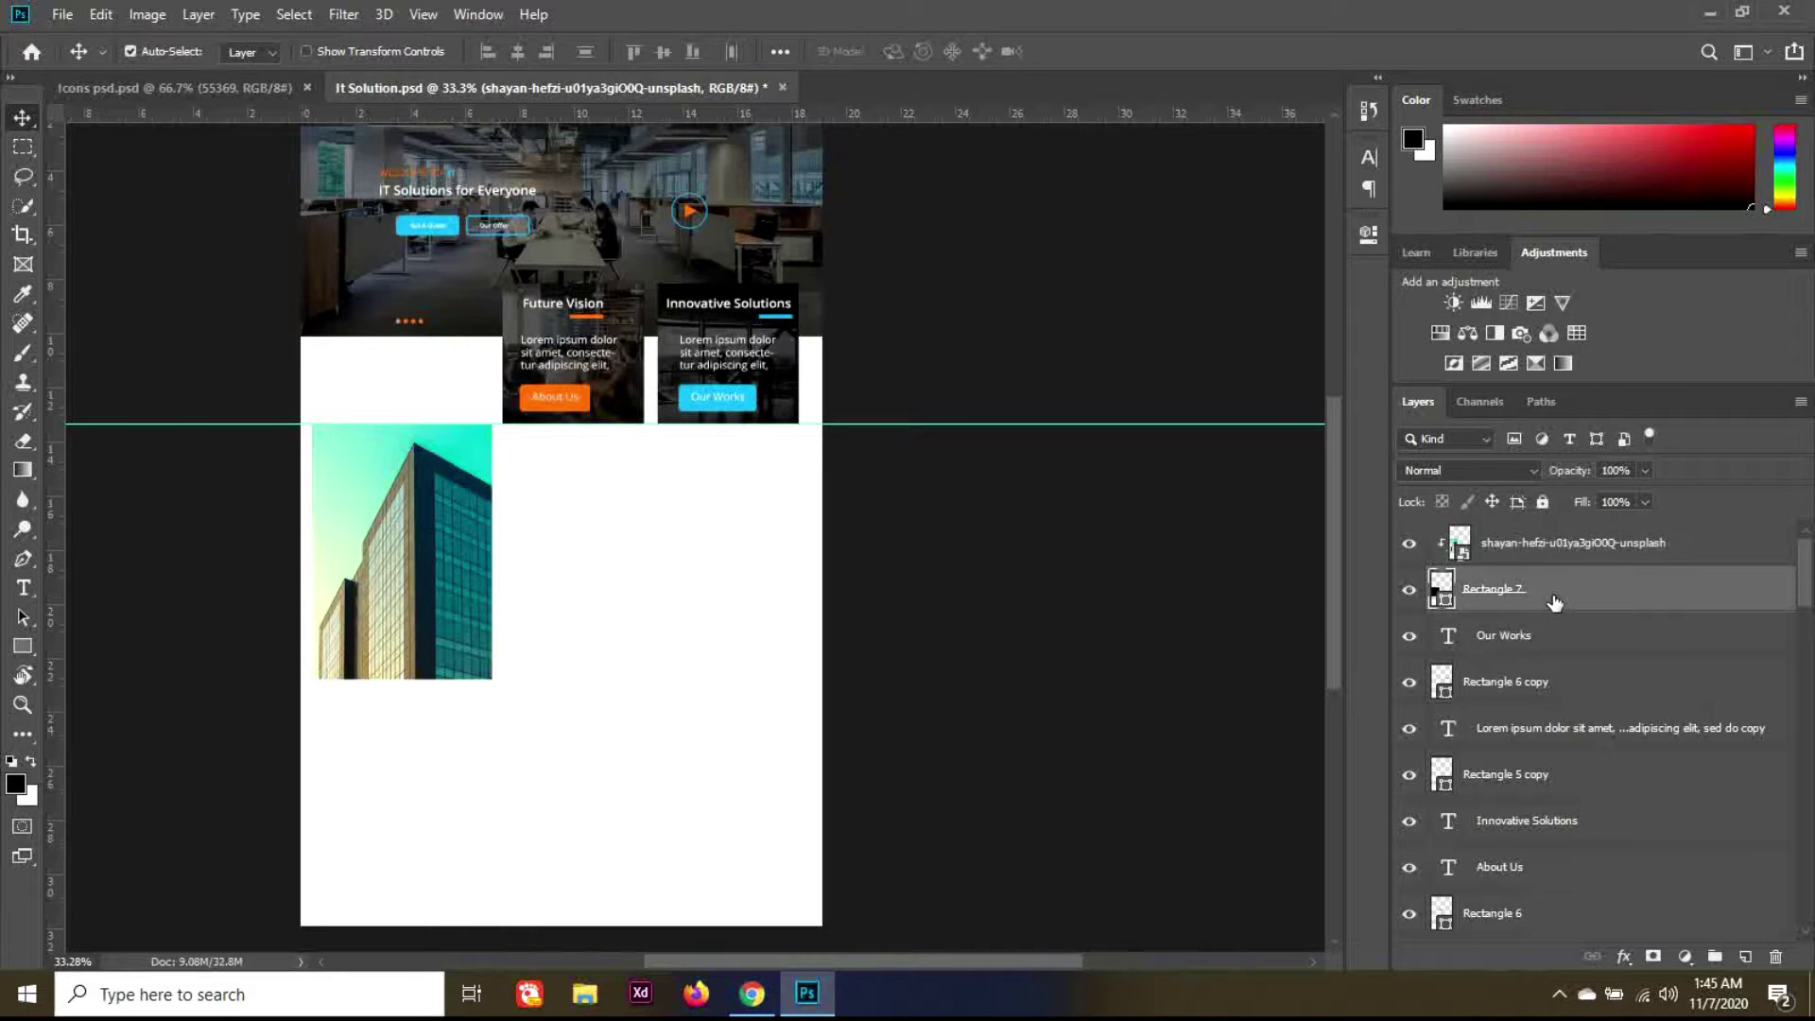
pyautogui.moveTo(1563, 596); pyautogui.dragTo(1609, 529)
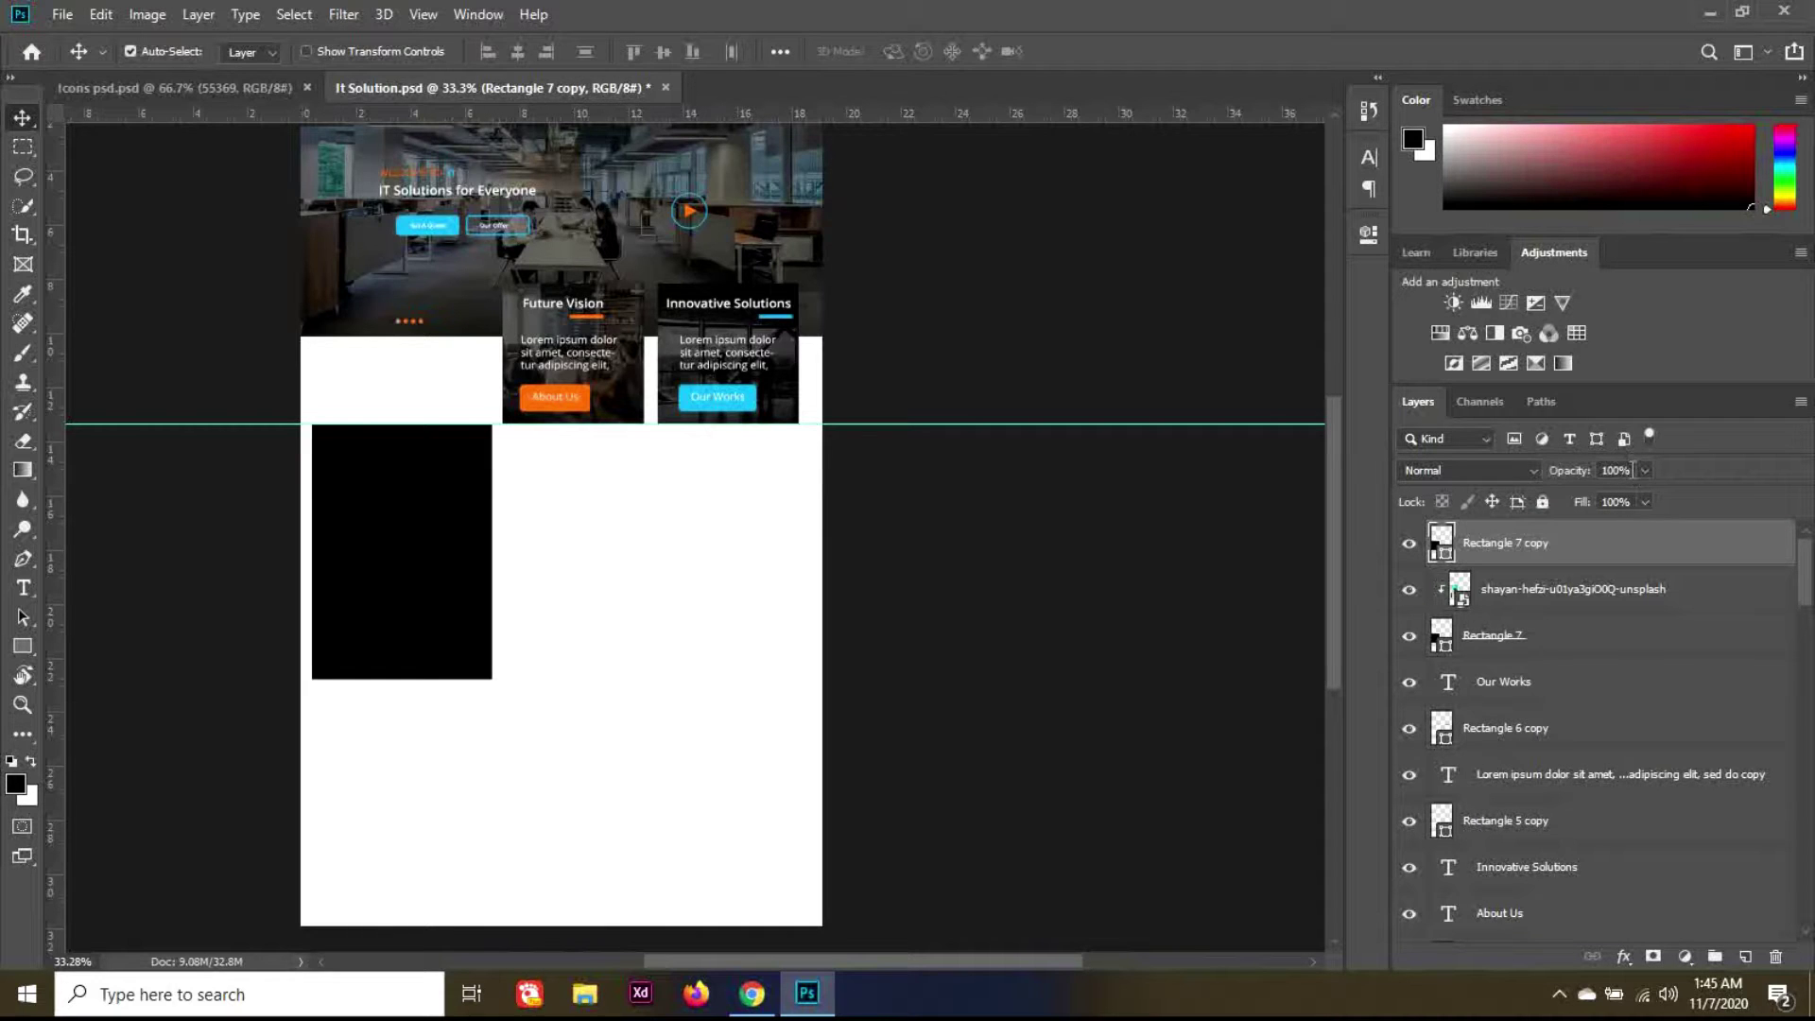
pyautogui.click(1600, 470)
pyautogui.write('5')
pyautogui.write('6')
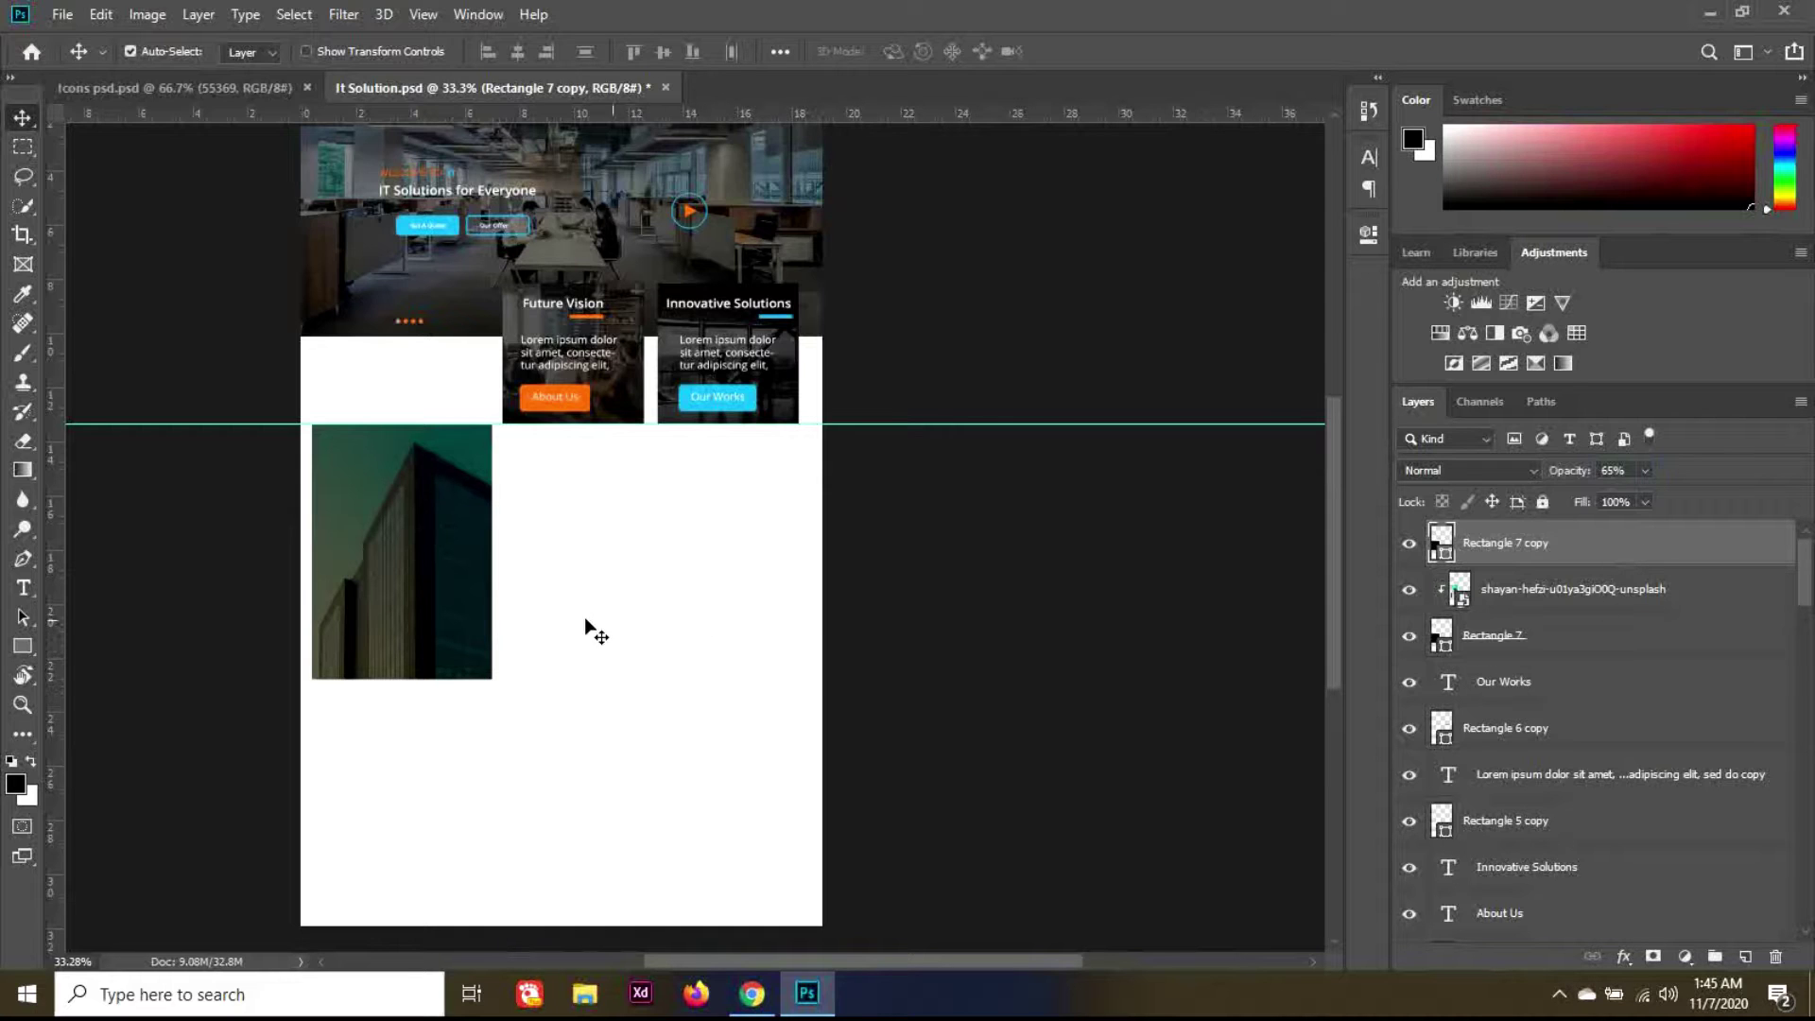
# Step: Select the overlay, building photo and base rectangle together and enlarge them to about 105%
pyautogui.scroll(2, 407, 633)
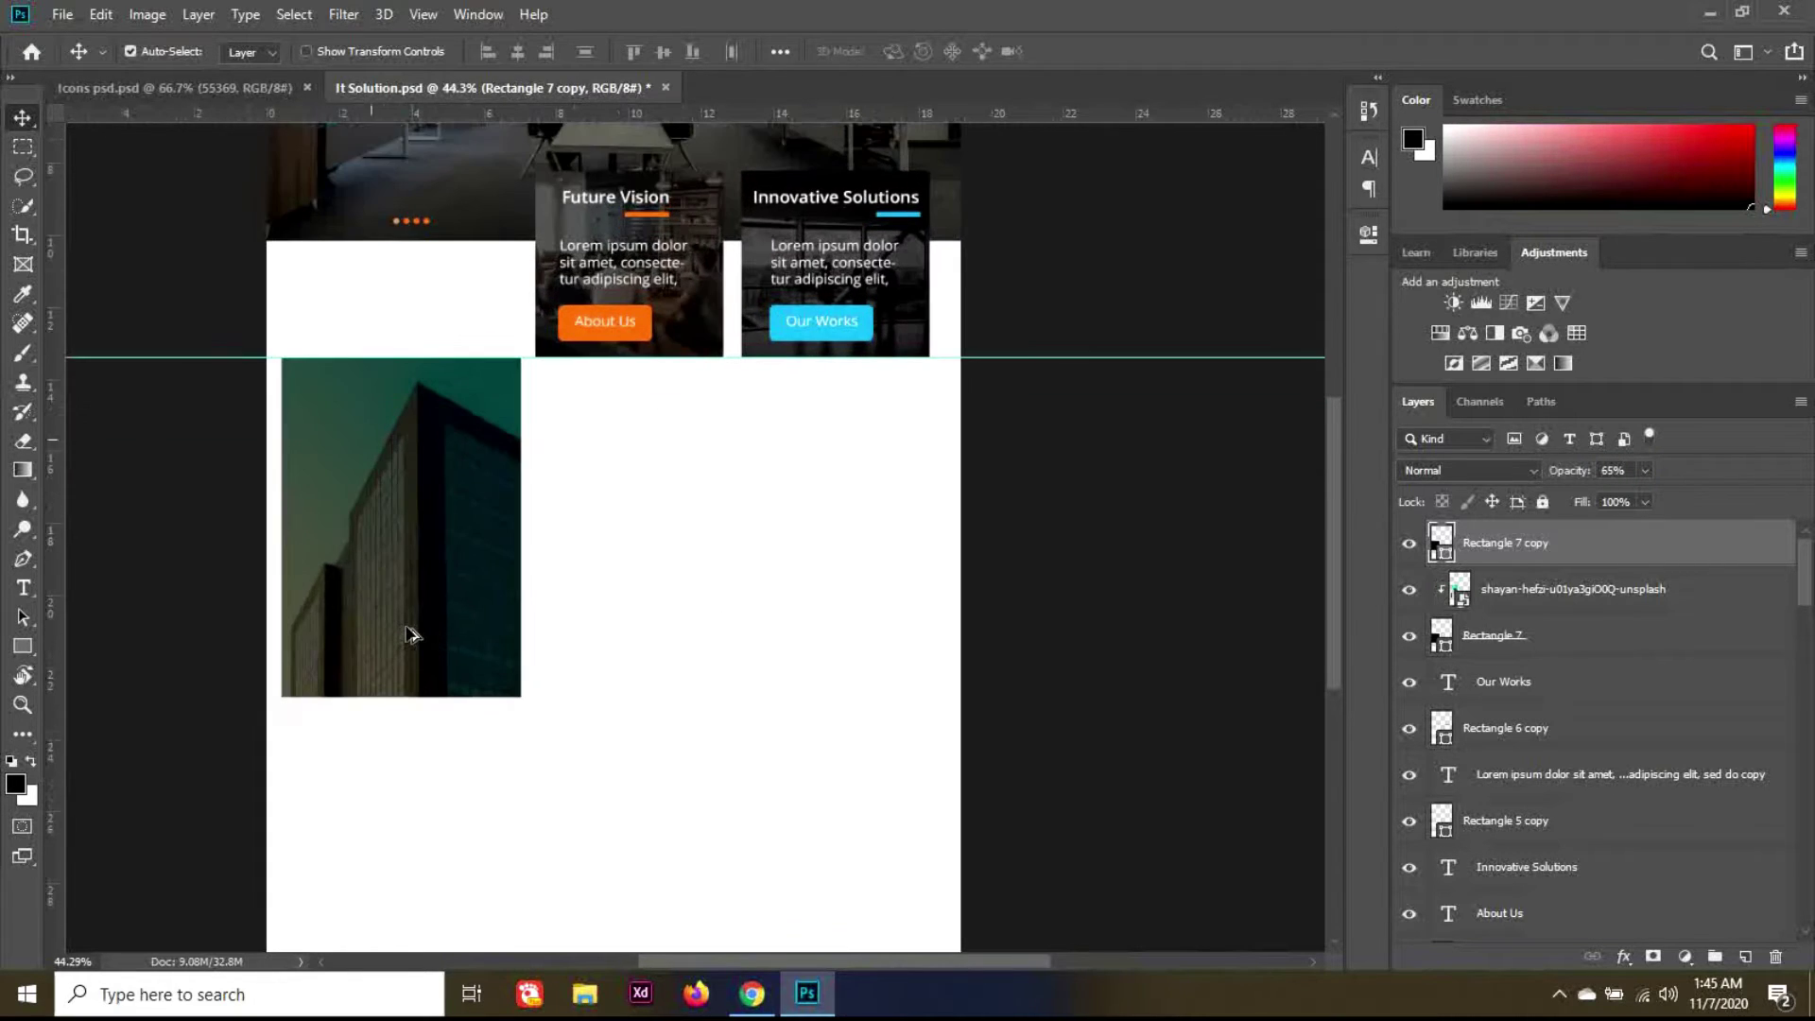
pyautogui.scroll(3, 406, 634)
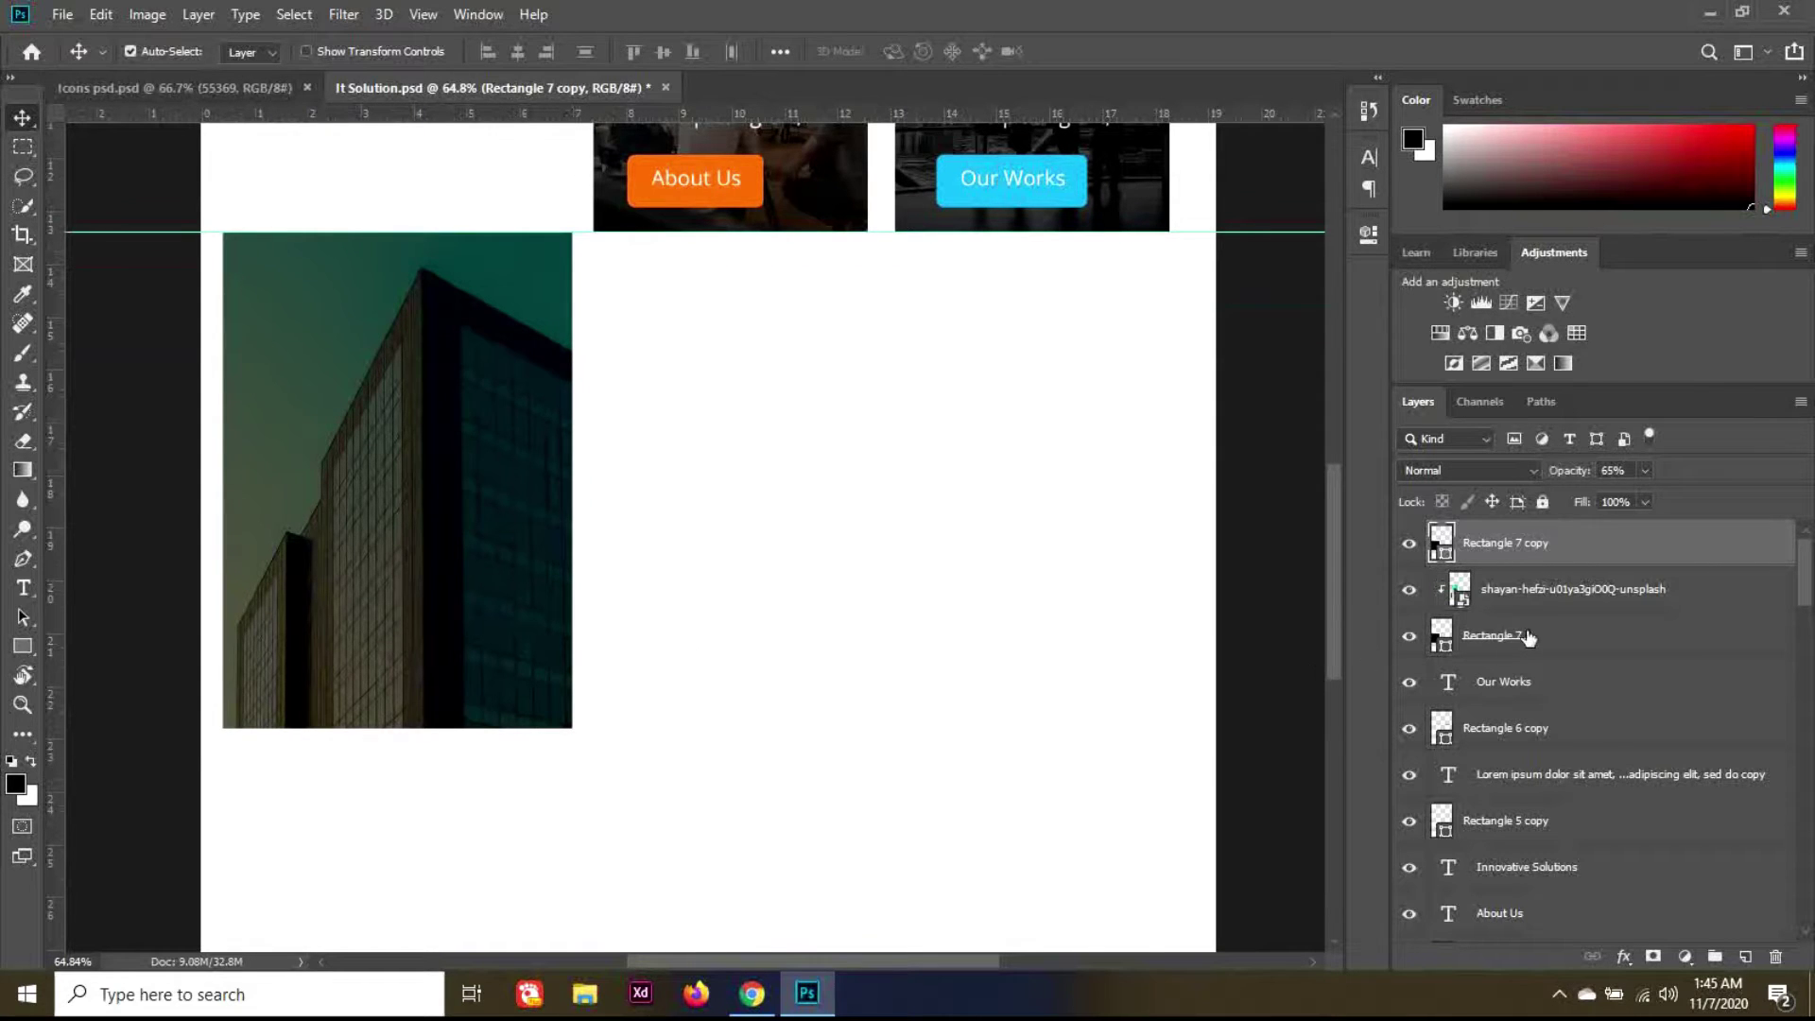
pyautogui.press('ctrl')
pyautogui.keyDown('shift'); pyautogui.click(1577, 635); pyautogui.keyUp('shift')
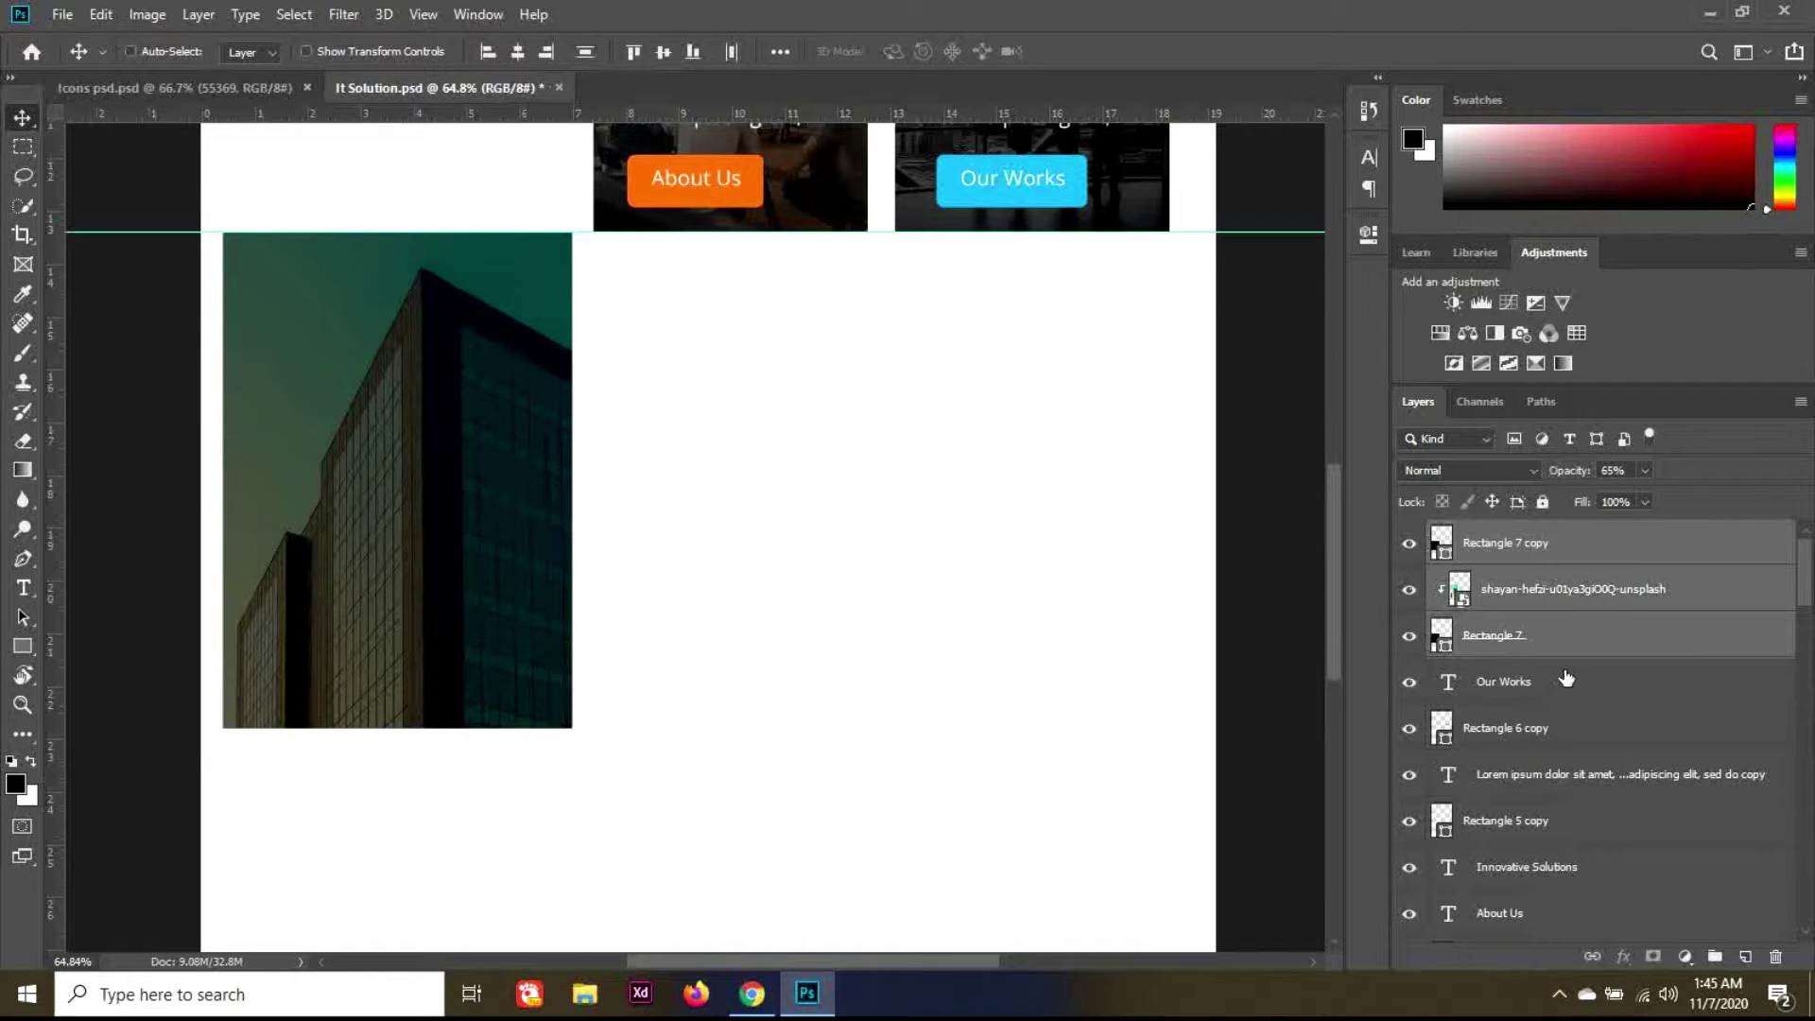
pyautogui.hotkey('ctrl', 't')
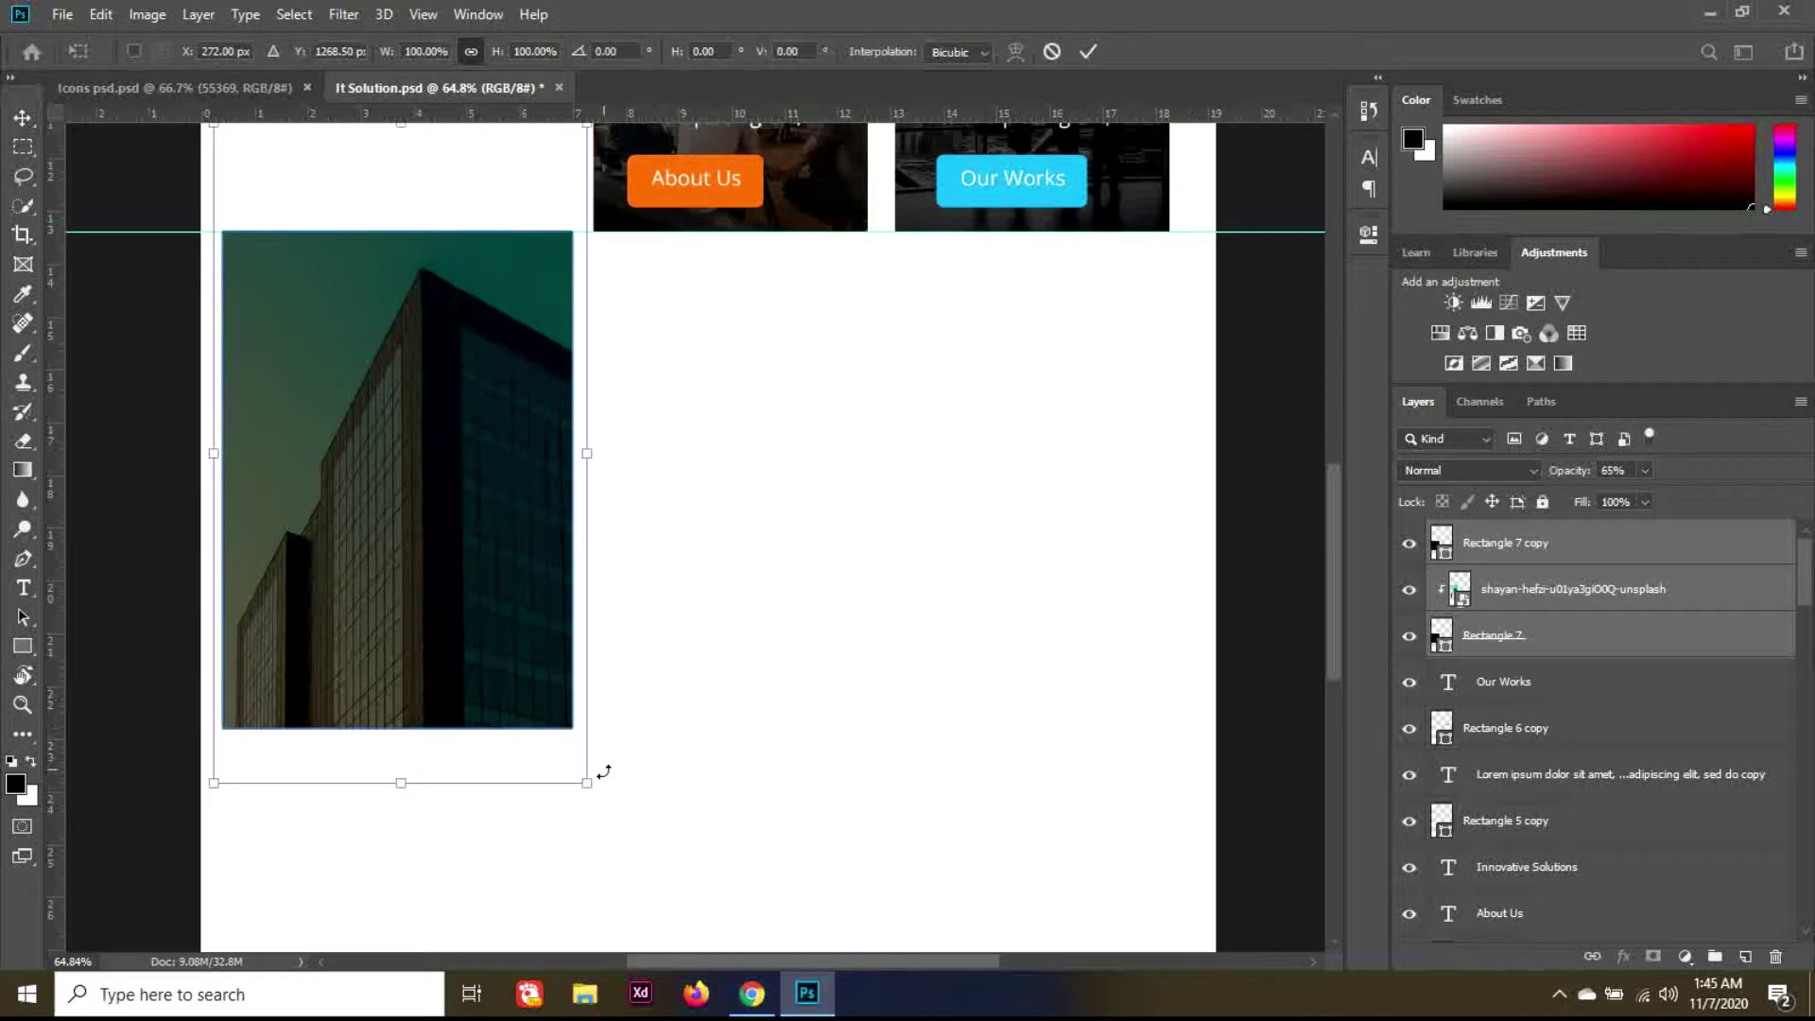
pyautogui.moveTo(585, 788); pyautogui.dragTo(610, 821)
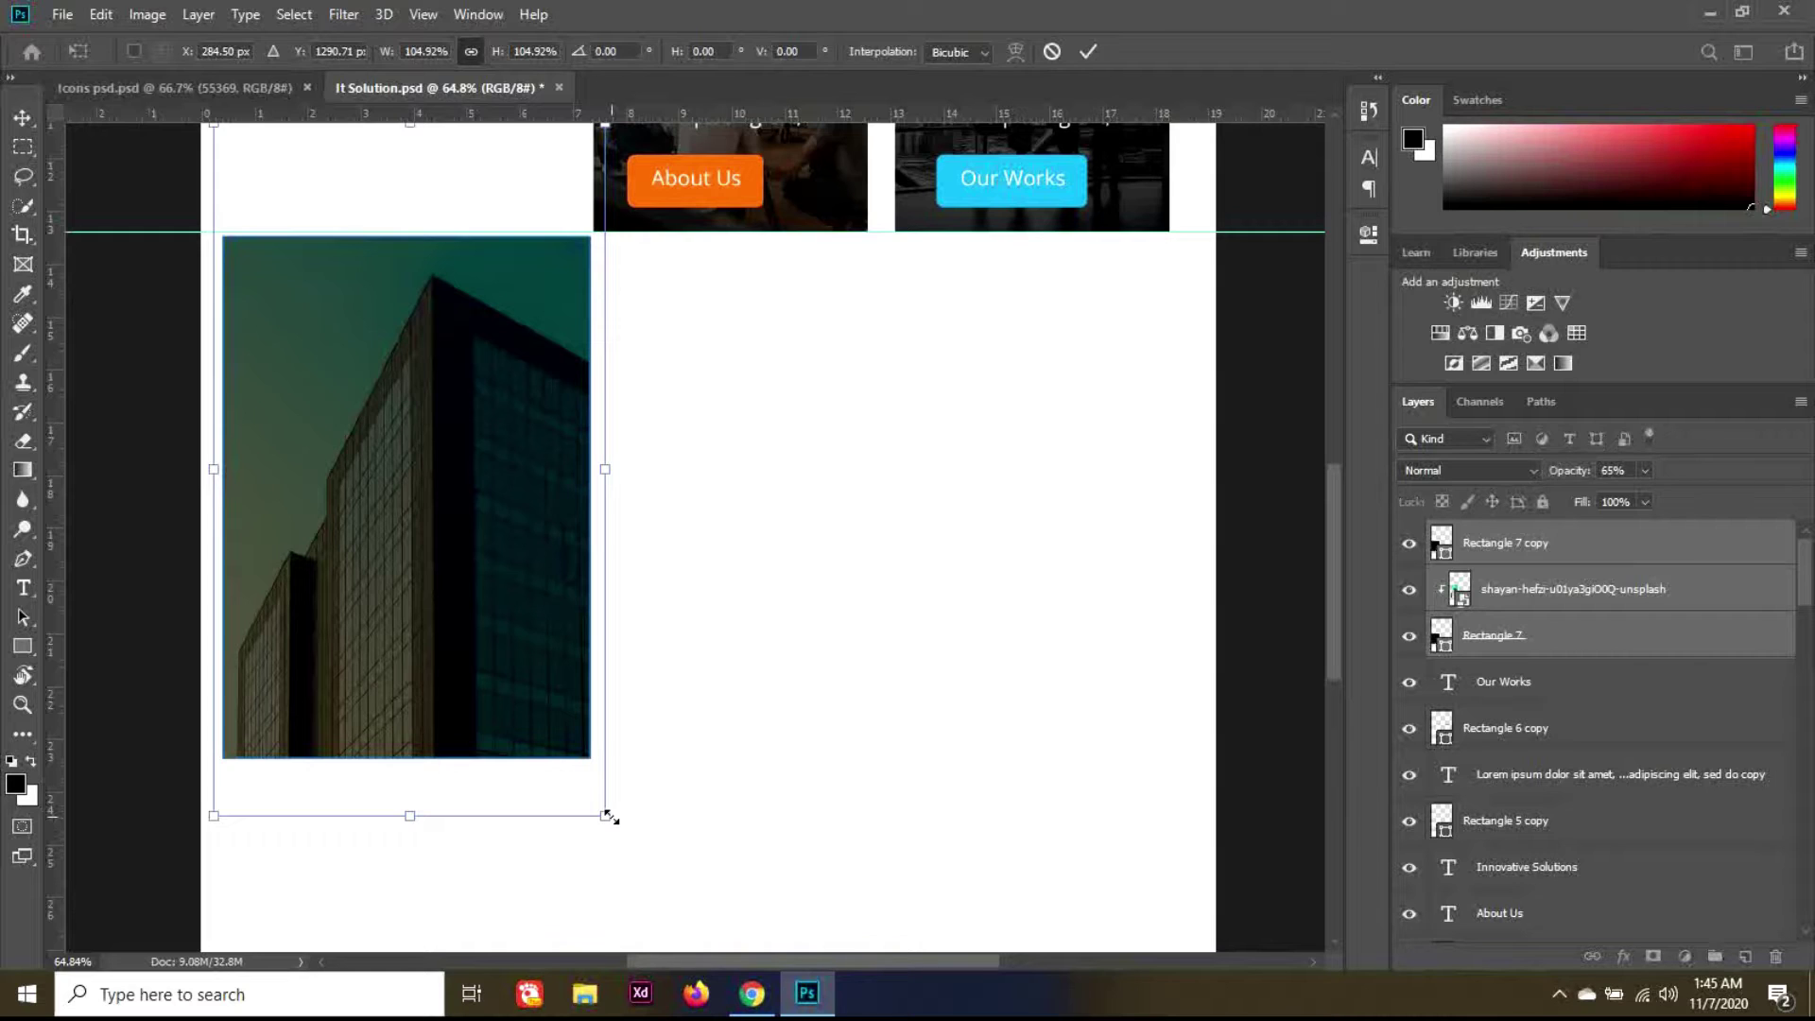
pyautogui.press('Return')
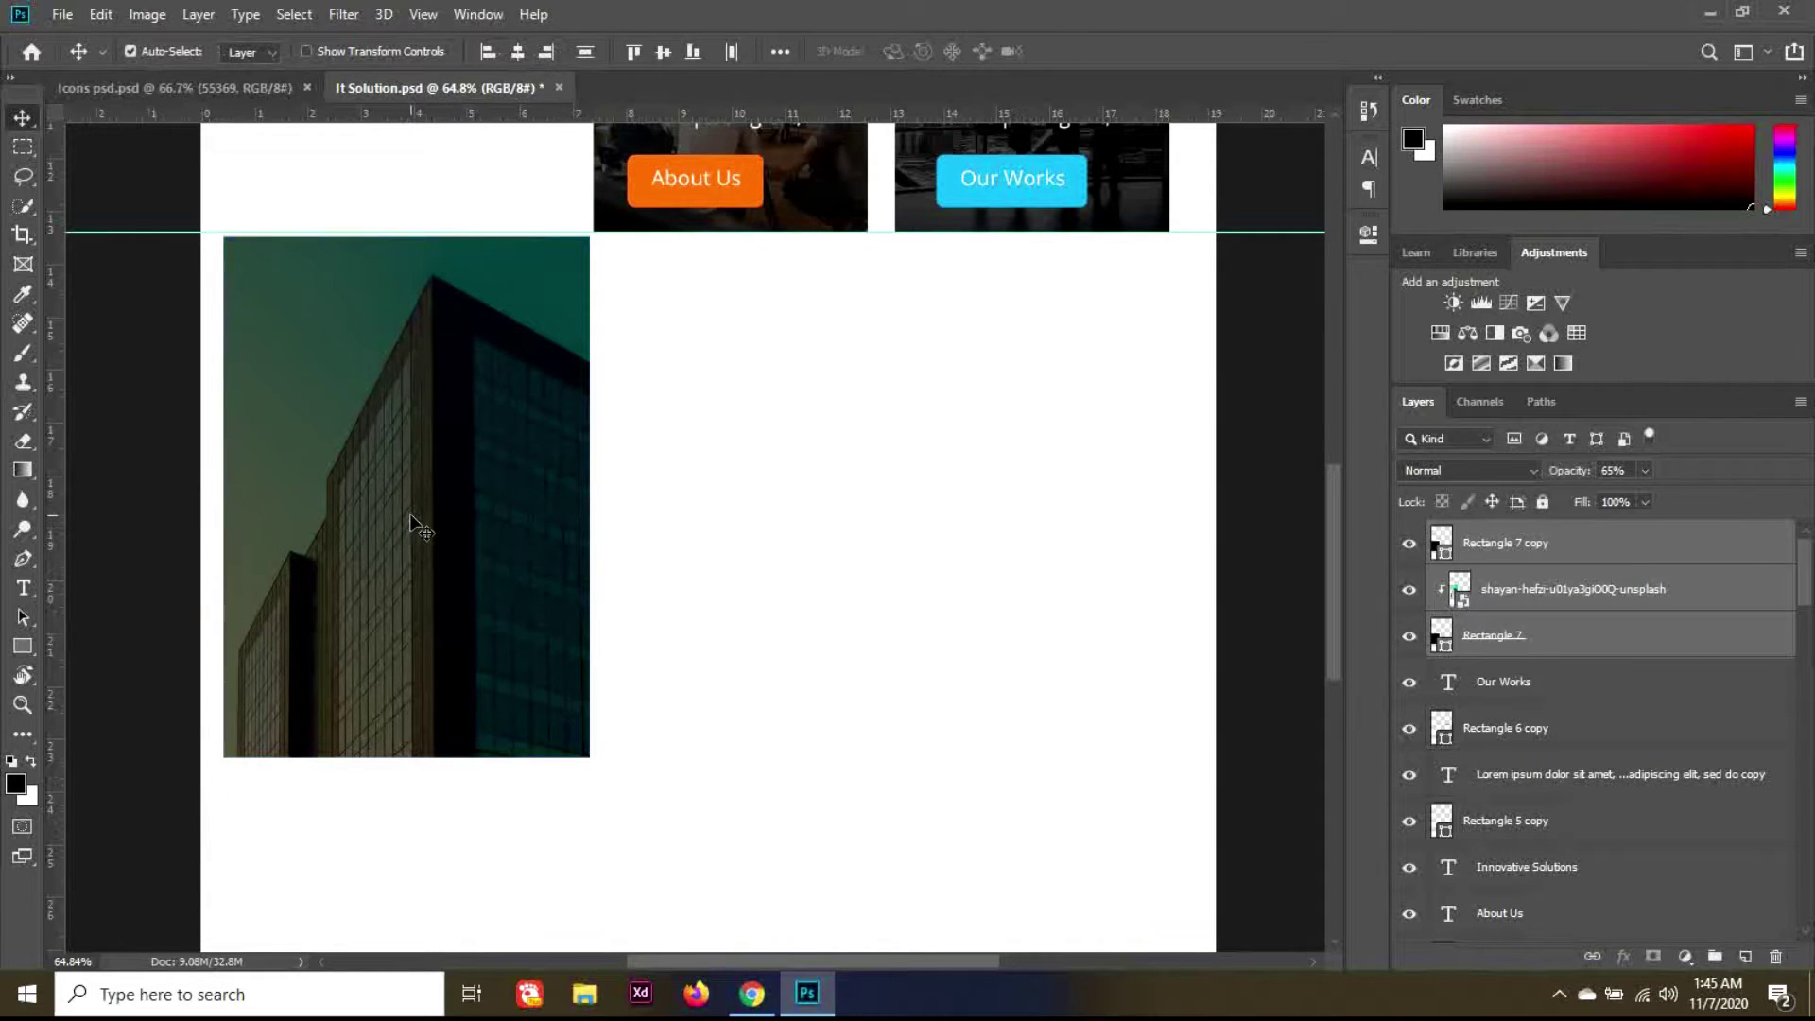
# Step: Add the text "Get a Quote Today &" in the upper part of the building card
pyautogui.press('t')
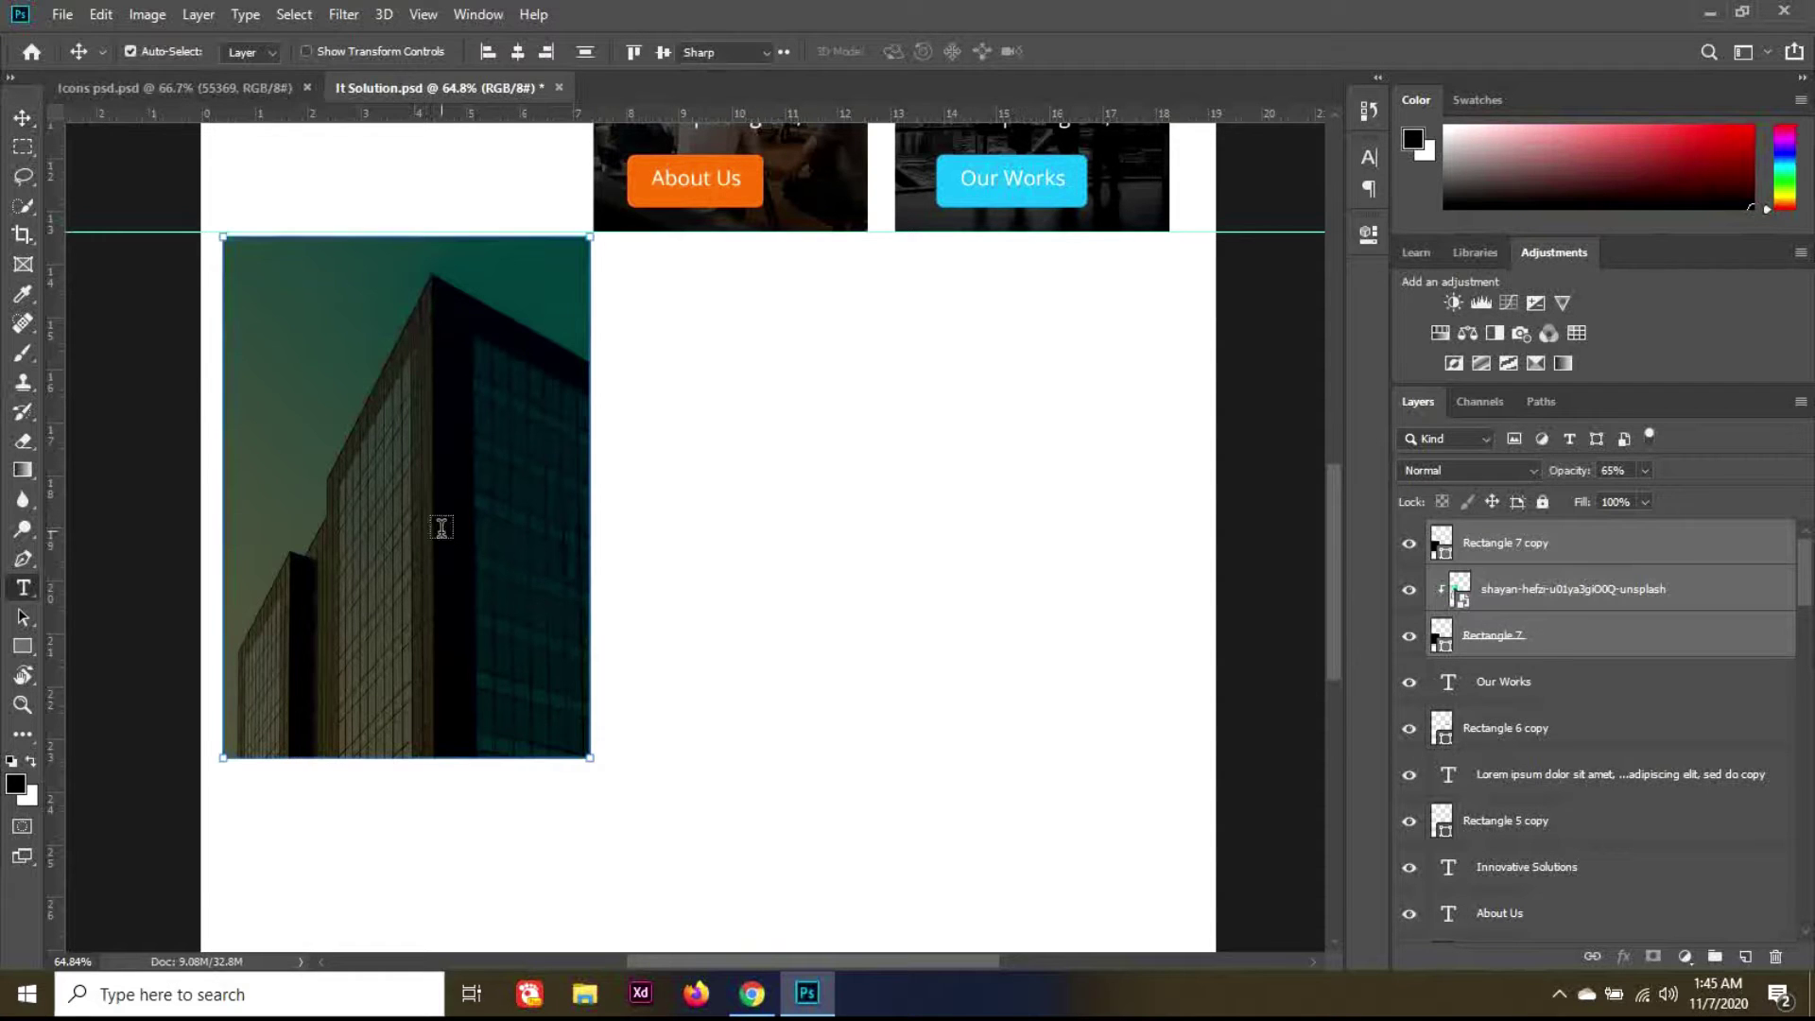
pyautogui.click(690, 509)
pyautogui.click(294, 357)
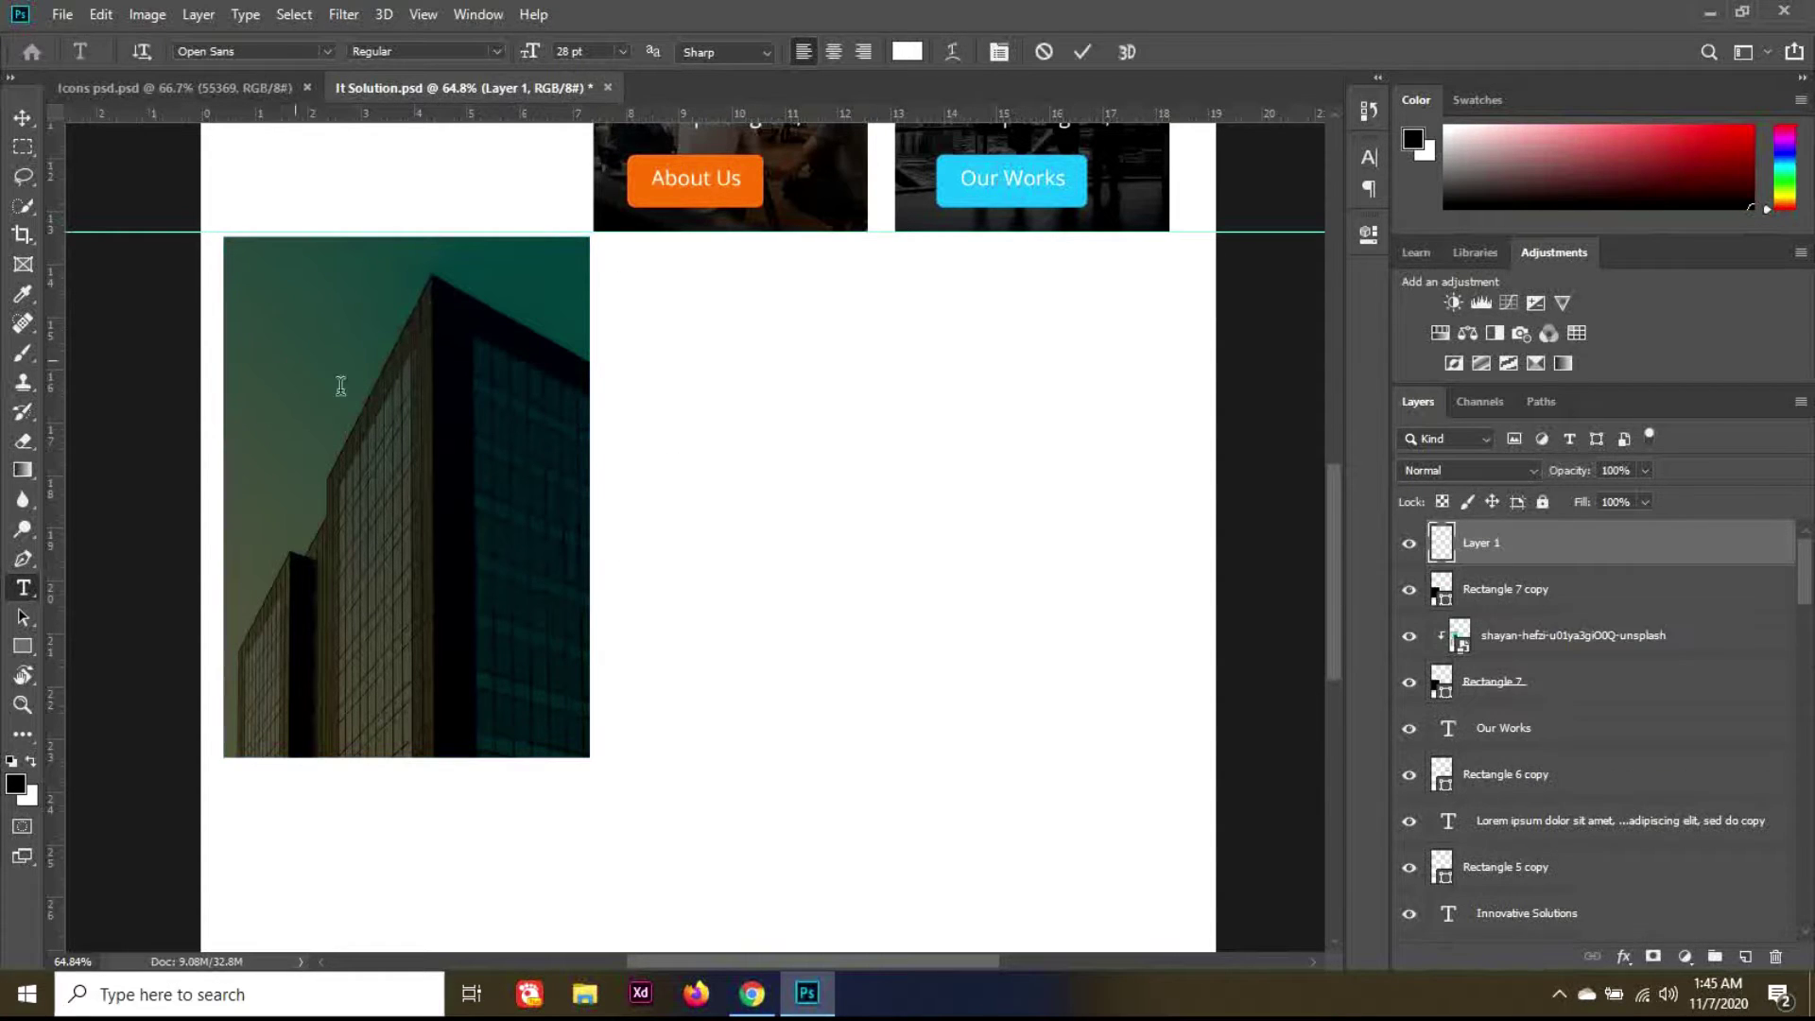
pyautogui.write('Get a Quaote')
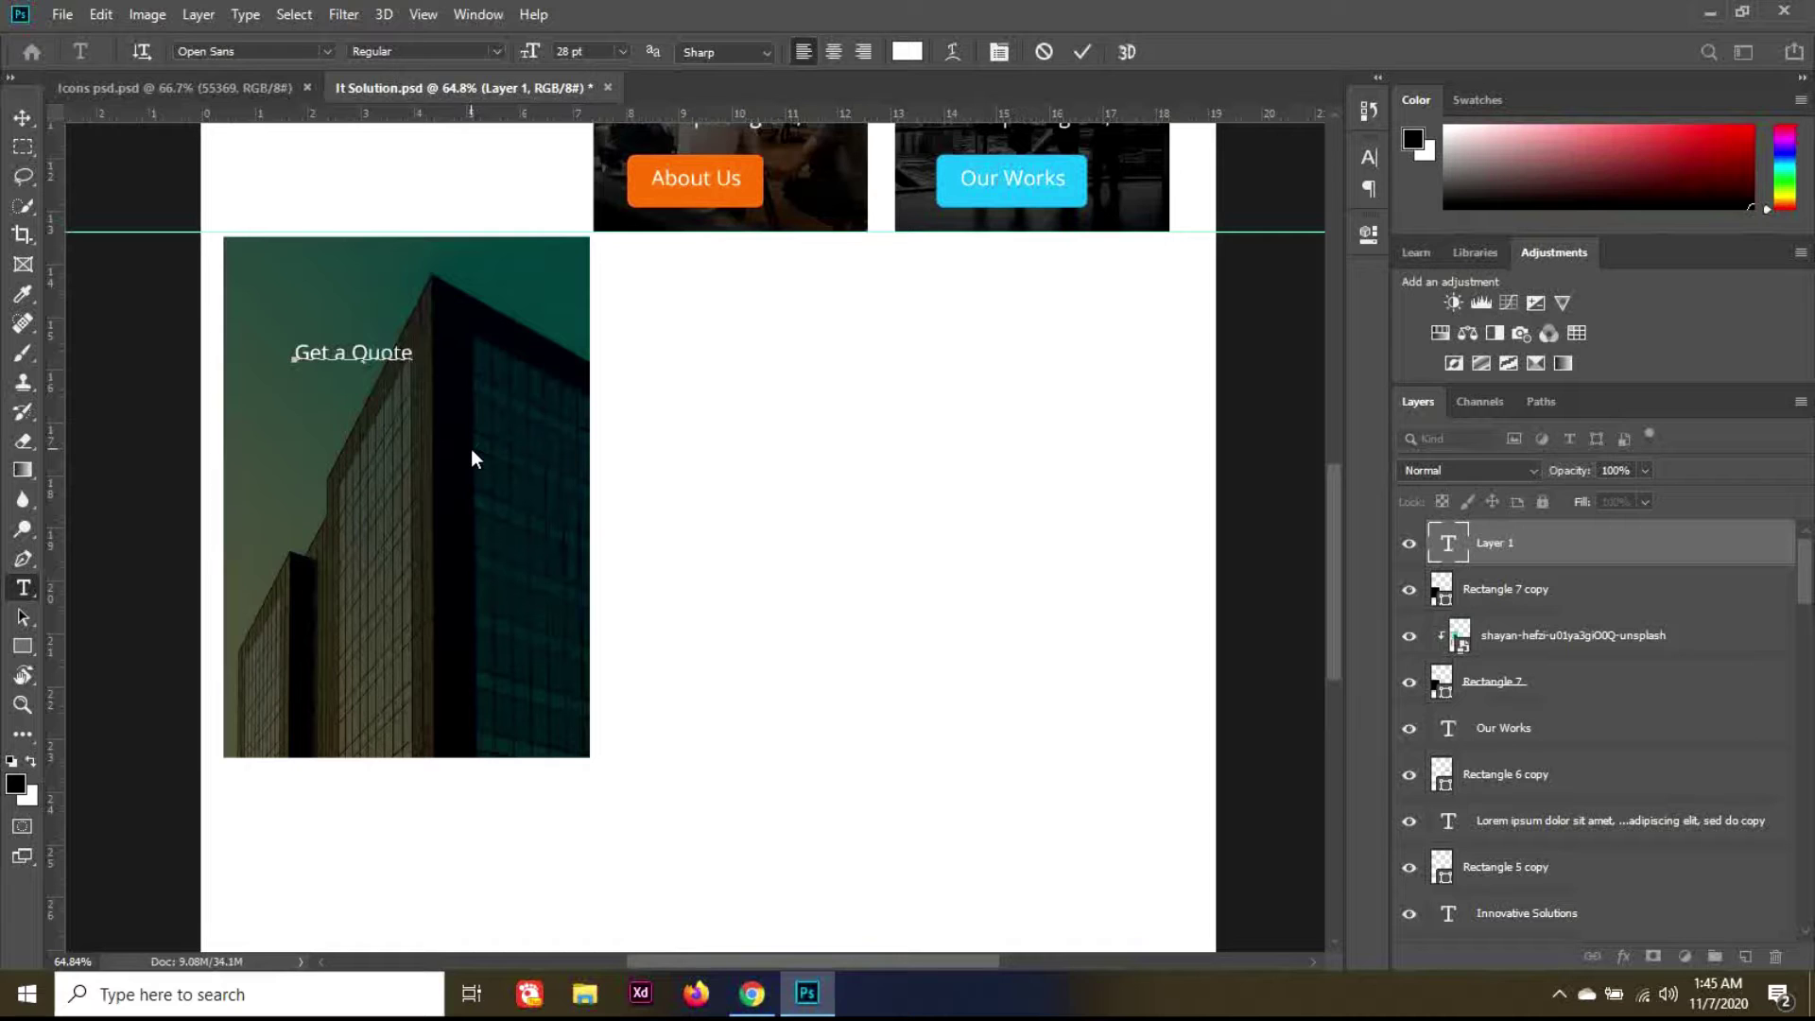
pyautogui.write(' Today   &')
# Step: Recolour the quote text with the About Us button's orange, set its size to 26 pt, and shift it slightly right
pyautogui.hotkey('ctrl', 'a')
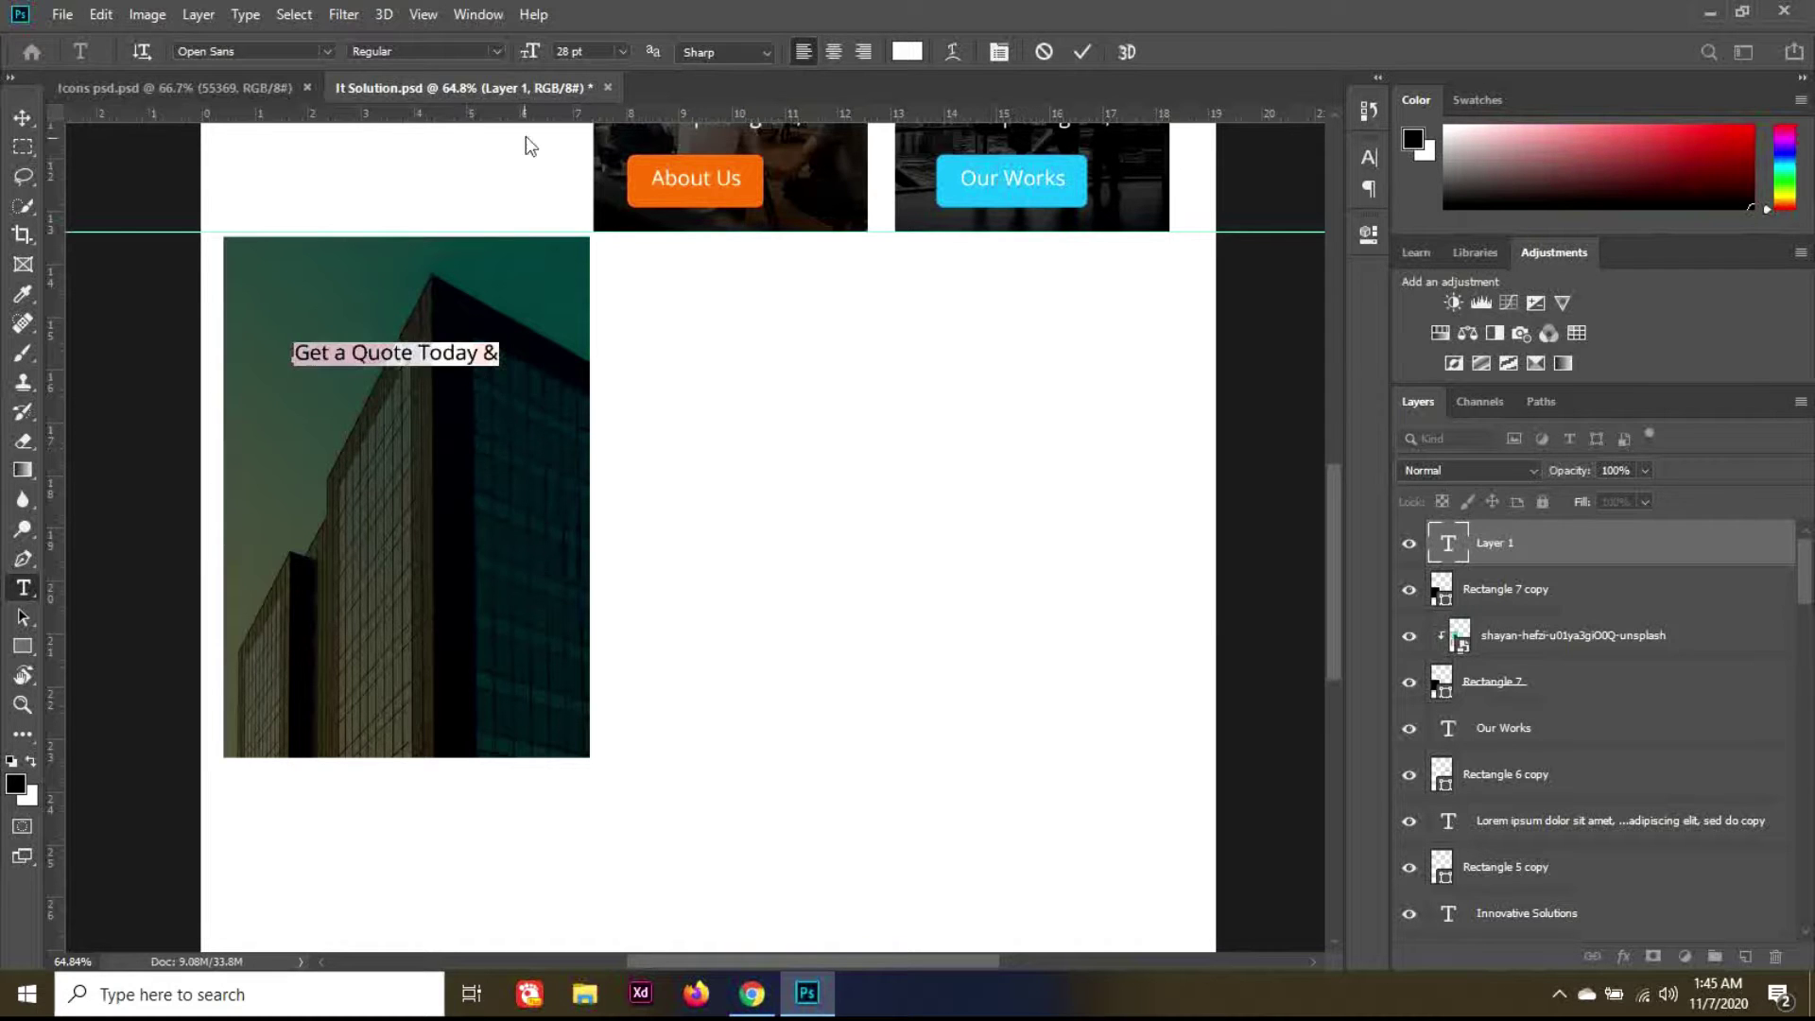
pyautogui.click(908, 52)
pyautogui.click(751, 194)
pyautogui.click(1716, 228)
pyautogui.hotkey('ctrl', 'Return')
pyautogui.press('v')
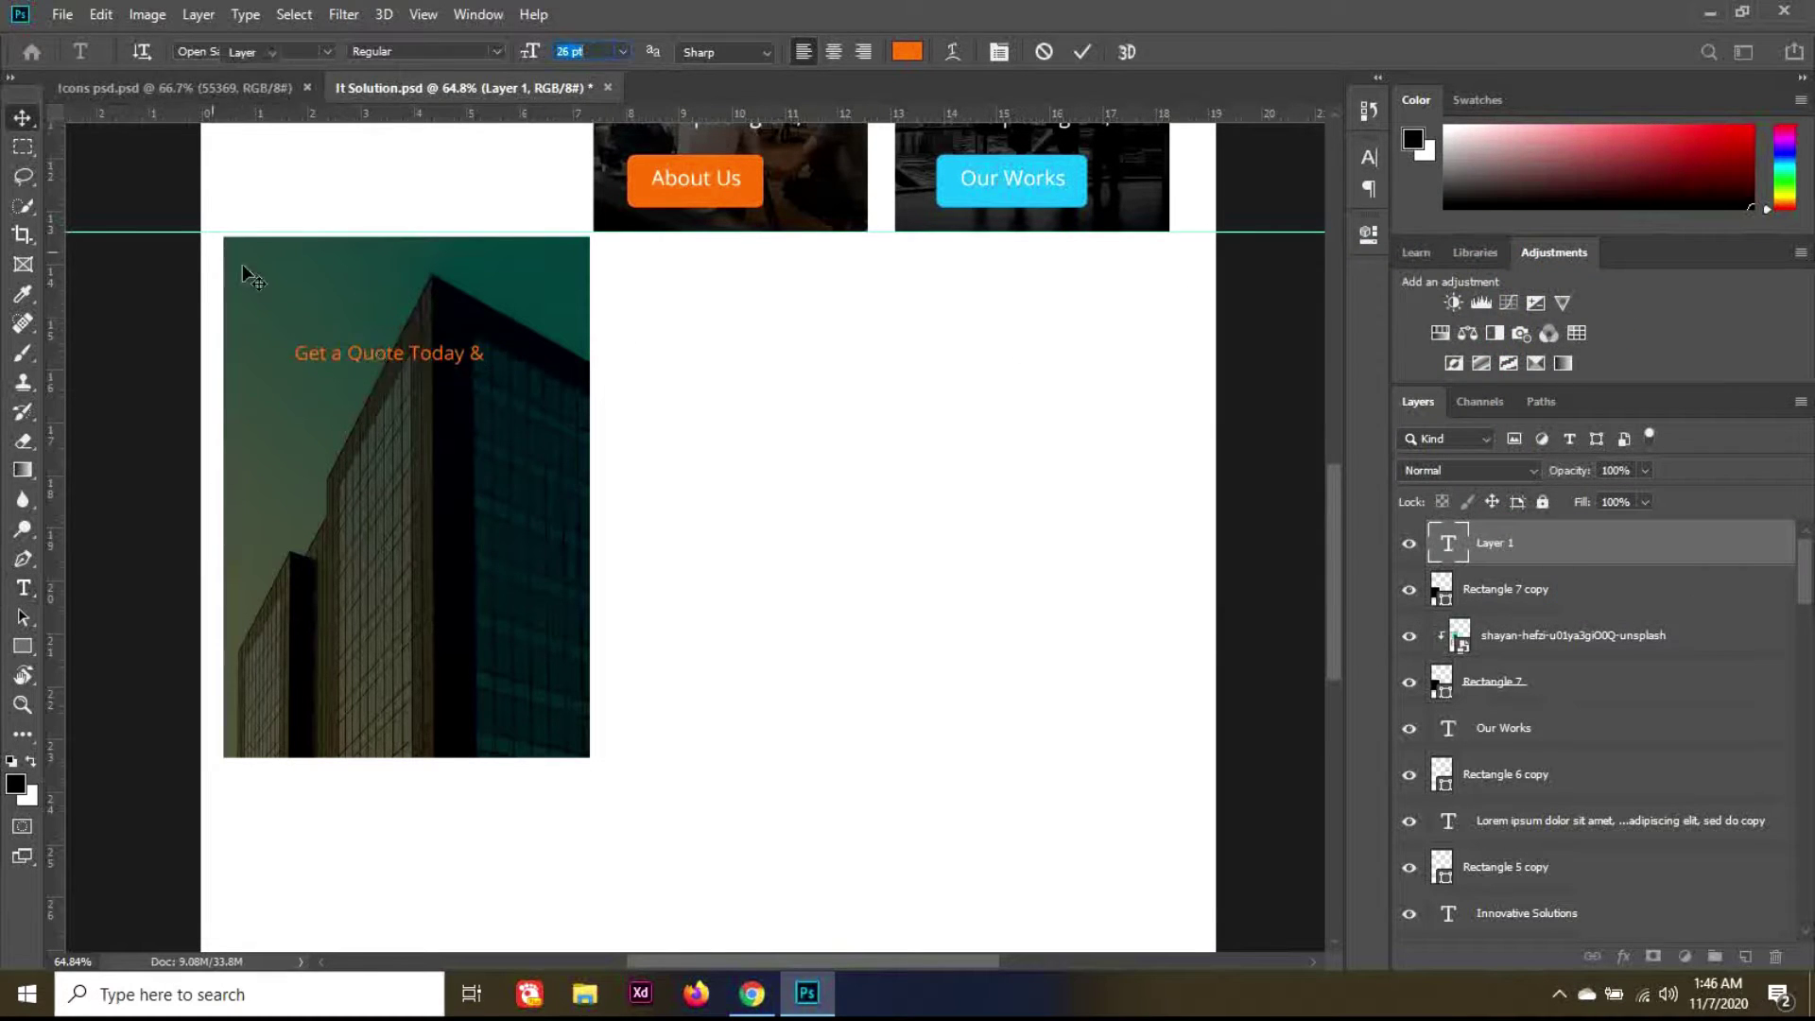
pyautogui.moveTo(387, 354); pyautogui.dragTo(403, 355)
# Step: Copy the orange bar under the Future Vision heading and position it beneath the end of the quote text
pyautogui.scroll(3, 715, 314)
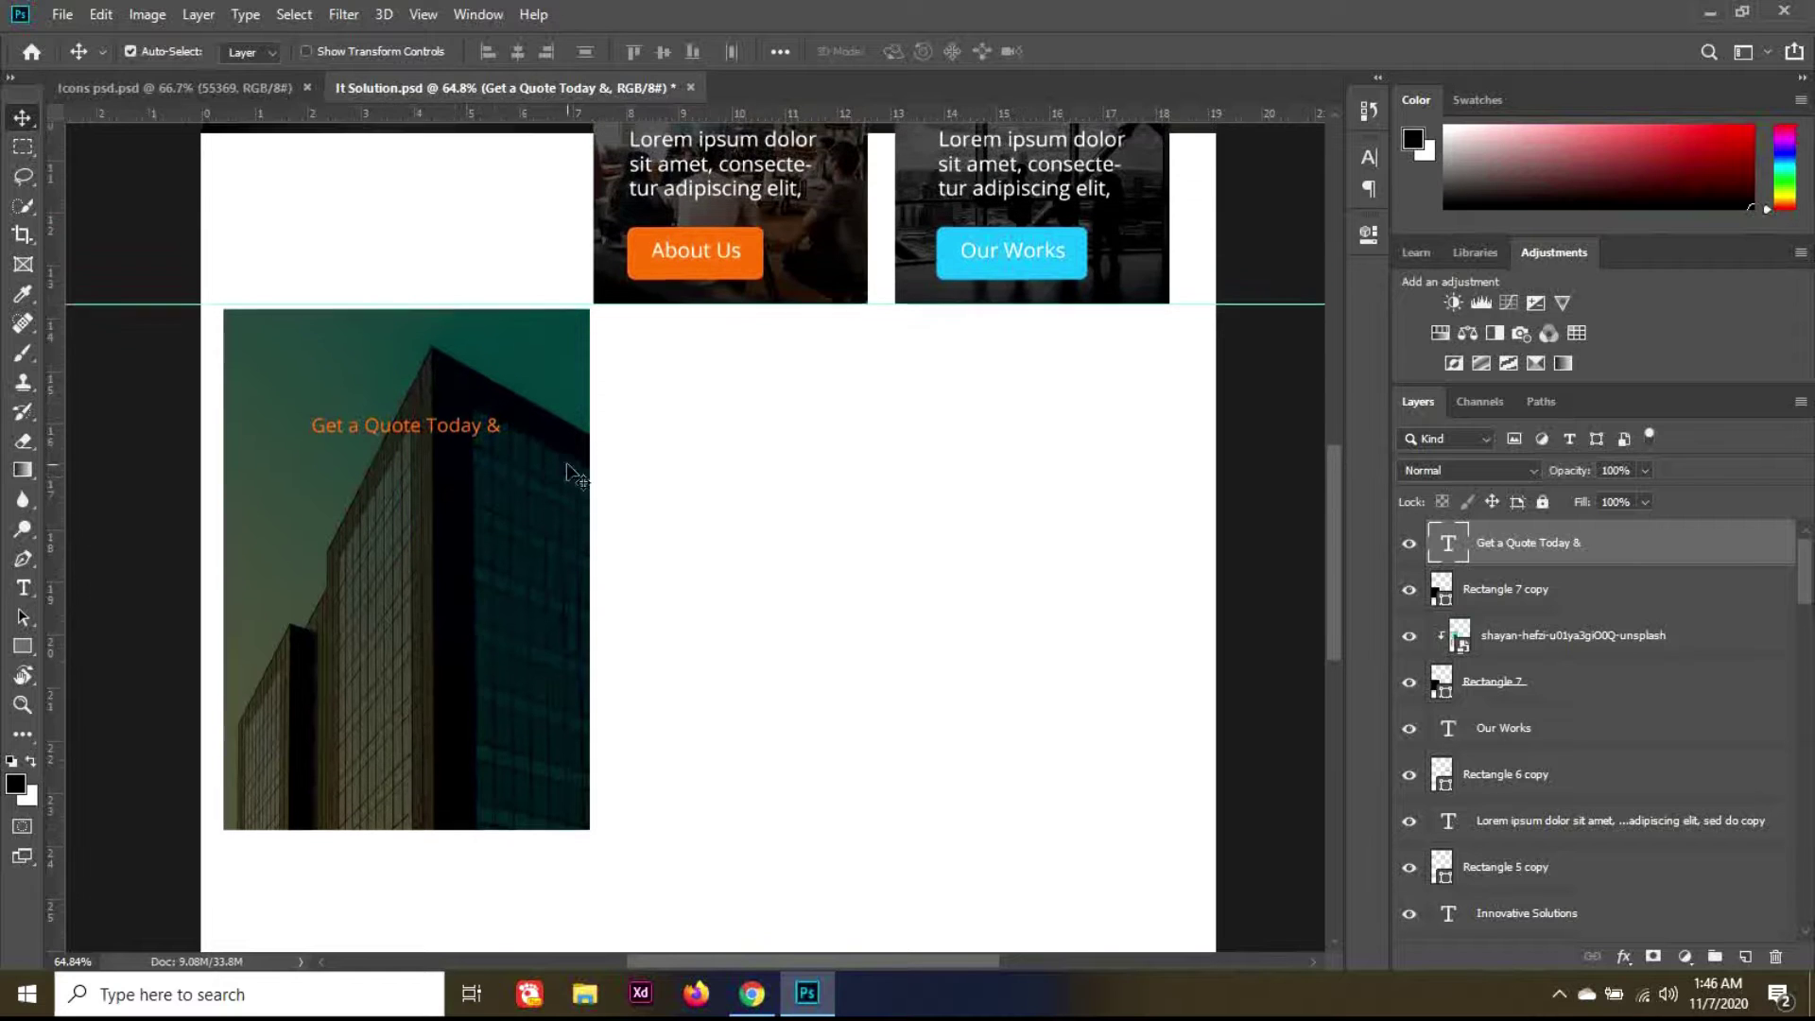
pyautogui.moveTo(756, 148); pyautogui.dragTo(561, 514)
pyautogui.moveTo(1512, 918); pyautogui.dragTo(1538, 636)
pyautogui.hotkey('shift', 'Left')
pyautogui.hotkey('shift', 'Left')
pyautogui.hotkey('shift', 'Left')
pyautogui.hotkey('shift', 'Left')
pyautogui.hotkey('shift', 'Left')
pyautogui.hotkey('shift', 'Left')
pyautogui.hotkey('shift', 'Left')
pyautogui.hotkey('shift', 'Left')
pyautogui.hotkey('shift', 'Left')
pyautogui.hotkey('shift', 'Left')
pyautogui.hotkey('shift', 'Left')
pyautogui.hotkey('shift', 'Left')
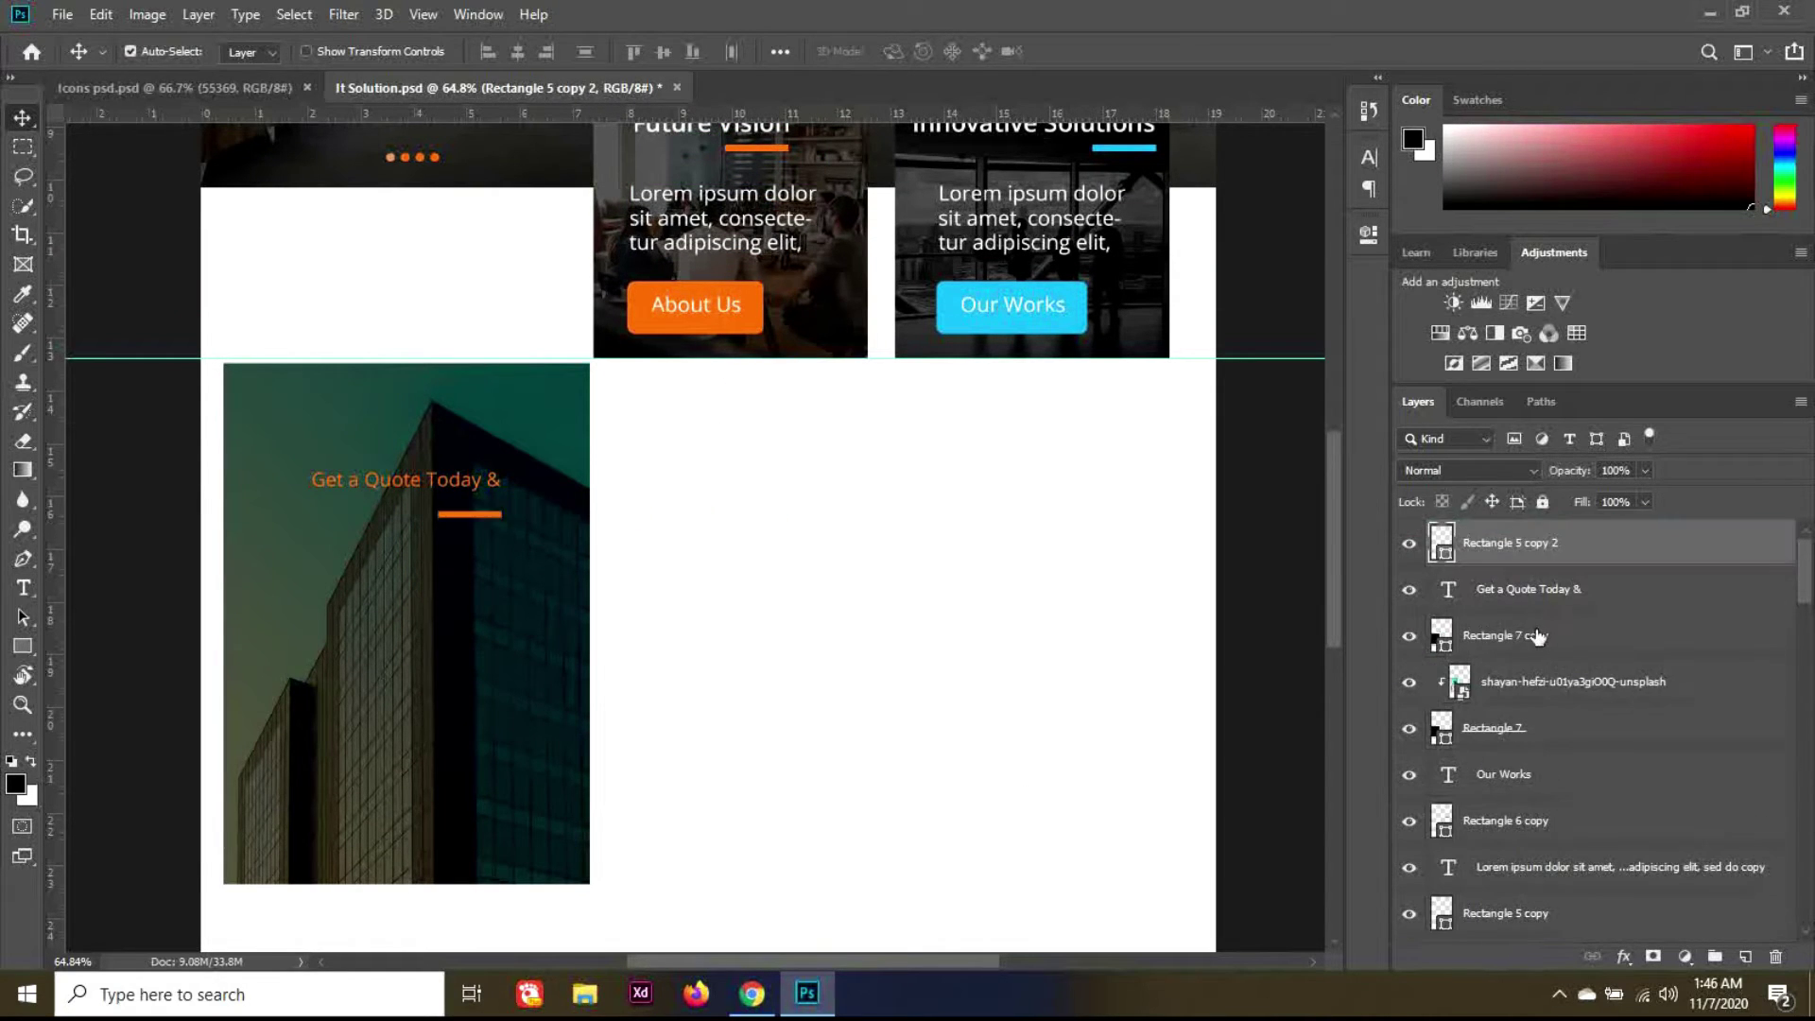
pyautogui.hotkey('shift', 'Up')
# Step: Add the text "SAVE" in Open Sans Bold below the orange bar on the building card and shift it up
pyautogui.press('t')
pyautogui.click(355, 612)
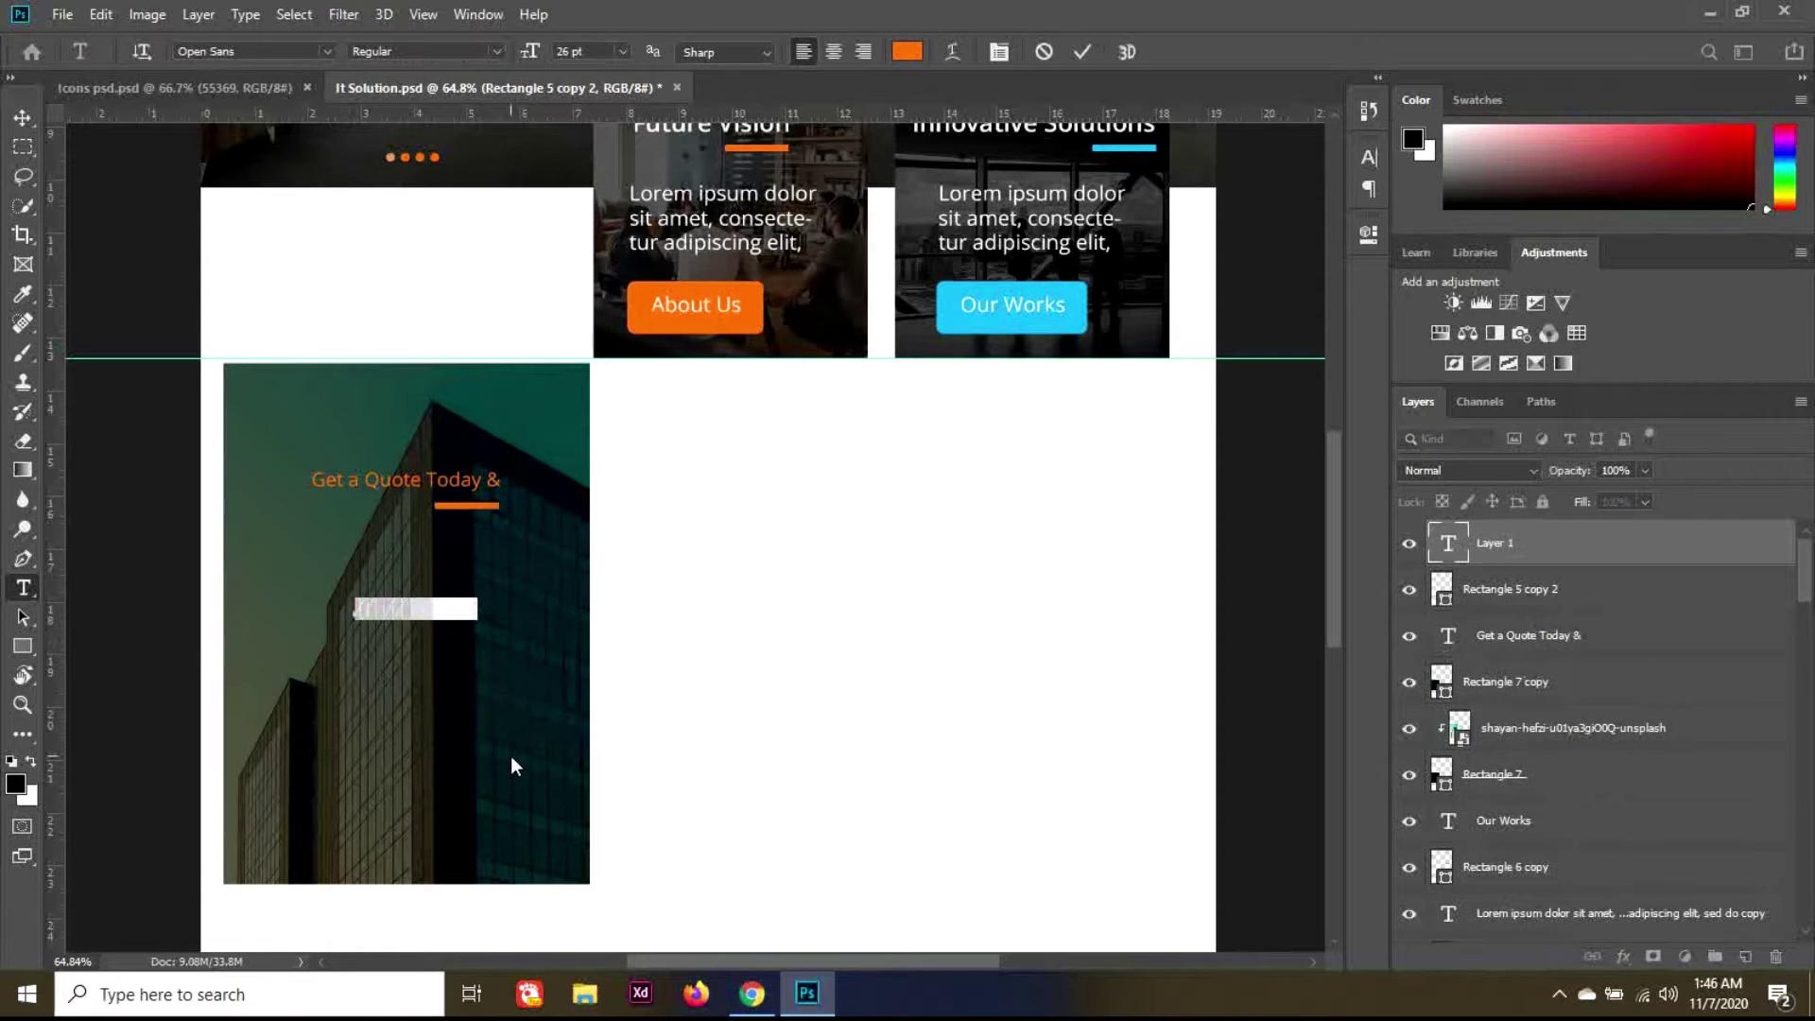
pyautogui.write('SAVE')
pyautogui.hotkey('ctrl', 'a')
pyautogui.scroll(-2, 414, 51)
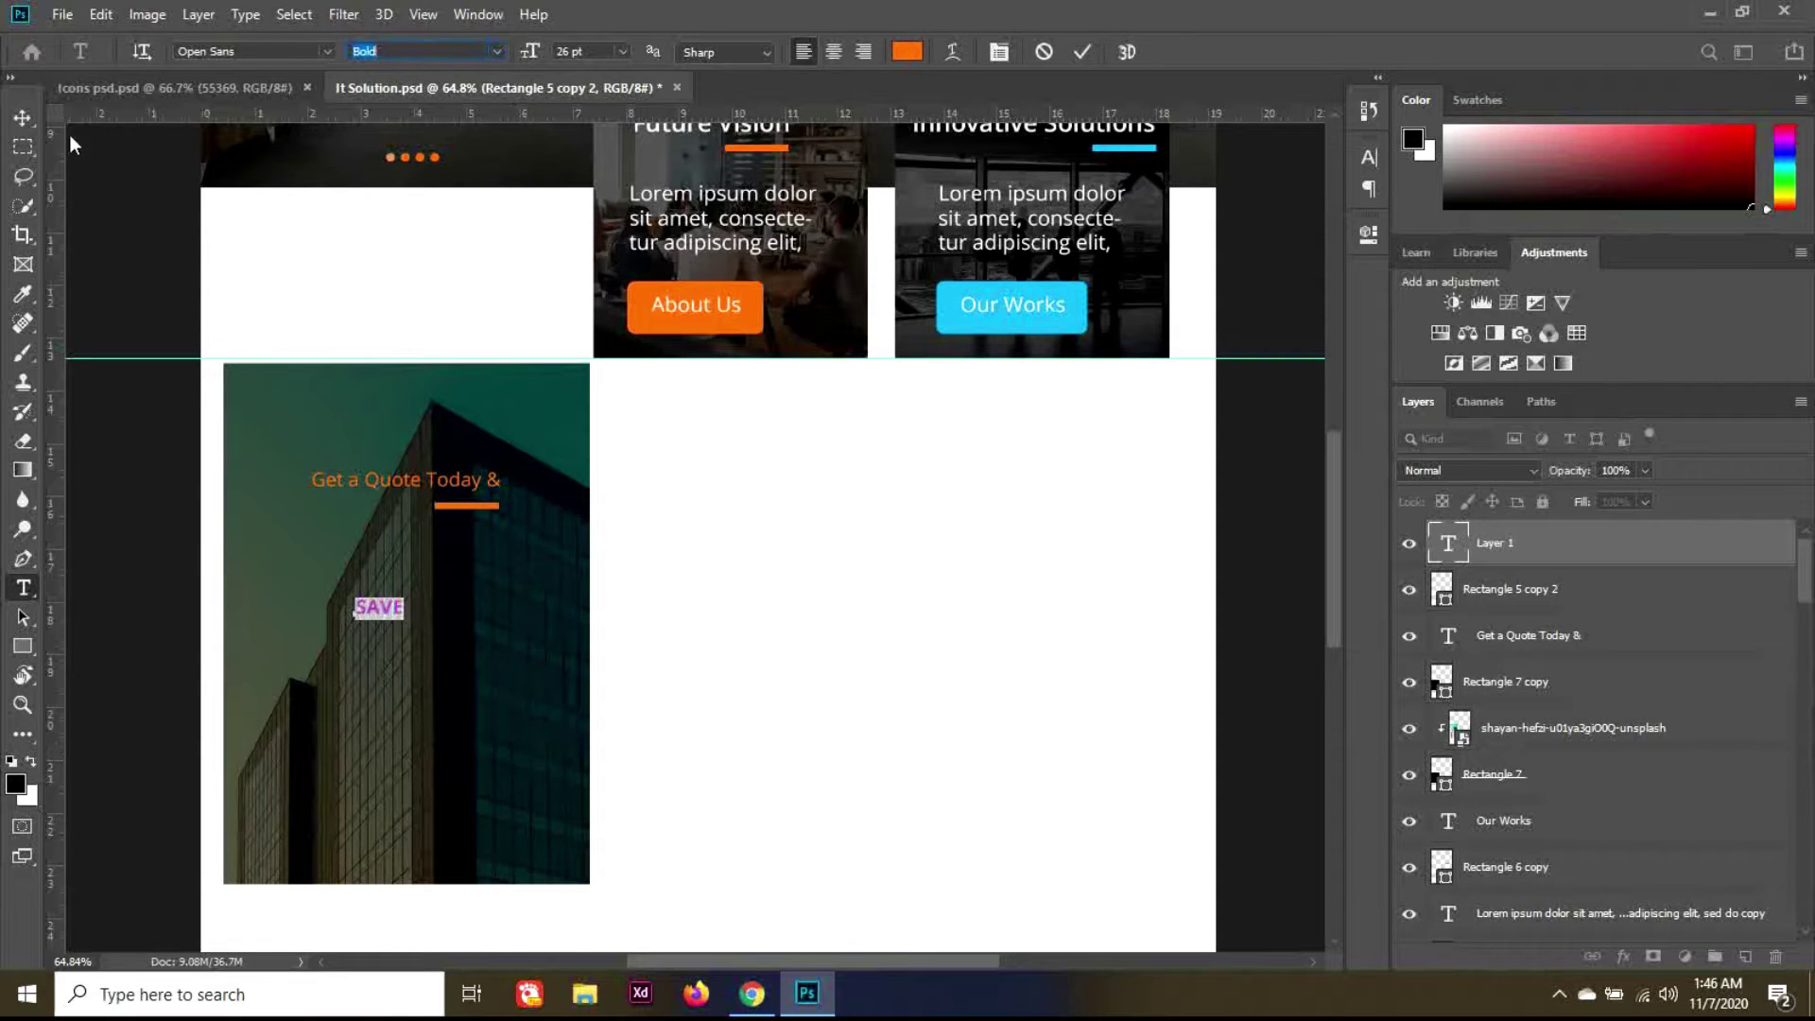
pyautogui.click(23, 118)
pyautogui.hotkey('shift', 'Up')
pyautogui.hotkey('shift', 'Up')
pyautogui.hotkey('shift', 'Up')
pyautogui.hotkey('shift', 'Up')
pyautogui.hotkey('shift', 'Up')
pyautogui.hotkey('shift', 'Right')
# Step: Set the "SAVE" text to 31 pt and recolour it white (ffffff)
pyautogui.press('t')
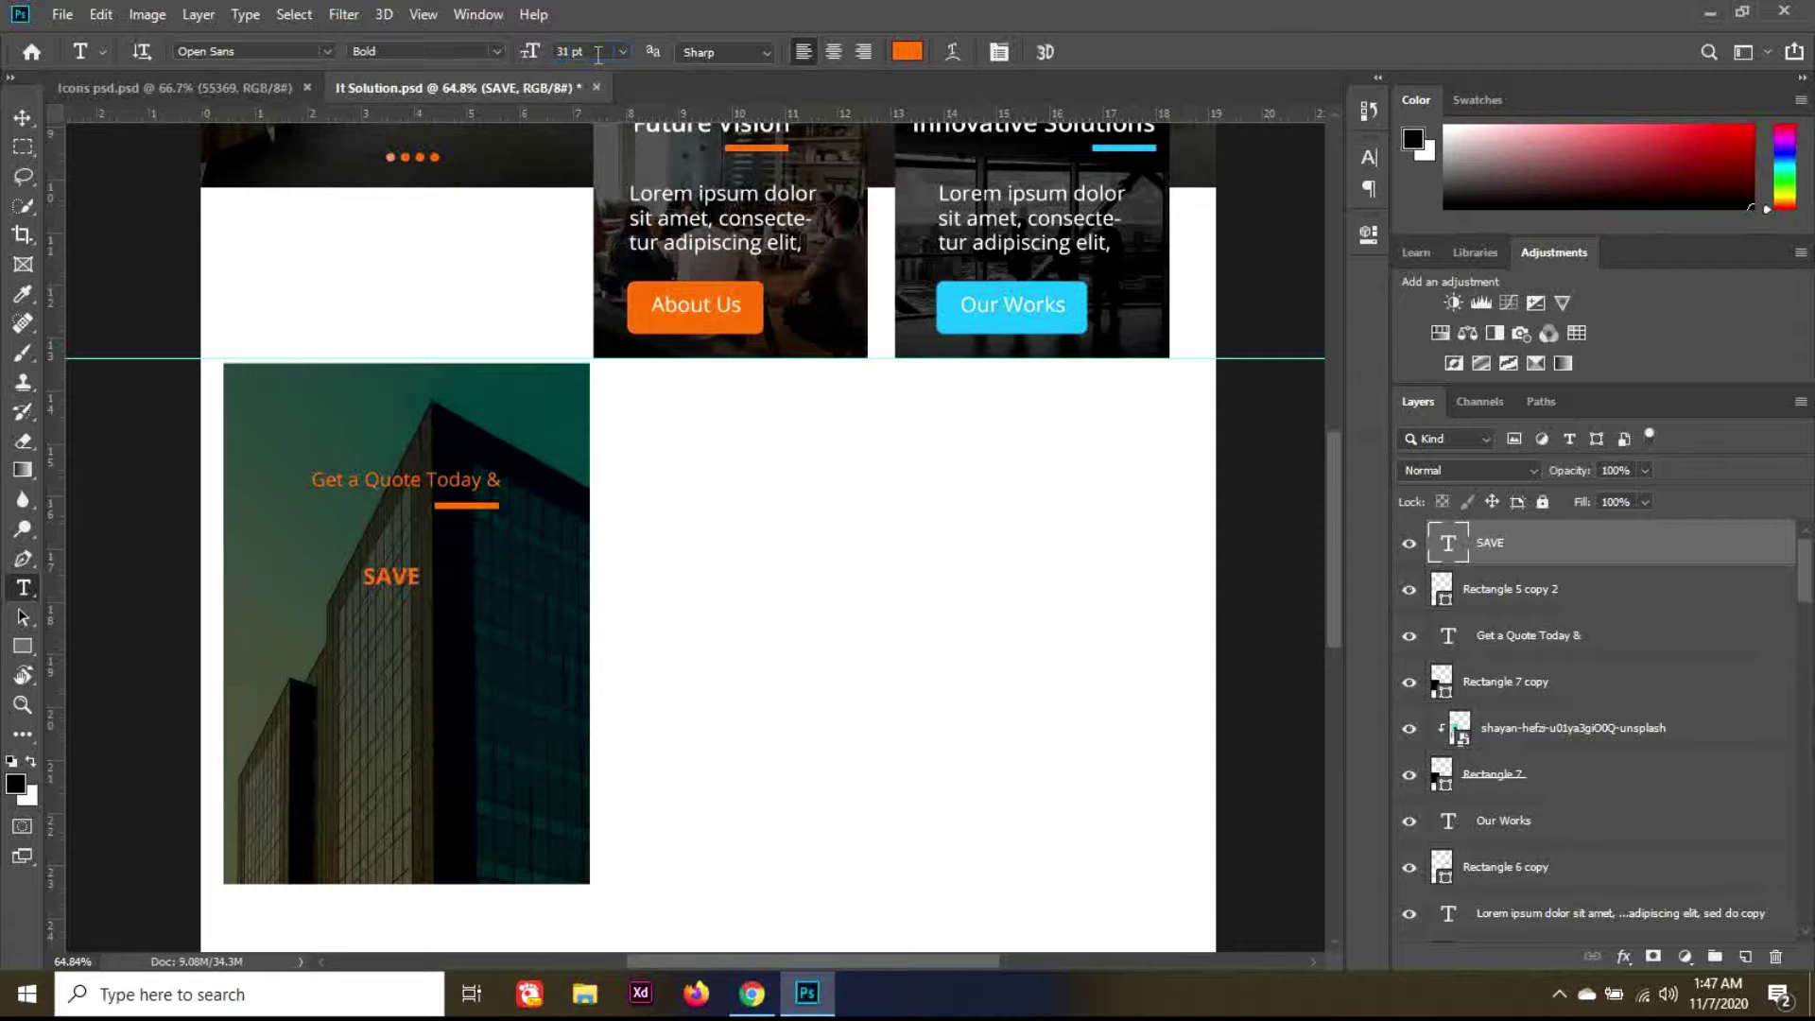
pyautogui.click(907, 52)
pyautogui.write('ffffff')
pyautogui.press('Return')
pyautogui.press('v')
# Step: Enlarge the "SAVE" text to about 148% and nudge it slightly down and left under the orange bar
pyautogui.moveTo(404, 588); pyautogui.dragTo(457, 583)
pyautogui.hotkey('ctrl', 't')
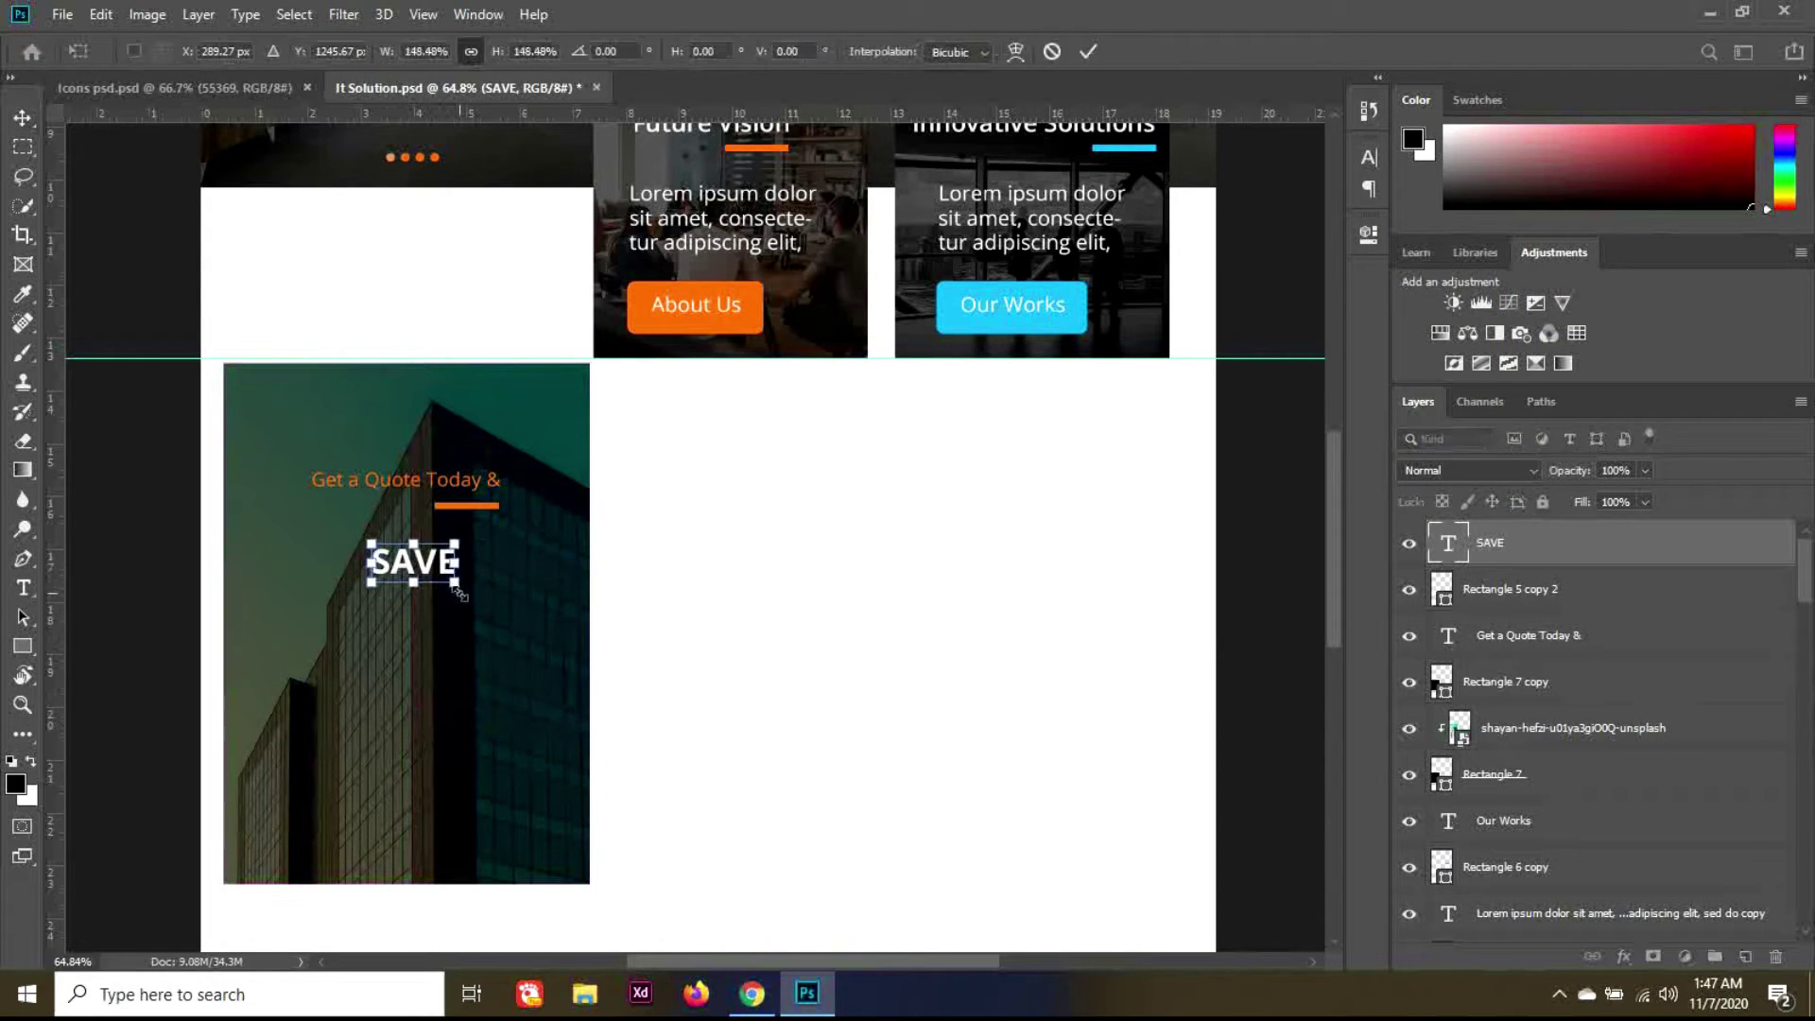
pyautogui.press('Return')
pyautogui.hotkey('shift', 'Down')
pyautogui.press('Left')
pyautogui.press('Left')
pyautogui.press('Left')
pyautogui.press('Left')
pyautogui.press('t')
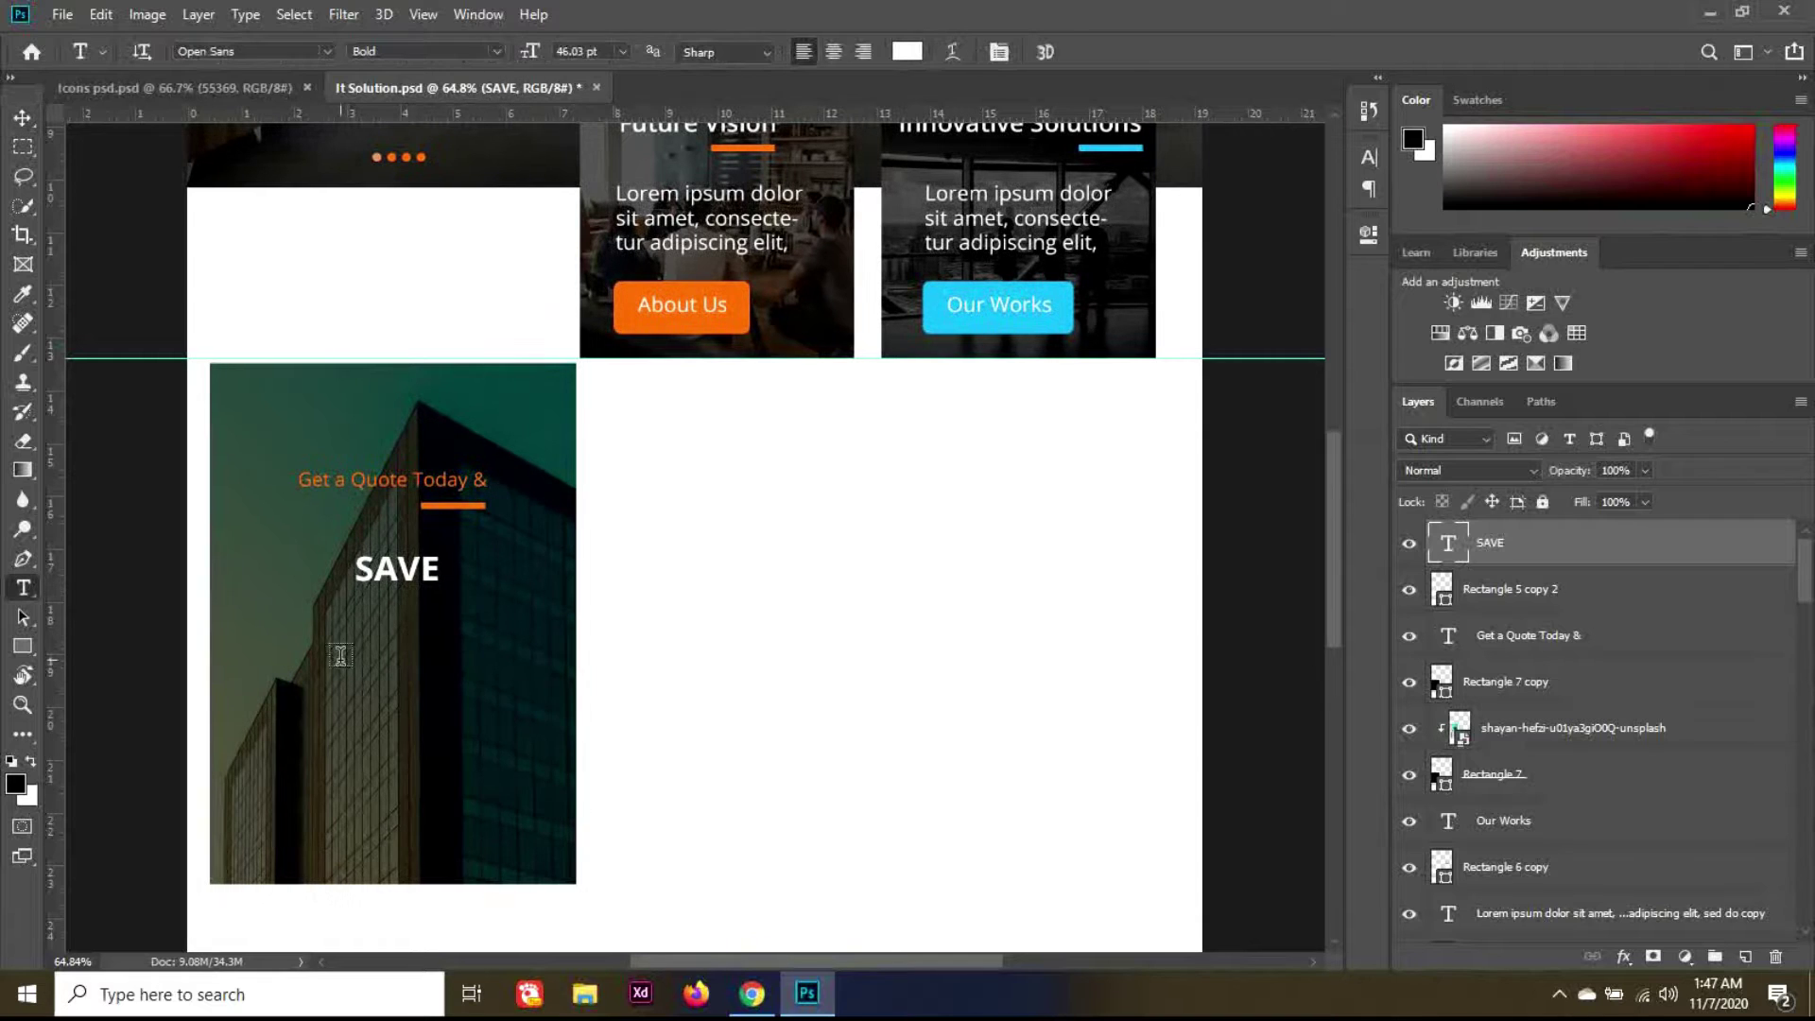
# Step: Add the text "10%" in bold below "SAVE" and set its size to 72 pt
pyautogui.click(332, 651)
pyautogui.write('10%')
pyautogui.hotkey('ctrl', 'a')
pyautogui.press('Up')
pyautogui.press('Up')
pyautogui.press('Up')
pyautogui.press('Up')
pyautogui.press('Up')
pyautogui.press('Up')
pyautogui.press('Up')
pyautogui.press('Up')
pyautogui.press('Up')
pyautogui.press('Up')
pyautogui.press('Up')
pyautogui.press('Up')
pyautogui.press('Up')
pyautogui.press('Up')
pyautogui.press('Up')
pyautogui.press('Up')
pyautogui.press('Up')
pyautogui.press('Up')
pyautogui.press('Up')
pyautogui.press('Up')
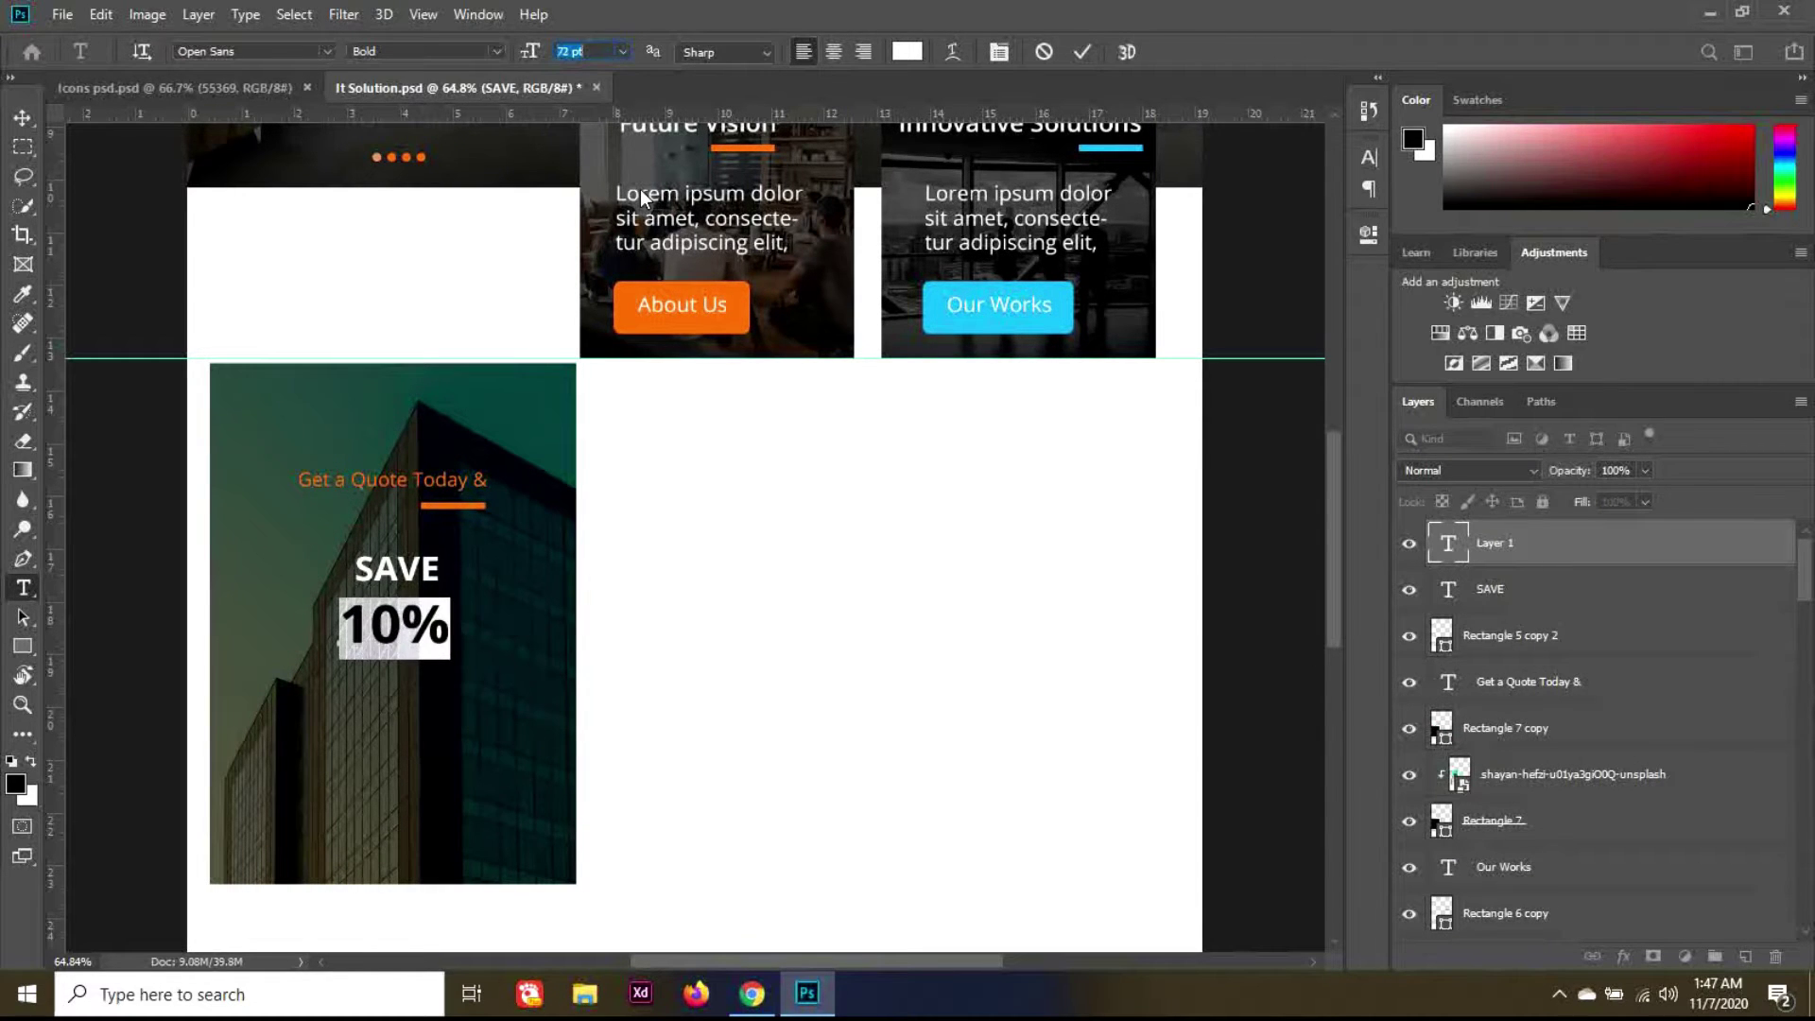
# Step: Recolour the "10%" text with the Our Works button's blue and move it slightly down below "SAVE"
pyautogui.click(907, 52)
pyautogui.click(1016, 324)
pyautogui.click(1711, 228)
pyautogui.click(23, 118)
pyautogui.hotkey('shift', 'Down')
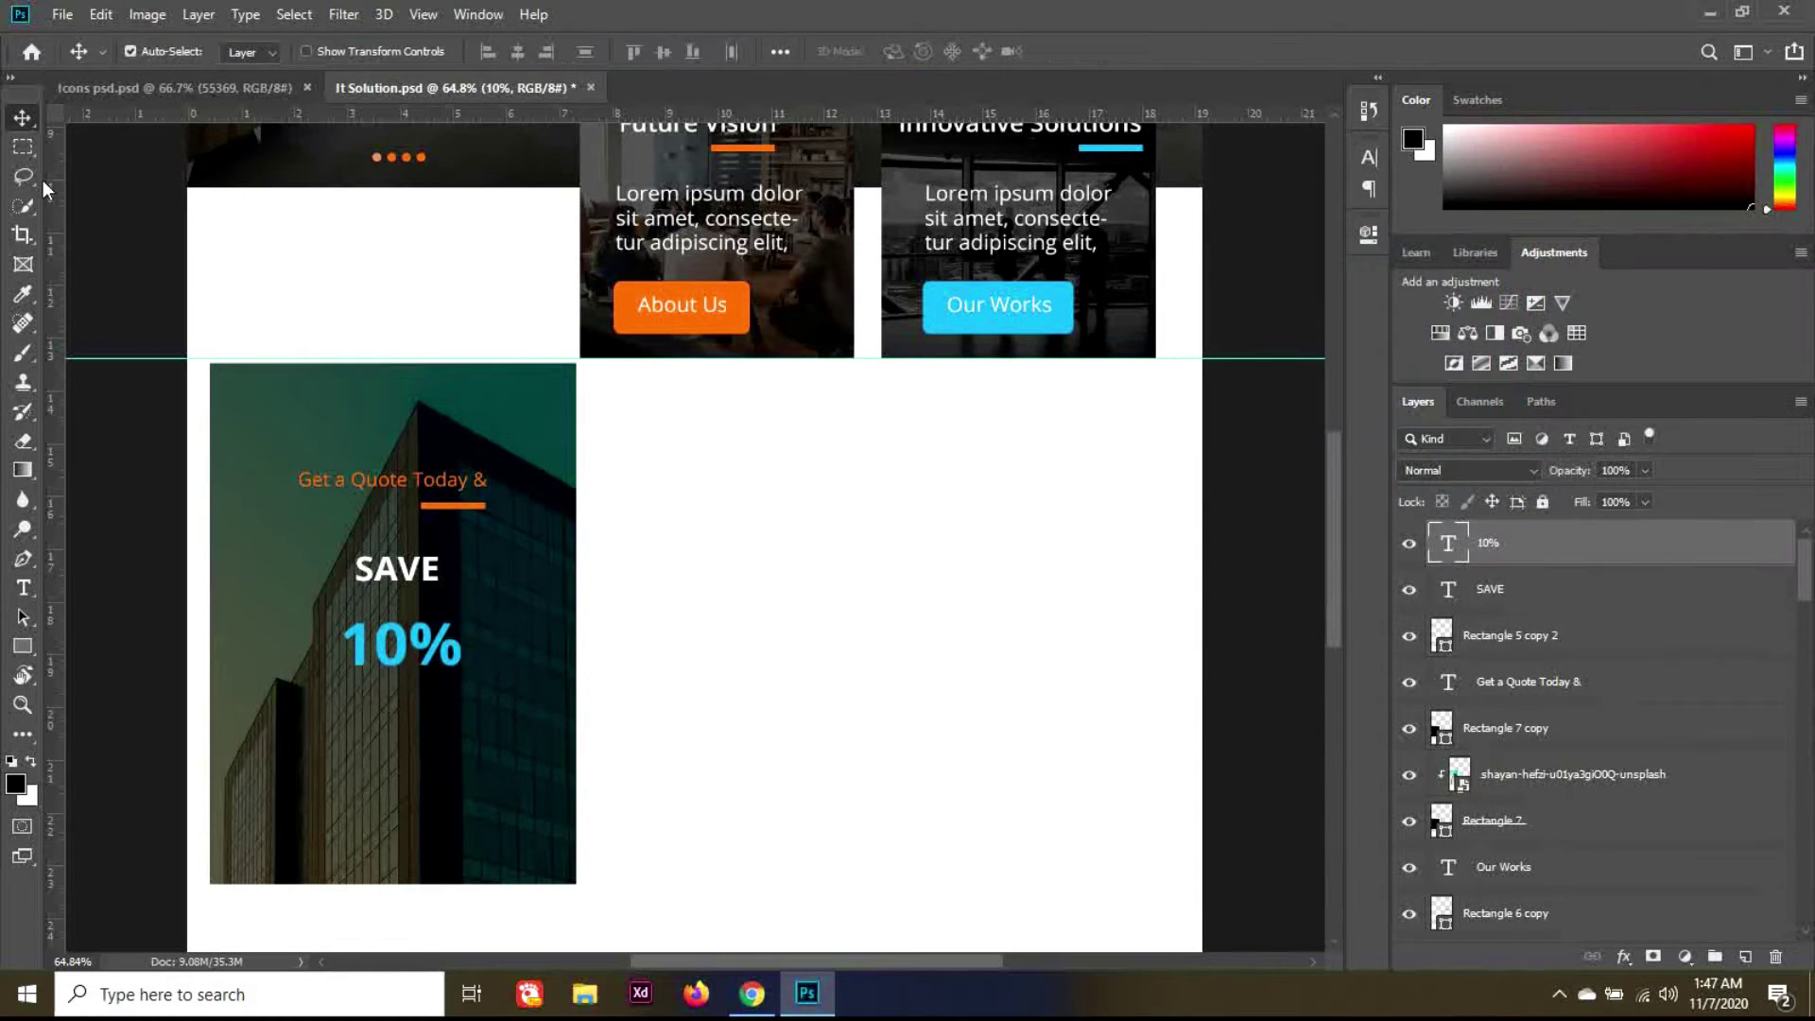
pyautogui.hotkey('shift', 'Down')
pyautogui.hotkey('shift', 'Up')
# Step: Copy the "SAVE" text below "10%" and replace the copy's wording with "On your service"
pyautogui.moveTo(413, 575); pyautogui.dragTo(790, 746)
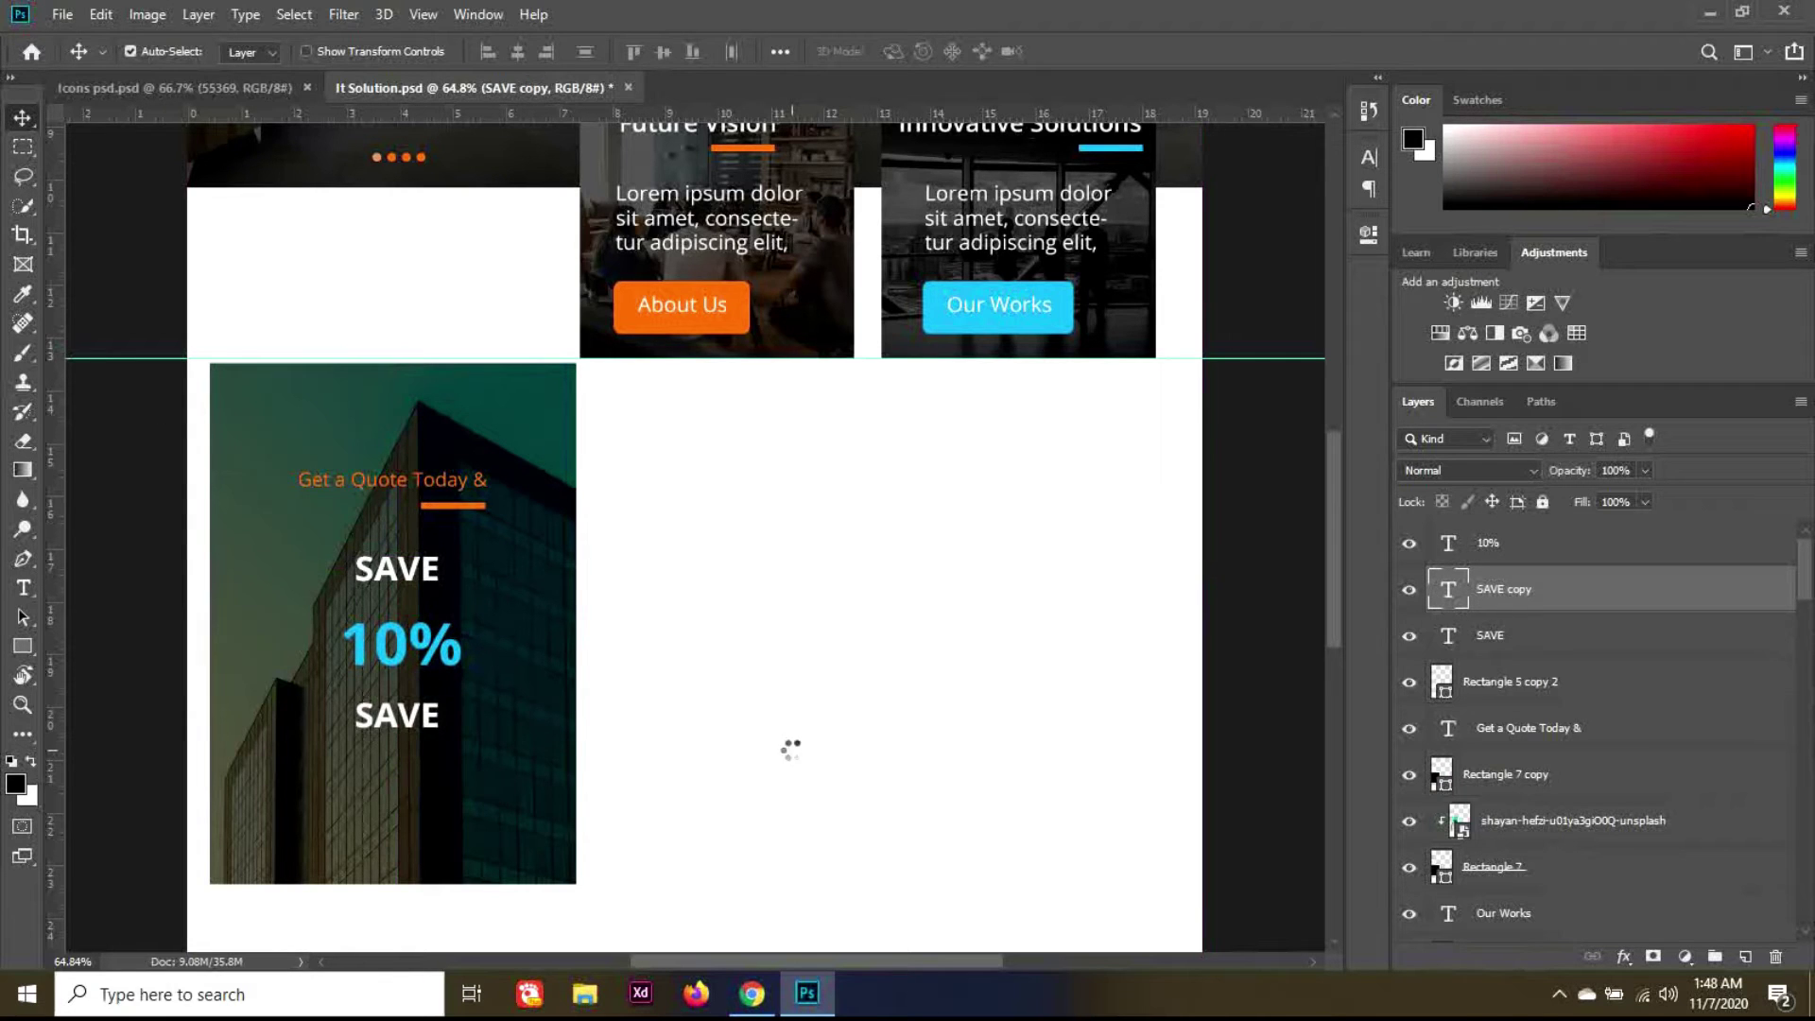
pyautogui.press('t')
pyautogui.press('Return')
pyautogui.write('On your service')
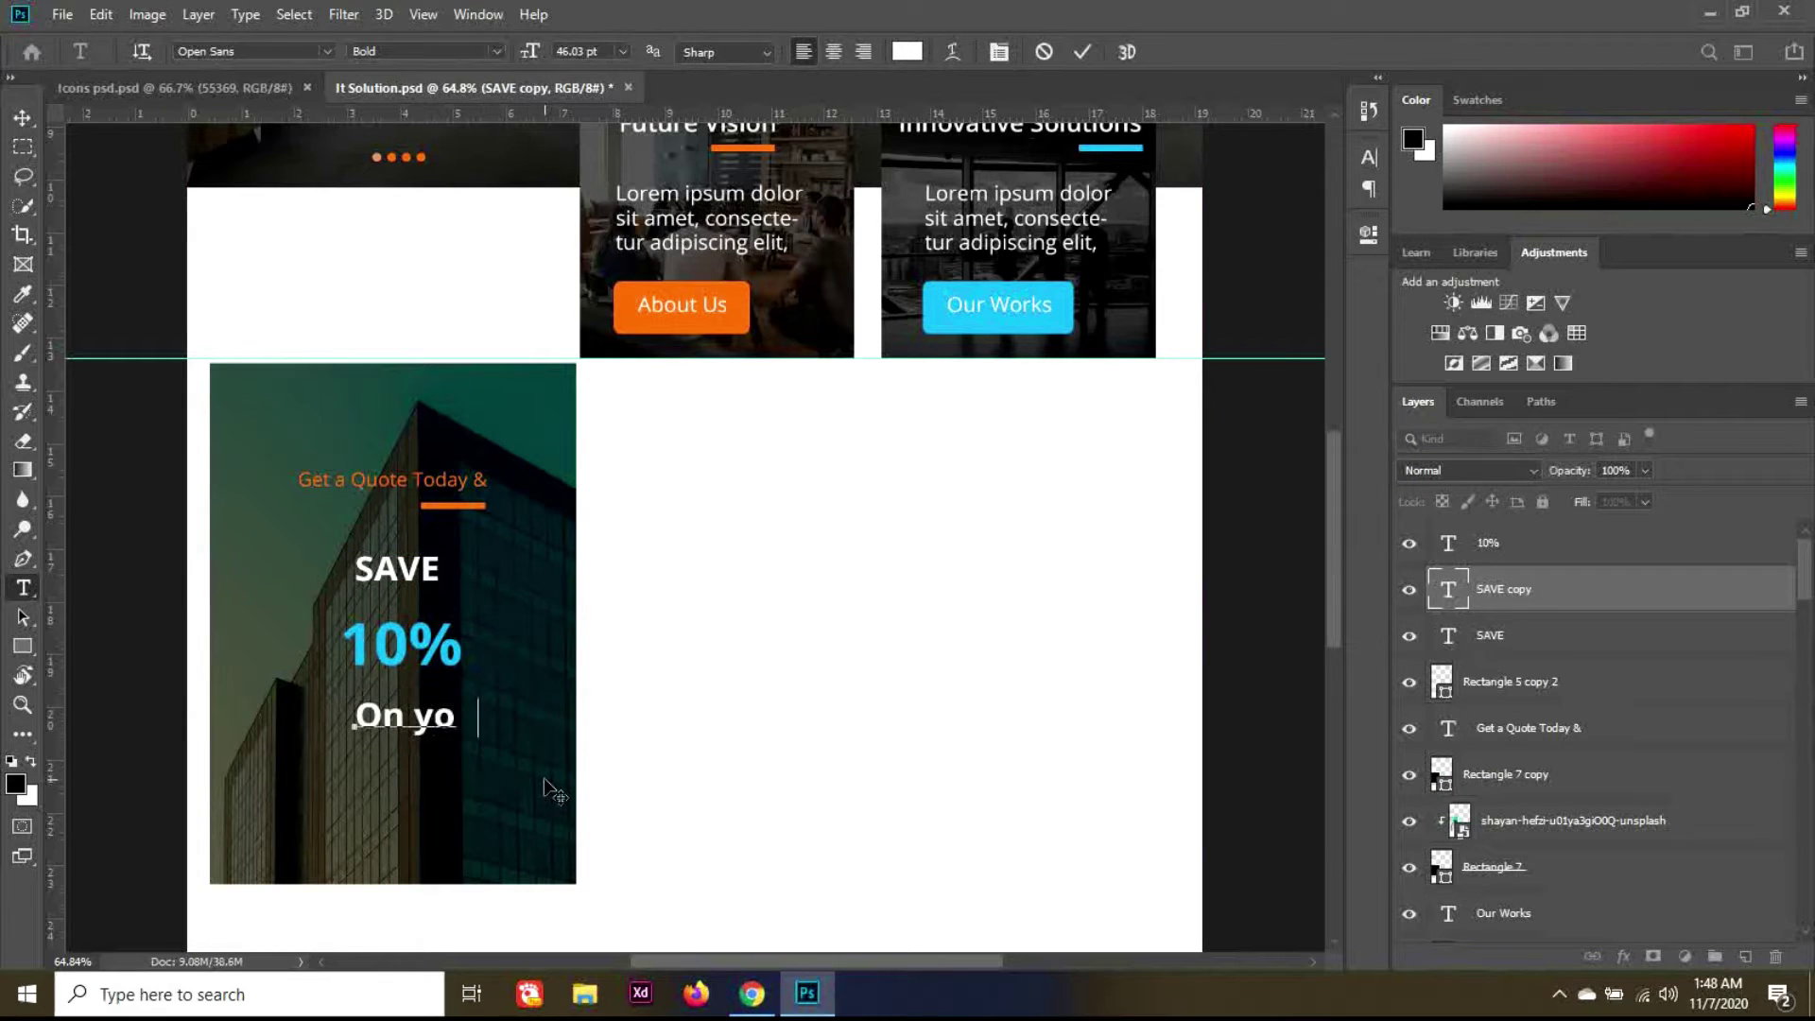
# Step: Set "On your service" to Regular weight, reduce its size to fit the card, and centre it under "10%"
pyautogui.hotkey('ctrl', 'a')
pyautogui.click(425, 51)
pyautogui.click(445, 116)
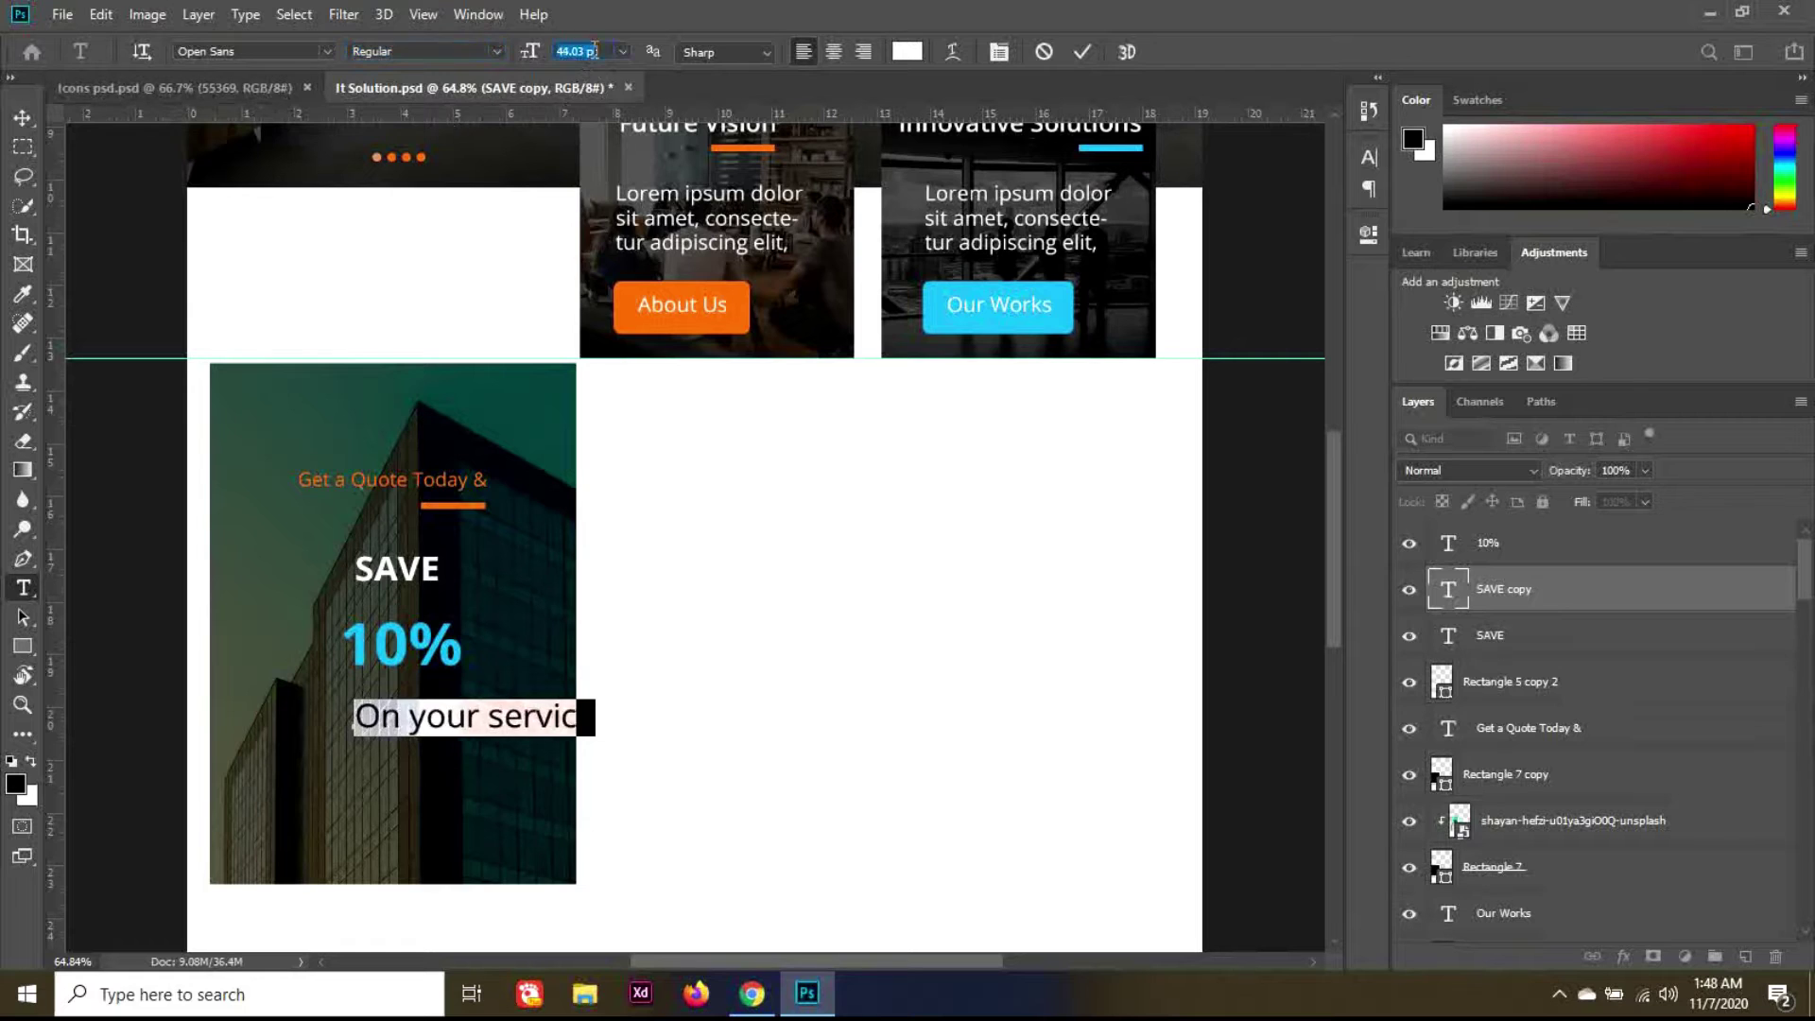
pyautogui.click(22, 117)
pyautogui.moveTo(470, 690); pyautogui.dragTo(463, 691)
# Step: Duplicate the About Us button together with its label and move the copy down level with the building card's lower part
pyautogui.click(699, 685)
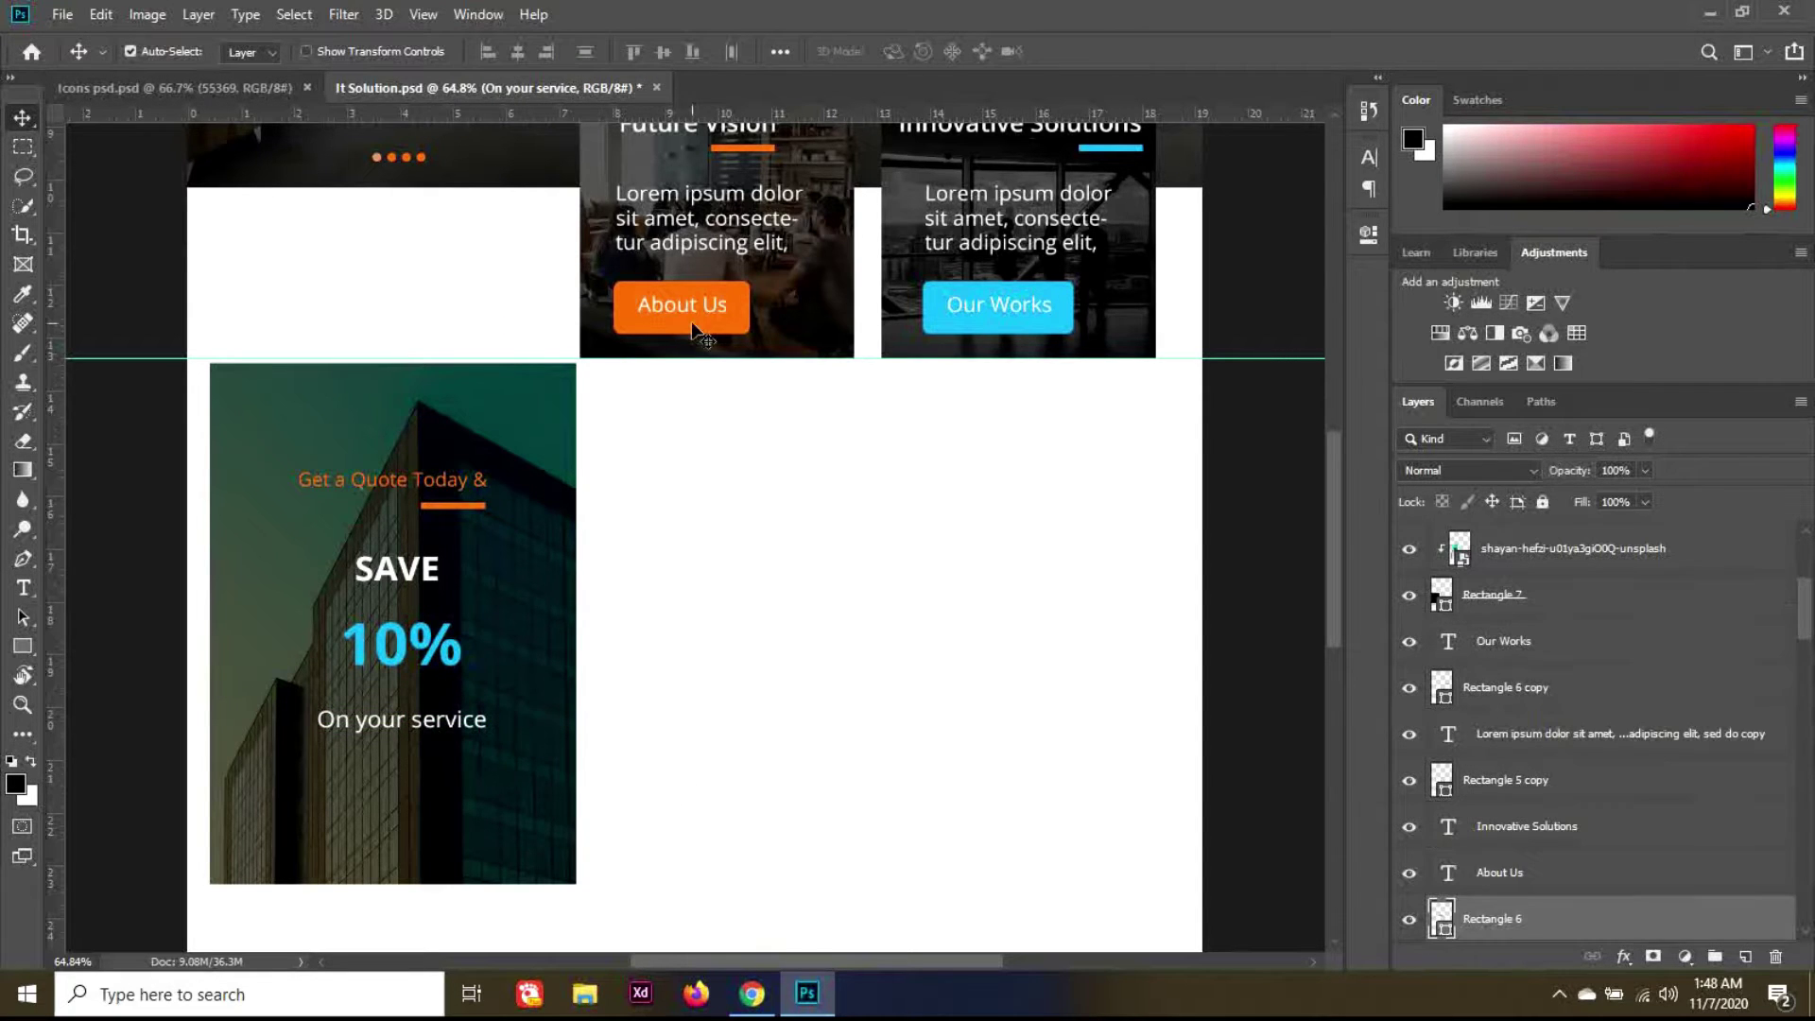
pyautogui.keyDown('shift'); pyautogui.click(1507, 872); pyautogui.keyUp('shift')
pyautogui.hotkey('ctrl', 'j')
pyautogui.hotkey('shift', 'Down')
pyautogui.hotkey('shift', 'Down')
pyautogui.hotkey('shift', 'Down')
pyautogui.hotkey('shift', 'Down')
pyautogui.hotkey('shift', 'Down')
pyautogui.hotkey('shift', 'Down')
pyautogui.hotkey('shift', 'Down')
pyautogui.hotkey('shift', 'Down')
pyautogui.hotkey('shift', 'Down')
pyautogui.hotkey('shift', 'Down')
pyautogui.hotkey('shift', 'Down')
pyautogui.hotkey('shift', 'Down')
pyautogui.hotkey('shift', 'Down')
pyautogui.hotkey('shift', 'Down')
pyautogui.hotkey('shift', 'Down')
pyautogui.hotkey('shift', 'Down')
pyautogui.hotkey('shift', 'Down')
pyautogui.hotkey('shift', 'Down')
pyautogui.hotkey('shift', 'Down')
pyautogui.hotkey('shift', 'Down')
pyautogui.hotkey('shift', 'Down')
pyautogui.hotkey('shift', 'Down')
pyautogui.hotkey('shift', 'Down')
pyautogui.hotkey('shift', 'Down')
pyautogui.hotkey('shift', 'Down')
pyautogui.hotkey('shift', 'Down')
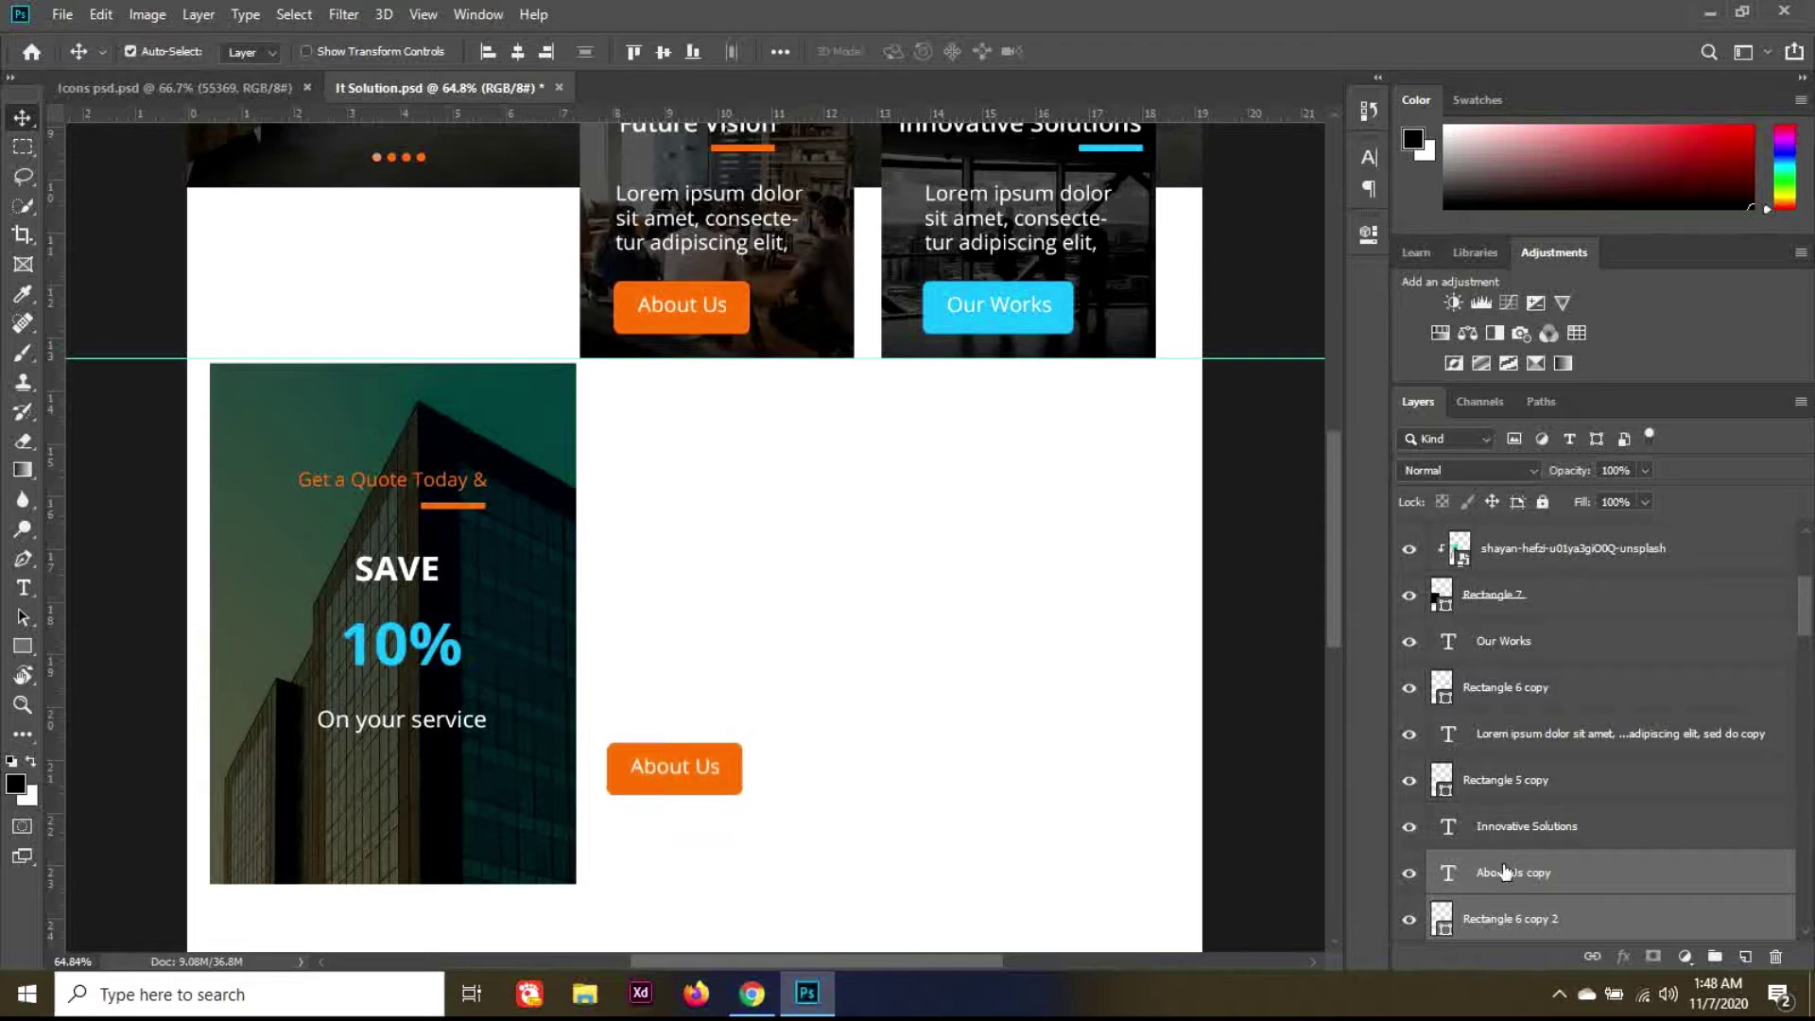
# Step: Bring the copied button and label to the top of the layer stack and move them left onto the building card
pyautogui.moveTo(1507, 872); pyautogui.dragTo(1583, 521)
pyautogui.moveTo(1660, 514); pyautogui.dragTo(1659, 515)
pyautogui.hotkey('shift', 'Left')
pyautogui.hotkey('shift', 'Left')
pyautogui.hotkey('shift', 'Left')
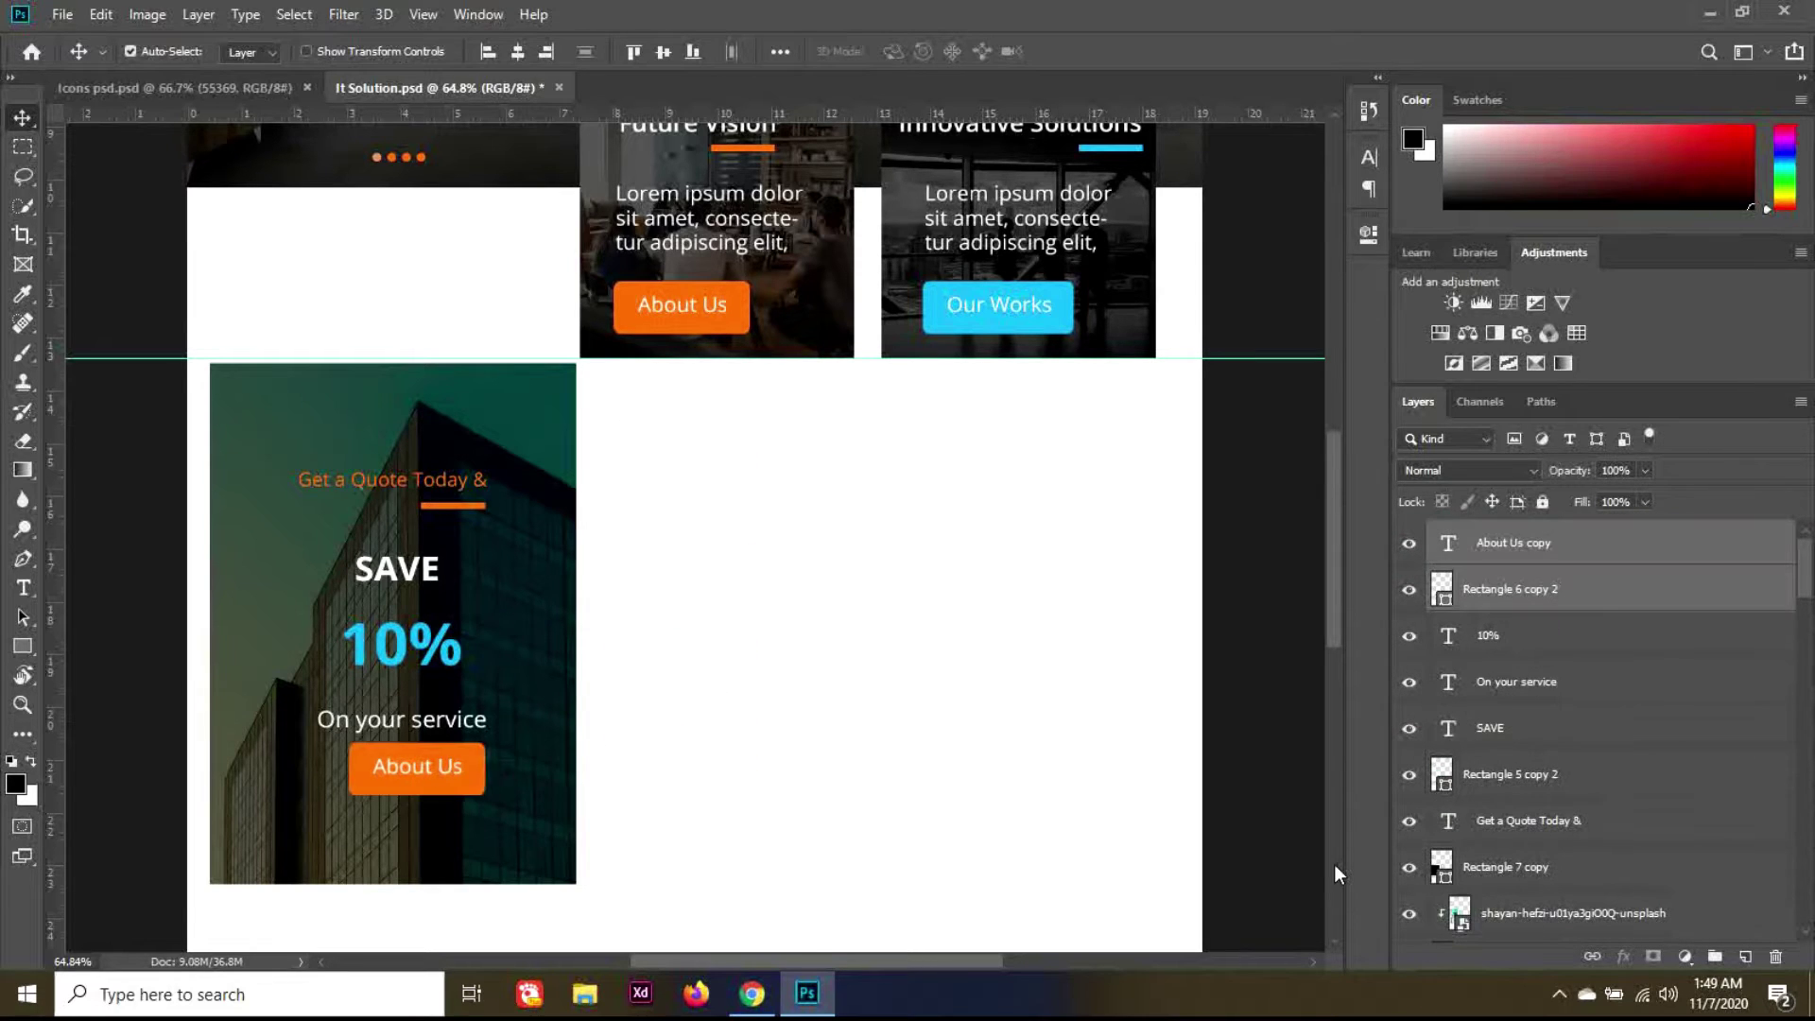
# Step: Lower the copied button below "On your service" and scale it with its label to about 73.5%
pyautogui.hotkey('shift', 'Down')
pyautogui.hotkey('shift', 'Down')
pyautogui.hotkey('shift', 'Down')
pyautogui.hotkey('shift', 'Down')
pyautogui.hotkey('ctrl', 't')
pyautogui.moveTo(477, 828); pyautogui.dragTo(451, 811)
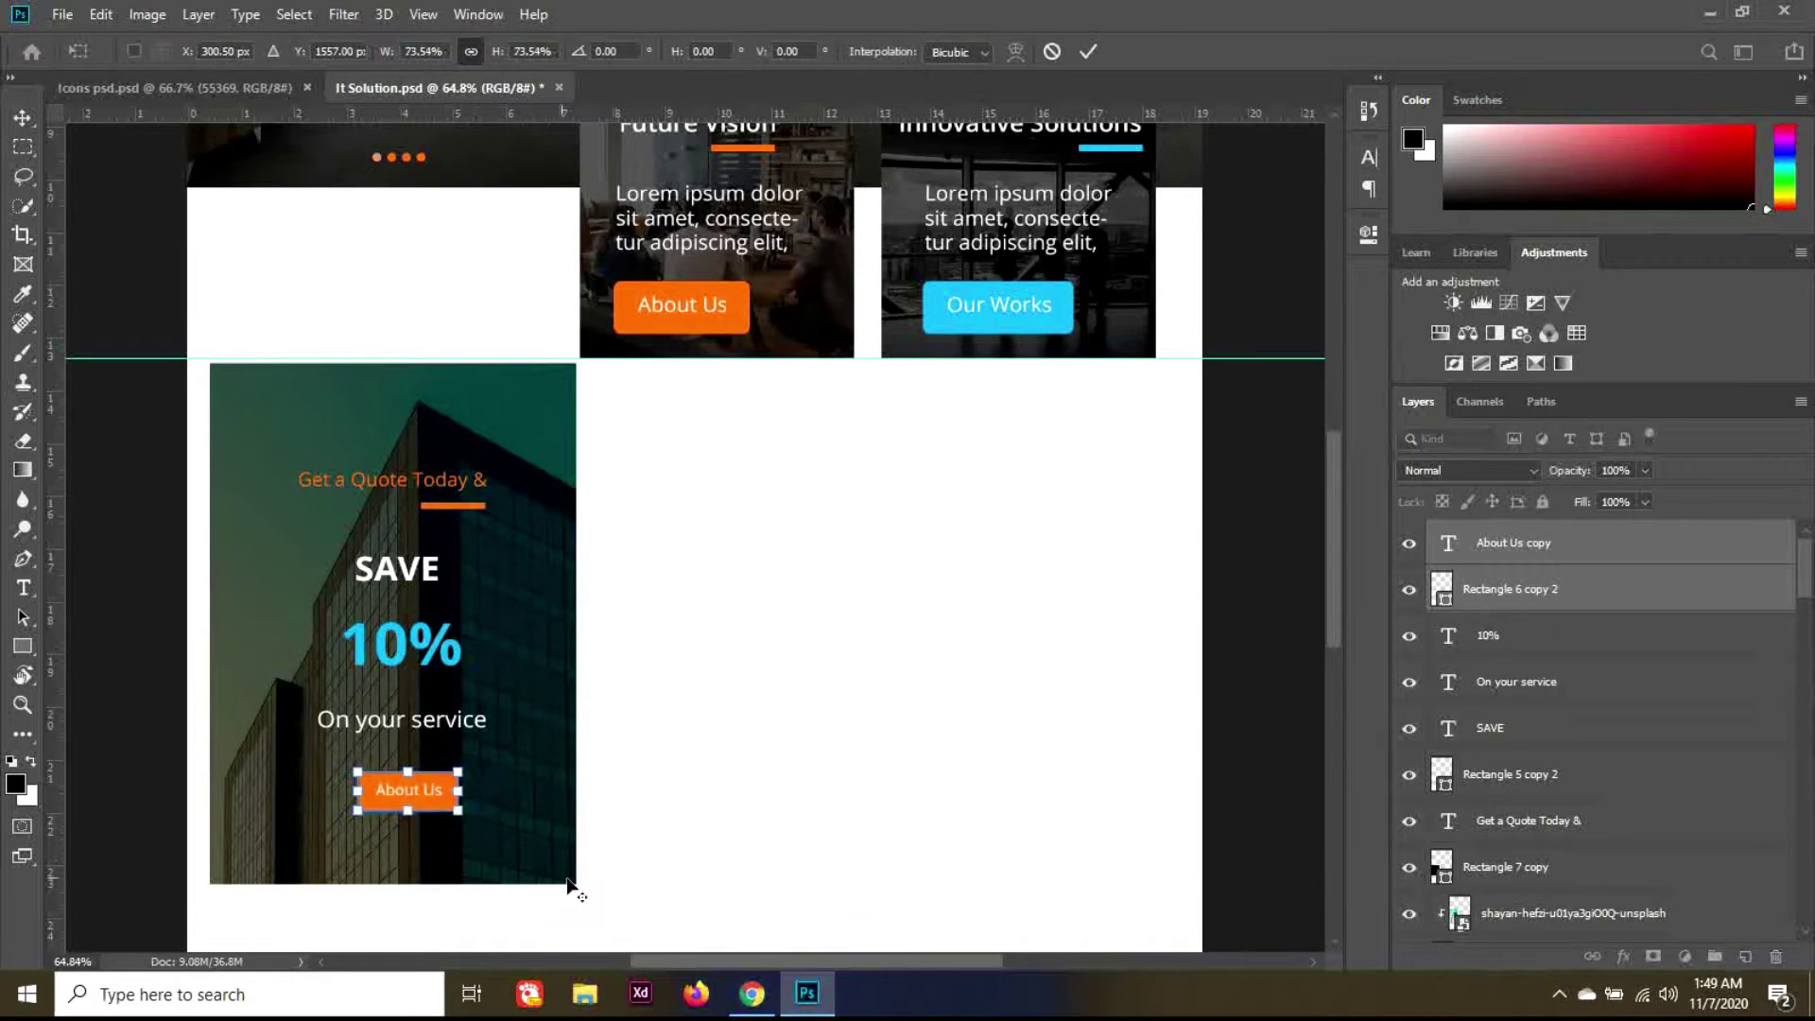
pyautogui.press('Return')
pyautogui.click(520, 813)
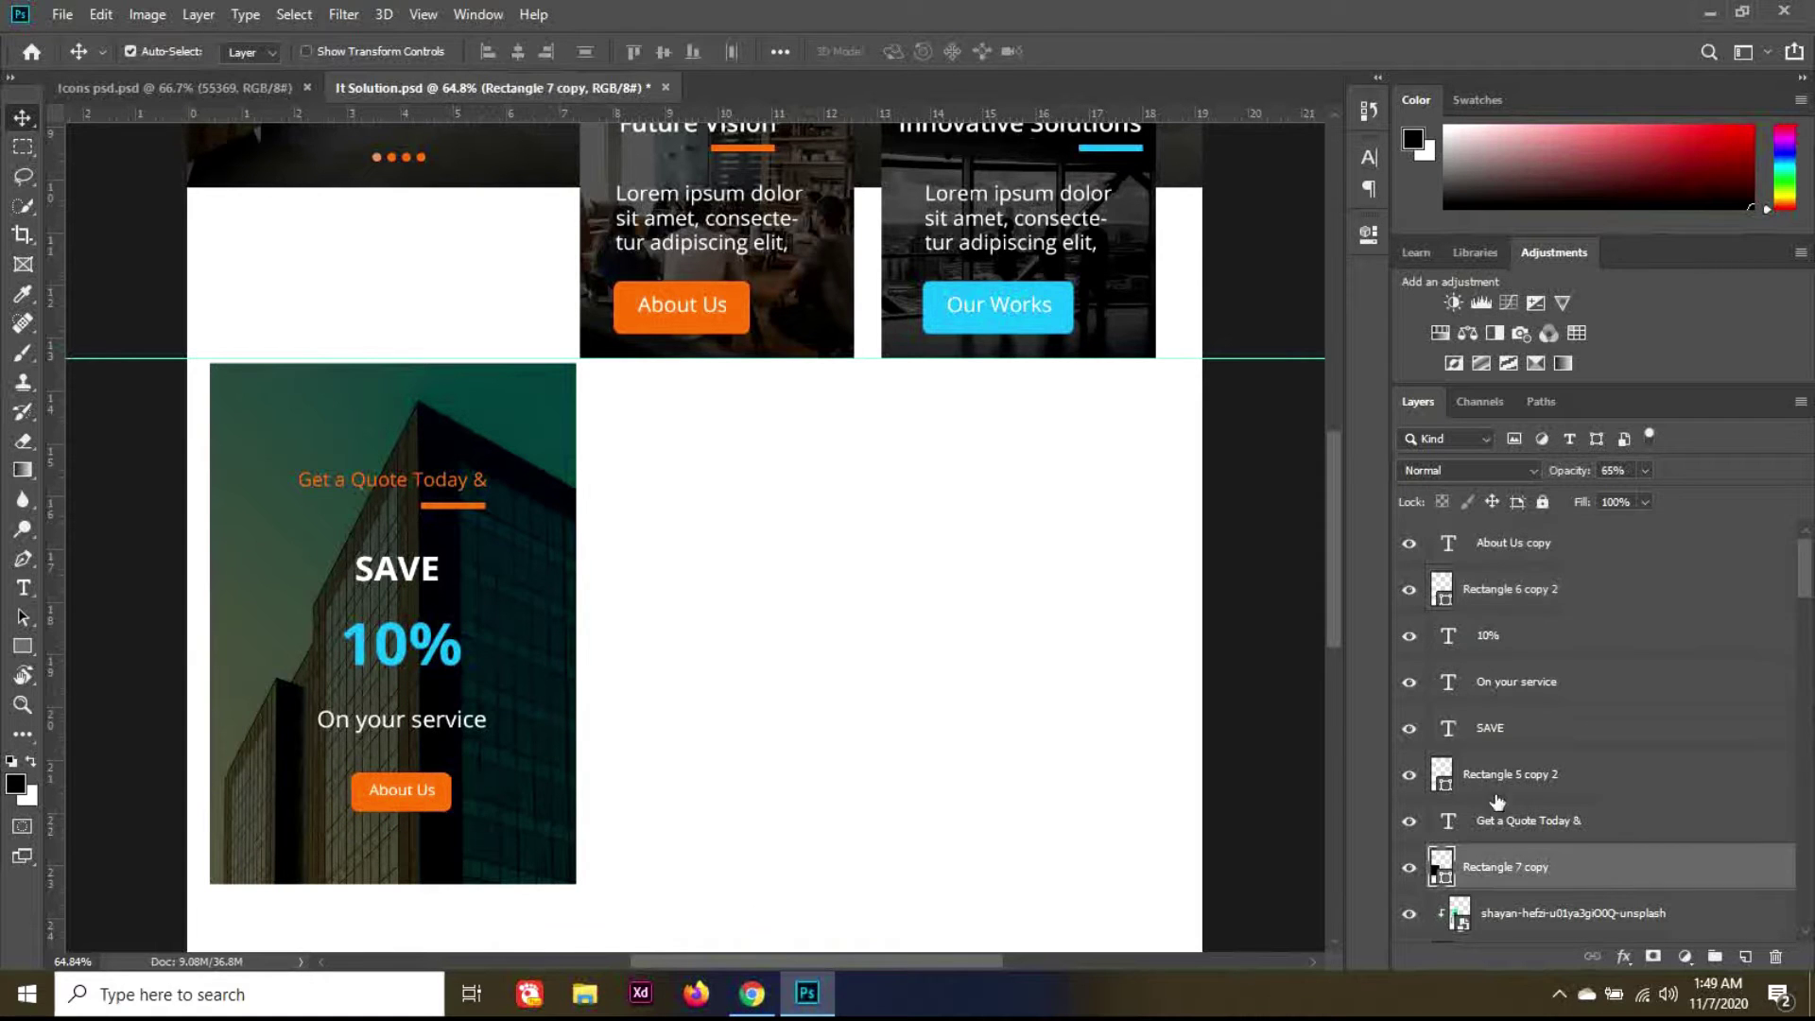
# Step: Fill the copied button's rectangle with the blue of the Our Works button
pyautogui.click(440, 804)
pyautogui.click(23, 646)
pyautogui.click(258, 53)
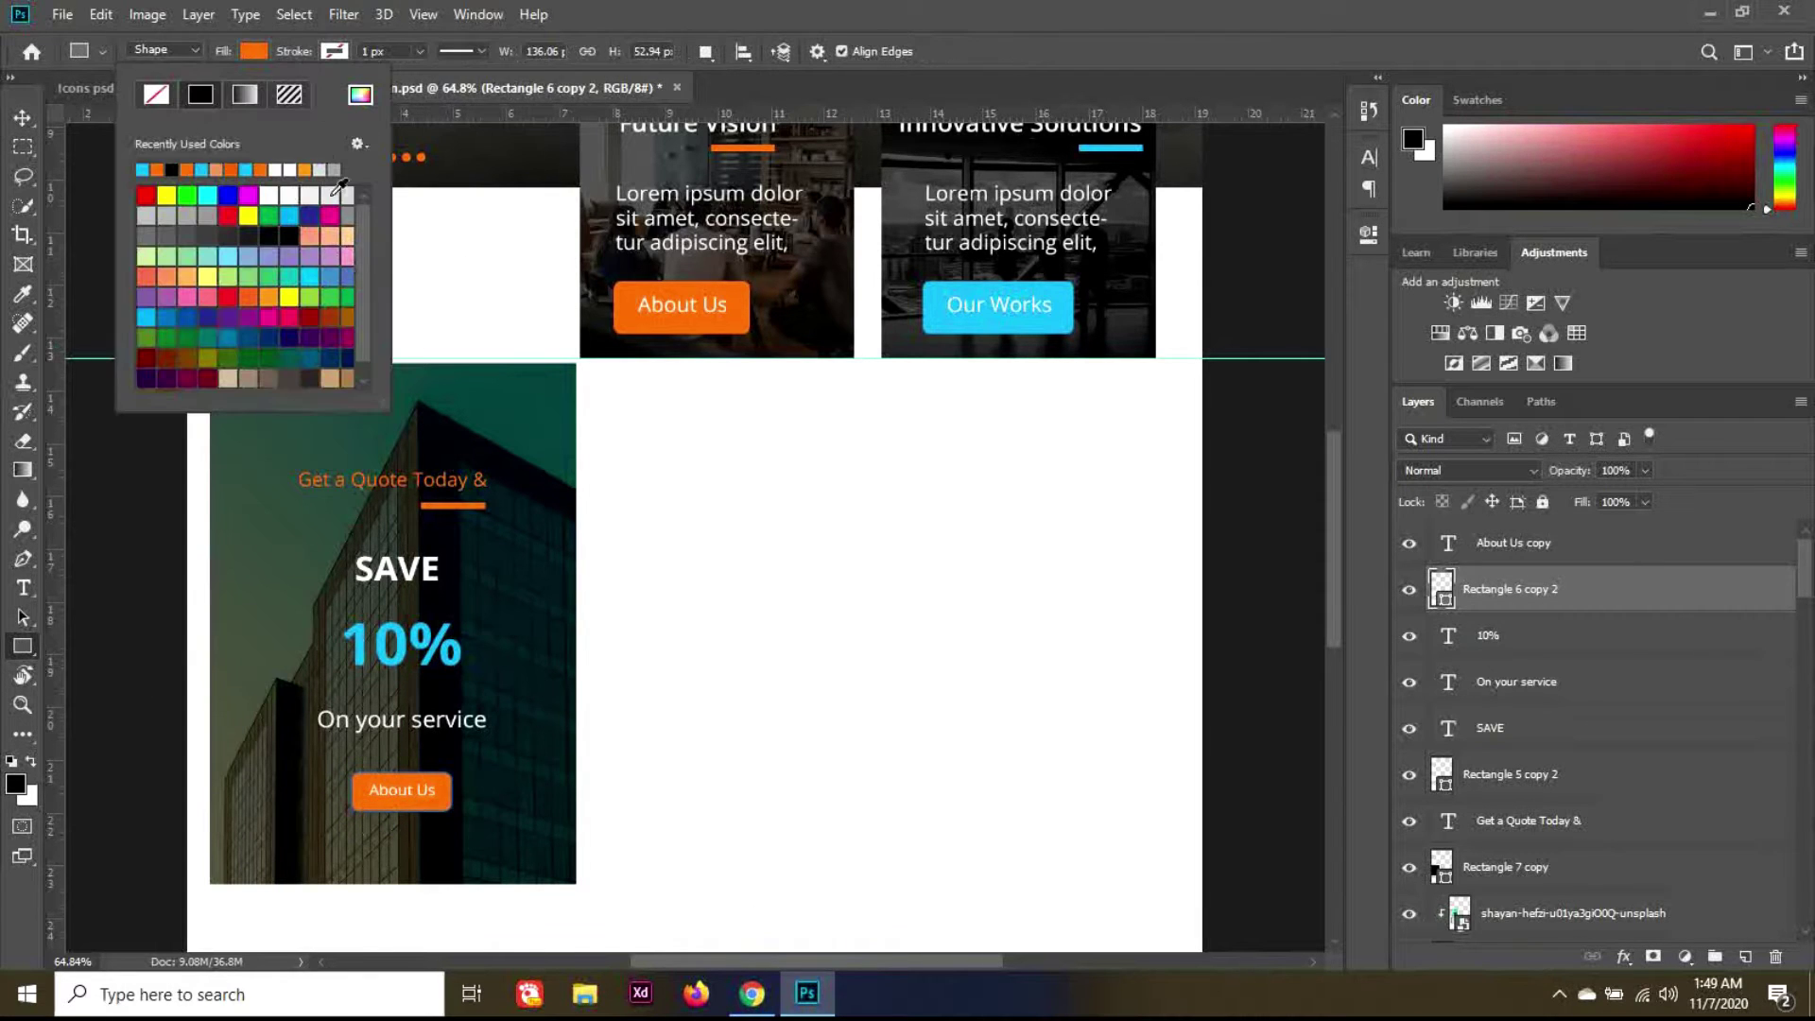
pyautogui.click(360, 94)
pyautogui.click(949, 293)
pyautogui.press('Return')
pyautogui.click(22, 118)
# Step: Replace the label on the card's blue button with "Get A Quote"
pyautogui.press('t')
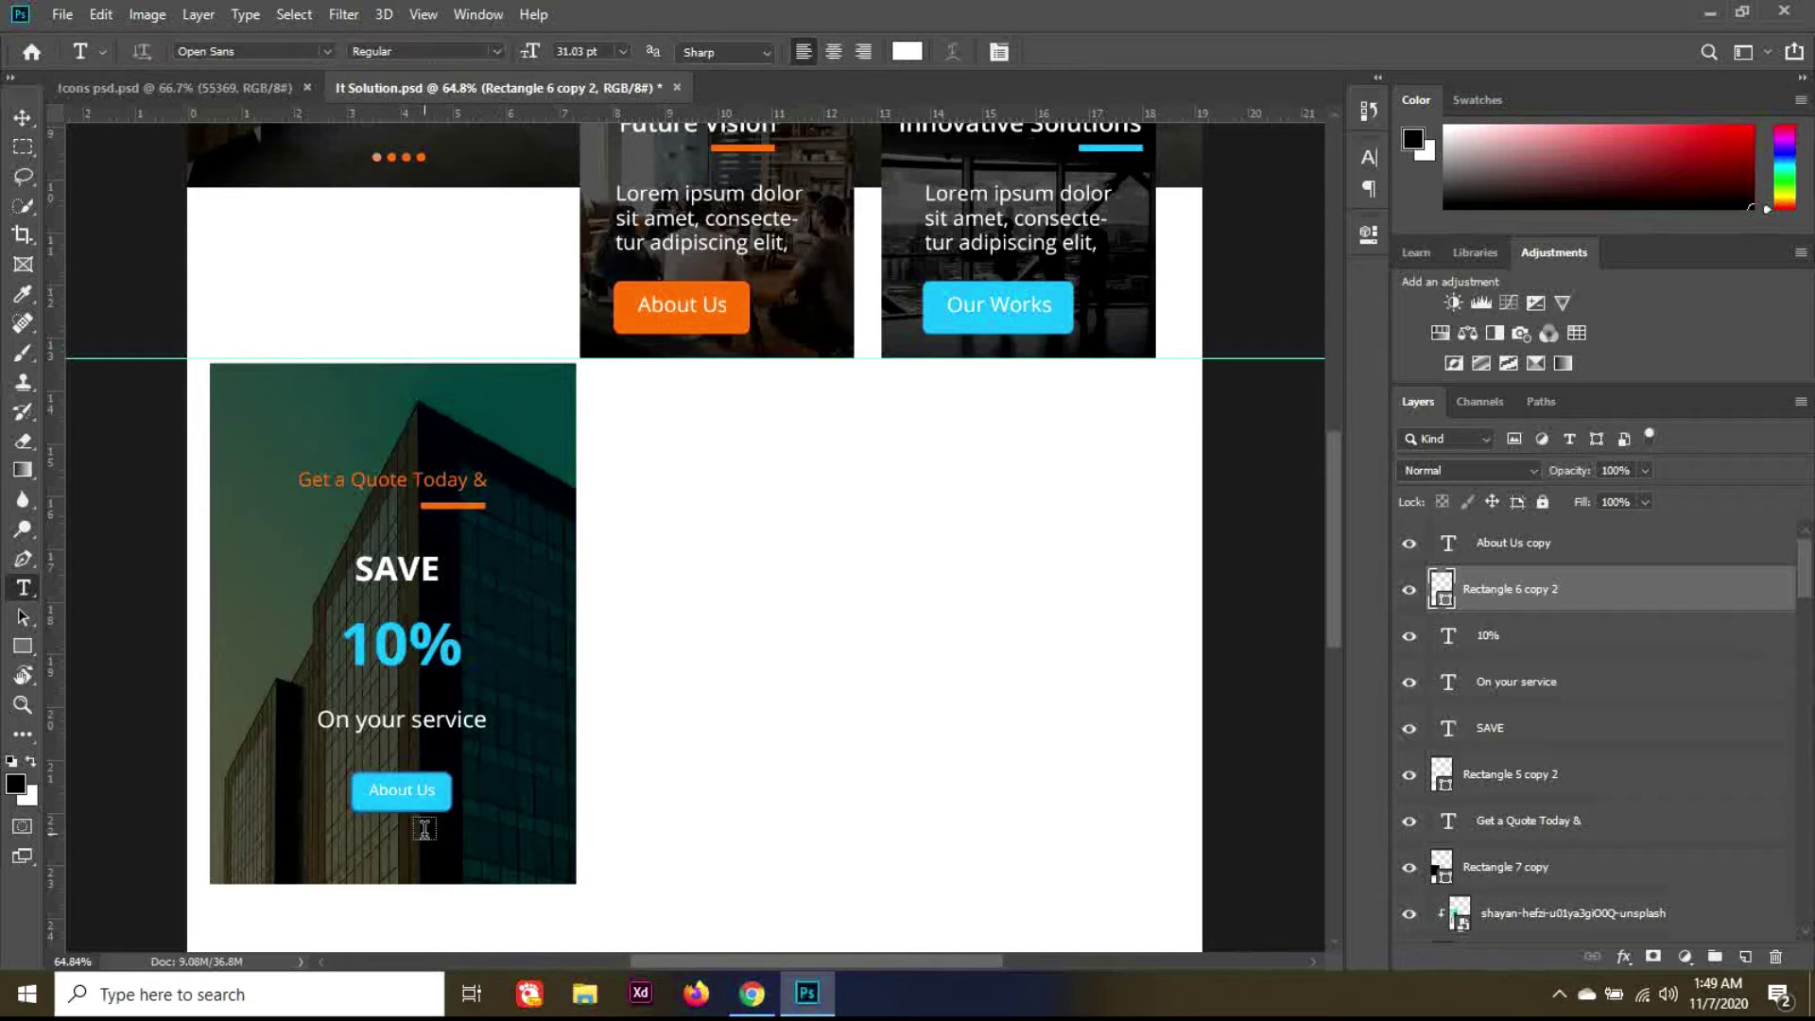
pyautogui.moveTo(372, 802); pyautogui.dragTo(446, 811)
pyautogui.click(634, 668)
pyautogui.hotkey('ctrl', 'z')
pyautogui.tripleClick(401, 790)
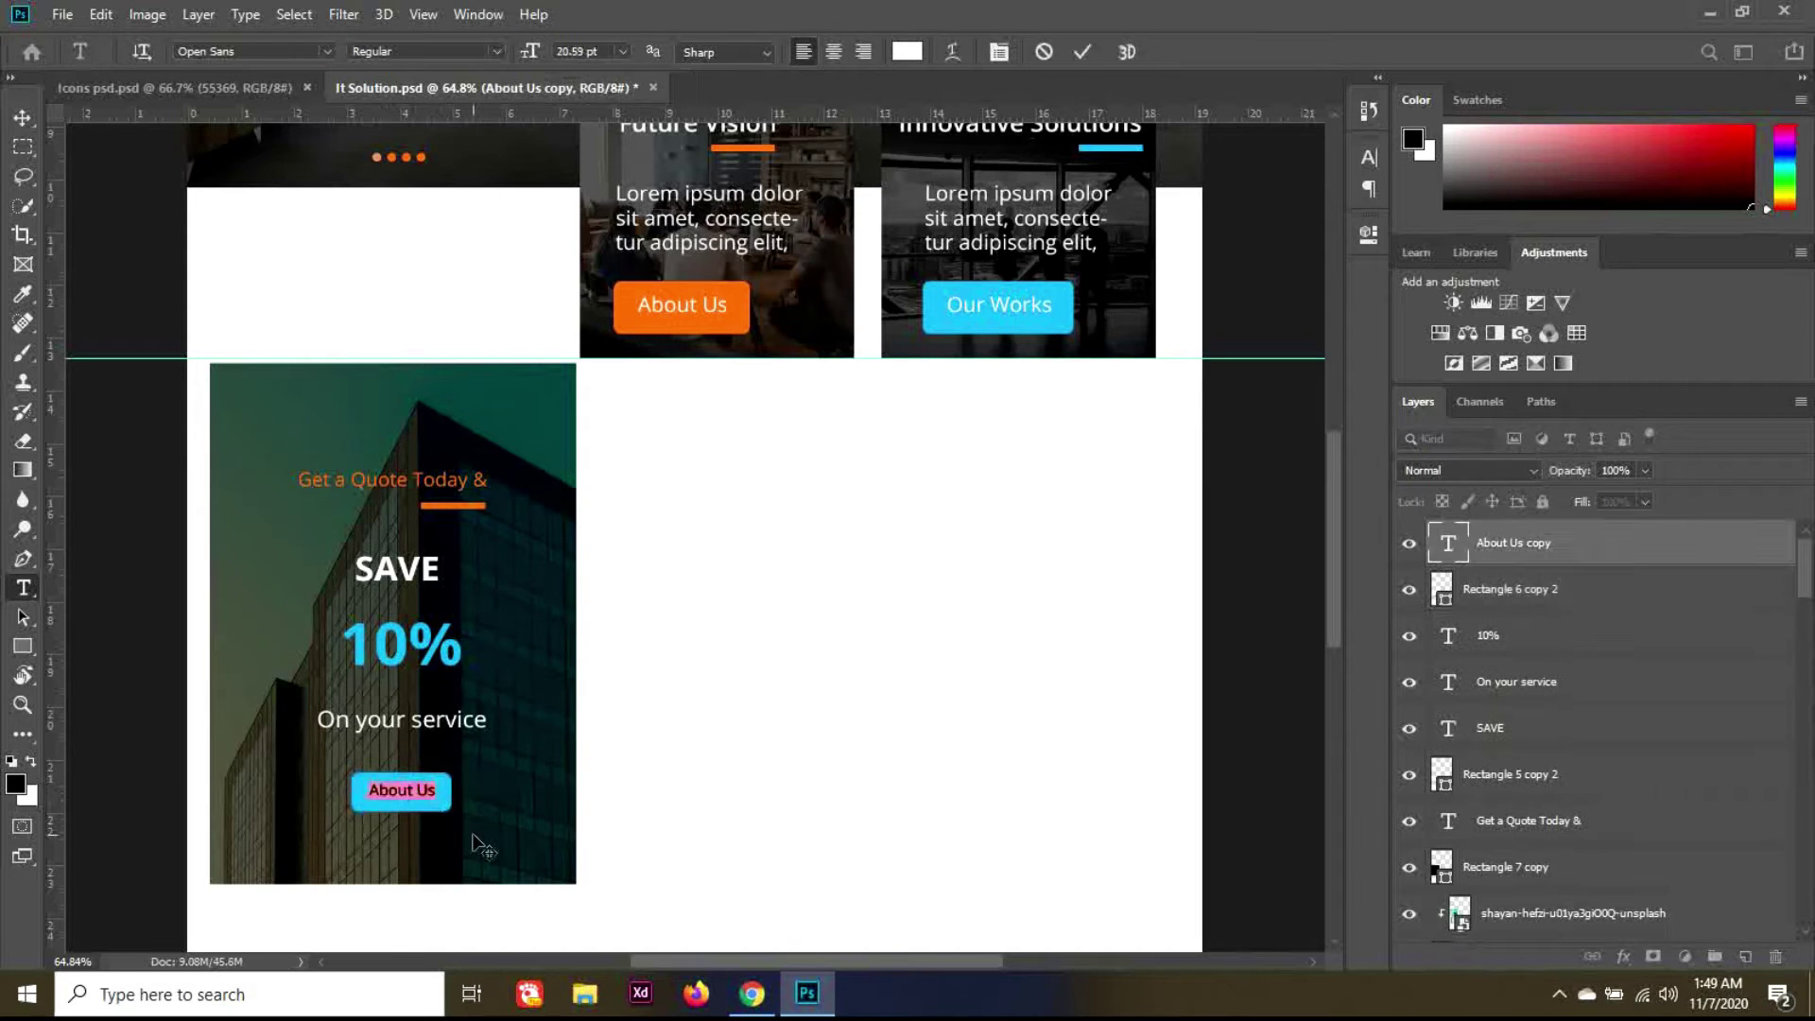
pyautogui.write('Get A Quote')
pyautogui.click(23, 118)
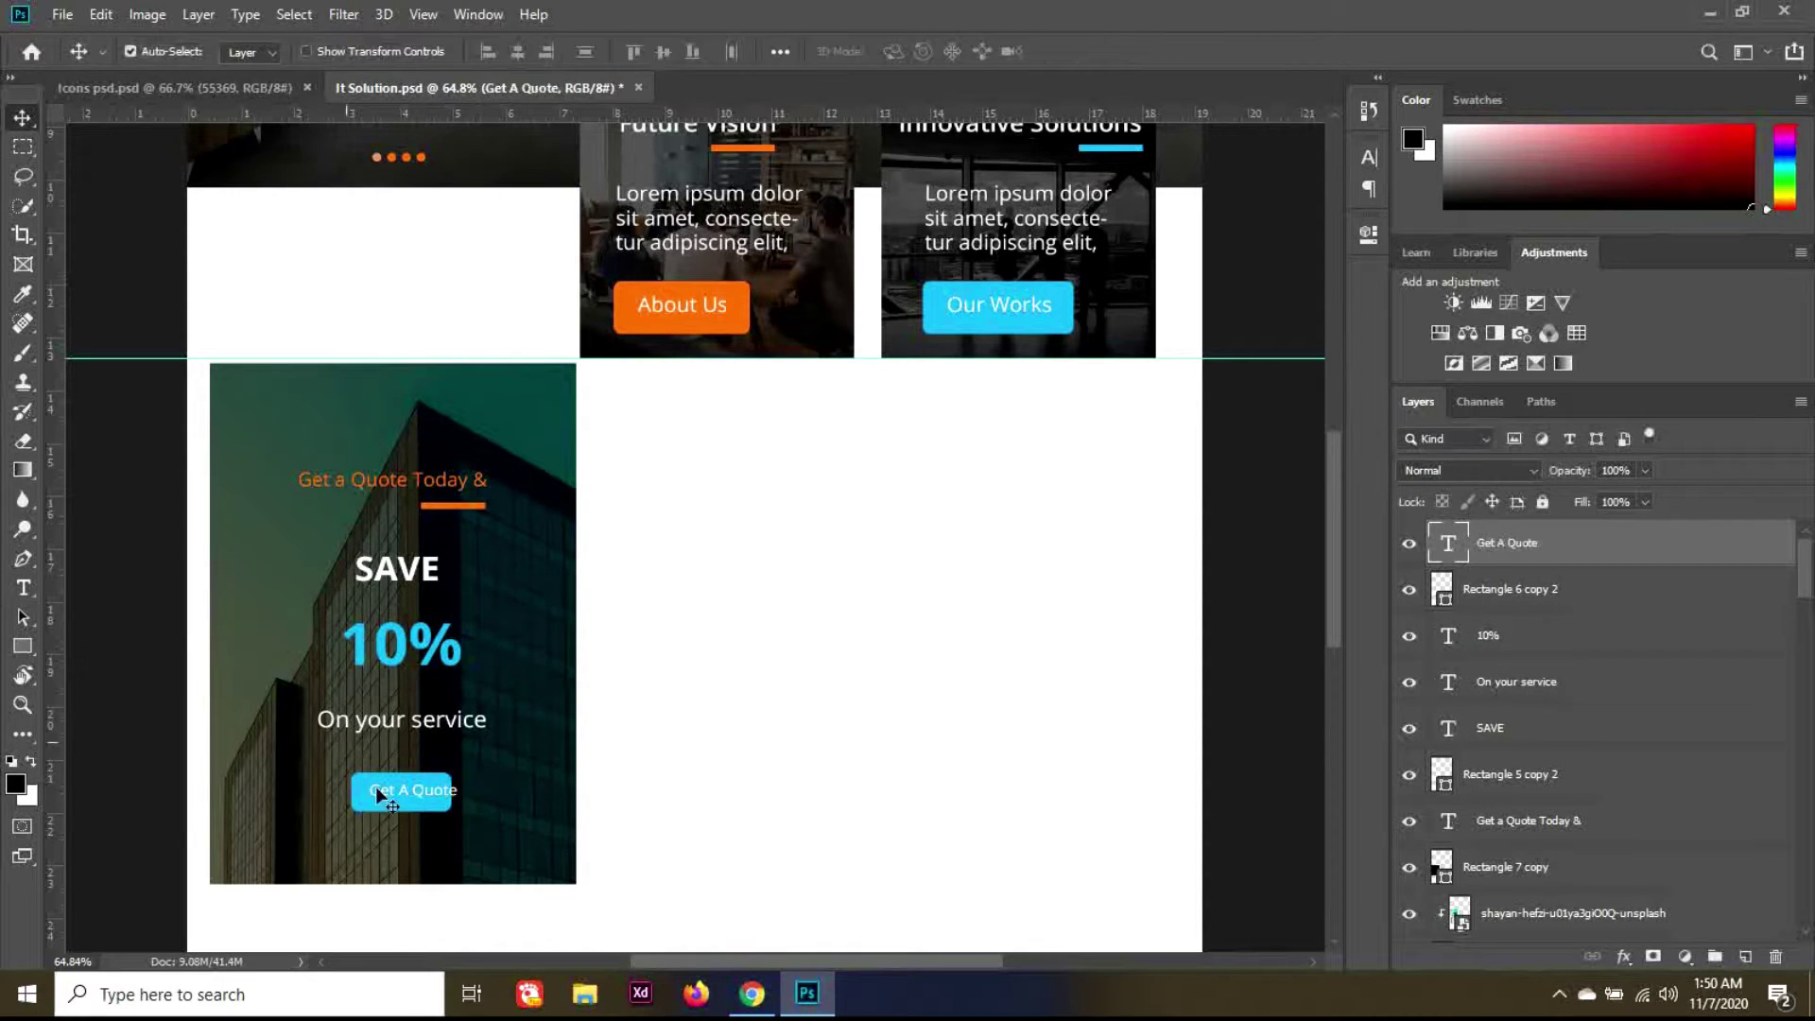
# Step: Widen the card's blue button shape to fit the "Get A Quote" label and select the label for alignment
pyautogui.click(377, 786)
pyautogui.hotkey('ctrl', 't')
pyautogui.moveTo(451, 792); pyautogui.dragTo(473, 792)
pyautogui.press('Return')
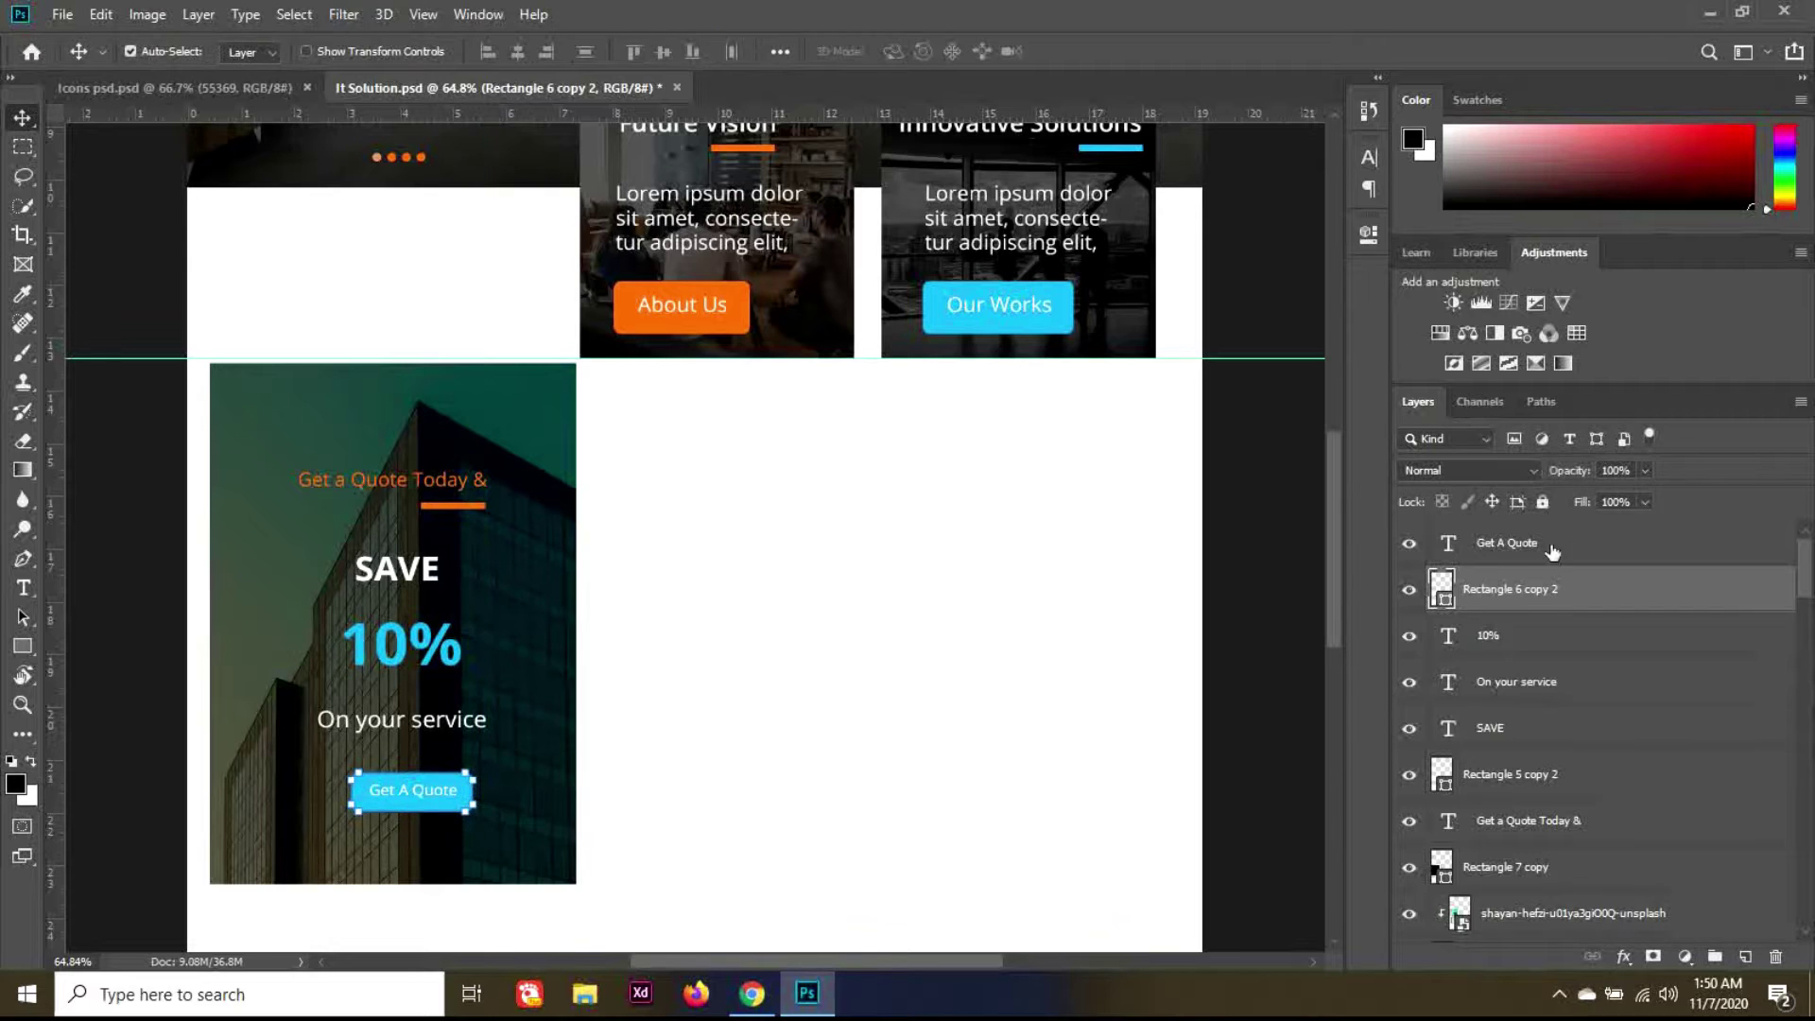
pyautogui.click(1550, 546)
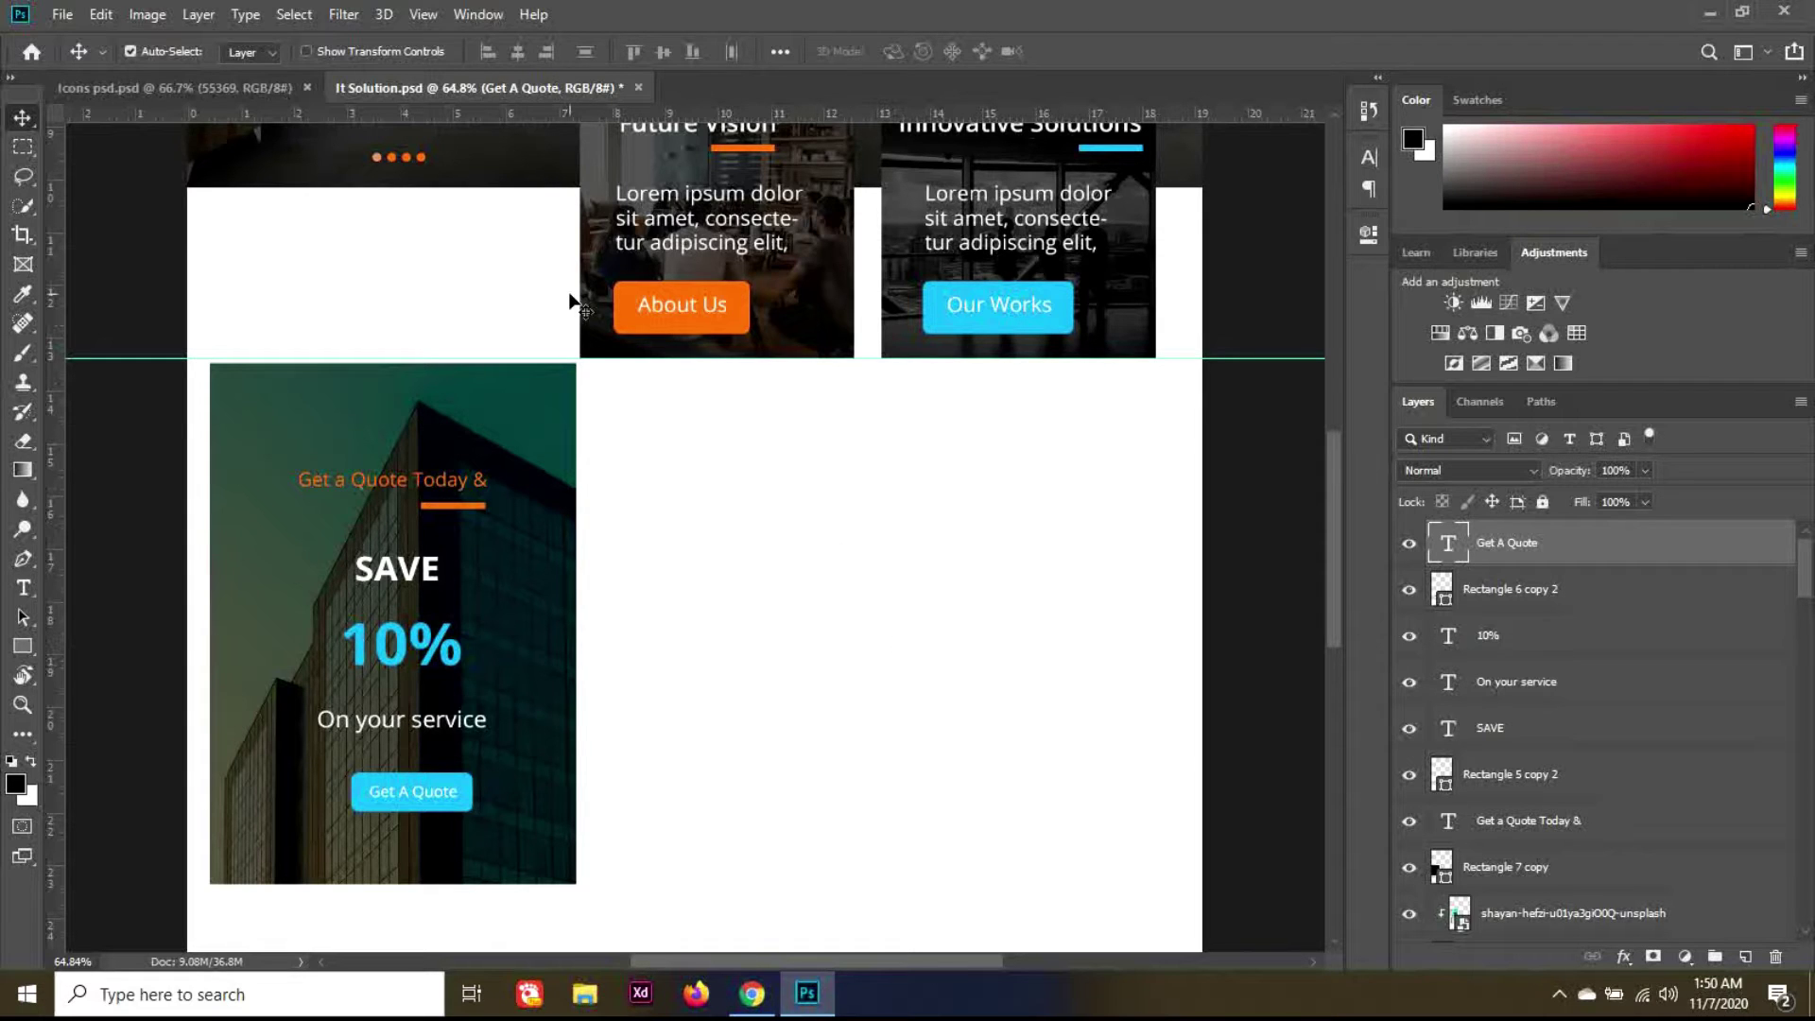
# Step: Add the text "WHAT WE DO" in light grey on the white area beside the building card
pyautogui.click(26, 588)
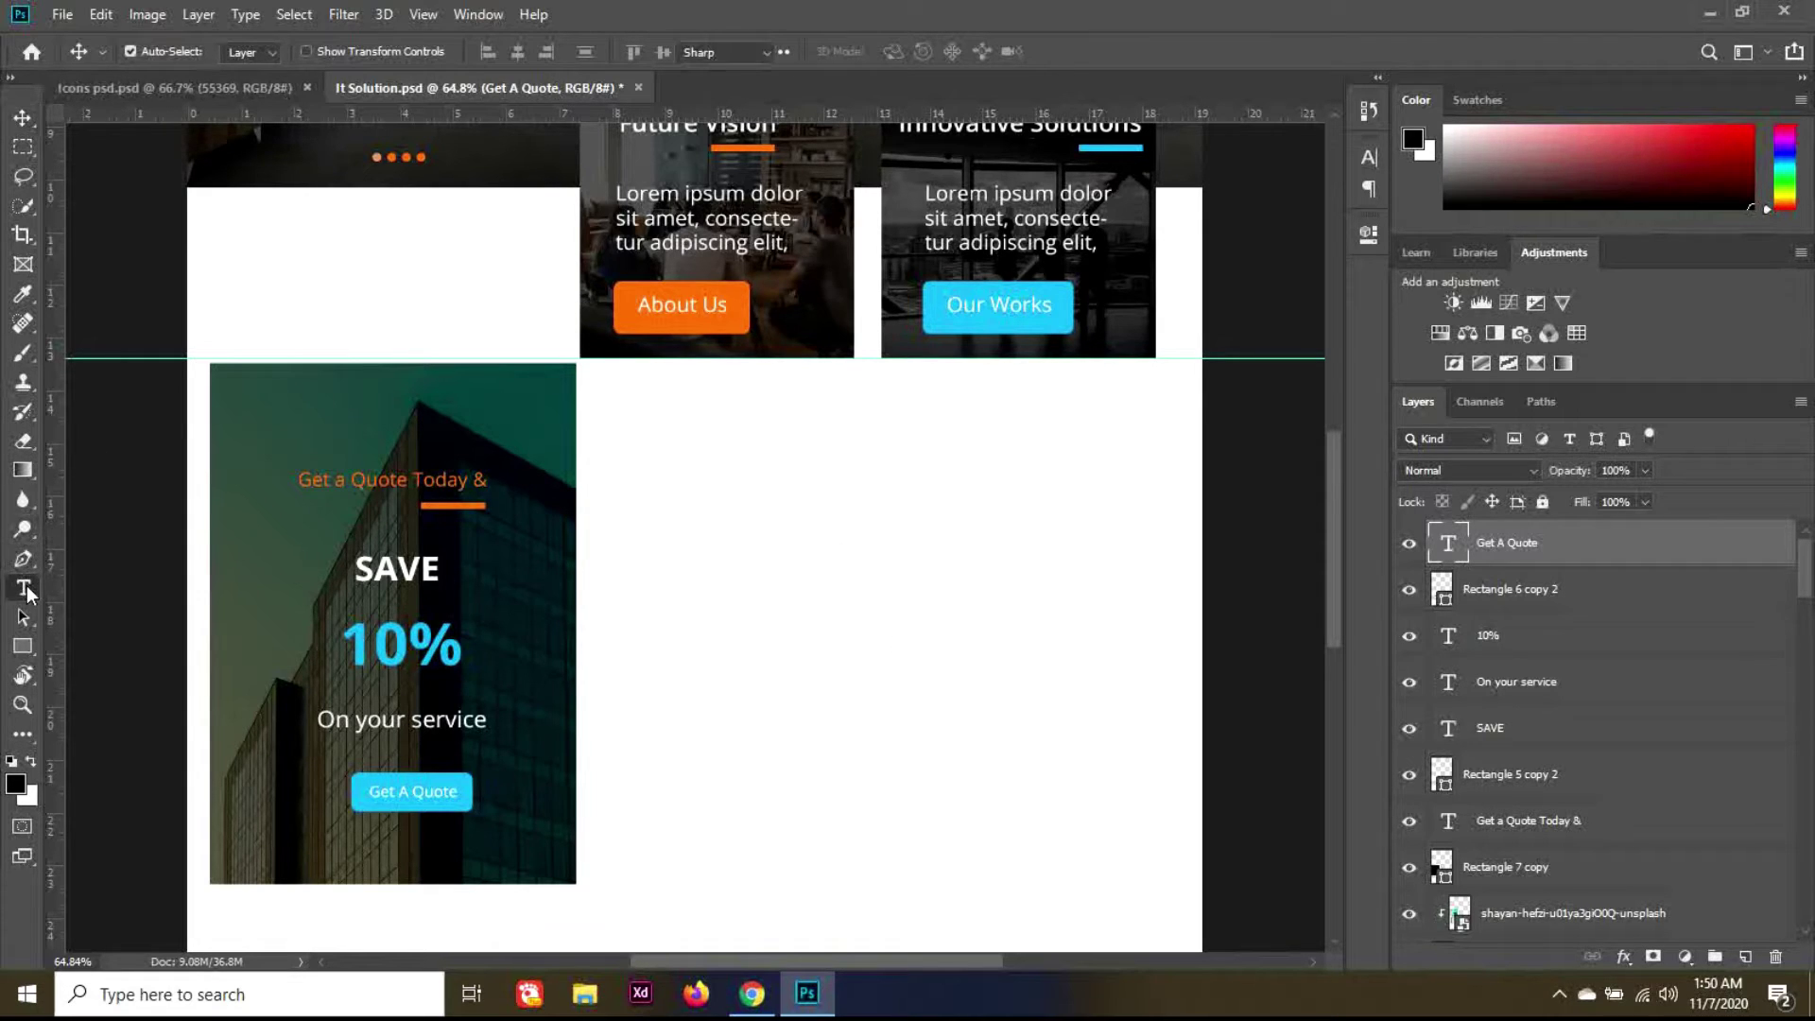
pyautogui.click(616, 425)
pyautogui.click(906, 51)
pyautogui.moveTo(1214, 293); pyautogui.dragTo(1181, 311)
pyautogui.click(1713, 232)
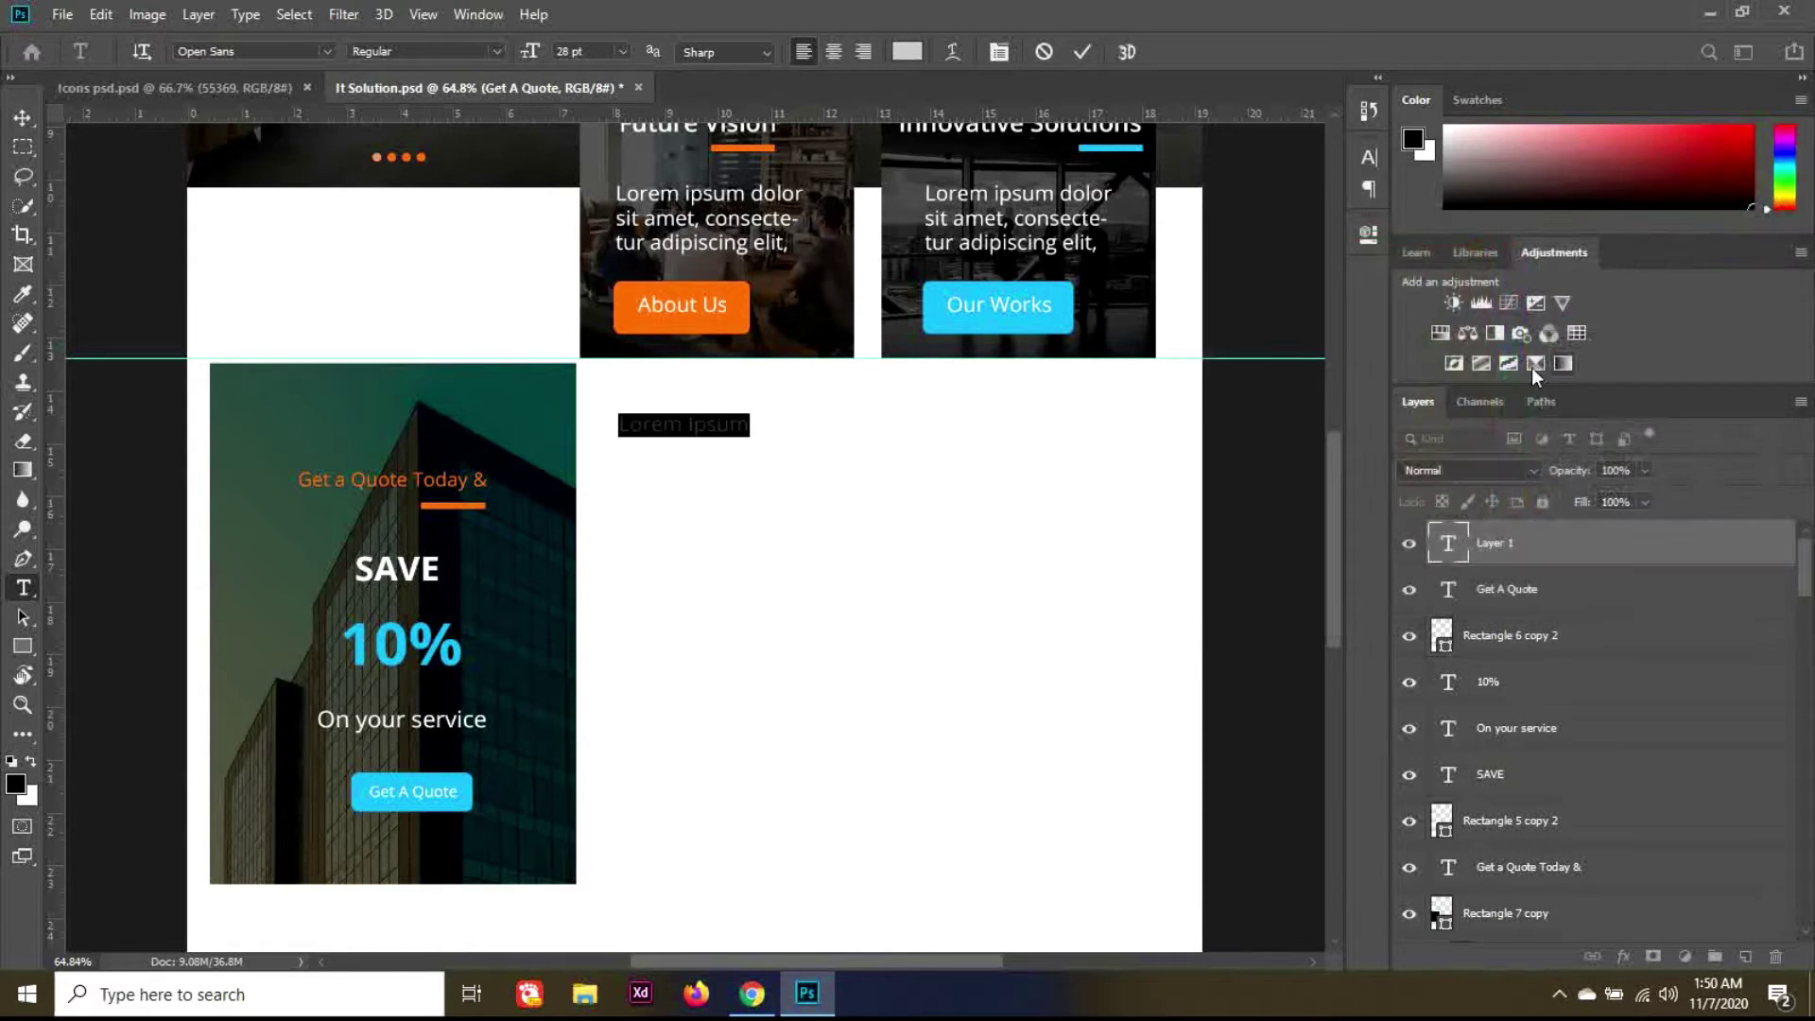
pyautogui.write('WHAT WE DO')
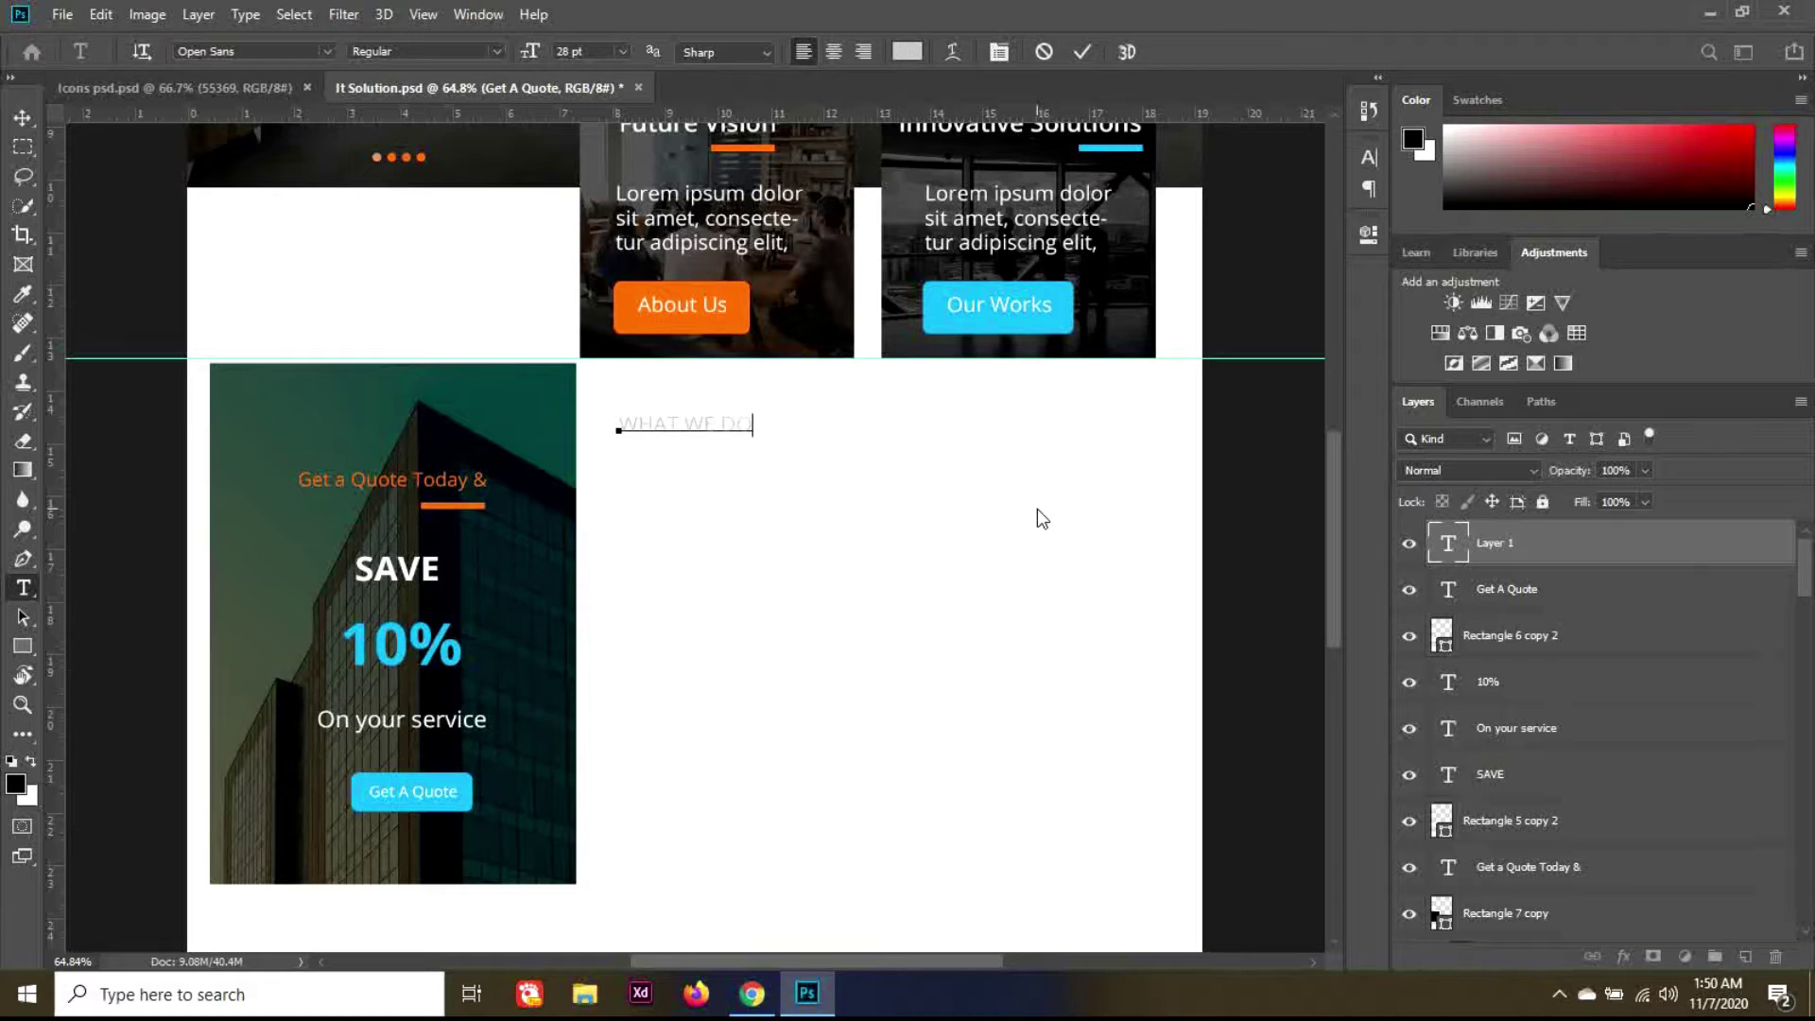
# Step: Set the "WHAT WE DO" heading to 75 pt and Bold
pyautogui.hotkey('ctrl', 'a')
pyautogui.click(572, 50)
pyautogui.scroll(9, 573, 50)
pyautogui.scroll(20, 574, 50)
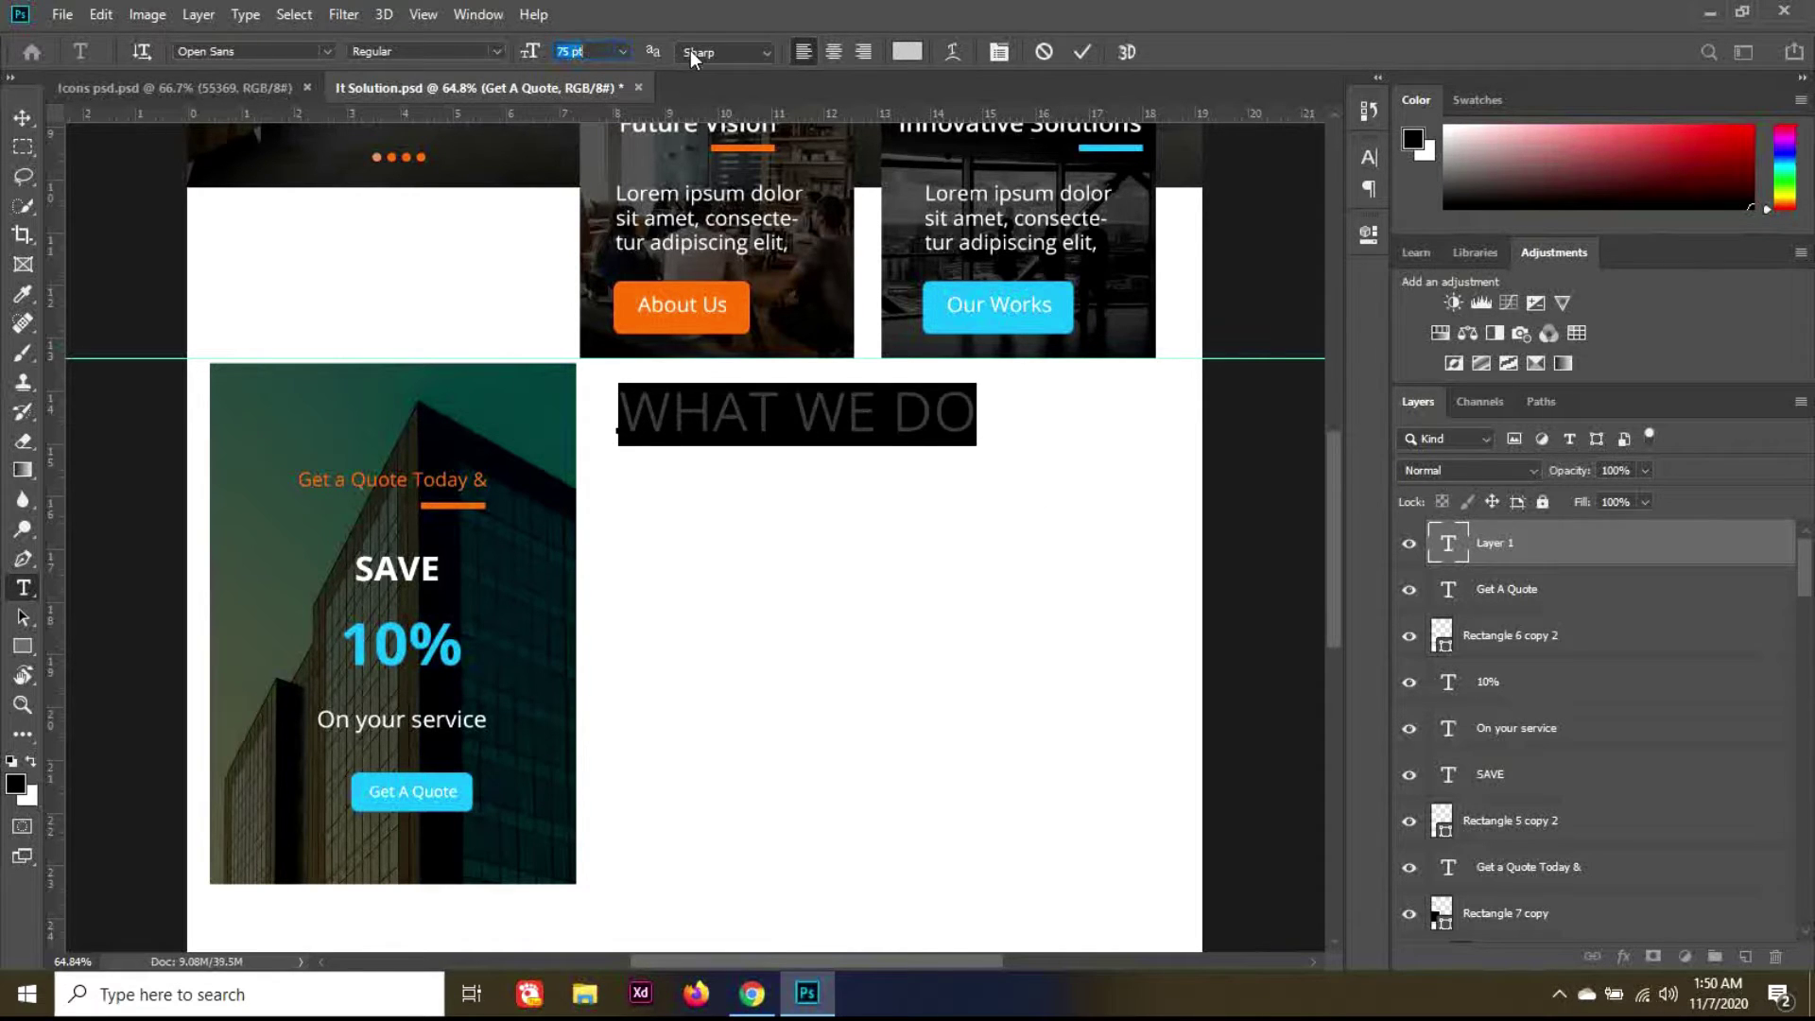
pyautogui.click(470, 50)
pyautogui.scroll(-4, 470, 50)
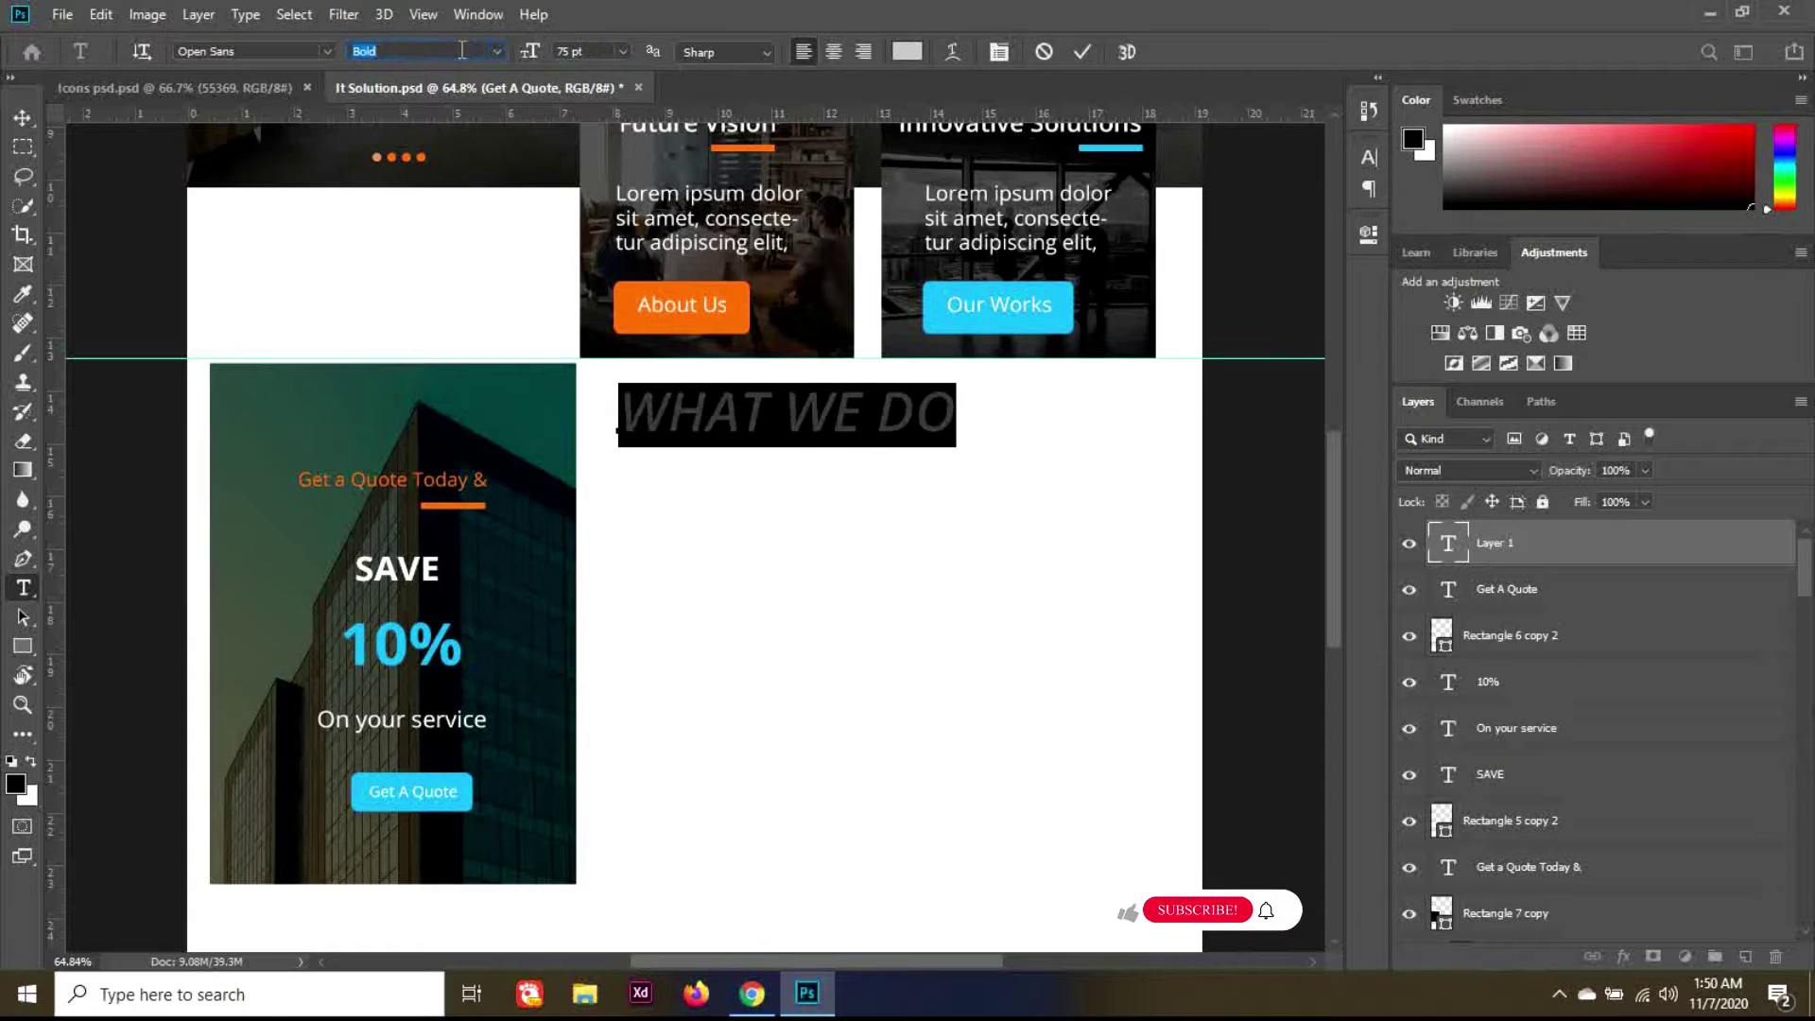
# Step: Shift the "WHAT WE DO" heading right to centre it in the white area beside the card
pyautogui.click(22, 118)
pyautogui.hotkey('shift', 'Right')
pyautogui.hotkey('shift', 'Right')
pyautogui.hotkey('shift', 'Right')
pyautogui.hotkey('shift', 'Right')
pyautogui.hotkey('shift', 'Right')
pyautogui.hotkey('shift', 'Right')
pyautogui.hotkey('shift', 'Right')
pyautogui.hotkey('shift', 'Right')
pyautogui.hotkey('shift', 'Right')
pyautogui.hotkey('shift', 'Right')
pyautogui.hotkey('shift', 'Right')
pyautogui.hotkey('shift', 'Right')
pyautogui.hotkey('shift', 'Right')
pyautogui.hotkey('shift', 'Right')
pyautogui.hotkey('shift', 'Right')
pyautogui.hotkey('shift', 'Right')
pyautogui.hotkey('shift', 'Right')
pyautogui.hotkey('shift', 'Right')
pyautogui.hotkey('shift', 'Right')
pyautogui.hotkey('shift', 'Right')
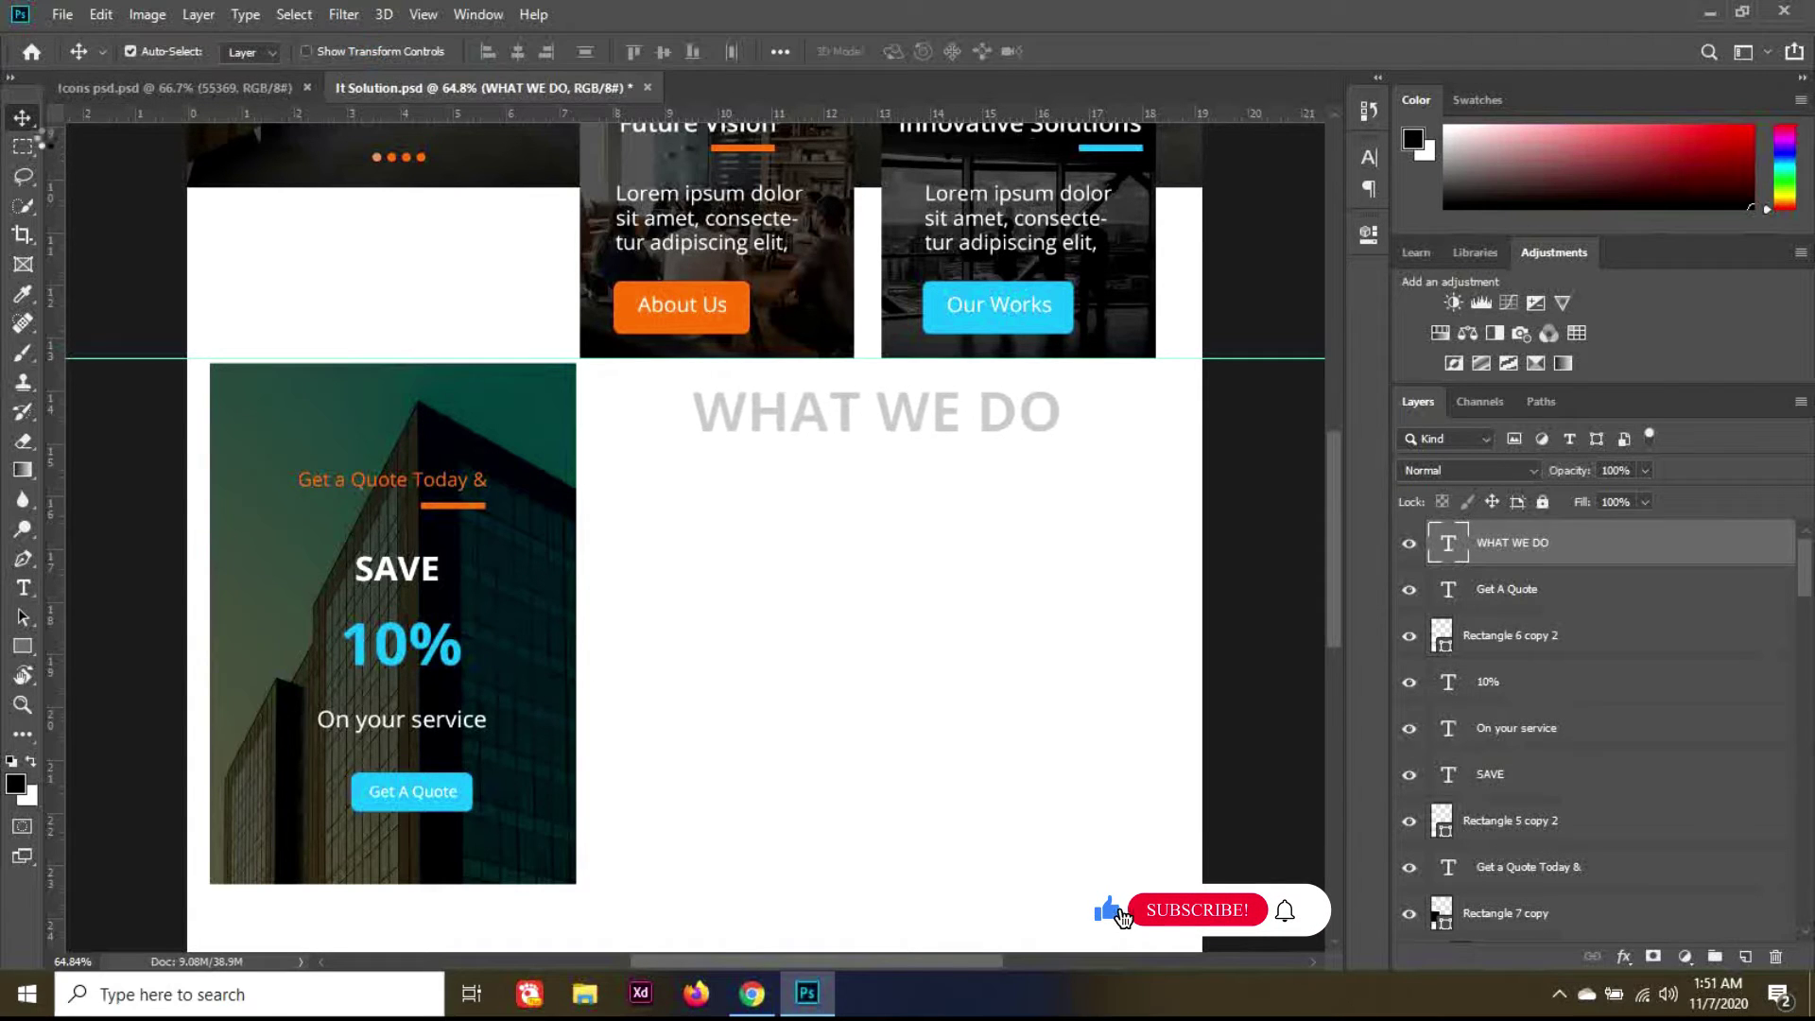
# Step: Move the "WHAT WE DO" heading right and slightly down, lining its end up with the right edge of the "Innovative Solutions" card
pyautogui.hotkey('shift', 'Right')
pyautogui.hotkey('shift', 'Right')
pyautogui.hotkey('shift', 'Right')
pyautogui.hotkey('shift', 'Right')
pyautogui.hotkey('shift', 'Down')
pyautogui.hotkey('shift', 'Down')
pyautogui.hotkey('shift', 'Down')
pyautogui.hotkey('shift', 'Down')
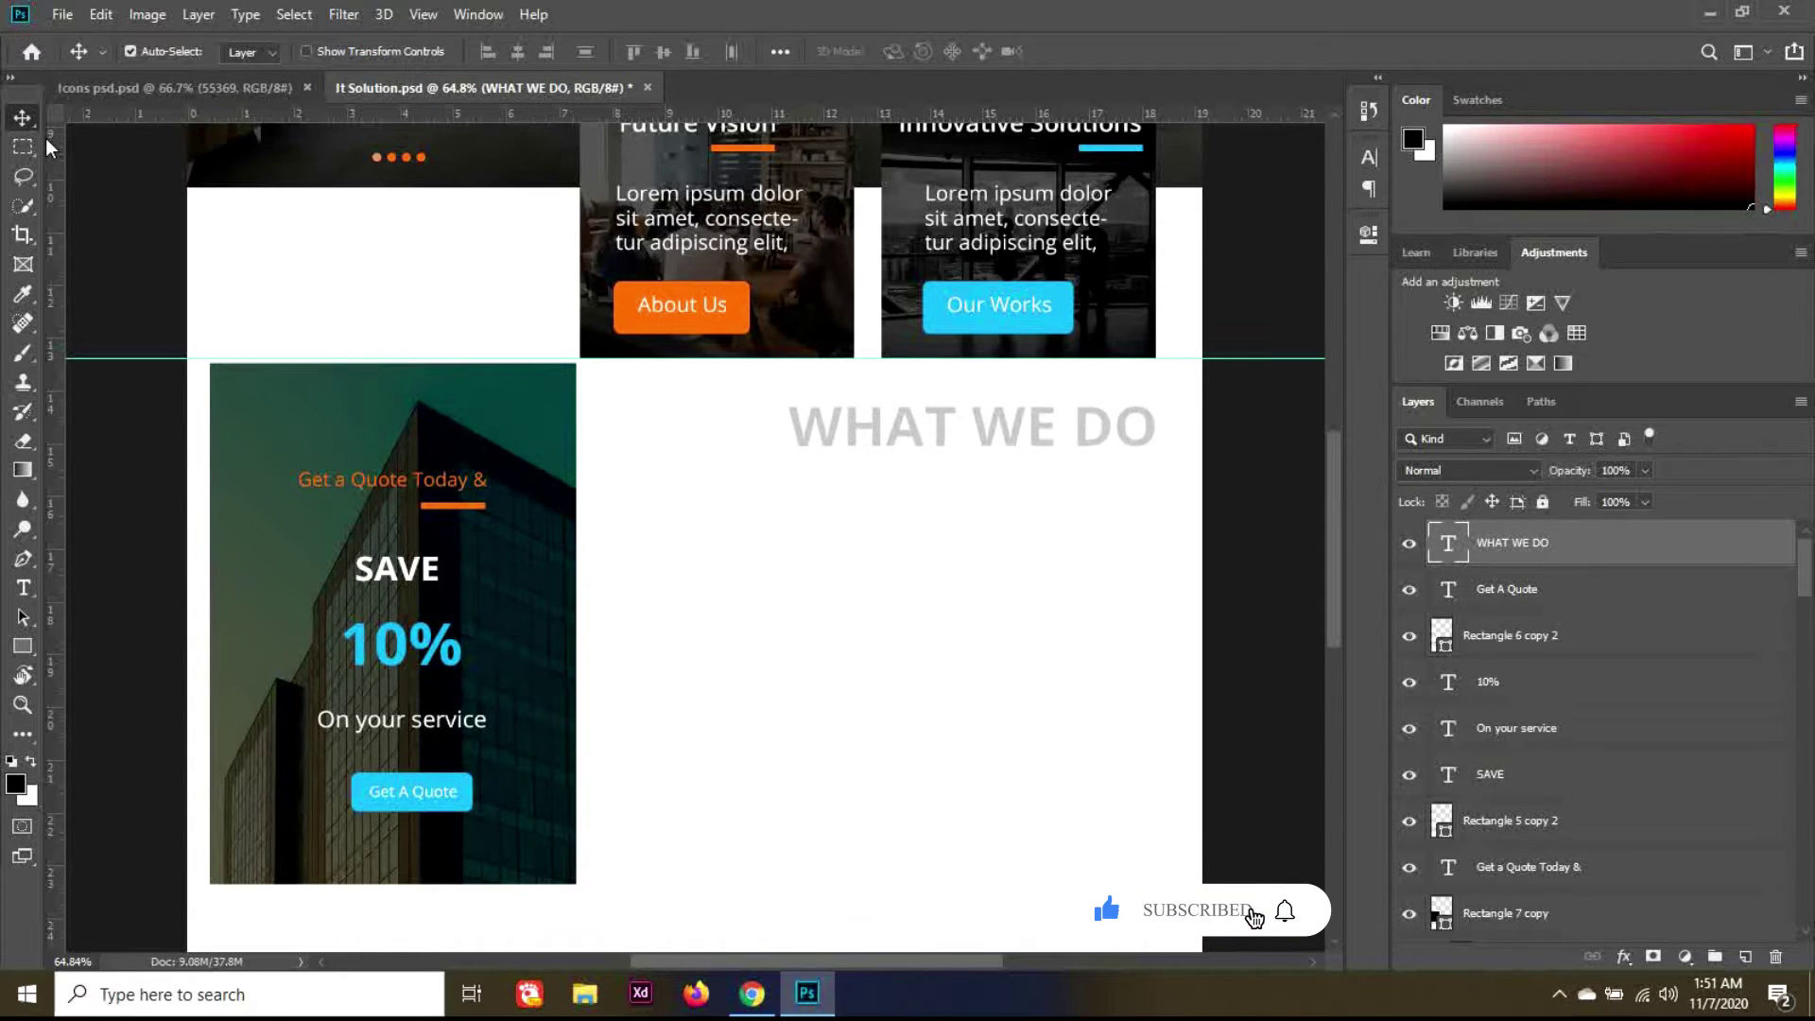
# Step: Change the "WHAT WE DO" heading's text colour to eaeaea
pyautogui.press('t')
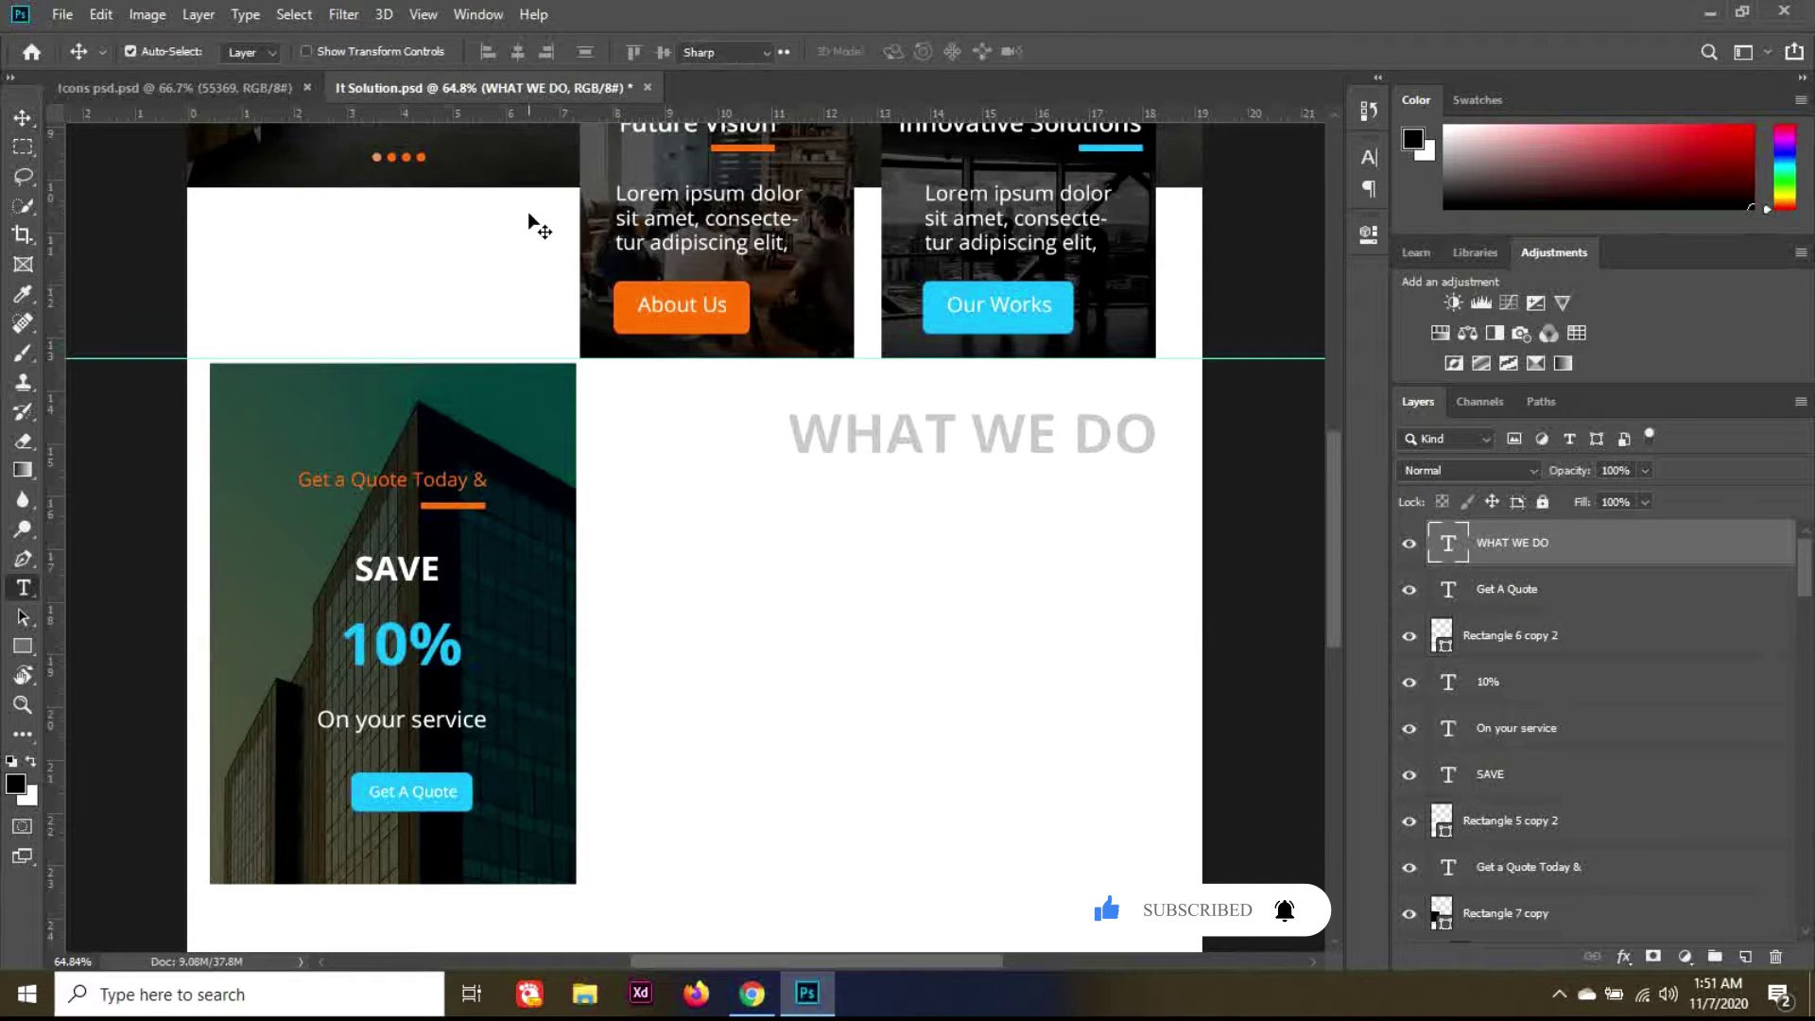
pyautogui.click(907, 53)
pyautogui.write('eaeaea')
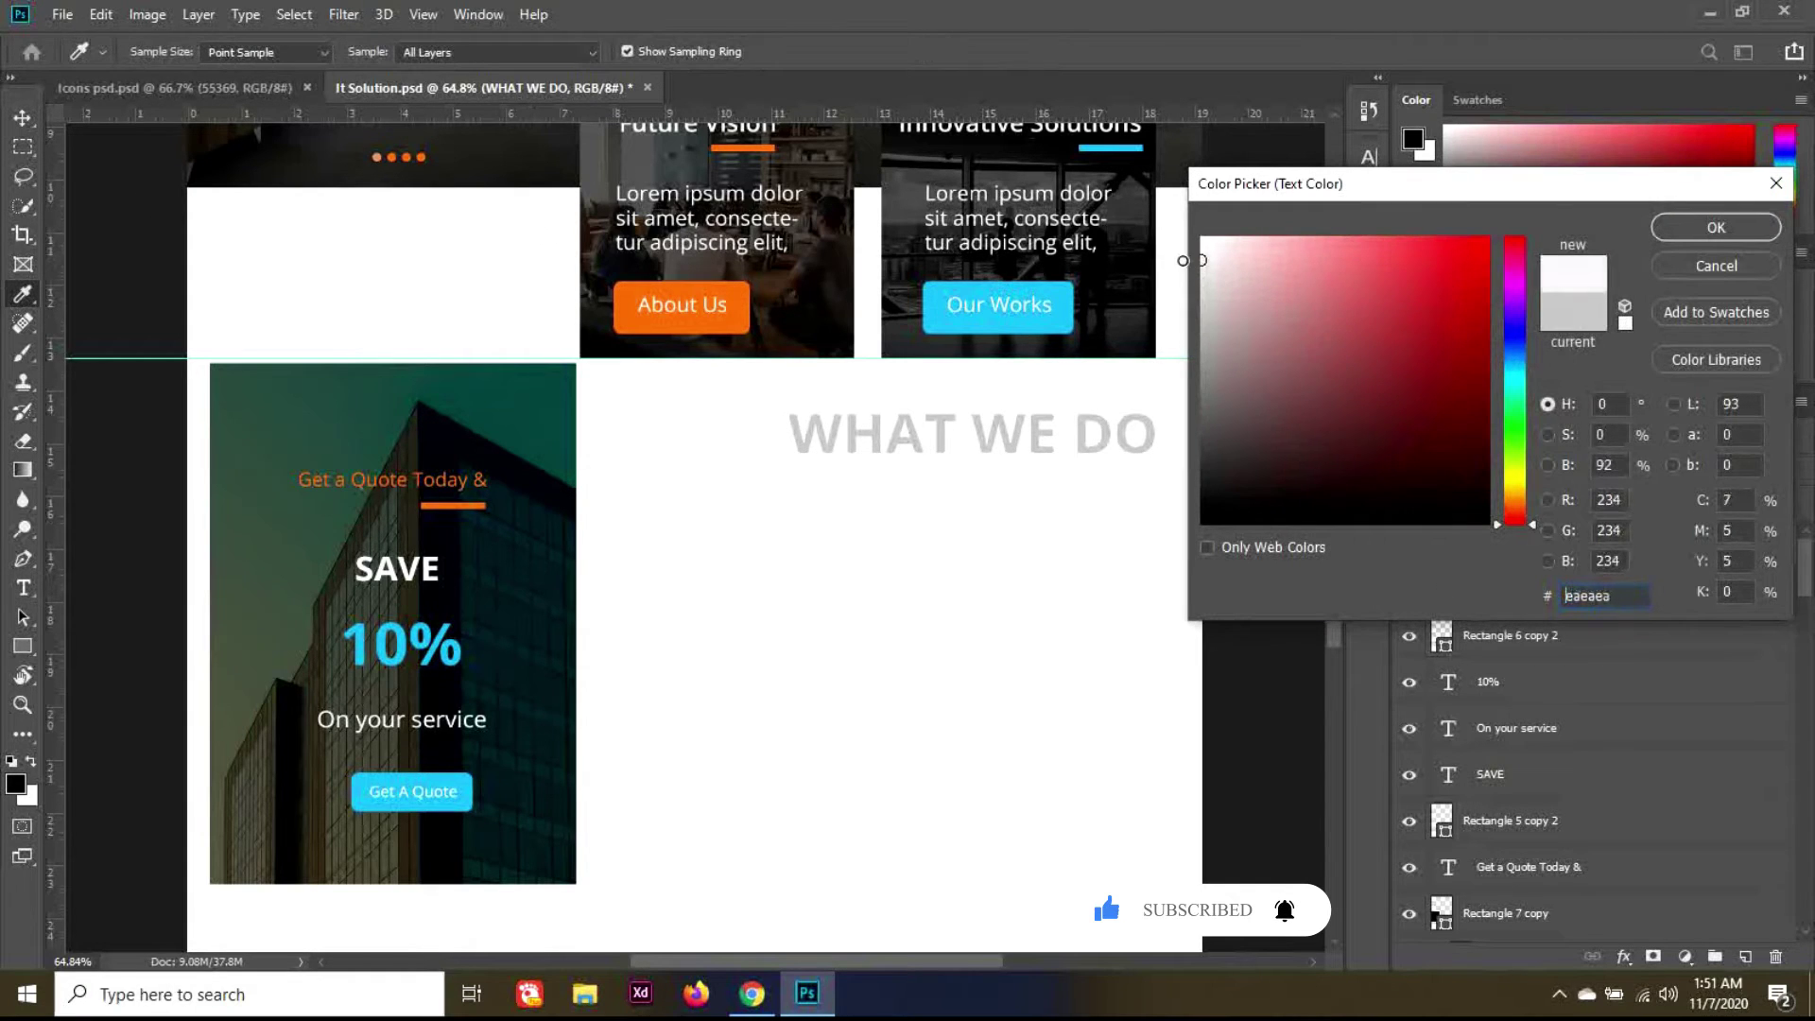
pyautogui.click(1696, 227)
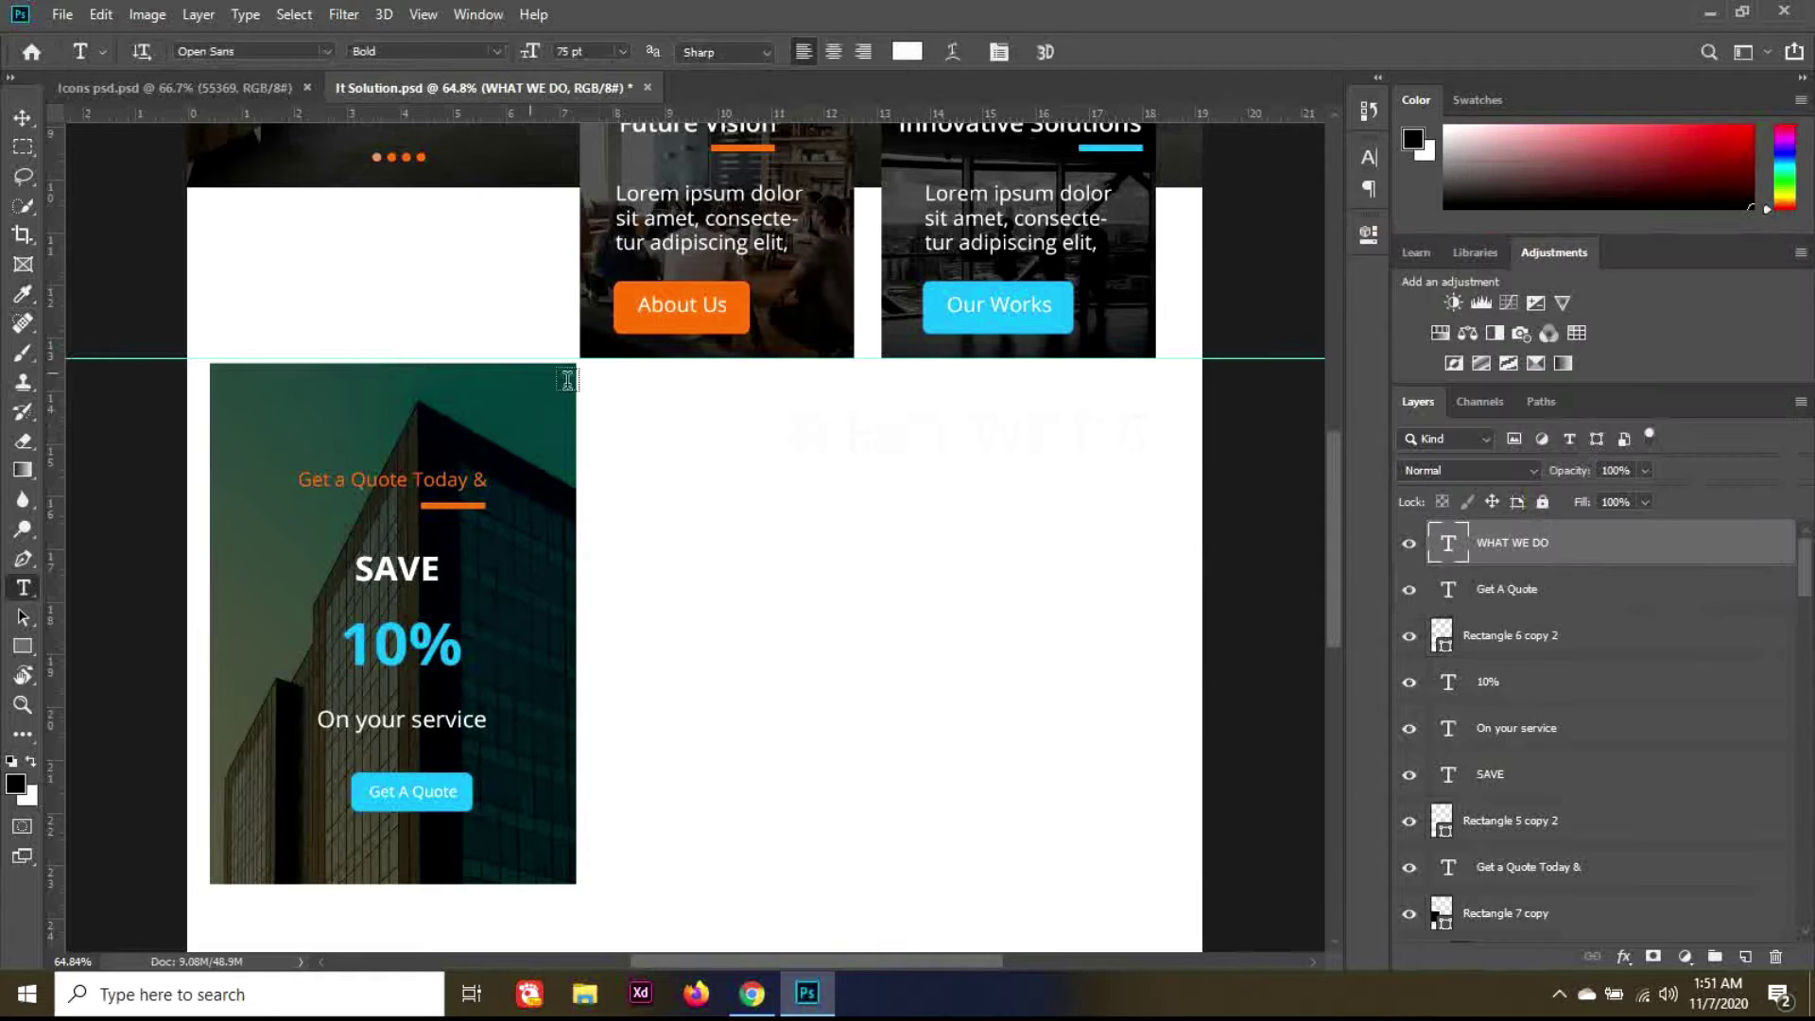
pyautogui.click(20, 121)
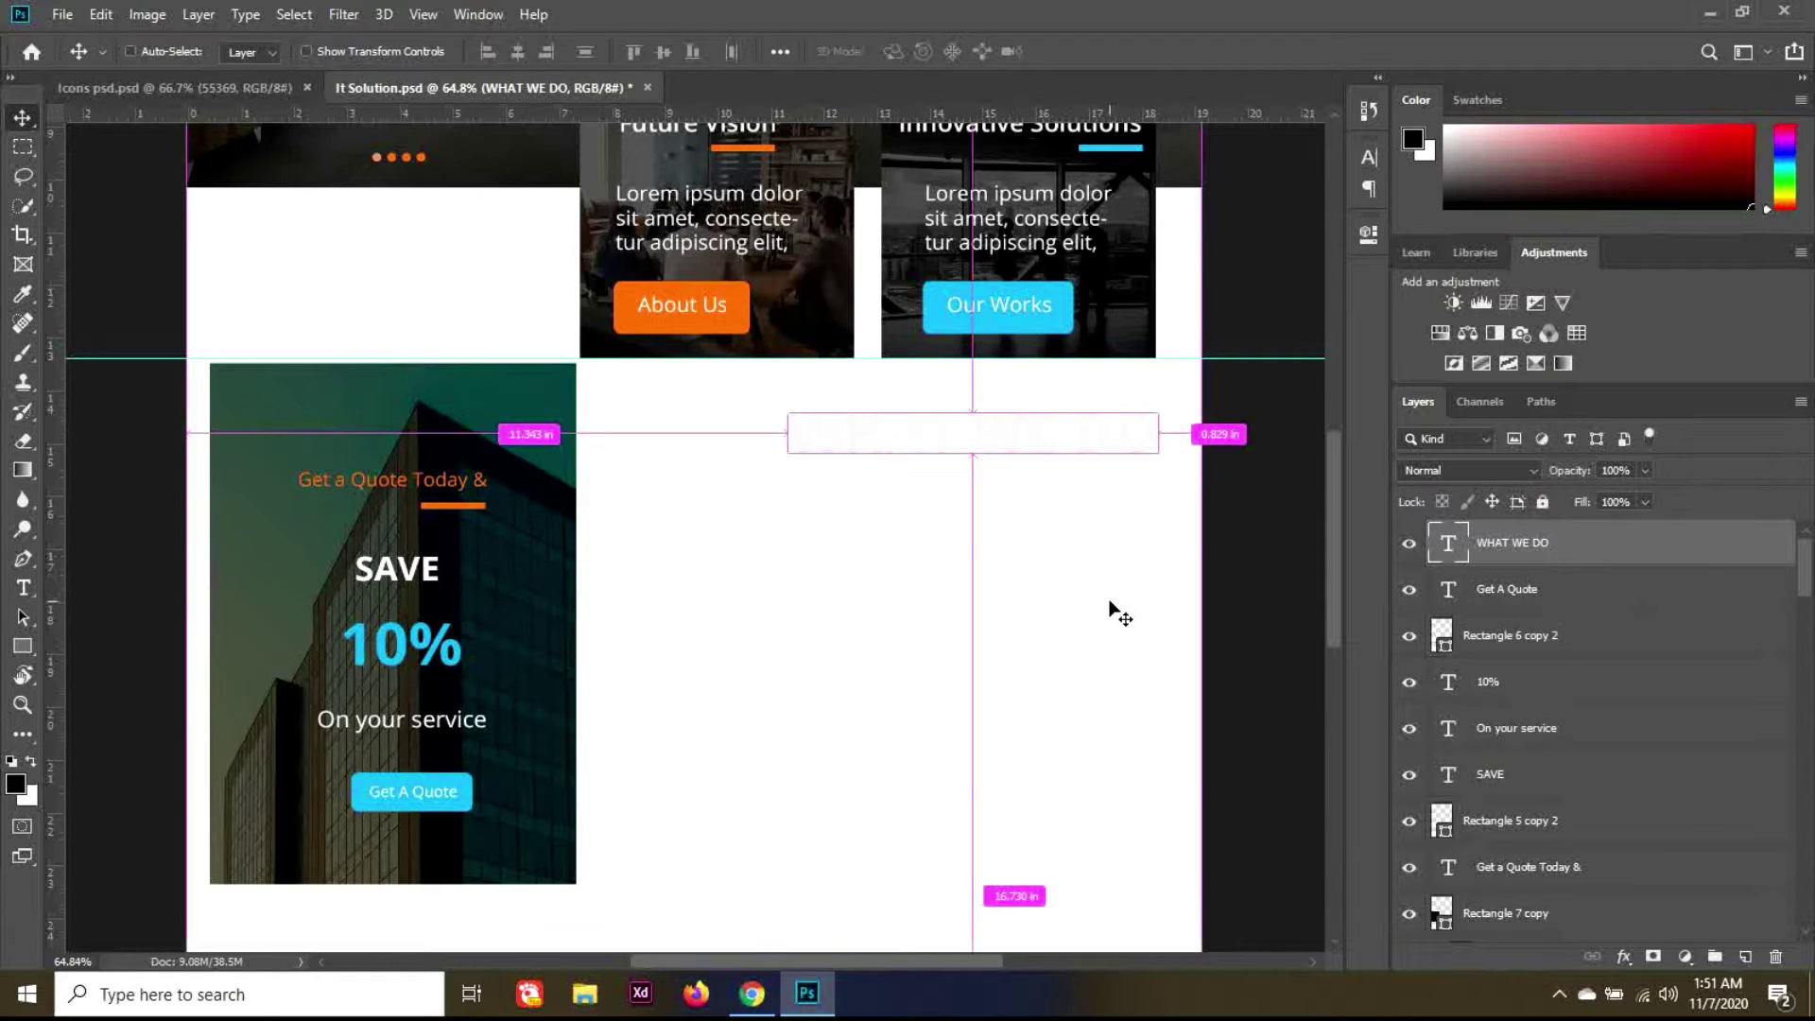
# Step: Duplicate the pale "WHAT WE DO" heading and colour the copy's text black
pyautogui.moveTo(1119, 615); pyautogui.dragTo(1113, 612)
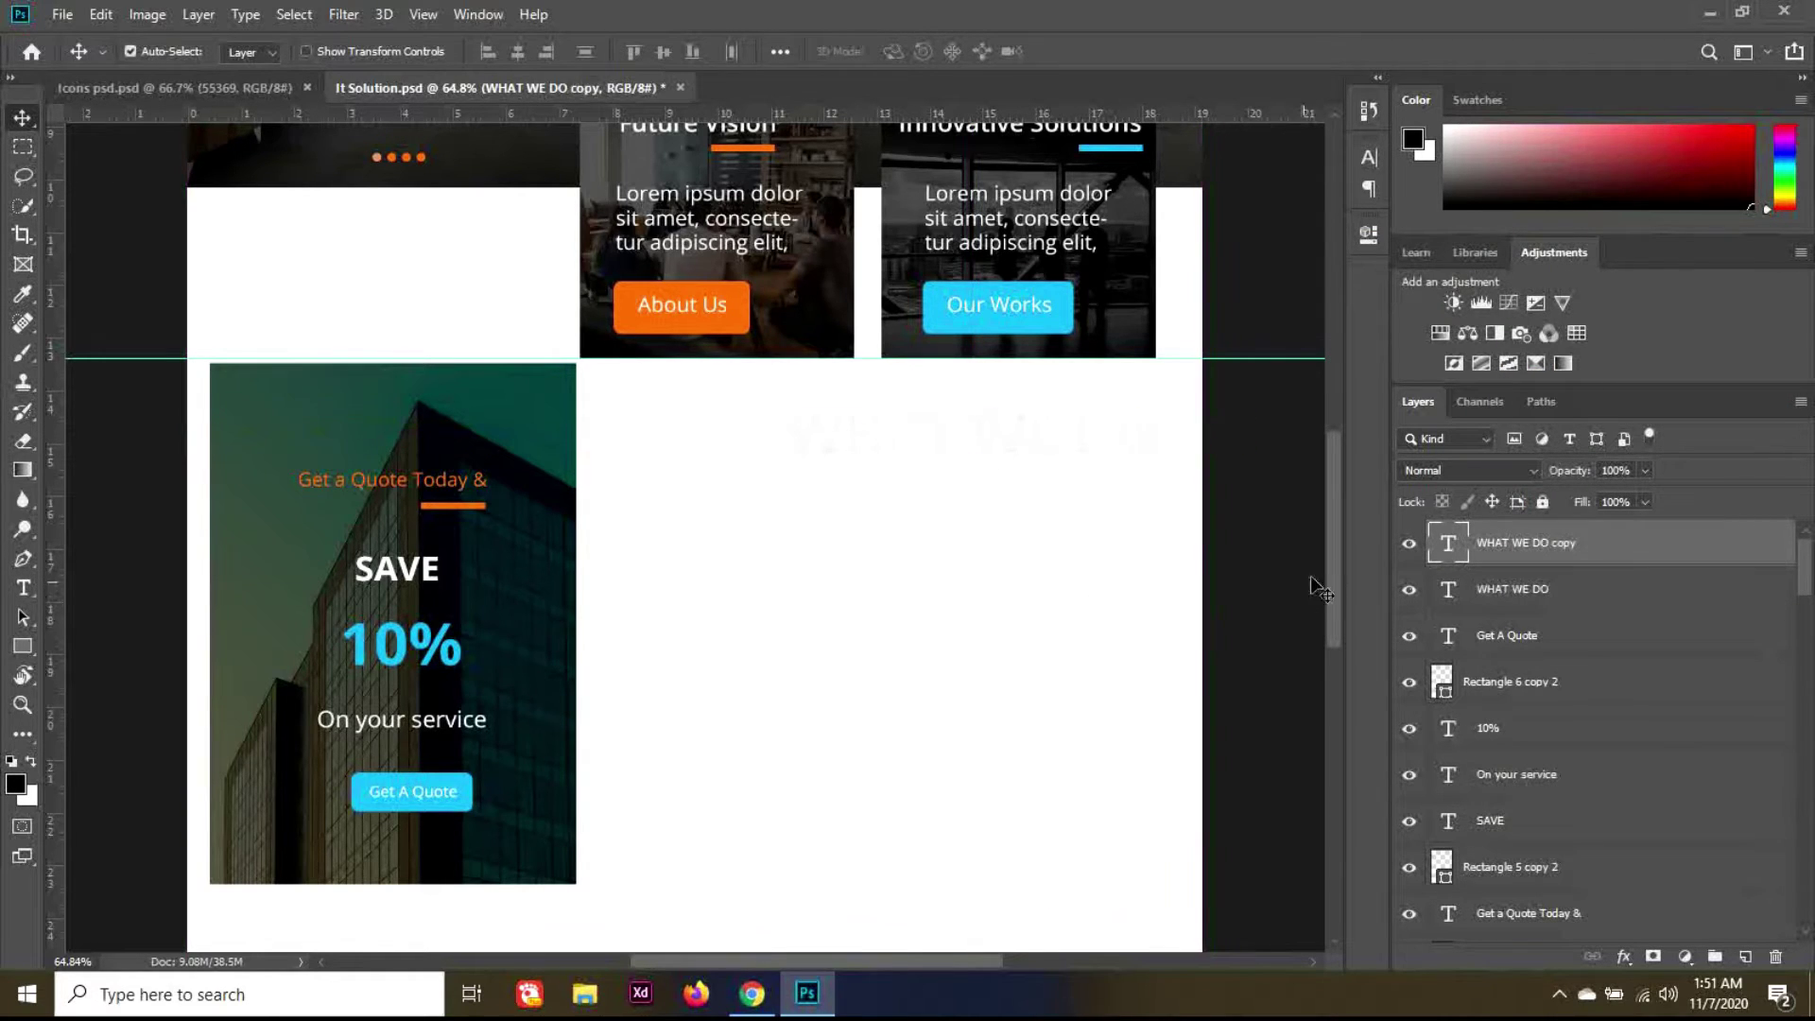
pyautogui.press('t')
pyautogui.click(1064, 433)
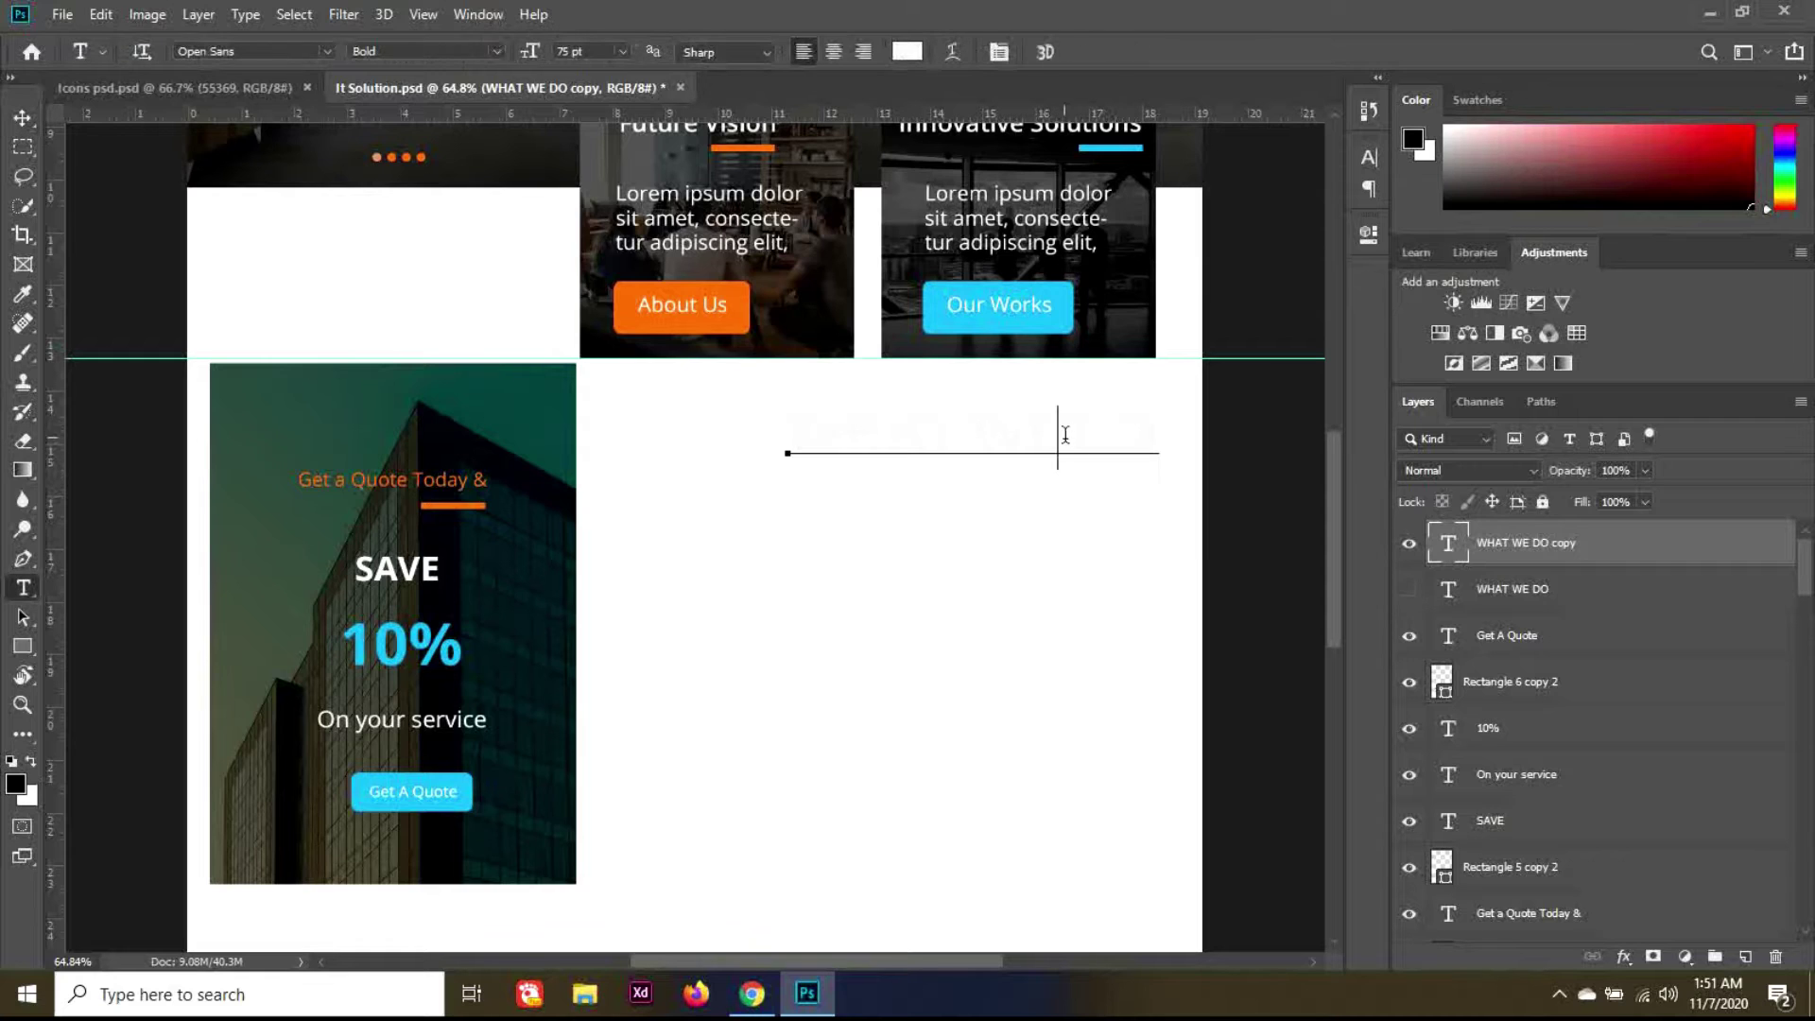
pyautogui.hotkey('ctrl', 'a')
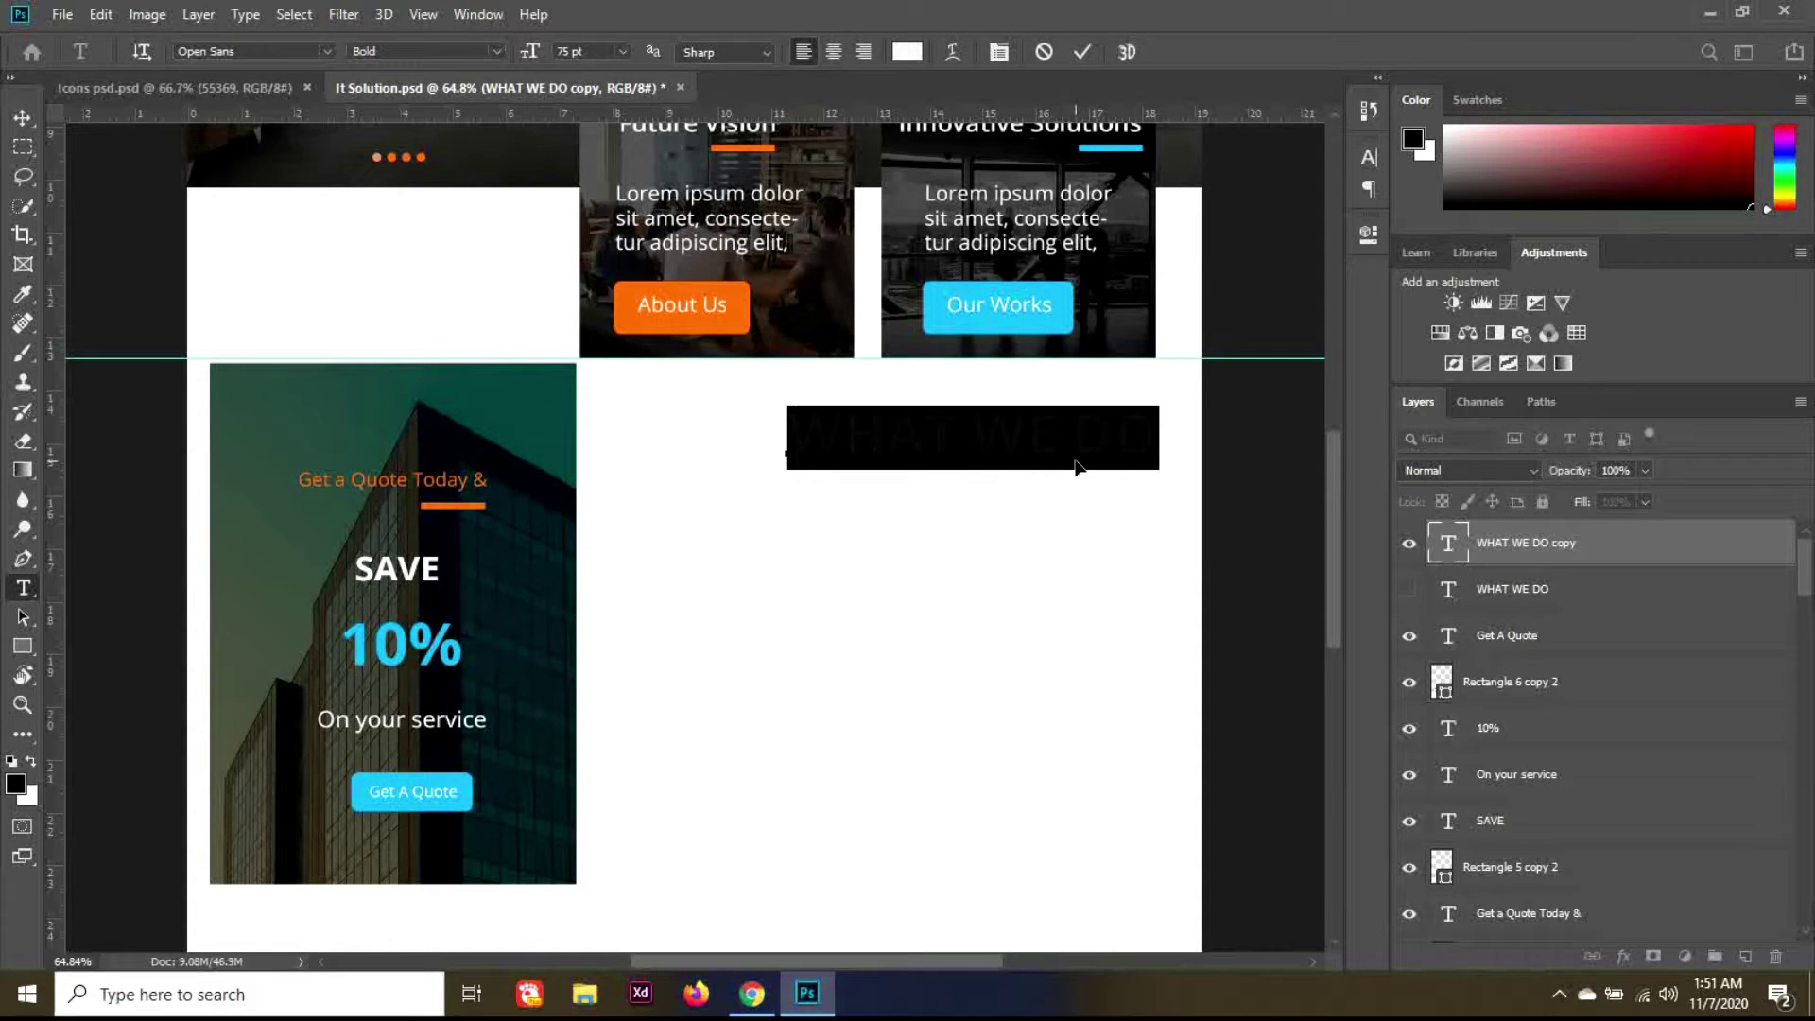
pyautogui.click(907, 52)
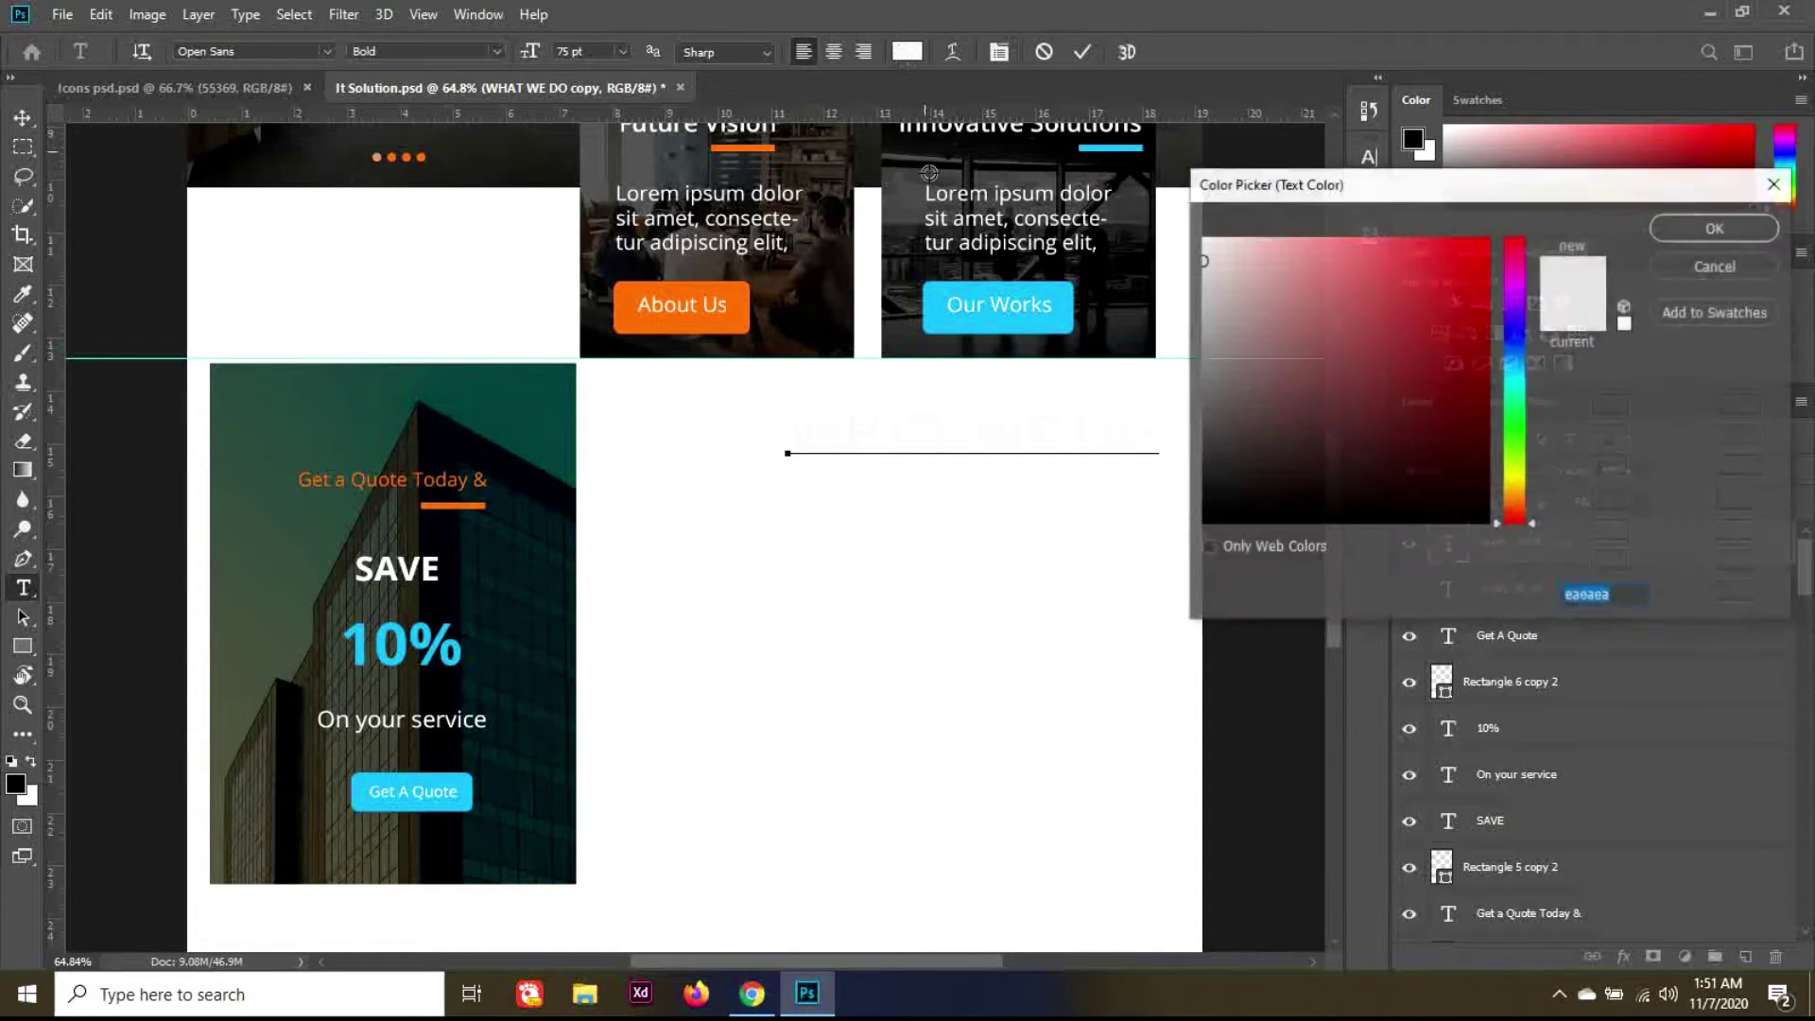
pyautogui.moveTo(1290, 475); pyautogui.dragTo(1181, 531)
pyautogui.click(1691, 236)
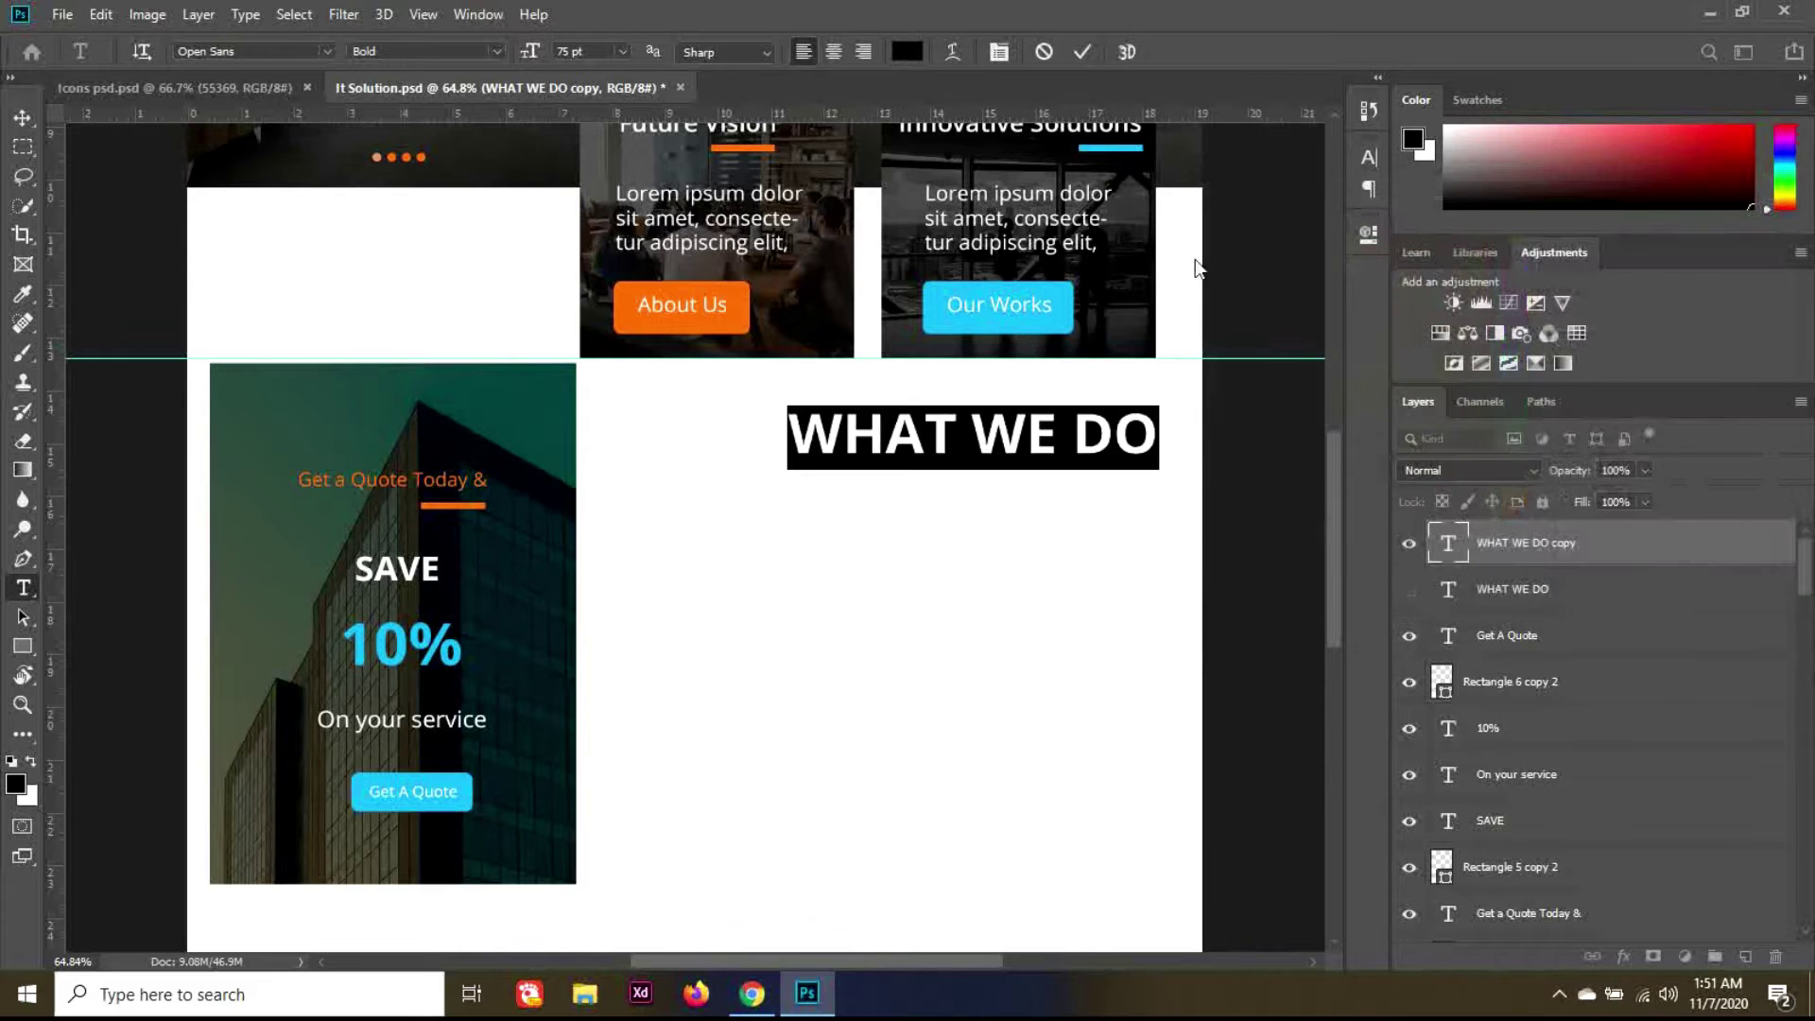
# Step: Reduce the black "WHAT WE DO" heading to 34 pt, keeping it left-aligned
pyautogui.click(854, 55)
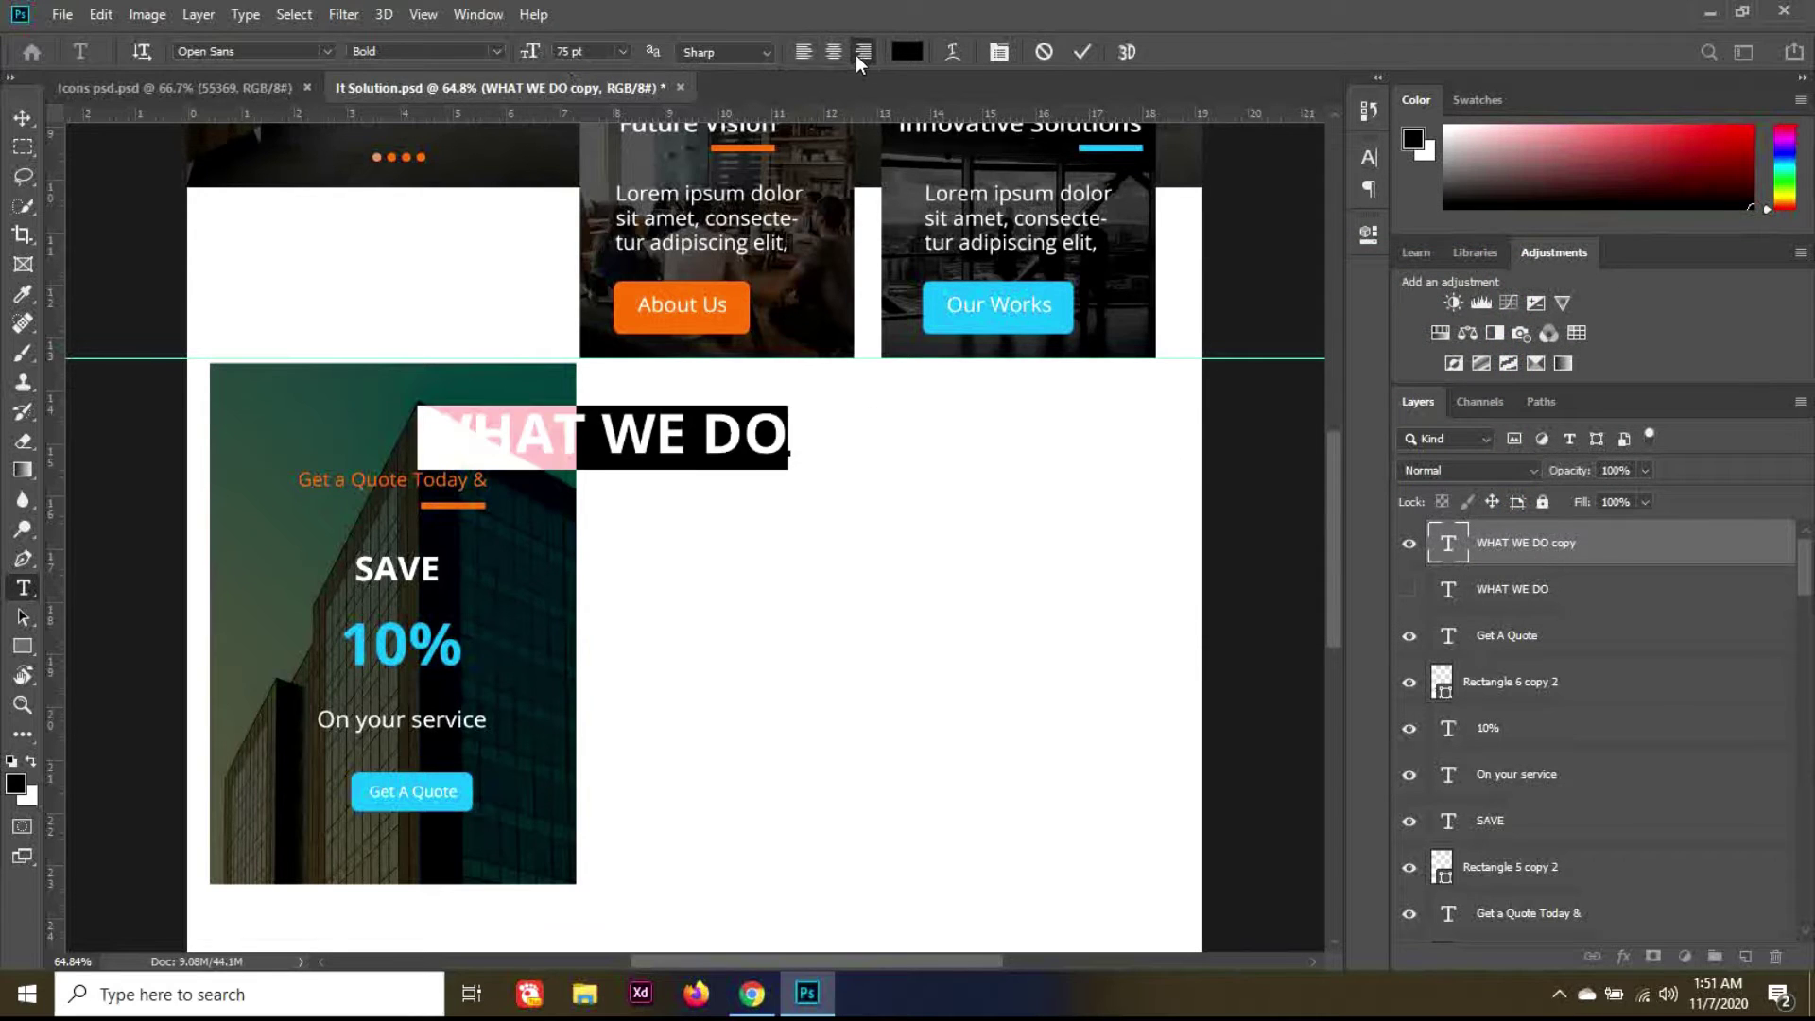
pyautogui.click(804, 55)
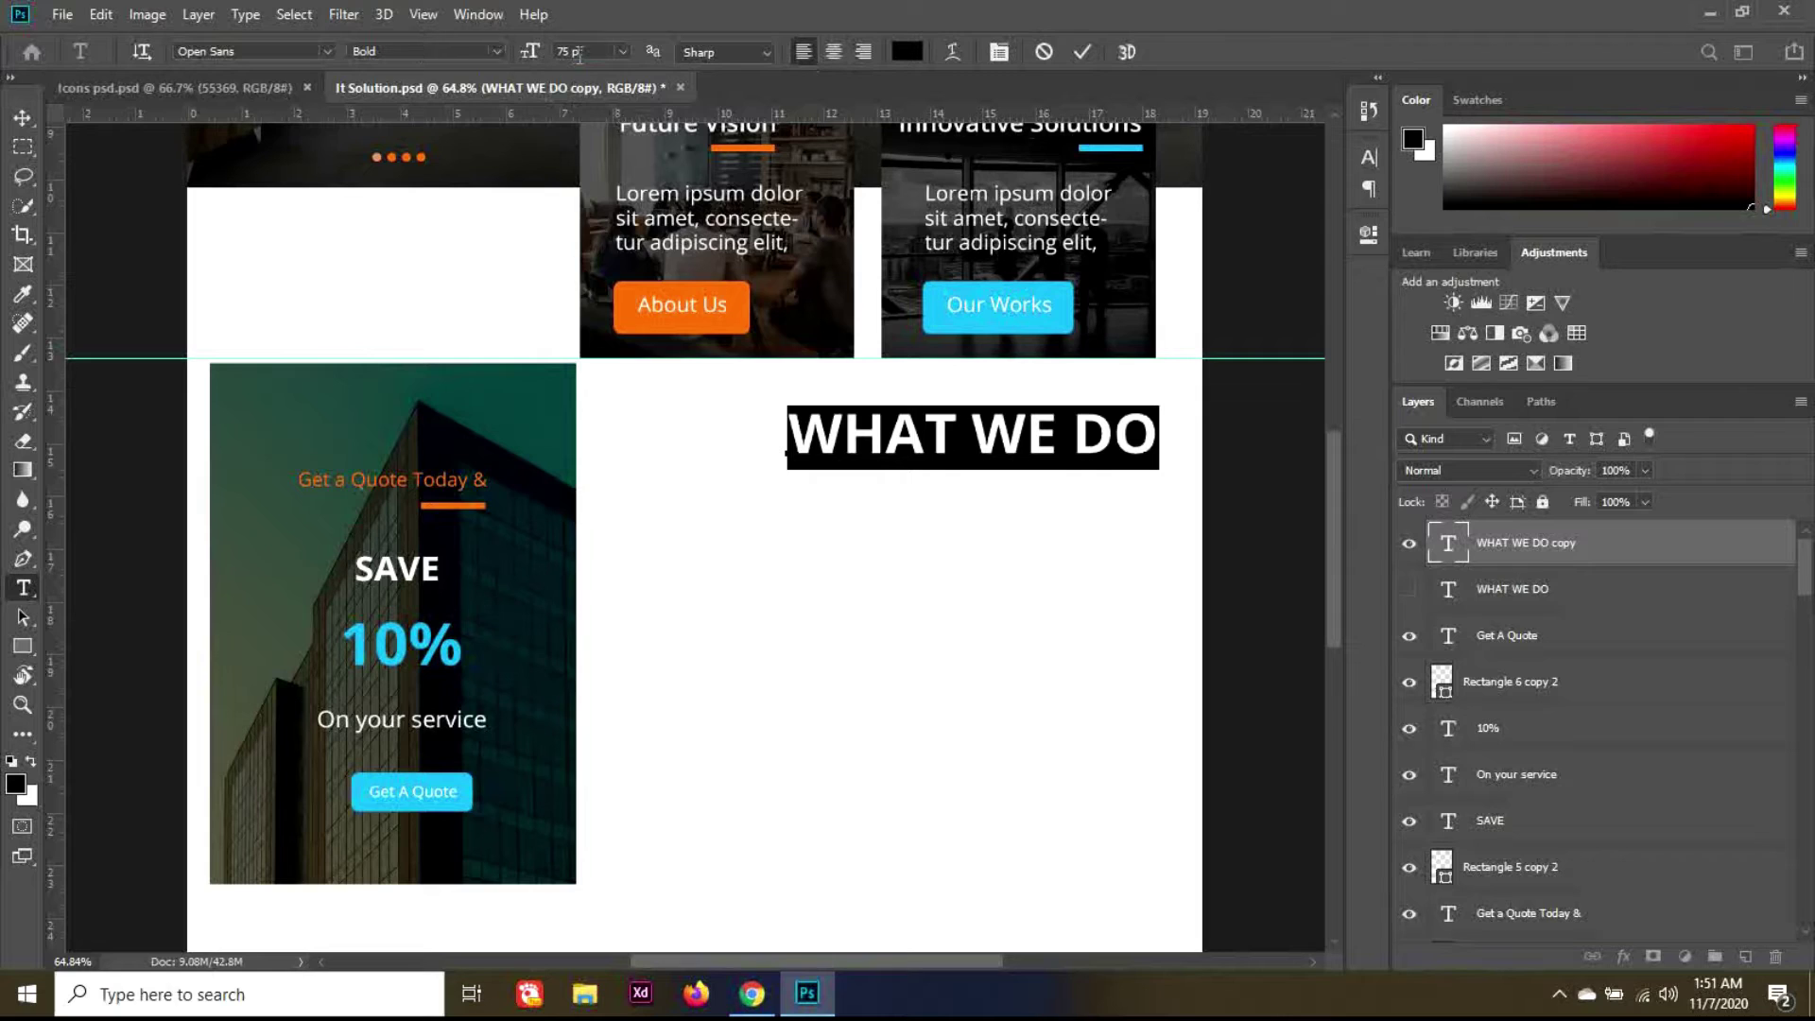
pyautogui.scroll(-20, 578, 54)
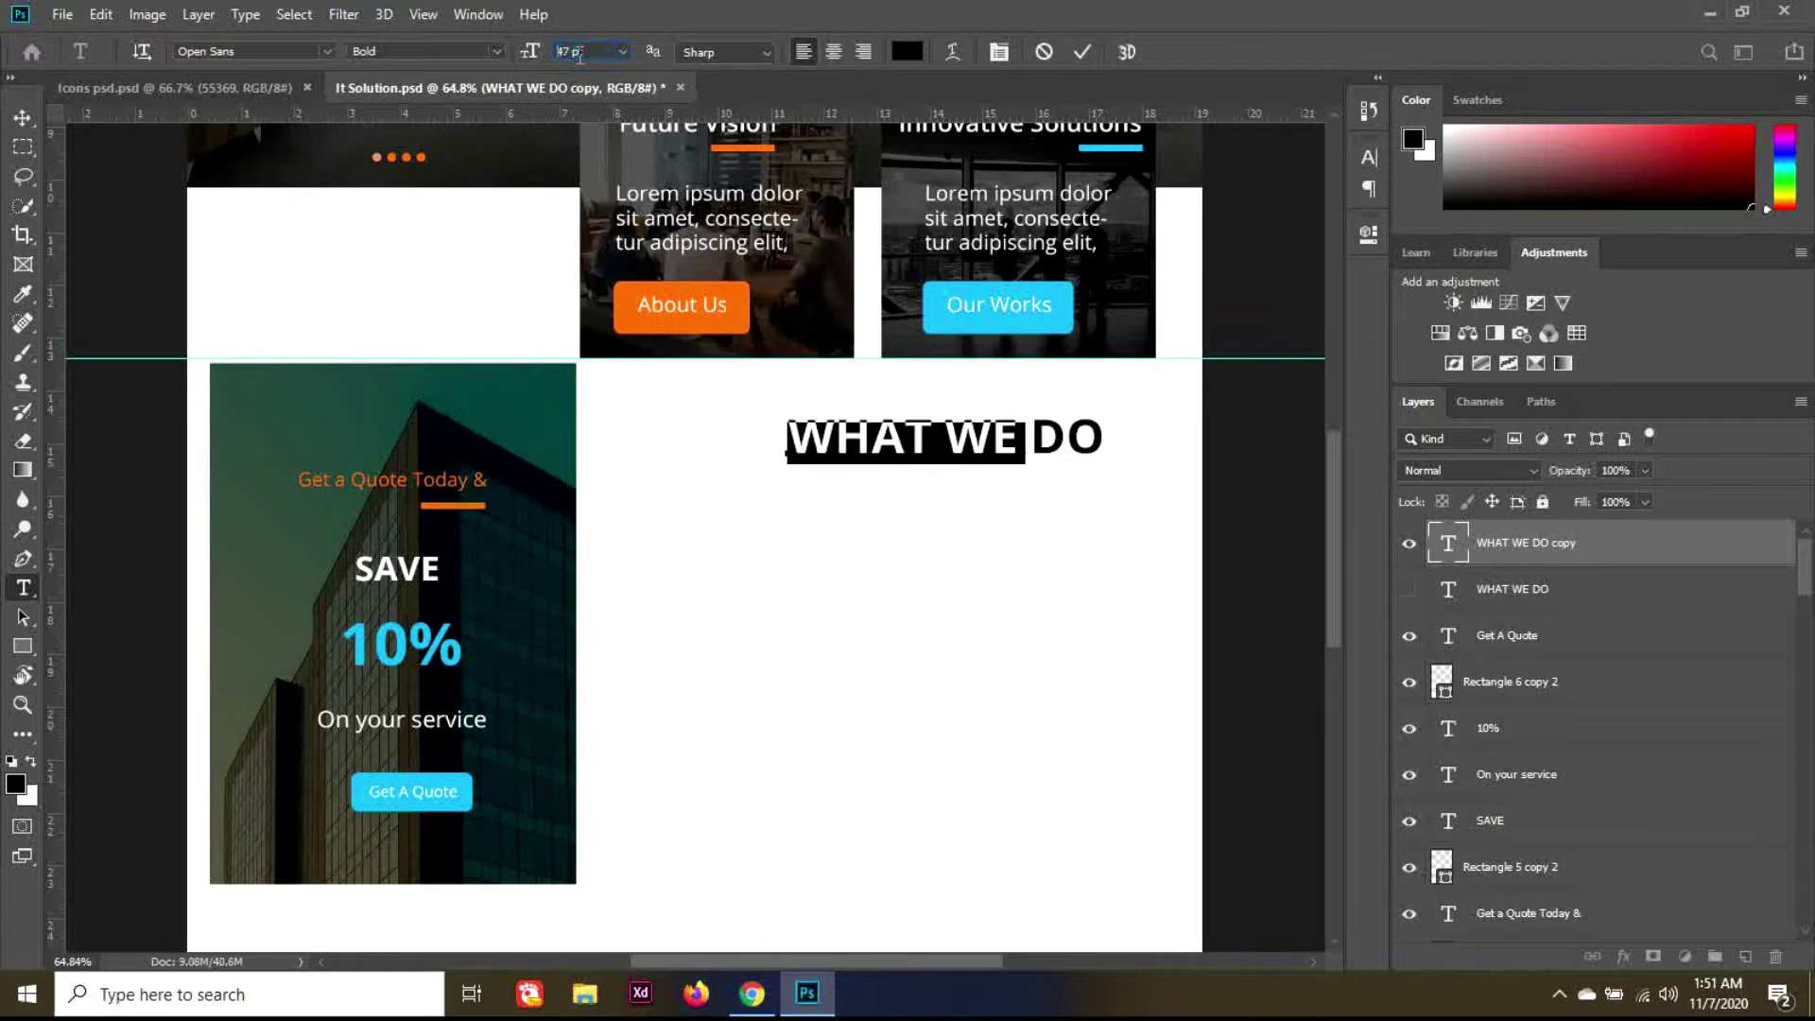
pyautogui.scroll(-8, 580, 55)
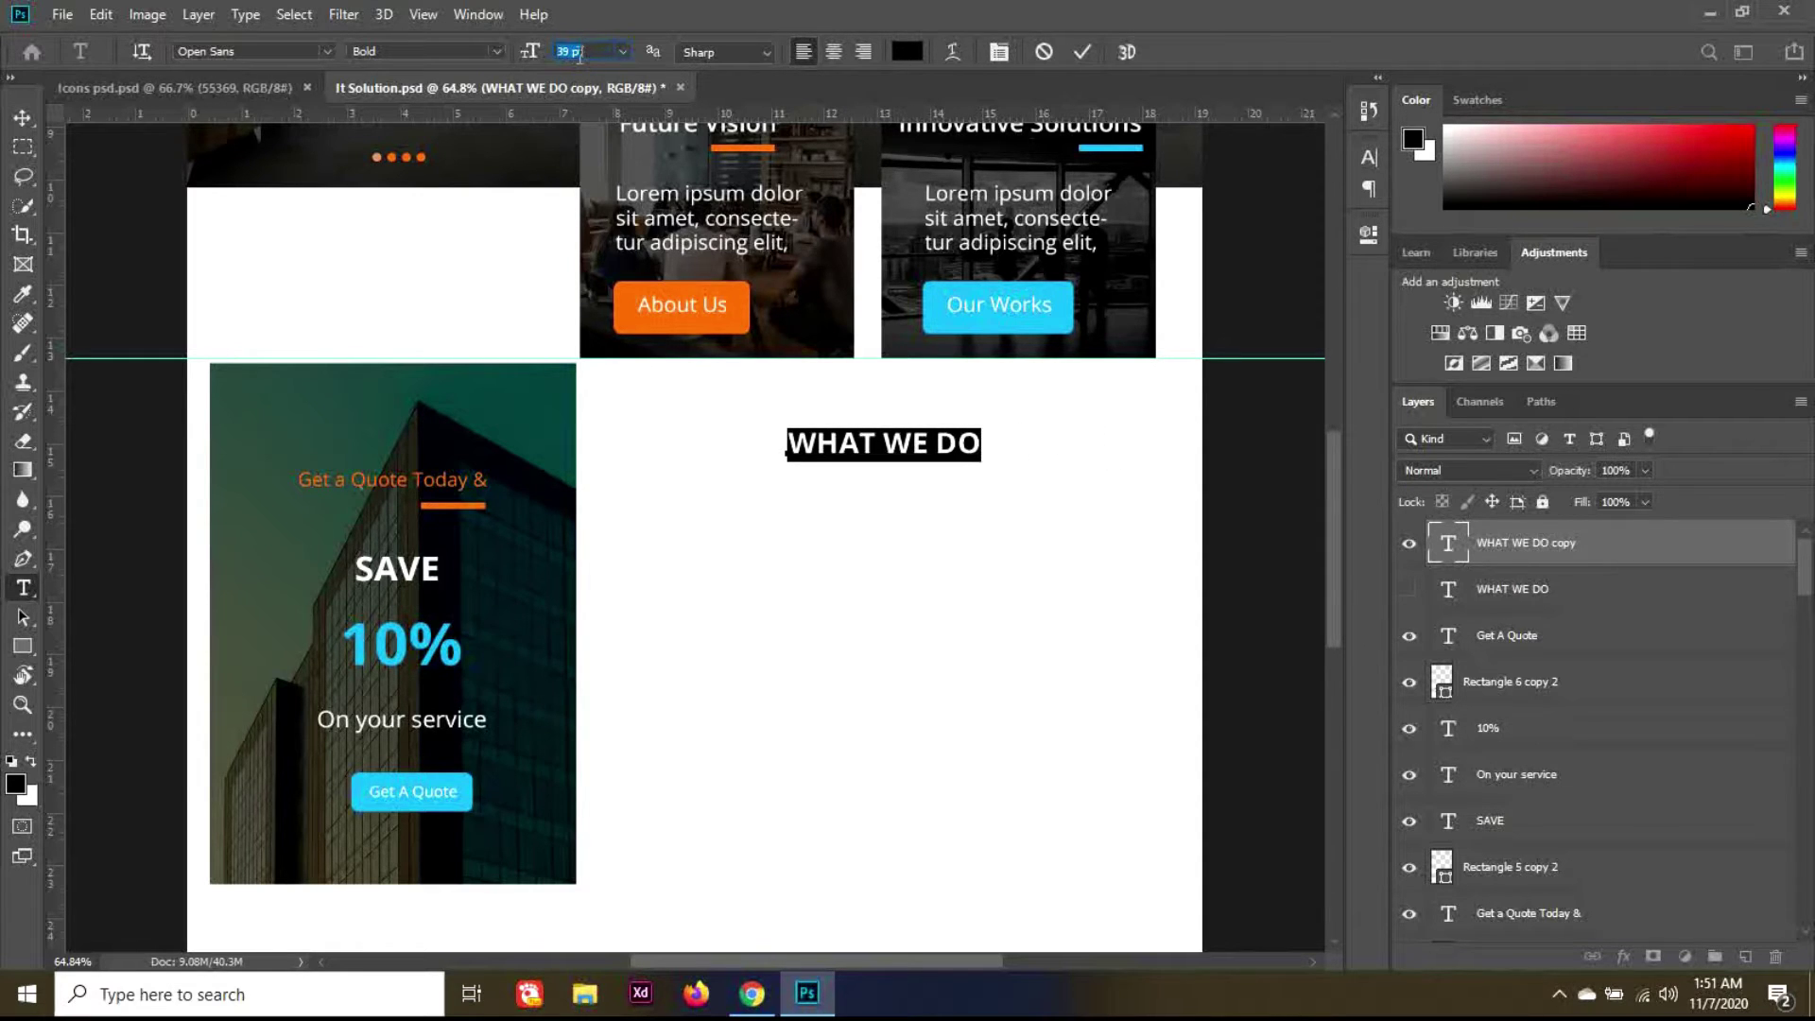
pyautogui.click(22, 117)
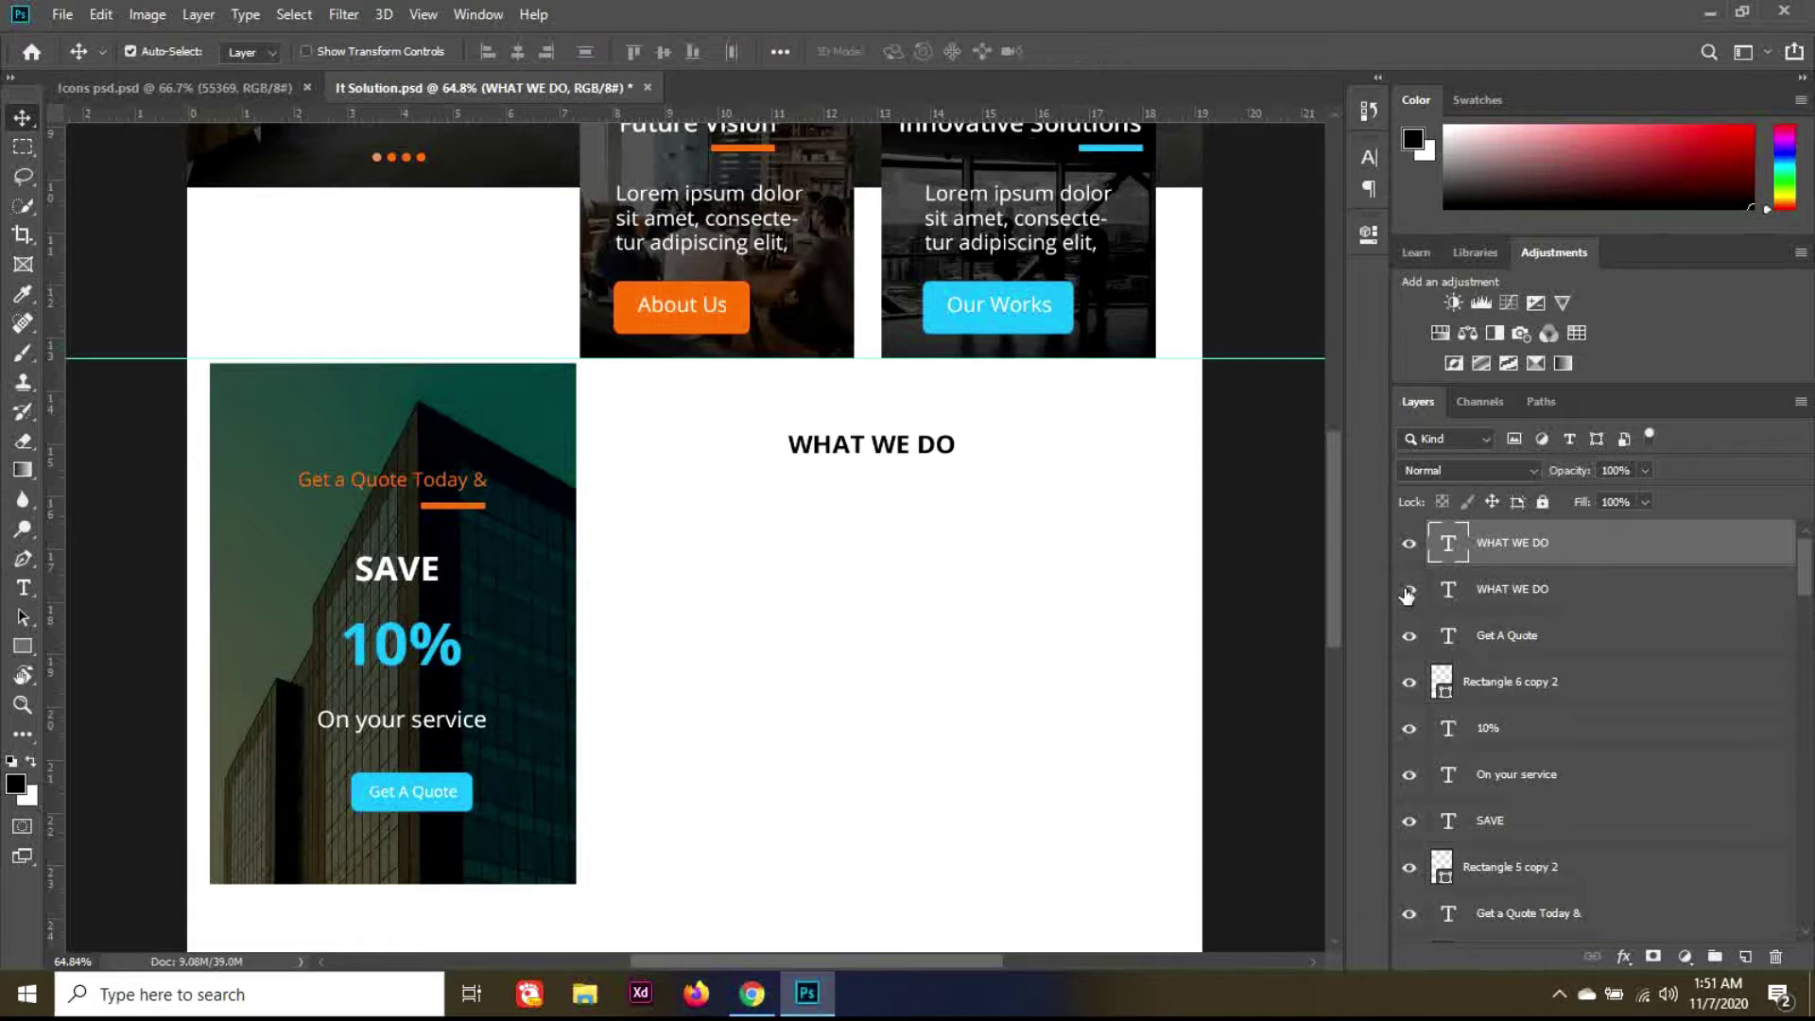
# Step: Shift the black "WHAT WE DO" heading right and slightly up, aligning it over the end of the pale heading behind it
pyautogui.hotkey('shift', 'Right')
pyautogui.hotkey('shift', 'Right')
pyautogui.hotkey('shift', 'Right')
pyautogui.hotkey('shift', 'Right')
pyautogui.hotkey('shift', 'Right')
pyautogui.hotkey('shift', 'Right')
pyautogui.hotkey('shift', 'Right')
pyautogui.hotkey('shift', 'Right')
pyautogui.hotkey('shift', 'Right')
pyautogui.hotkey('shift', 'Right')
pyautogui.hotkey('shift', 'Right')
pyautogui.hotkey('shift', 'Right')
pyautogui.hotkey('shift', 'Right')
pyautogui.hotkey('shift', 'Right')
pyautogui.hotkey('shift', 'Right')
pyautogui.hotkey('shift', 'Right')
pyautogui.hotkey('shift', 'Right')
pyautogui.hotkey('shift', 'Right')
pyautogui.hotkey('shift', 'Right')
pyautogui.hotkey('shift', 'Right')
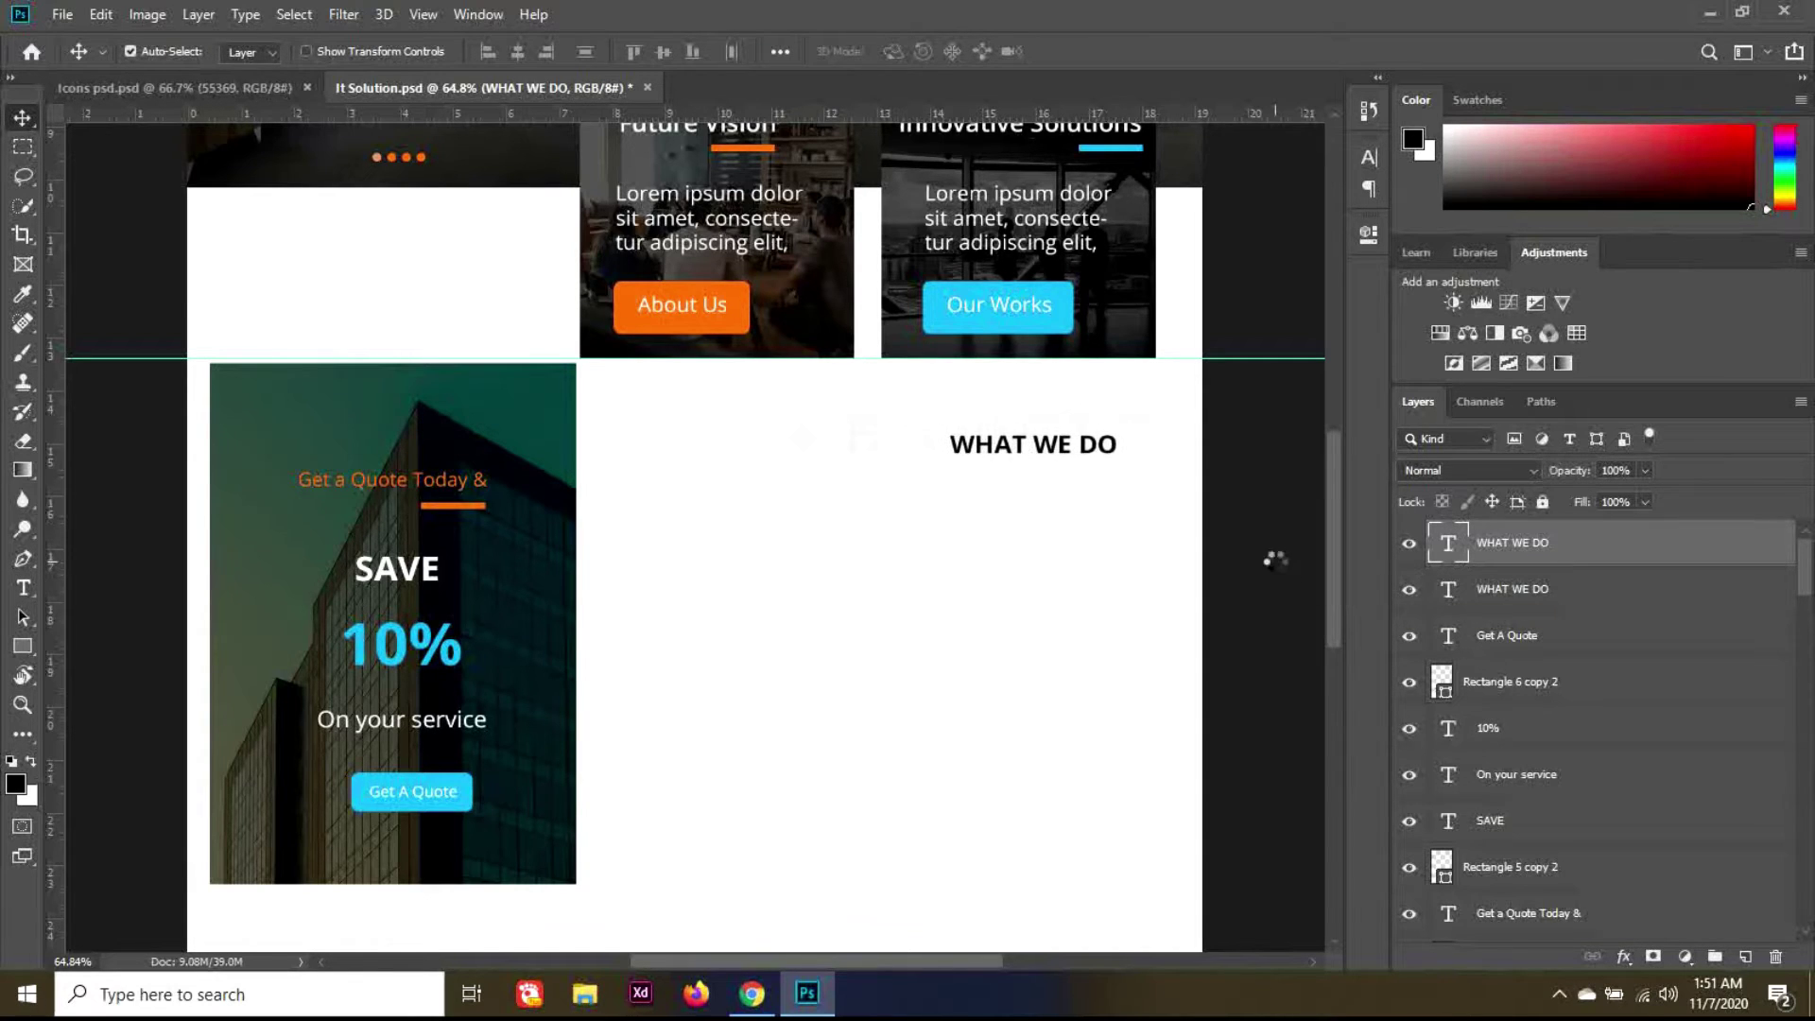
pyautogui.hotkey('shift', 'Right')
pyautogui.hotkey('shift', 'Right')
pyautogui.hotkey('shift', 'Right')
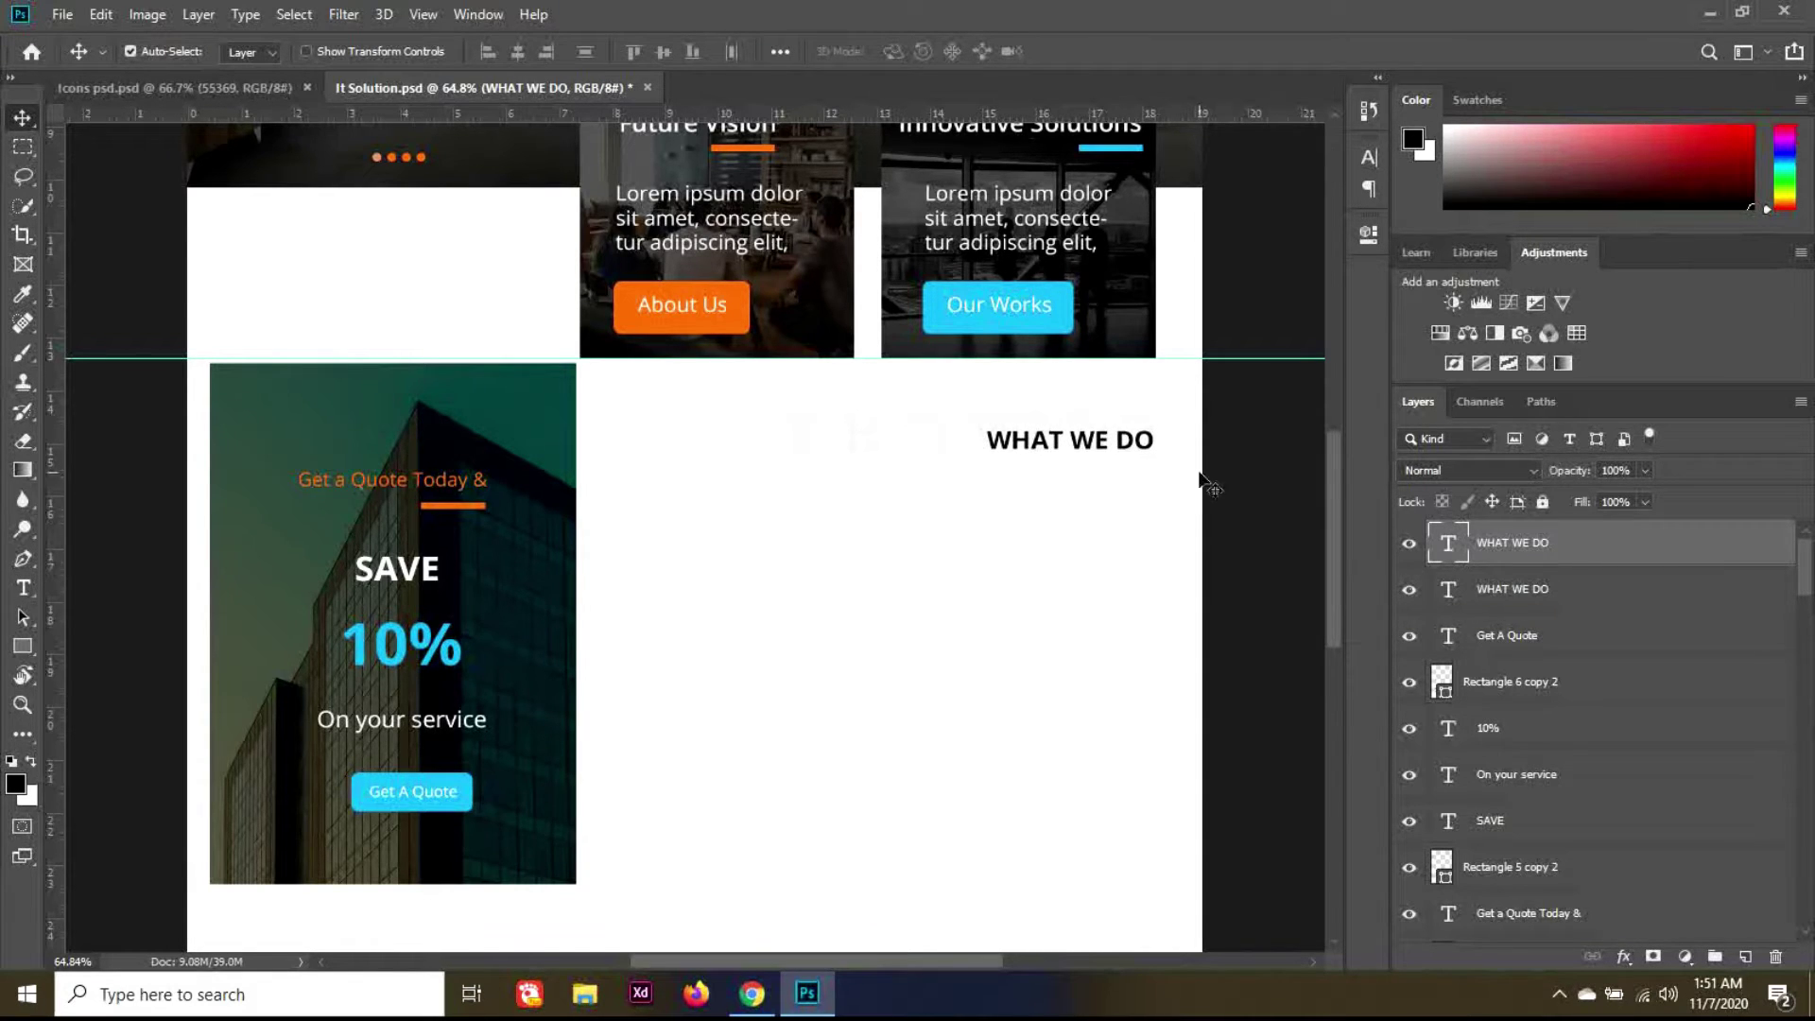
pyautogui.scroll(2, 1165, 444)
pyautogui.scroll(5, 1165, 445)
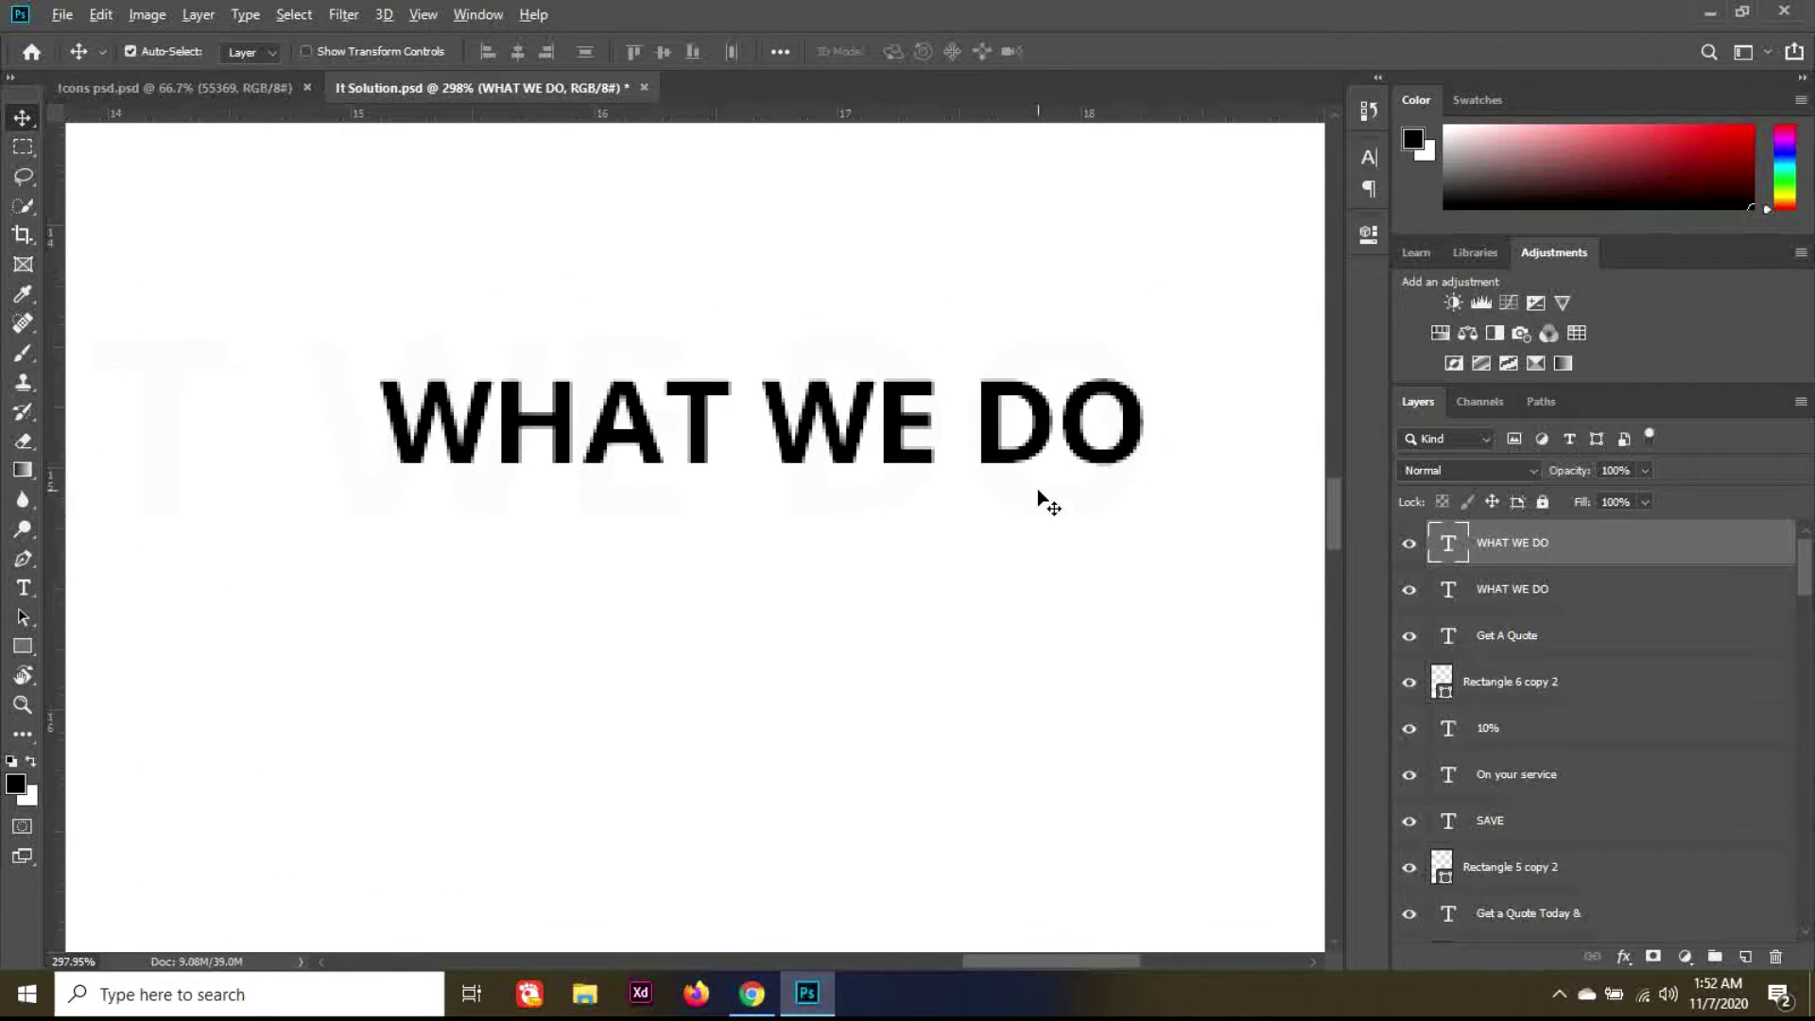
pyautogui.scroll(-5, 1036, 498)
pyautogui.scroll(-2, 1037, 498)
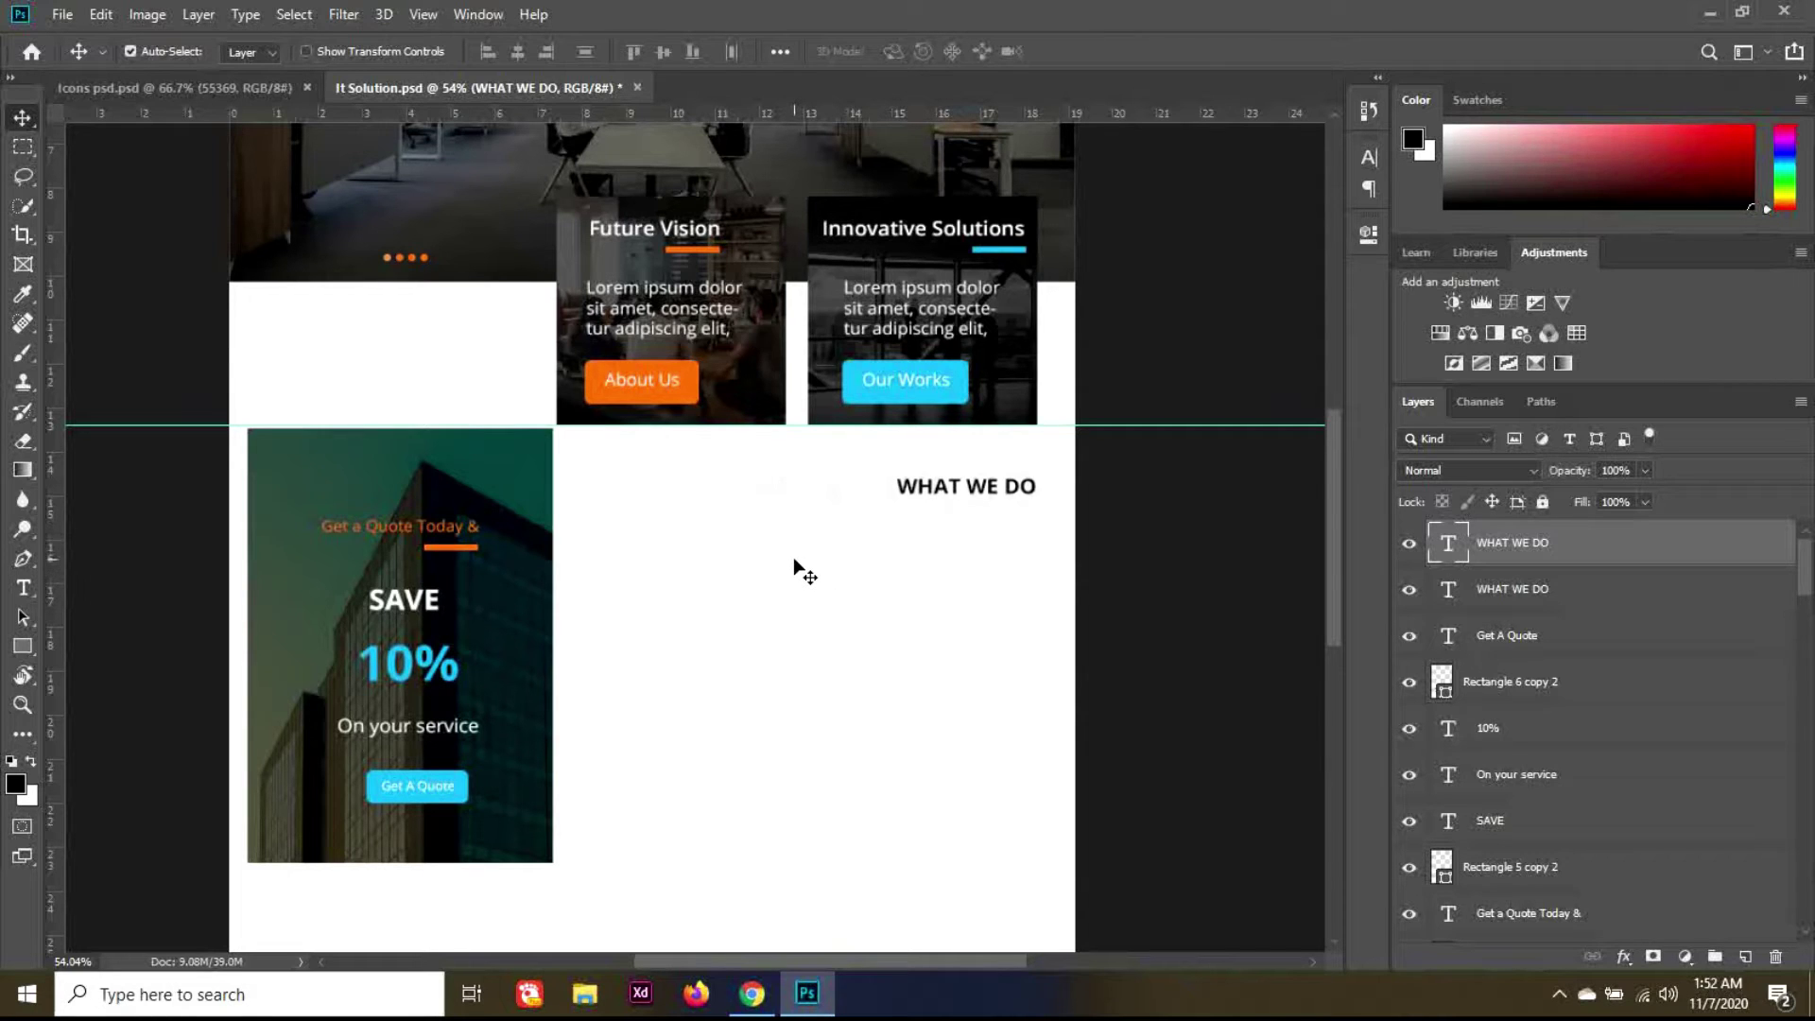
# Step: Add the text "Web Design" in the white area beside the quote card, below the section heading
pyautogui.press('t')
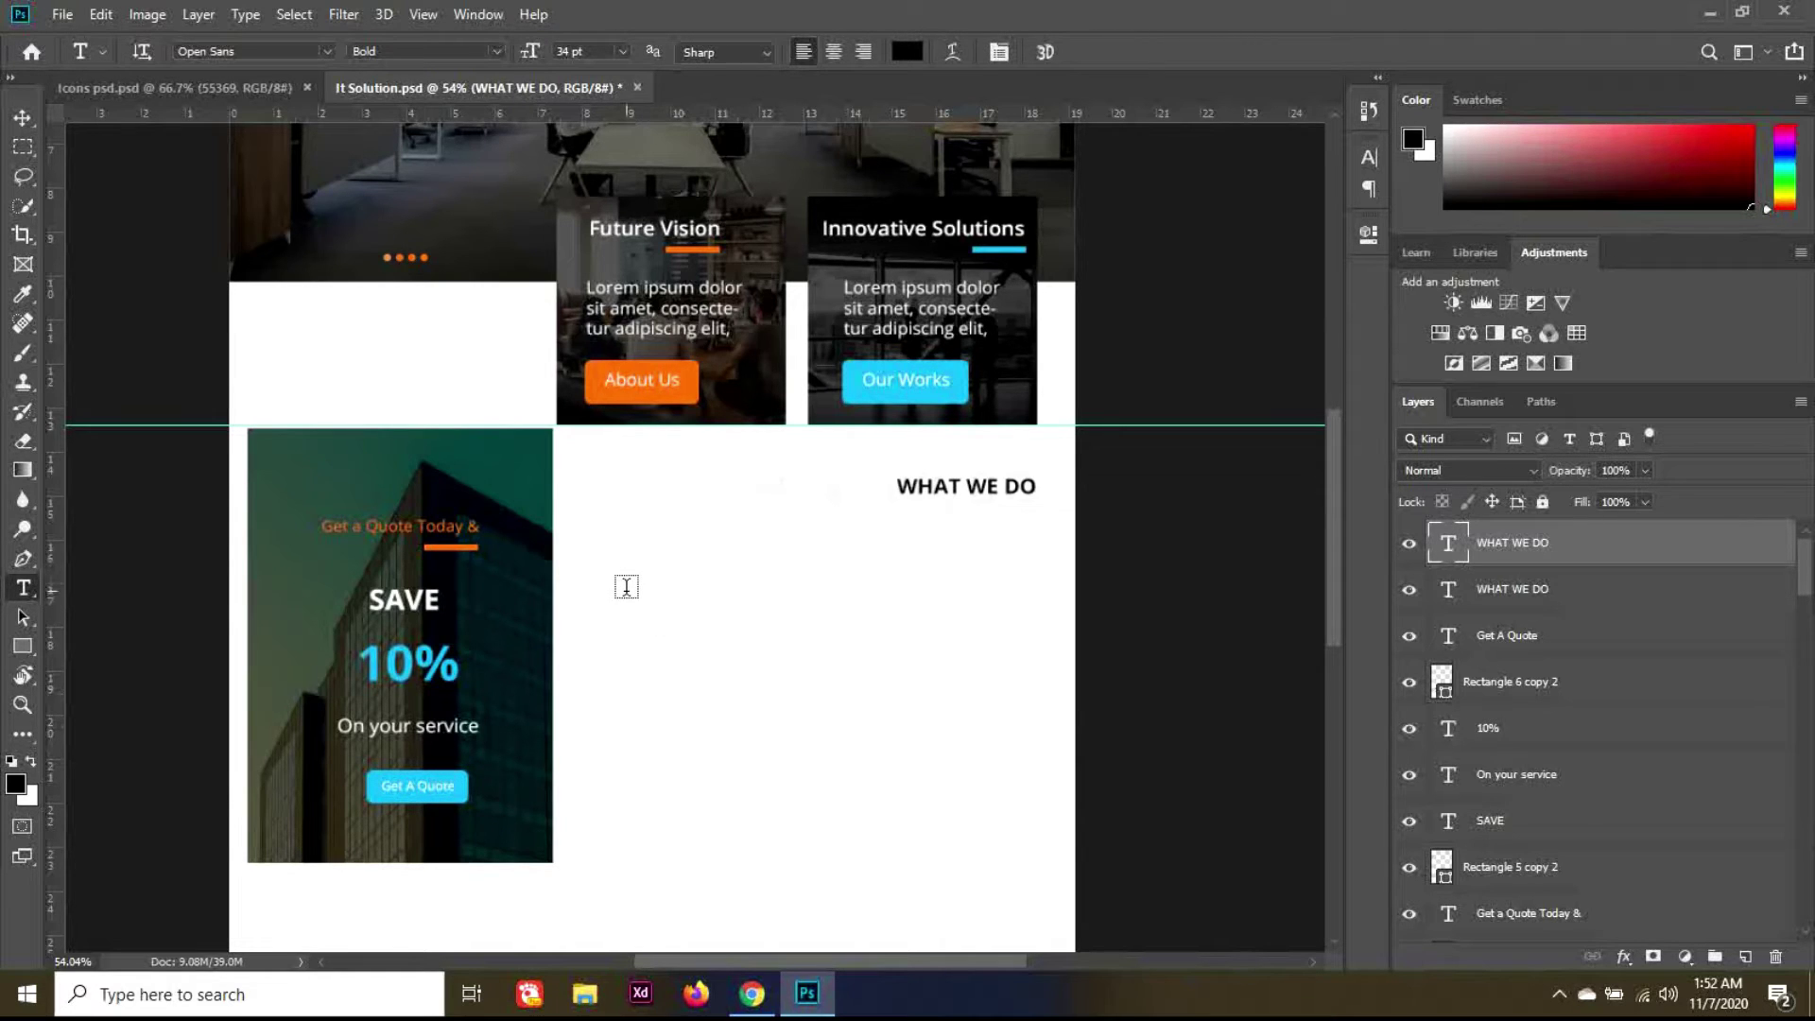
pyautogui.click(629, 588)
pyautogui.write('WE')
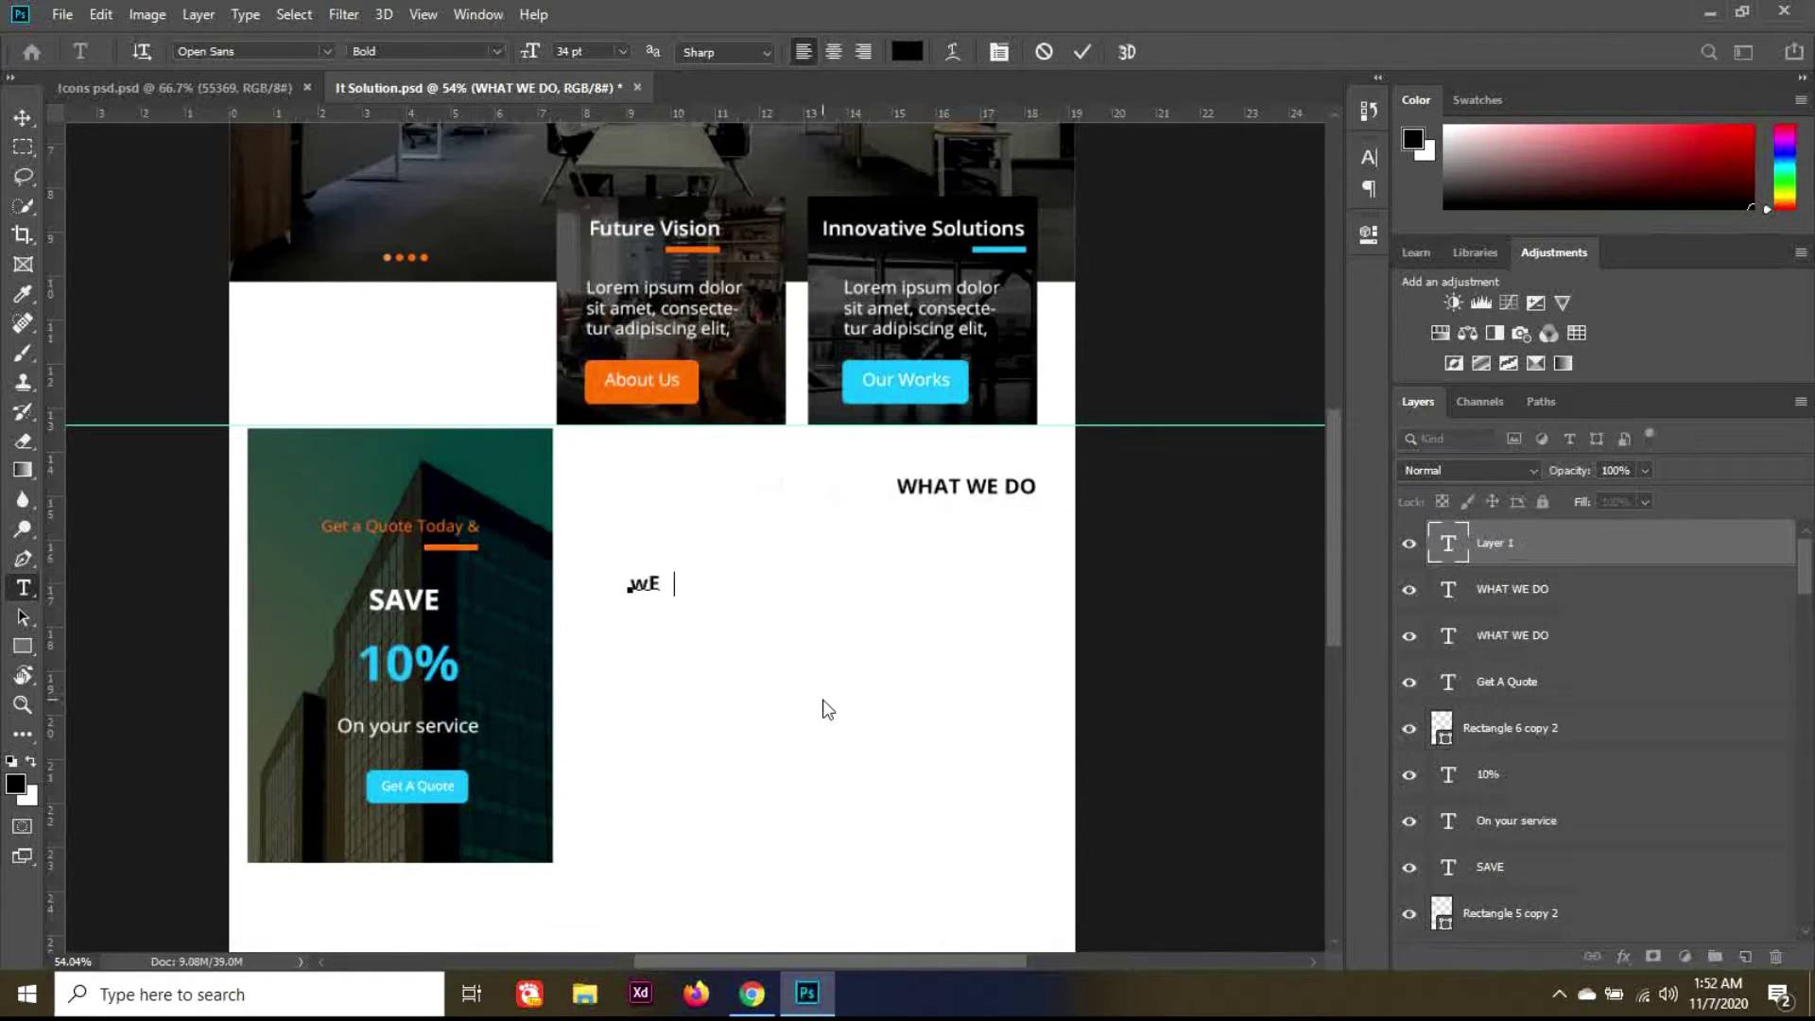
pyautogui.press('Delete')
pyautogui.press('Delete')
pyautogui.press('Delete')
pyautogui.write('Web DEs')
pyautogui.write('sign')
# Step: Set the "Web Design" text to SemiBold and 28 pt
pyautogui.hotkey('ctrl', 'a')
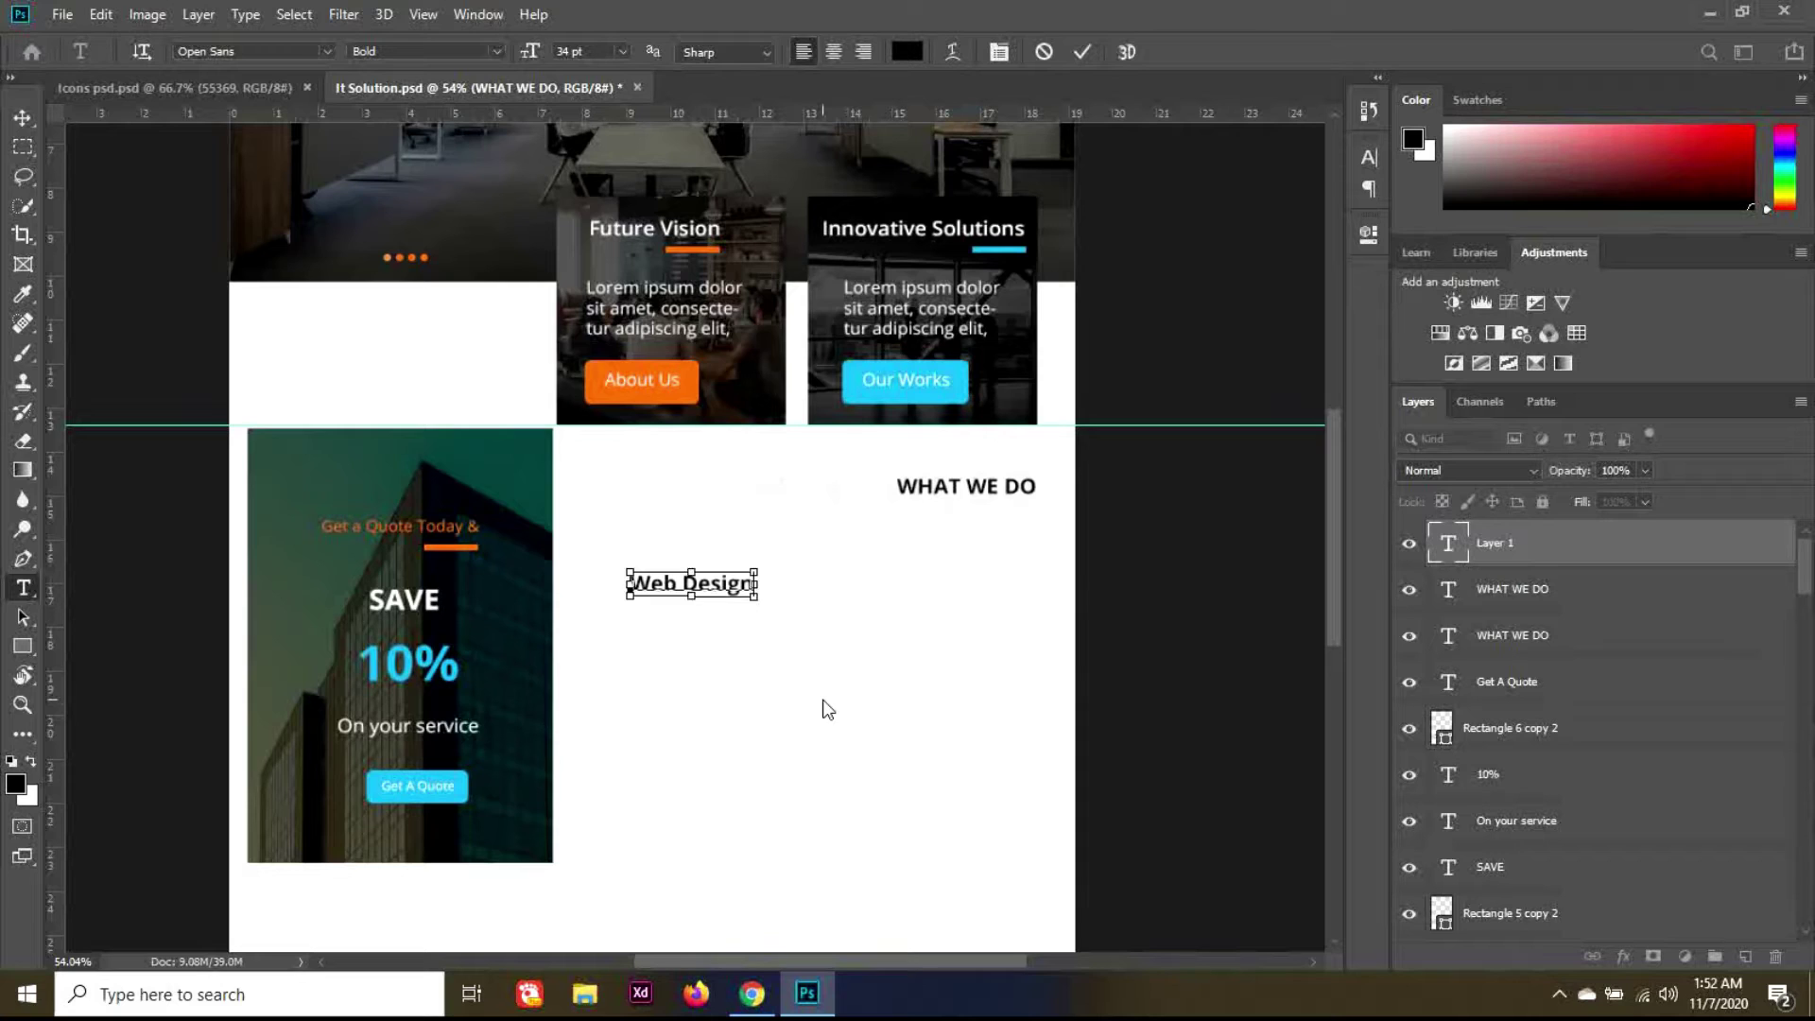
pyautogui.click(458, 60)
pyautogui.press('Up')
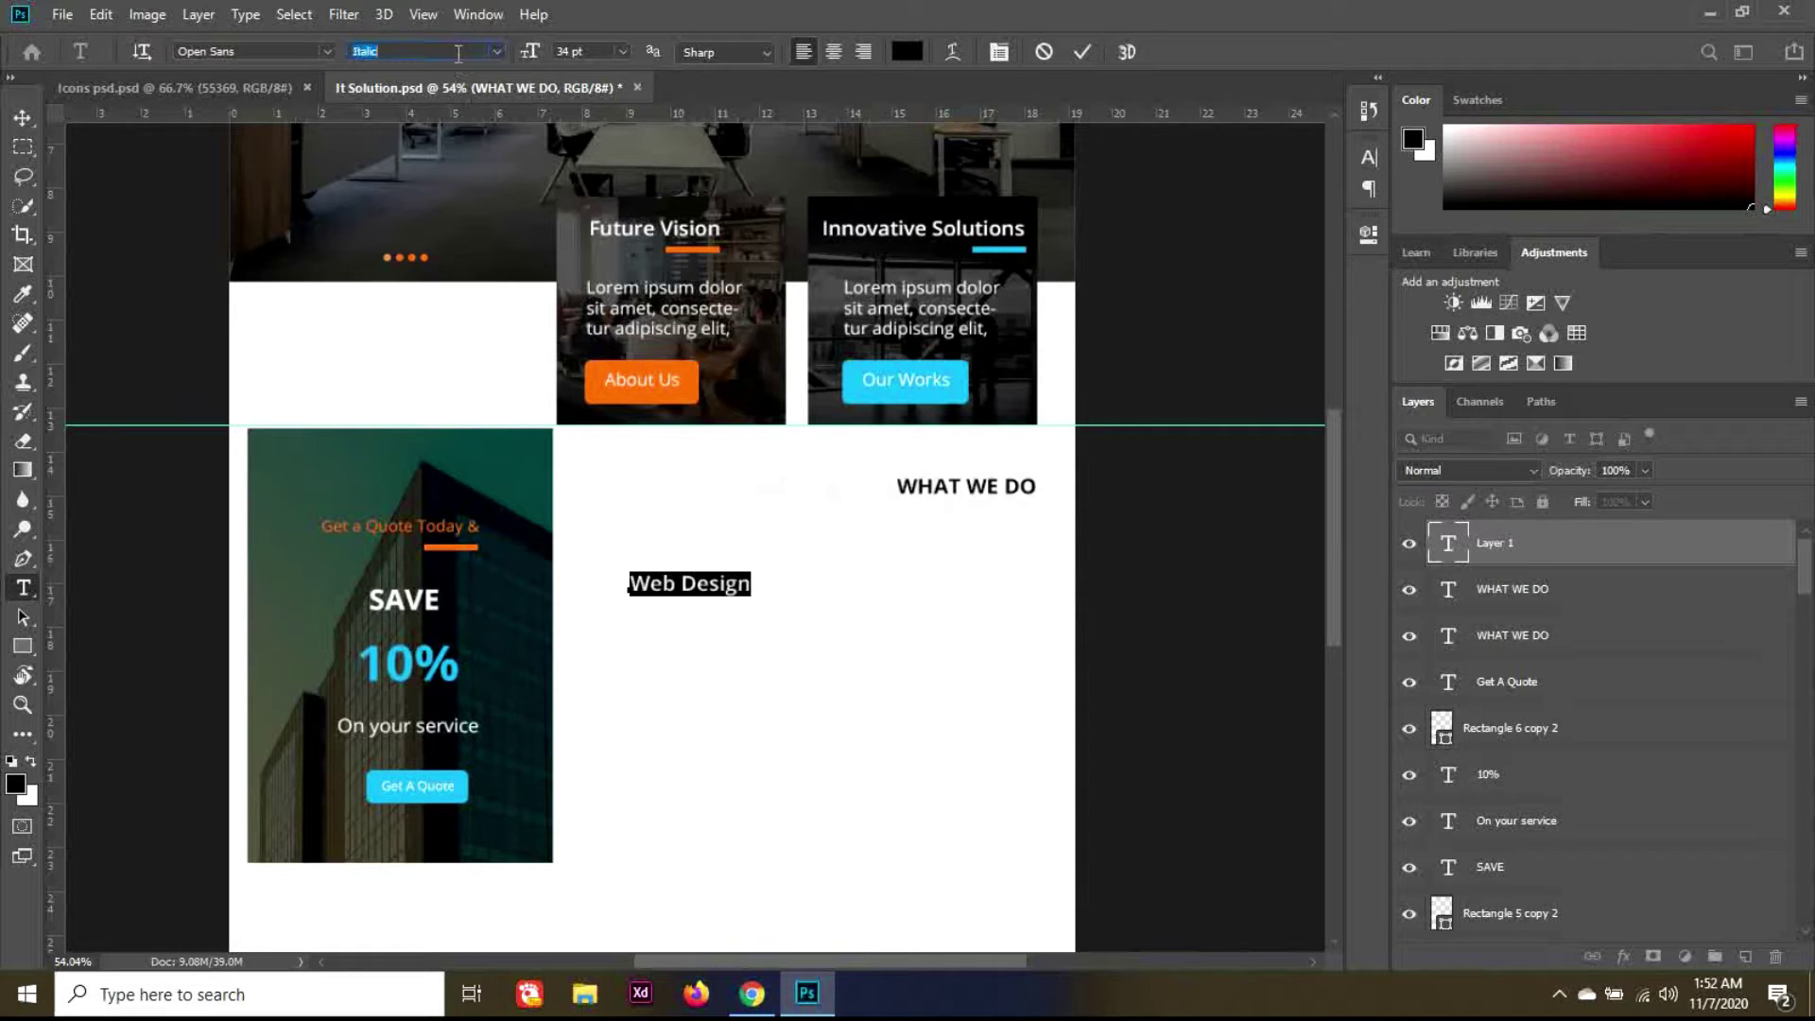
pyautogui.press('Down')
pyautogui.click(563, 53)
pyautogui.press('Down')
pyautogui.press('Down')
pyautogui.press('Down')
pyautogui.press('Down')
pyautogui.press('Down')
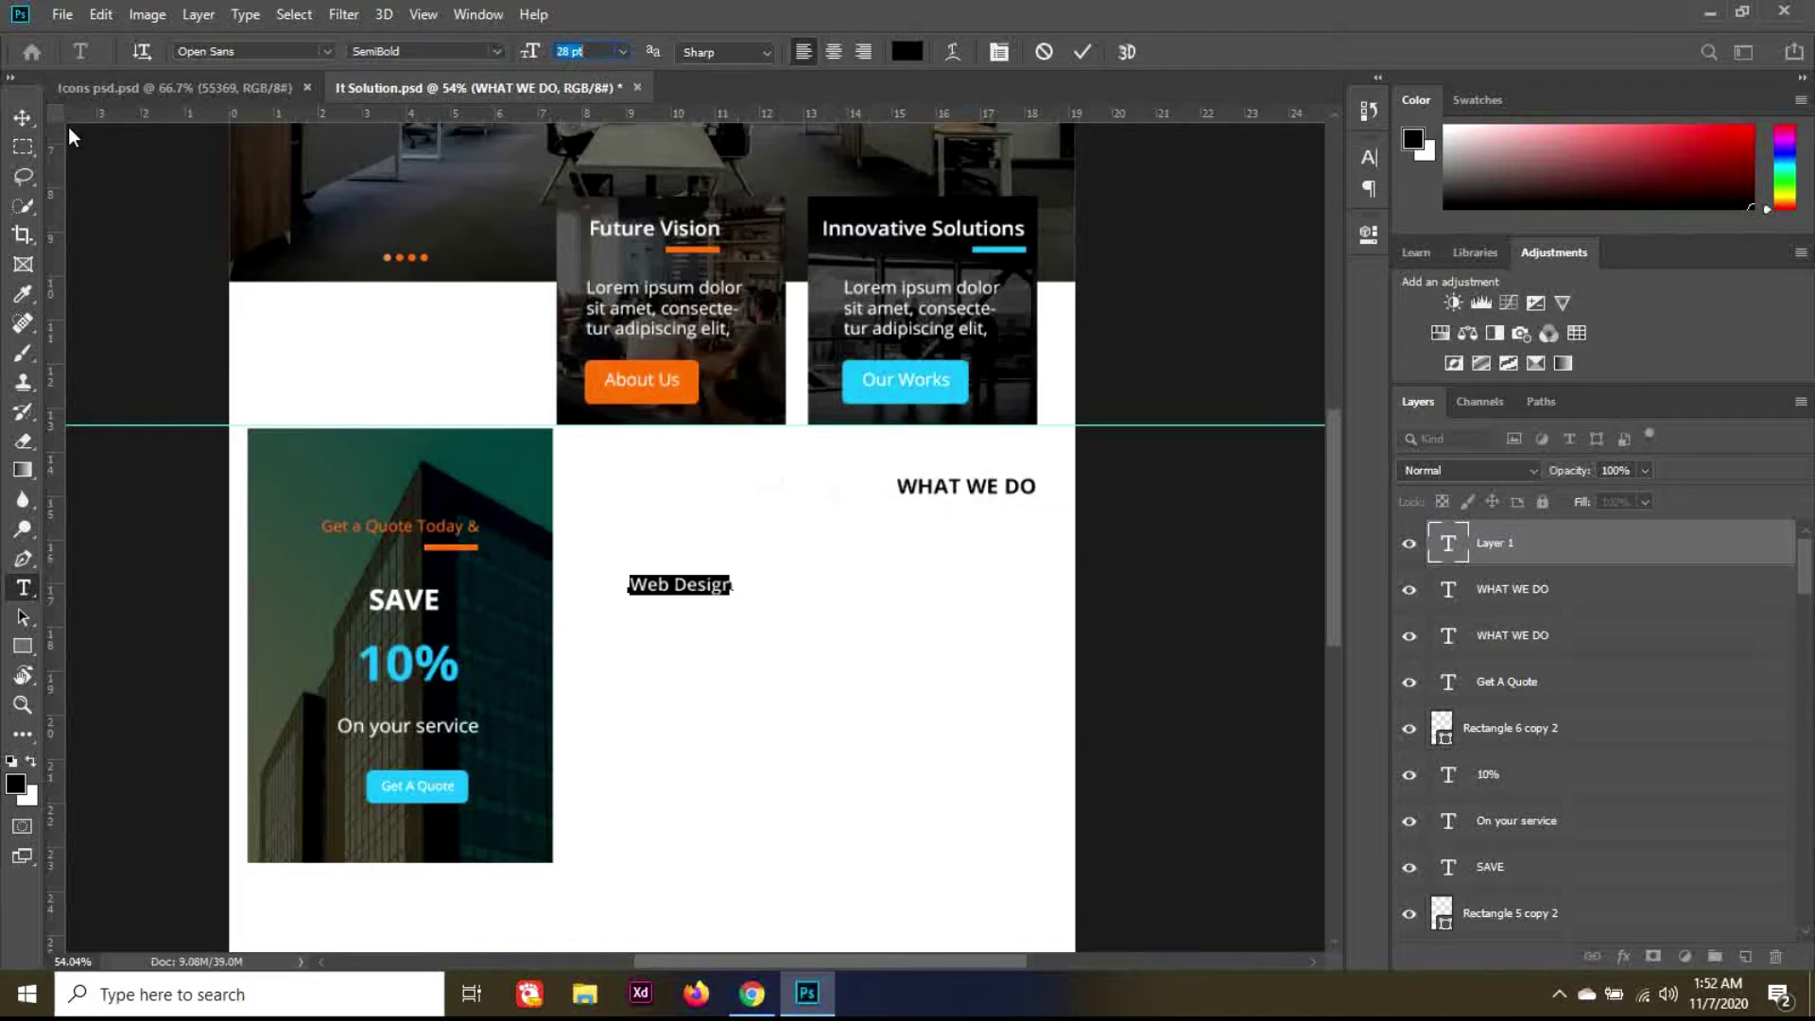
pyautogui.click(23, 118)
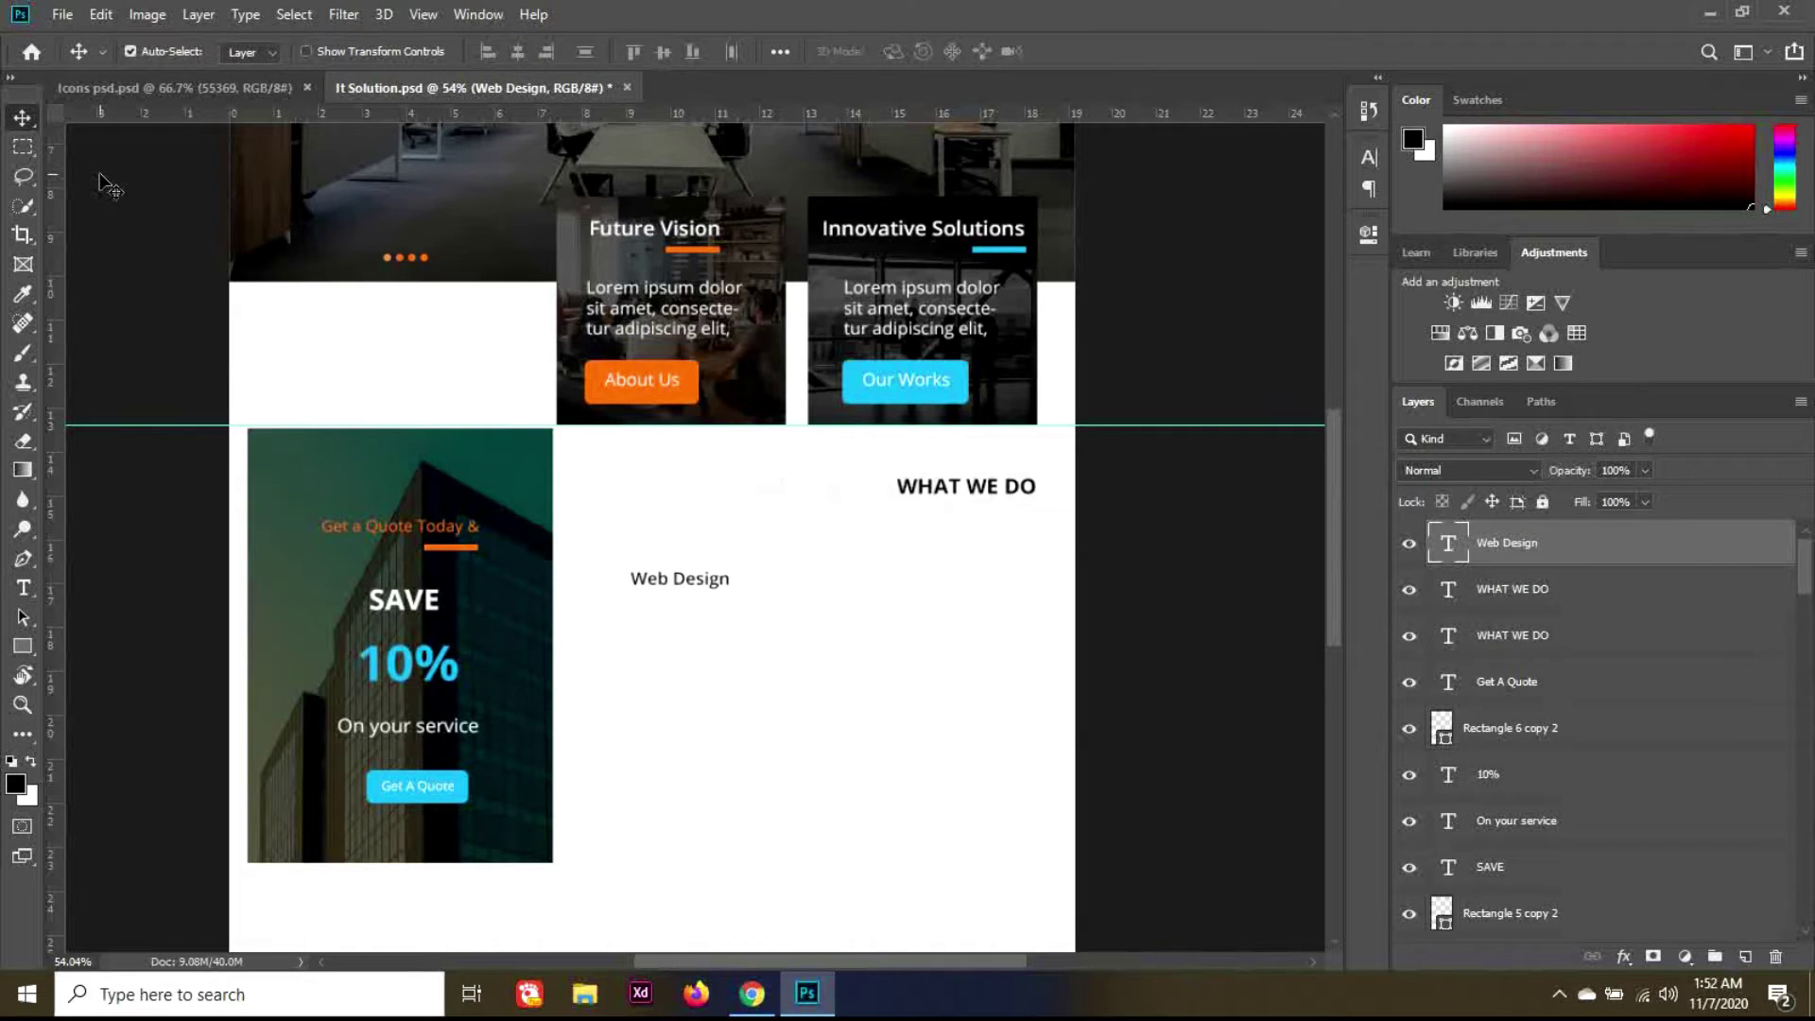
# Step: Shift the "Web Design" text right until its end lines up with the right edge of the "Future Vision" card
pyautogui.hotkey('shift', 'Right')
pyautogui.hotkey('shift', 'Right')
pyautogui.hotkey('shift', 'Right')
pyautogui.hotkey('shift', 'Right')
pyautogui.hotkey('shift', 'Right')
pyautogui.hotkey('shift', 'Right')
pyautogui.hotkey('shift', 'Right')
pyautogui.hotkey('shift', 'Right')
pyautogui.hotkey('shift', 'Right')
pyautogui.hotkey('shift', 'Right')
pyautogui.hotkey('shift', 'Right')
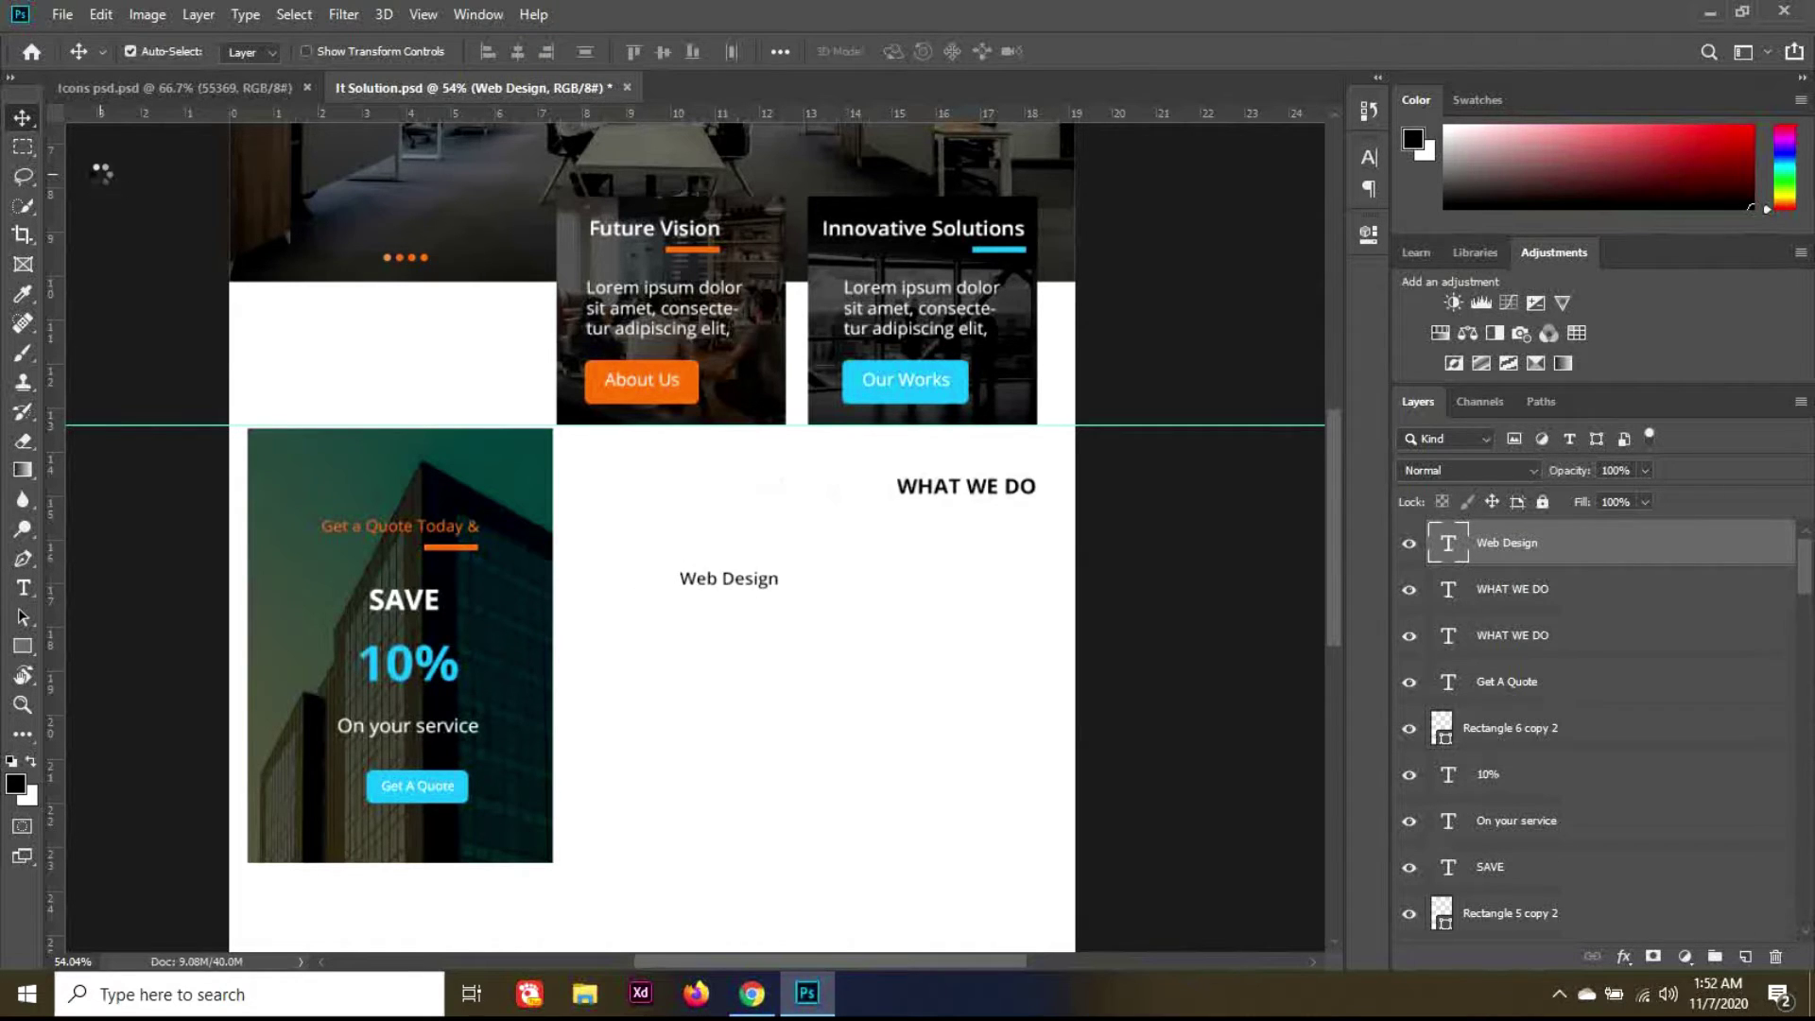
pyautogui.hotkey('shift', 'Down')
pyautogui.hotkey('shift', 'Up')
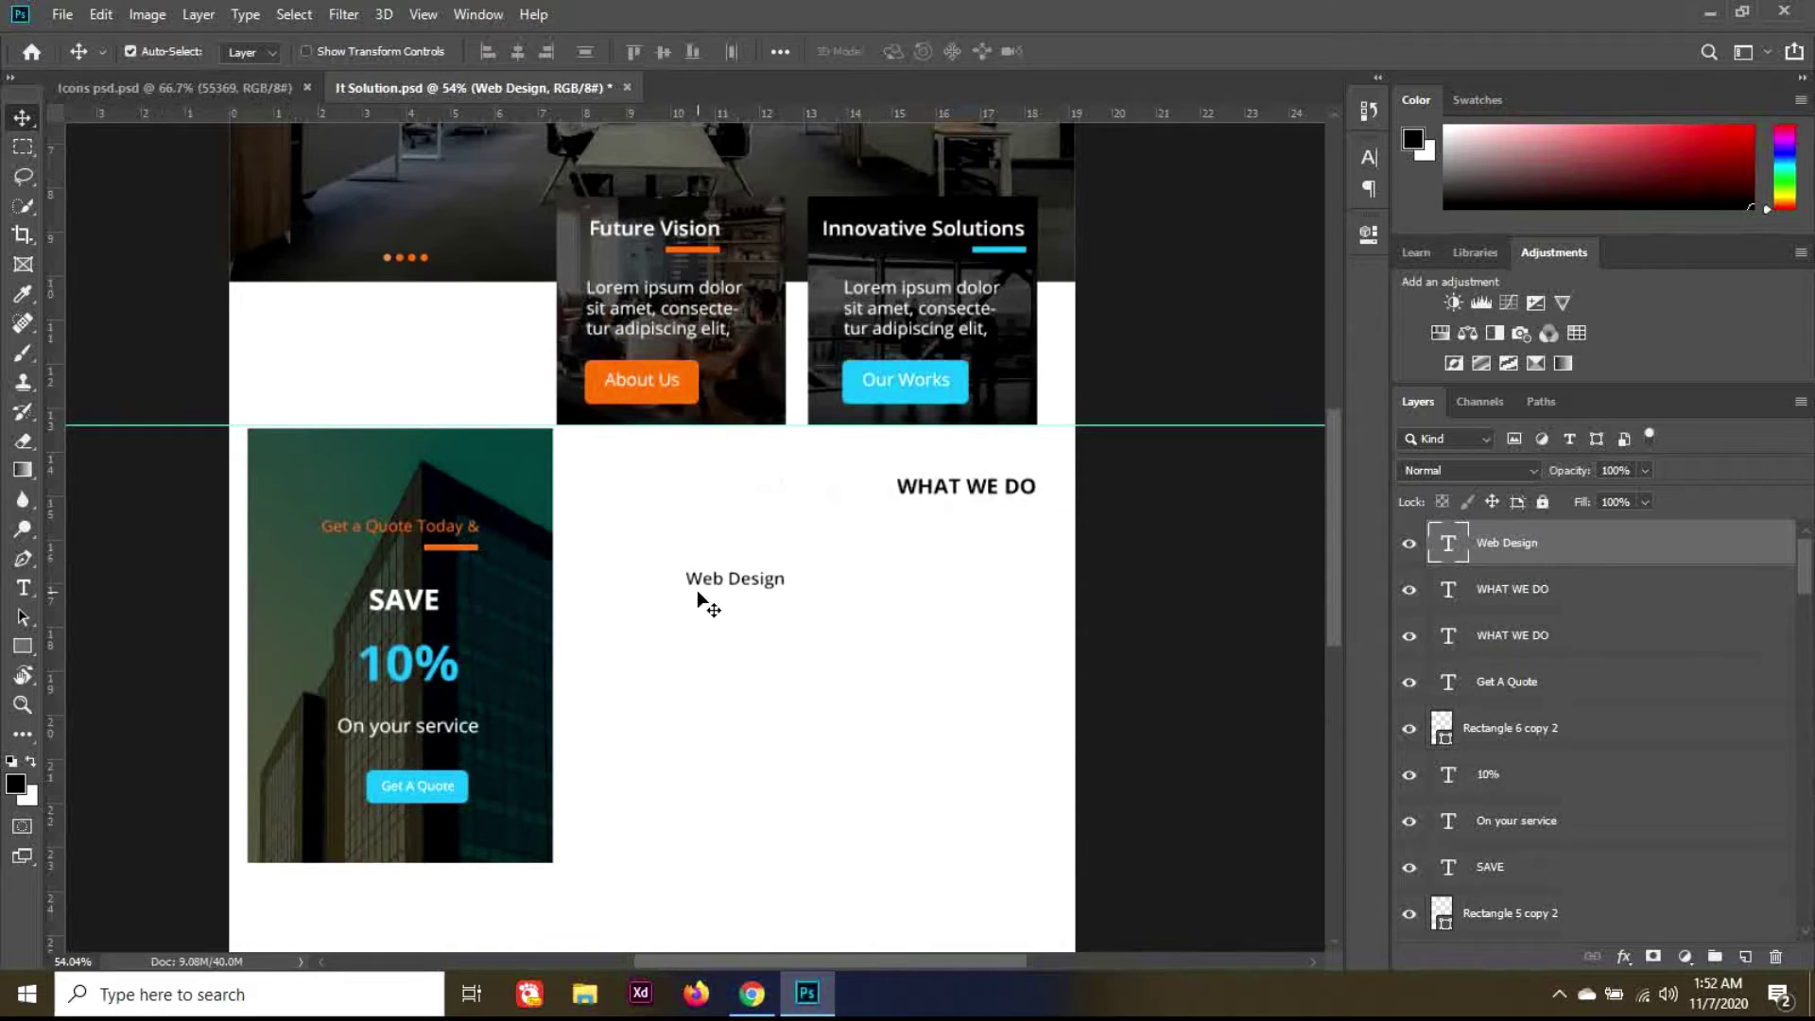
pyautogui.moveTo(733, 588); pyautogui.dragTo(749, 599)
pyautogui.hotkey('shift', 'Down')
pyautogui.hotkey('shift', 'Down')
pyautogui.hotkey('shift', 'Down')
pyautogui.hotkey('shift', 'Down')
pyautogui.hotkey('shift', 'Down')
pyautogui.hotkey('shift', 'Down')
pyautogui.hotkey('shift', 'Down')
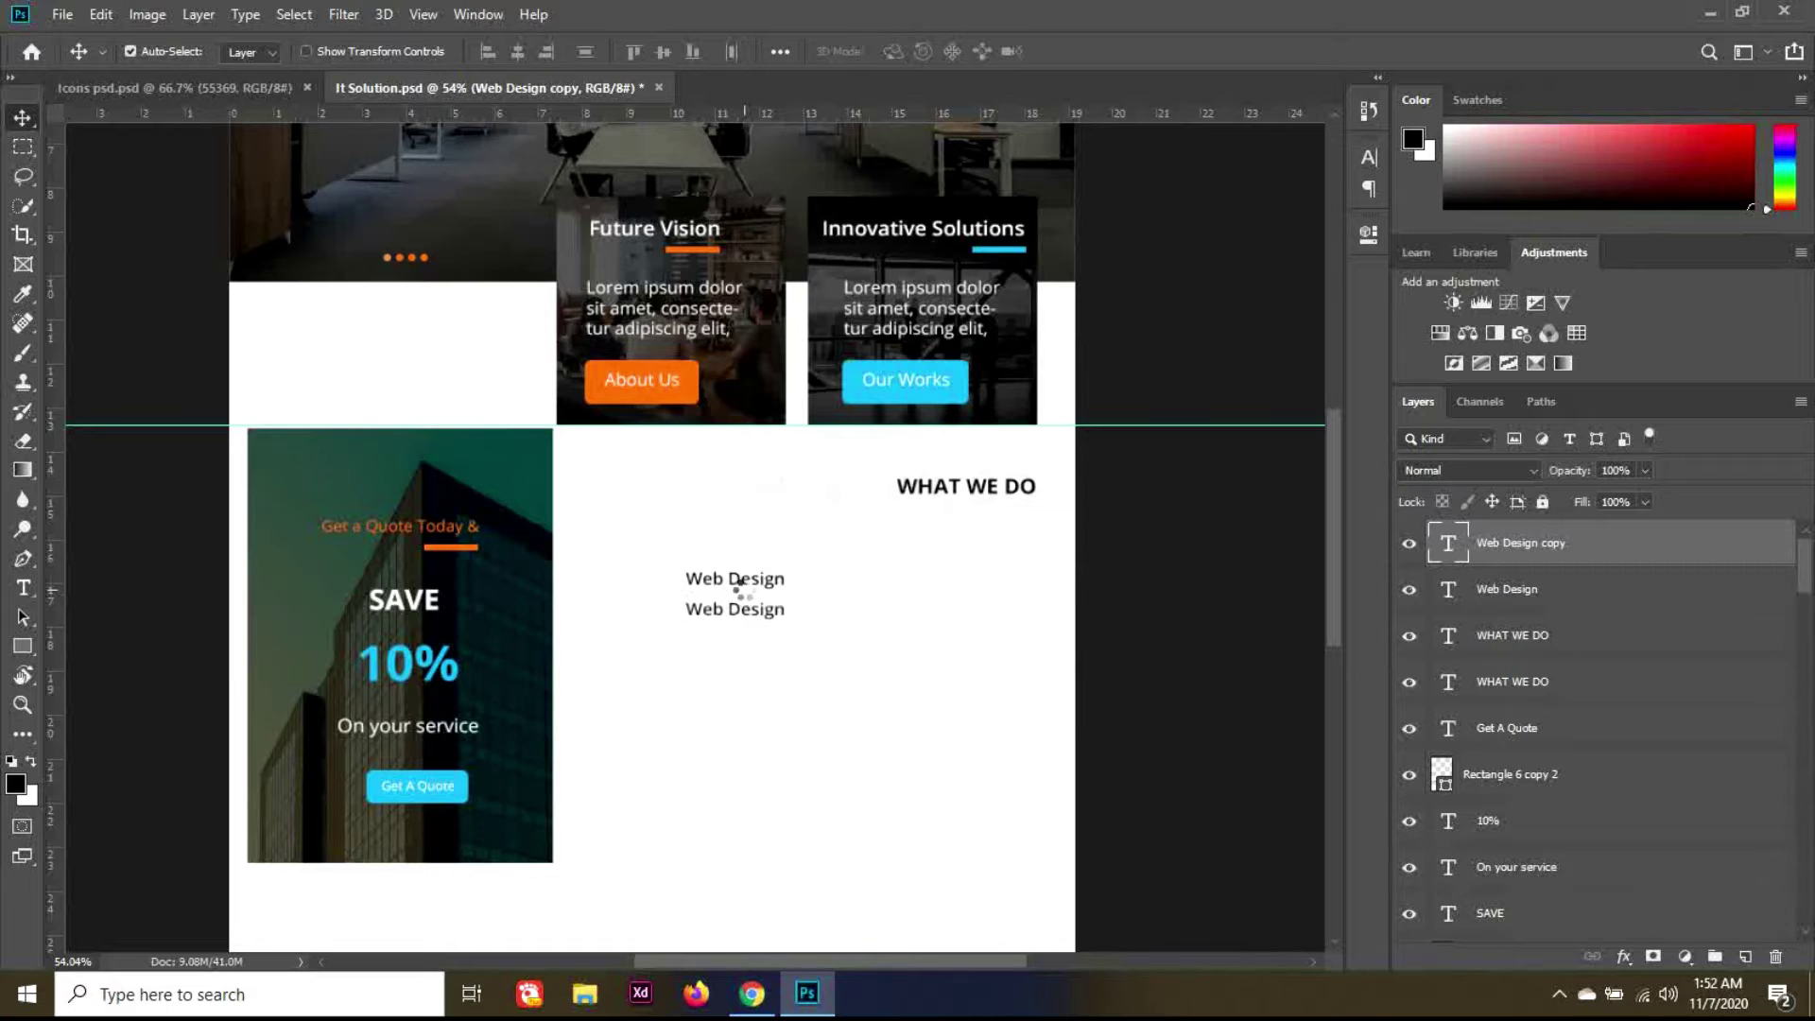
pyautogui.press('t')
pyautogui.click(750, 616)
pyautogui.hotkey('ctrl', 'a')
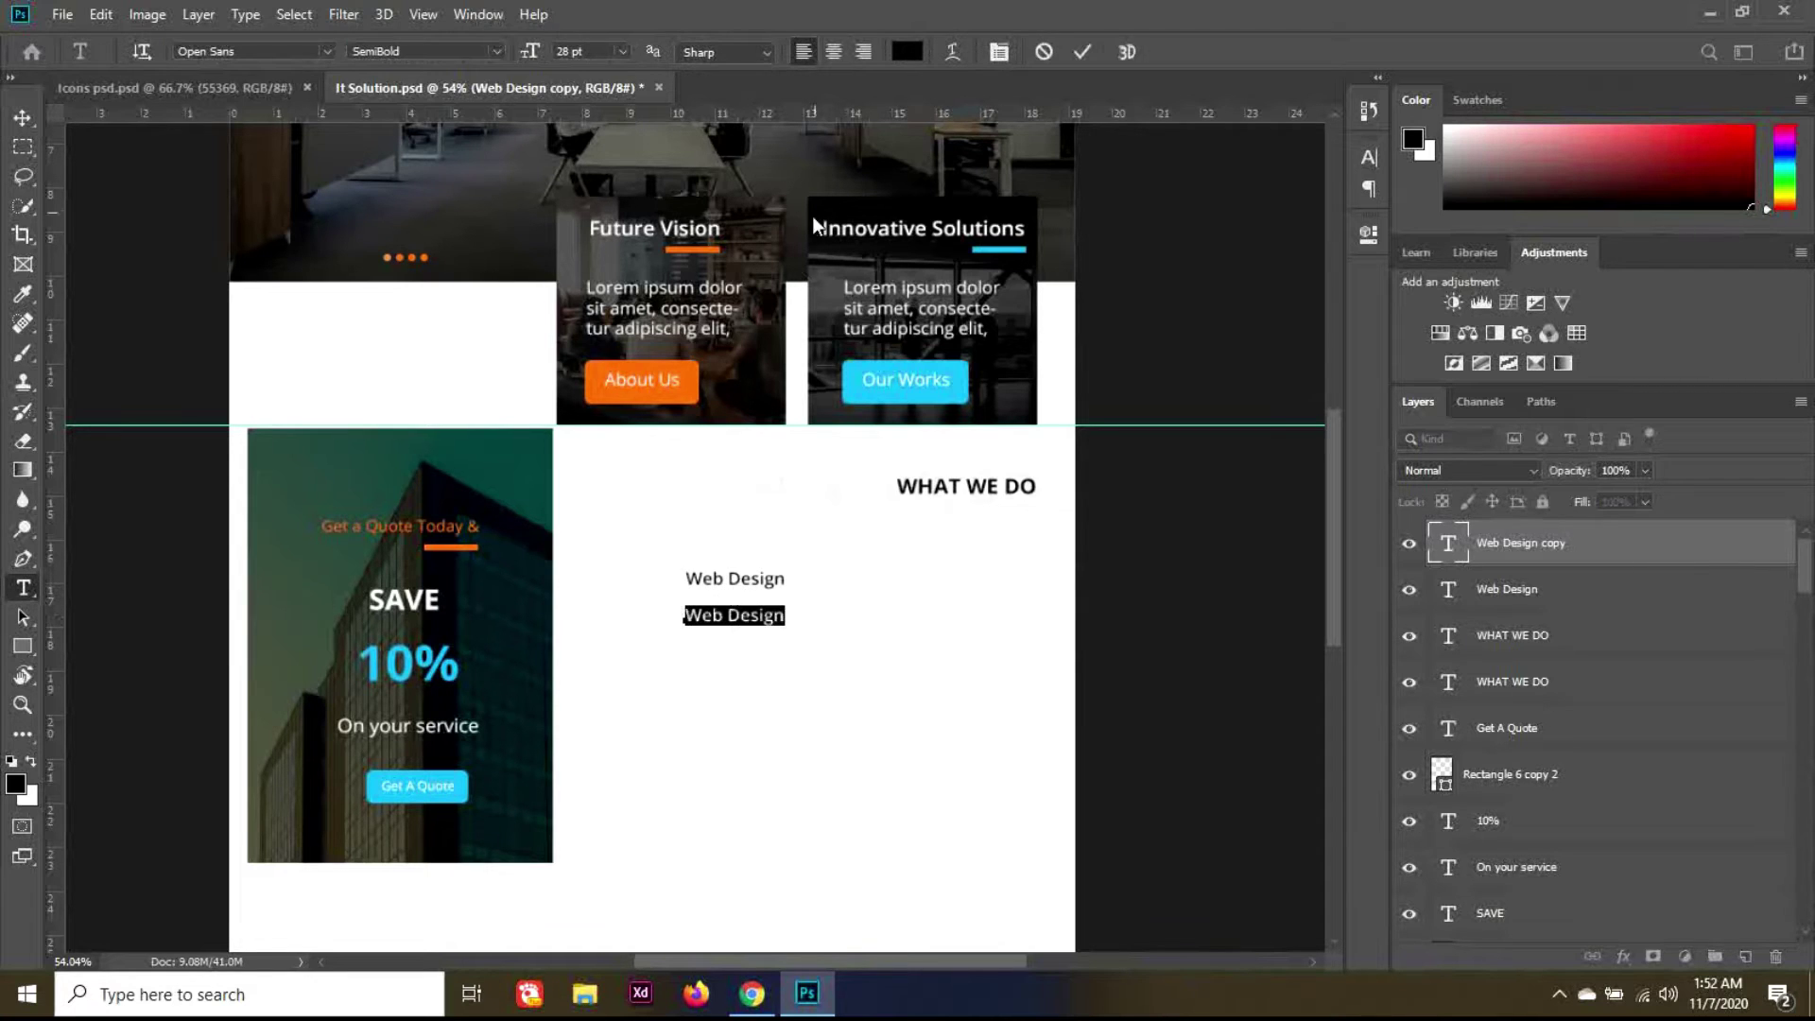
pyautogui.click(830, 52)
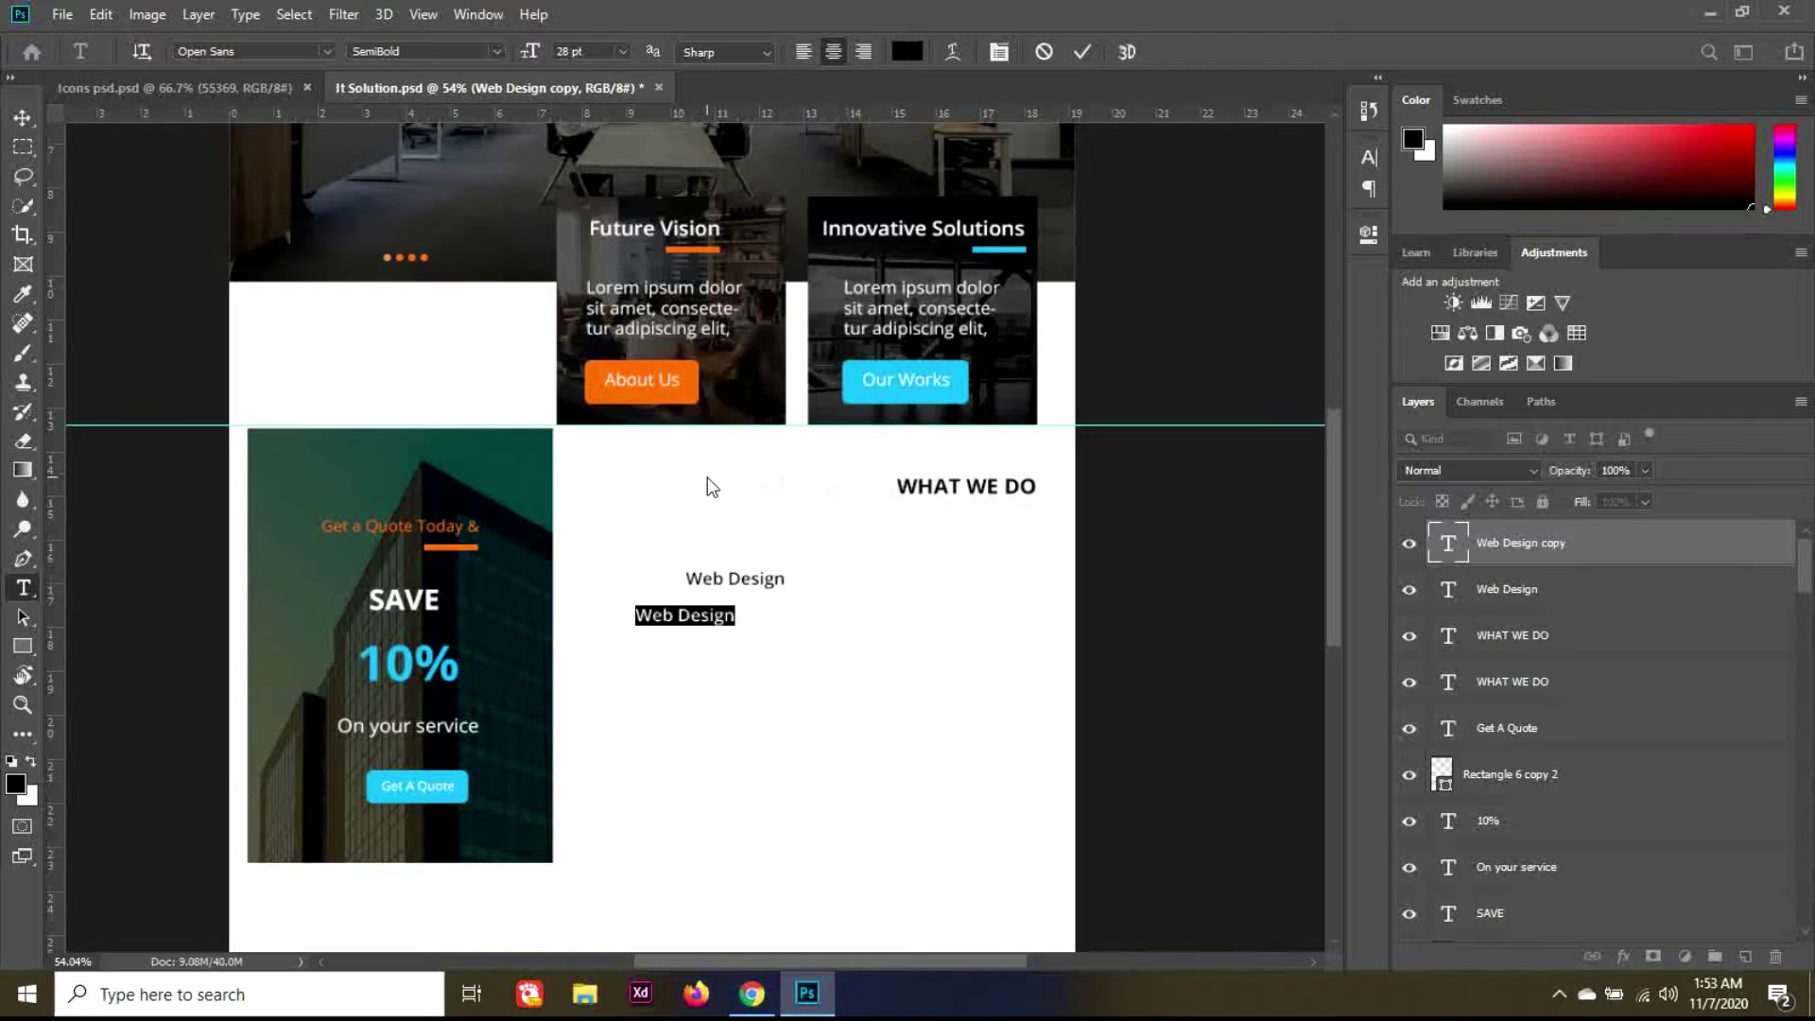
pyautogui.click(1084, 55)
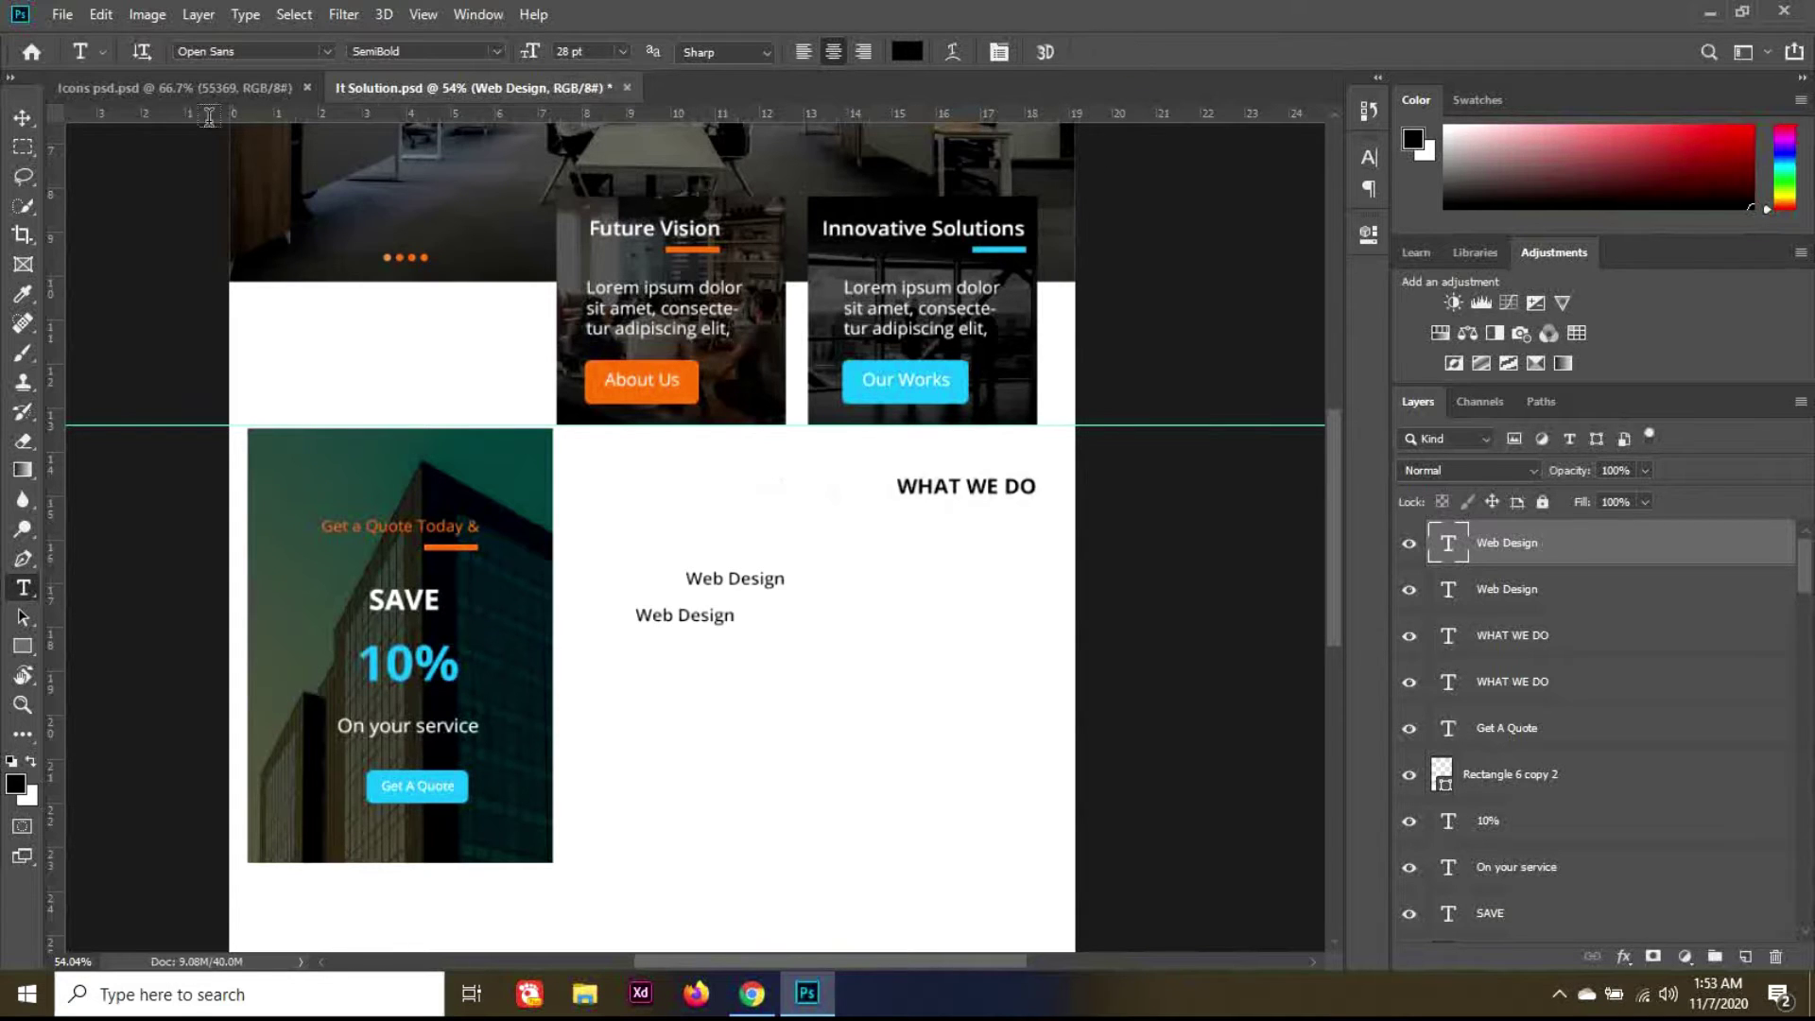
pyautogui.press('Delete')
# Step: Add a lorem ipsum paragraph text box below "Web Design" and set its text to 22 pt
pyautogui.moveTo(642, 622); pyautogui.dragTo(740, 681)
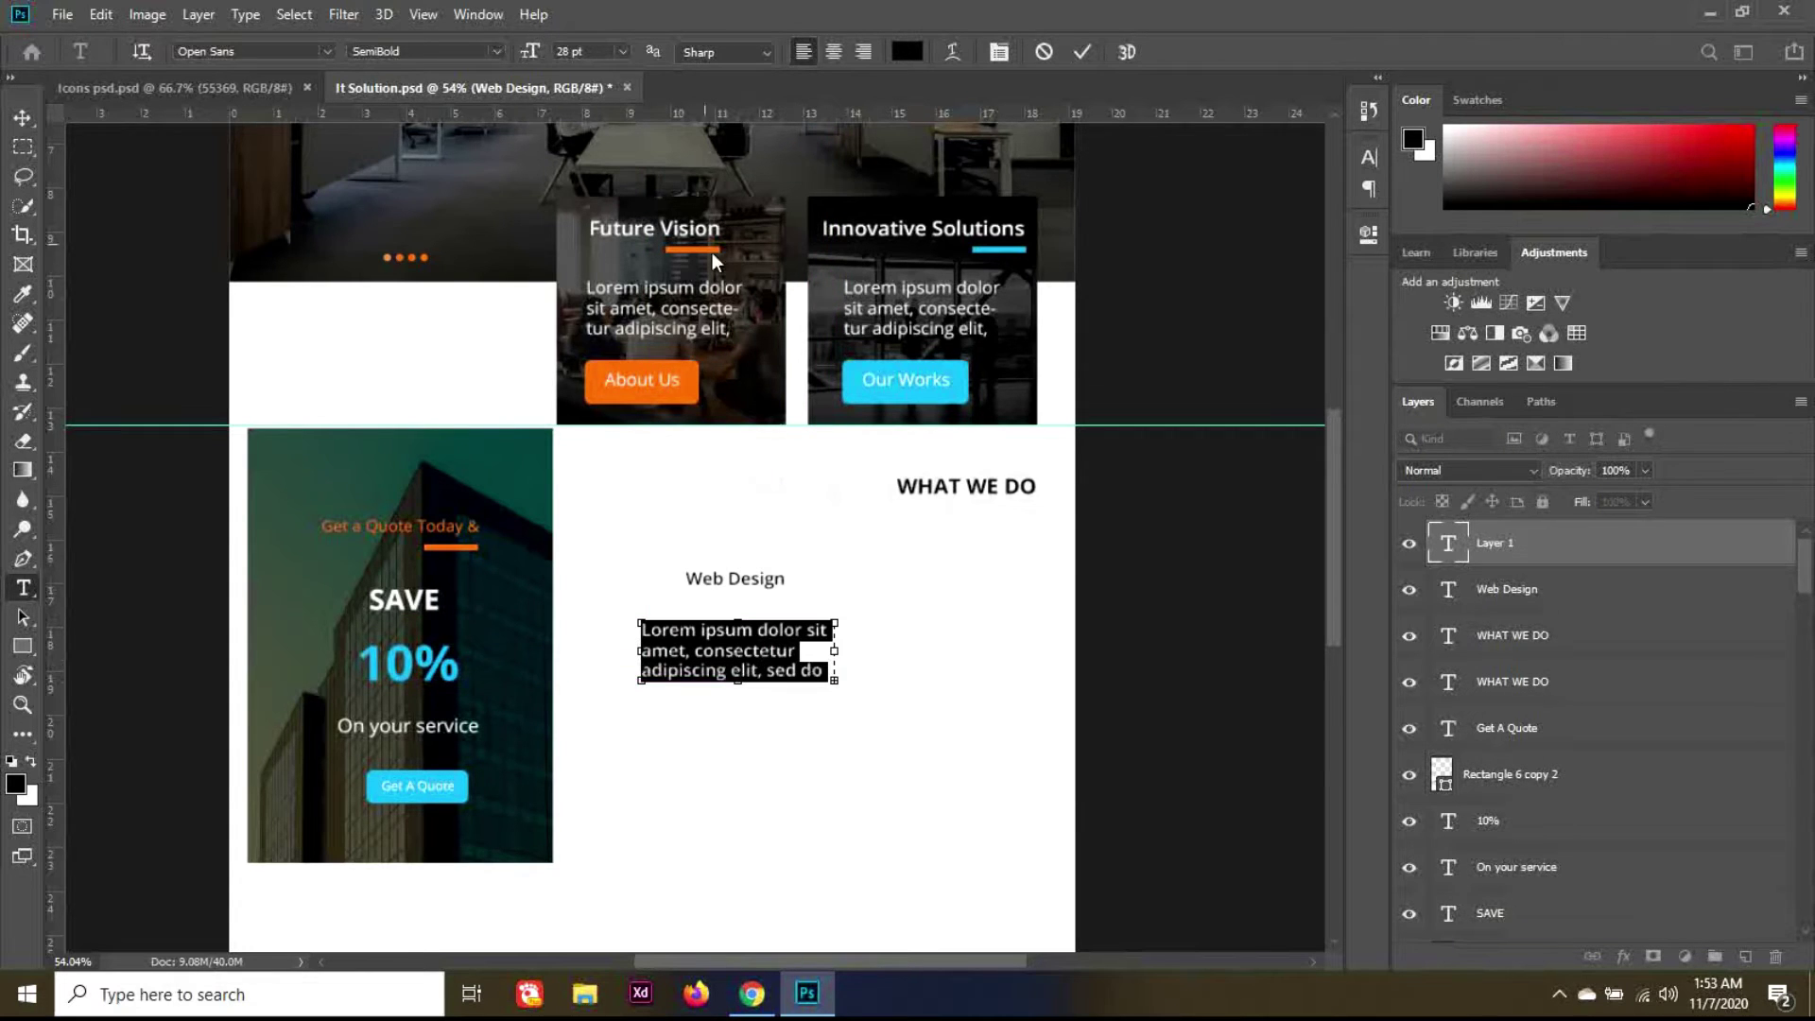
pyautogui.click(588, 59)
pyautogui.press('Down')
pyautogui.press('Down')
pyautogui.press('Down')
pyautogui.press('Down')
pyautogui.press('Down')
pyautogui.press('Down')
pyautogui.press('Down')
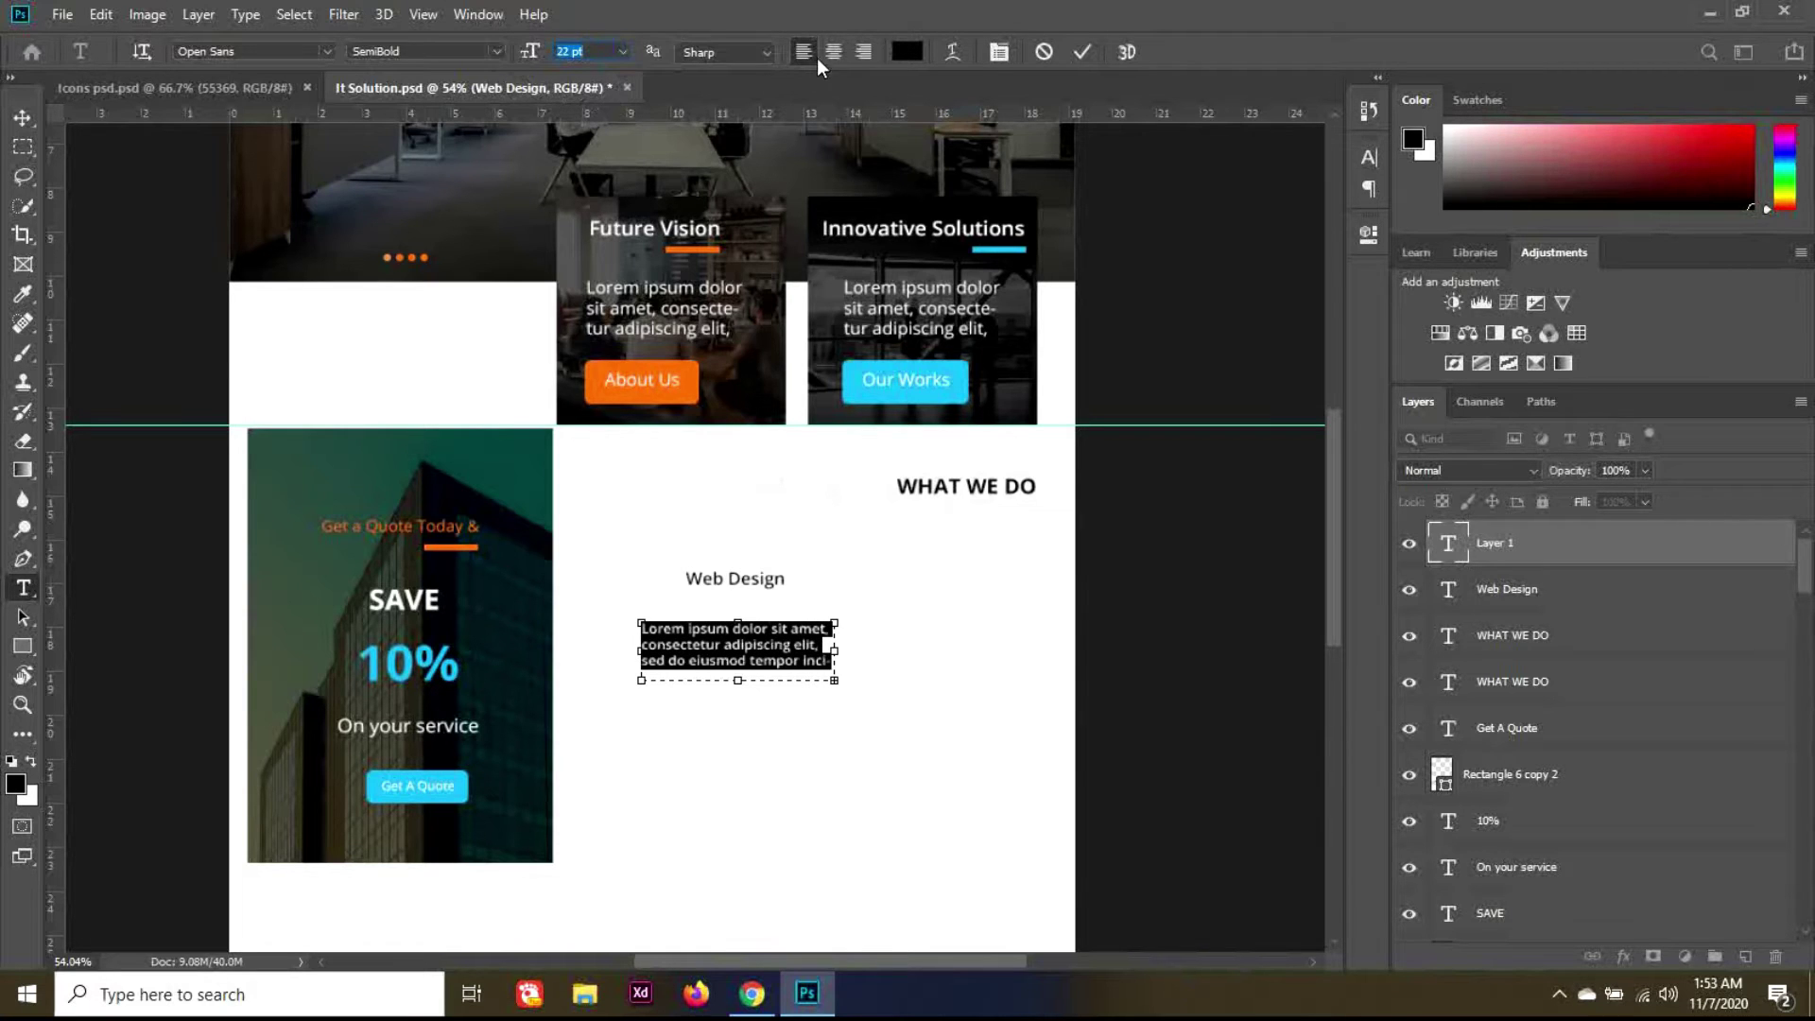
# Step: Centre-align the lorem ipsum paragraph and give it a lighter font style than SemiBold
pyautogui.press('Up')
pyautogui.click(473, 54)
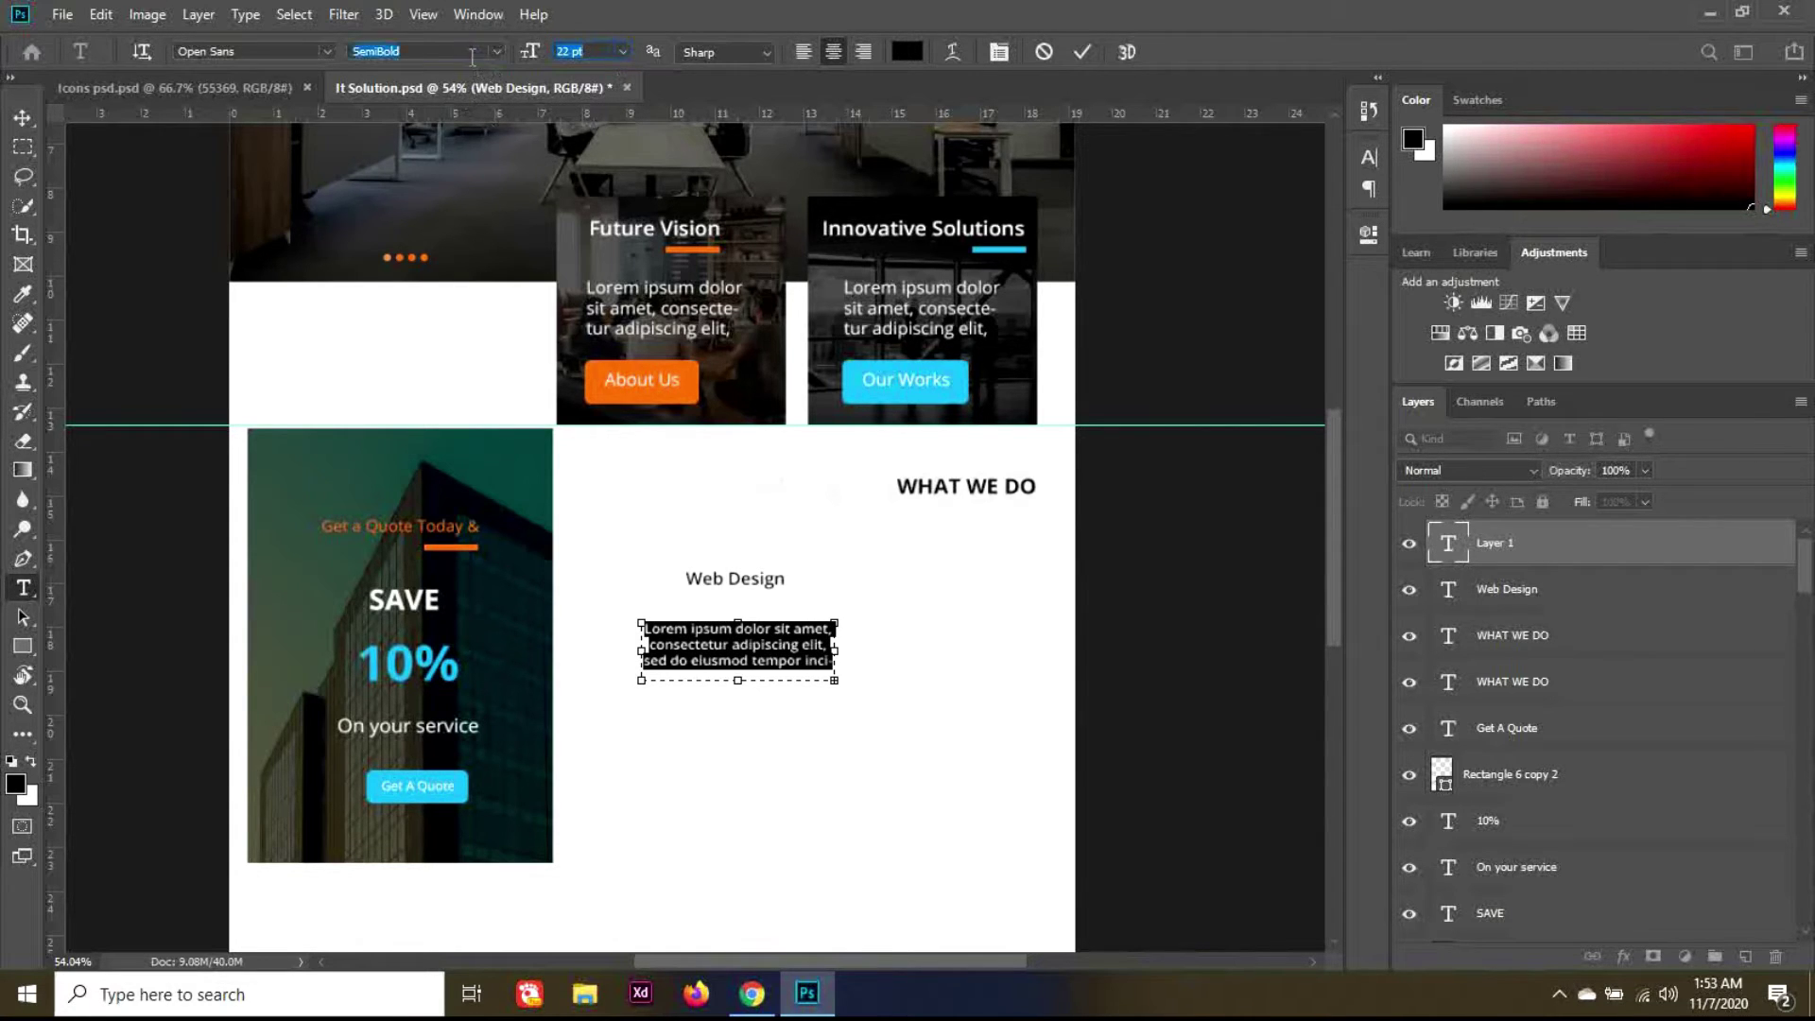
pyautogui.press('Up')
pyautogui.press('Up')
pyautogui.click(23, 117)
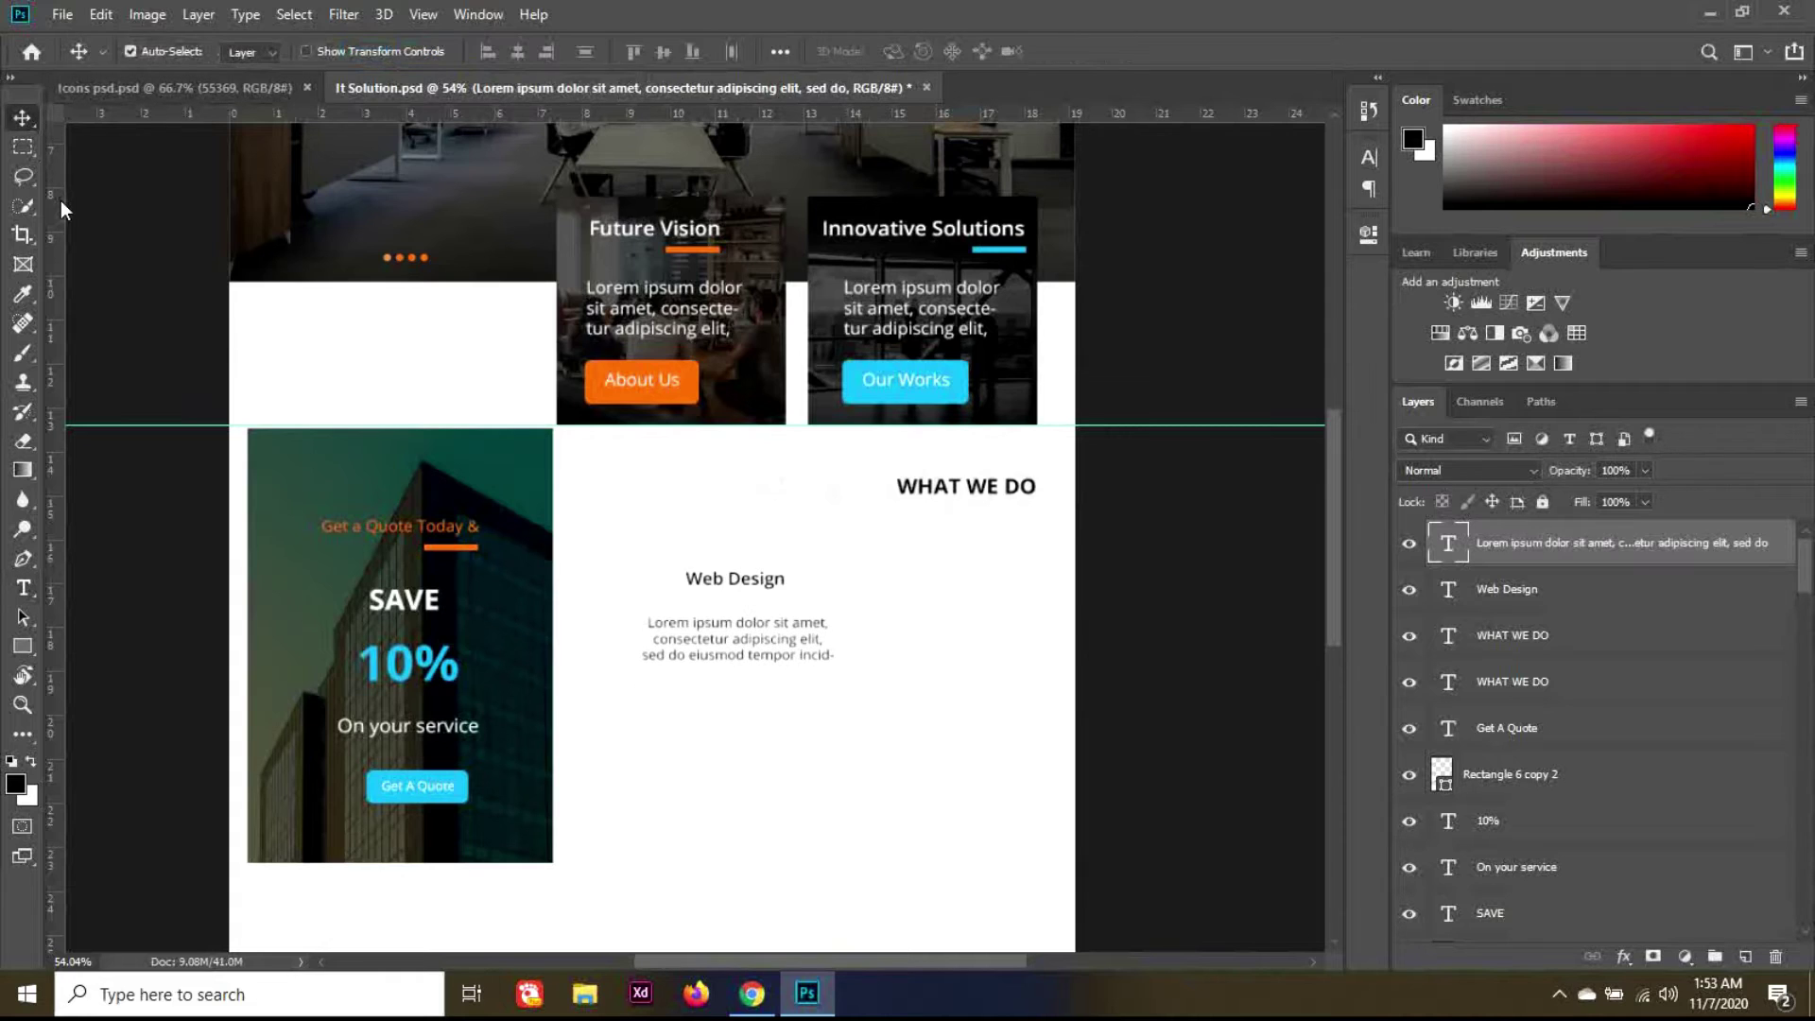
# Step: Nudge the lorem ipsum paragraph slightly right and up so it sits centred beneath the "Web Design" title
pyautogui.press('Right')
pyautogui.press('Right')
pyautogui.press('Right')
pyautogui.press('Right')
pyautogui.press('Right')
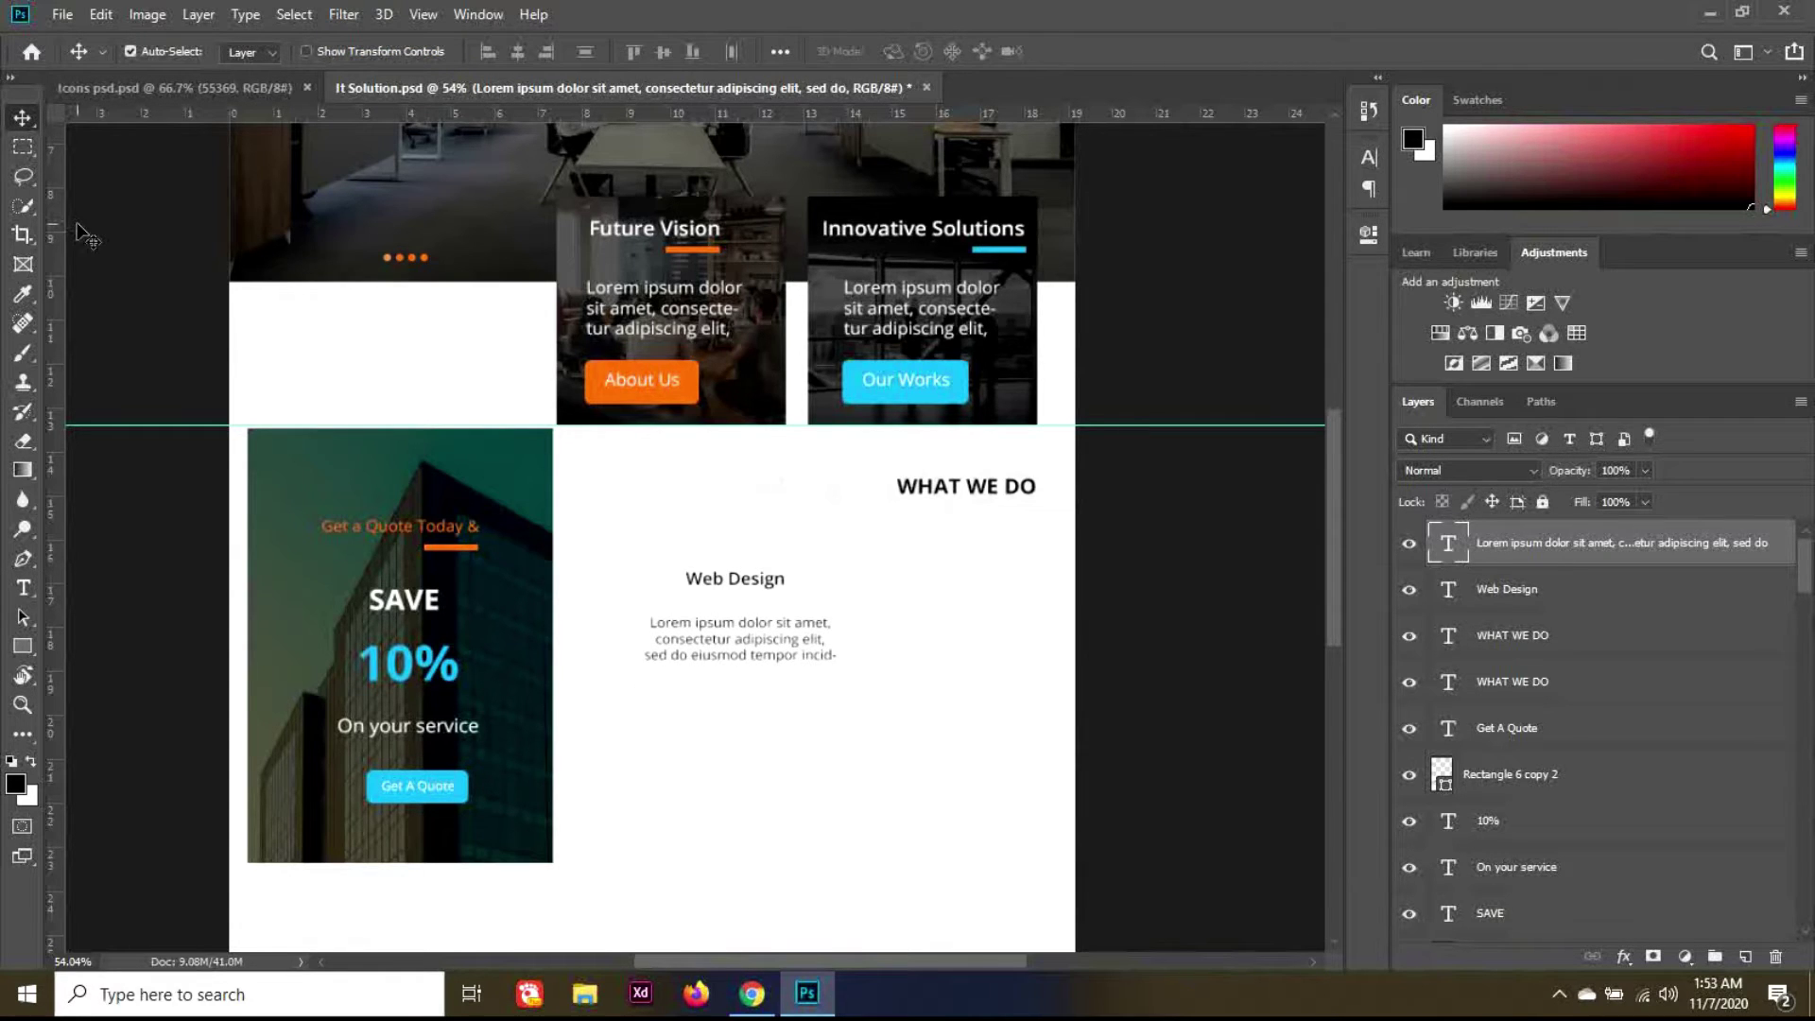
pyautogui.press('Up')
pyautogui.press('Up')
pyautogui.press('Up')
pyautogui.press('Up')
pyautogui.press('Up')
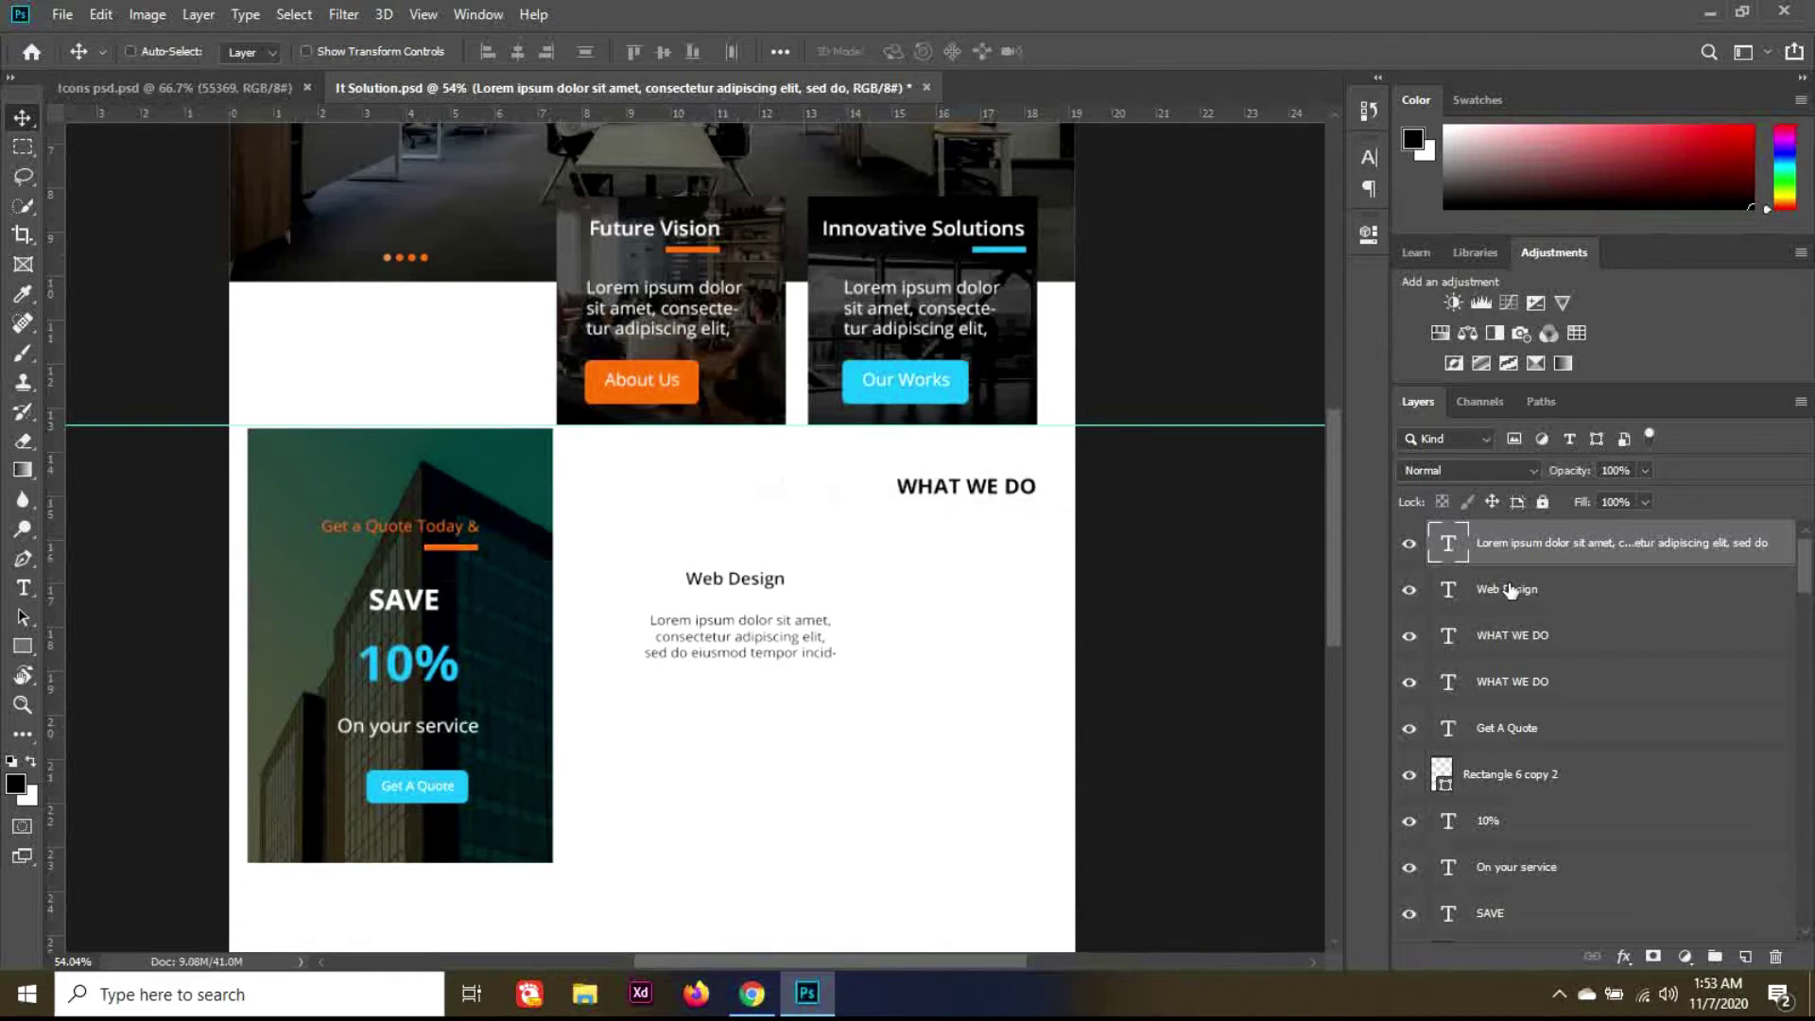
# Step: Shift the "Web Design" title and its paragraph left together, and bring the paragraph slightly closer to the title
pyautogui.keyDown('ctrl'); pyautogui.click(1510, 591); pyautogui.keyUp('ctrl')
pyautogui.hotkey('shift', 'Left')
pyautogui.hotkey('shift', 'Left')
pyautogui.hotkey('shift', 'Left')
pyautogui.hotkey('shift', 'Left')
pyautogui.hotkey('shift', 'Left')
pyautogui.hotkey('shift', 'Left')
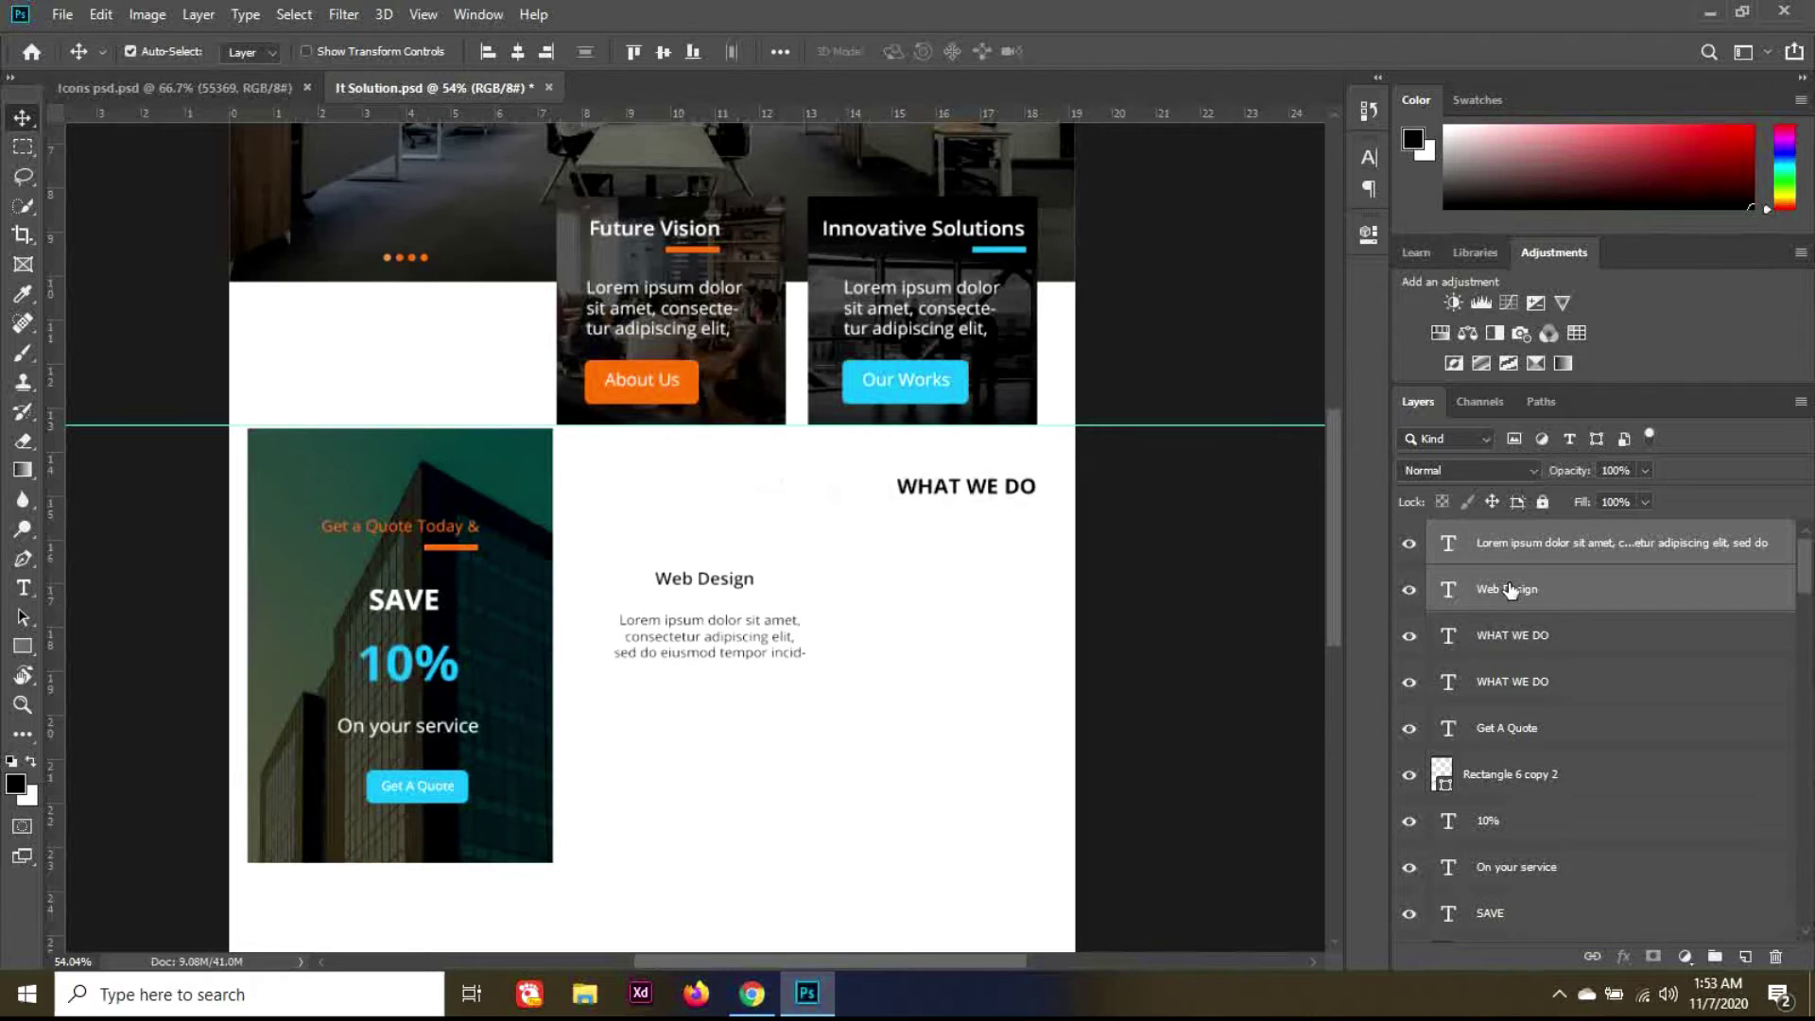
pyautogui.scroll(2, 696, 724)
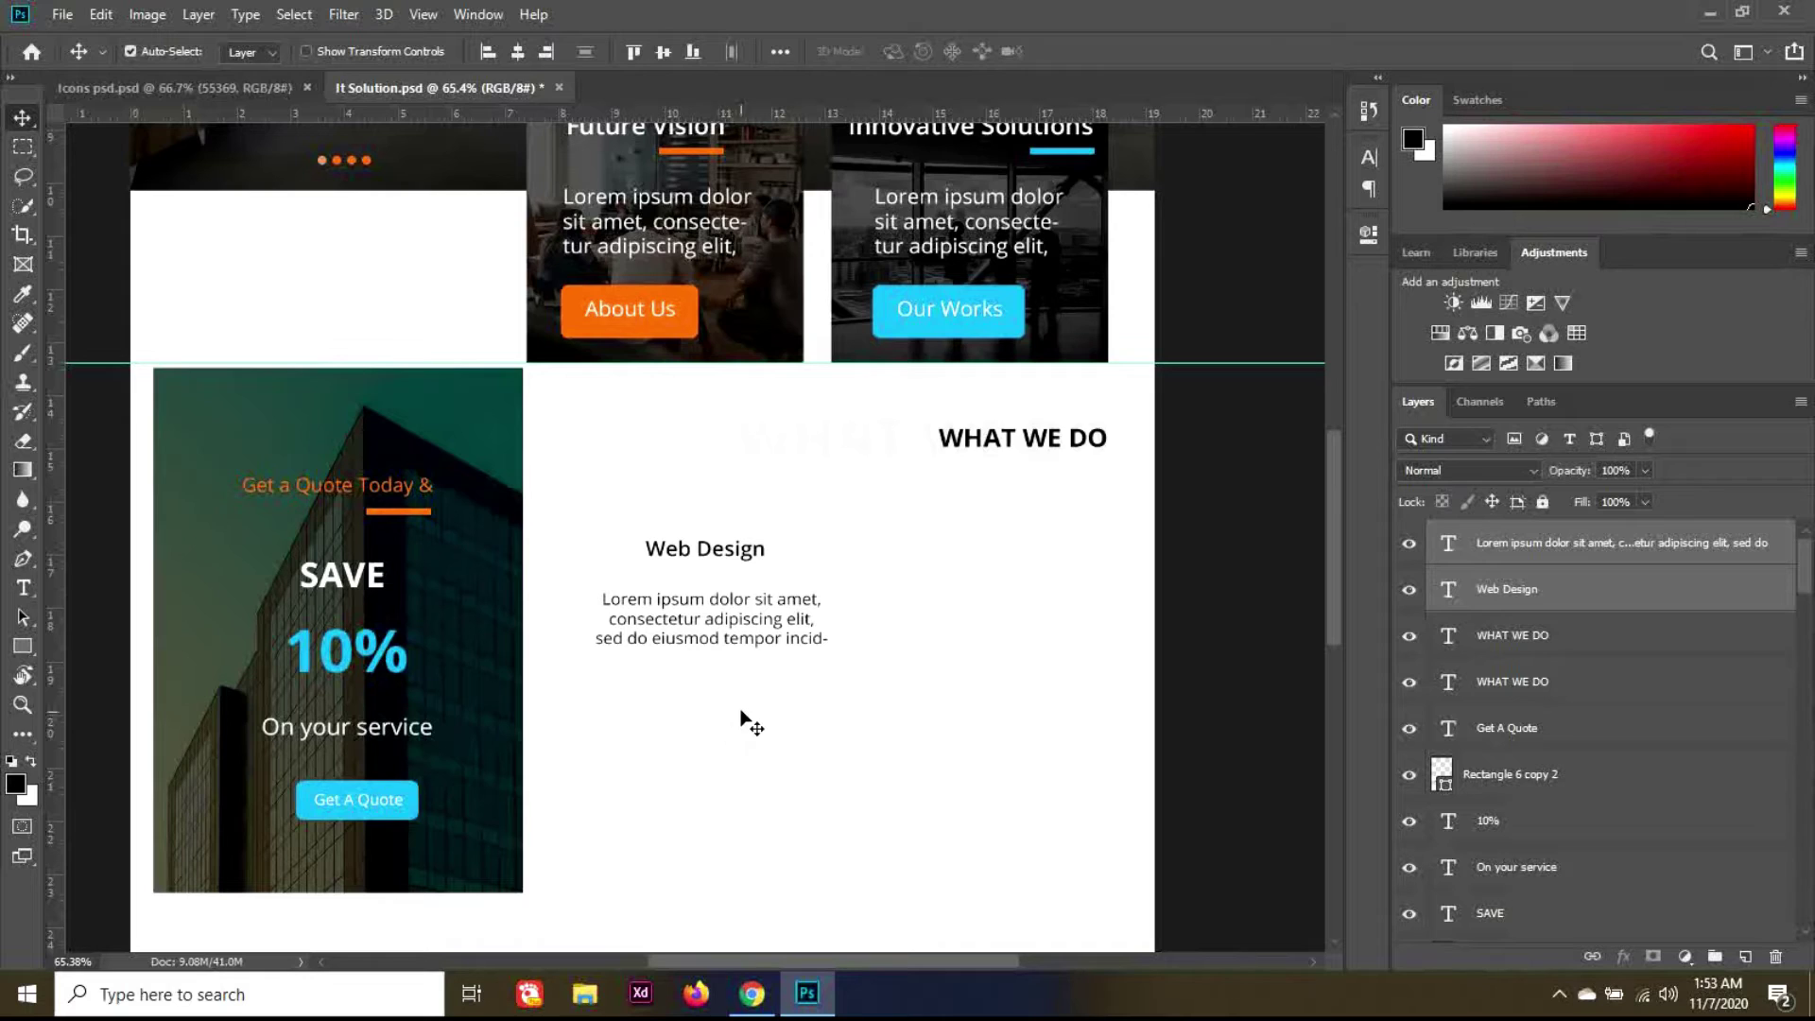
pyautogui.click(1720, 554)
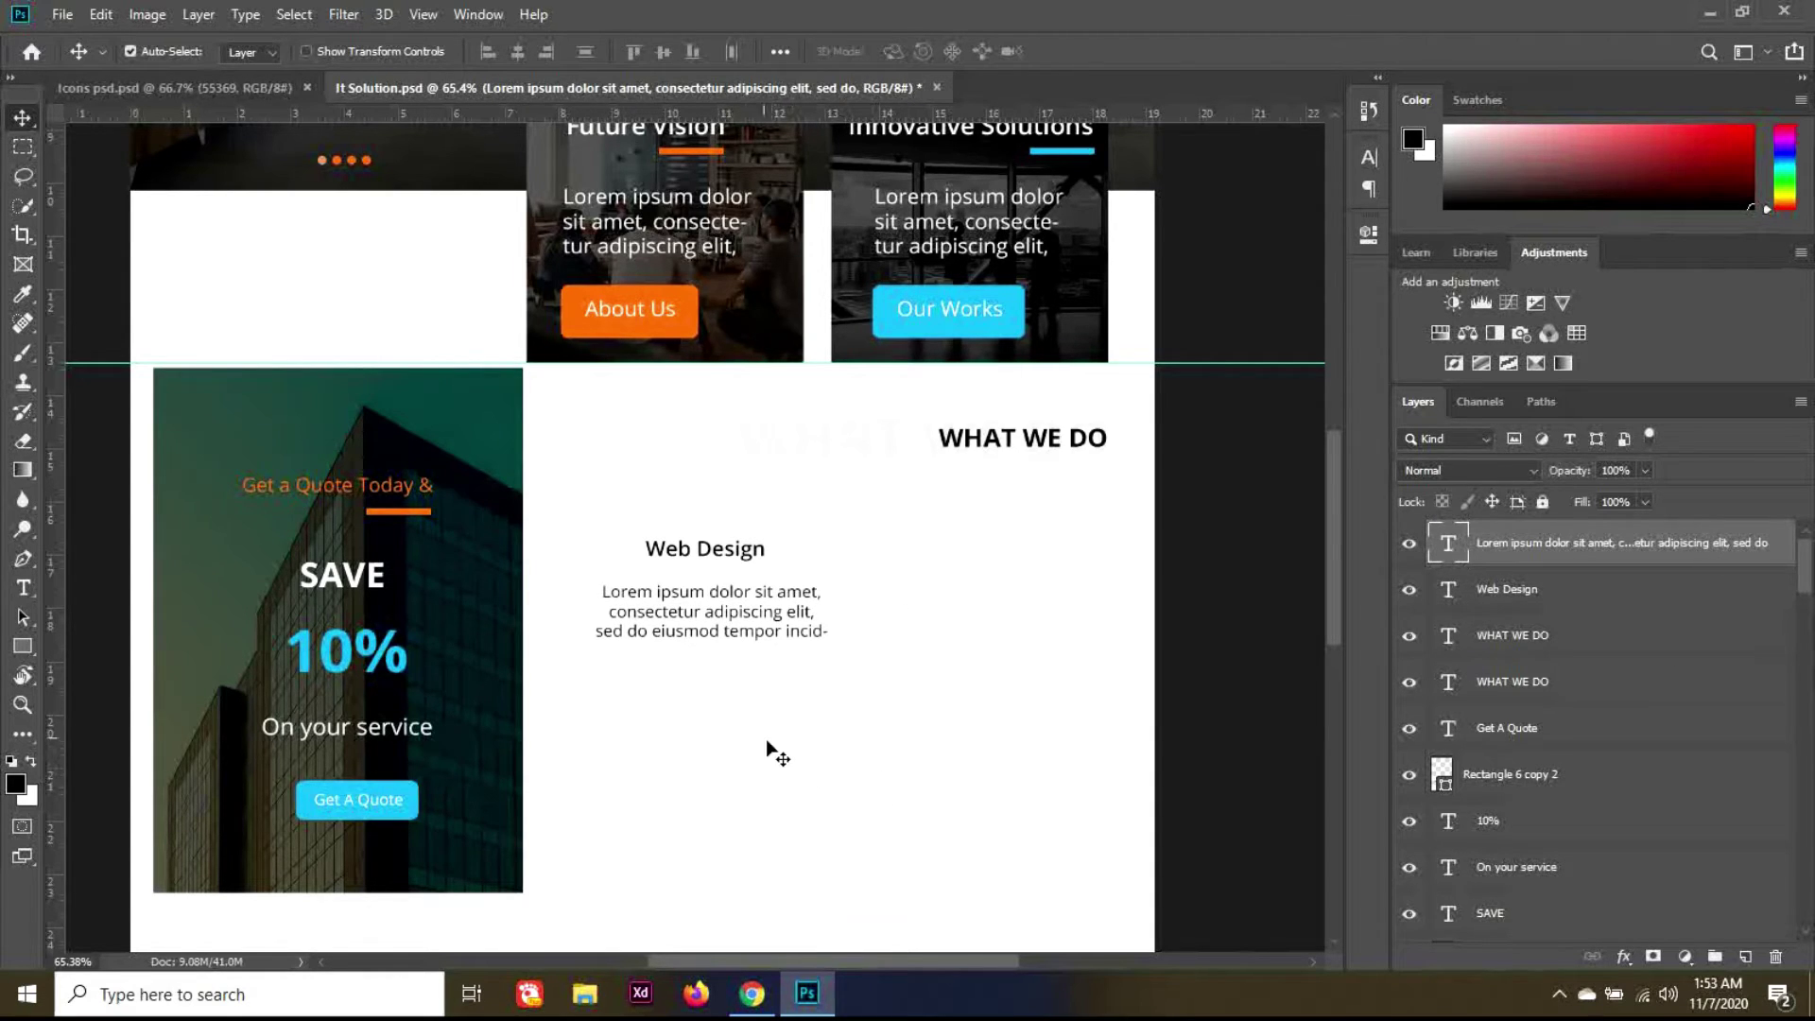
# Step: Add a text line reading "Explore" below the lorem ipsum paragraph
pyautogui.press('t')
pyautogui.click(652, 700)
pyautogui.write('Fa')
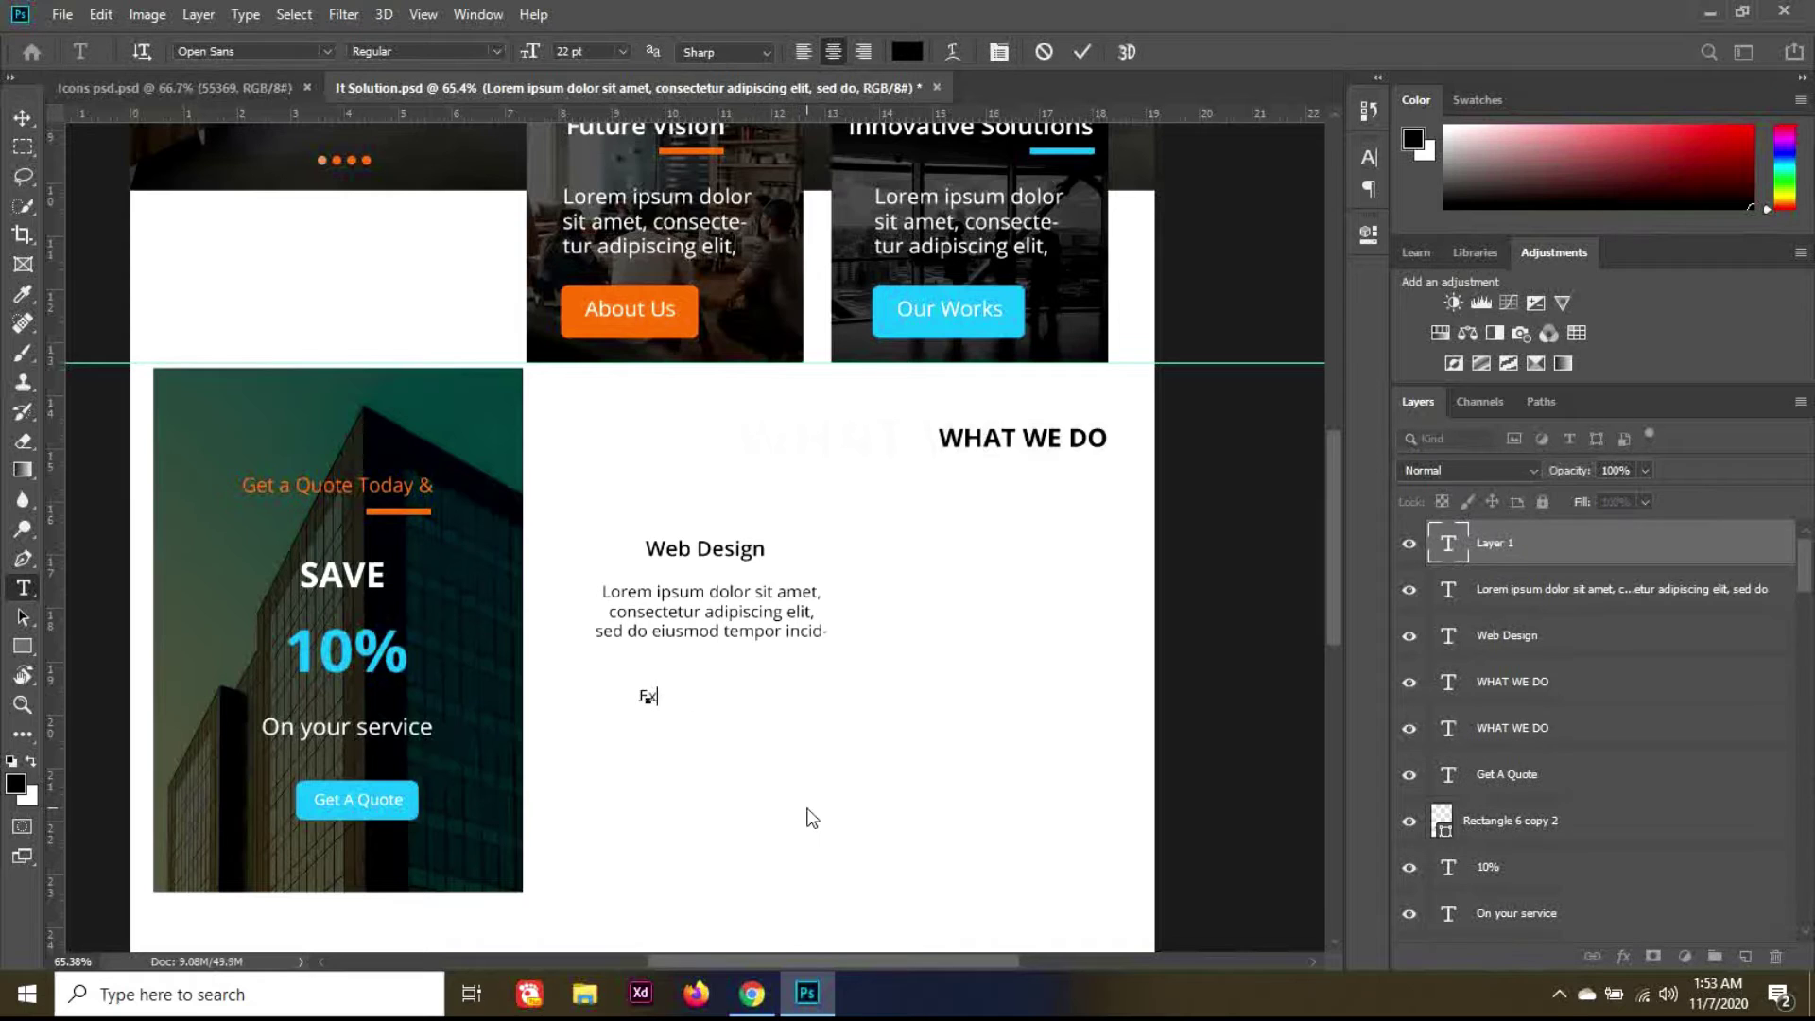
pyautogui.write('plor')
pyautogui.press('BackSpace')
pyautogui.write('re')
# Step: Colour the "Explore" text with the cyan sampled from the "Our Works" button and set its size to 25 pt
pyautogui.hotkey('ctrl', 'a')
pyautogui.click(906, 51)
pyautogui.click(894, 316)
pyautogui.press('Return')
pyautogui.click(570, 53)
pyautogui.write('24')
pyautogui.press('Return')
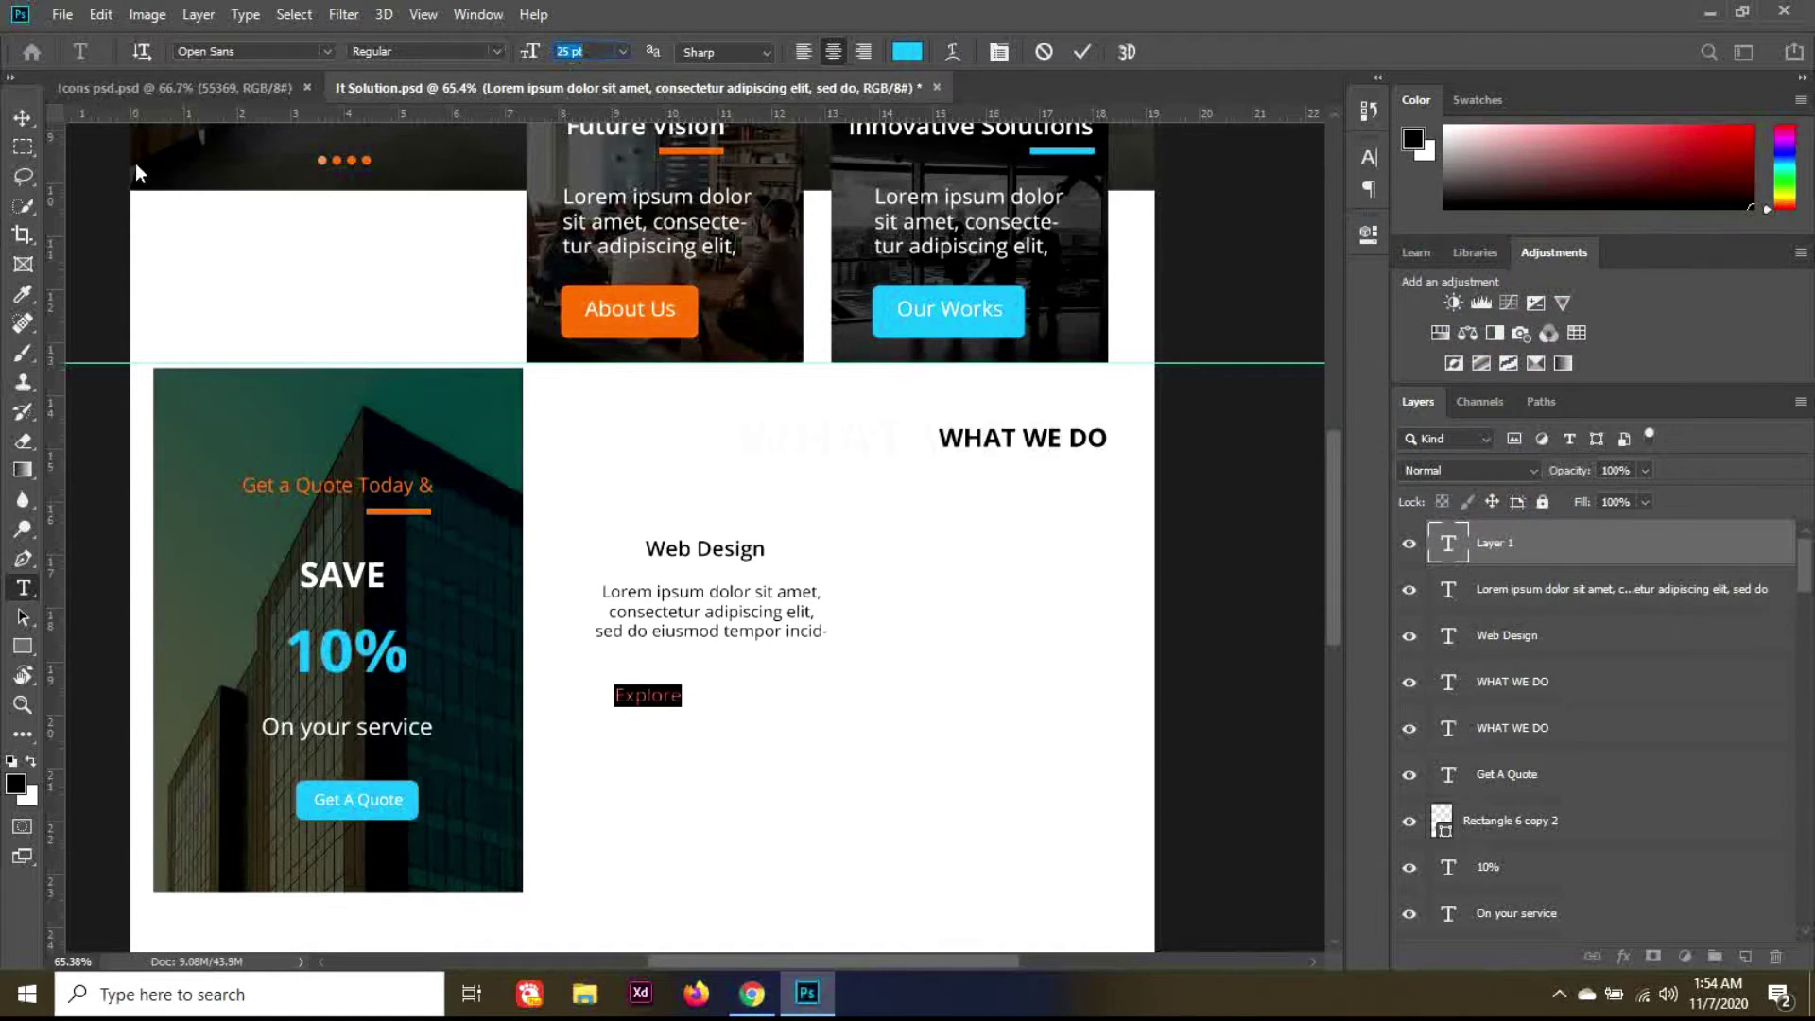
# Step: Move the "Explore" text up close to the paragraph and shift it right towards the middle of the block
pyautogui.click(23, 117)
pyautogui.hotkey('shift', 'Up')
pyautogui.hotkey('shift', 'Up')
pyautogui.hotkey('shift', 'Up')
pyautogui.hotkey('shift', 'Up')
pyautogui.hotkey('shift', 'Up')
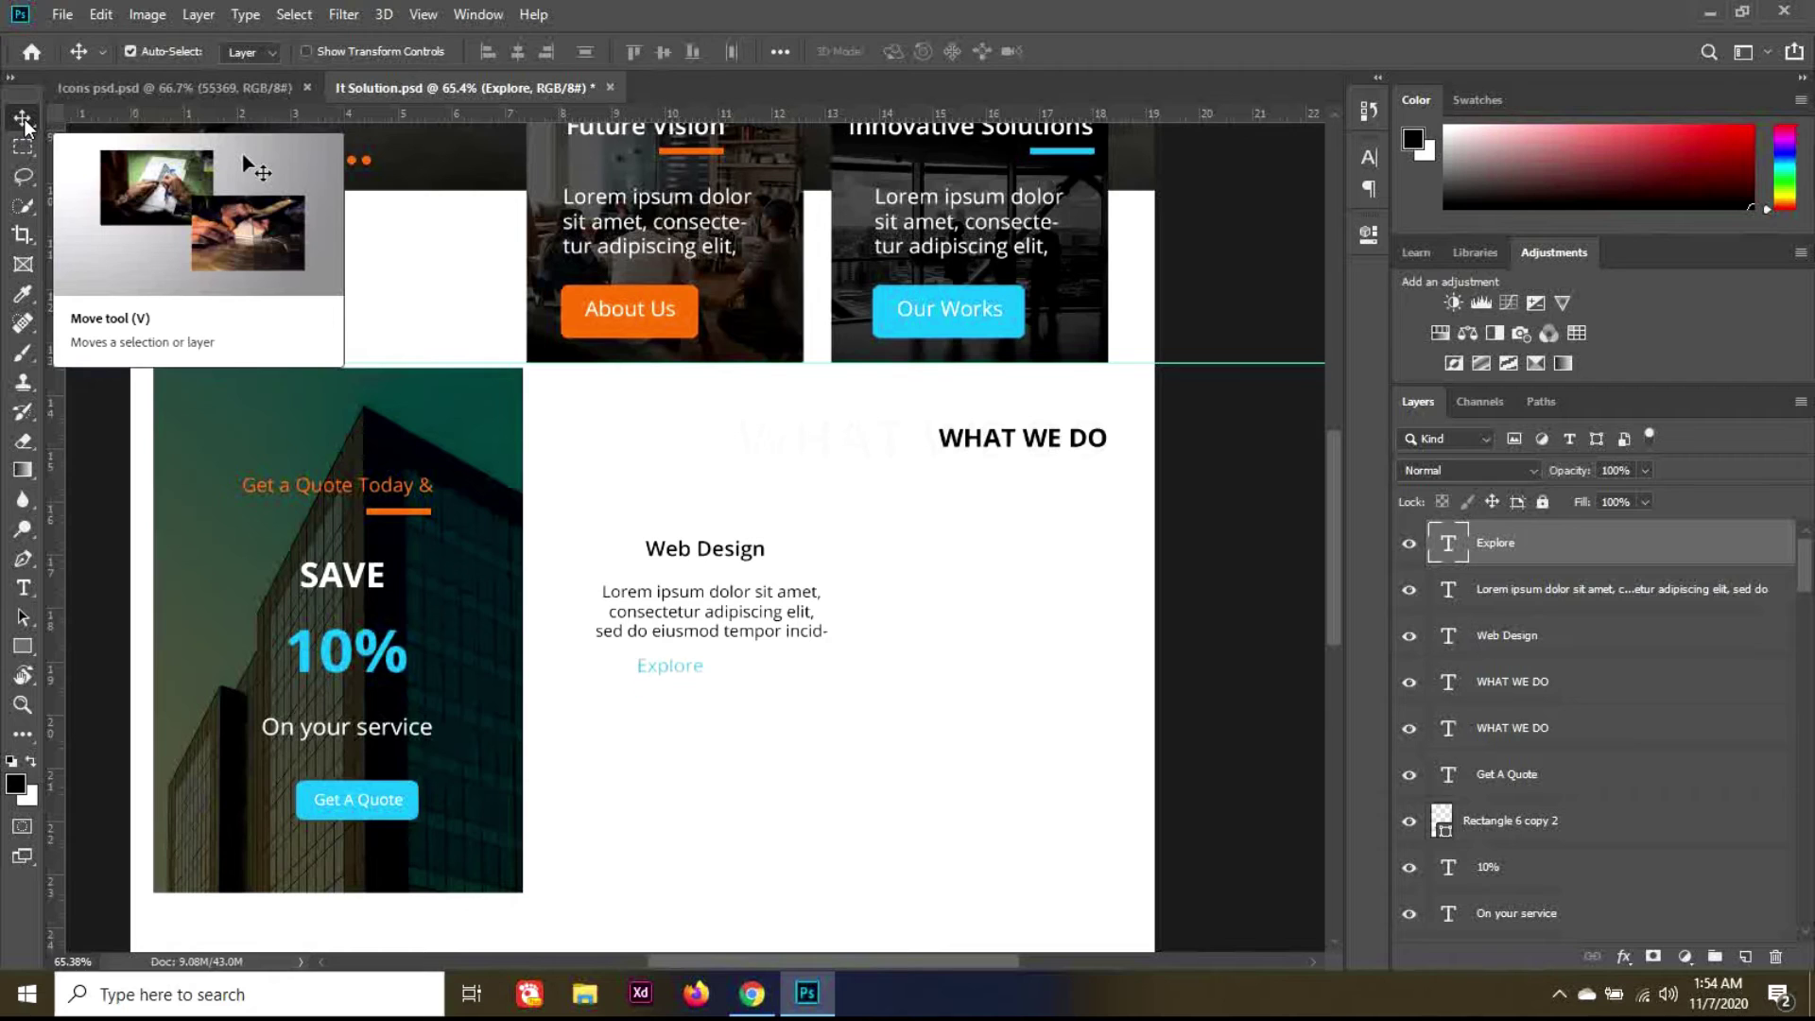
pyautogui.hotkey('shift', 'Right')
pyautogui.hotkey('shift', 'Right')
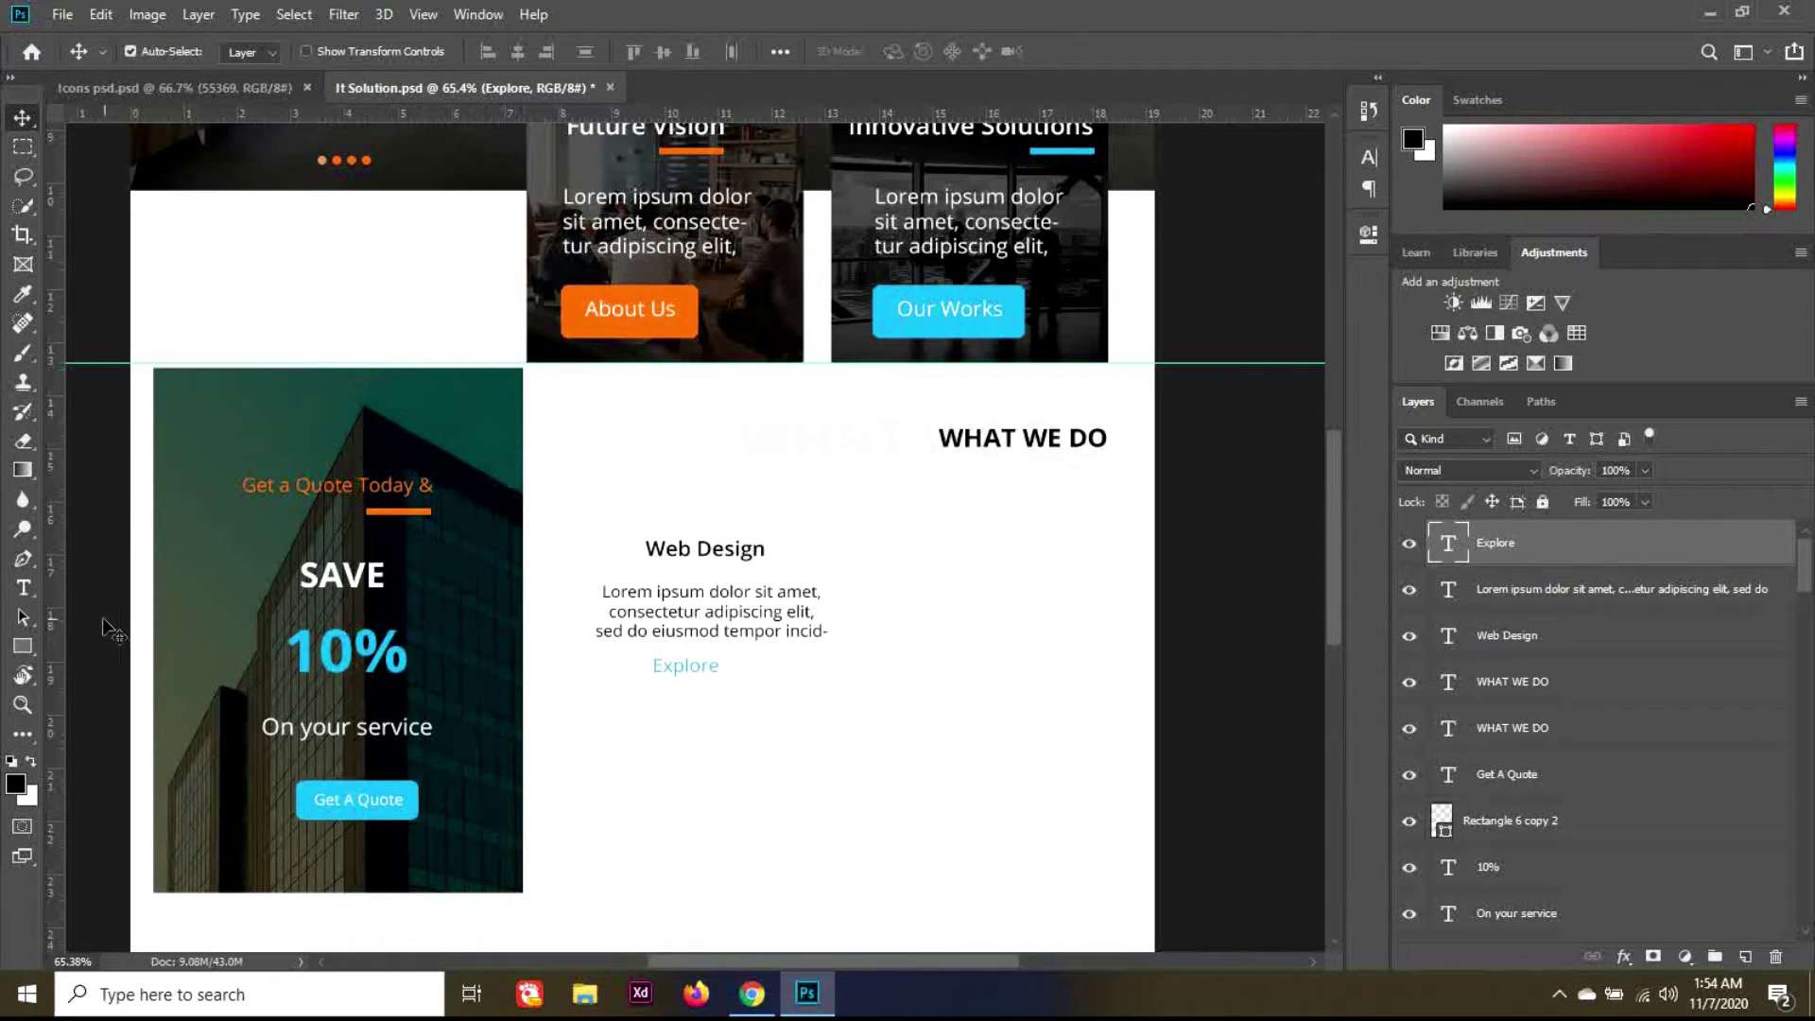
# Step: Draw a small arrow custom shape about 18 by 10 px just after the "Explore" text
pyautogui.moveTo(22, 646); pyautogui.dragTo(156, 762)
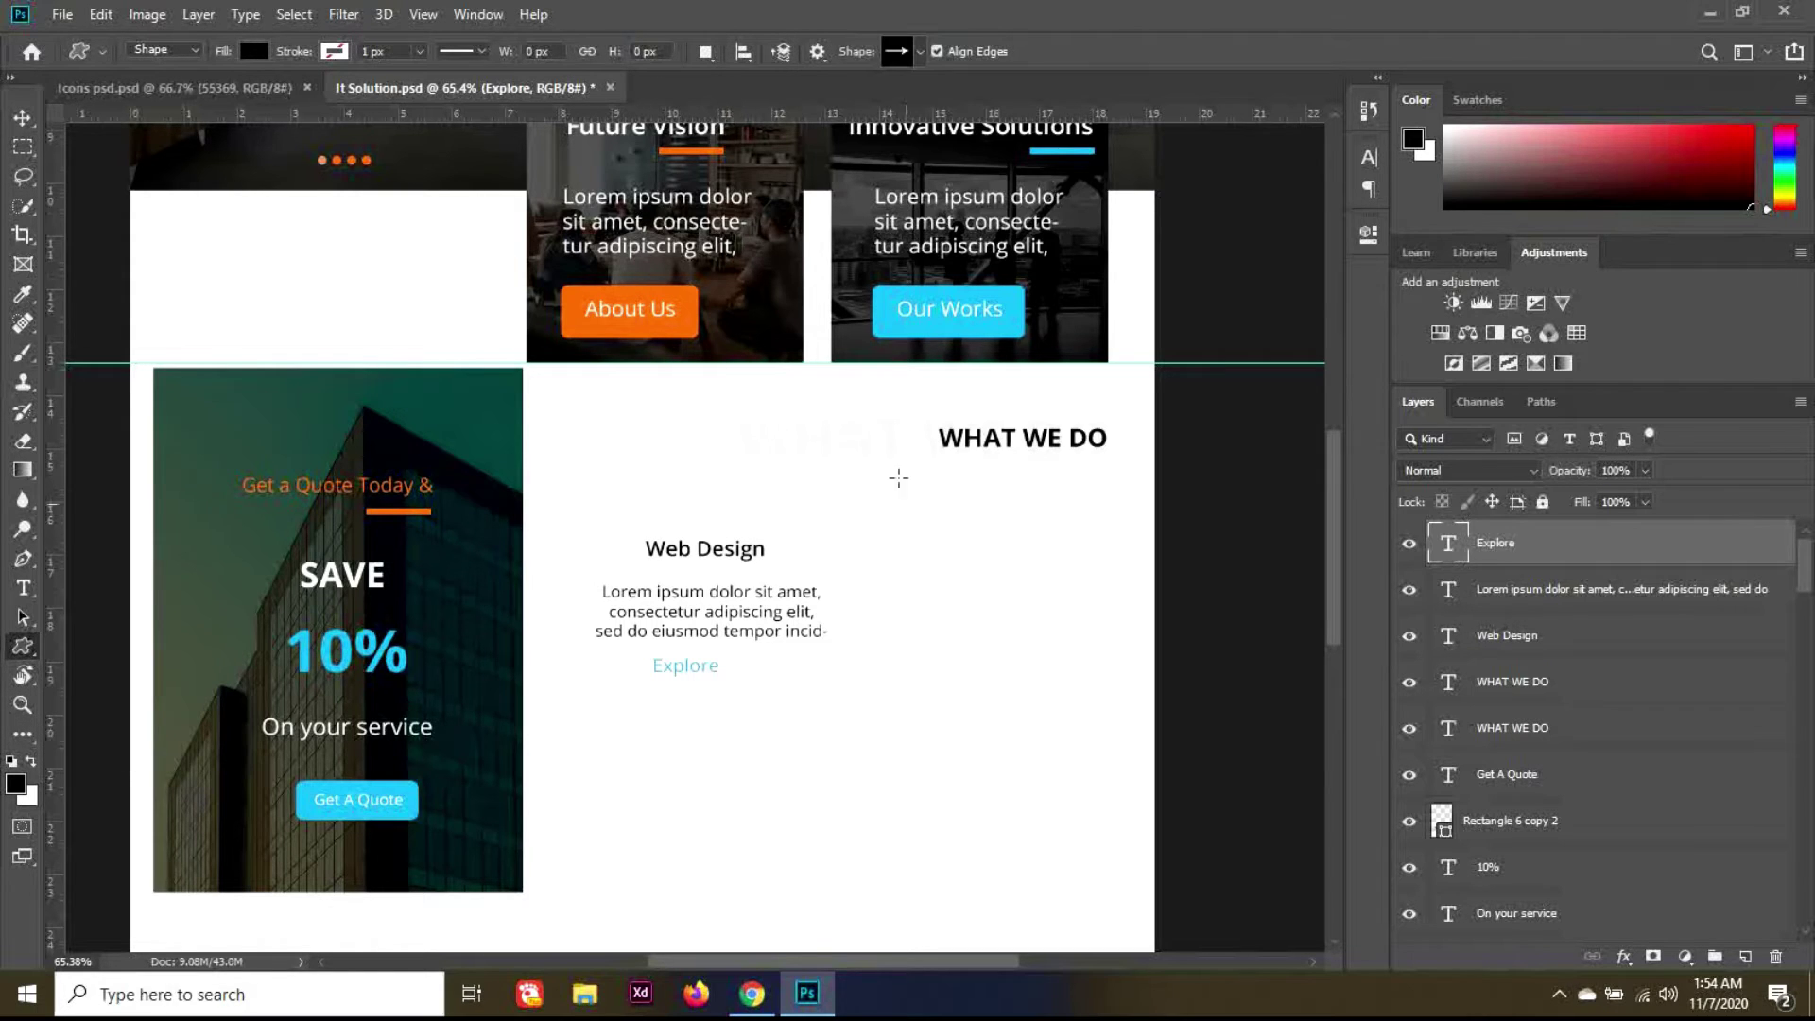
pyautogui.scroll(5, 724, 669)
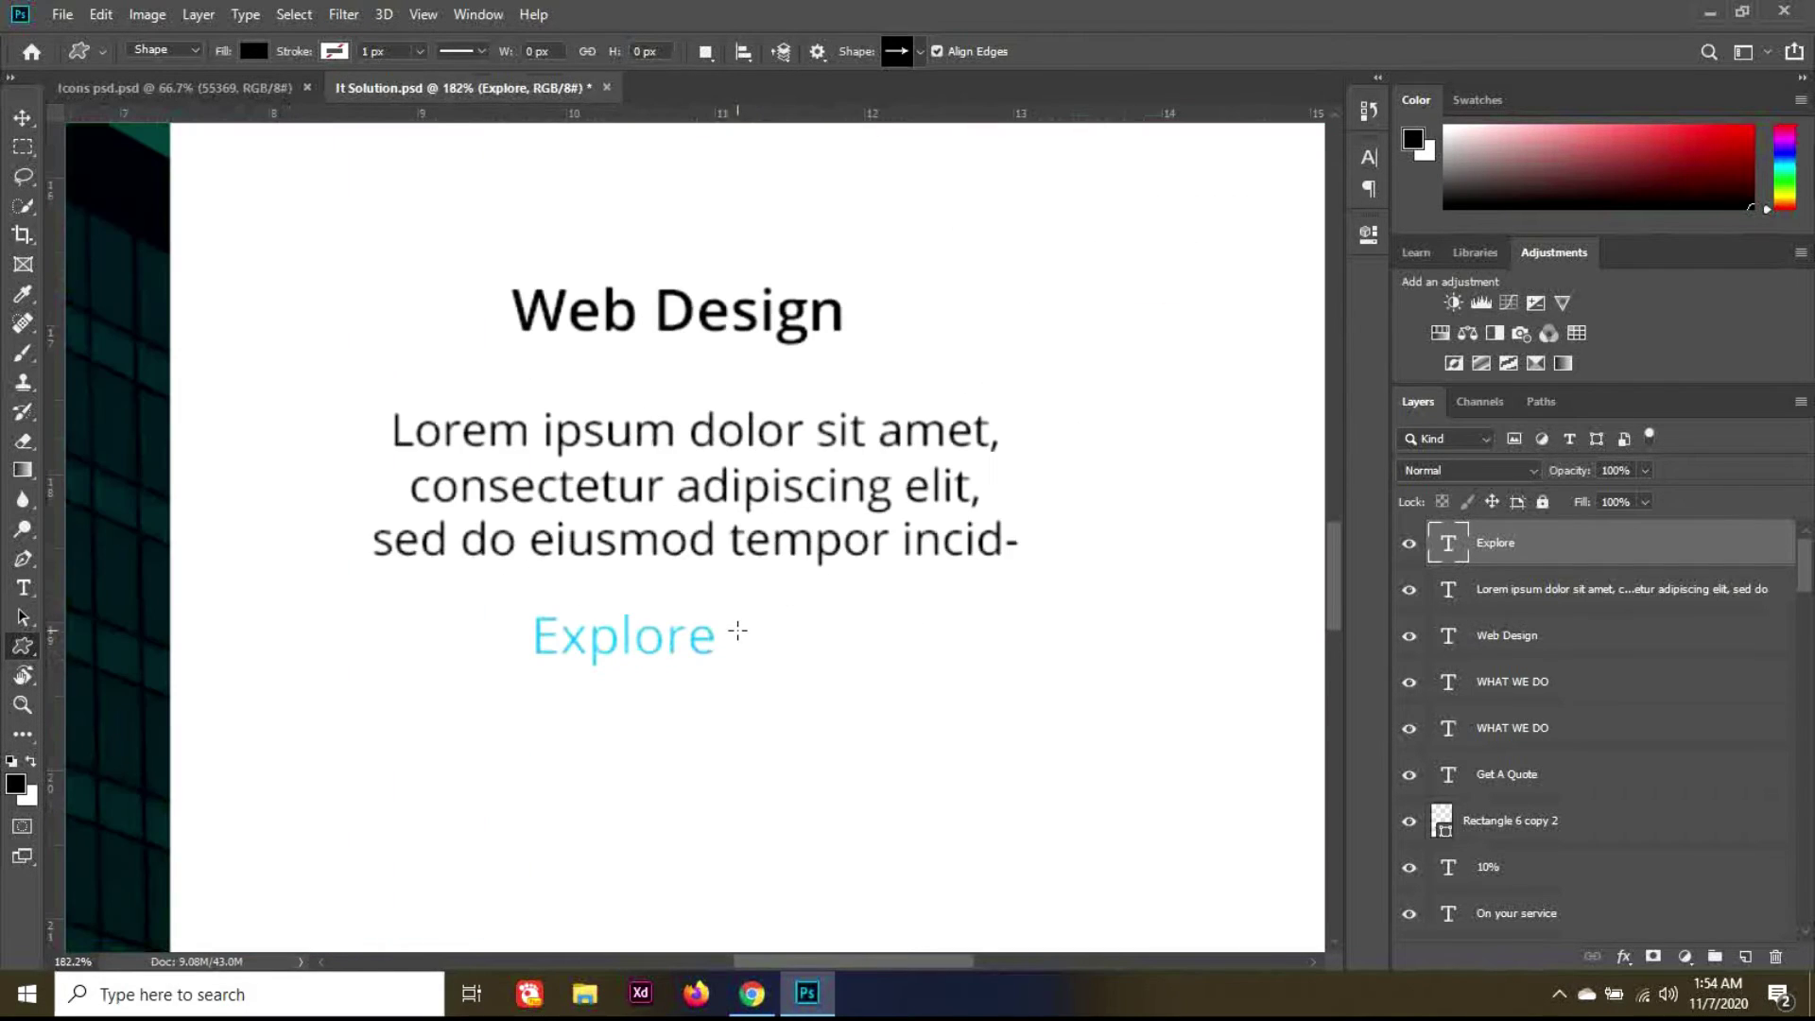
pyautogui.moveTo(736, 638); pyautogui.dragTo(771, 652)
pyautogui.scroll(-3, 501, 341)
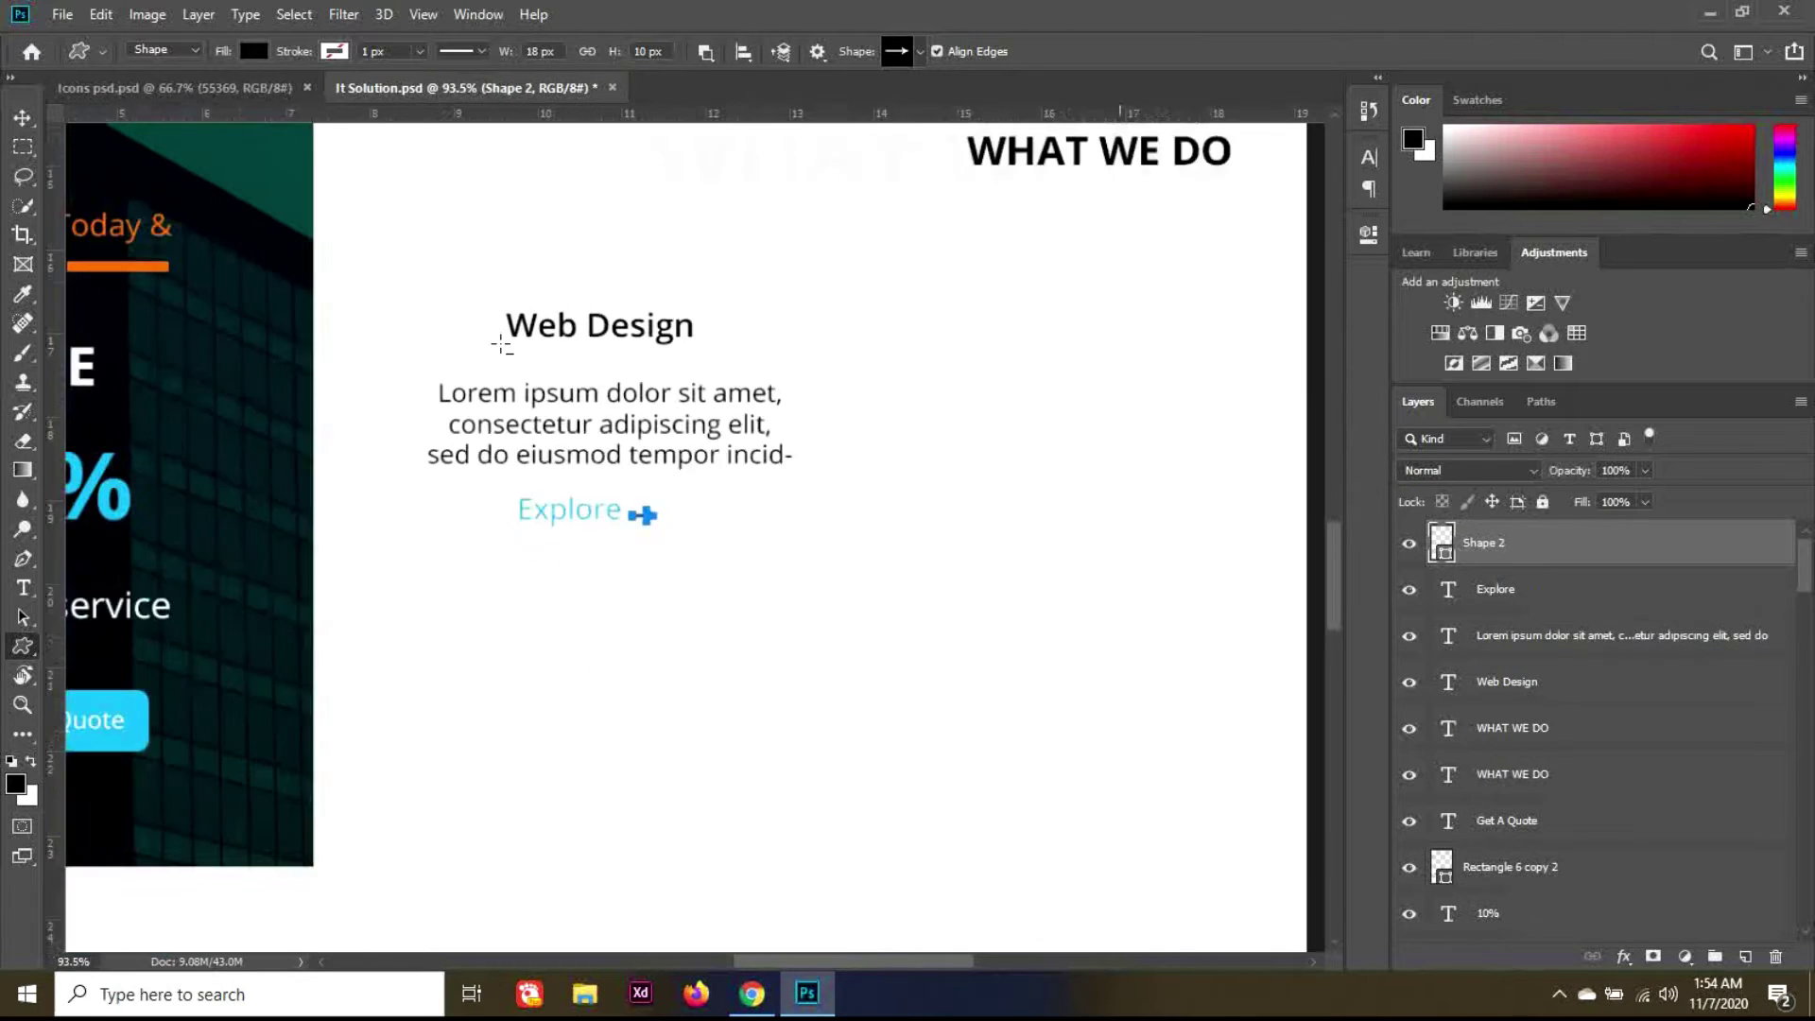
# Step: Fill the arrow shape with the orange sampled from the line under "Get a Quote Today &"
pyautogui.click(255, 50)
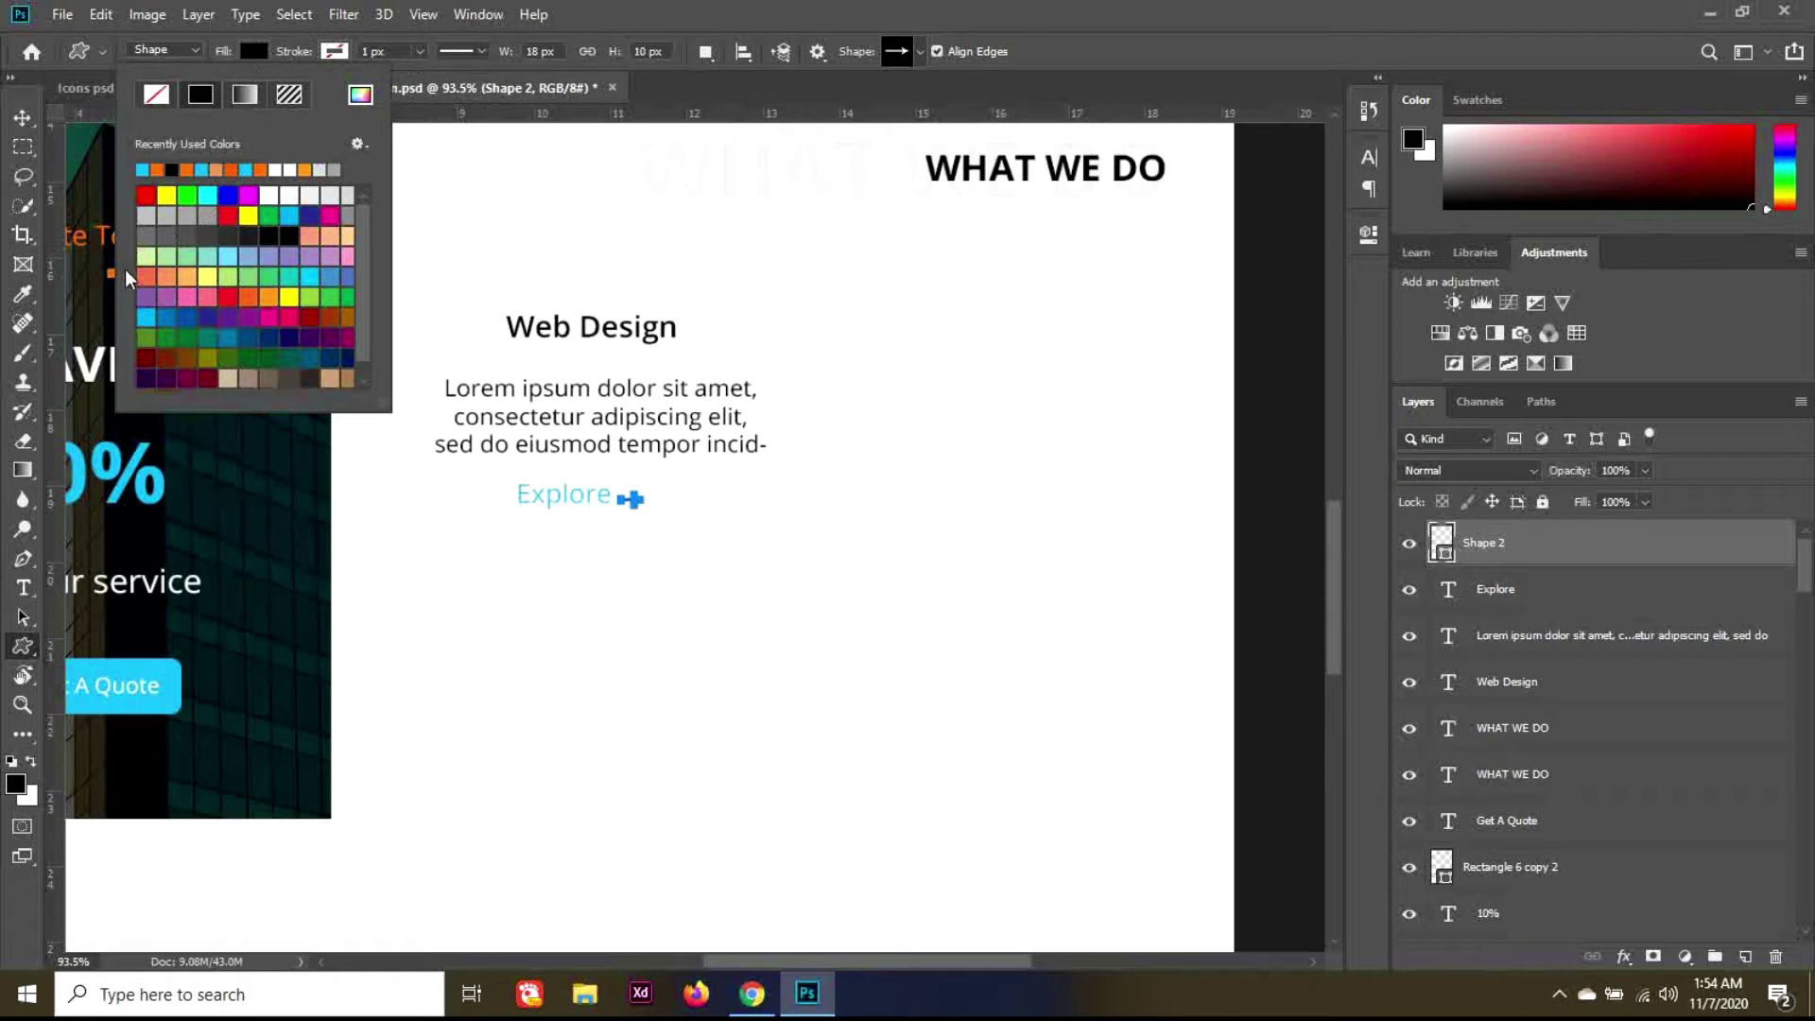
pyautogui.click(360, 93)
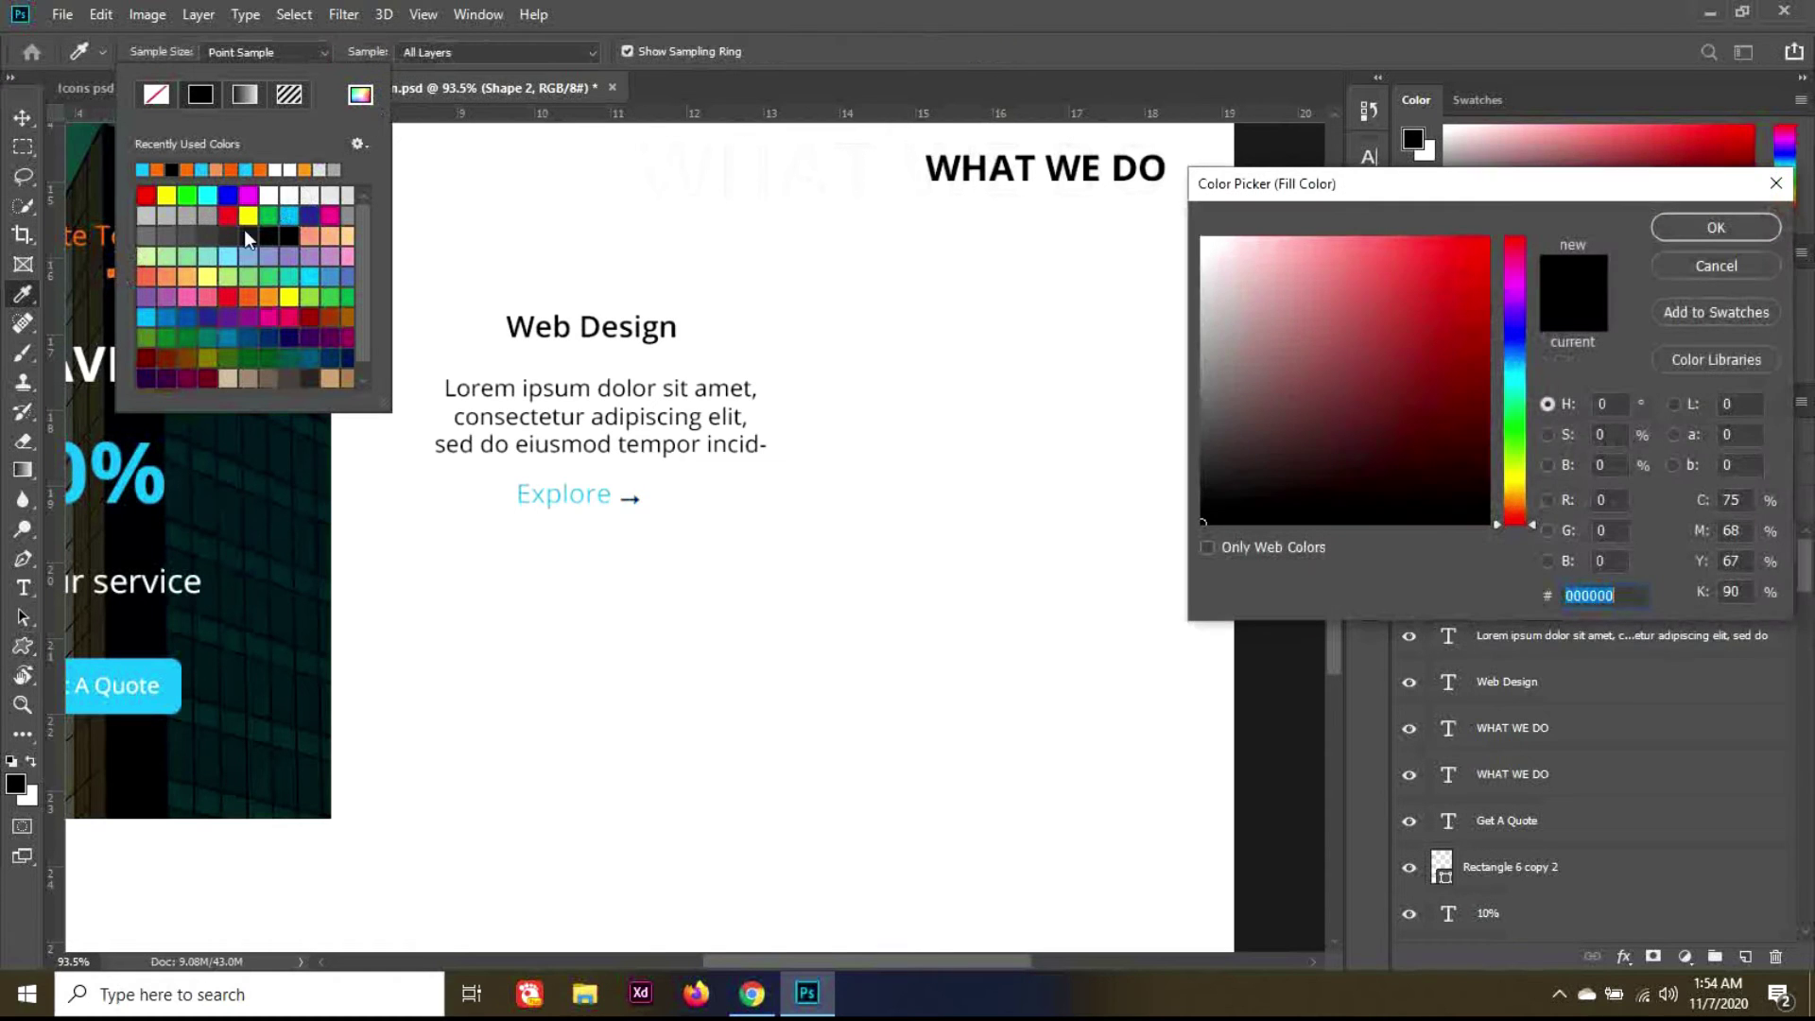
pyautogui.click(111, 275)
pyautogui.click(1758, 228)
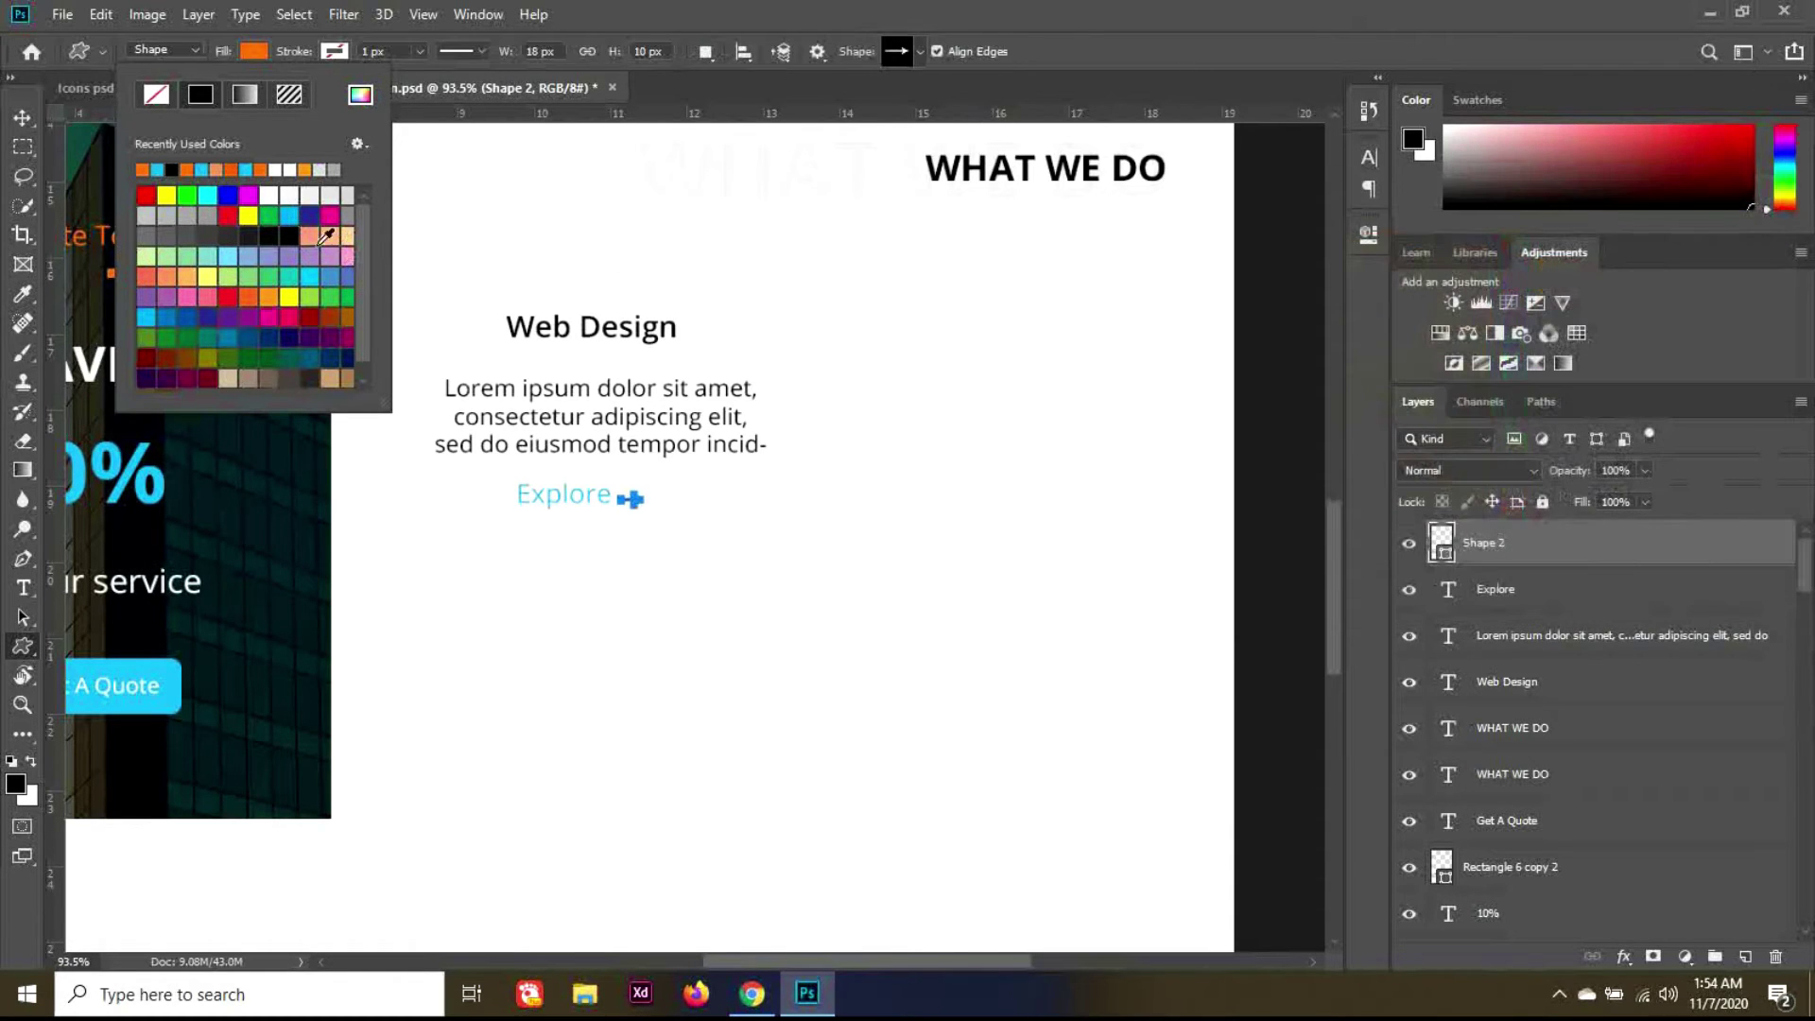
# Step: Move the arrow a little further right of "Explore" and shorten it from its tail end
pyautogui.click(16, 130)
pyautogui.scroll(3, 615, 502)
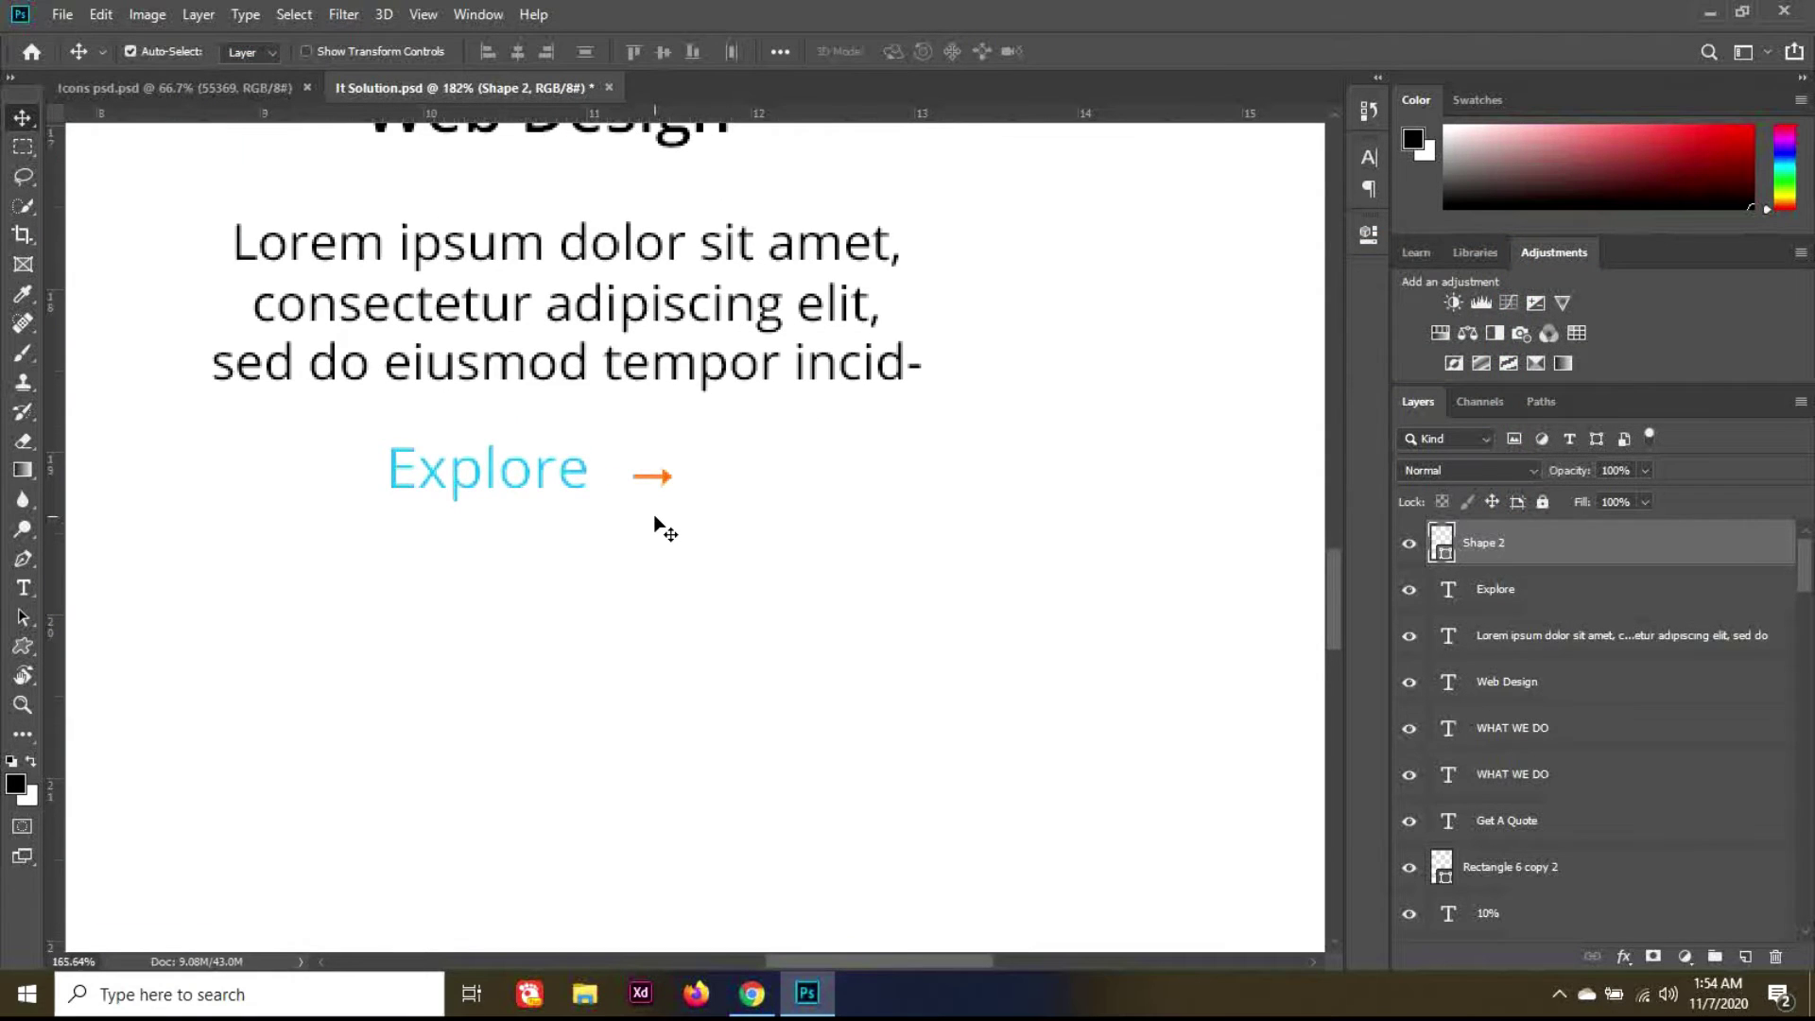
pyautogui.scroll(-2, 657, 523)
pyautogui.scroll(4, 657, 522)
pyautogui.hotkey('ctrl', 't')
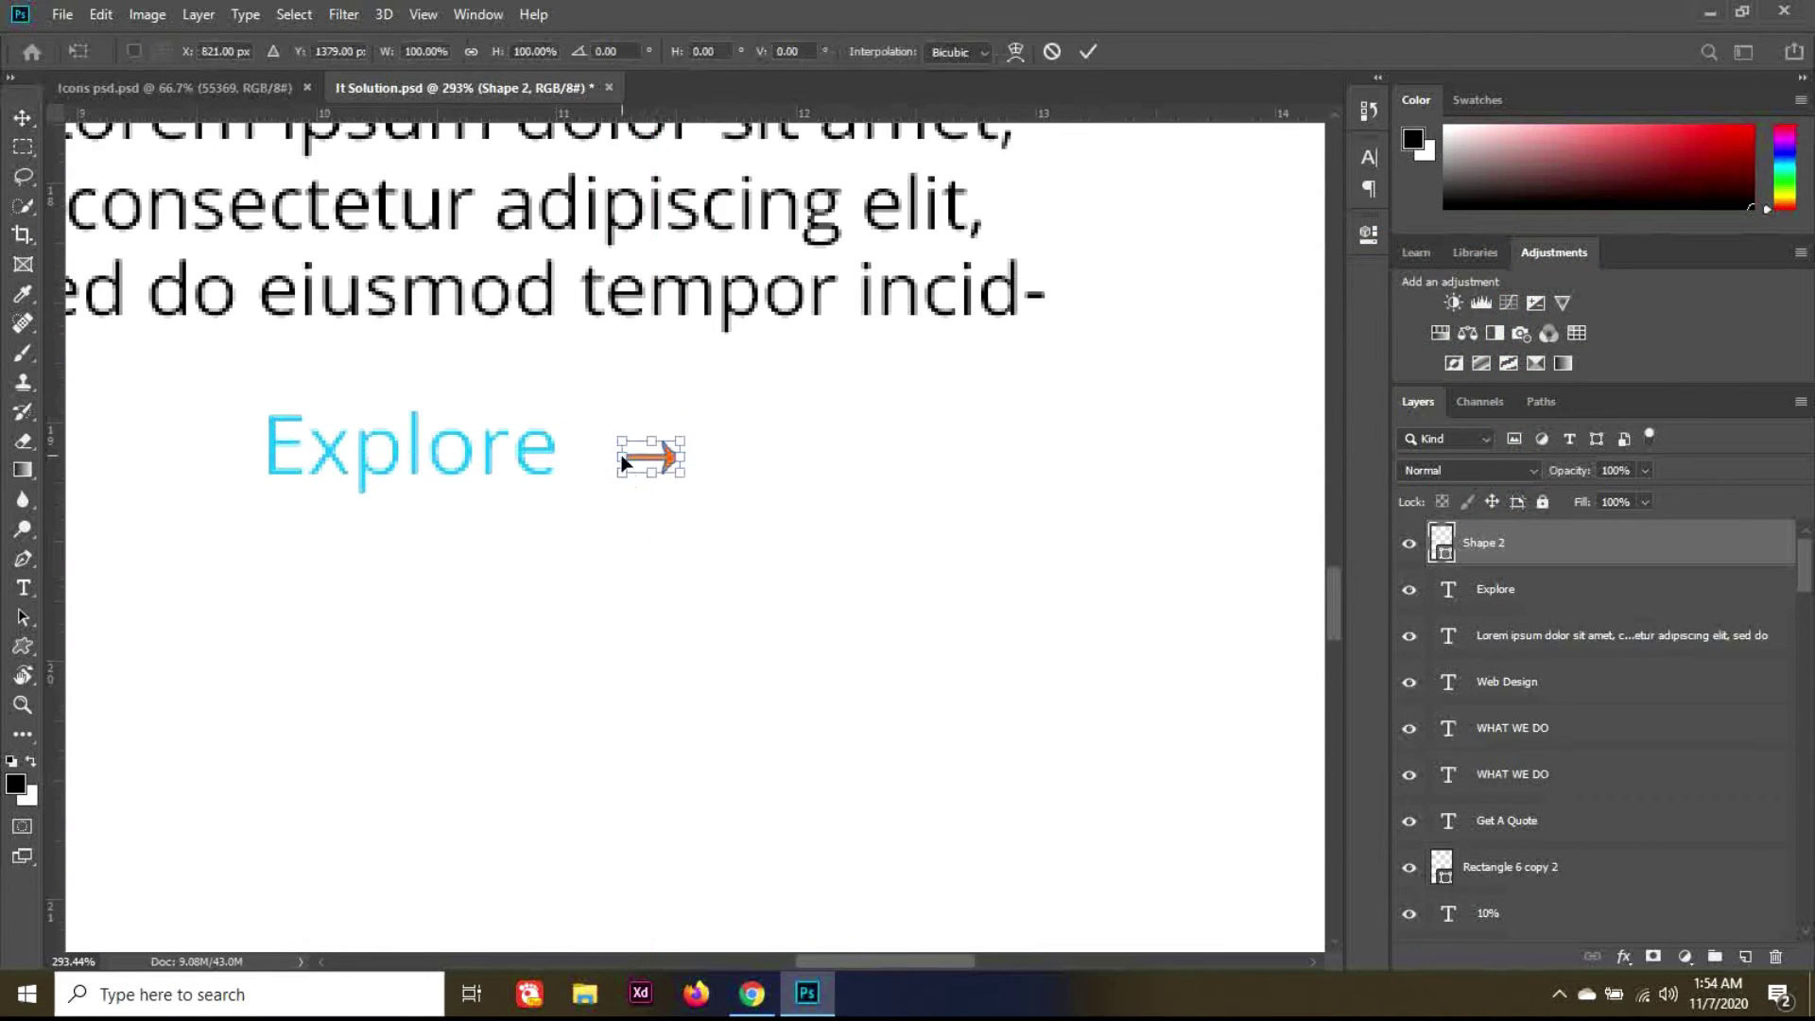
pyautogui.moveTo(623, 462); pyautogui.dragTo(639, 459)
pyautogui.press('Return')
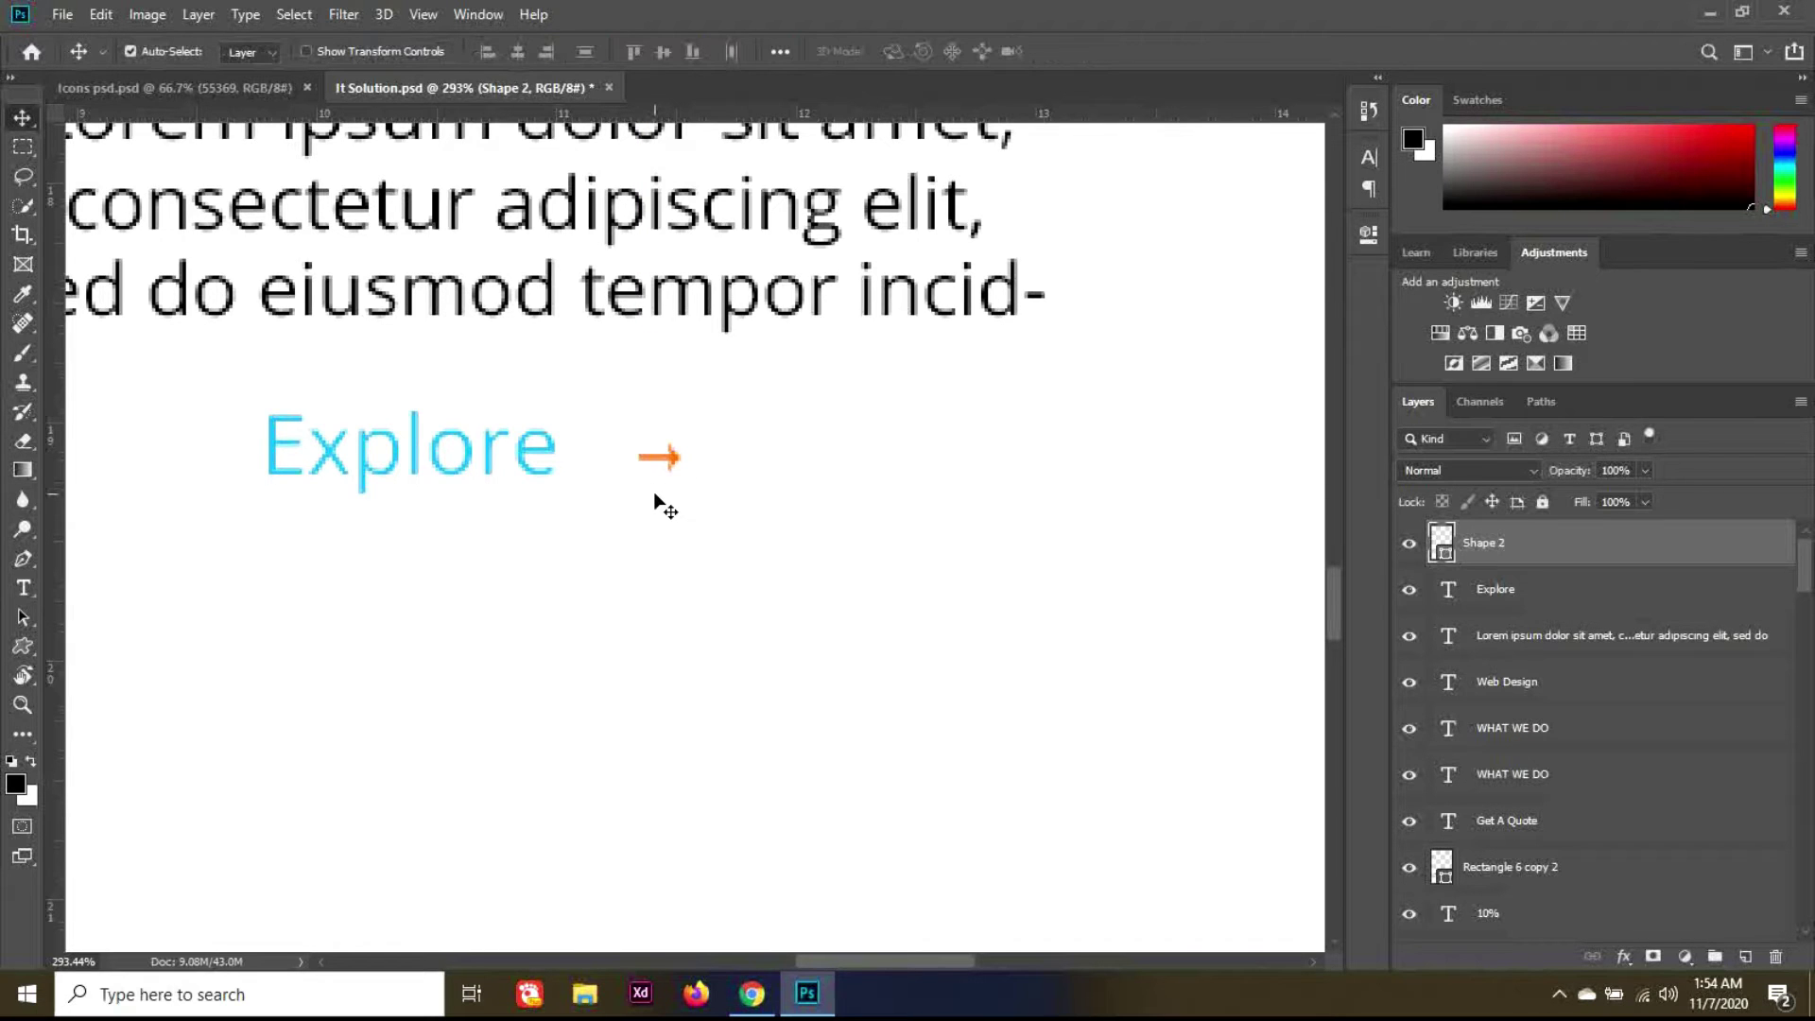
pyautogui.scroll(-5, 571, 526)
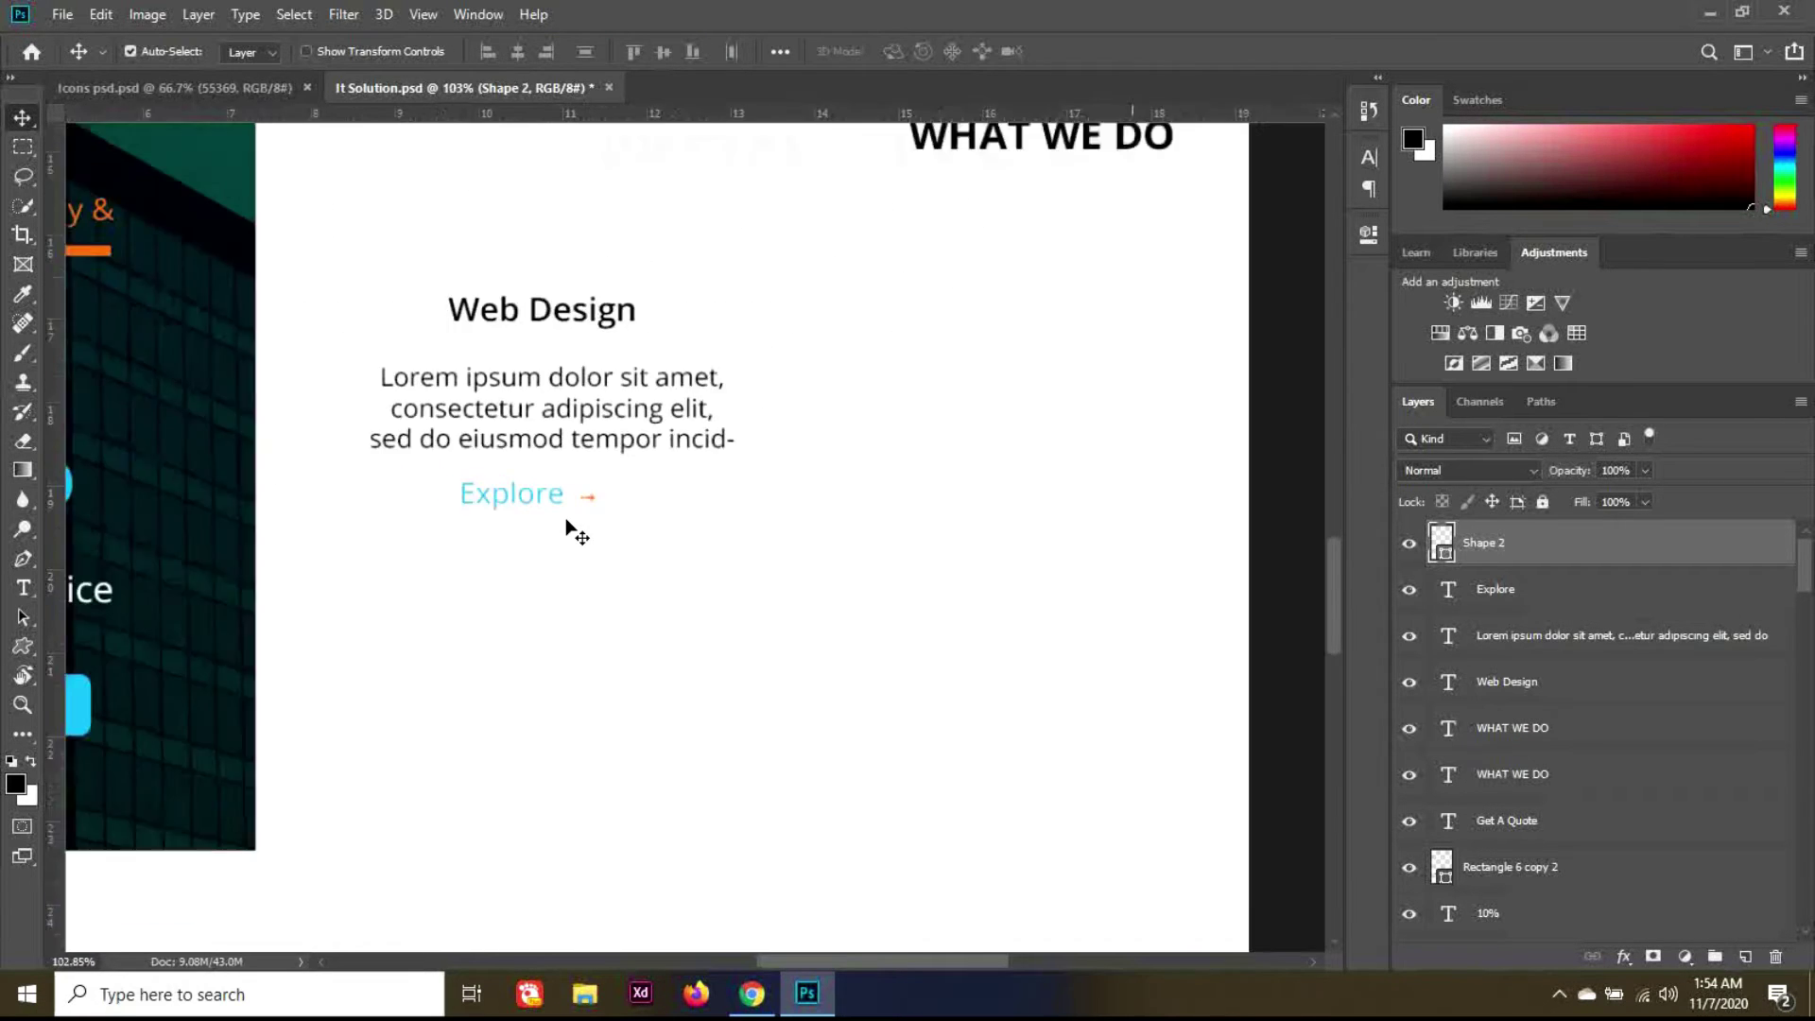
pyautogui.keyDown('ctrl'); pyautogui.click(1567, 591); pyautogui.keyUp('ctrl')
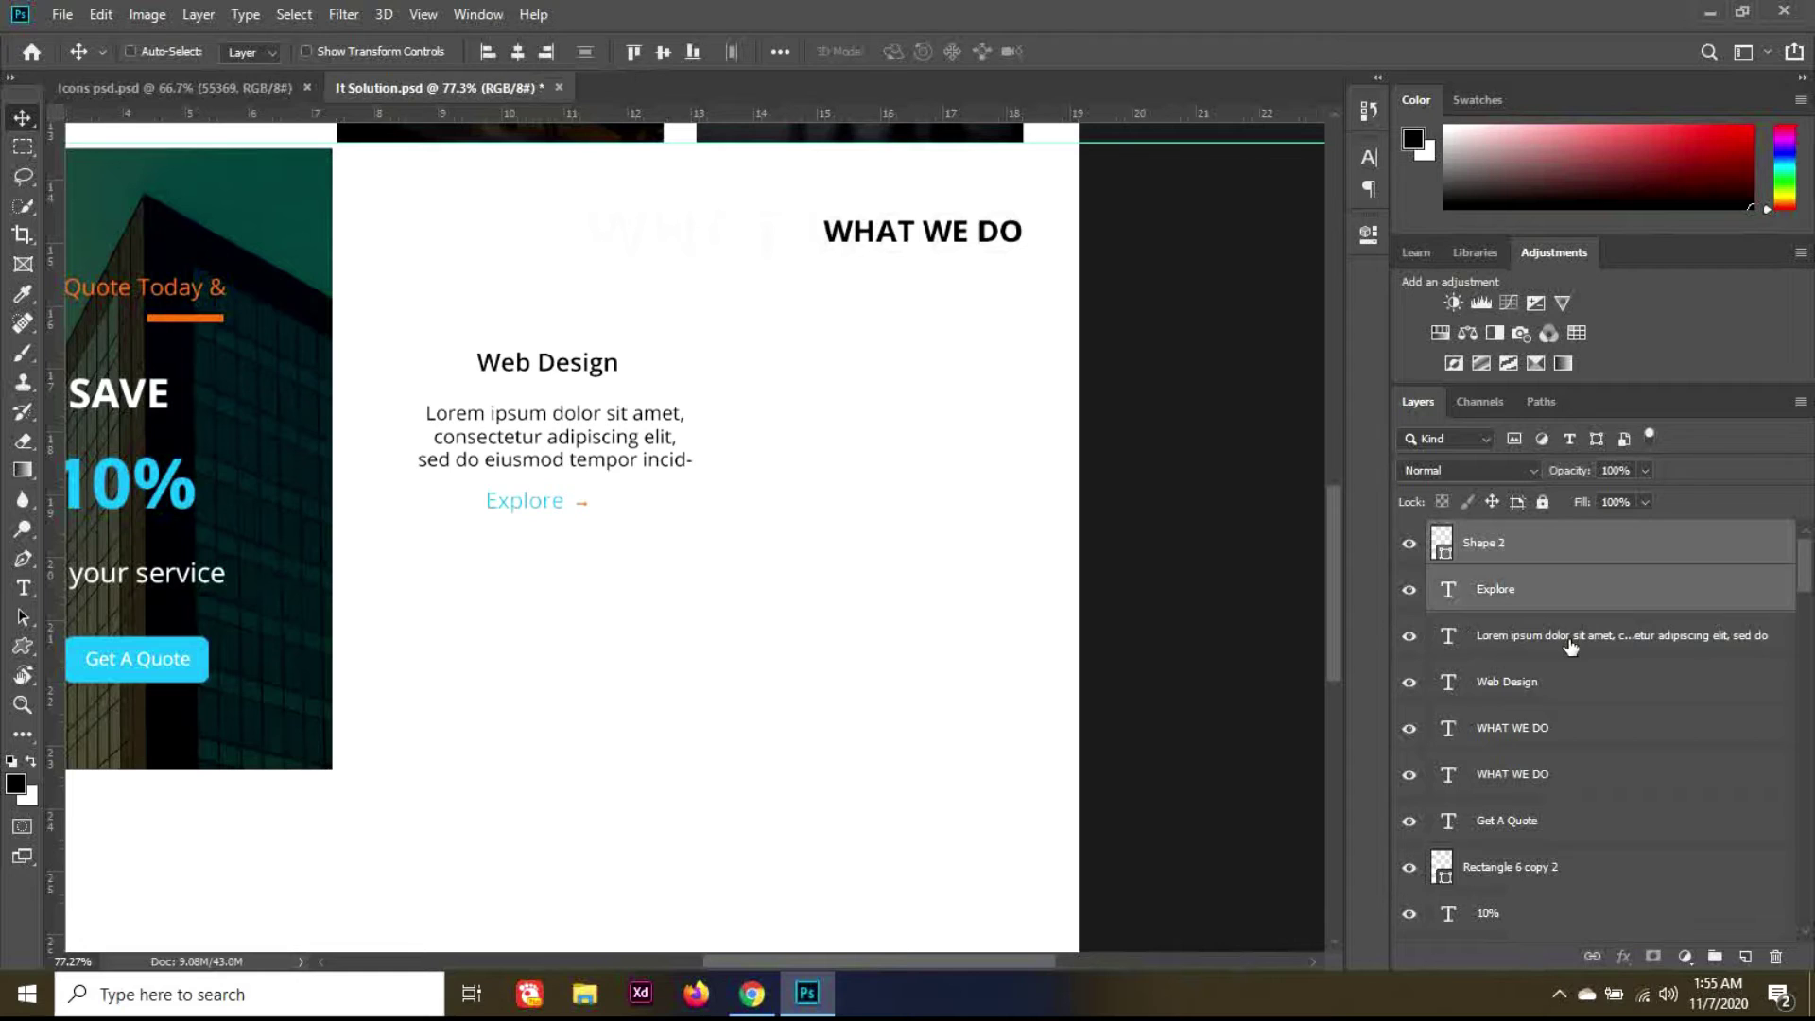
pyautogui.keyDown('ctrl'); pyautogui.click(1678, 638); pyautogui.keyUp('ctrl')
pyautogui.hotkey('ctrl', 'j')
pyautogui.hotkey('shift', 'Right')
pyautogui.hotkey('shift', 'Right')
pyautogui.hotkey('shift', 'Right')
pyautogui.hotkey('shift', 'Right')
pyautogui.hotkey('shift', 'Right')
pyautogui.hotkey('shift', 'Right')
pyautogui.hotkey('shift', 'Right')
pyautogui.hotkey('shift', 'Right')
pyautogui.hotkey('shift', 'Right')
pyautogui.hotkey('shift', 'Right')
pyautogui.hotkey('shift', 'Right')
pyautogui.hotkey('shift', 'Right')
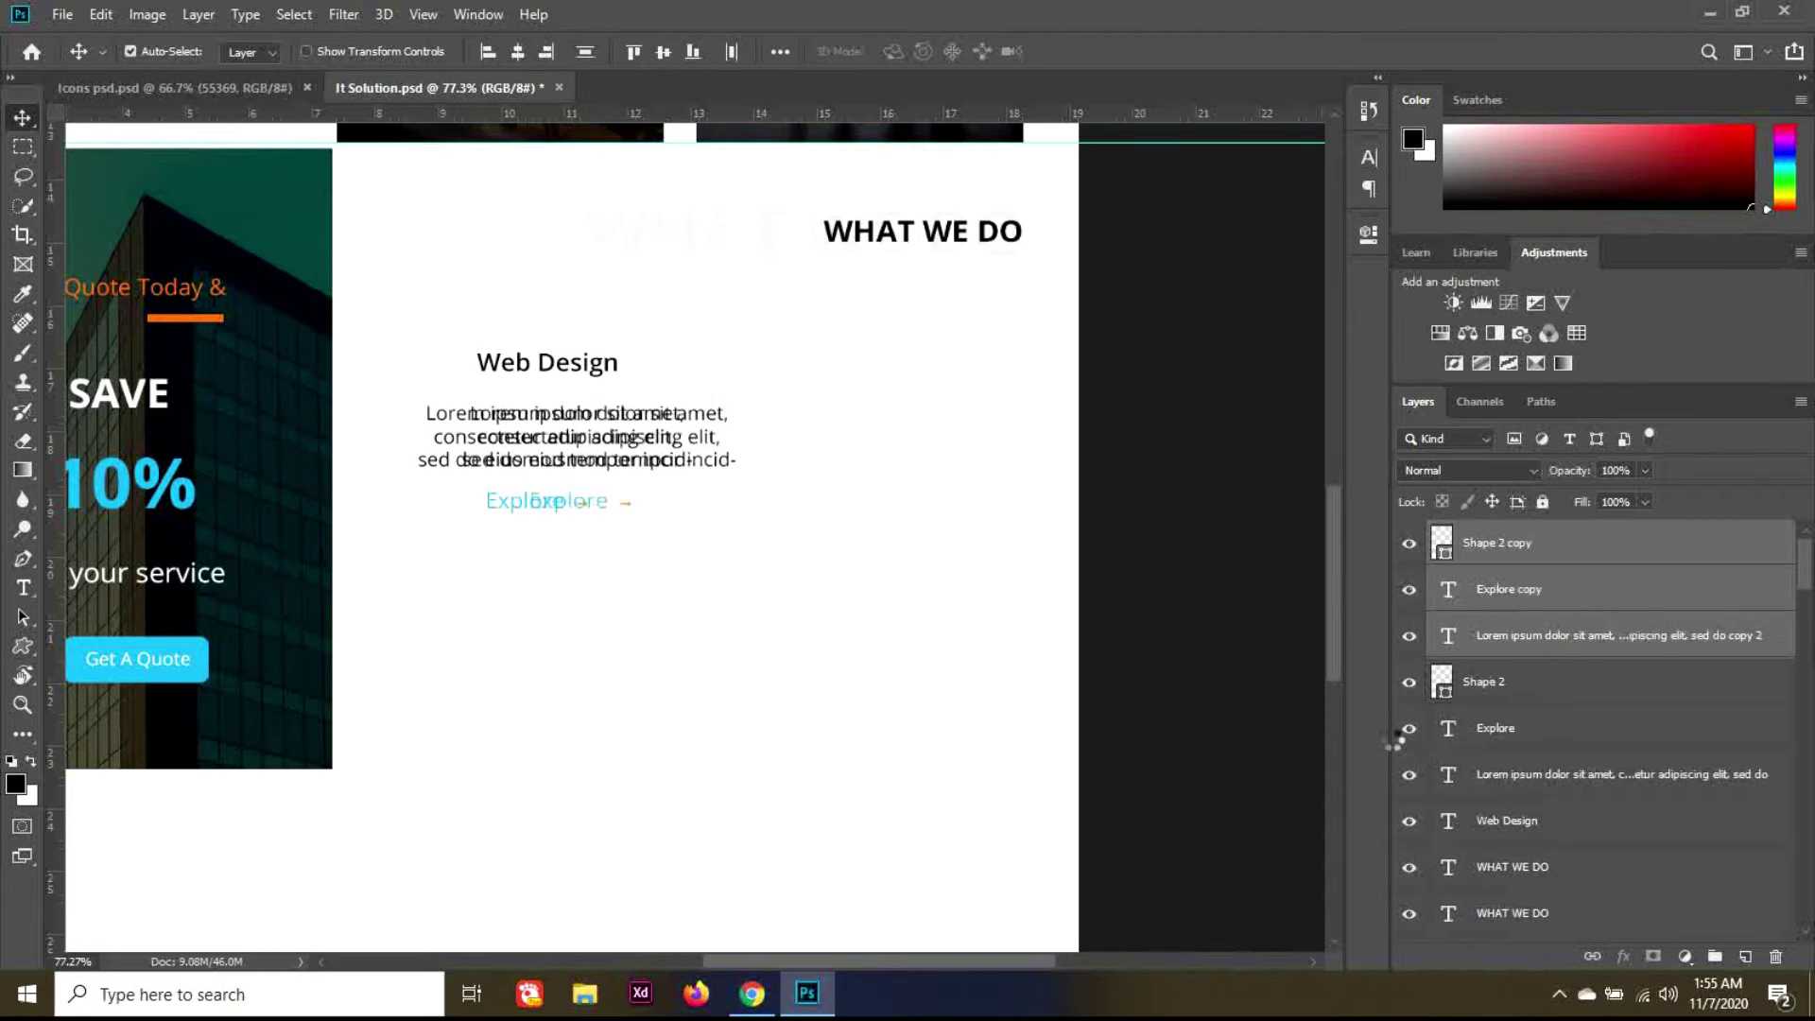
pyautogui.hotkey('ctrl', 'z')
pyautogui.hotkey('ctrl', 'z')
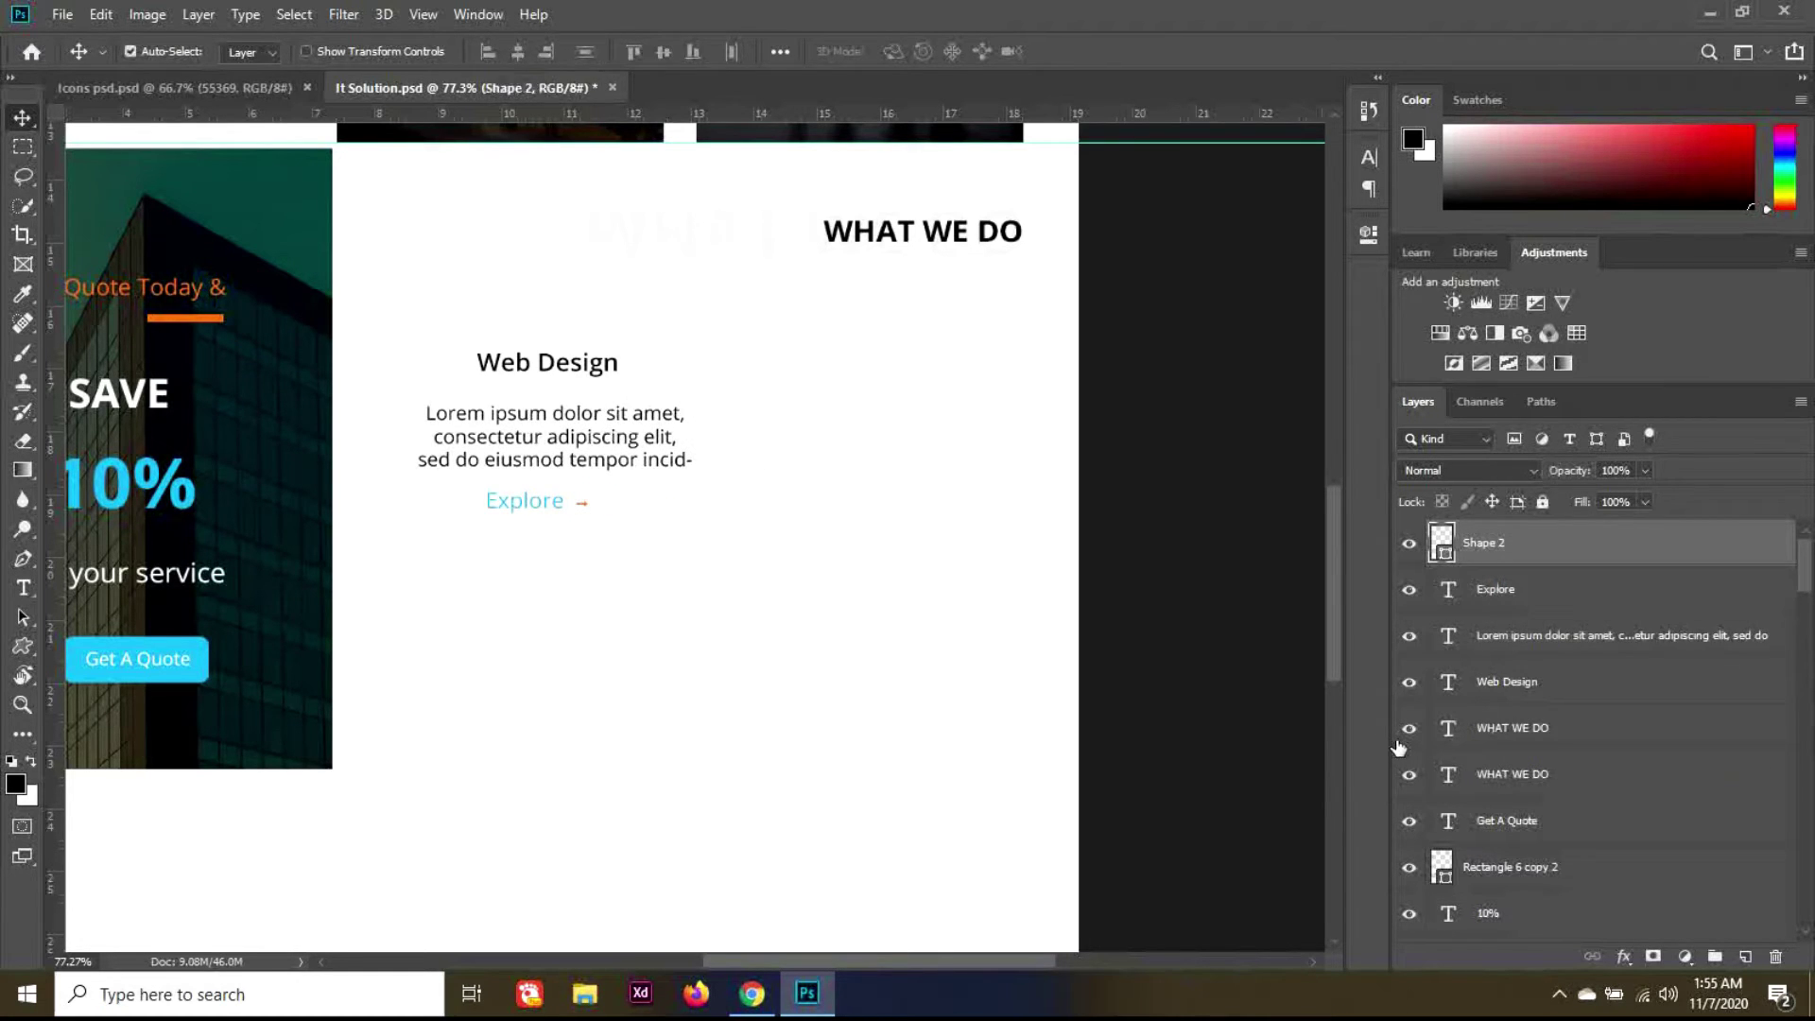
# Step: Duplicate the whole "Web Design" block, including title, paragraph, "Explore" and arrow, and shift the copy right to form a second column
pyautogui.keyDown('ctrl'); pyautogui.click(1615, 605); pyautogui.keyUp('ctrl')
pyautogui.keyDown('ctrl'); pyautogui.click(1604, 644); pyautogui.keyUp('ctrl')
pyautogui.keyDown('ctrl'); pyautogui.click(1602, 689); pyautogui.keyUp('ctrl')
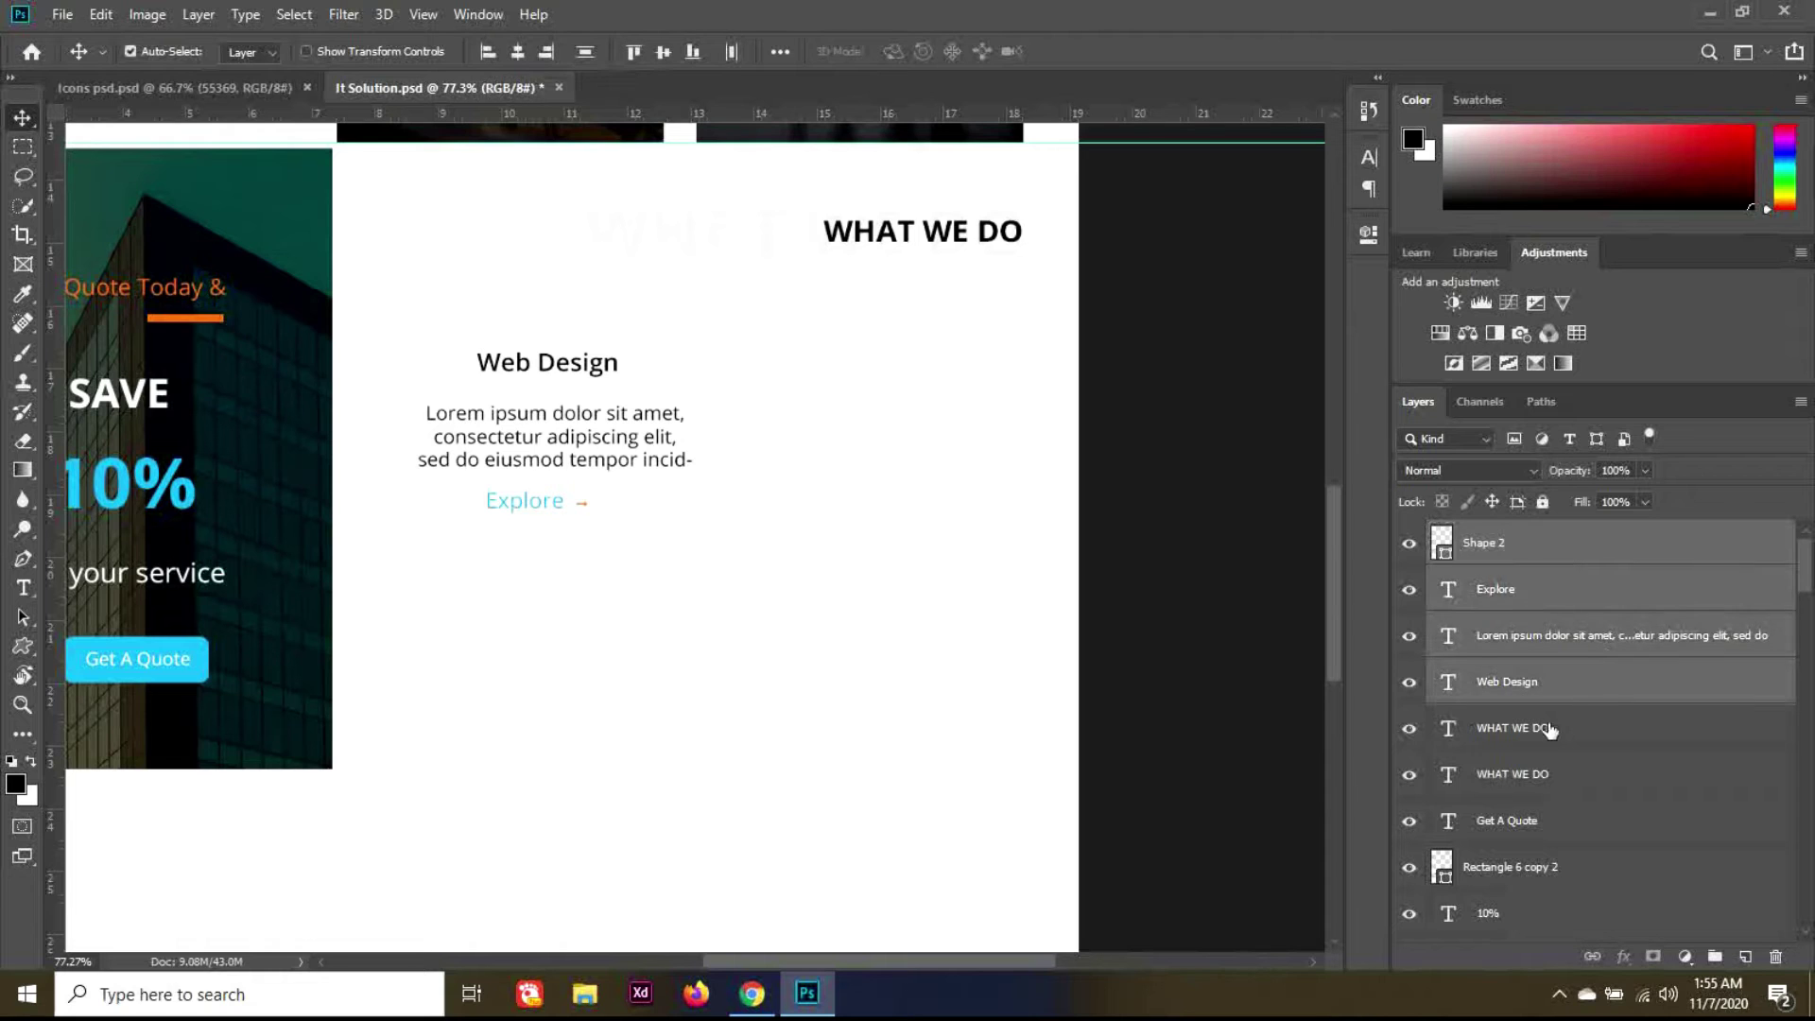
pyautogui.hotkey('ctrl', 'j')
pyautogui.hotkey('shift', 'Right')
pyautogui.hotkey('shift', 'Right')
pyautogui.hotkey('shift', 'Right')
pyautogui.hotkey('shift', 'Right')
pyautogui.hotkey('shift', 'Right')
pyautogui.hotkey('shift', 'Right')
pyautogui.hotkey('shift', 'Right')
pyautogui.hotkey('shift', 'Right')
pyautogui.hotkey('shift', 'Right')
pyautogui.hotkey('shift', 'Right')
pyautogui.hotkey('shift', 'Right')
pyautogui.hotkey('shift', 'Right')
pyautogui.hotkey('shift', 'Right')
pyautogui.hotkey('shift', 'Right')
pyautogui.hotkey('shift', 'Right')
pyautogui.hotkey('shift', 'Right')
pyautogui.hotkey('shift', 'Right')
pyautogui.hotkey('shift', 'Right')
pyautogui.hotkey('shift', 'Right')
pyautogui.hotkey('shift', 'Right')
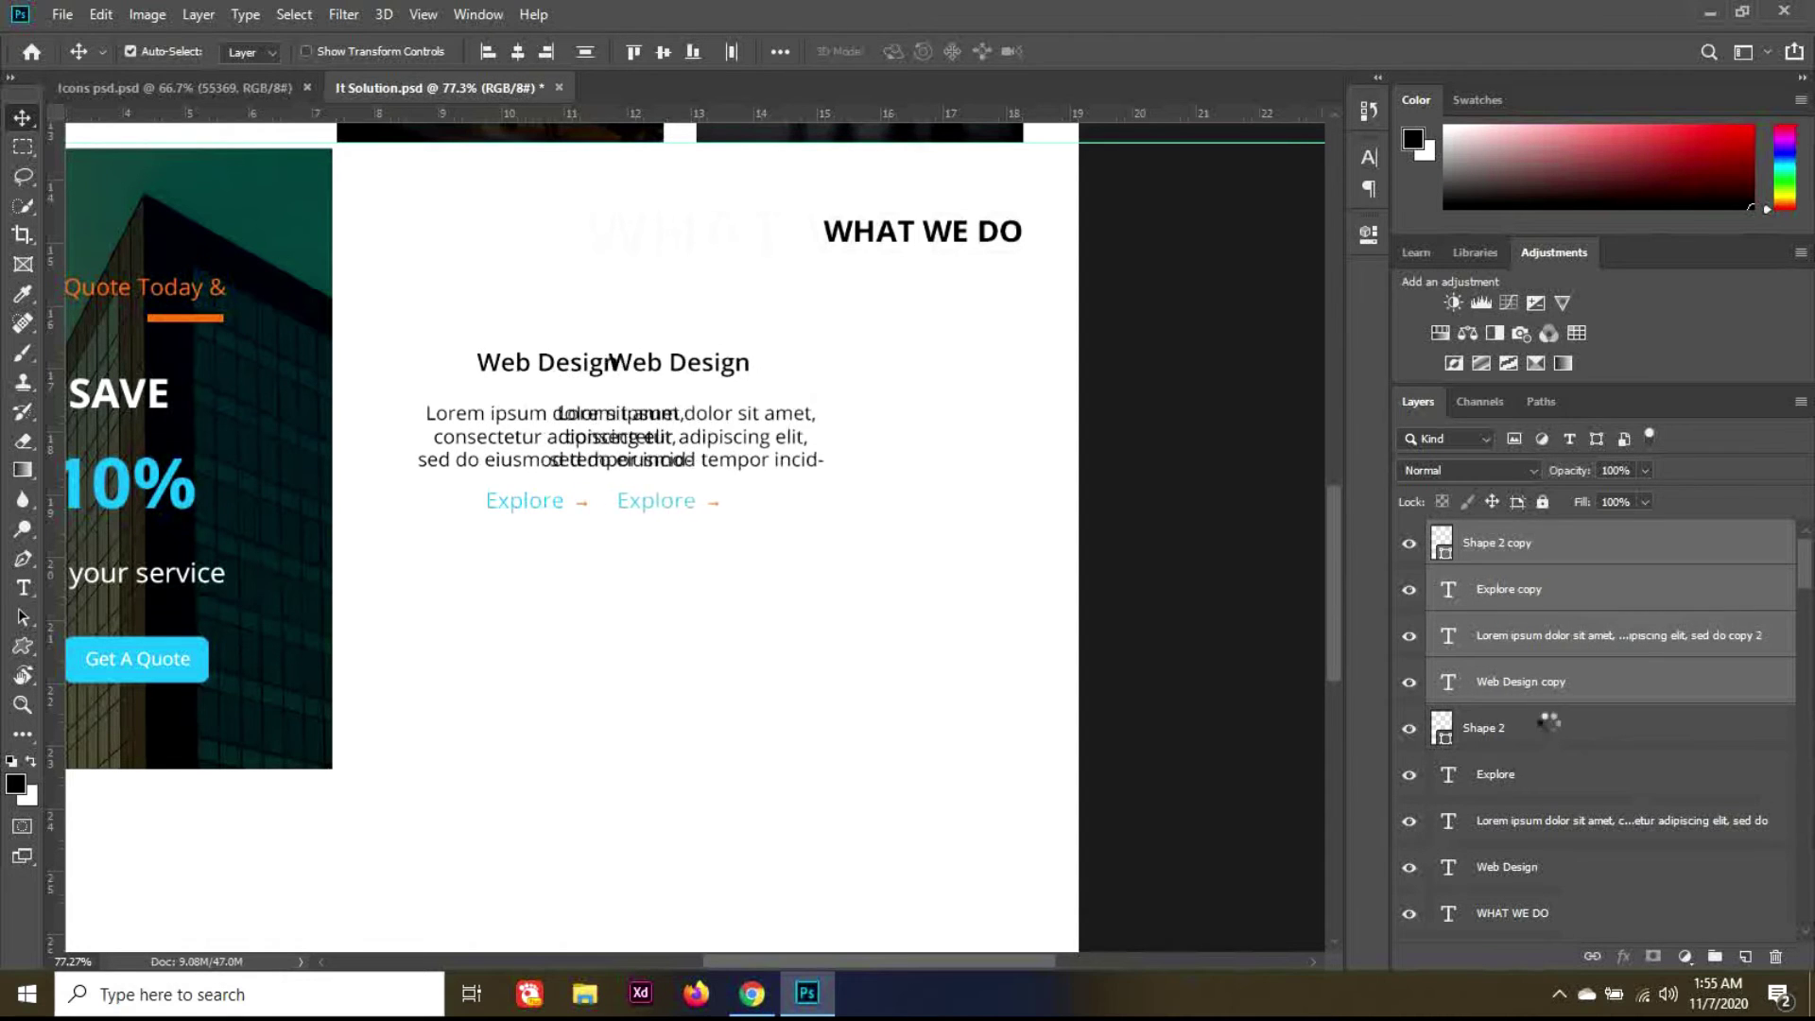
pyautogui.hotkey('shift', 'Right')
pyautogui.hotkey('shift', 'Right')
pyautogui.hotkey('shift', 'Right')
pyautogui.hotkey('shift', 'Right')
pyautogui.hotkey('shift', 'Right')
pyautogui.hotkey('shift', 'Right')
pyautogui.hotkey('shift', 'Right')
pyautogui.hotkey('shift', 'Right')
pyautogui.hotkey('shift', 'Right')
pyautogui.hotkey('shift', 'Right')
pyautogui.hotkey('shift', 'Right')
pyautogui.hotkey('shift', 'Right')
pyautogui.hotkey('shift', 'Right')
pyautogui.hotkey('shift', 'Right')
pyautogui.hotkey('shift', 'Right')
pyautogui.hotkey('shift', 'Right')
pyautogui.hotkey('shift', 'Right')
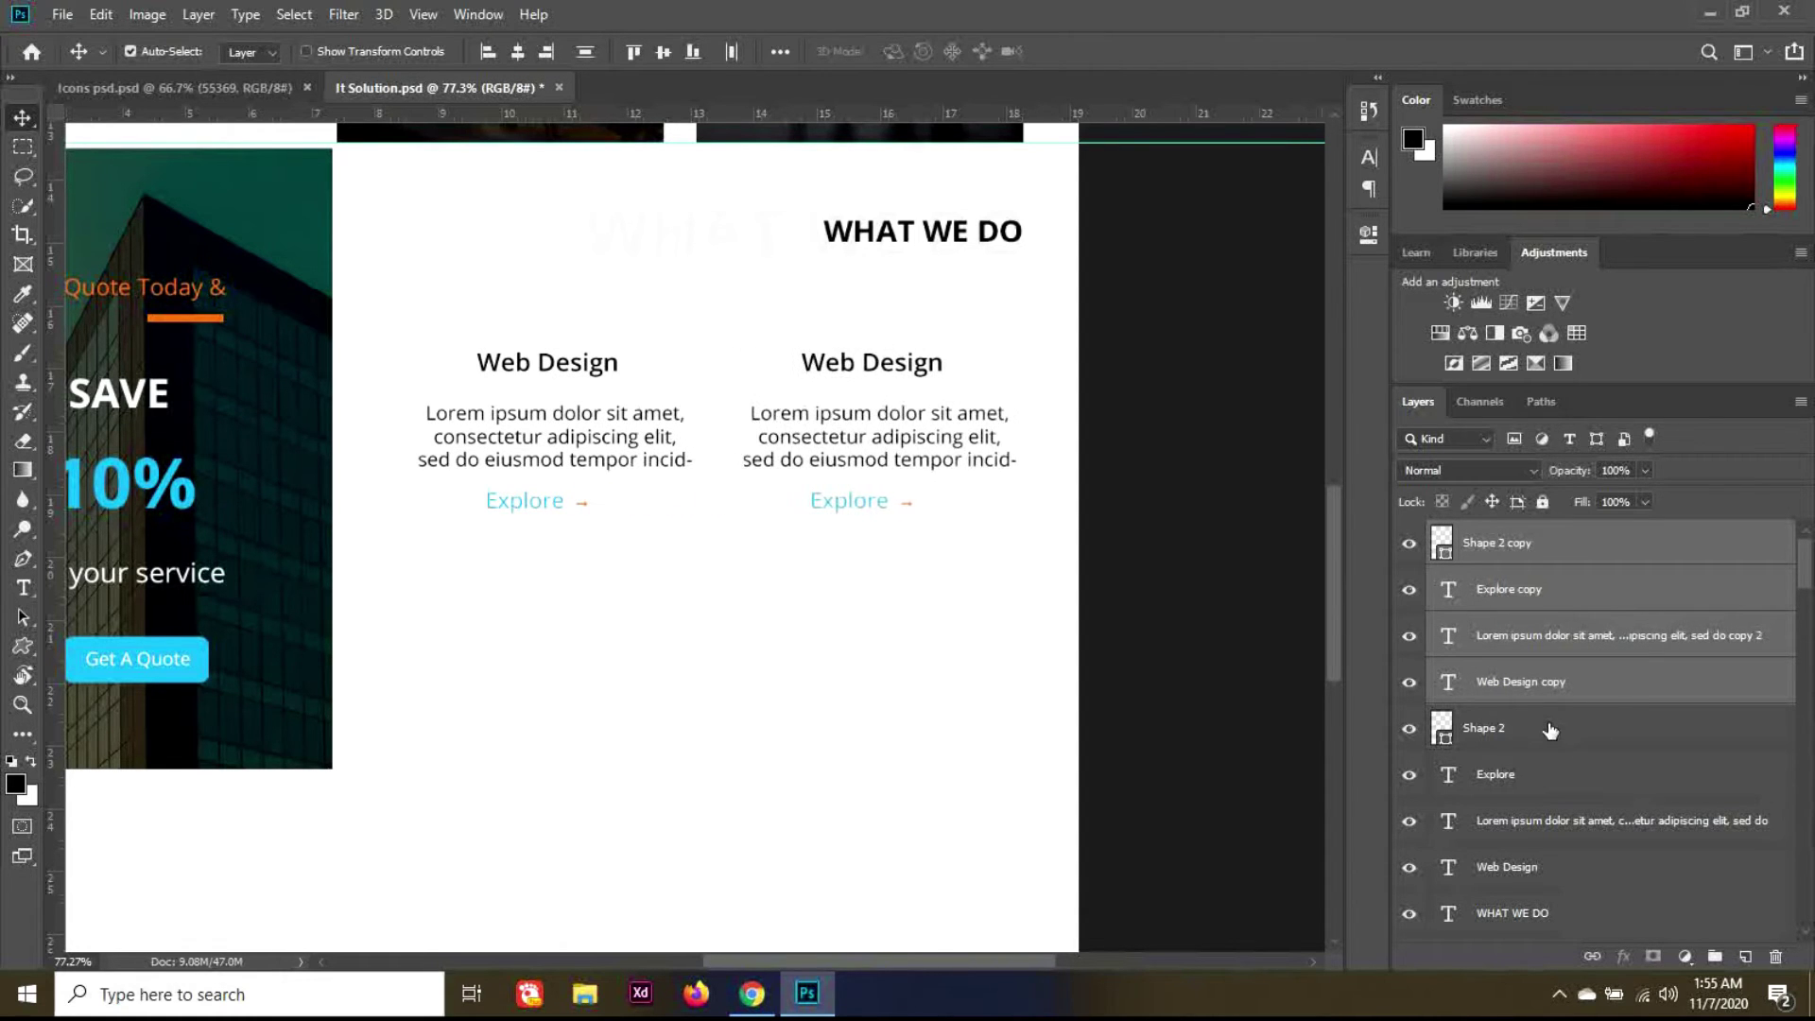
# Step: Duplicate both "Web Design" blocks together and move the copies straight down to form a second row of services
pyautogui.keyDown('ctrl'); pyautogui.click(1550, 737); pyautogui.keyUp('ctrl')
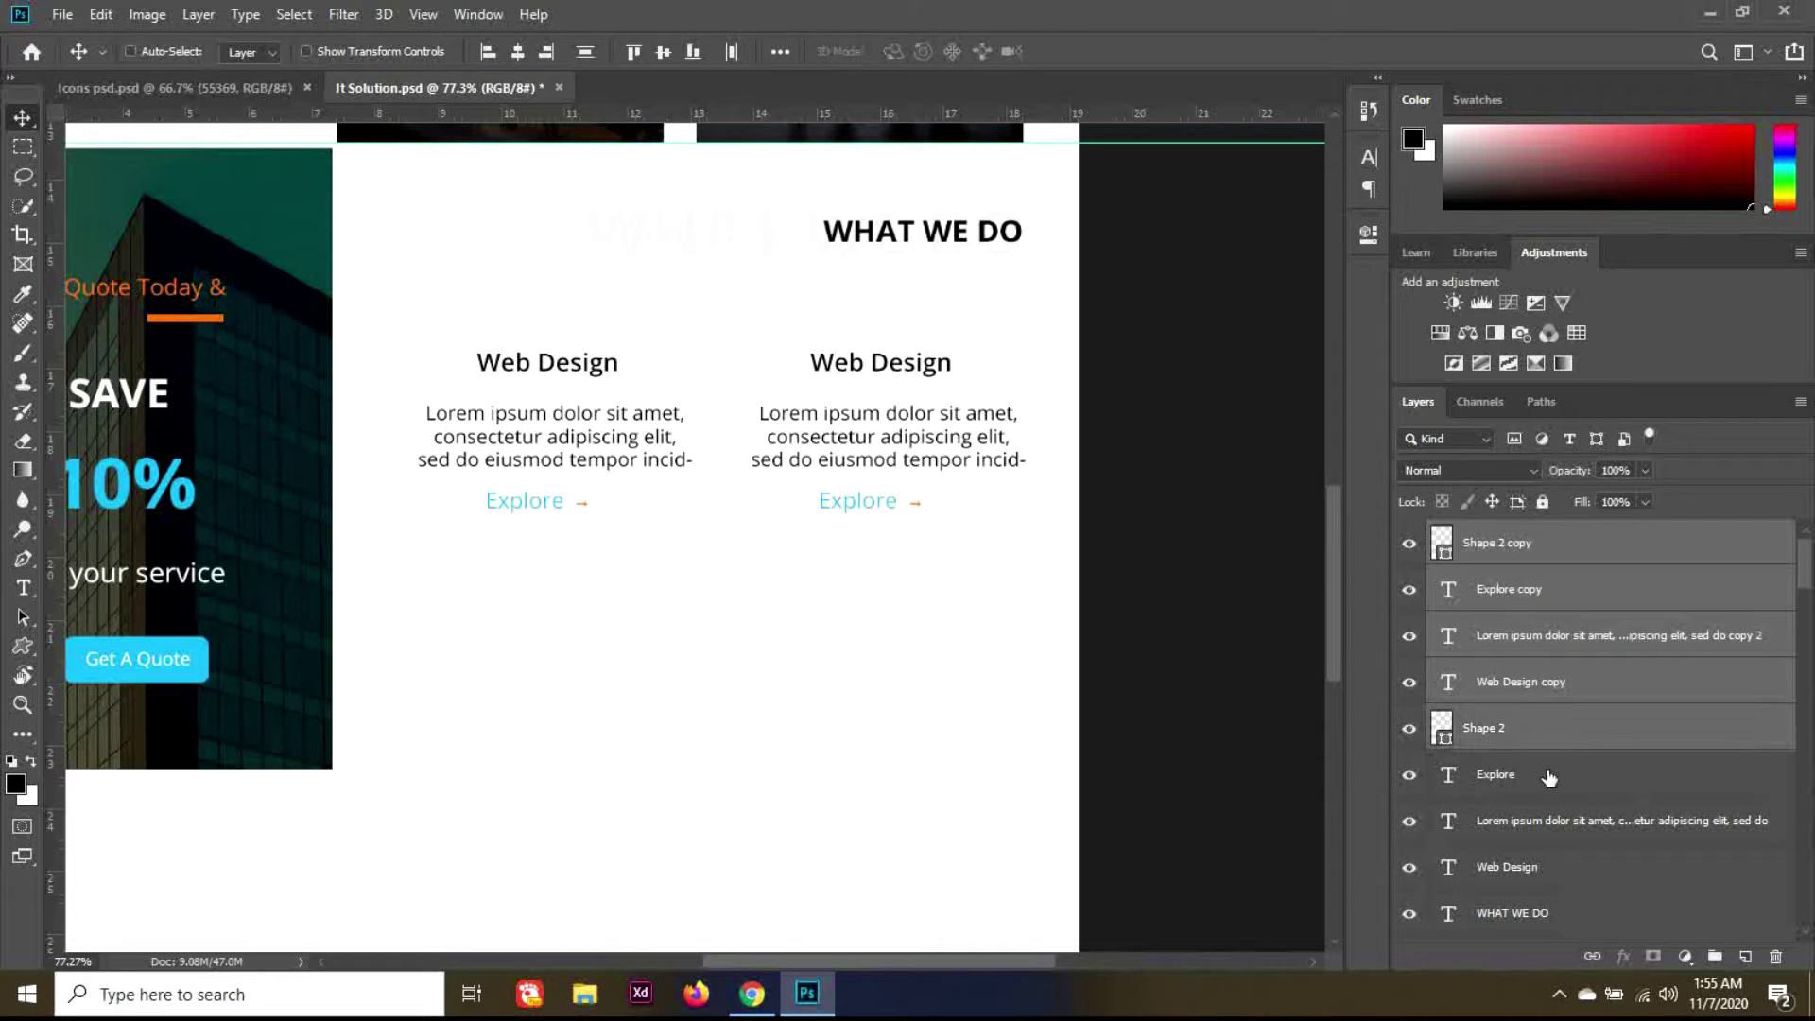
pyautogui.keyDown('ctrl'); pyautogui.click(1550, 777); pyautogui.keyUp('ctrl')
pyautogui.keyDown('ctrl'); pyautogui.click(1548, 823); pyautogui.keyUp('ctrl')
pyautogui.keyDown('ctrl'); pyautogui.click(1547, 871); pyautogui.keyUp('ctrl')
pyautogui.hotkey('ctrl', 'j')
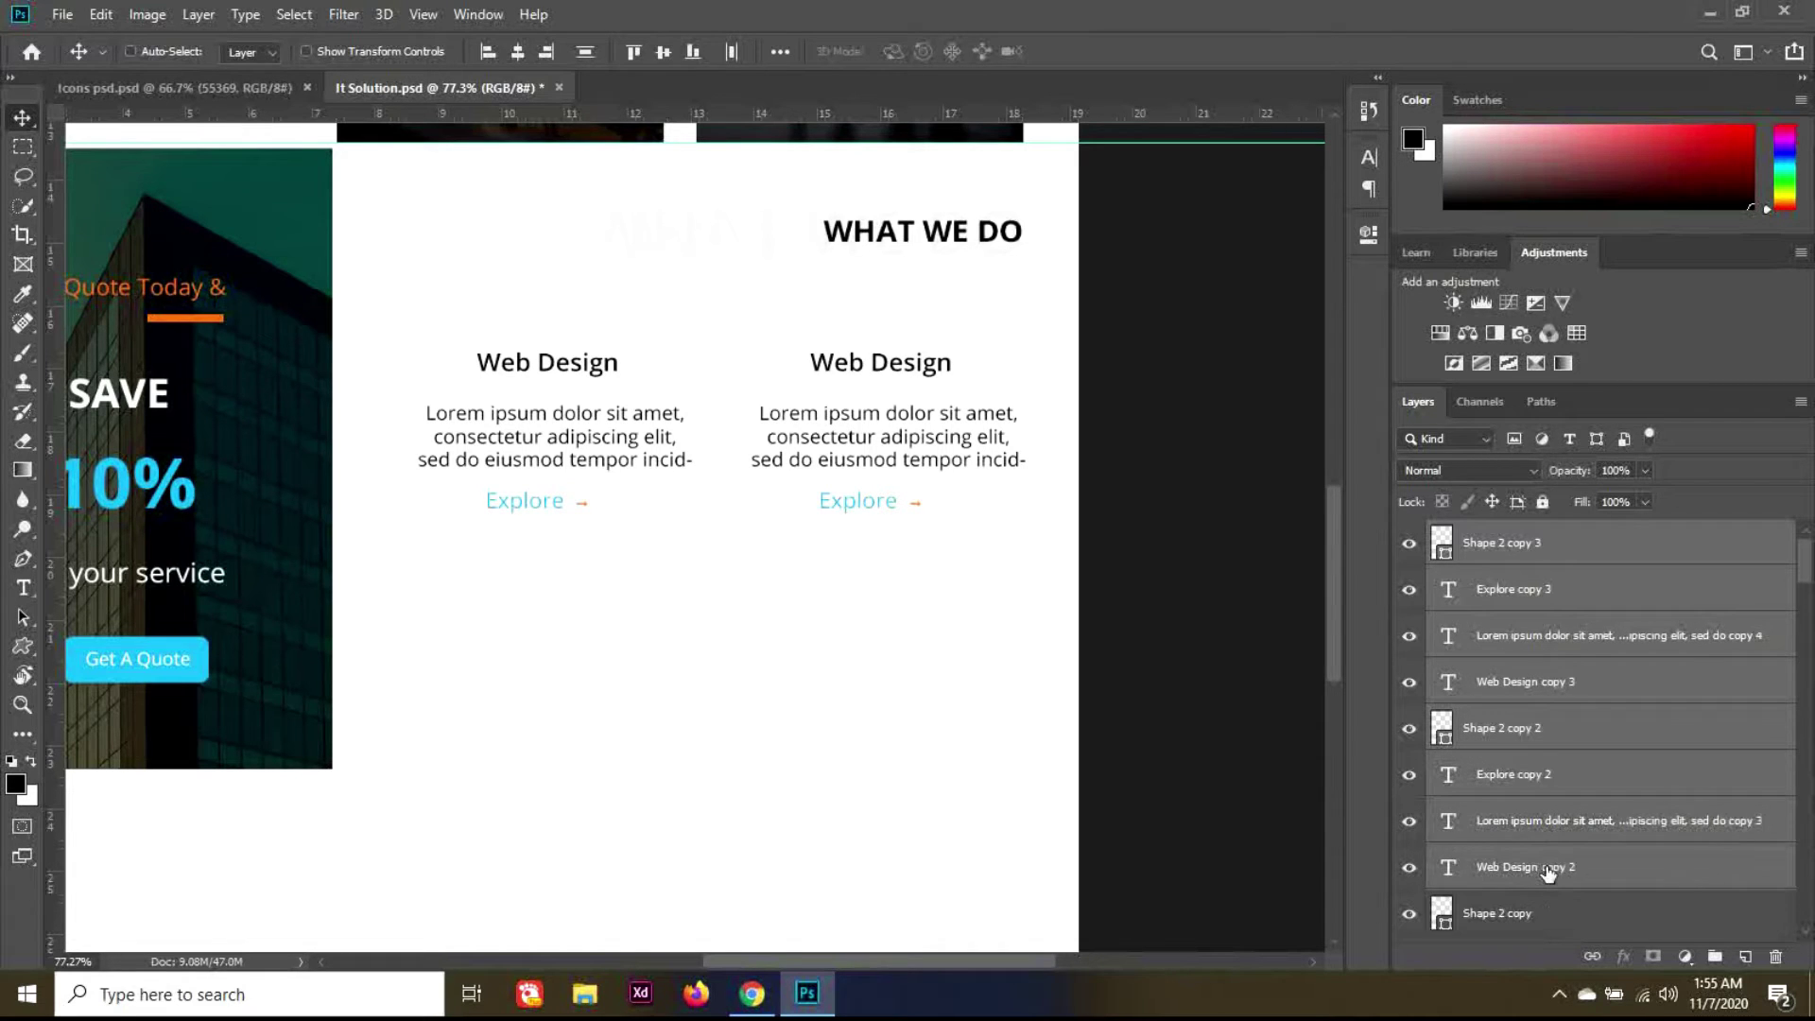
pyautogui.hotkey('shift', 'Down')
pyautogui.hotkey('shift', 'Down')
pyautogui.hotkey('shift', 'Down')
pyautogui.hotkey('shift', 'Down')
pyautogui.hotkey('shift', 'Down')
pyautogui.hotkey('shift', 'Down')
pyautogui.hotkey('shift', 'Down')
pyautogui.hotkey('shift', 'Down')
pyautogui.hotkey('shift', 'Down')
pyautogui.hotkey('shift', 'Down')
pyautogui.hotkey('shift', 'Down')
pyautogui.hotkey('shift', 'Down')
pyautogui.hotkey('shift', 'Down')
pyautogui.hotkey('shift', 'Down')
pyautogui.hotkey('shift', 'Down')
pyautogui.hotkey('shift', 'Down')
pyautogui.hotkey('shift', 'Down')
pyautogui.hotkey('shift', 'Down')
pyautogui.hotkey('shift', 'Down')
pyautogui.hotkey('shift', 'Down')
pyautogui.hotkey('shift', 'Down')
pyautogui.hotkey('shift', 'Down')
pyautogui.hotkey('shift', 'Down')
pyautogui.hotkey('shift', 'Down')
pyautogui.hotkey('shift', 'Down')
pyautogui.hotkey('shift', 'Down')
pyautogui.hotkey('shift', 'Down')
pyautogui.hotkey('shift', 'Down')
pyautogui.hotkey('shift', 'Down')
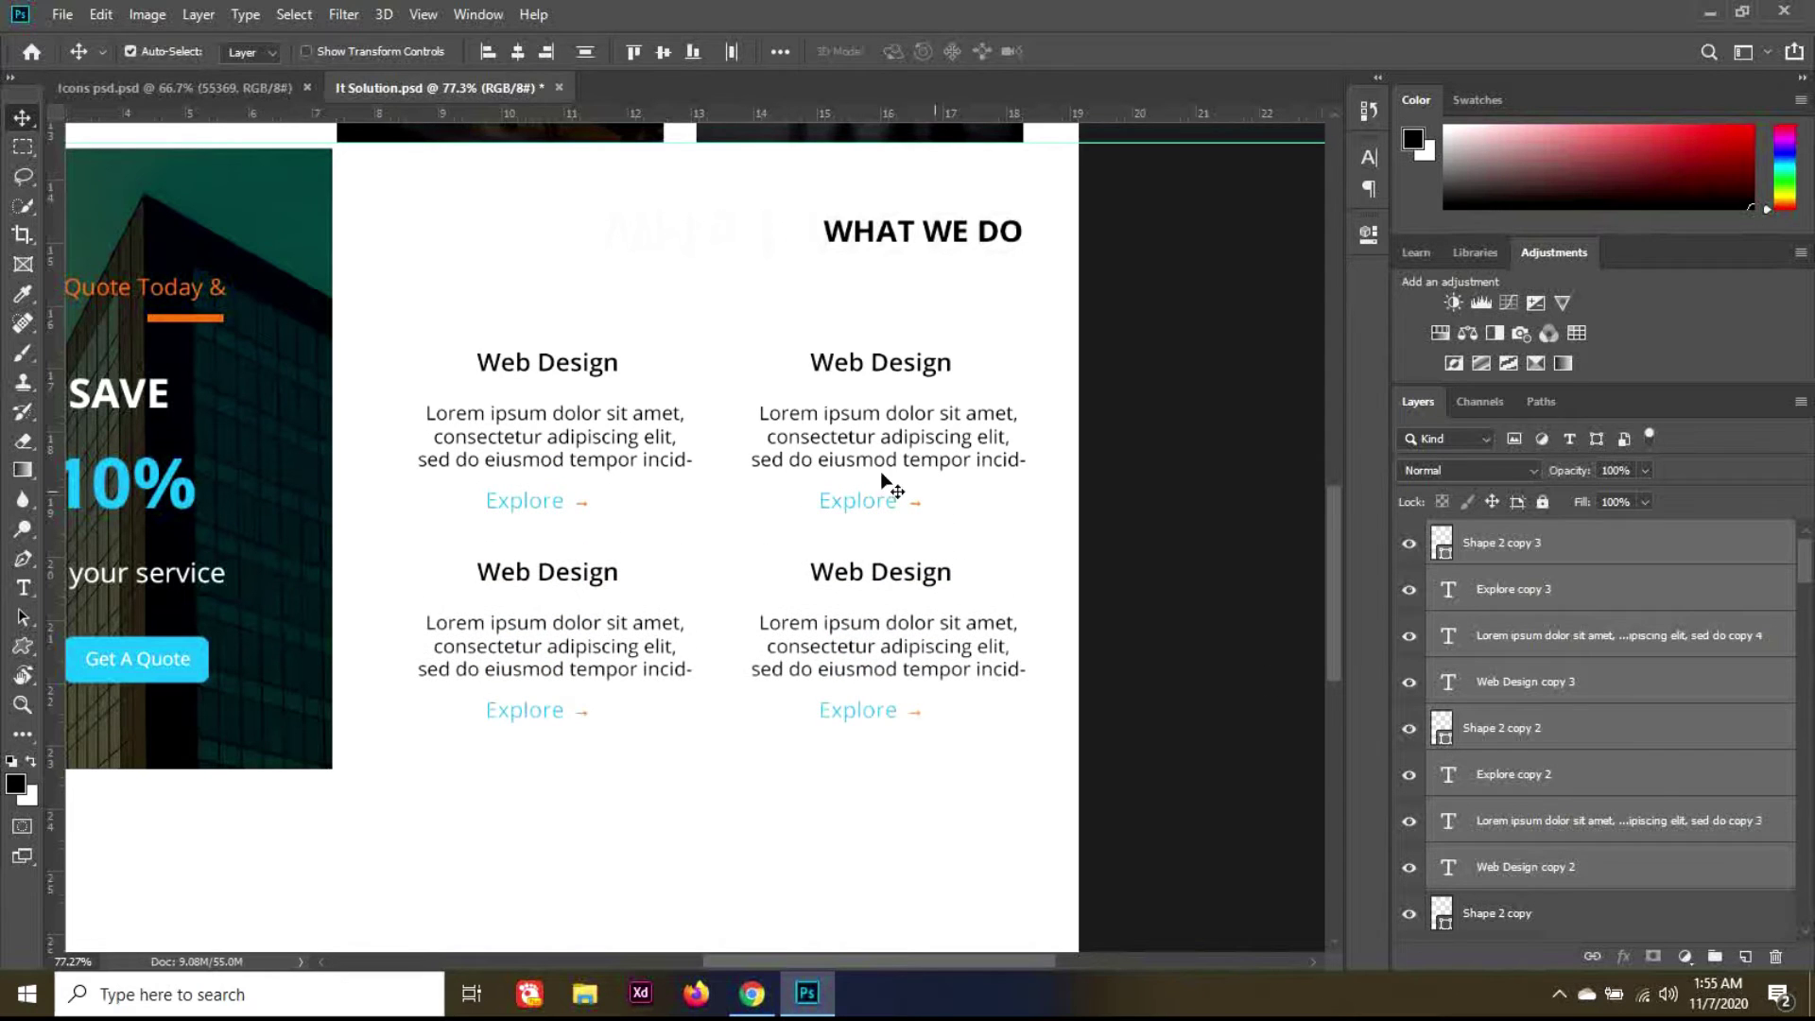
# Step: Change the title of the first row's second block to "Digital Marketing" and centre it above its paragraph
pyautogui.press('t')
pyautogui.click(871, 365)
pyautogui.hotkey('ctrl', 'a')
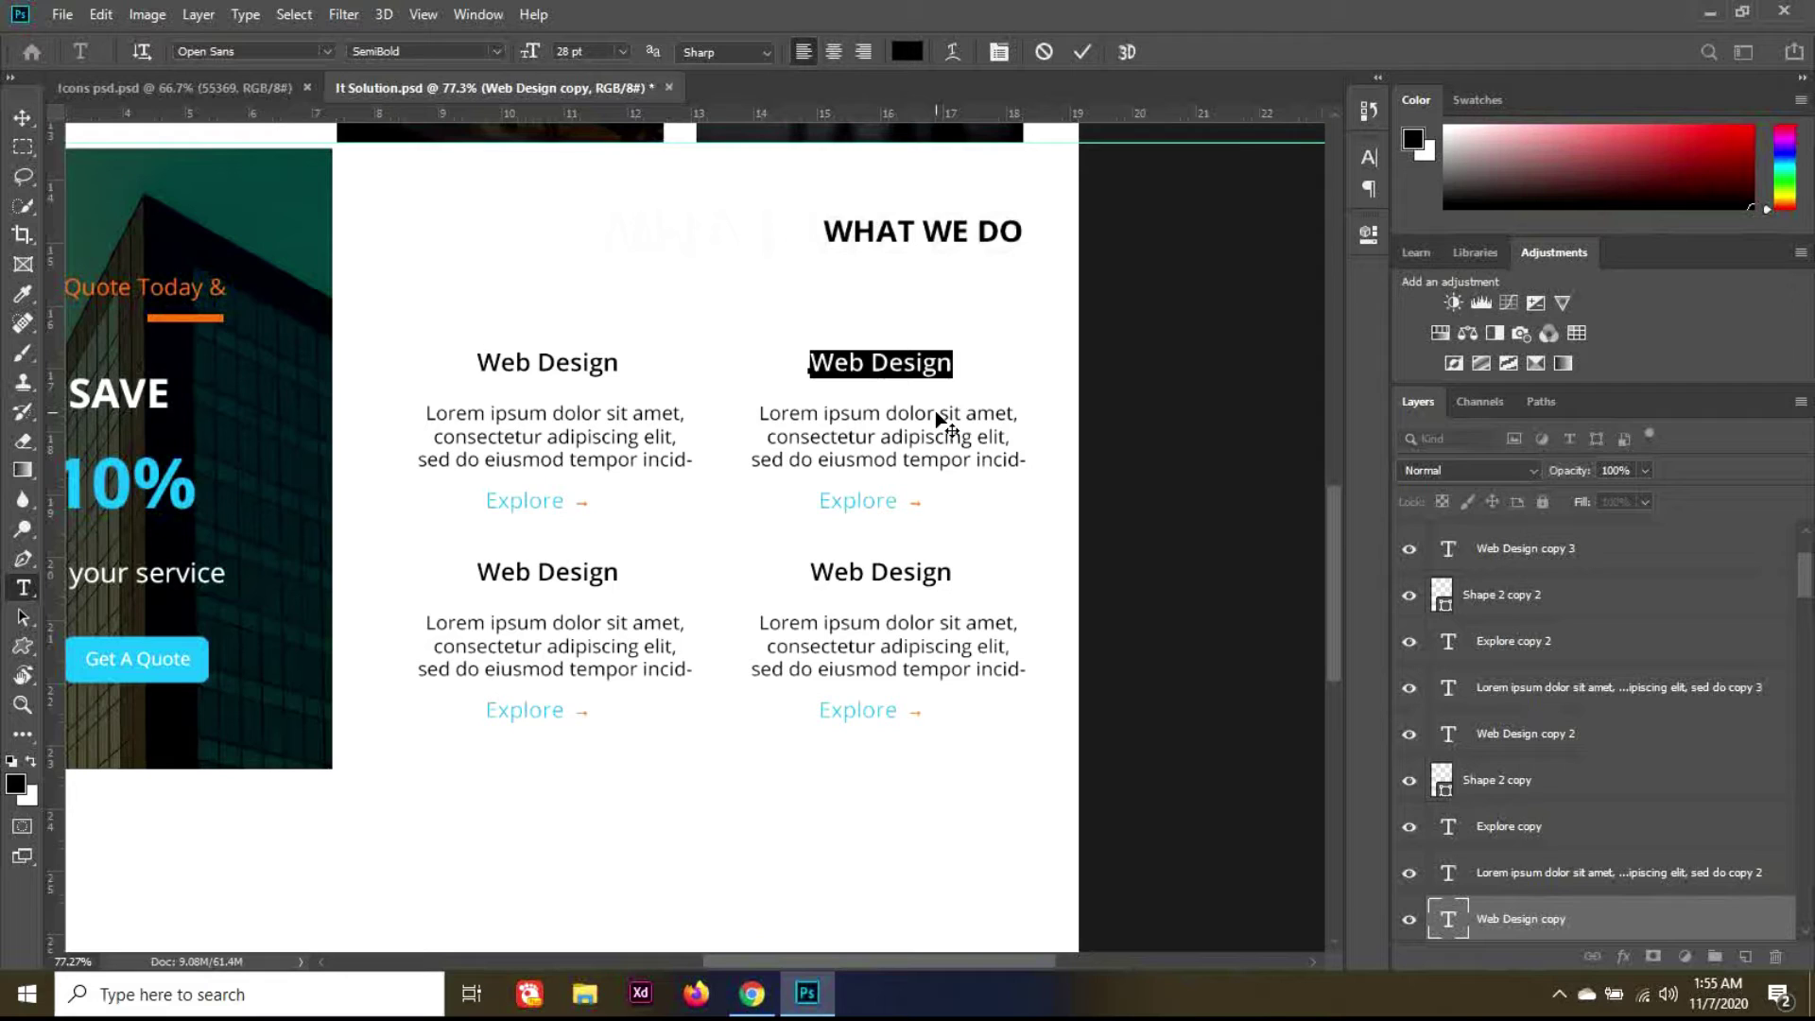
pyautogui.write('Digi')
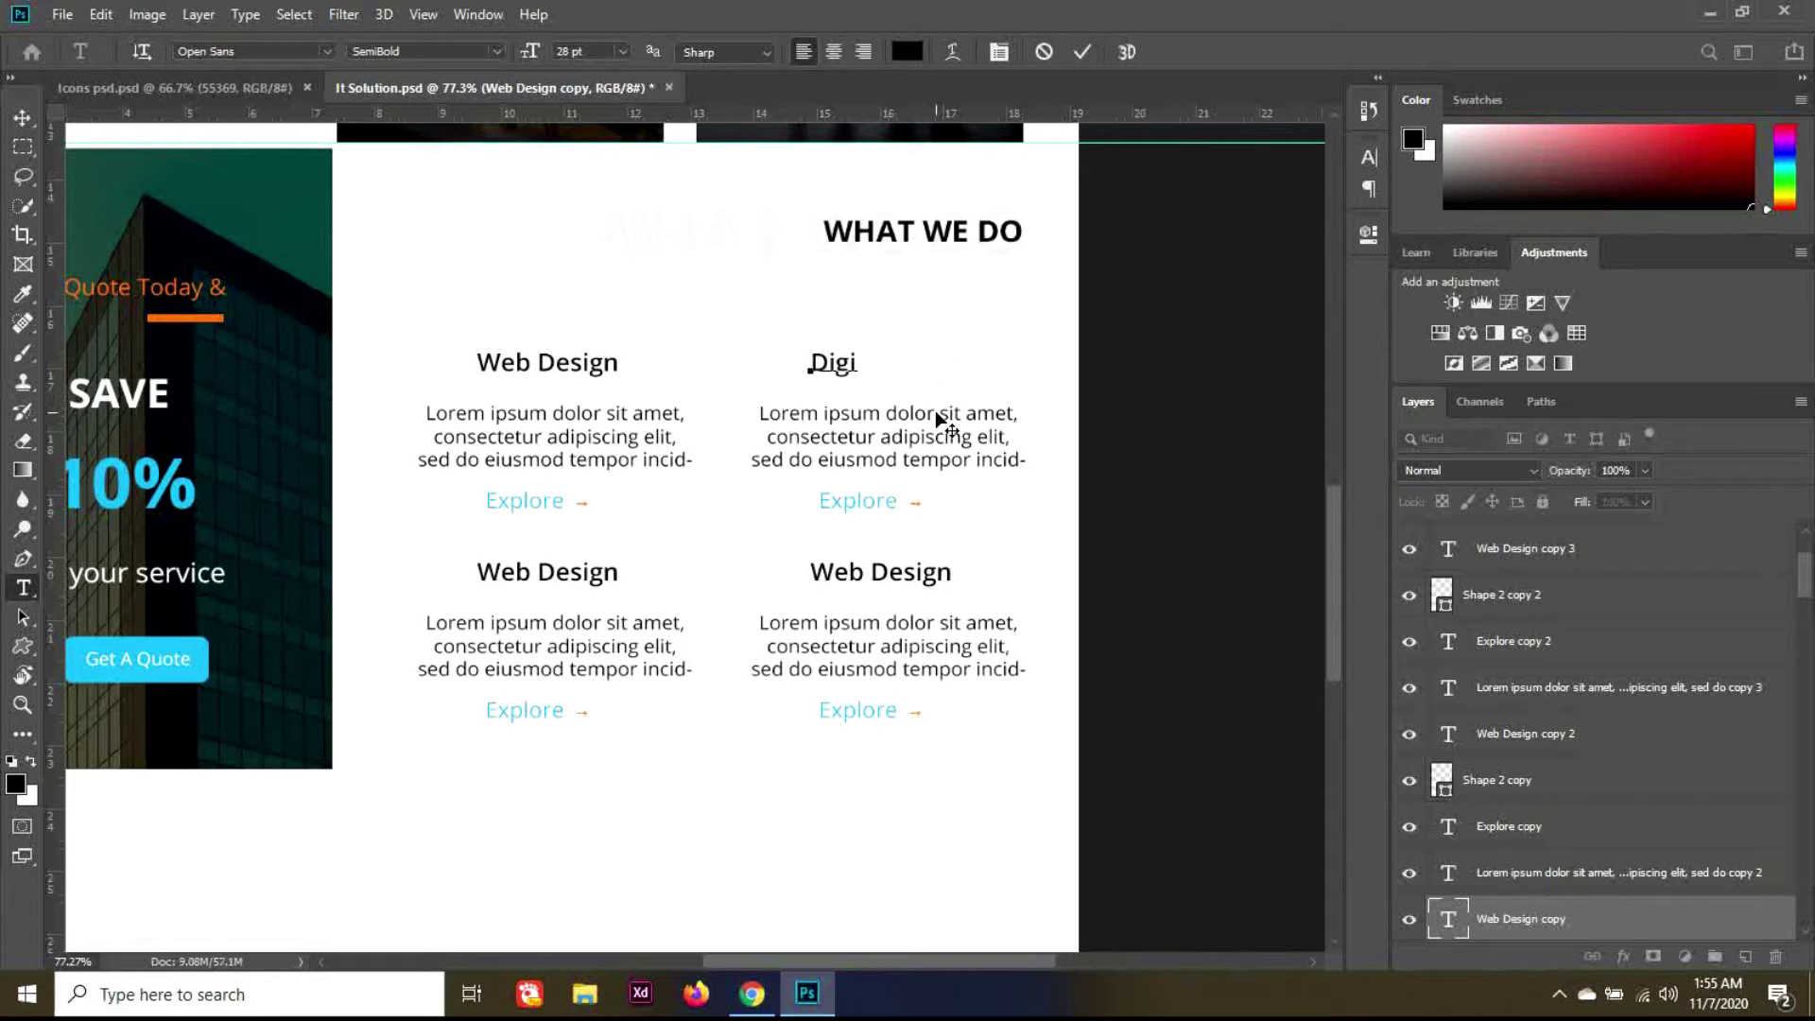
pyautogui.write('tal MArketing')
pyautogui.click(23, 118)
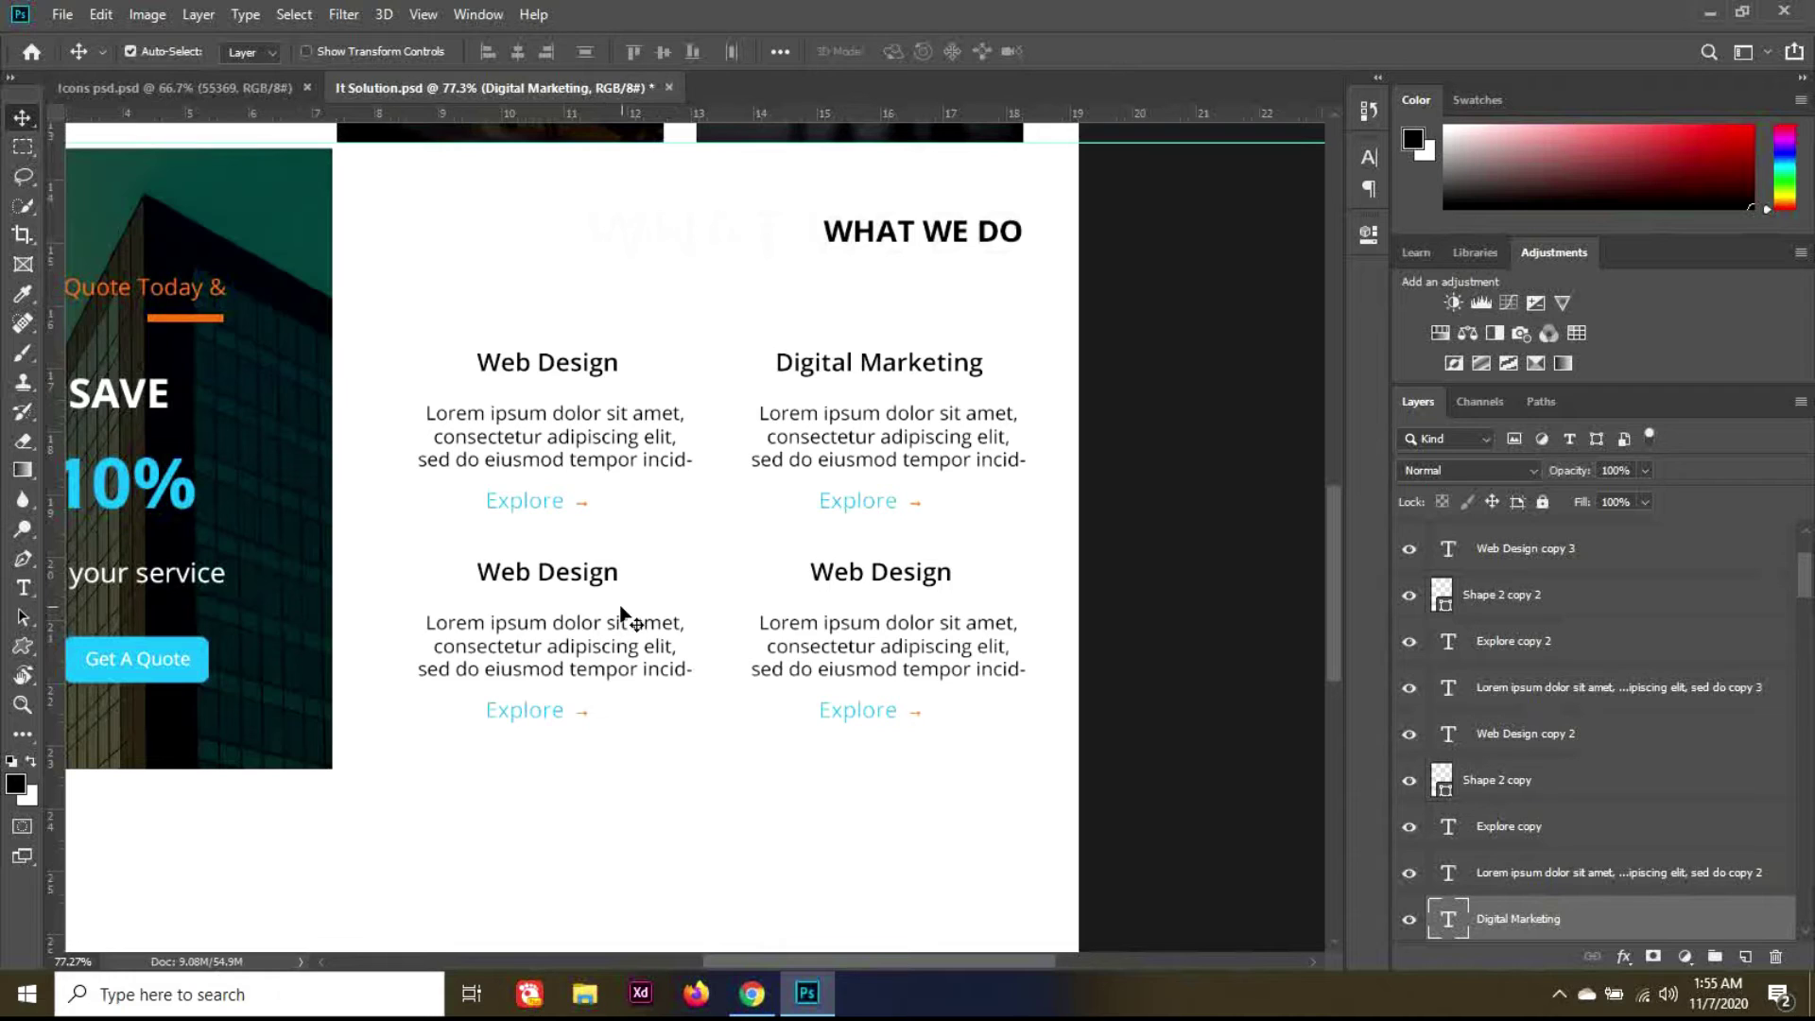
# Step: Change the title of the second row's first block to "E-commerce"
pyautogui.press('t')
pyautogui.tripleClick(572, 573)
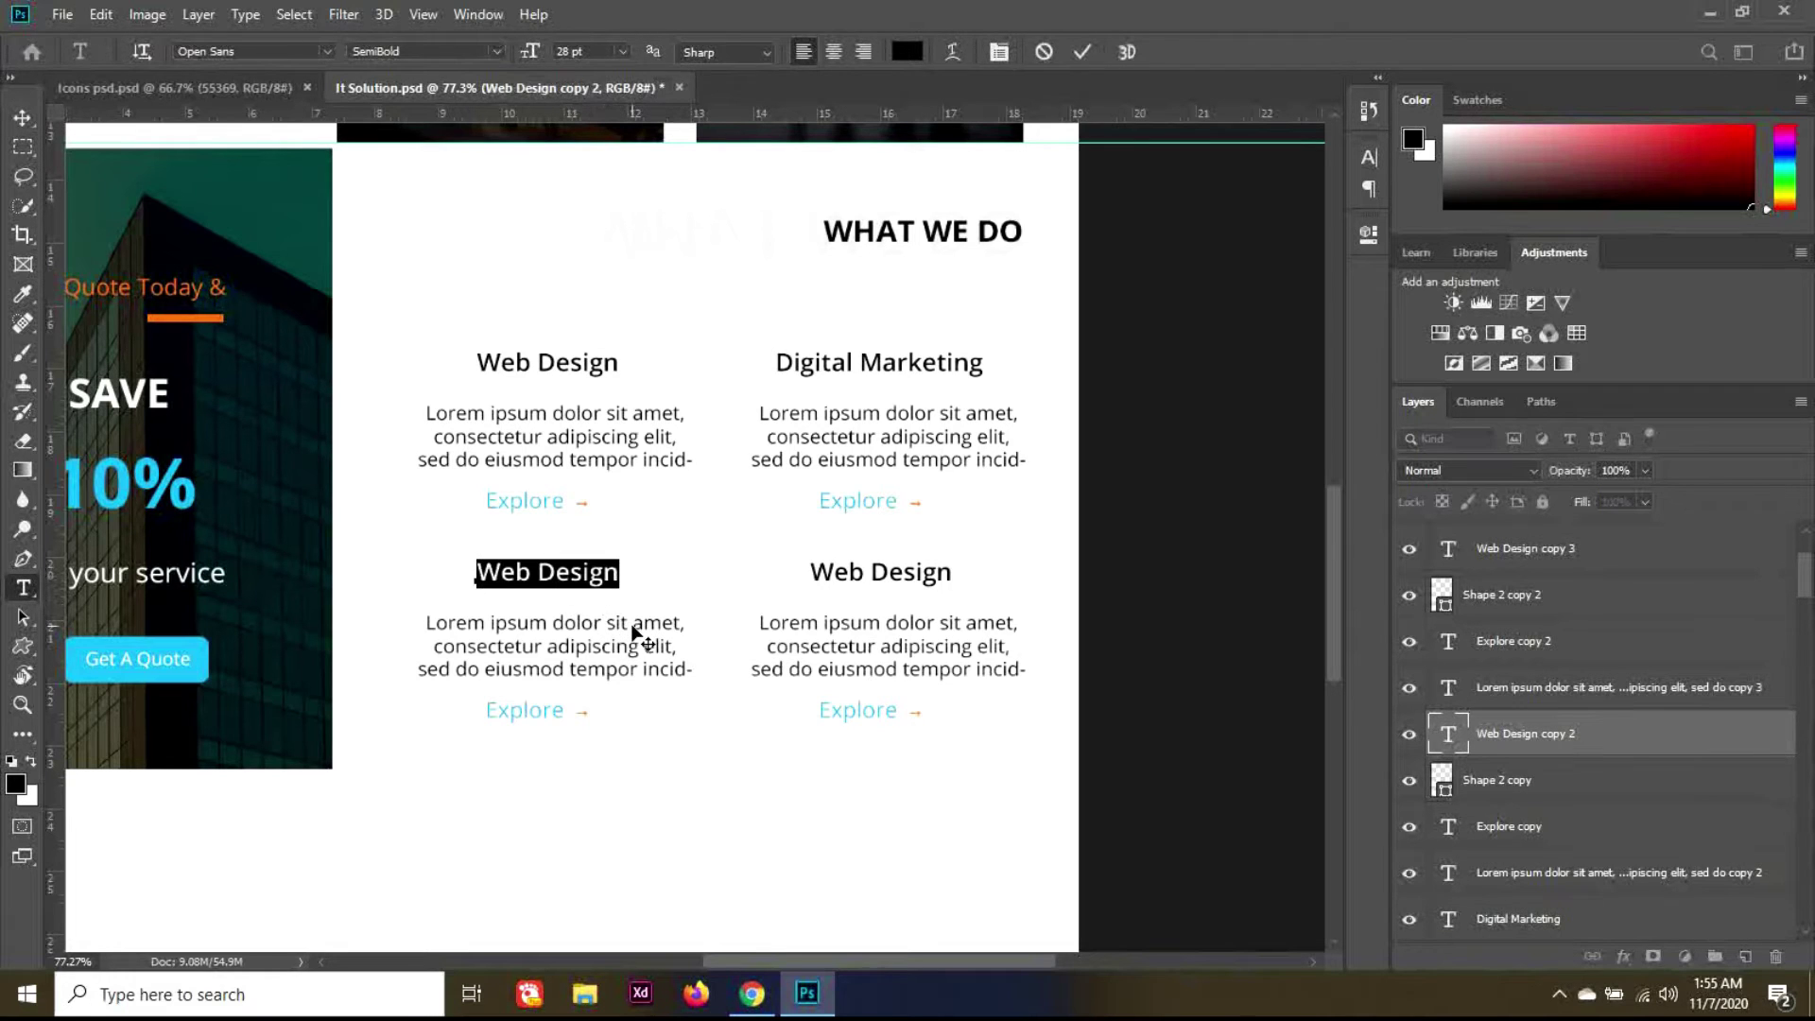
pyautogui.write('E')
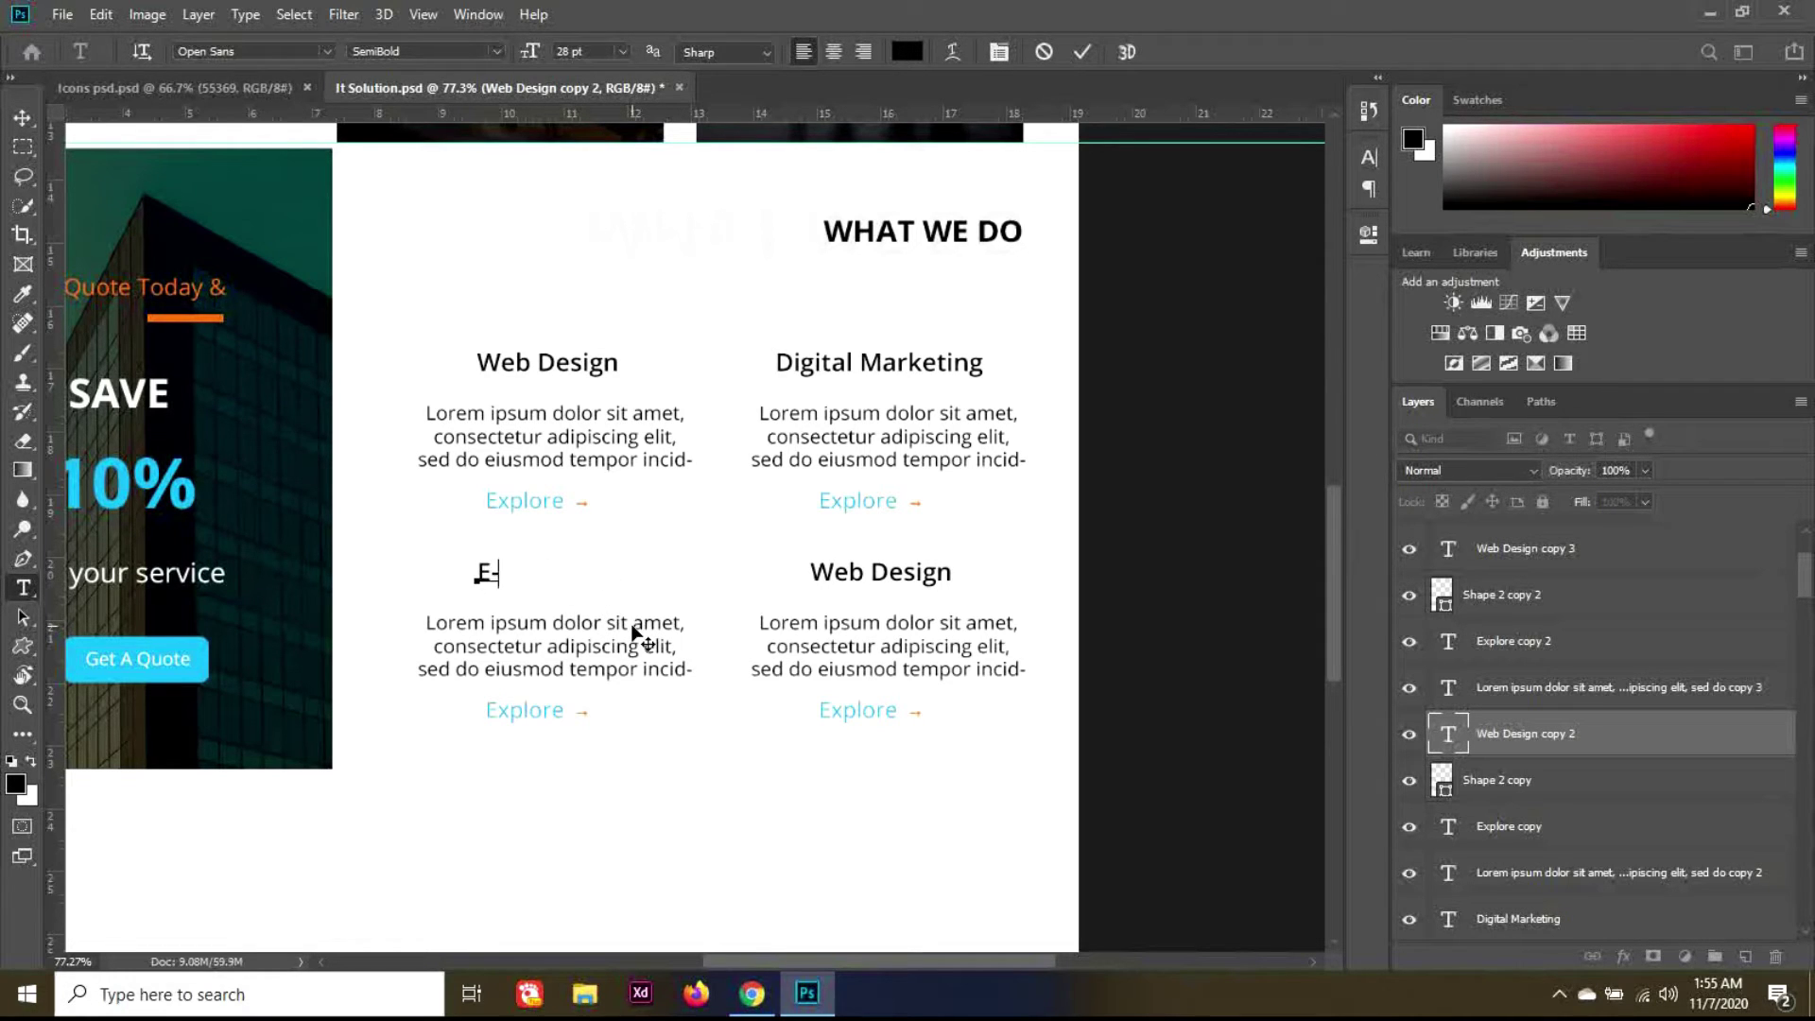
pyautogui.write('-commerce')
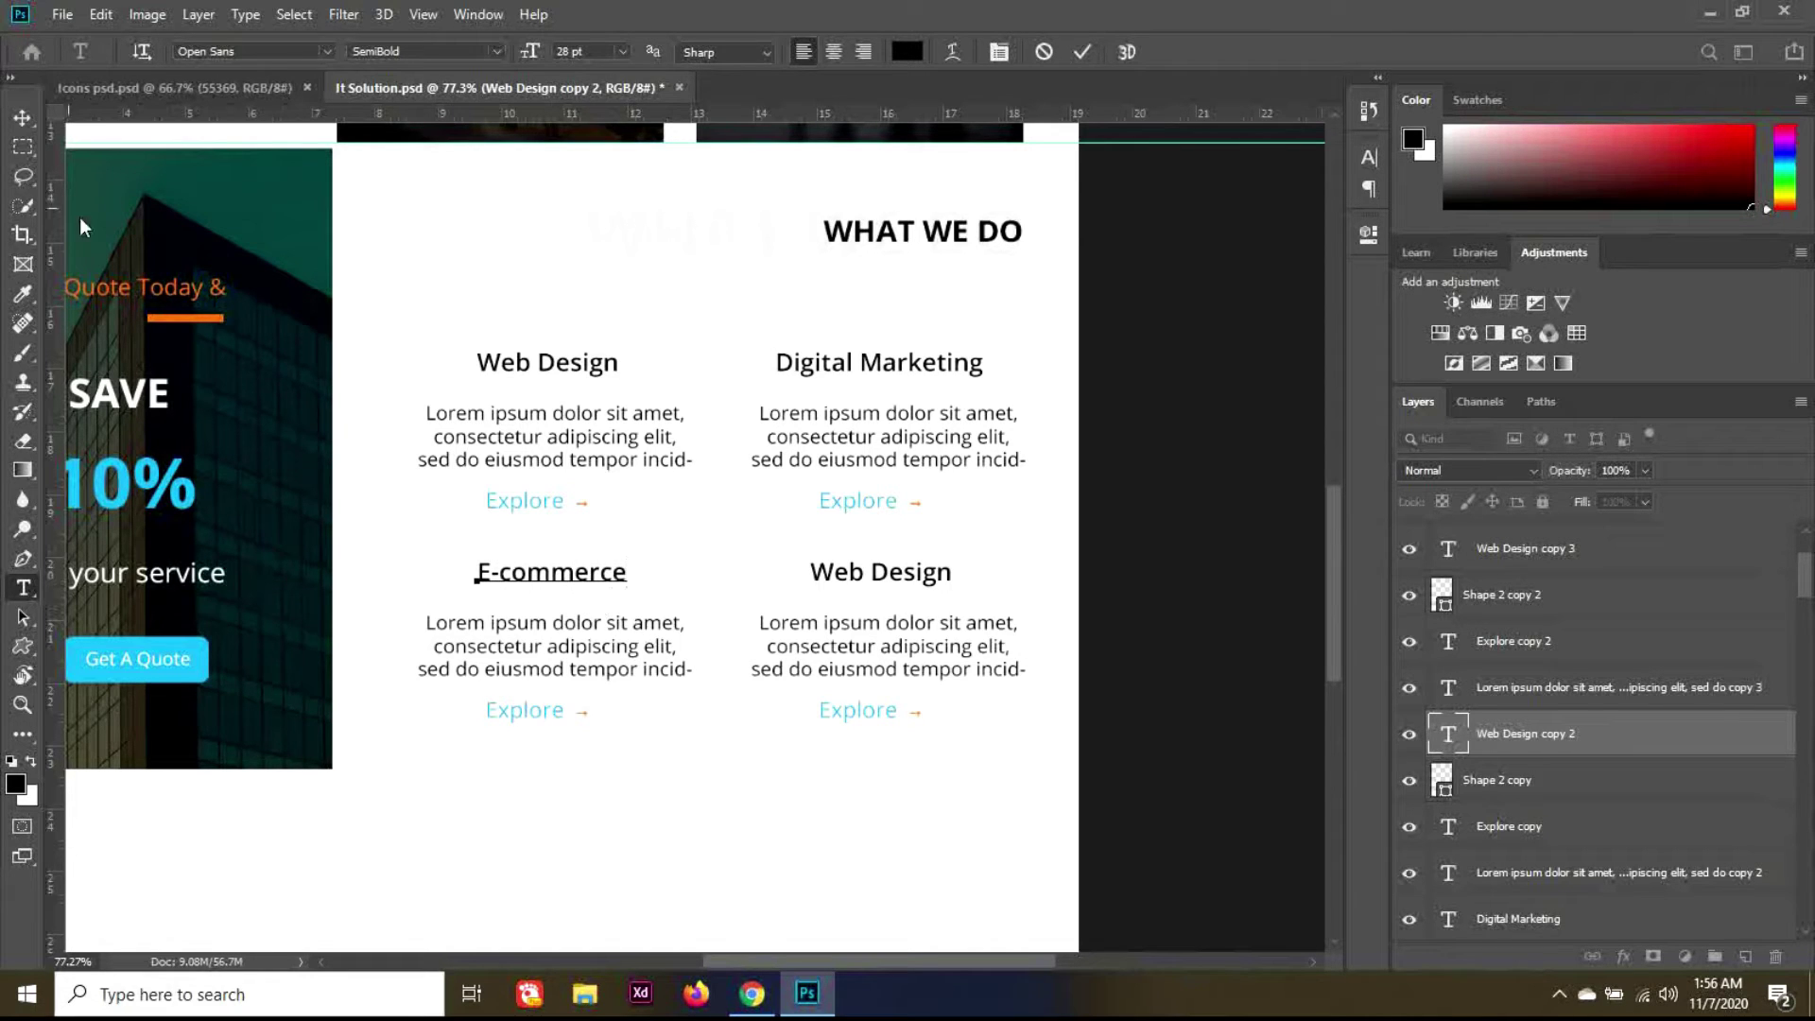
pyautogui.click(23, 117)
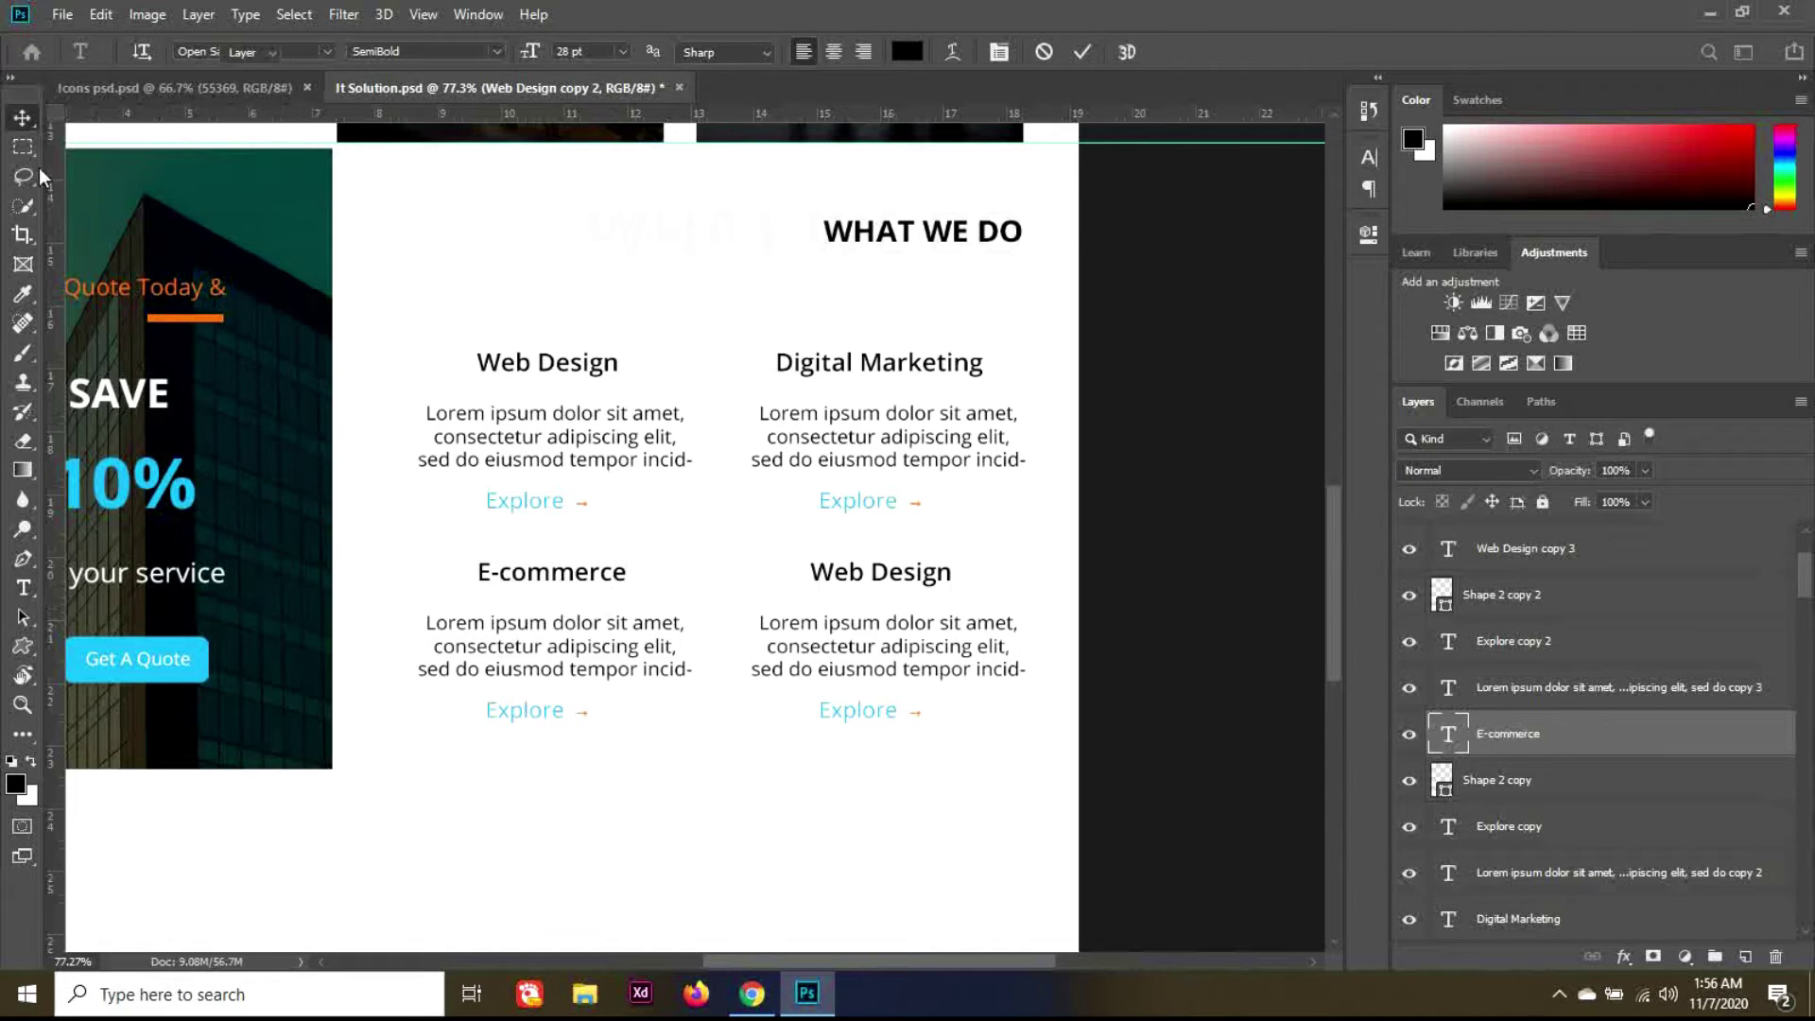
# Step: Change the title of the second row's second block to "Branding" and shift it right to centre it above its paragraph
pyautogui.press('t')
pyautogui.click(907, 581)
pyautogui.hotkey('ctrl', 'a')
pyautogui.click(894, 574)
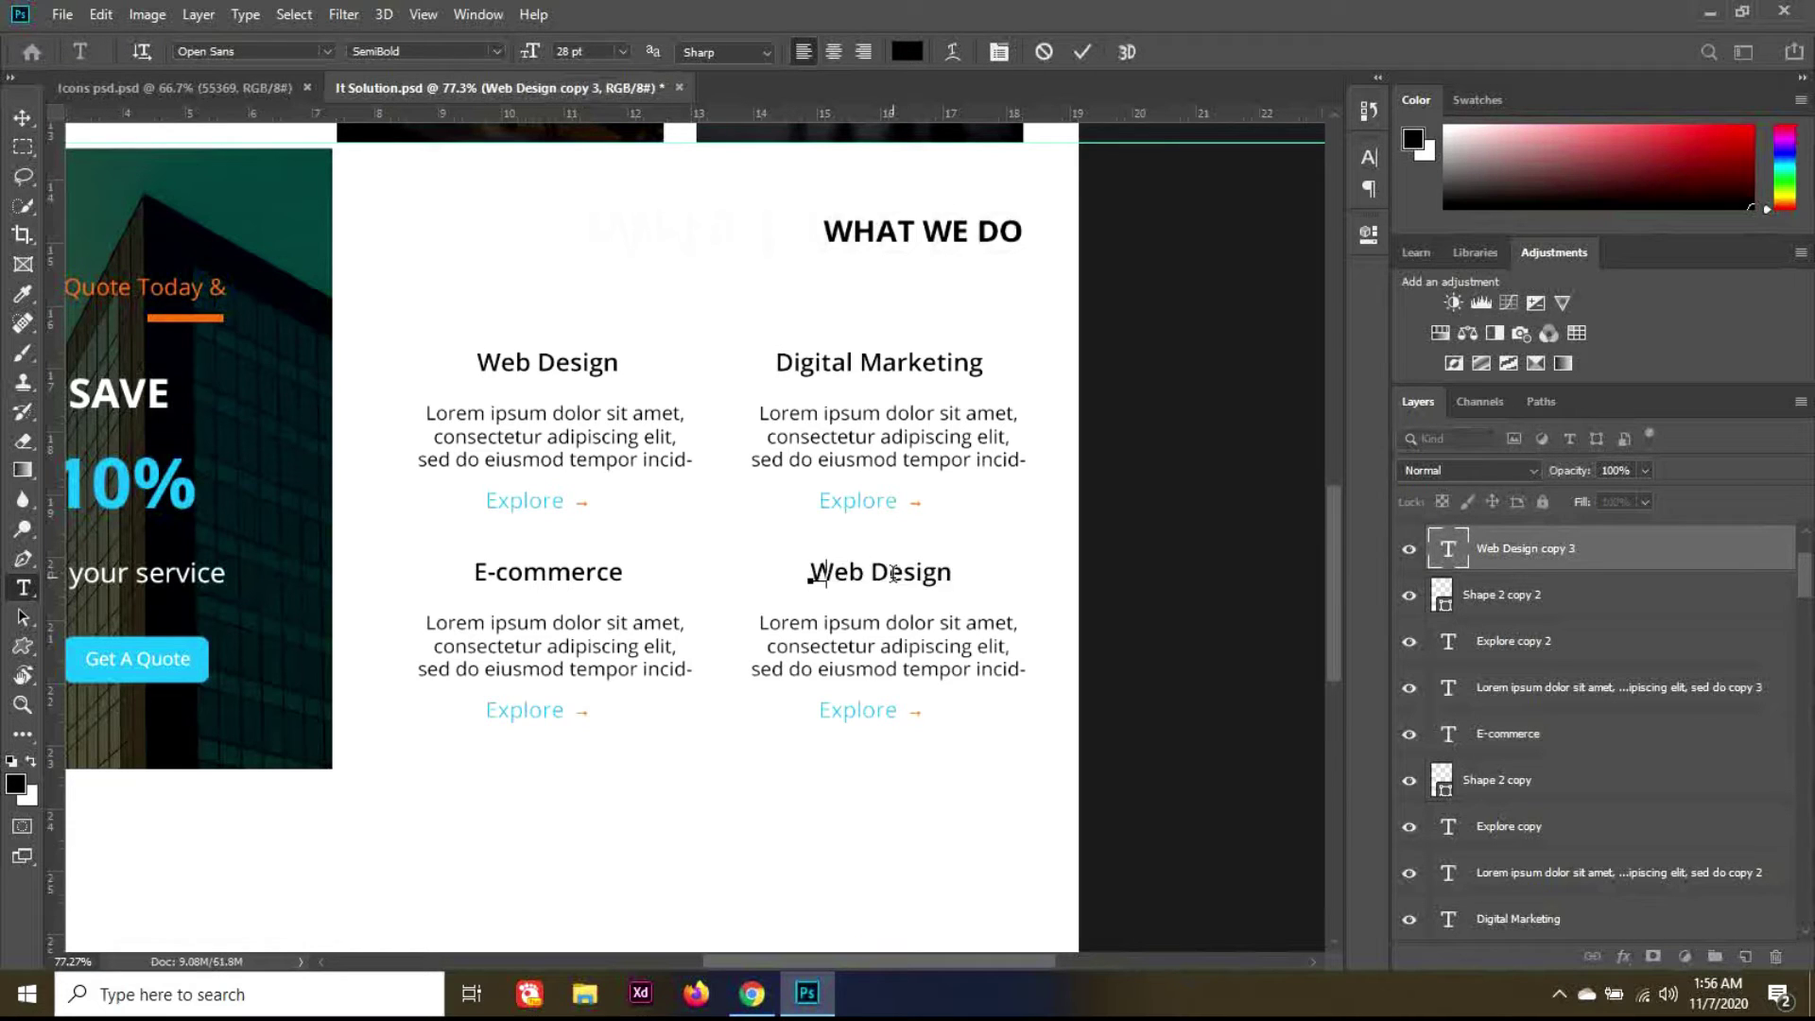
pyautogui.hotkey('ctrl', 'a')
pyautogui.write('Brandin')
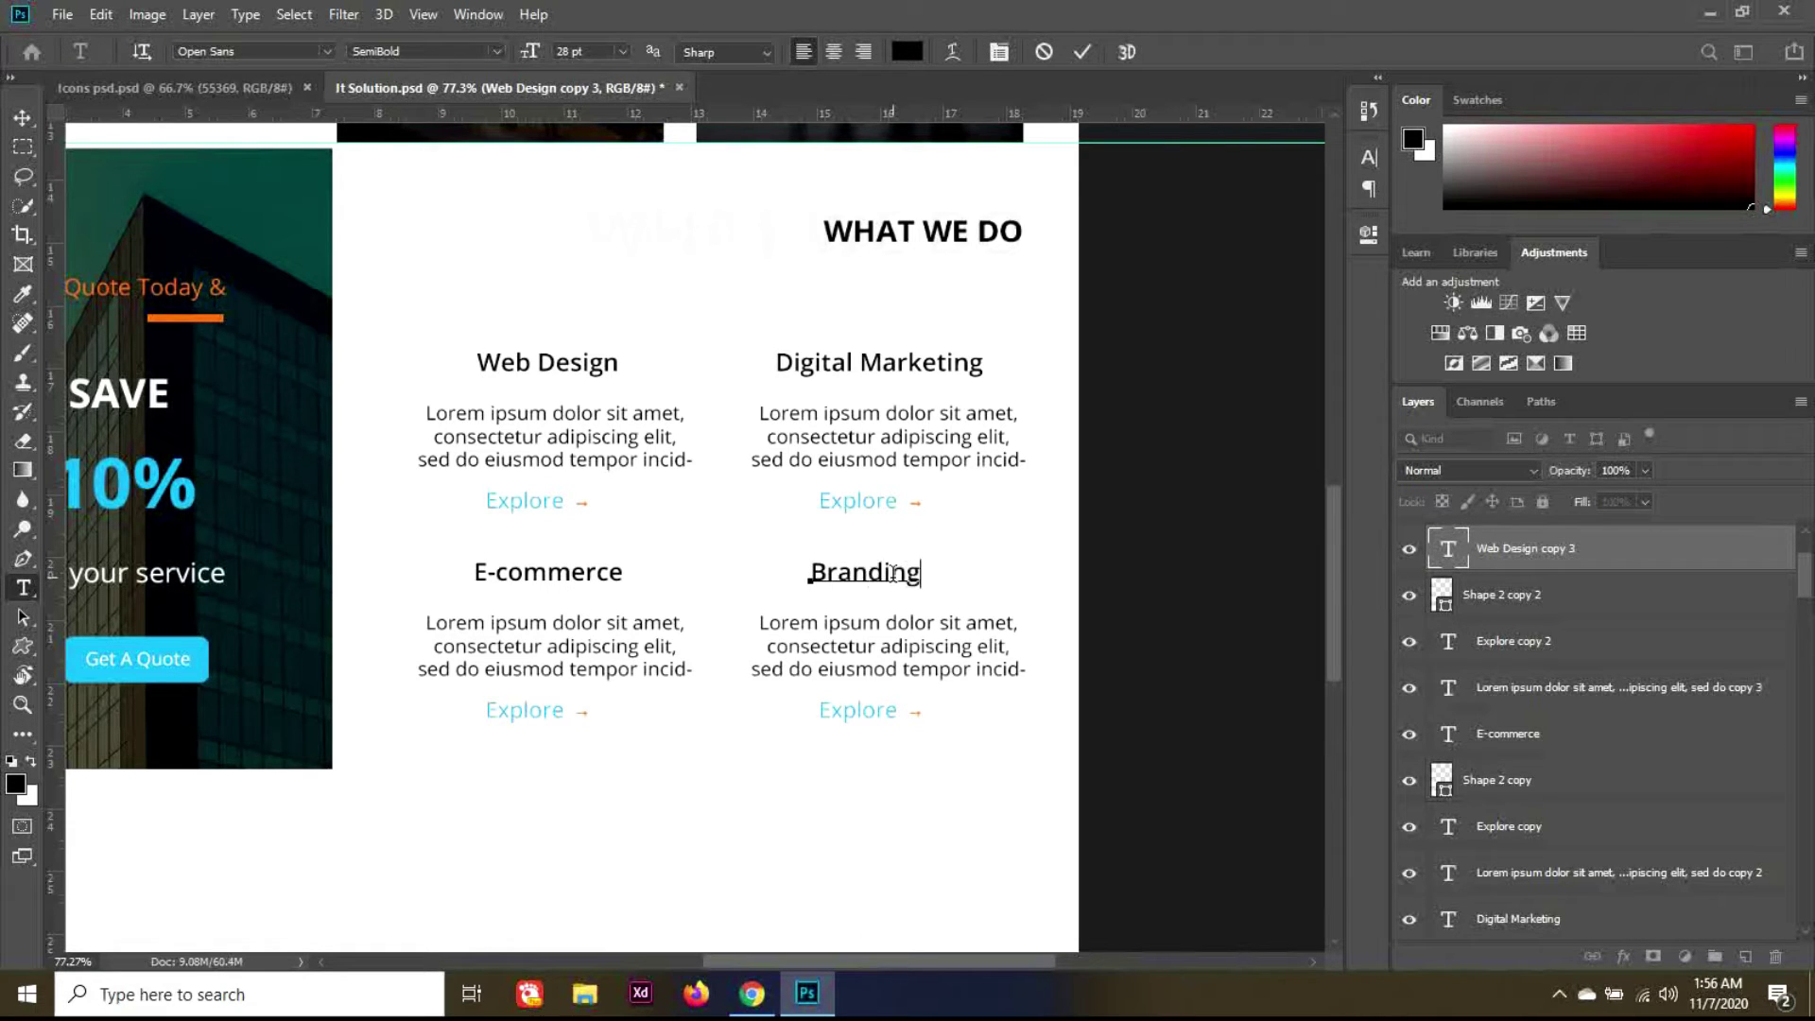
pyautogui.write('g')
pyautogui.click(22, 117)
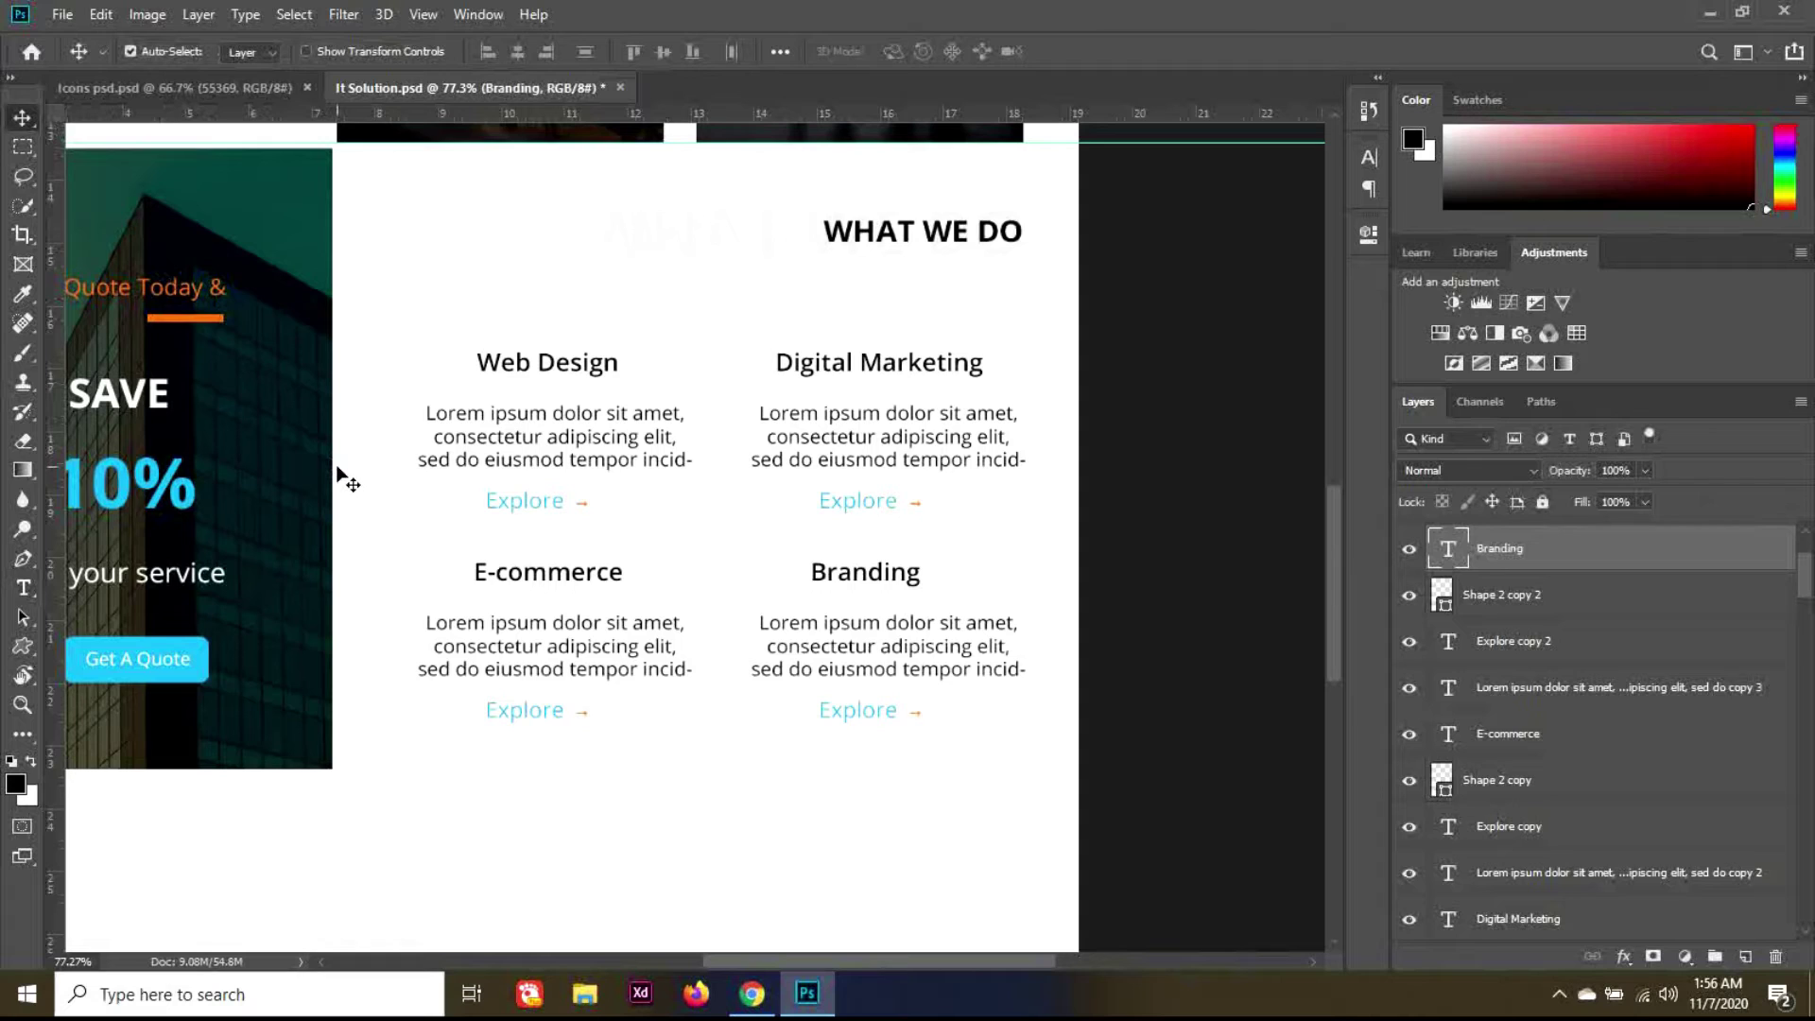
pyautogui.hotkey('shift', 'Right')
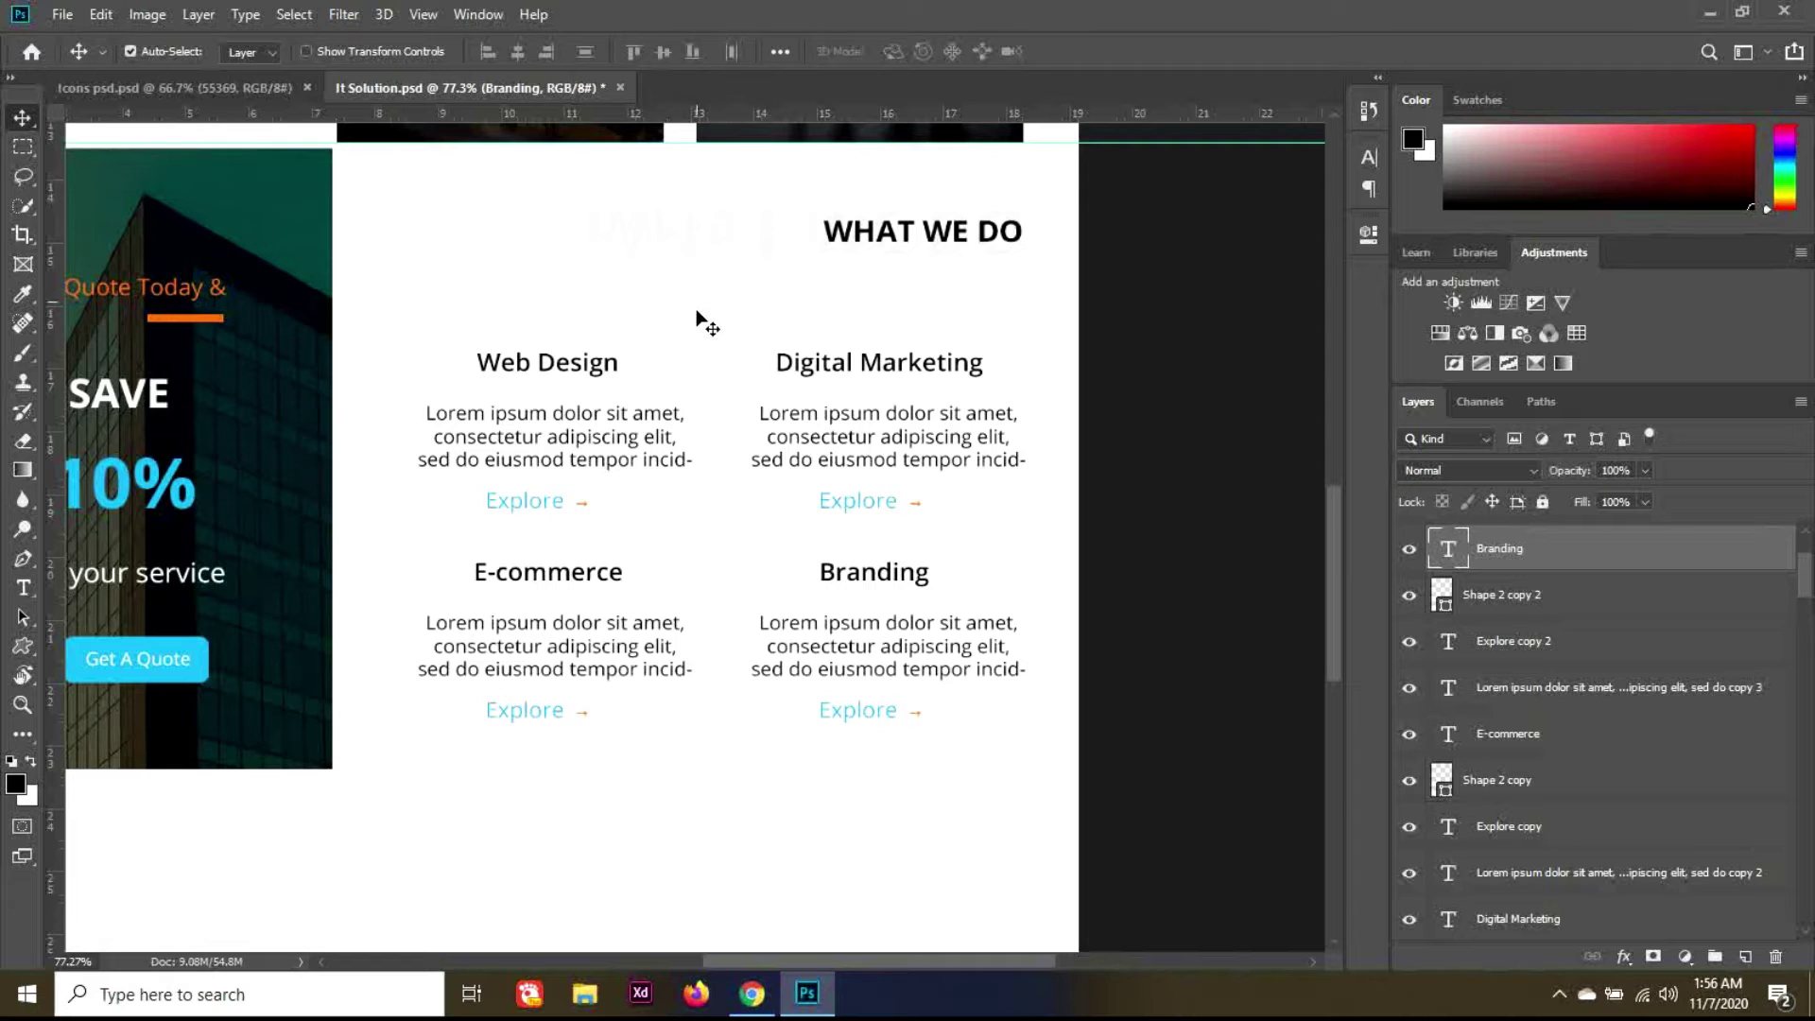
# Step: Place a horizontal guide at the photo banner's lower edge and draw a dark grey vertical bar about 7 by 59 px beside the Branding block
pyautogui.moveTo(652, 118); pyautogui.dragTo(653, 766)
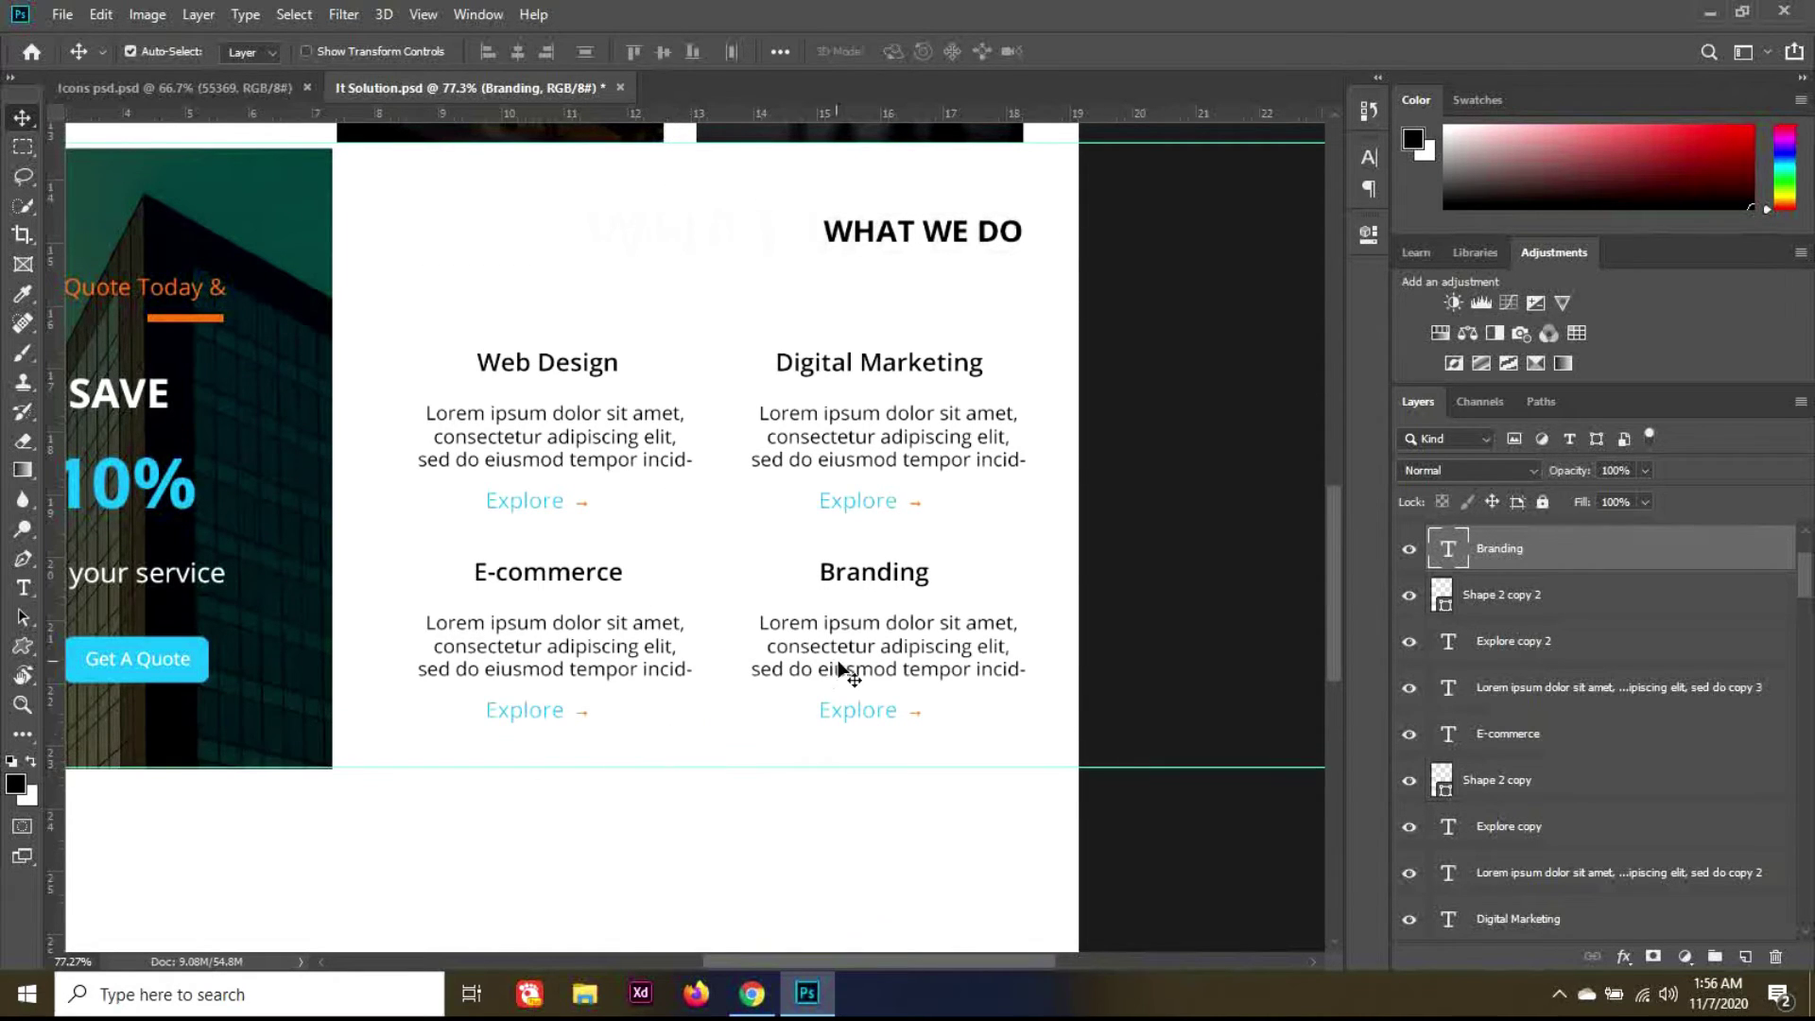
pyautogui.rightClick(24, 646)
pyautogui.click(114, 647)
pyautogui.scroll(3, 1070, 740)
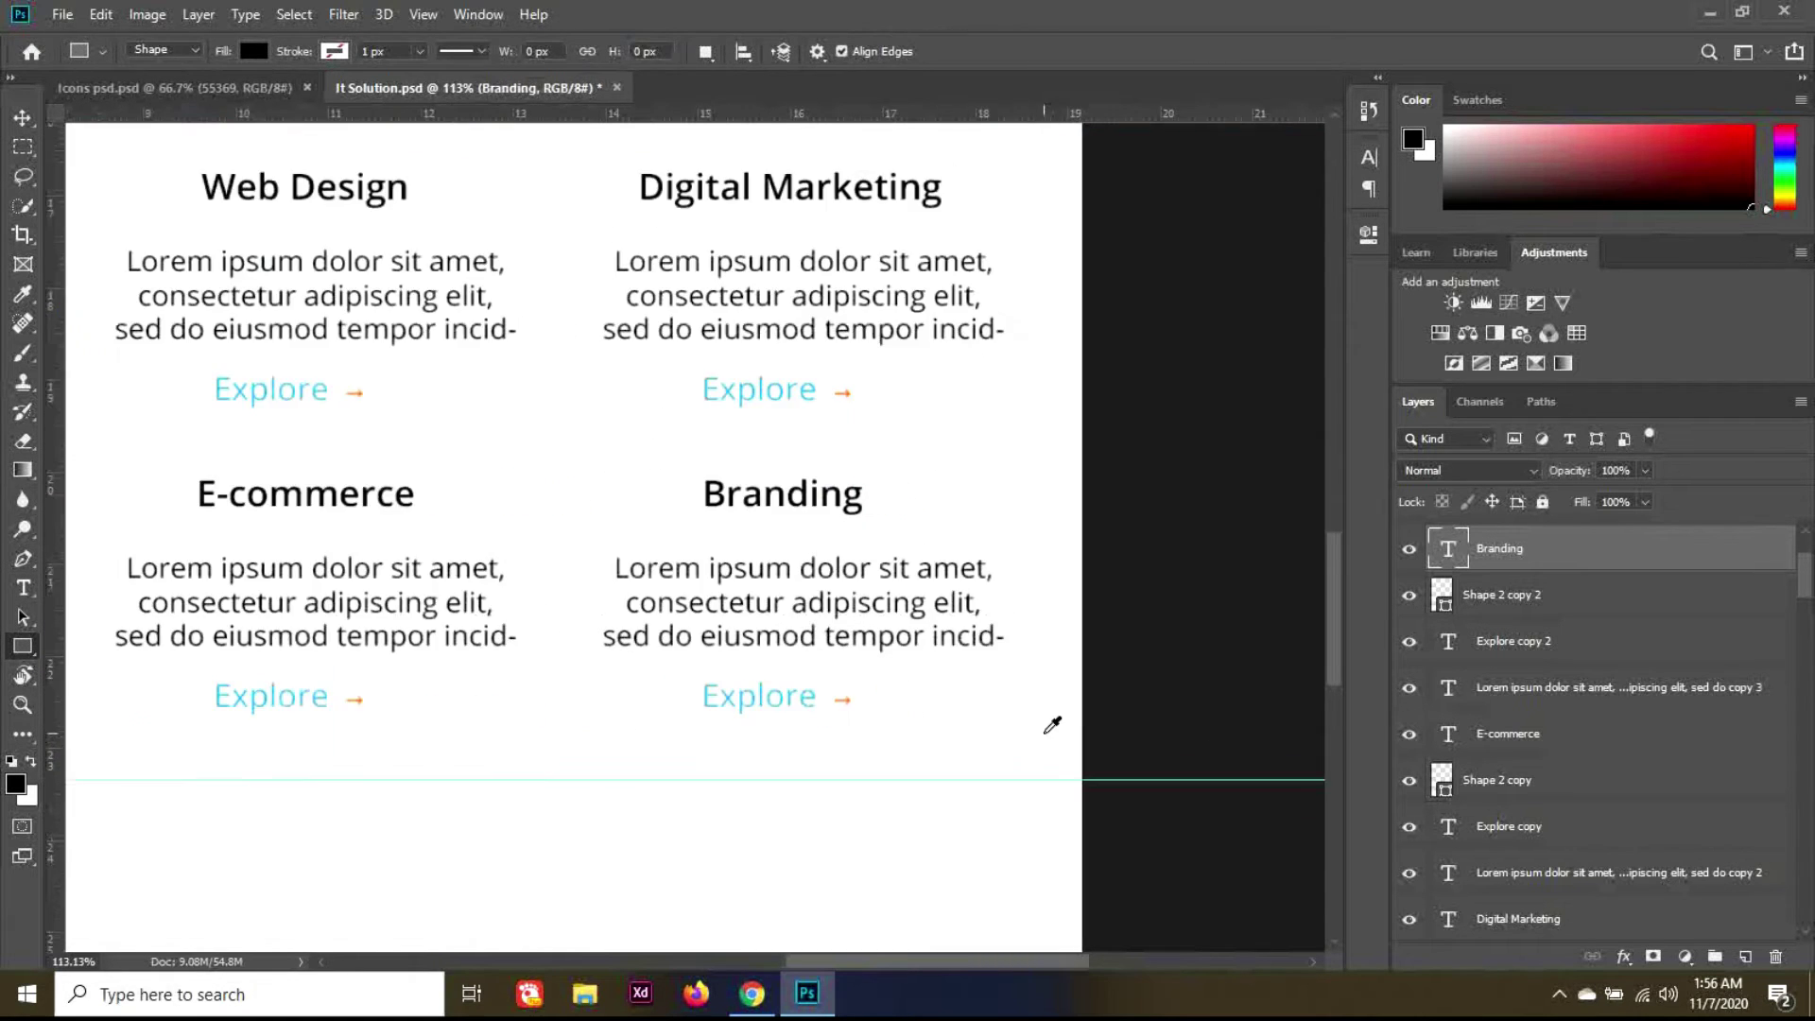
pyautogui.moveTo(1026, 650); pyautogui.dragTo(1035, 742)
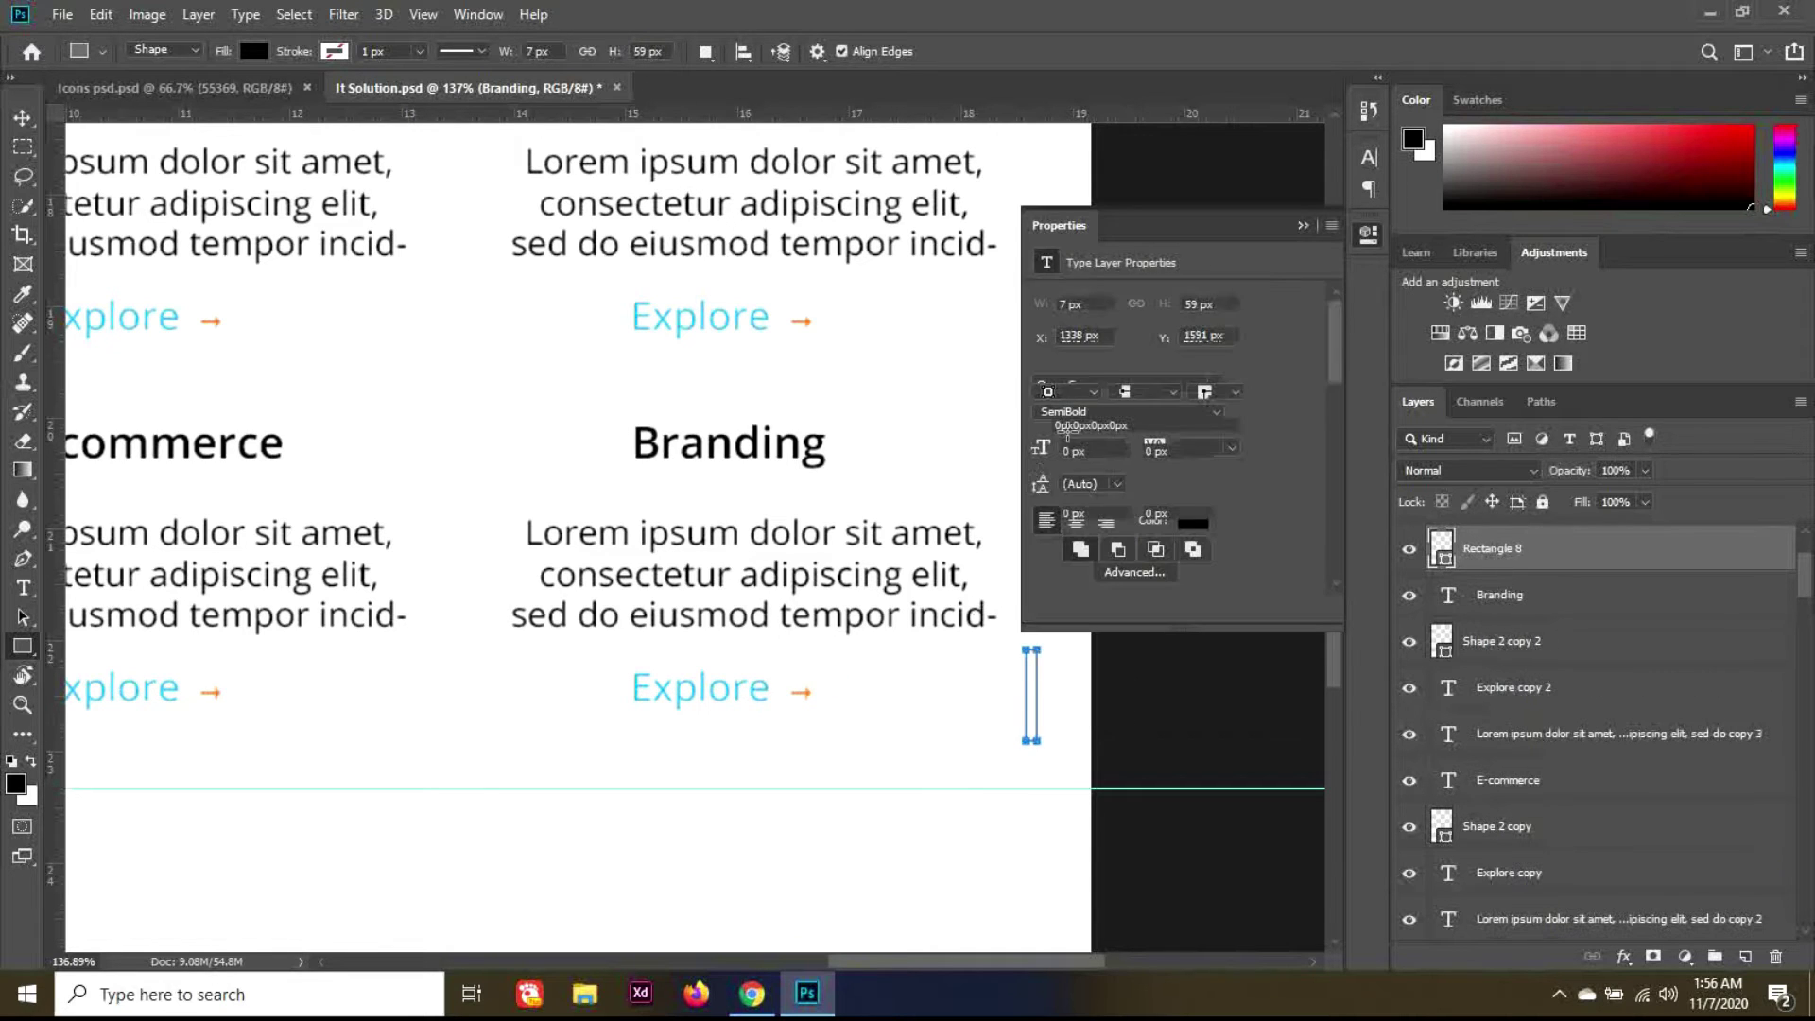
pyautogui.click(1046, 368)
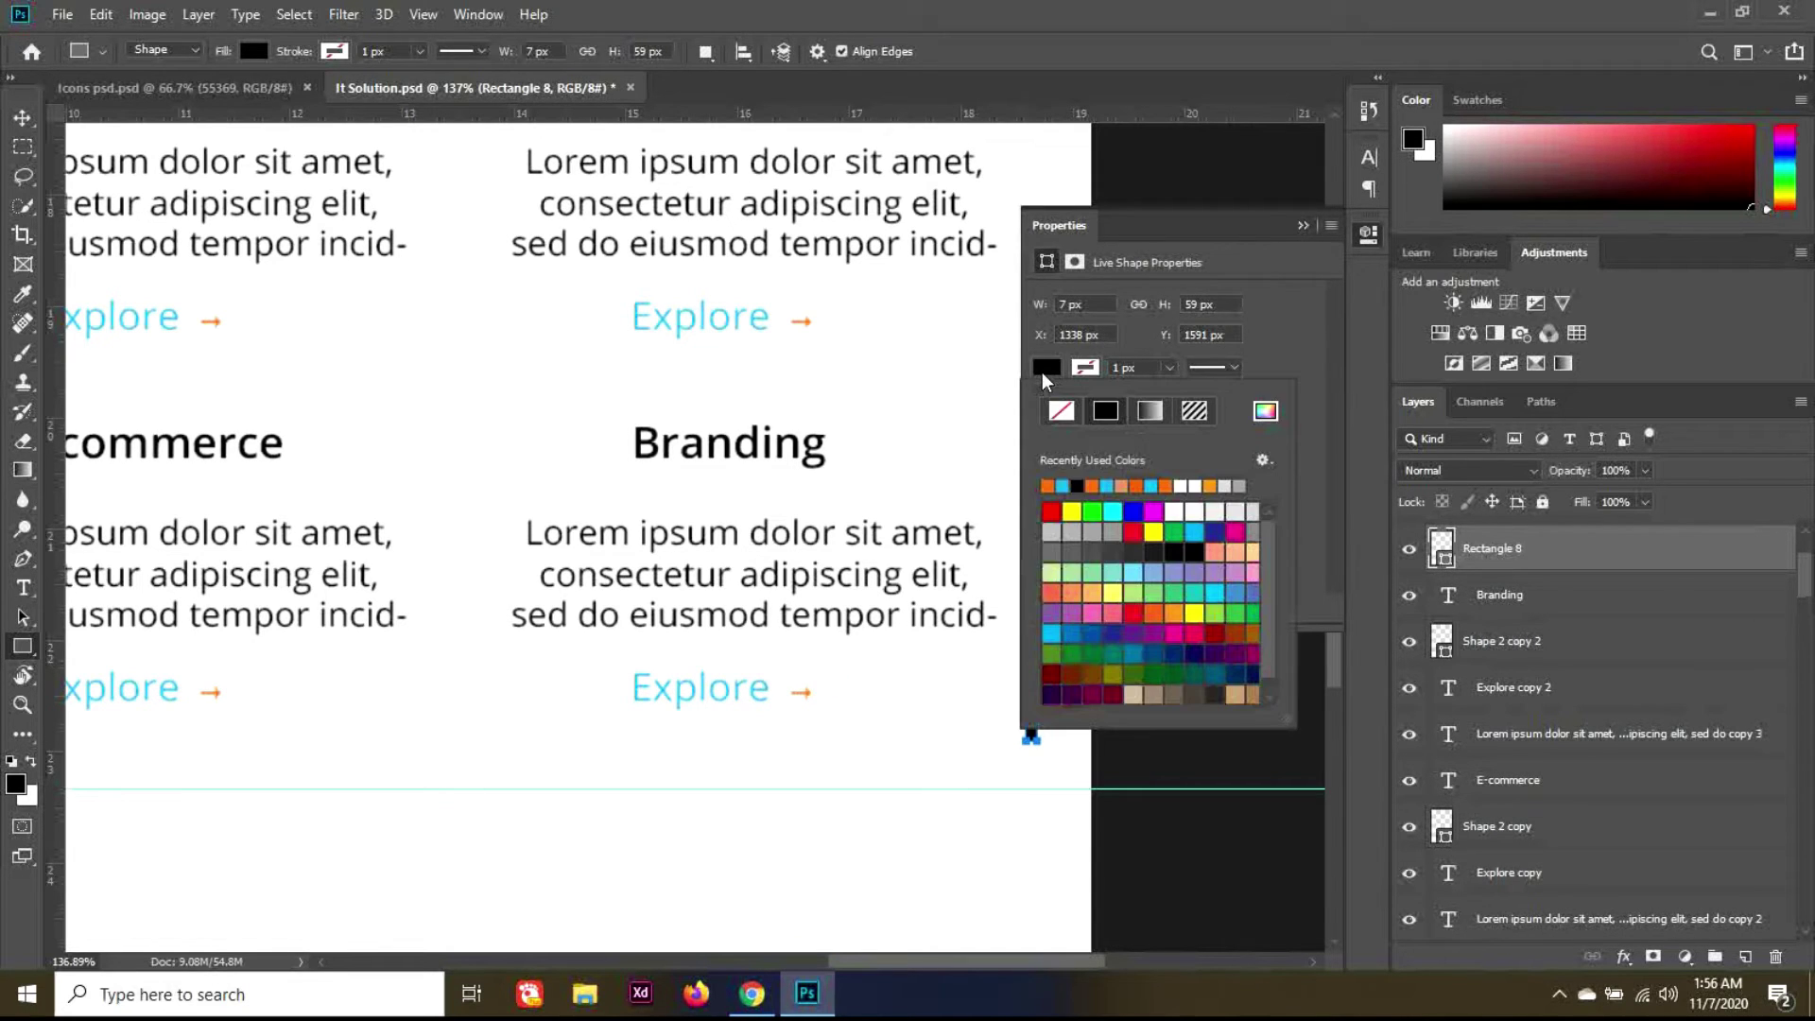
pyautogui.click(1058, 534)
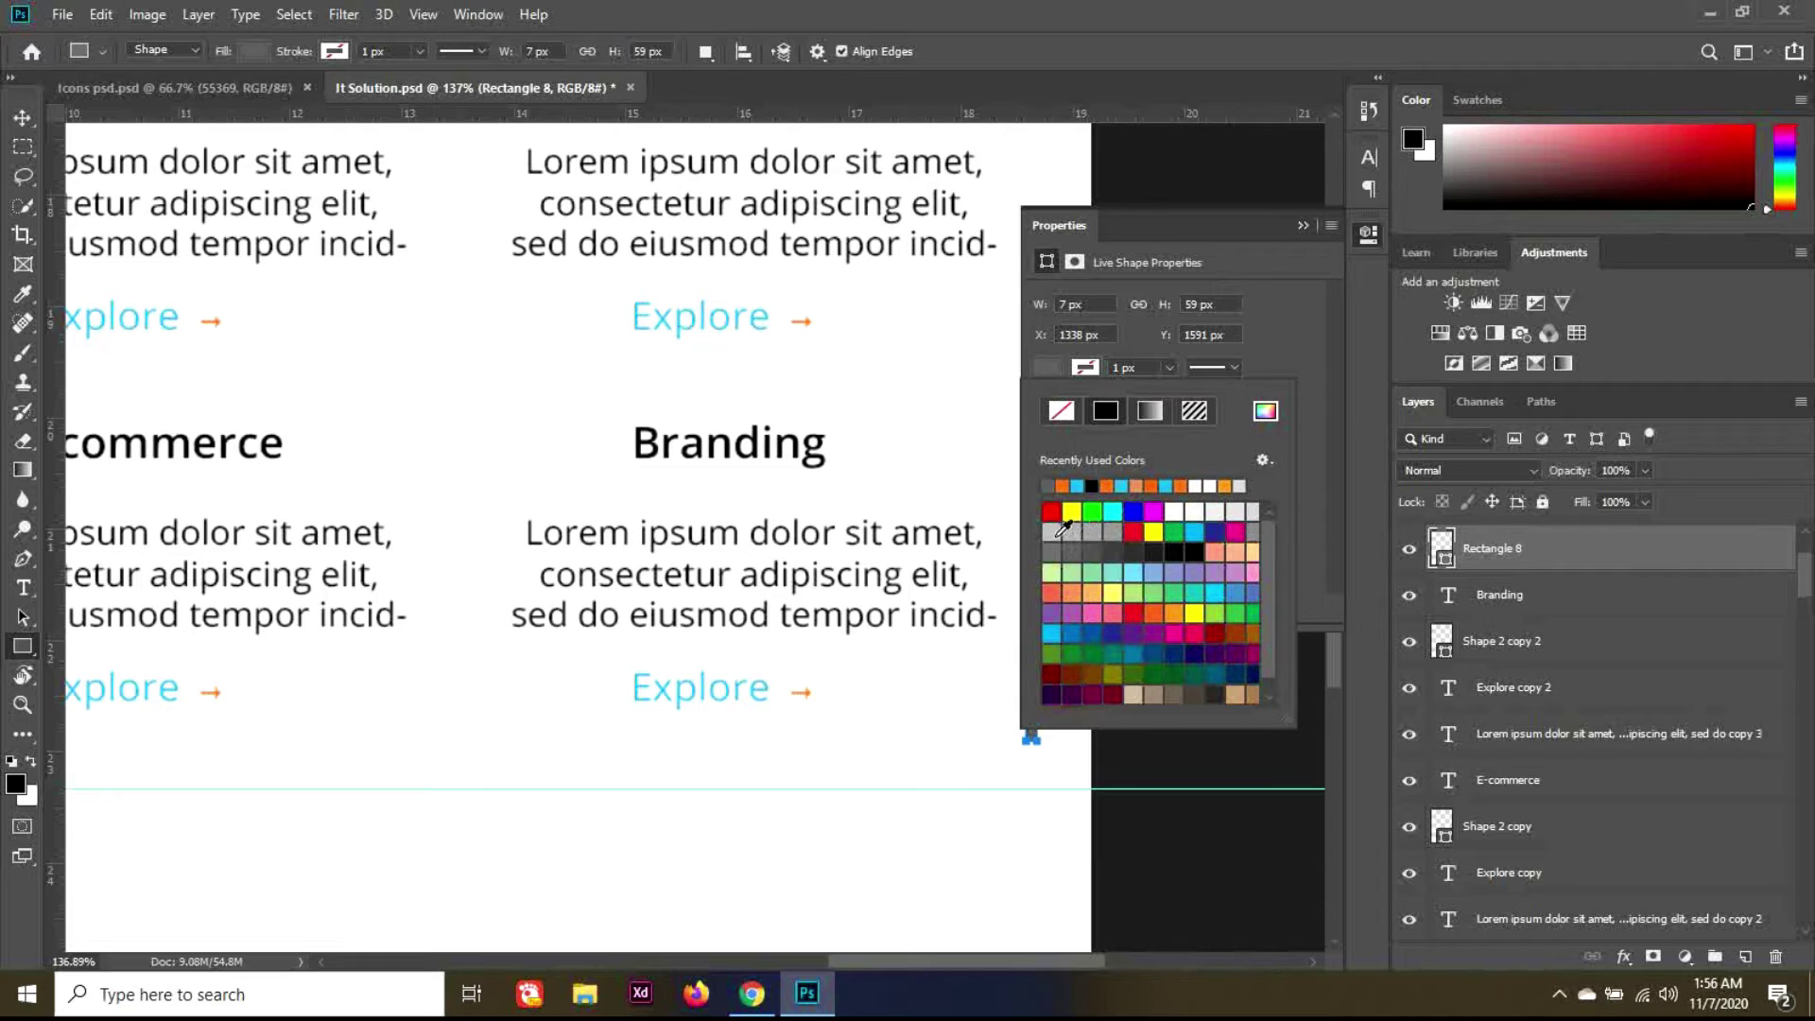
# Step: Move the grey bar slightly down towards the guide and shorten it from its upper end to about half its height
pyautogui.click(41, 121)
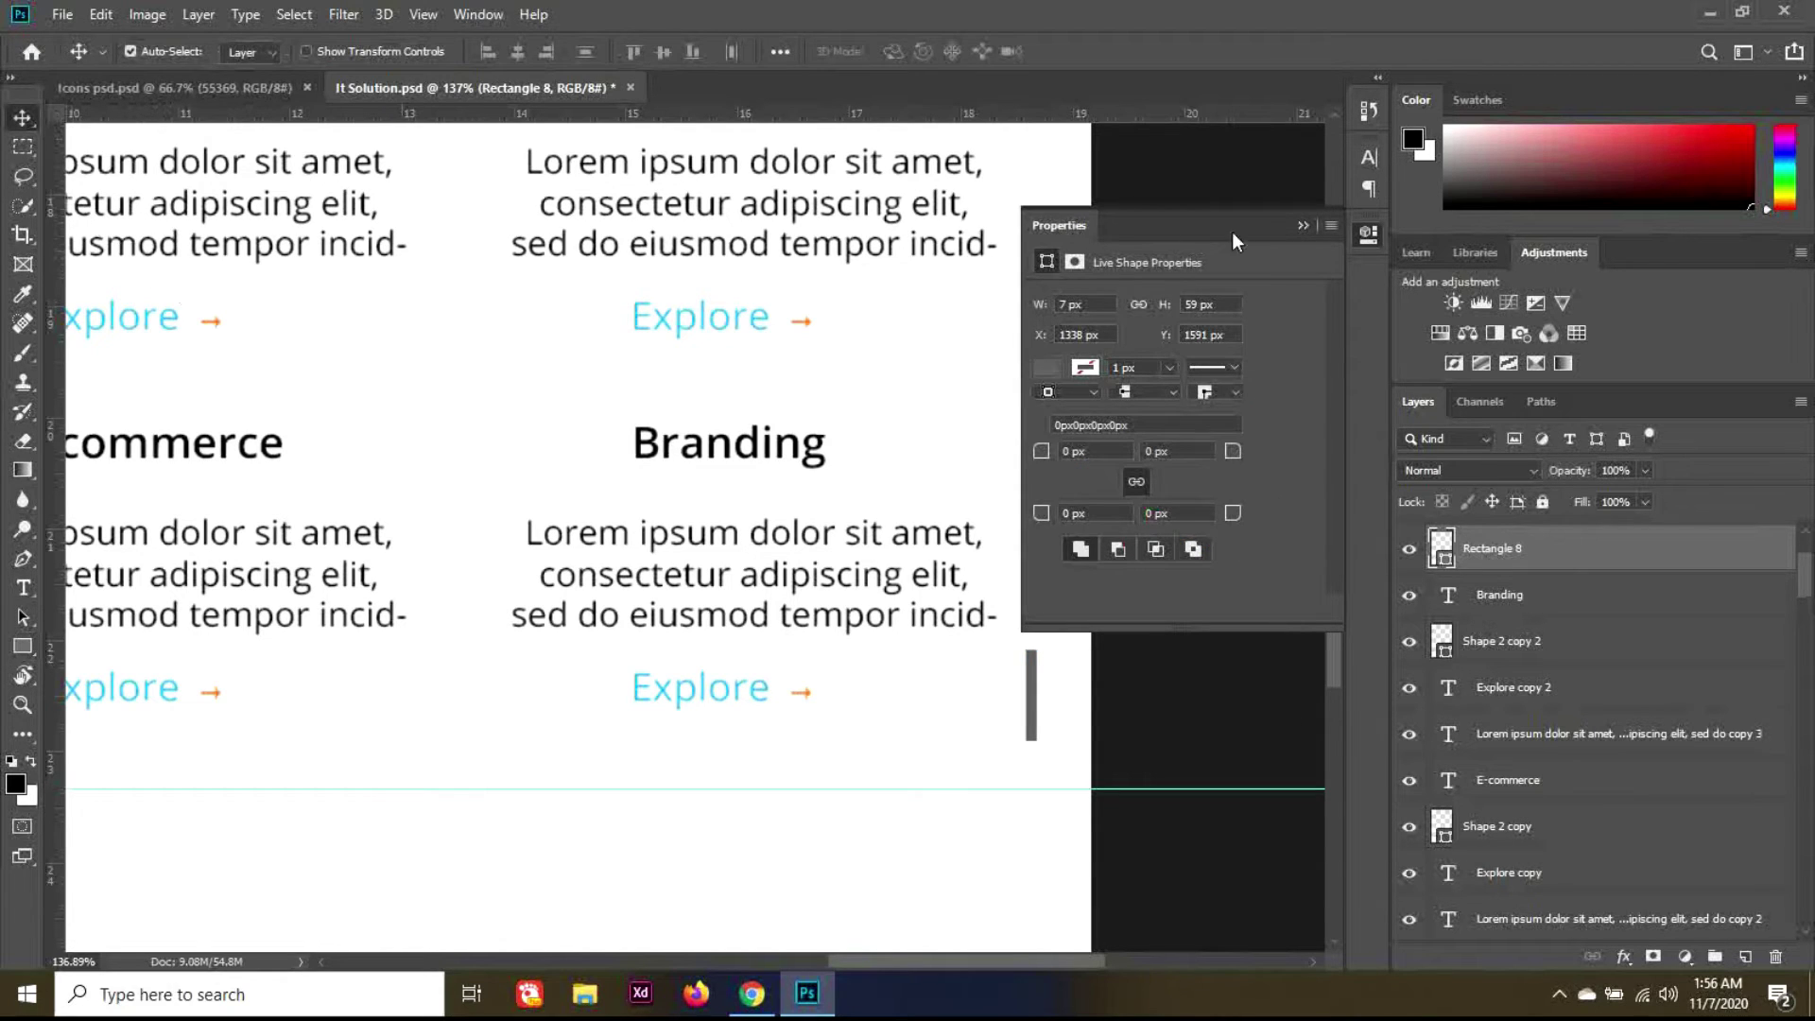
pyautogui.click(1303, 225)
pyautogui.hotkey('shift', 'Right')
pyautogui.hotkey('shift', 'Left')
pyautogui.hotkey('shift', 'Down')
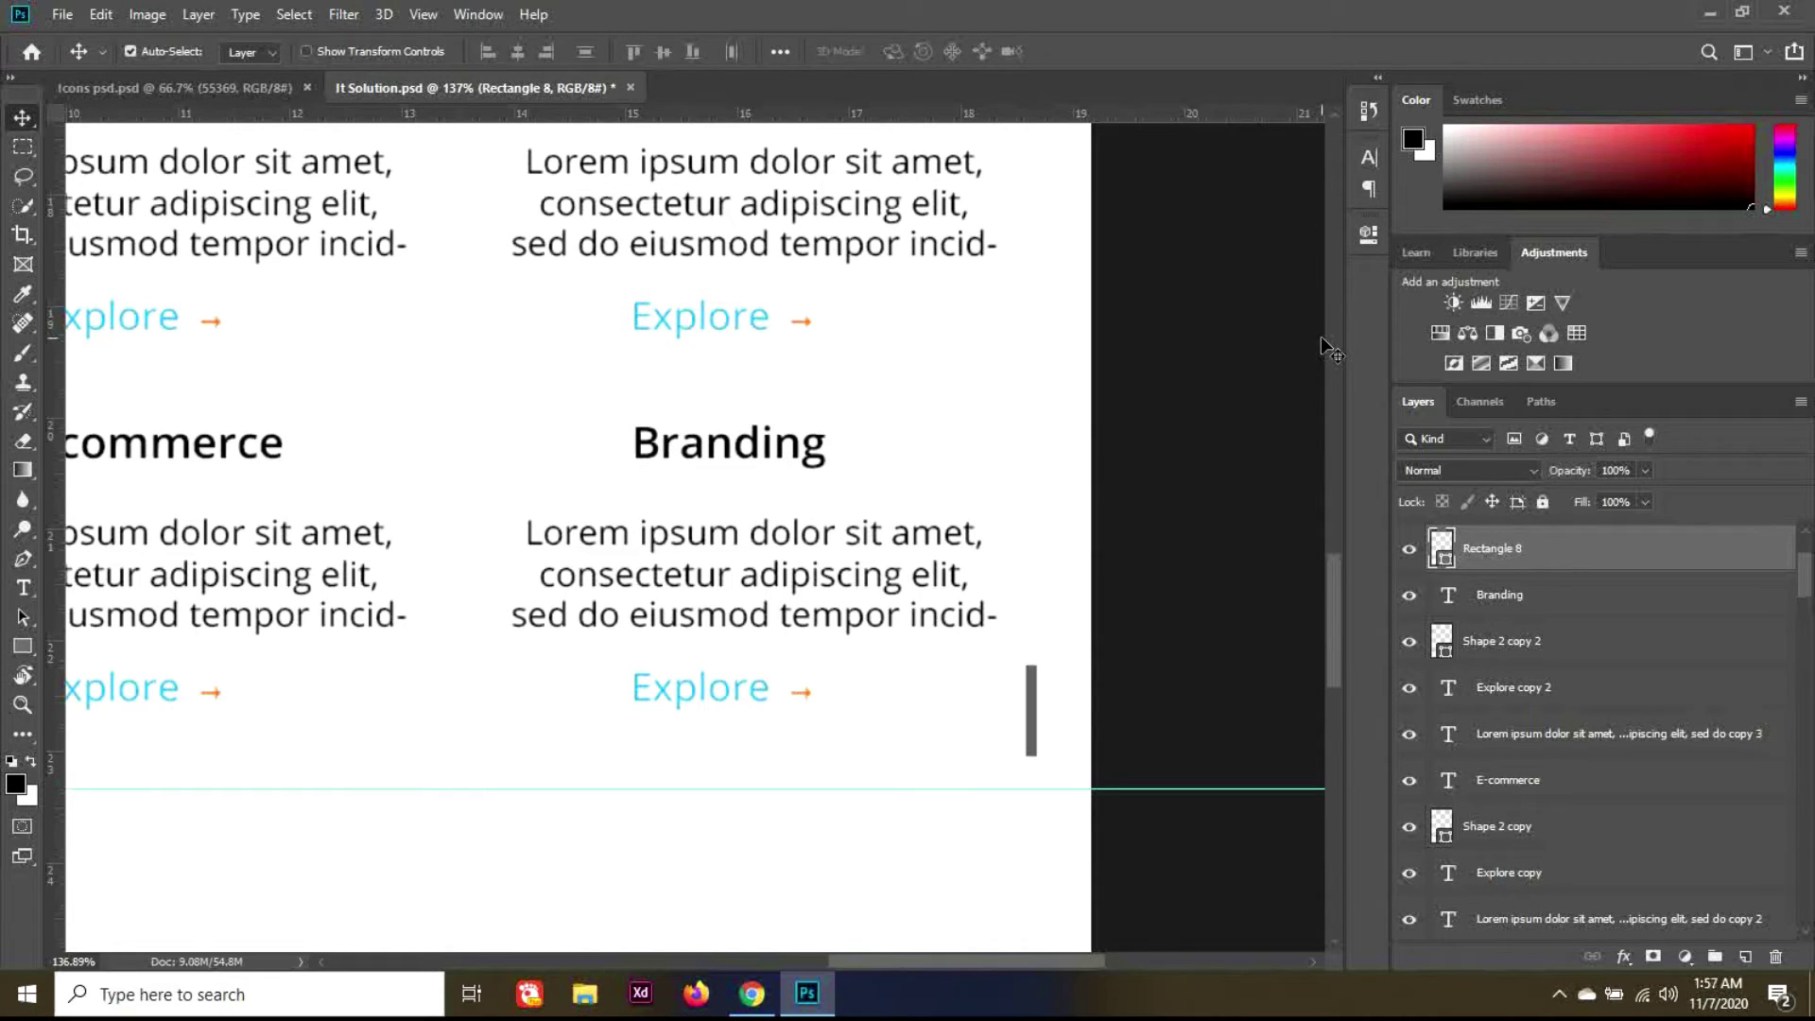
pyautogui.press('ctrl')
pyautogui.hotkey('ctrl', 't')
pyautogui.moveTo(1030, 658); pyautogui.dragTo(1031, 711)
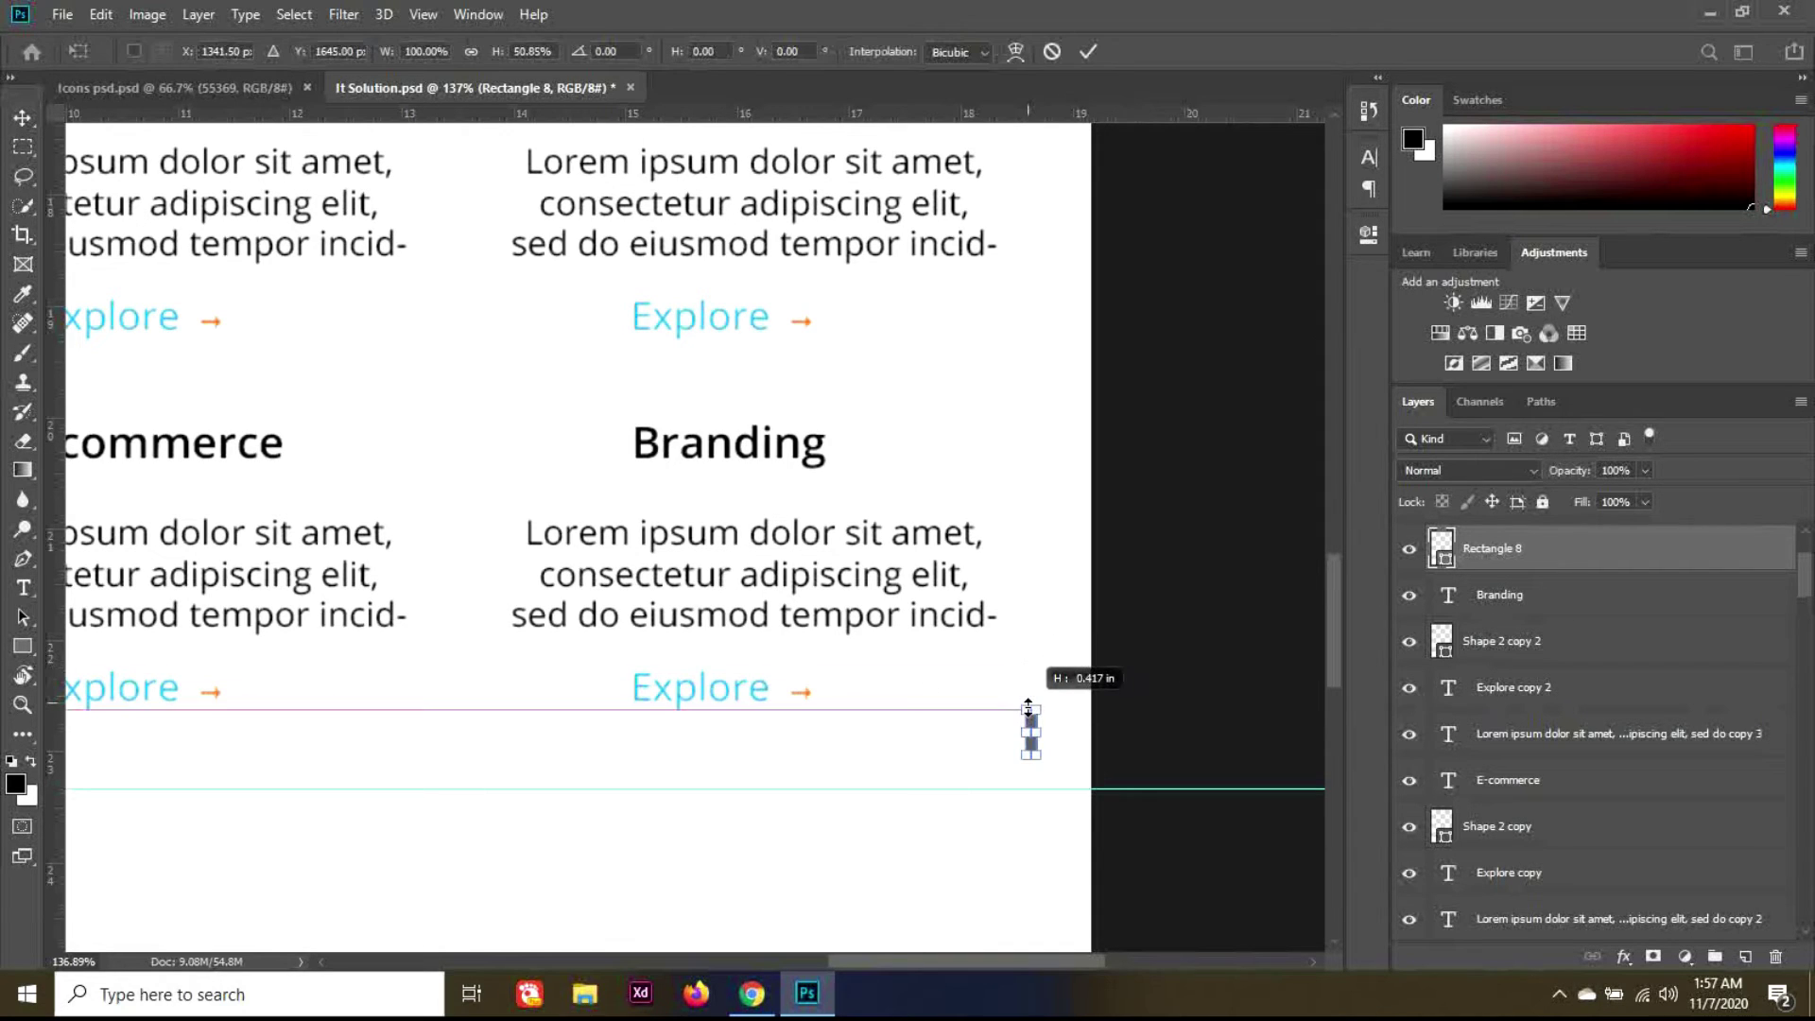
pyautogui.press('Return')
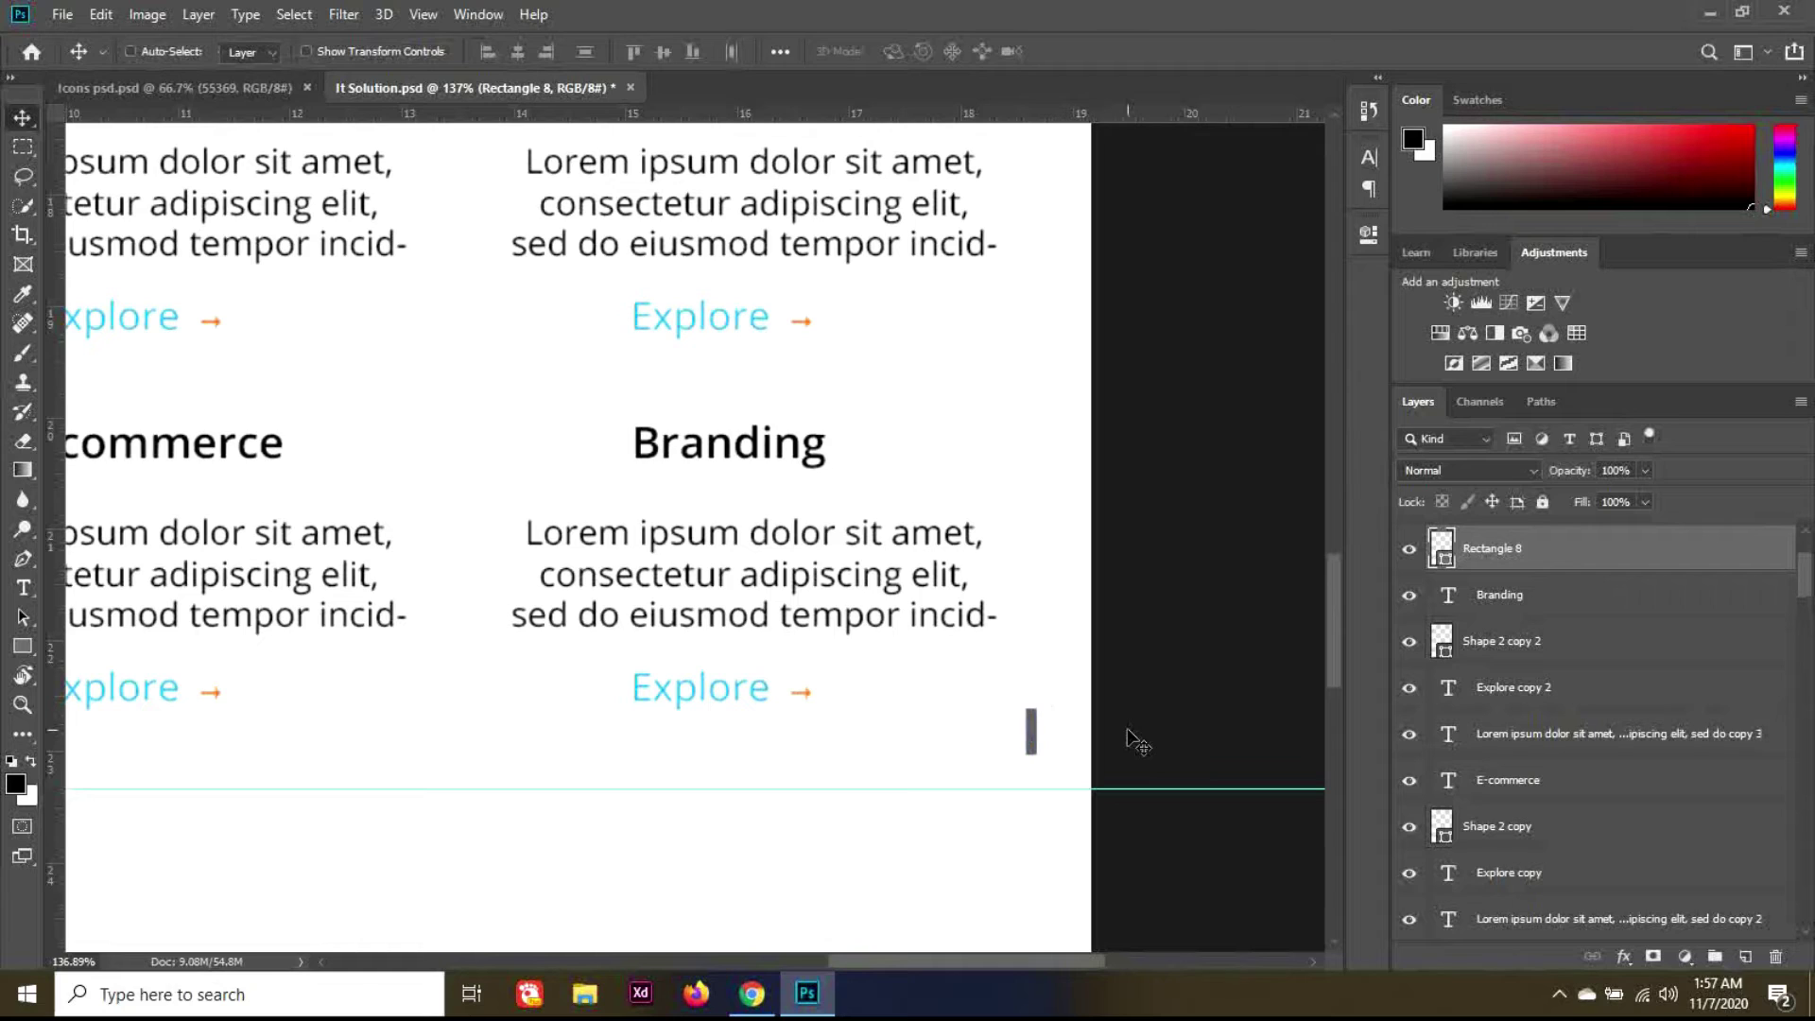
# Step: Duplicate the grey bar, rotate the copy to horizontal, and align both bars' ends into a lower-right corner bracket
pyautogui.hotkey('ctrl', 'j')
pyautogui.hotkey('ctrl', 't')
pyautogui.moveTo(1053, 771); pyautogui.dragTo(1061, 817)
pyautogui.hotkey('shift', 'Down')
pyautogui.press('Return')
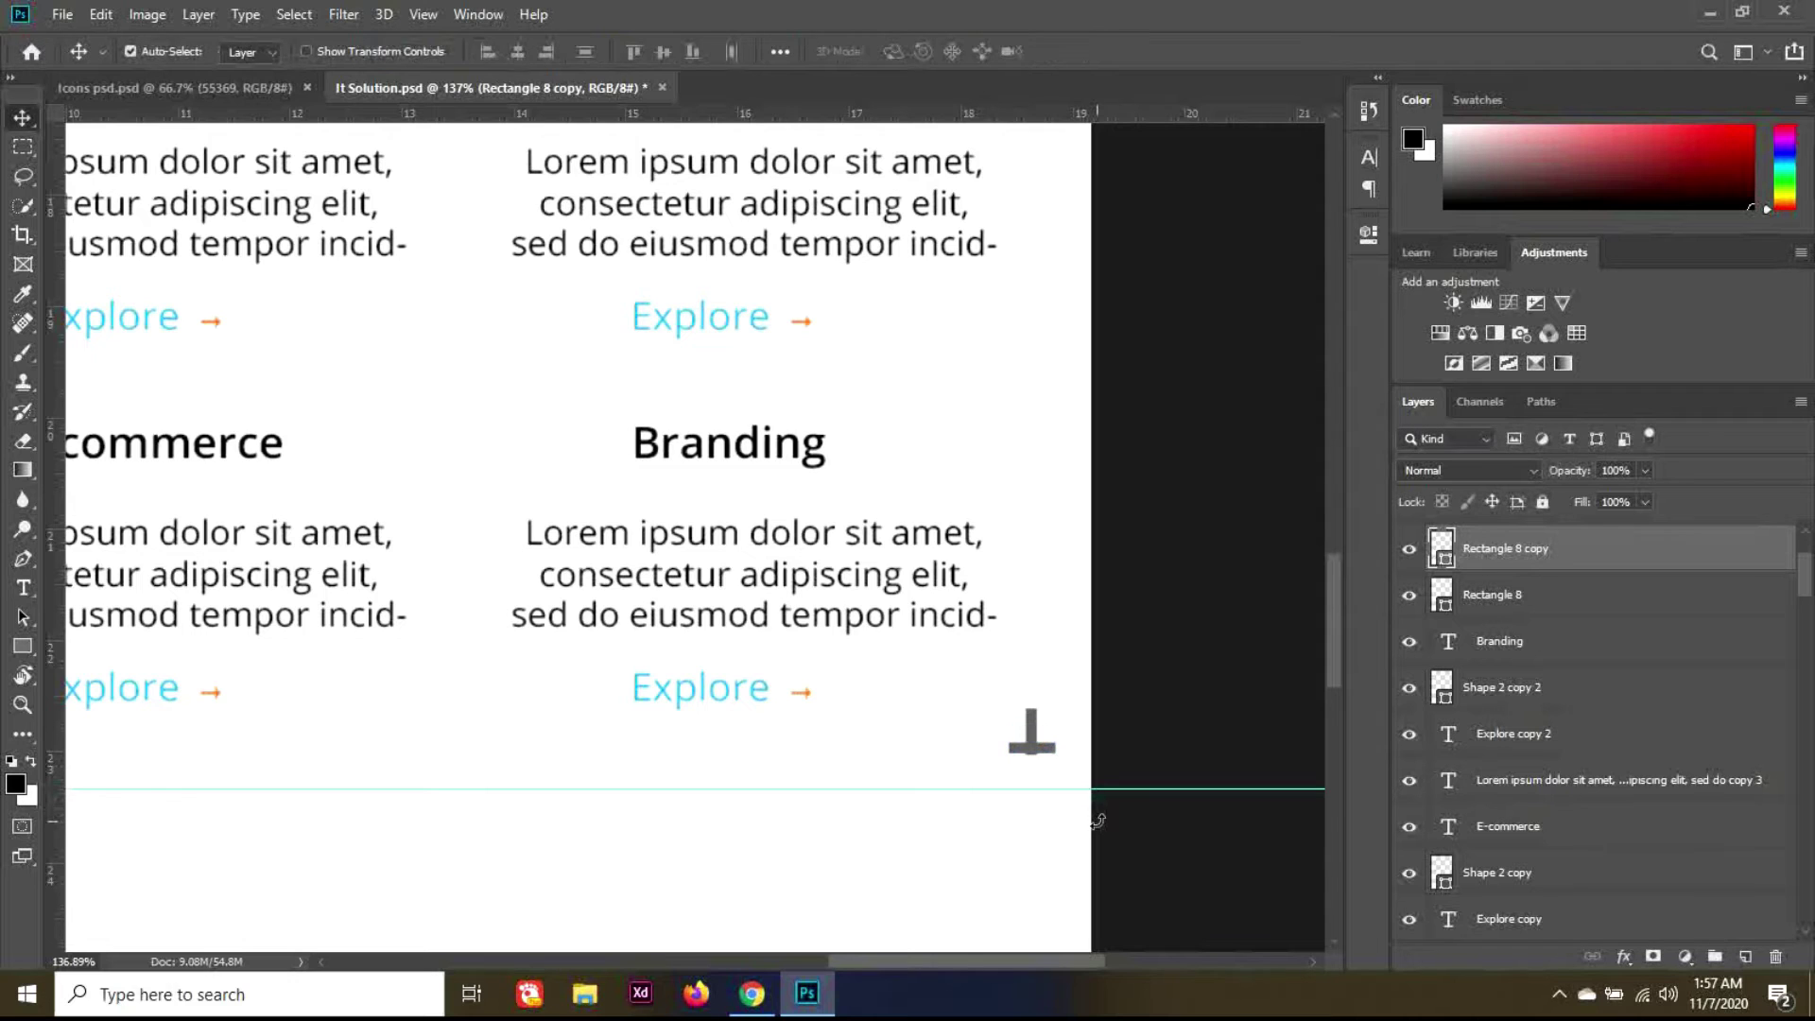
pyautogui.hotkey('shift', 'Left')
pyautogui.scroll(5, 1038, 758)
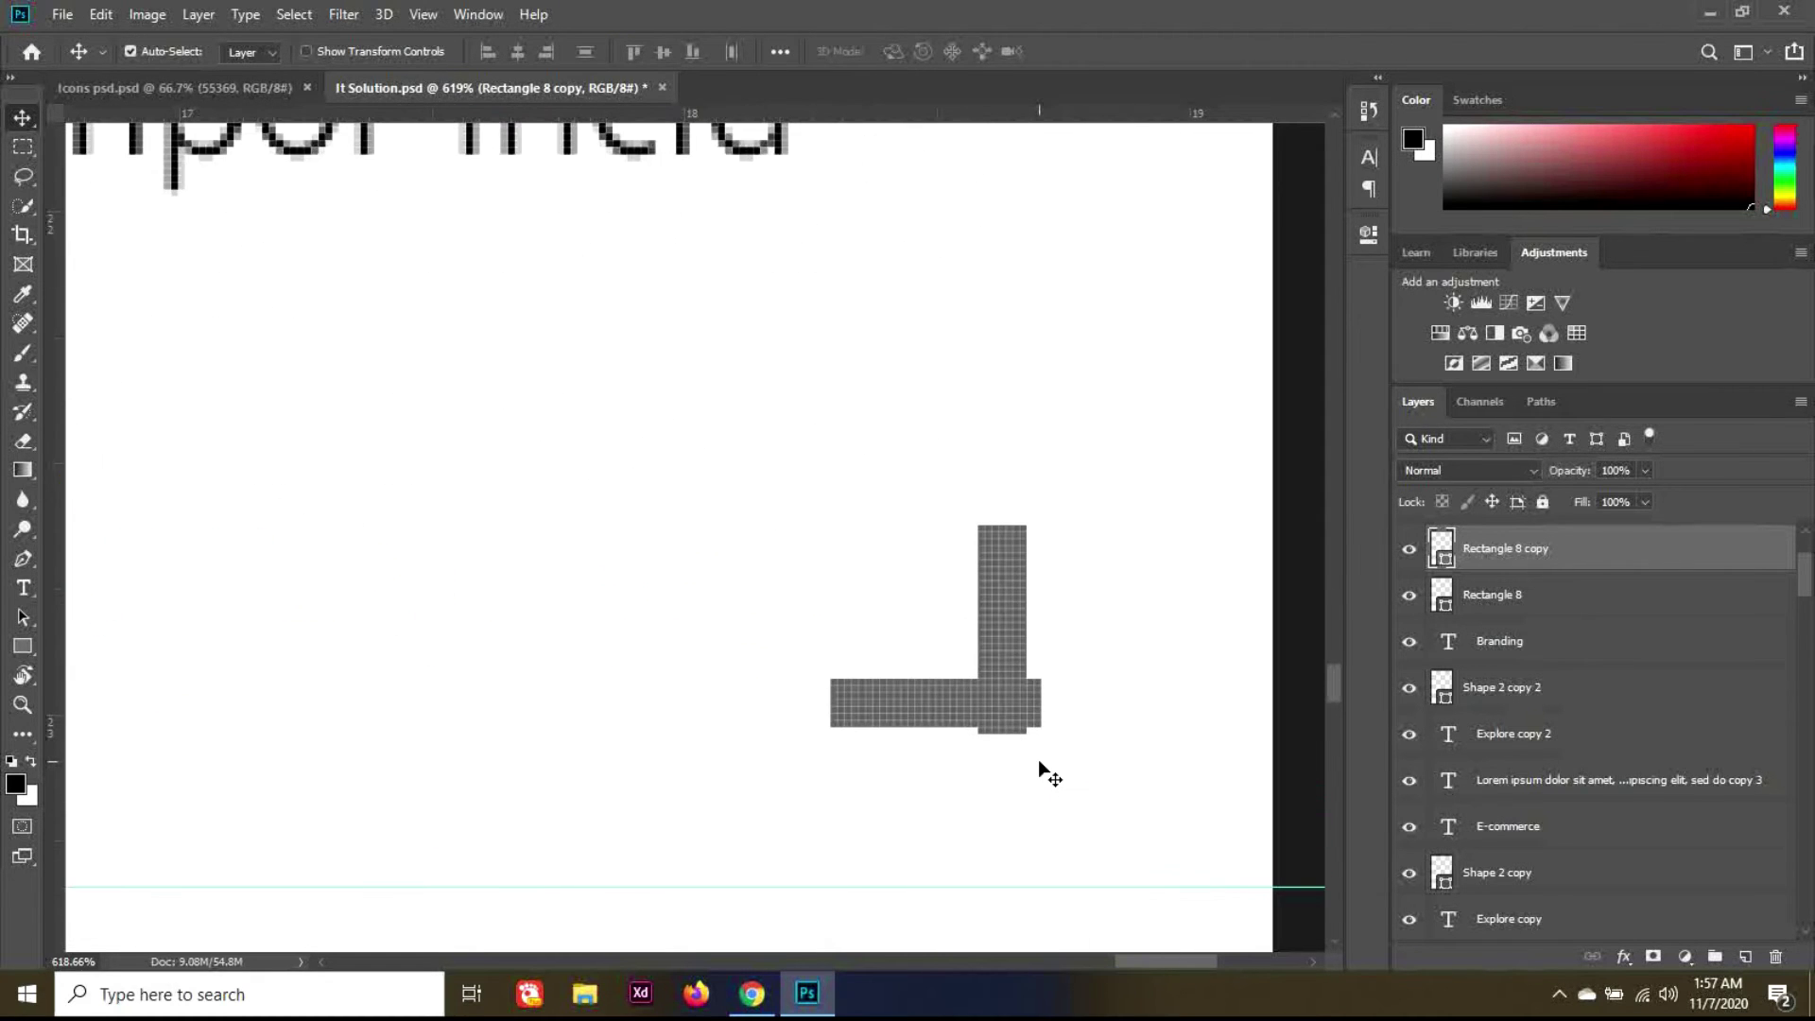
pyautogui.press('Left')
pyautogui.press('Down')
pyautogui.scroll(-8, 1039, 761)
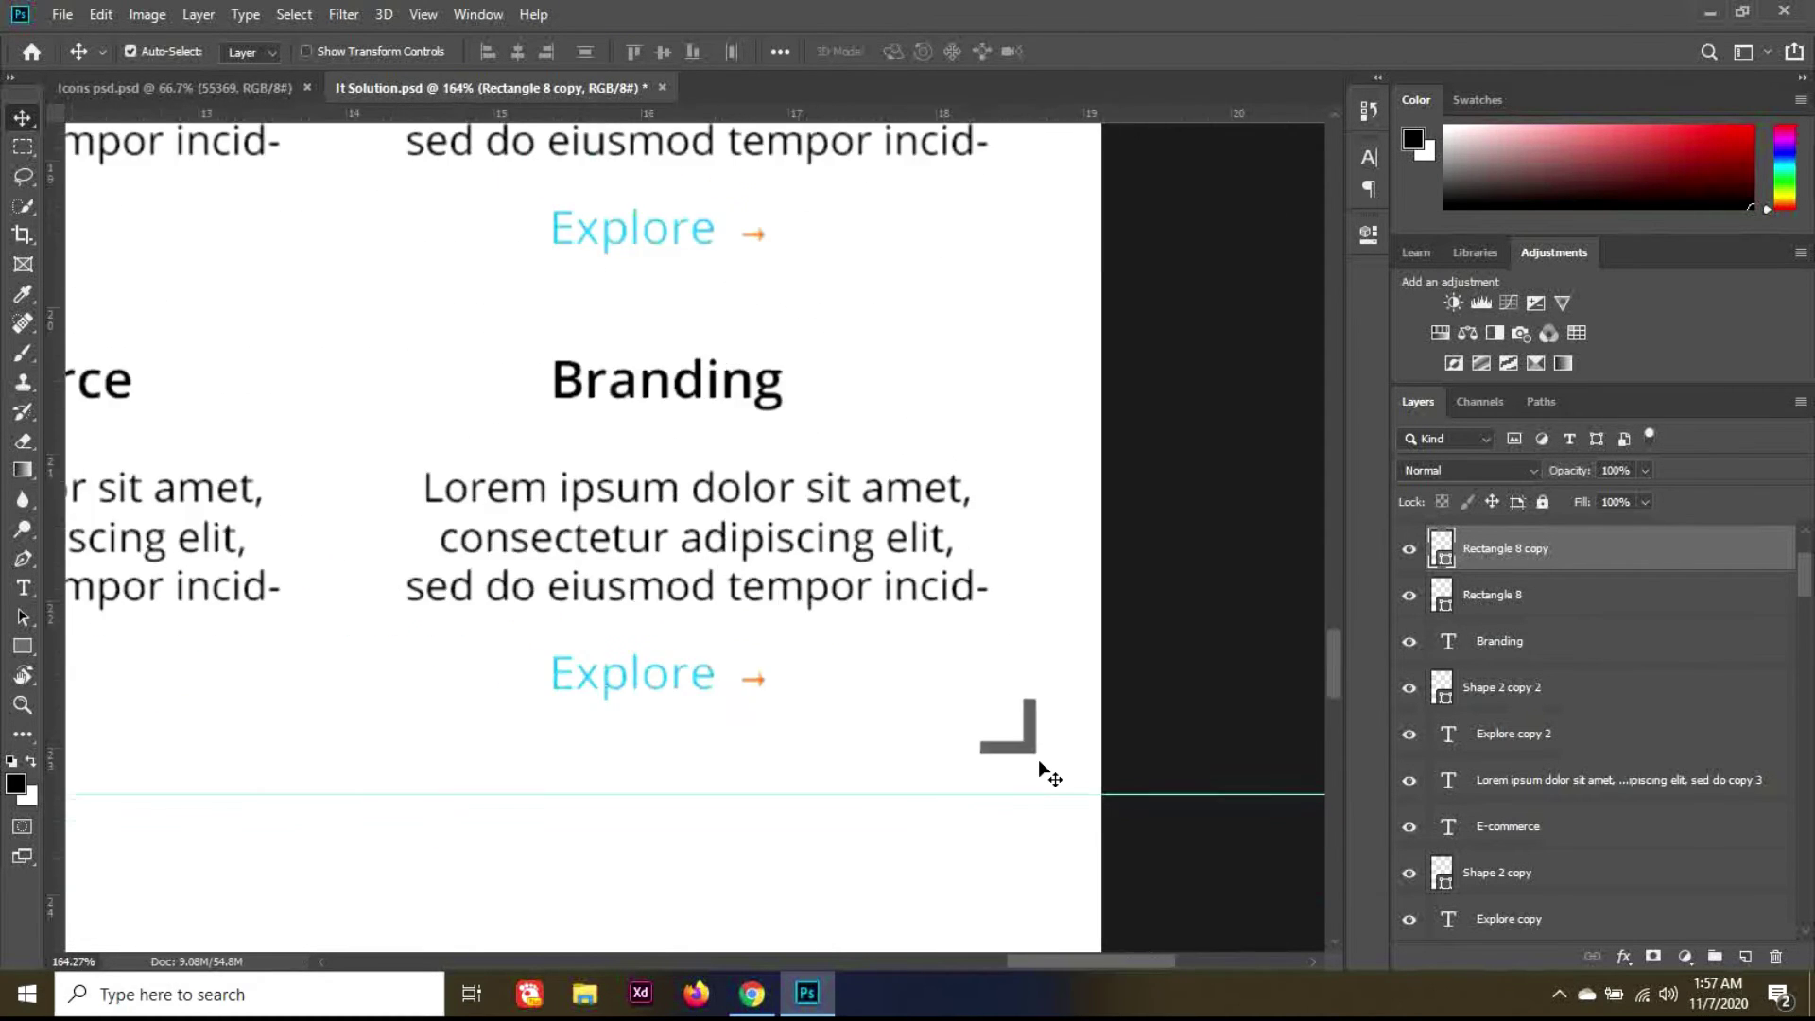
# Step: Duplicate the "WHAT WE DO" heading with its faded backdrop text and move the copies straight down below the lower guide
pyautogui.scroll(-3, 1038, 758)
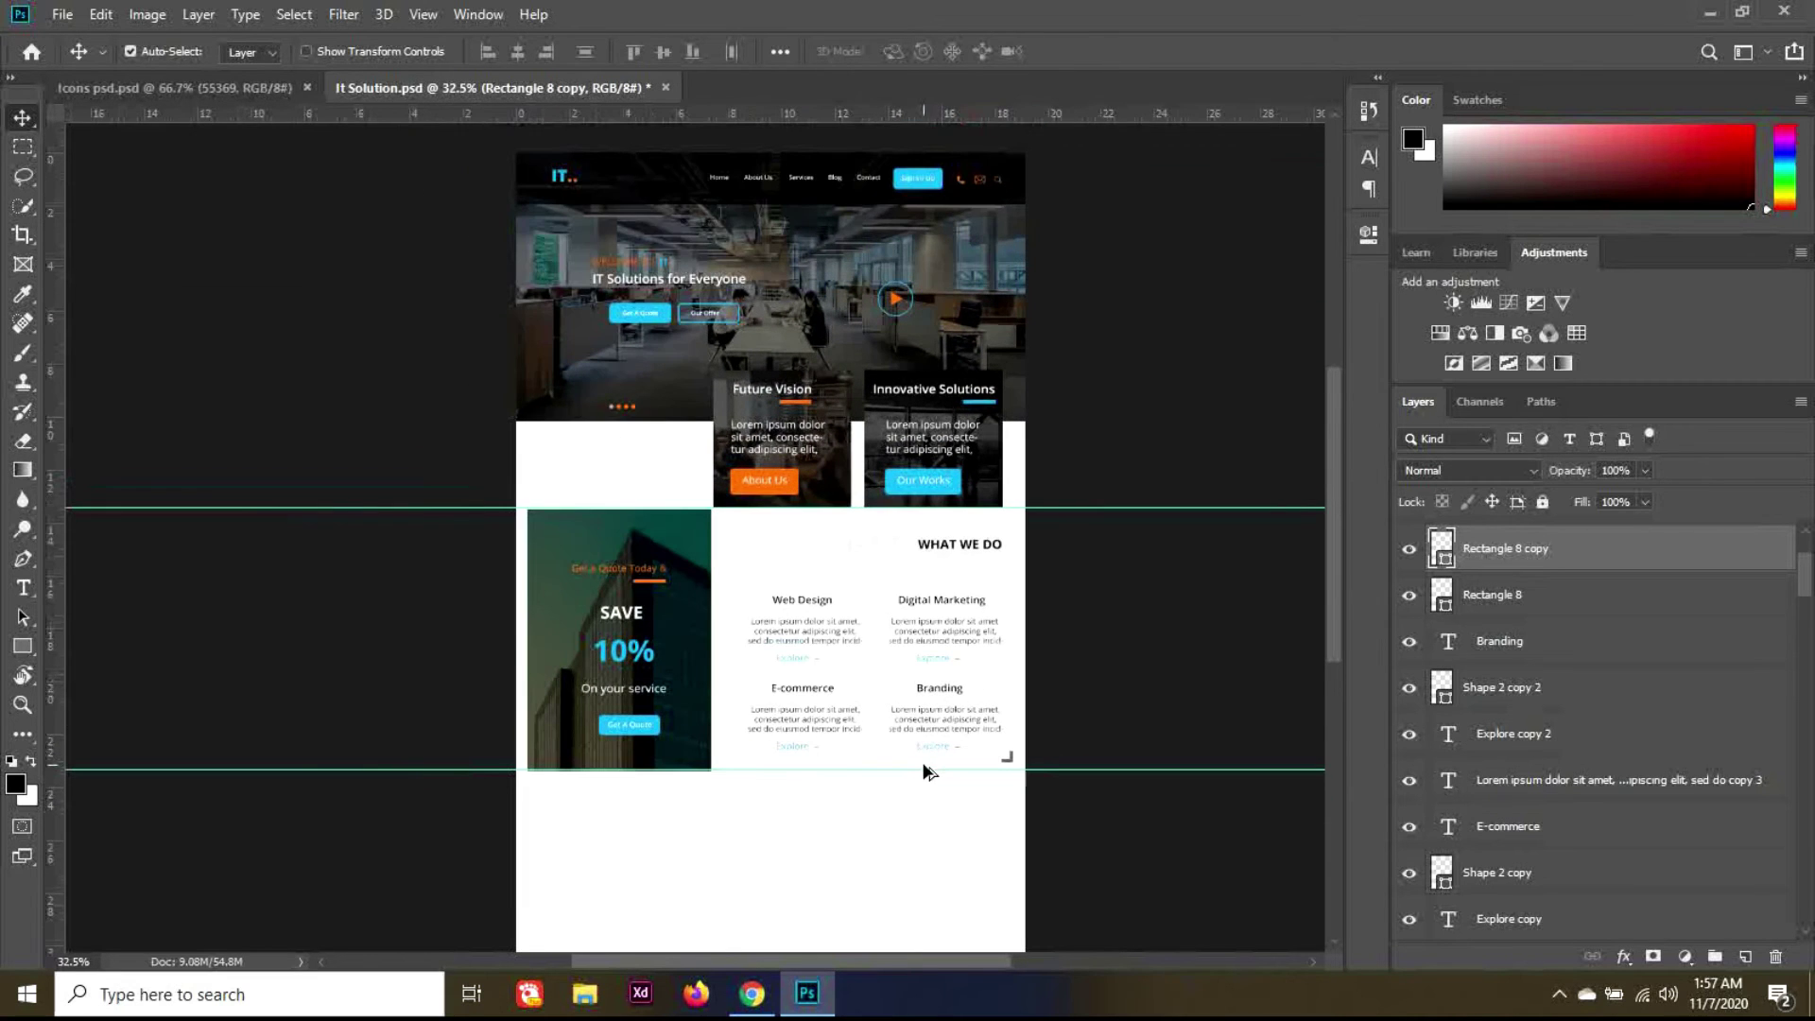
pyautogui.scroll(-2, 869, 770)
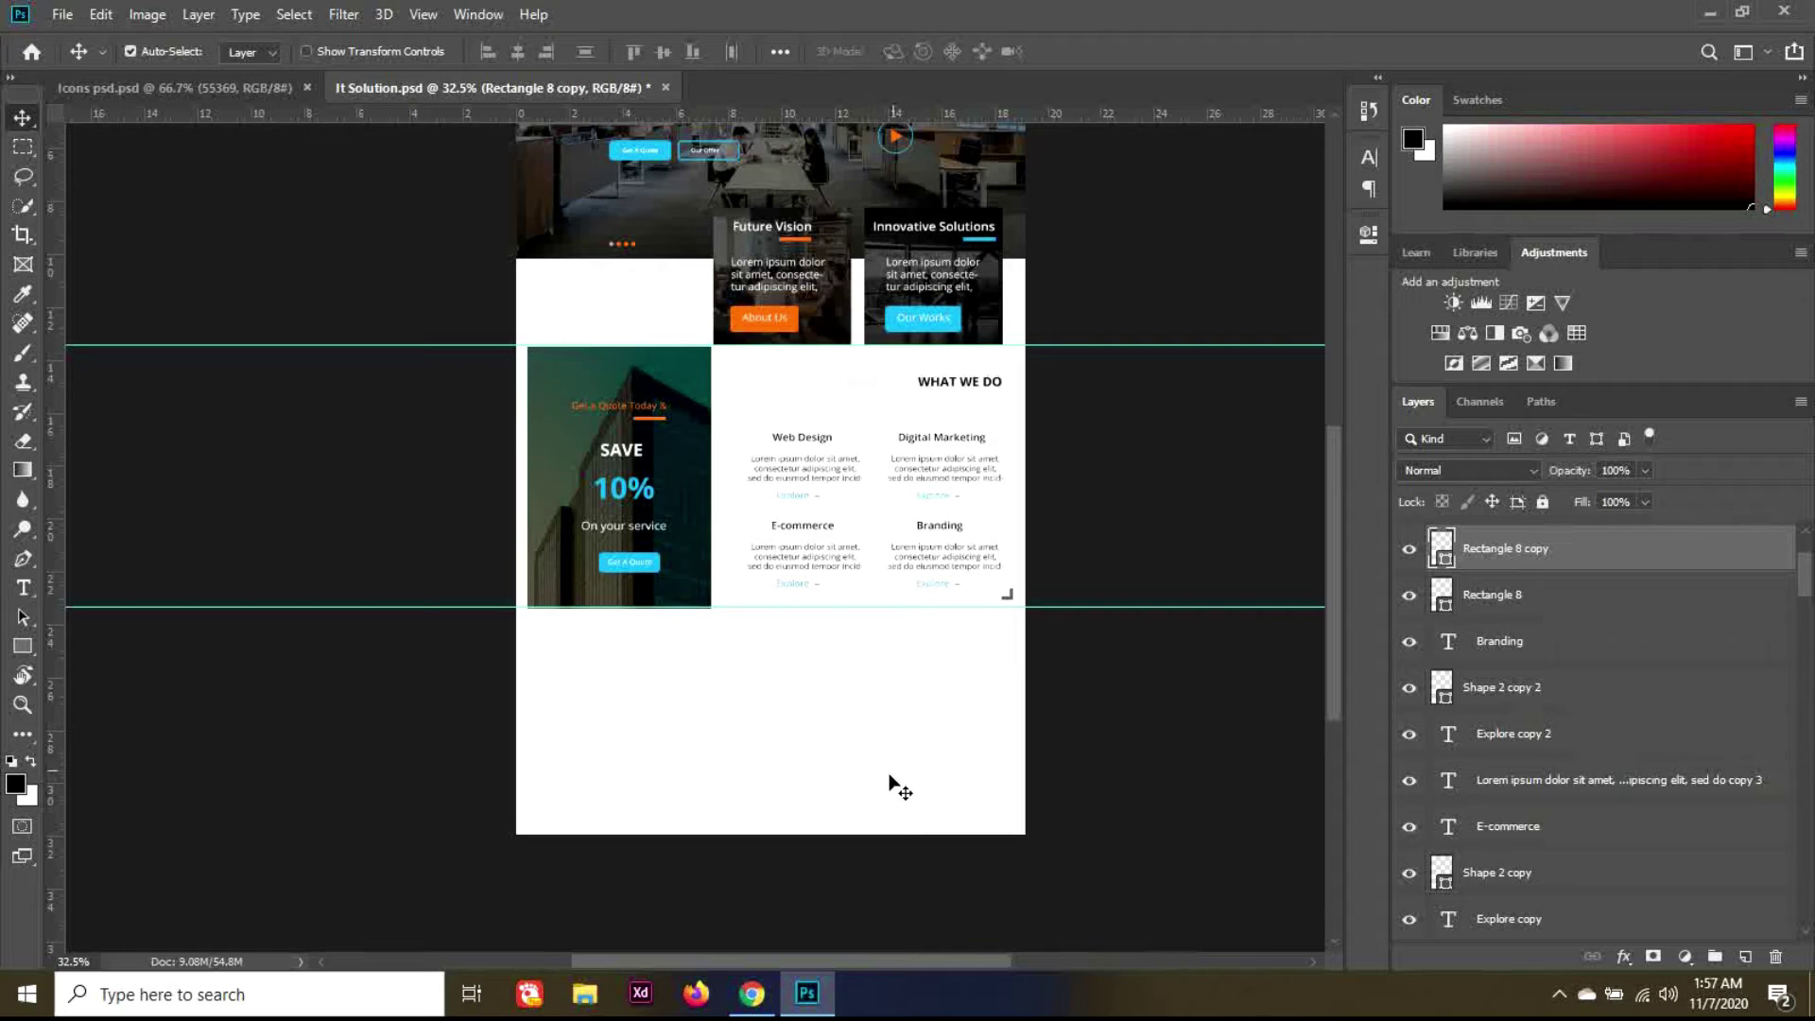
pyautogui.click(945, 387)
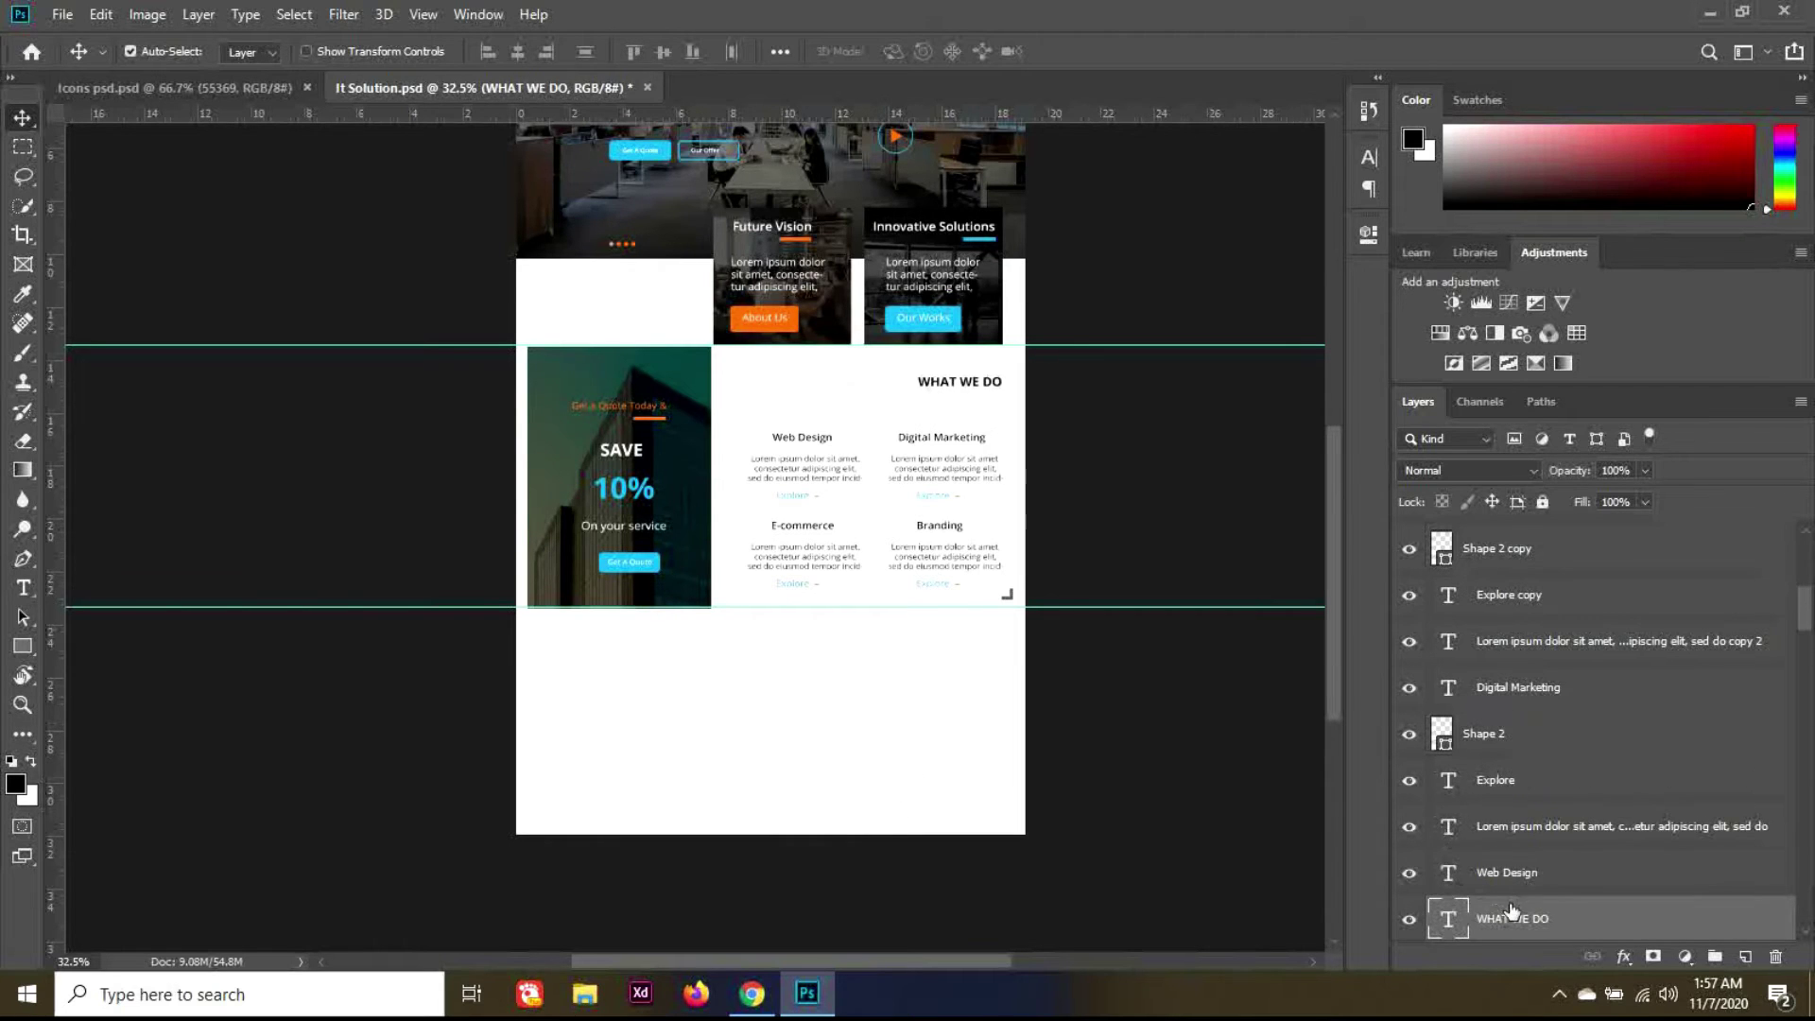
pyautogui.scroll(-2, 1517, 903)
pyautogui.keyDown('ctrl'); pyautogui.click(1532, 880); pyautogui.keyUp('ctrl')
pyautogui.hotkey('ctrl', 'j')
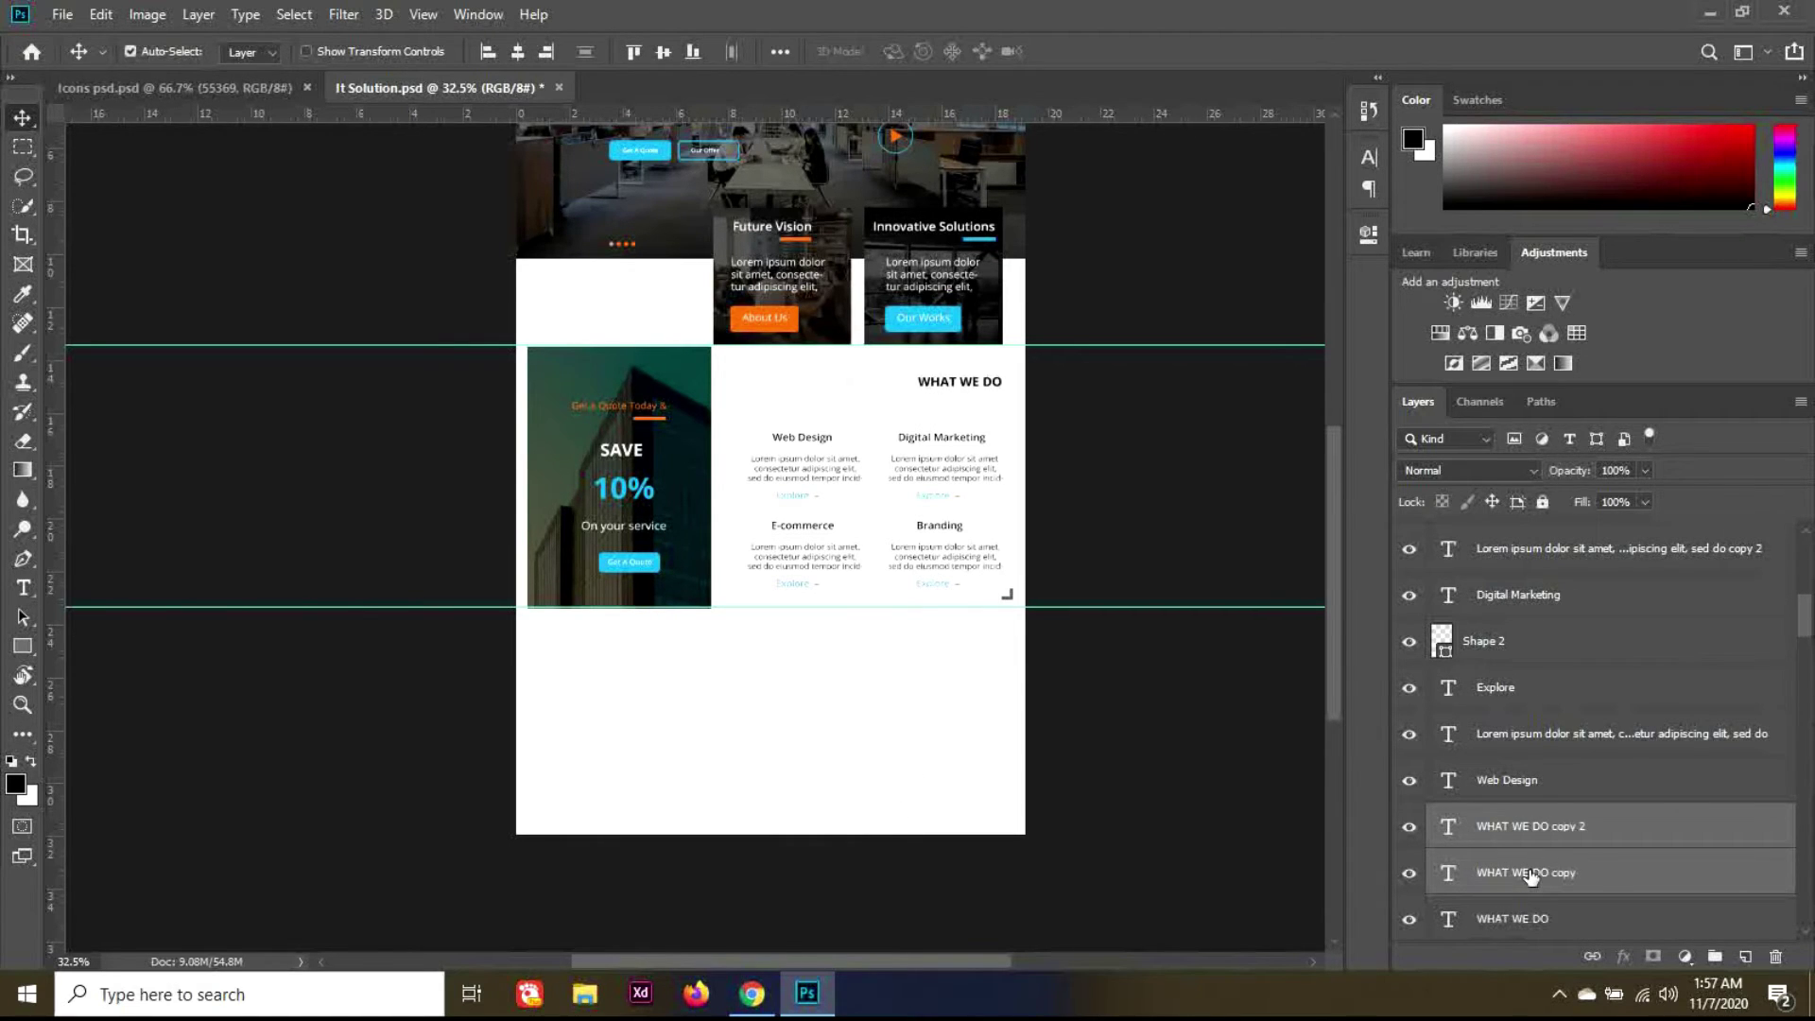
pyautogui.hotkey('shift', 'Down')
pyautogui.hotkey('shift', 'Down')
pyautogui.hotkey('shift', 'Down')
pyautogui.hotkey('shift', 'Down')
pyautogui.hotkey('shift', 'Down')
pyautogui.hotkey('shift', 'Down')
pyautogui.hotkey('shift', 'Down')
pyautogui.hotkey('shift', 'Down')
pyautogui.hotkey('shift', 'Down')
pyautogui.hotkey('shift', 'Down')
pyautogui.hotkey('shift', 'Down')
pyautogui.hotkey('shift', 'Down')
pyautogui.hotkey('shift', 'Down')
pyautogui.hotkey('shift', 'Down')
pyautogui.hotkey('shift', 'Down')
pyautogui.hotkey('shift', 'Down')
pyautogui.hotkey('shift', 'Down')
pyautogui.hotkey('shift', 'Down')
pyautogui.hotkey('shift', 'Down')
pyautogui.hotkey('shift', 'Down')
pyautogui.hotkey('shift', 'Down')
pyautogui.hotkey('shift', 'Down')
pyautogui.hotkey('shift', 'Down')
pyautogui.hotkey('shift', 'Down')
pyautogui.hotkey('shift', 'Down')
pyautogui.hotkey('shift', 'Down')
pyautogui.hotkey('shift', 'Down')
pyautogui.hotkey('shift', 'Down')
pyautogui.hotkey('shift', 'Down')
pyautogui.hotkey('shift', 'Down')
pyautogui.hotkey('shift', 'Down')
pyautogui.hotkey('shift', 'Down')
pyautogui.hotkey('shift', 'Down')
pyautogui.hotkey('shift', 'Down')
pyautogui.hotkey('shift', 'Down')
pyautogui.hotkey('shift', 'Down')
pyautogui.hotkey('shift', 'Down')
pyautogui.hotkey('shift', 'Down')
pyautogui.hotkey('shift', 'Down')
pyautogui.hotkey('shift', 'Down')
pyautogui.hotkey('shift', 'Down')
pyautogui.hotkey('shift', 'Down')
pyautogui.hotkey('shift', 'Down')
pyautogui.hotkey('shift', 'Down')
pyautogui.hotkey('shift', 'Down')
pyautogui.hotkey('shift', 'Down')
pyautogui.hotkey('shift', 'Down')
pyautogui.hotkey('shift', 'Down')
pyautogui.hotkey('shift', 'Down')
pyautogui.hotkey('shift', 'Down')
pyautogui.hotkey('shift', 'Down')
pyautogui.hotkey('shift', 'Down')
pyautogui.hotkey('shift', 'Down')
pyautogui.hotkey('shift', 'Down')
pyautogui.hotkey('shift', 'Down')
pyautogui.scroll(5, 875, 713)
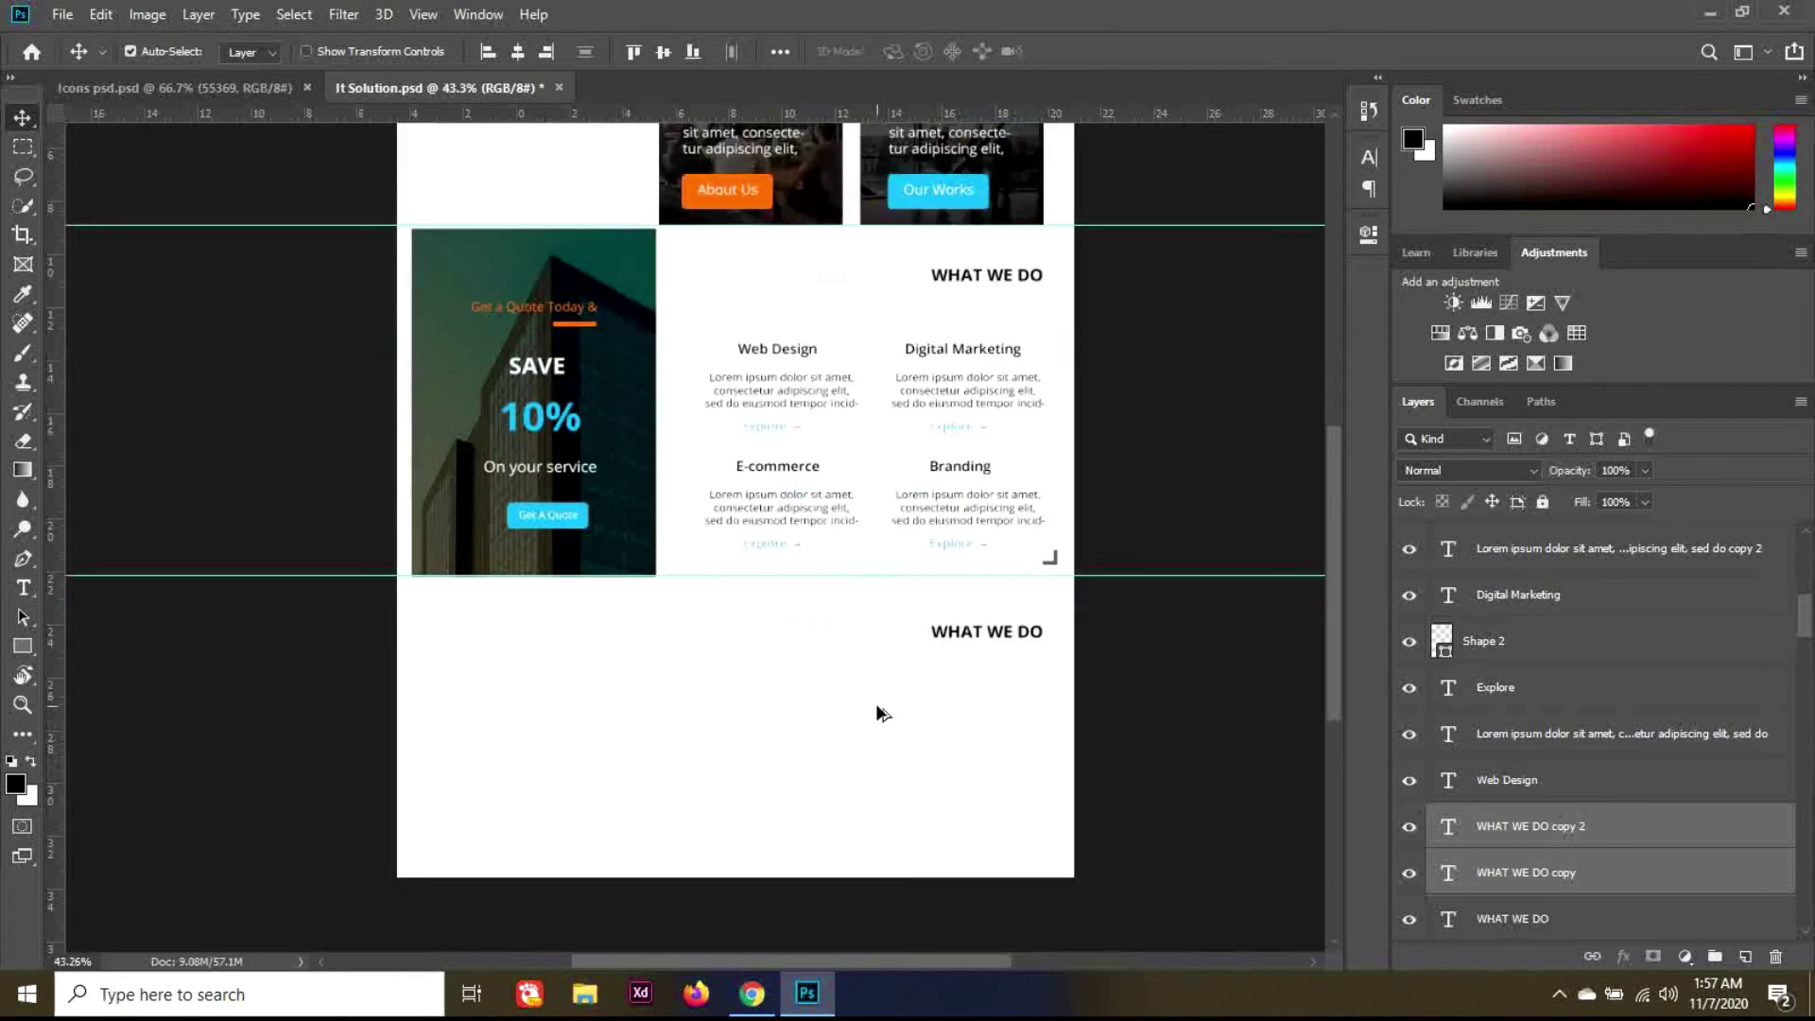
# Step: Hide the copied black heading and change the copied faded backdrop text to "Portfolio"
pyautogui.click(1512, 841)
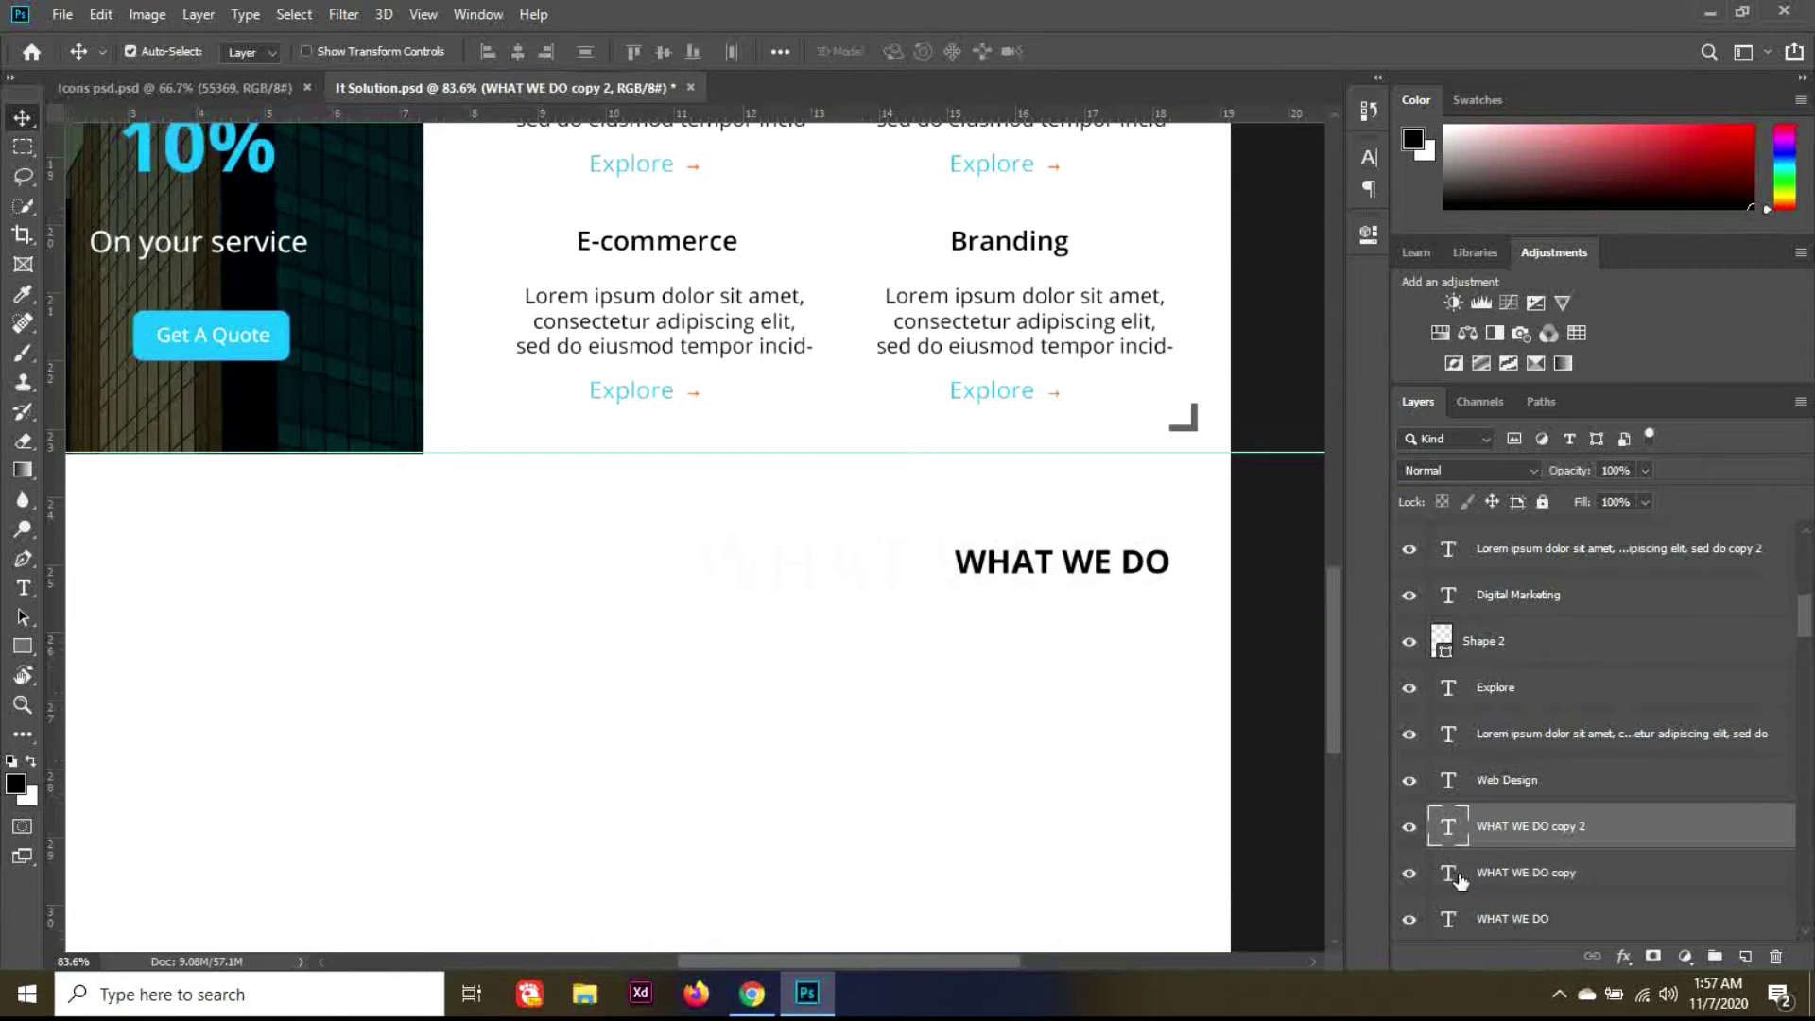
pyautogui.click(1410, 832)
pyautogui.press('t')
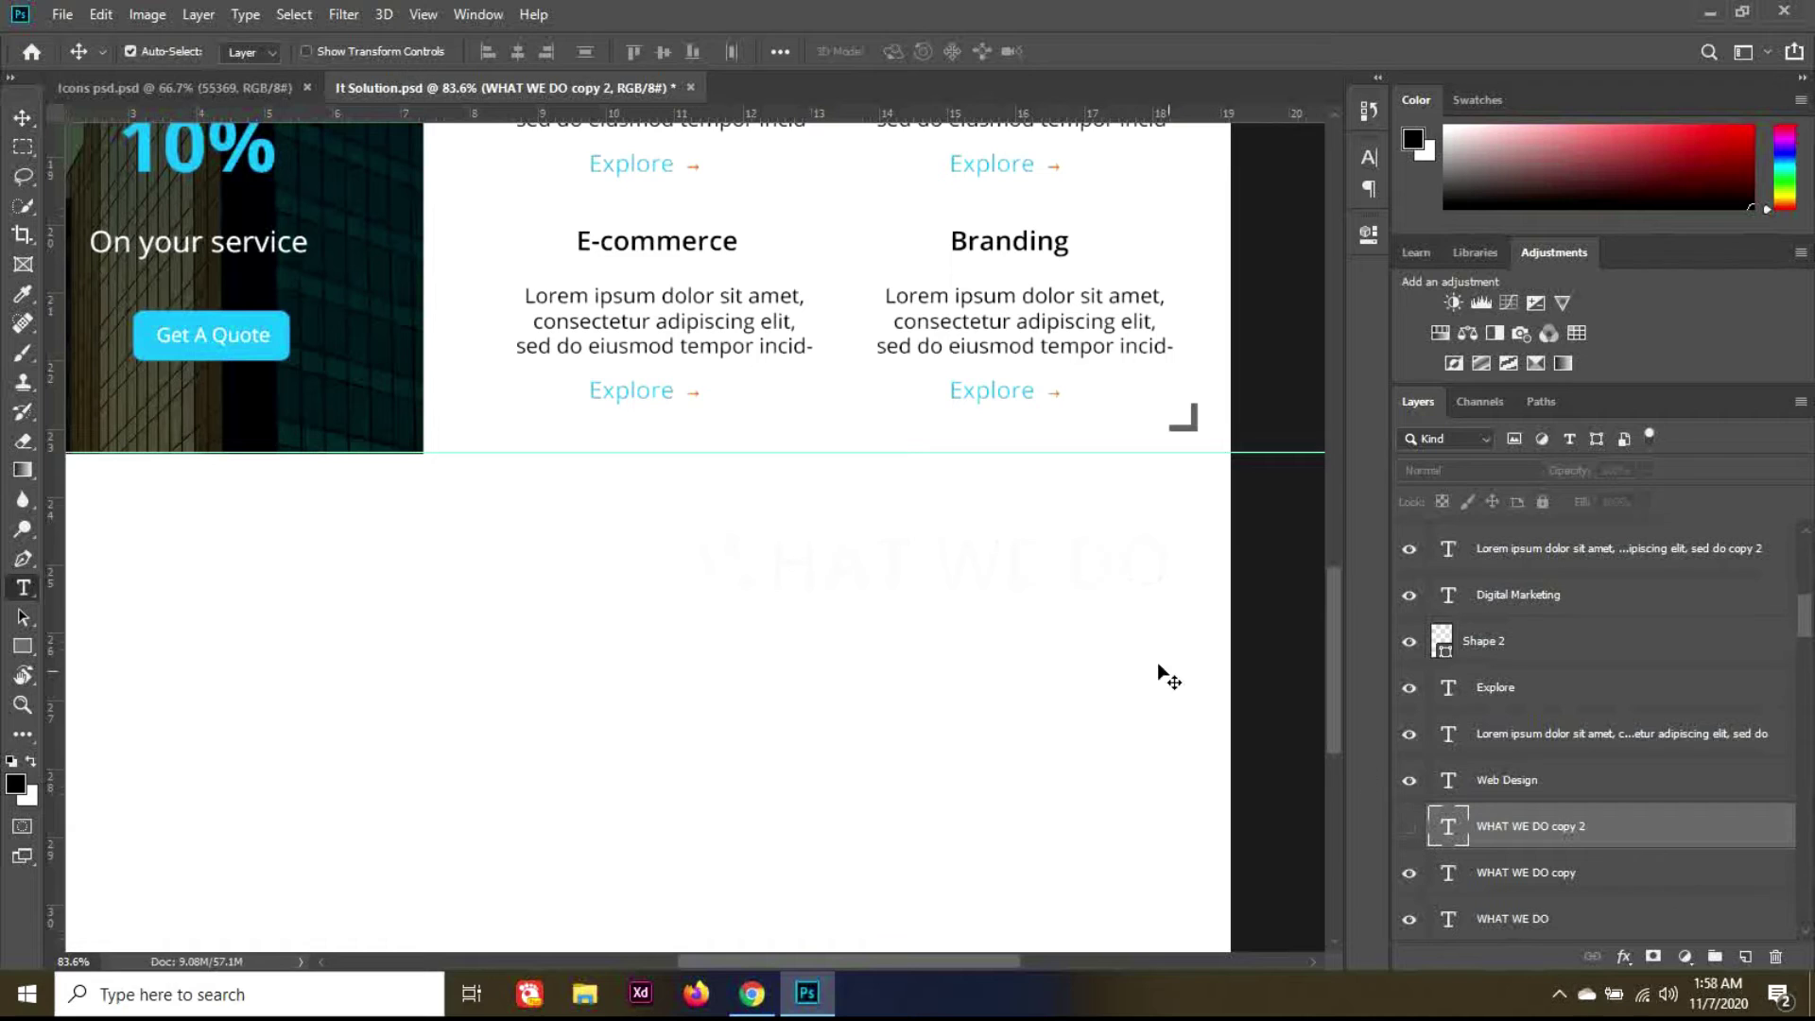
pyautogui.click(859, 558)
pyautogui.hotkey('ctrl', 'a')
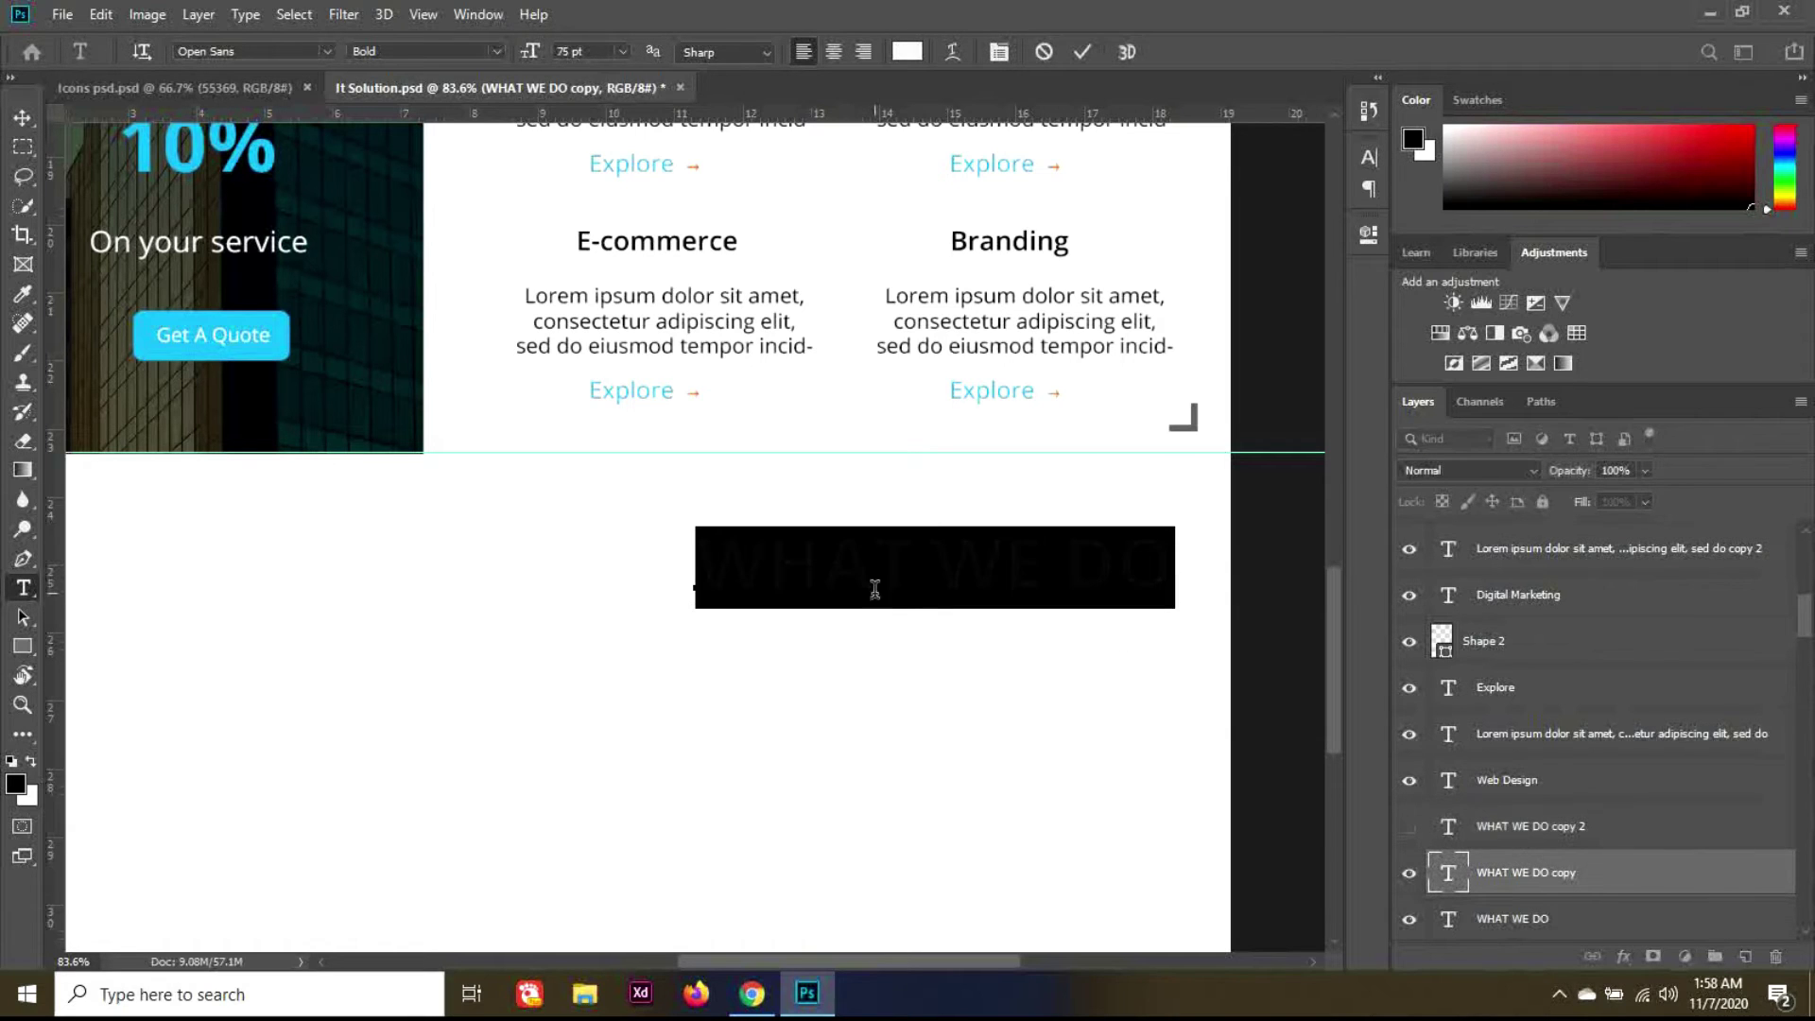
pyautogui.write('Post')
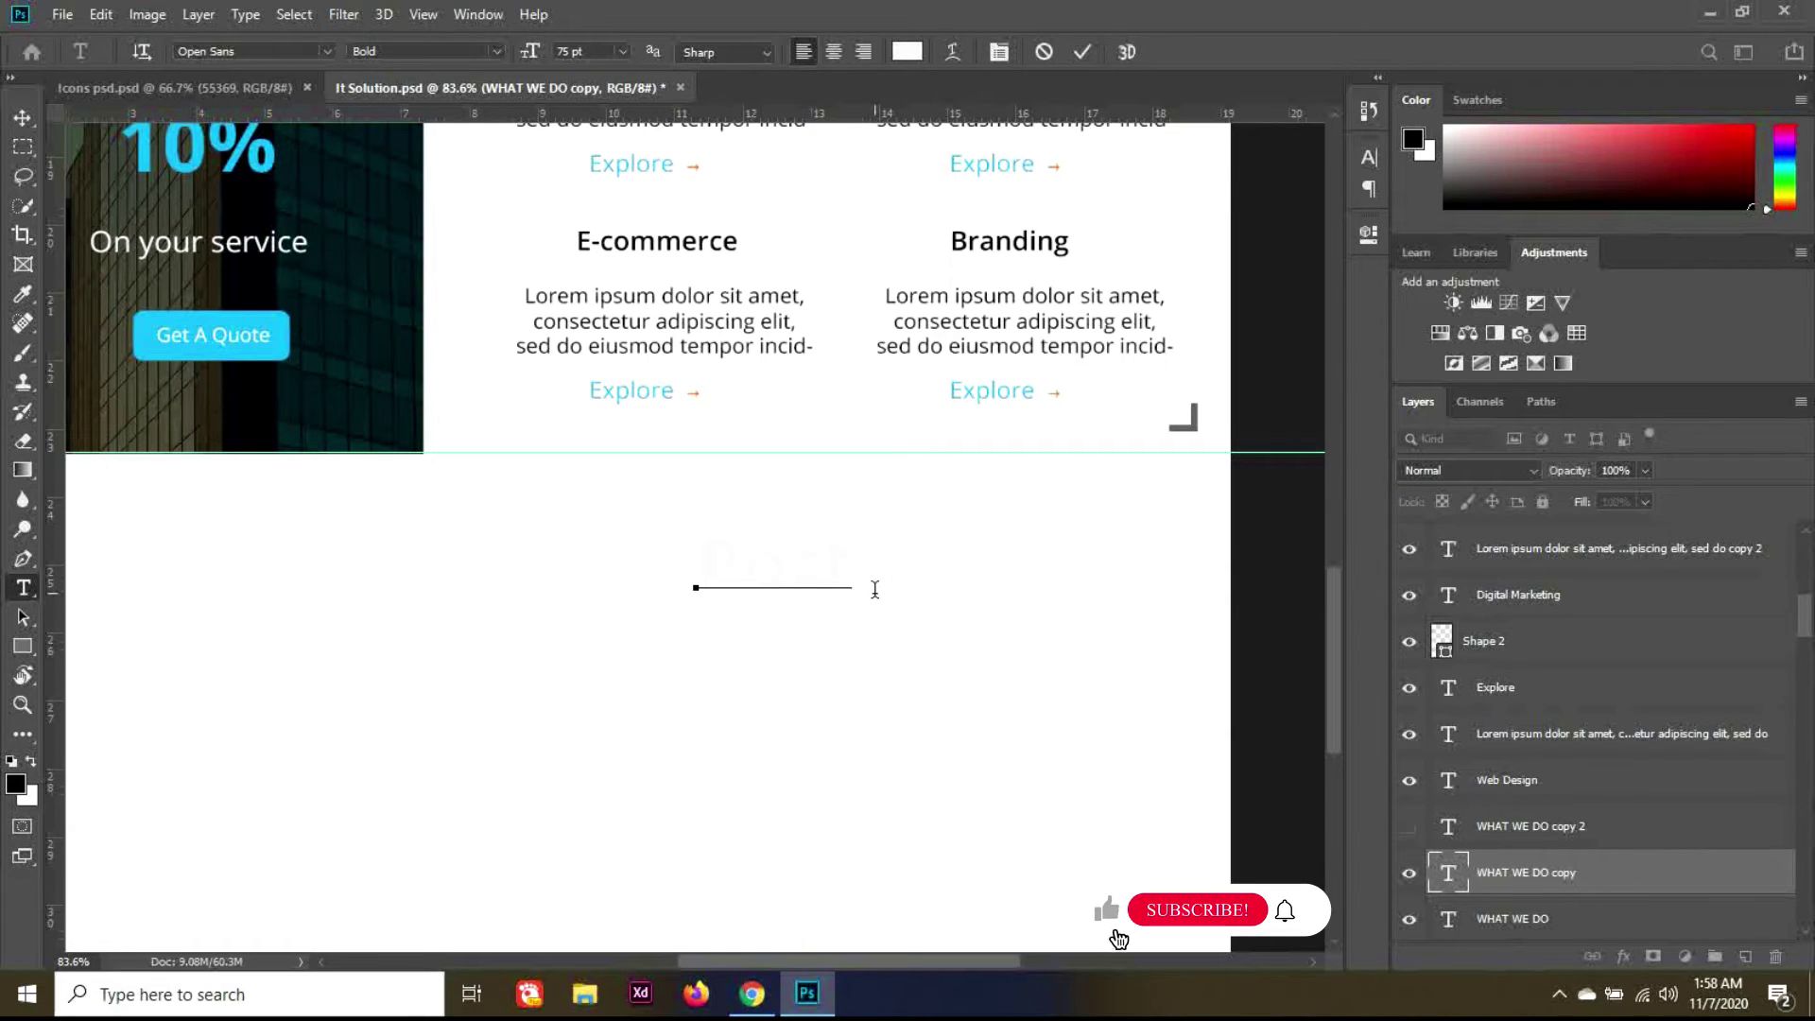
pyautogui.write('sfol')
pyautogui.press('BackSpace')
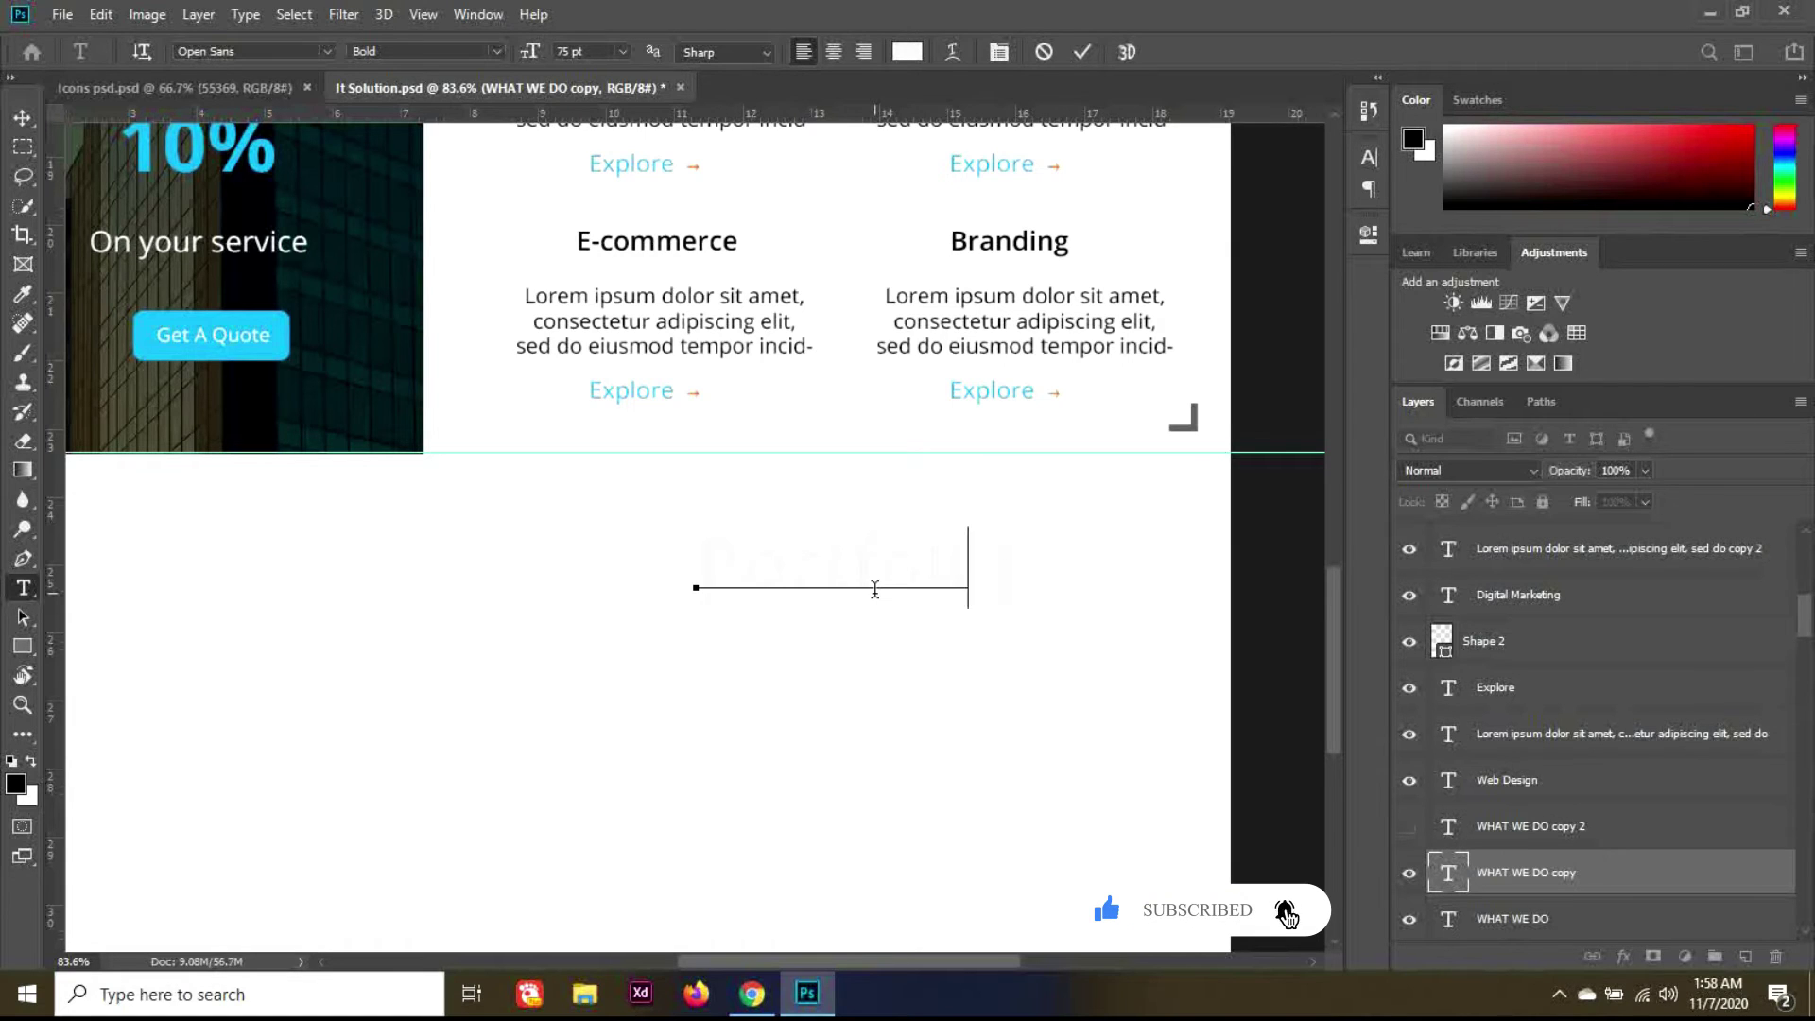
pyautogui.write('lio')
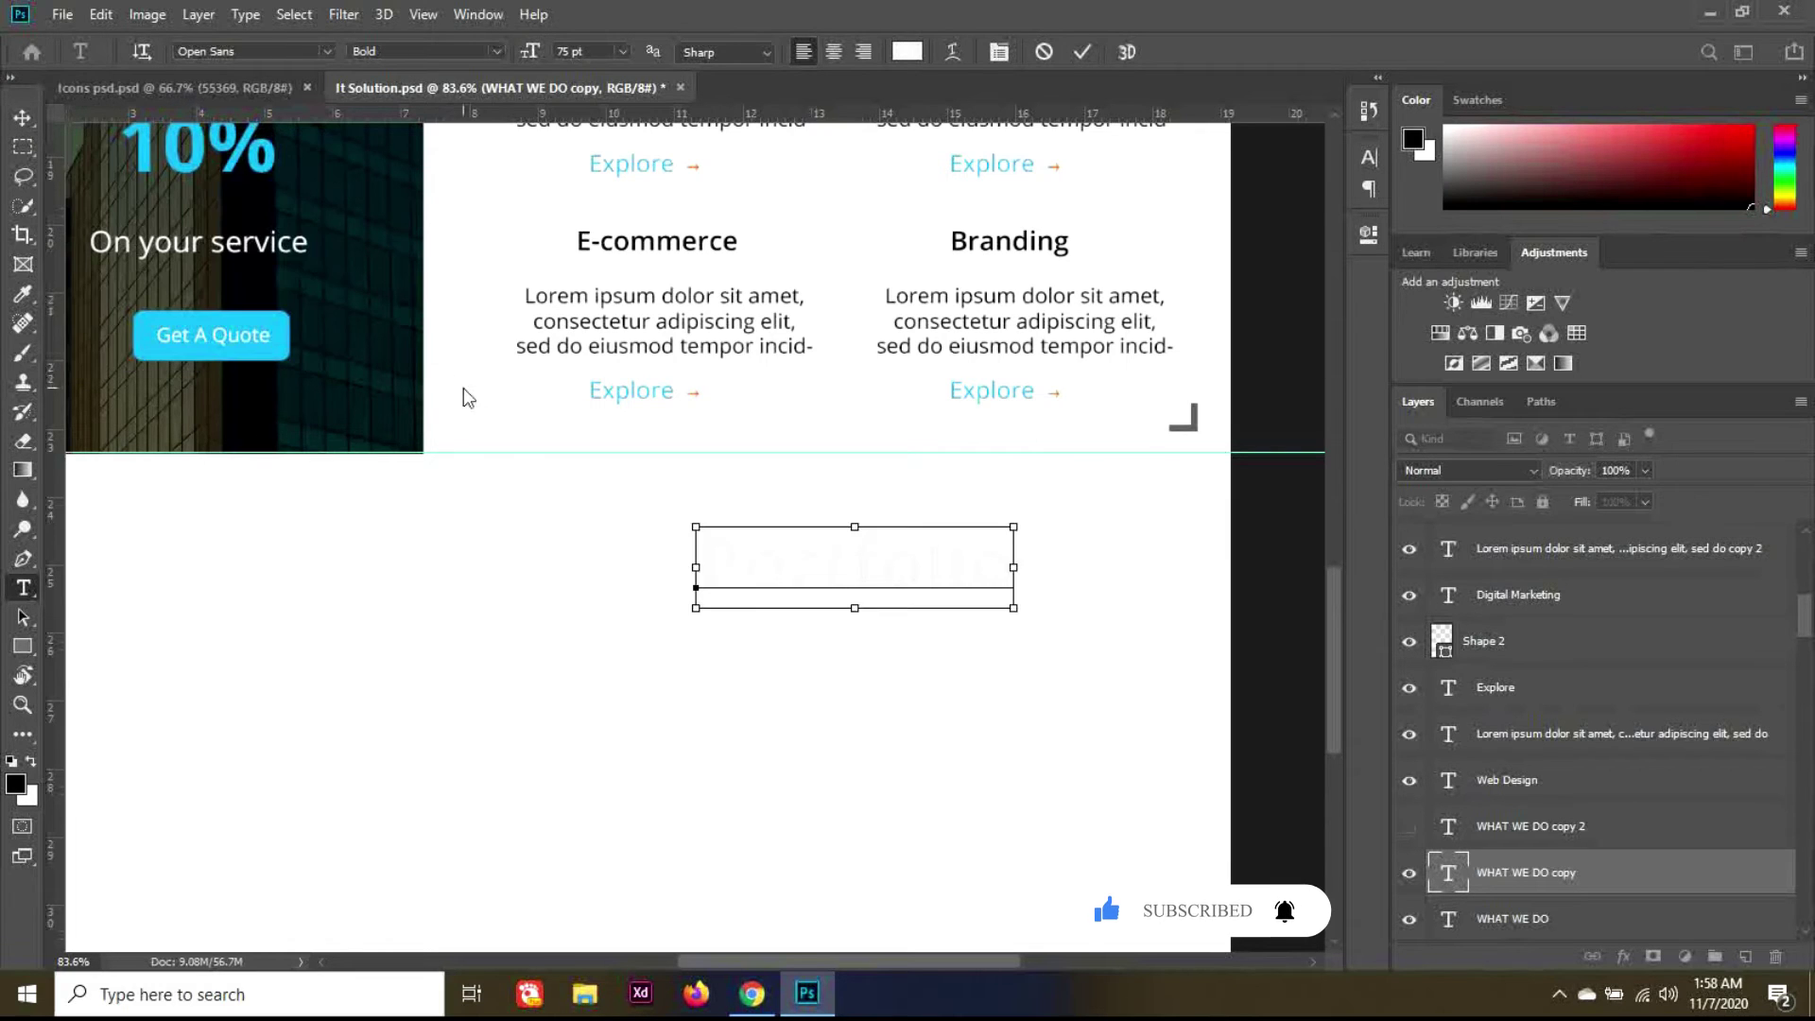
# Step: Set the faded "Portfolio" backdrop text to All Caps
pyautogui.hotkey('ctrl', 'a')
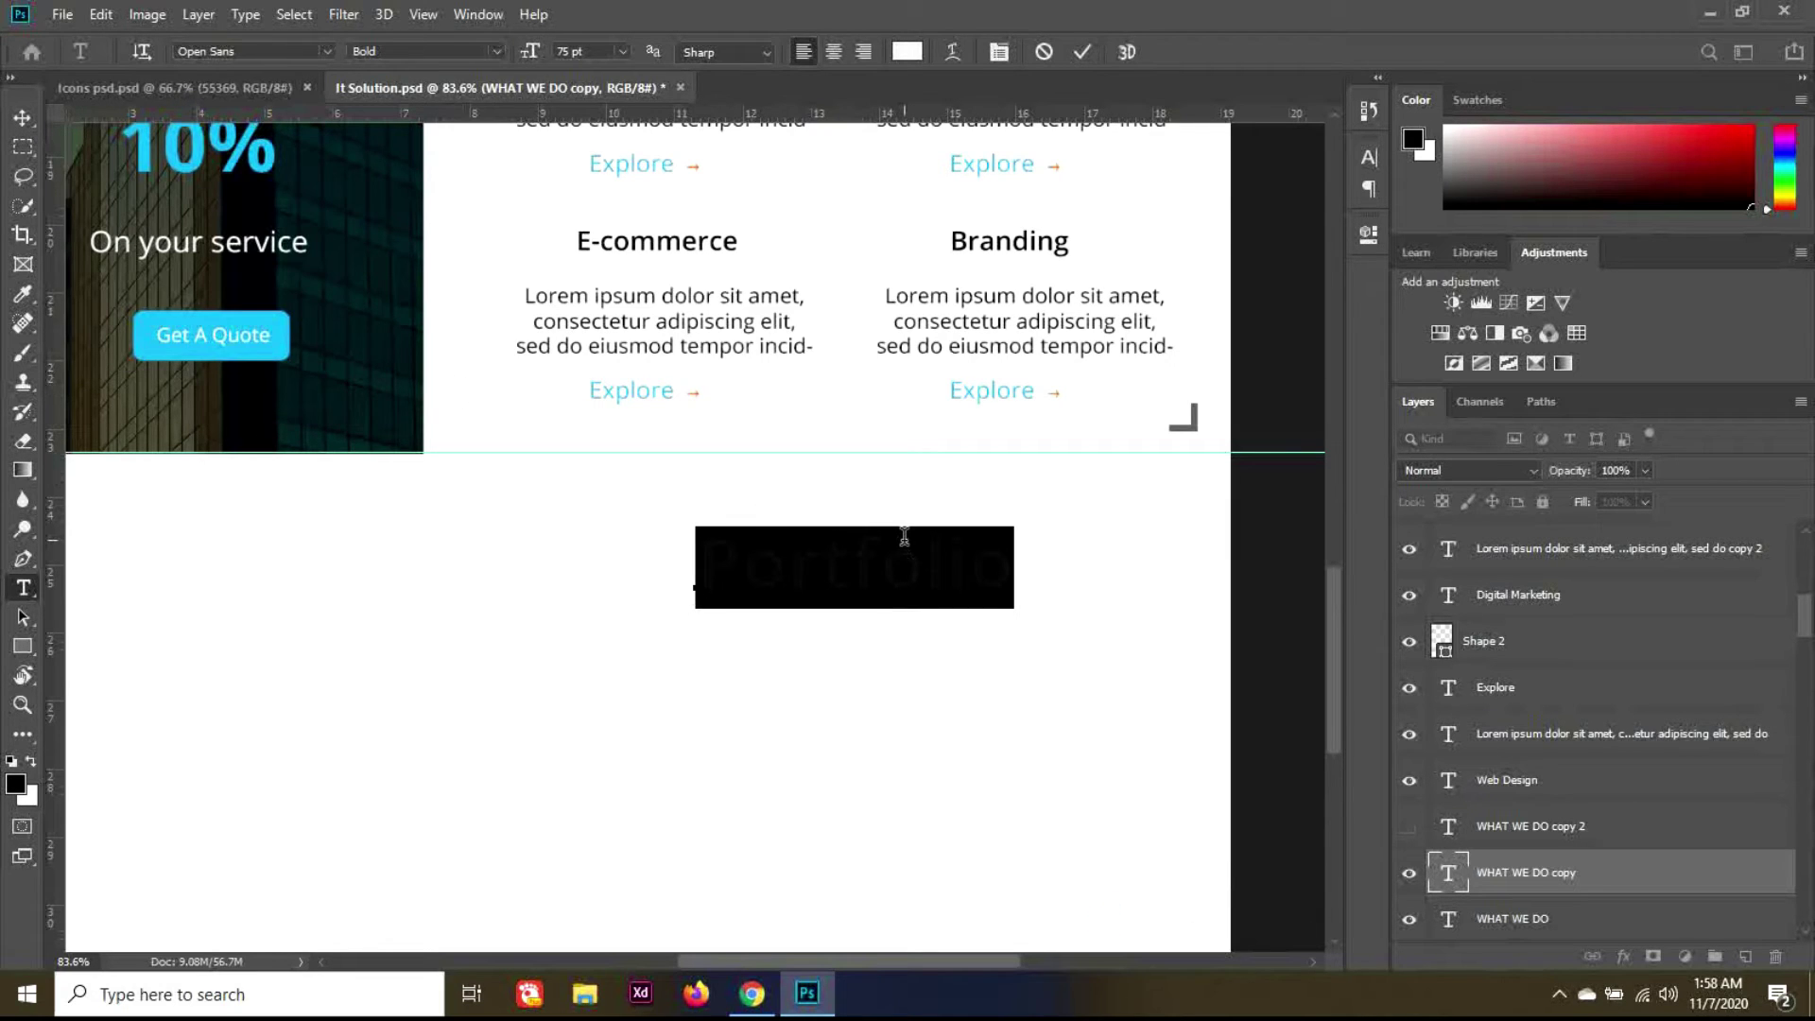
pyautogui.click(1369, 157)
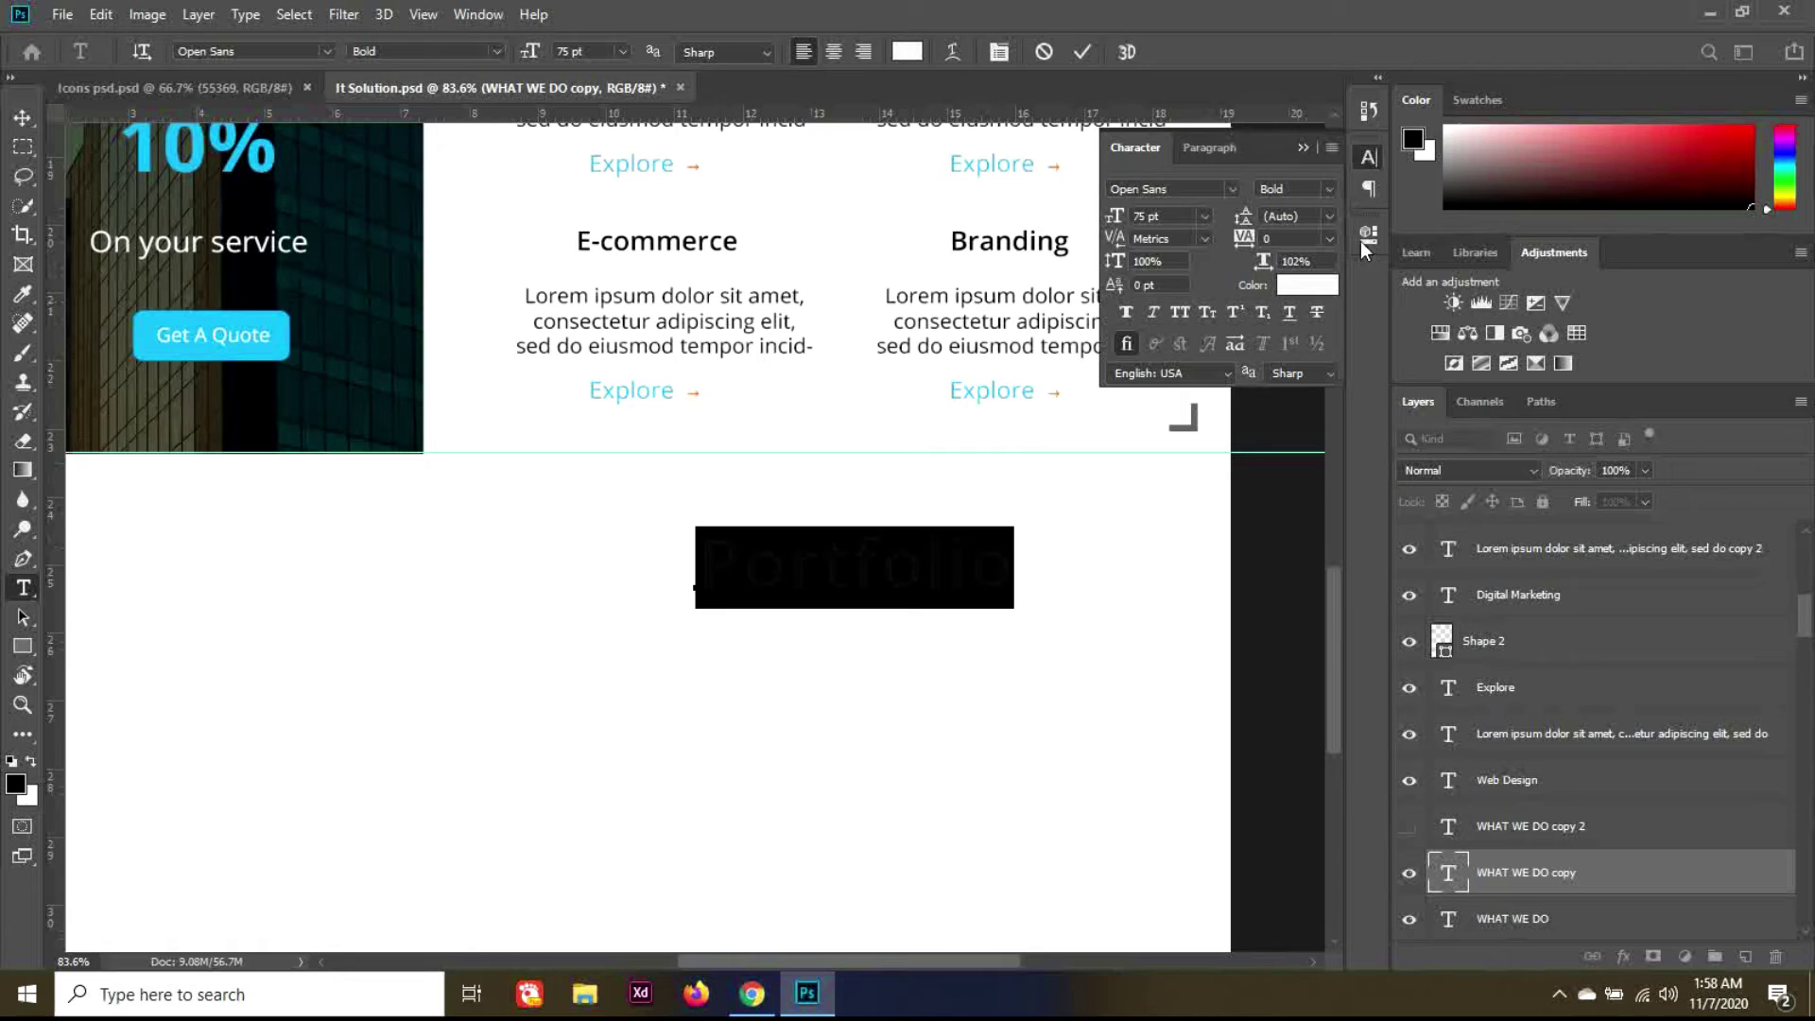
pyautogui.click(1178, 312)
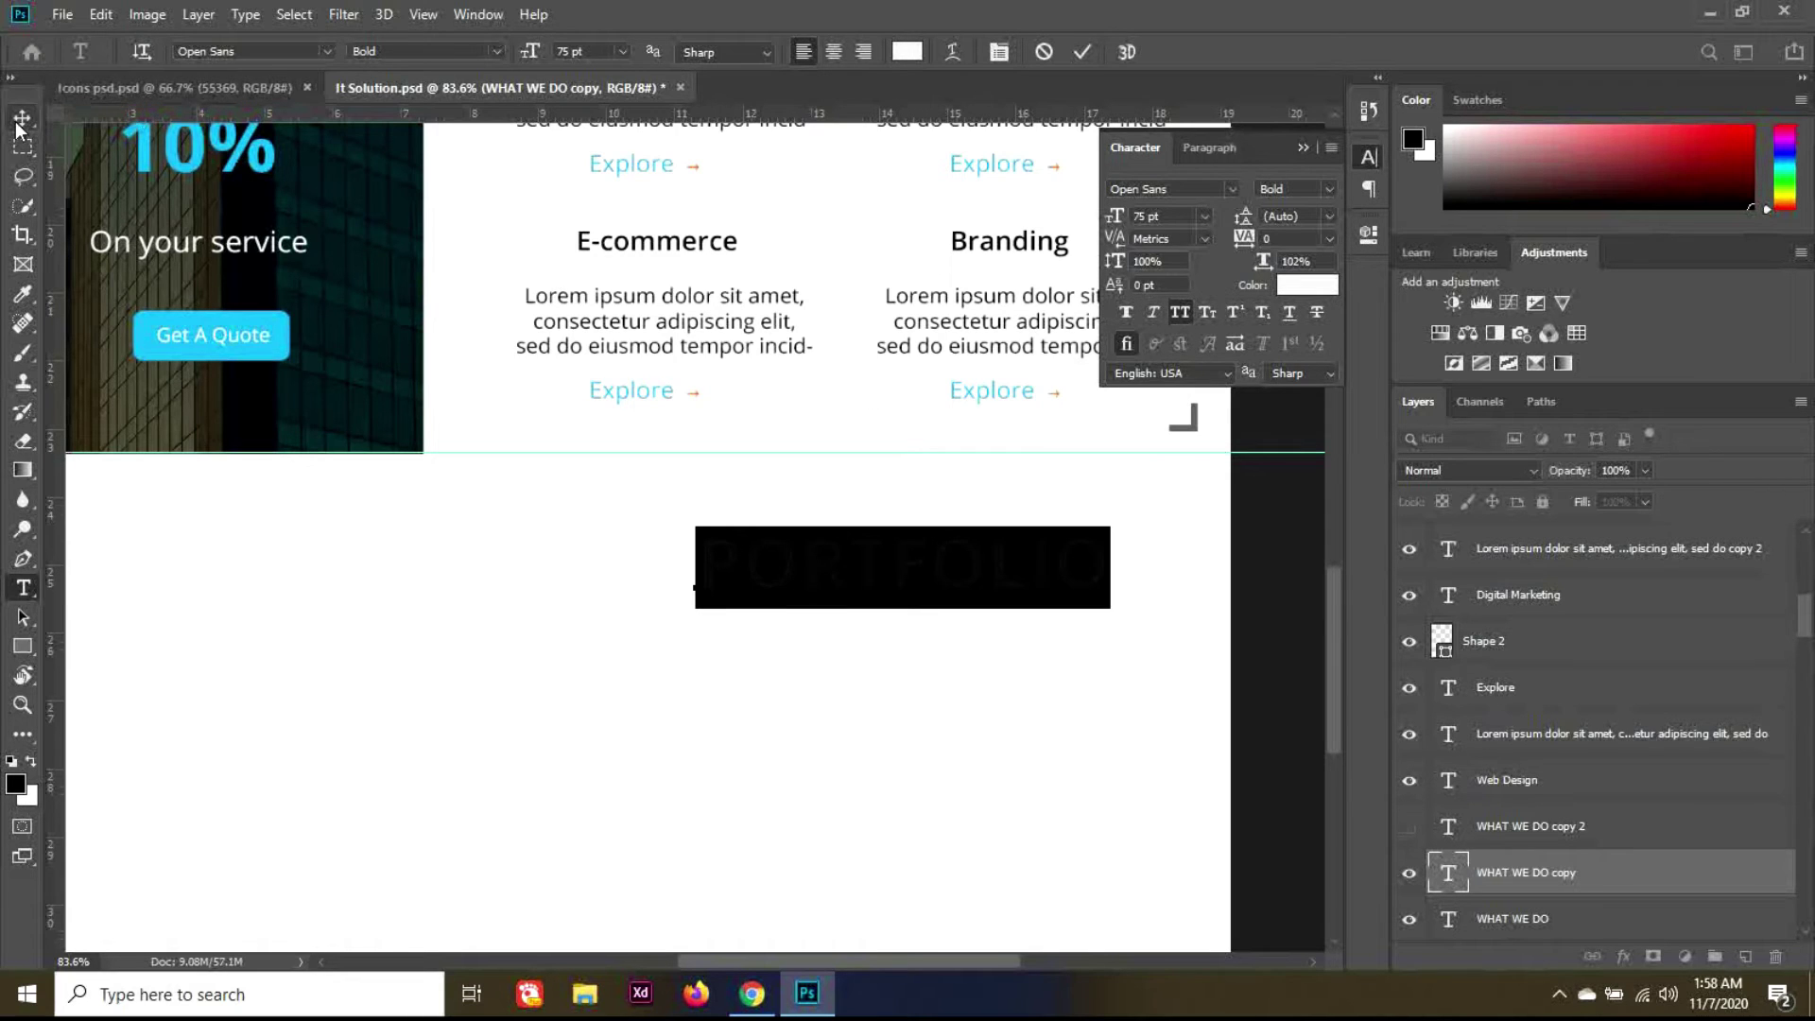
pyautogui.hotkey('ctrl', 'Return')
pyautogui.press('v')
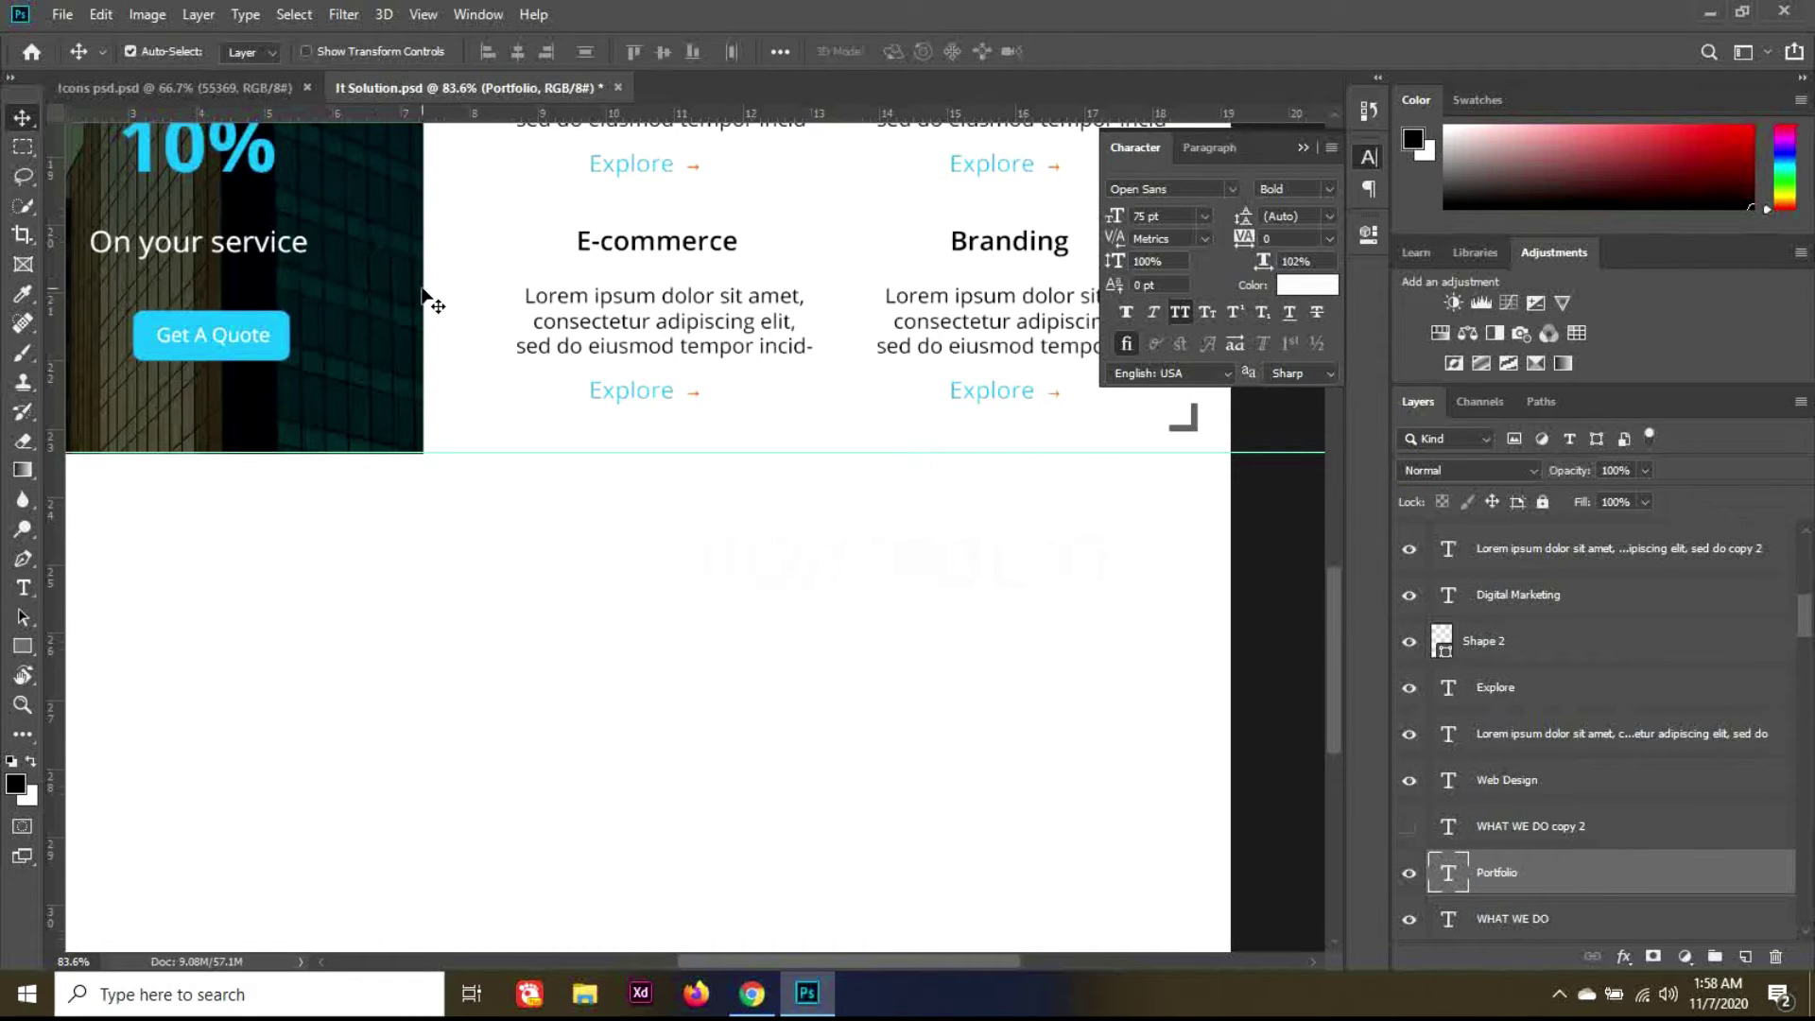
pyautogui.click(1304, 147)
# Step: Show the hidden black heading copy, hide the faded Portfolio backdrop text, and change the heading's text to "portfolio"
pyautogui.click(1564, 826)
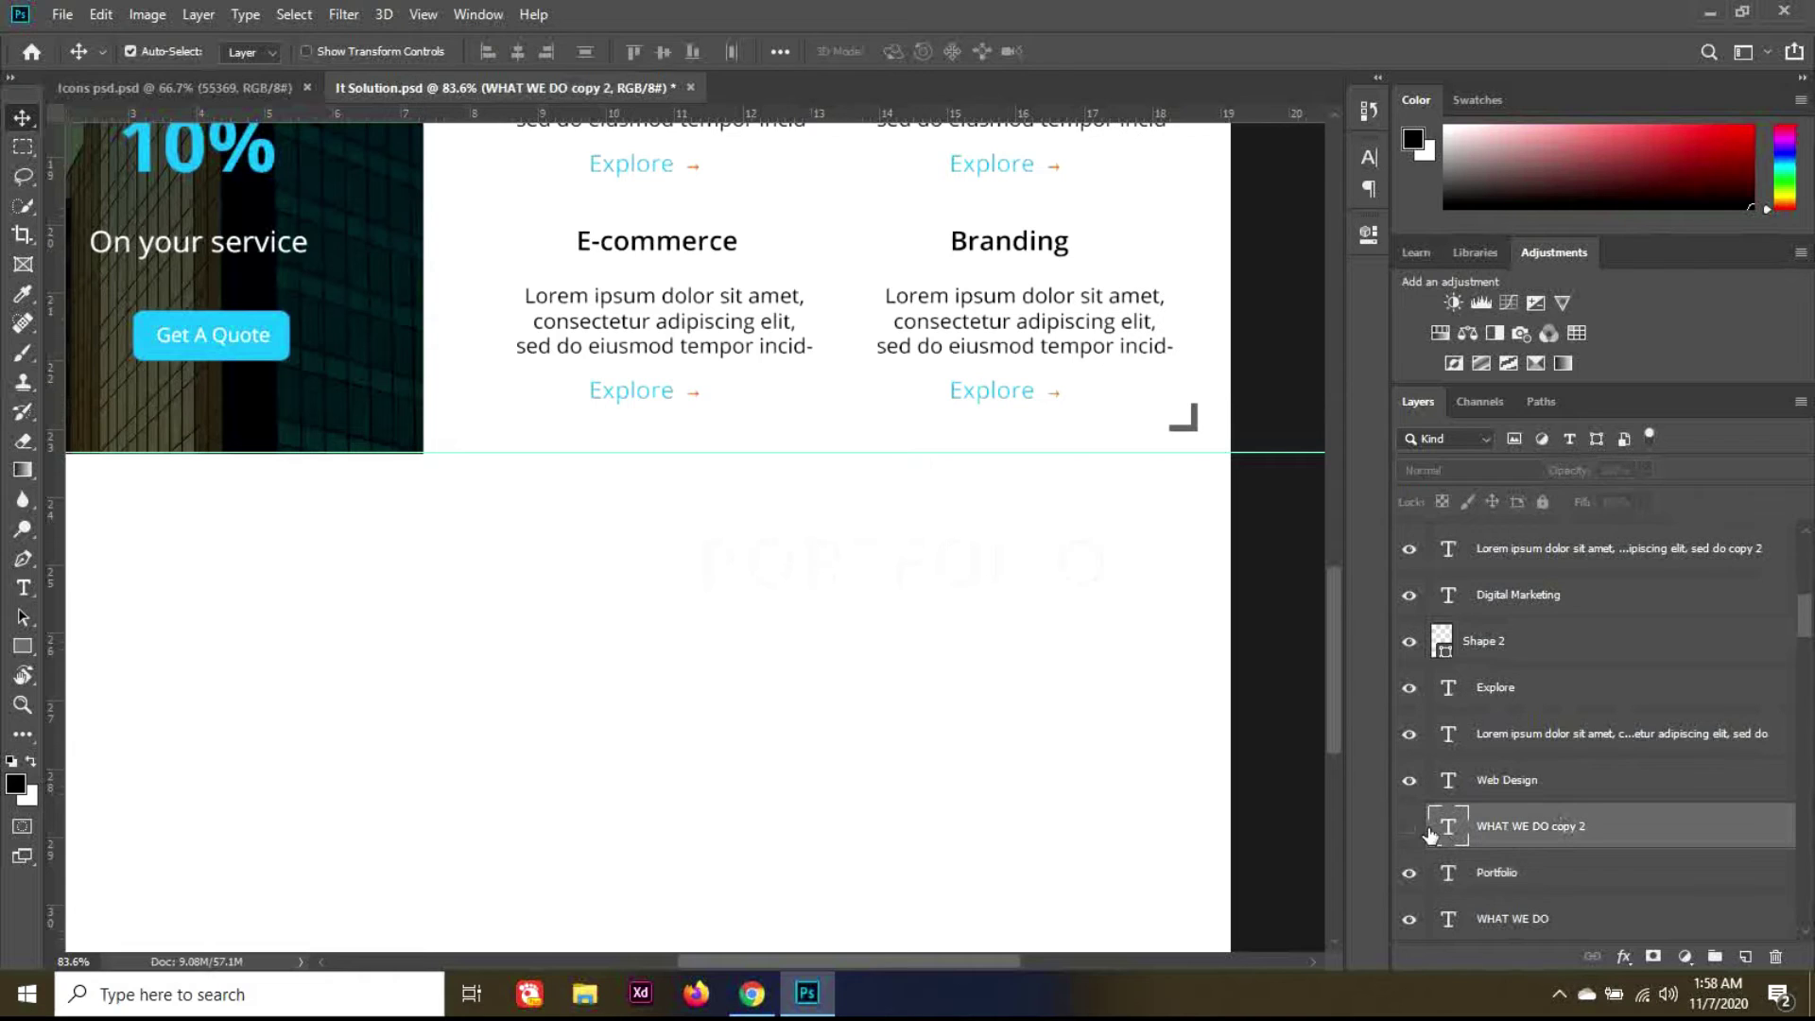
pyautogui.click(1409, 831)
pyautogui.click(1409, 871)
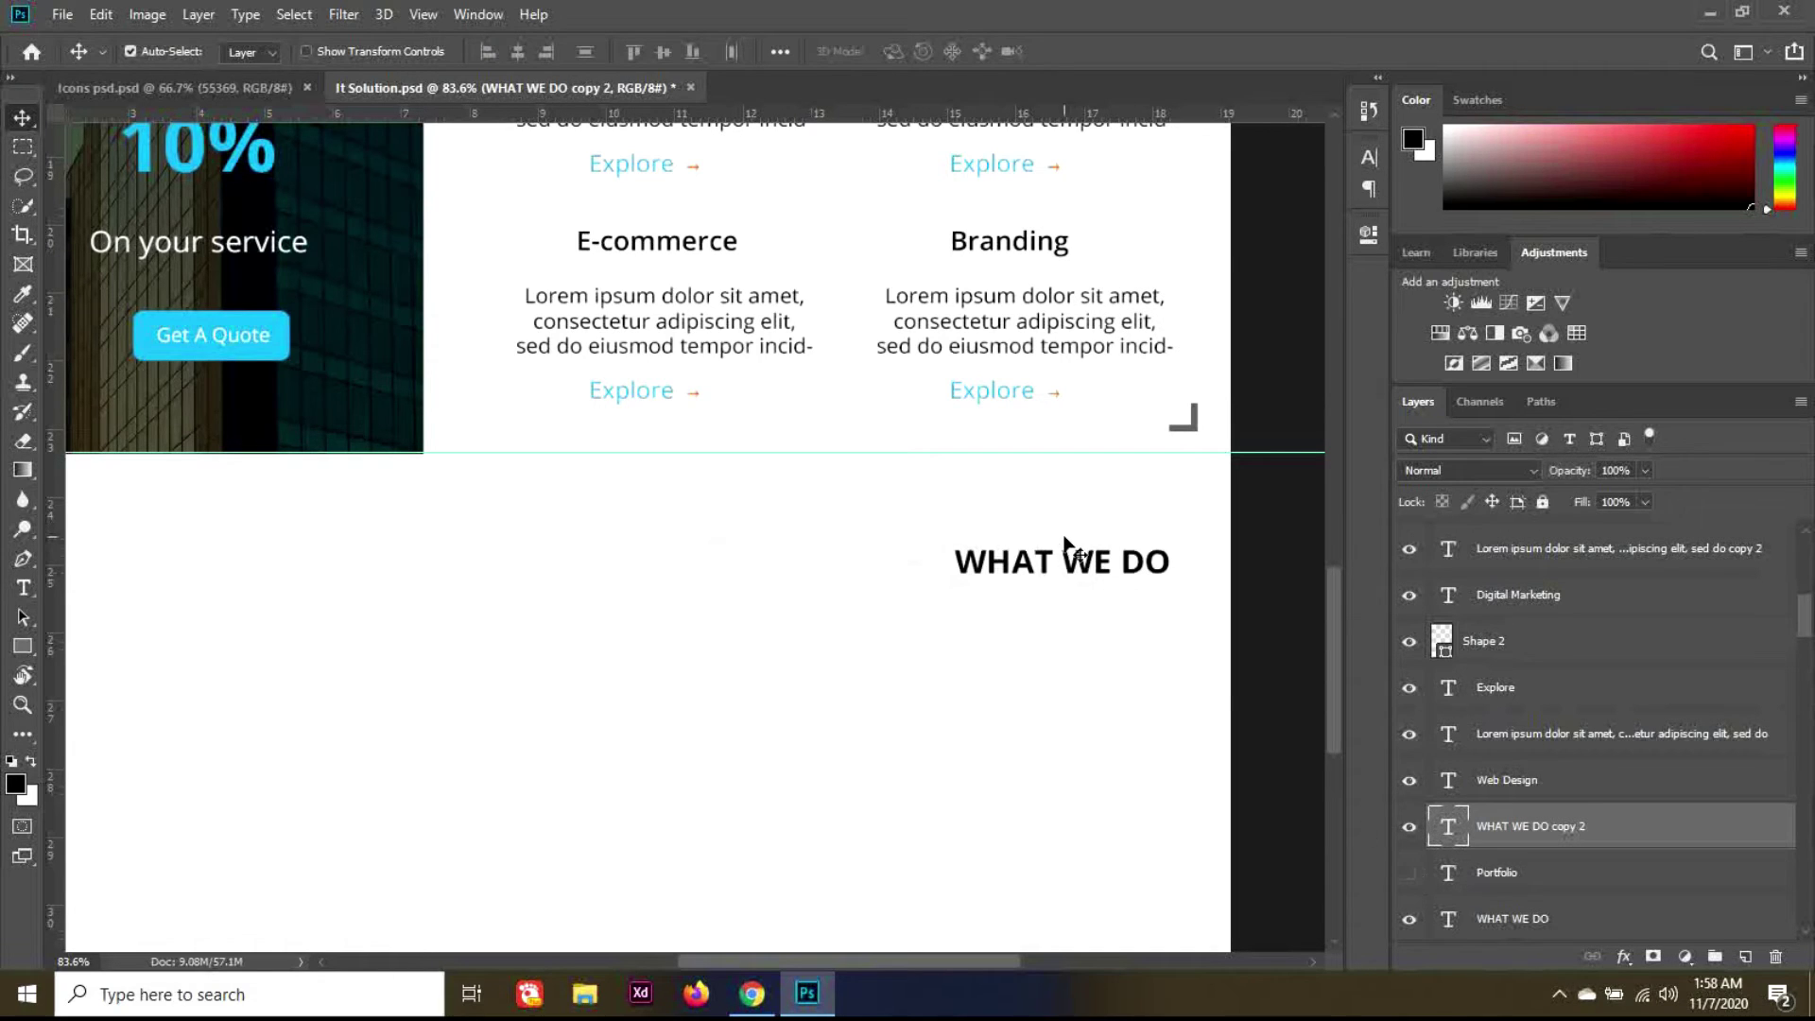
pyautogui.press('t')
pyautogui.click(1085, 572)
pyautogui.hotkey('ctrl', 'a')
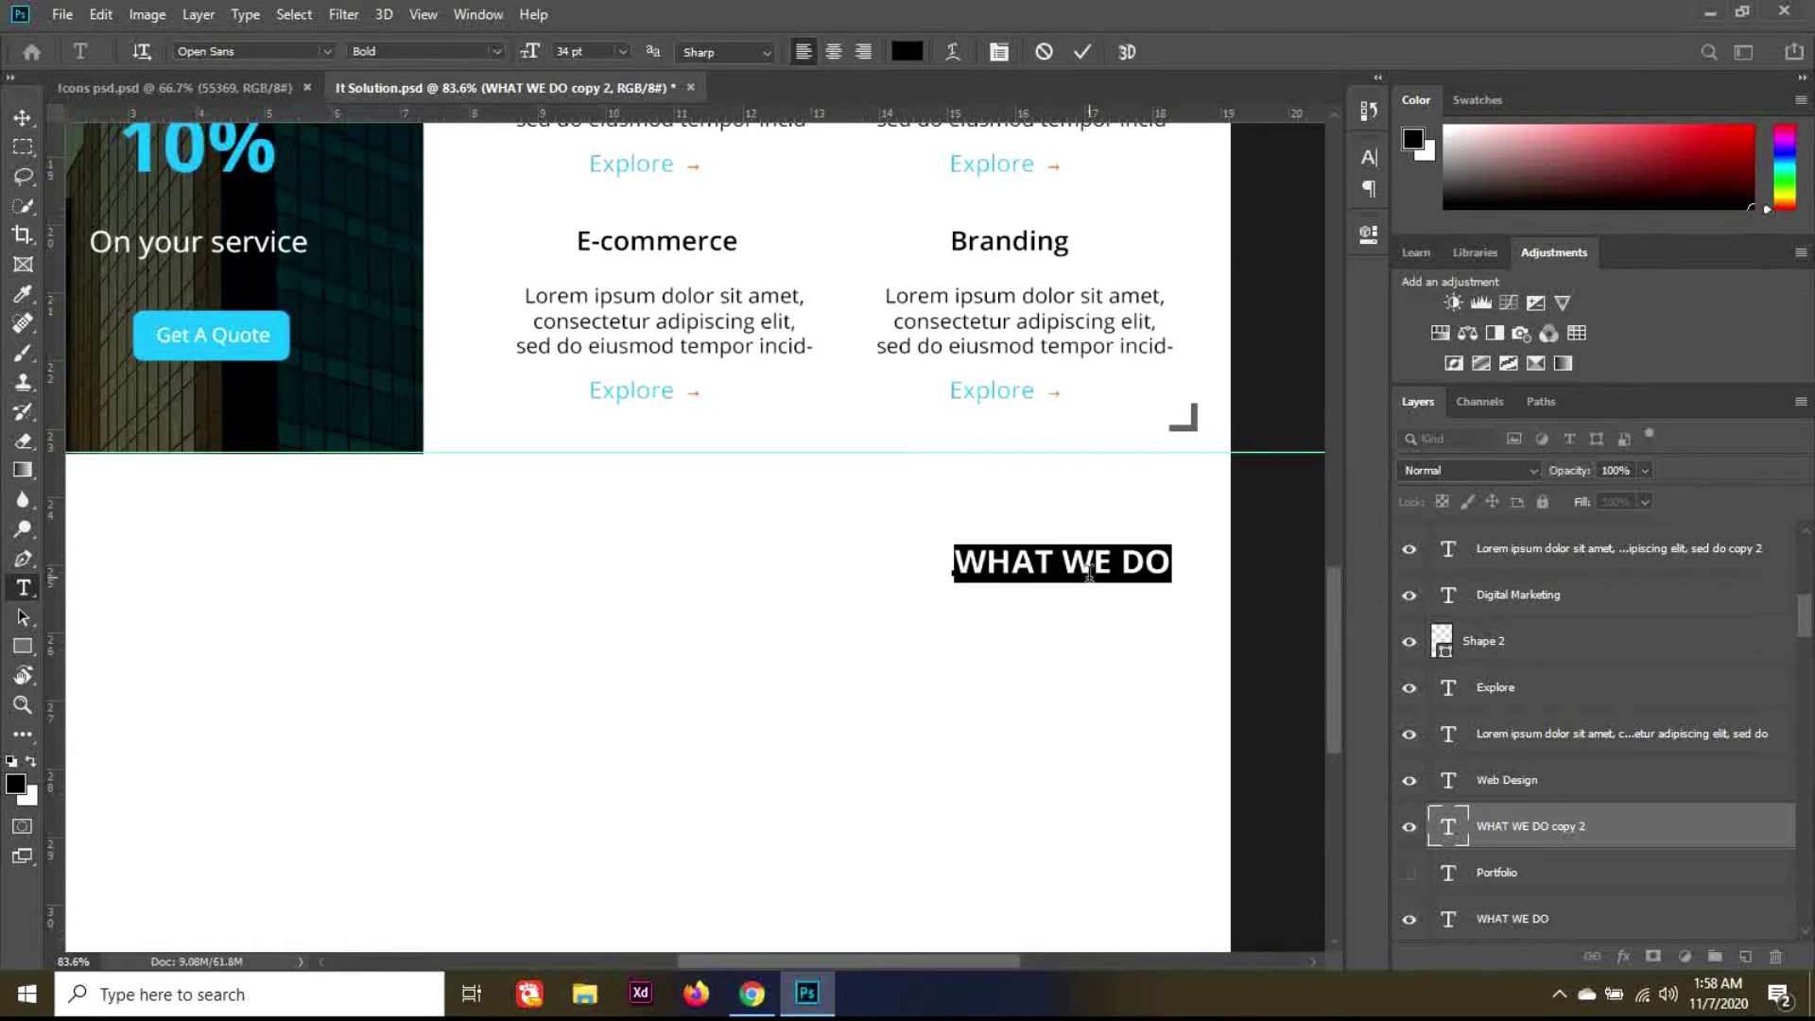
pyautogui.write('por ')
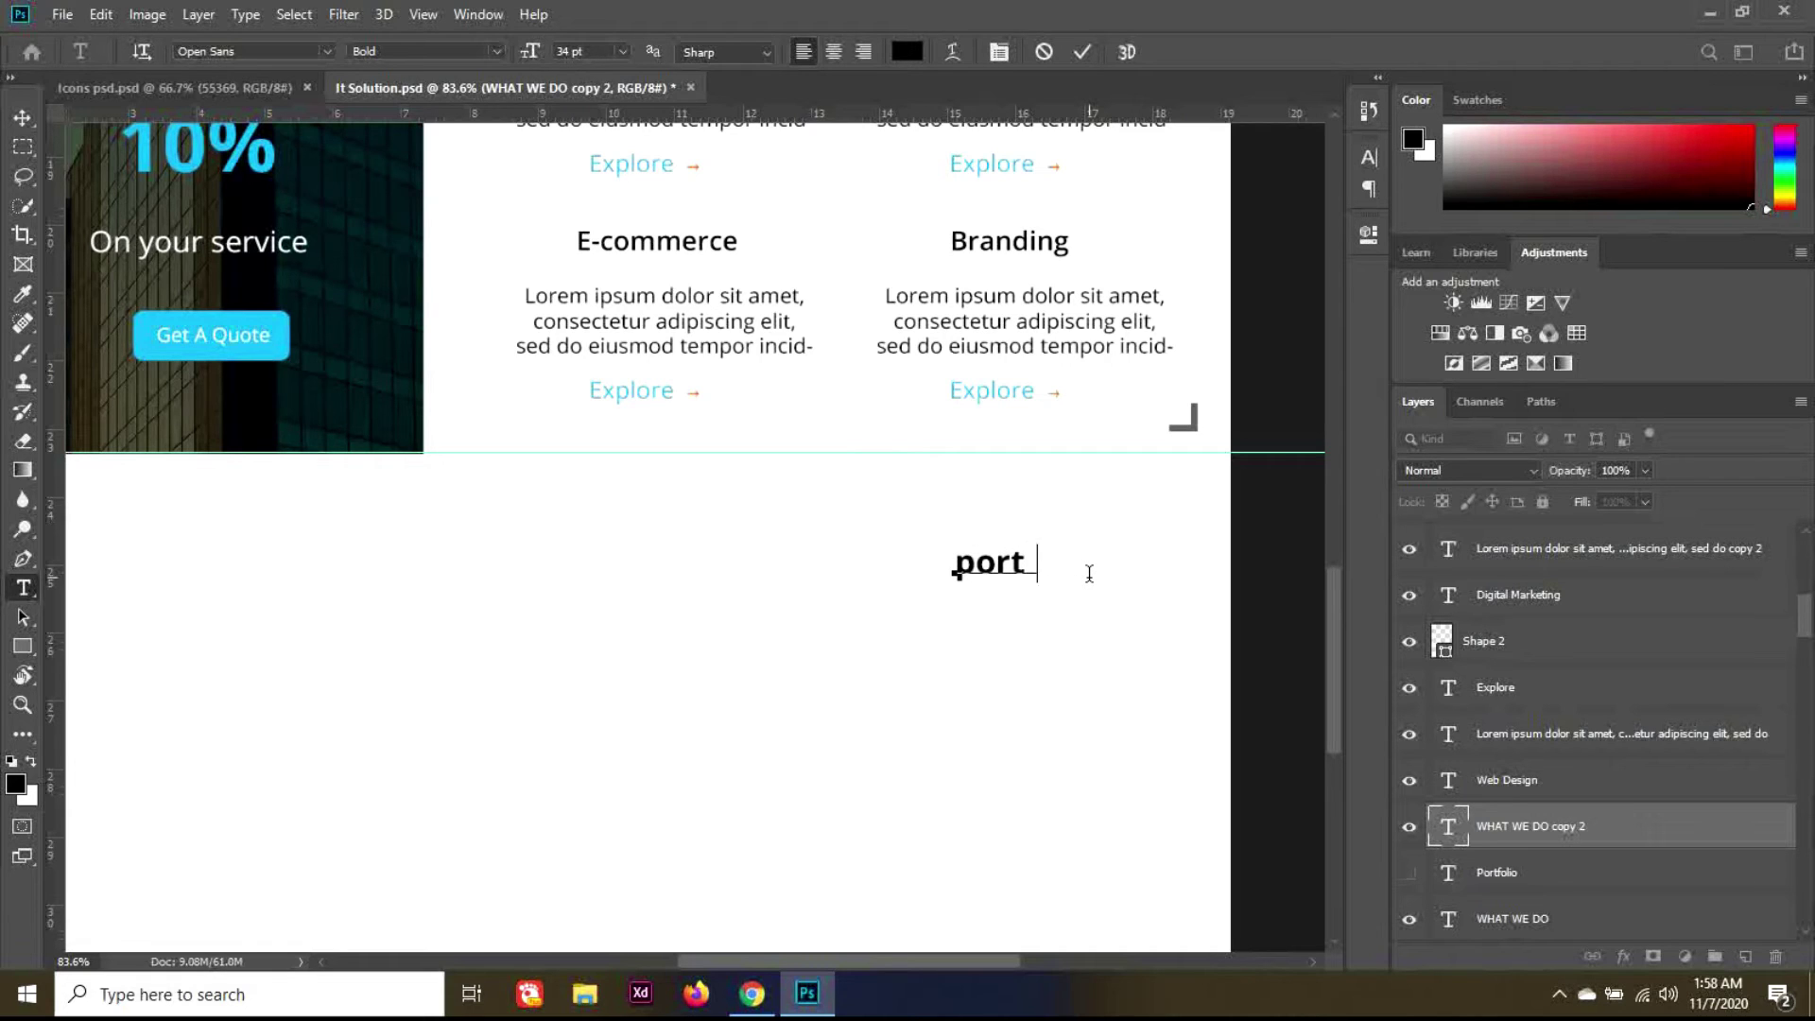
pyautogui.write('folia')
pyautogui.press('BackSpace')
pyautogui.write('o')
pyautogui.hotkey('ctrl', 'a')
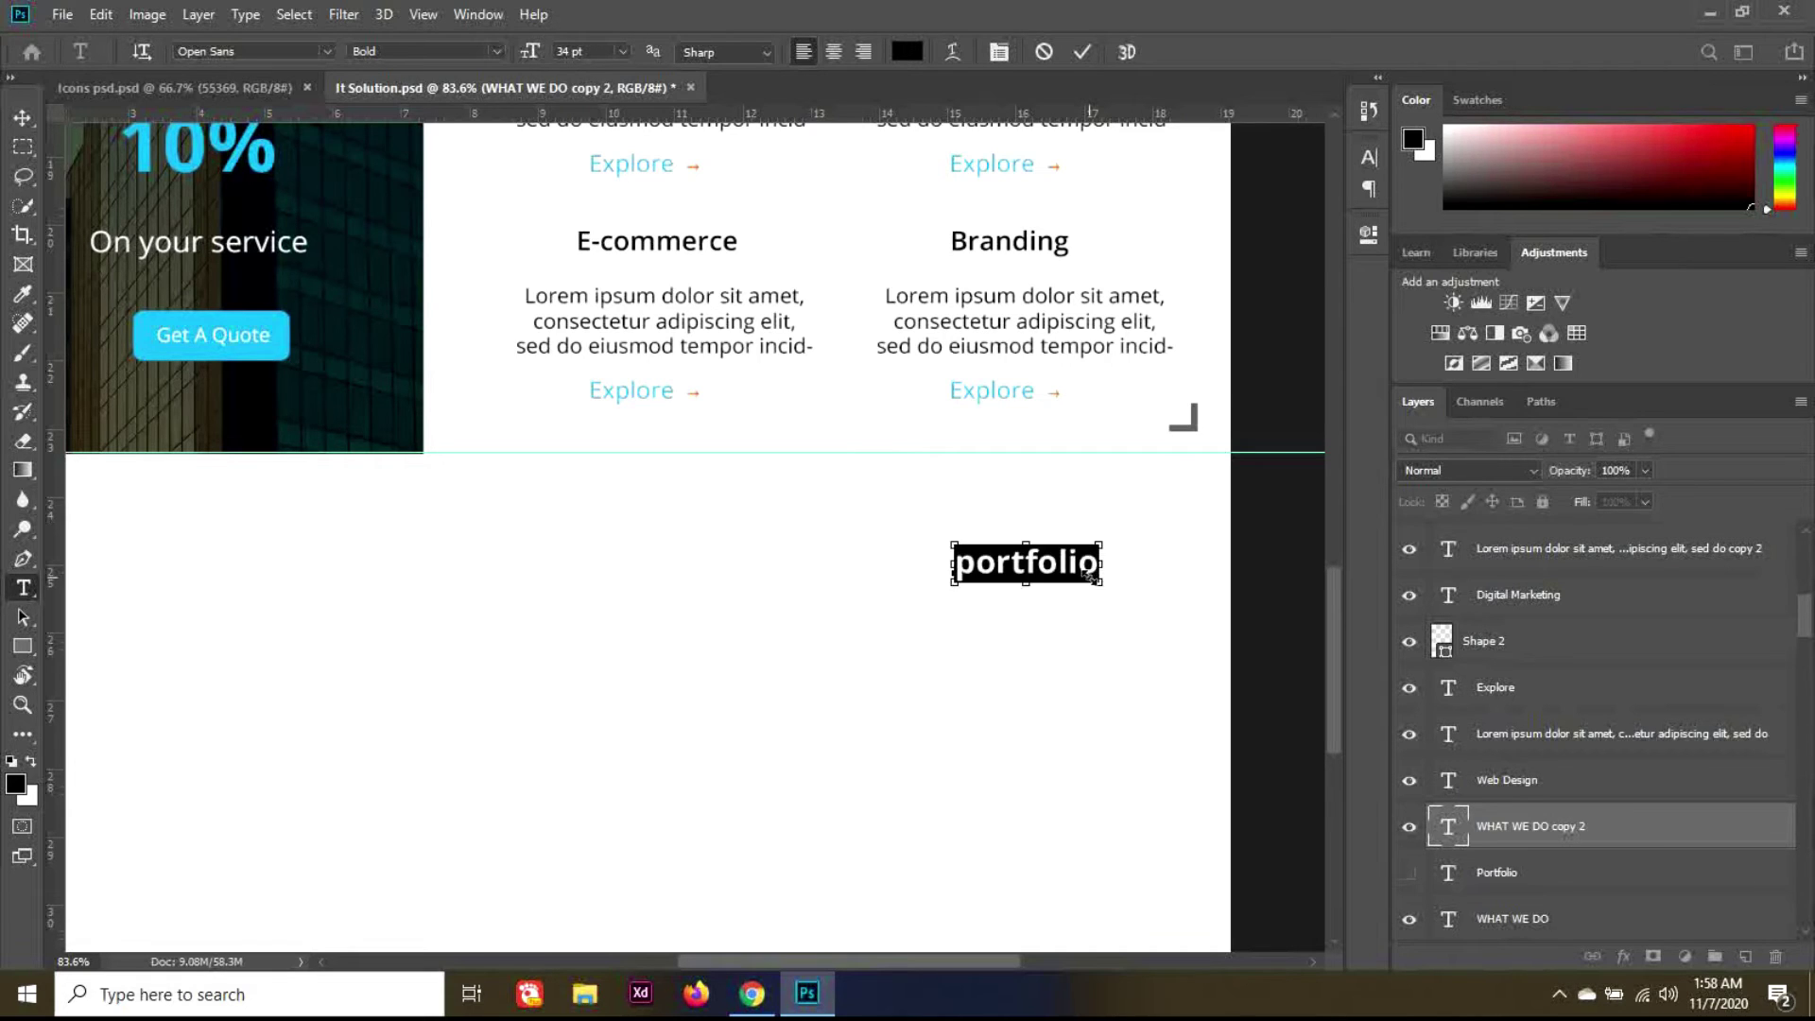
pyautogui.click(1367, 157)
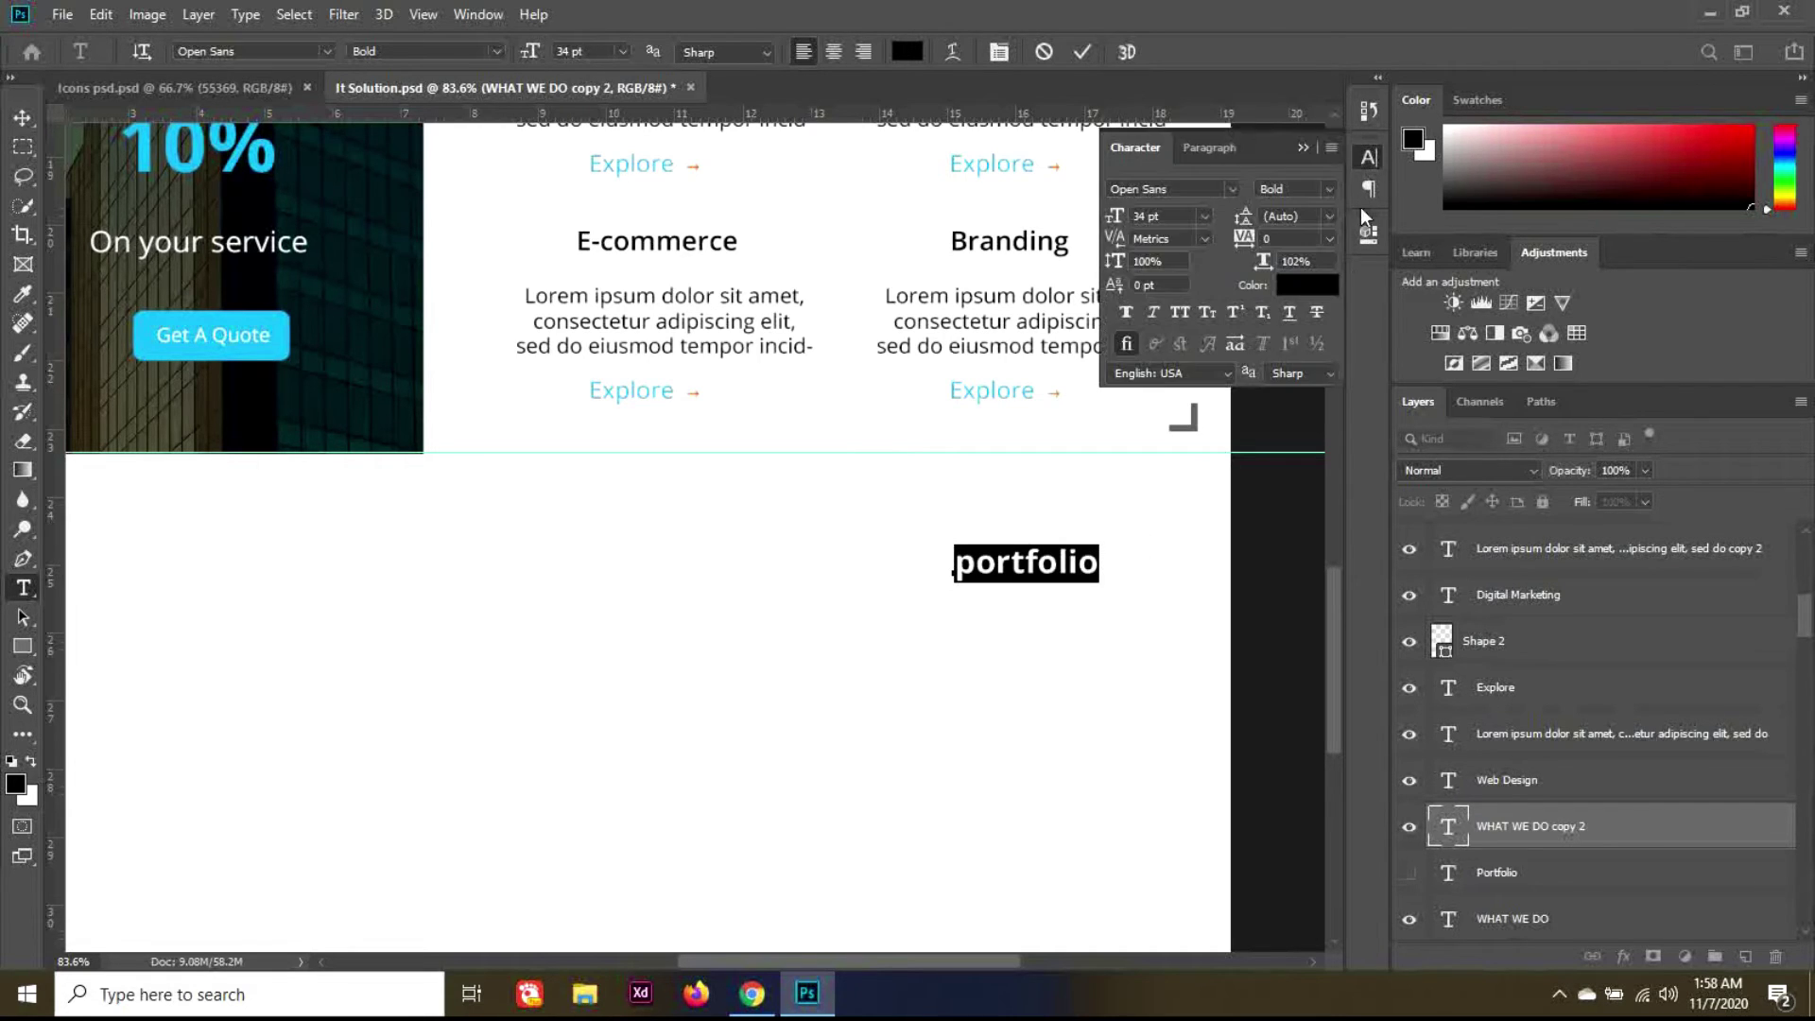
pyautogui.click(1179, 310)
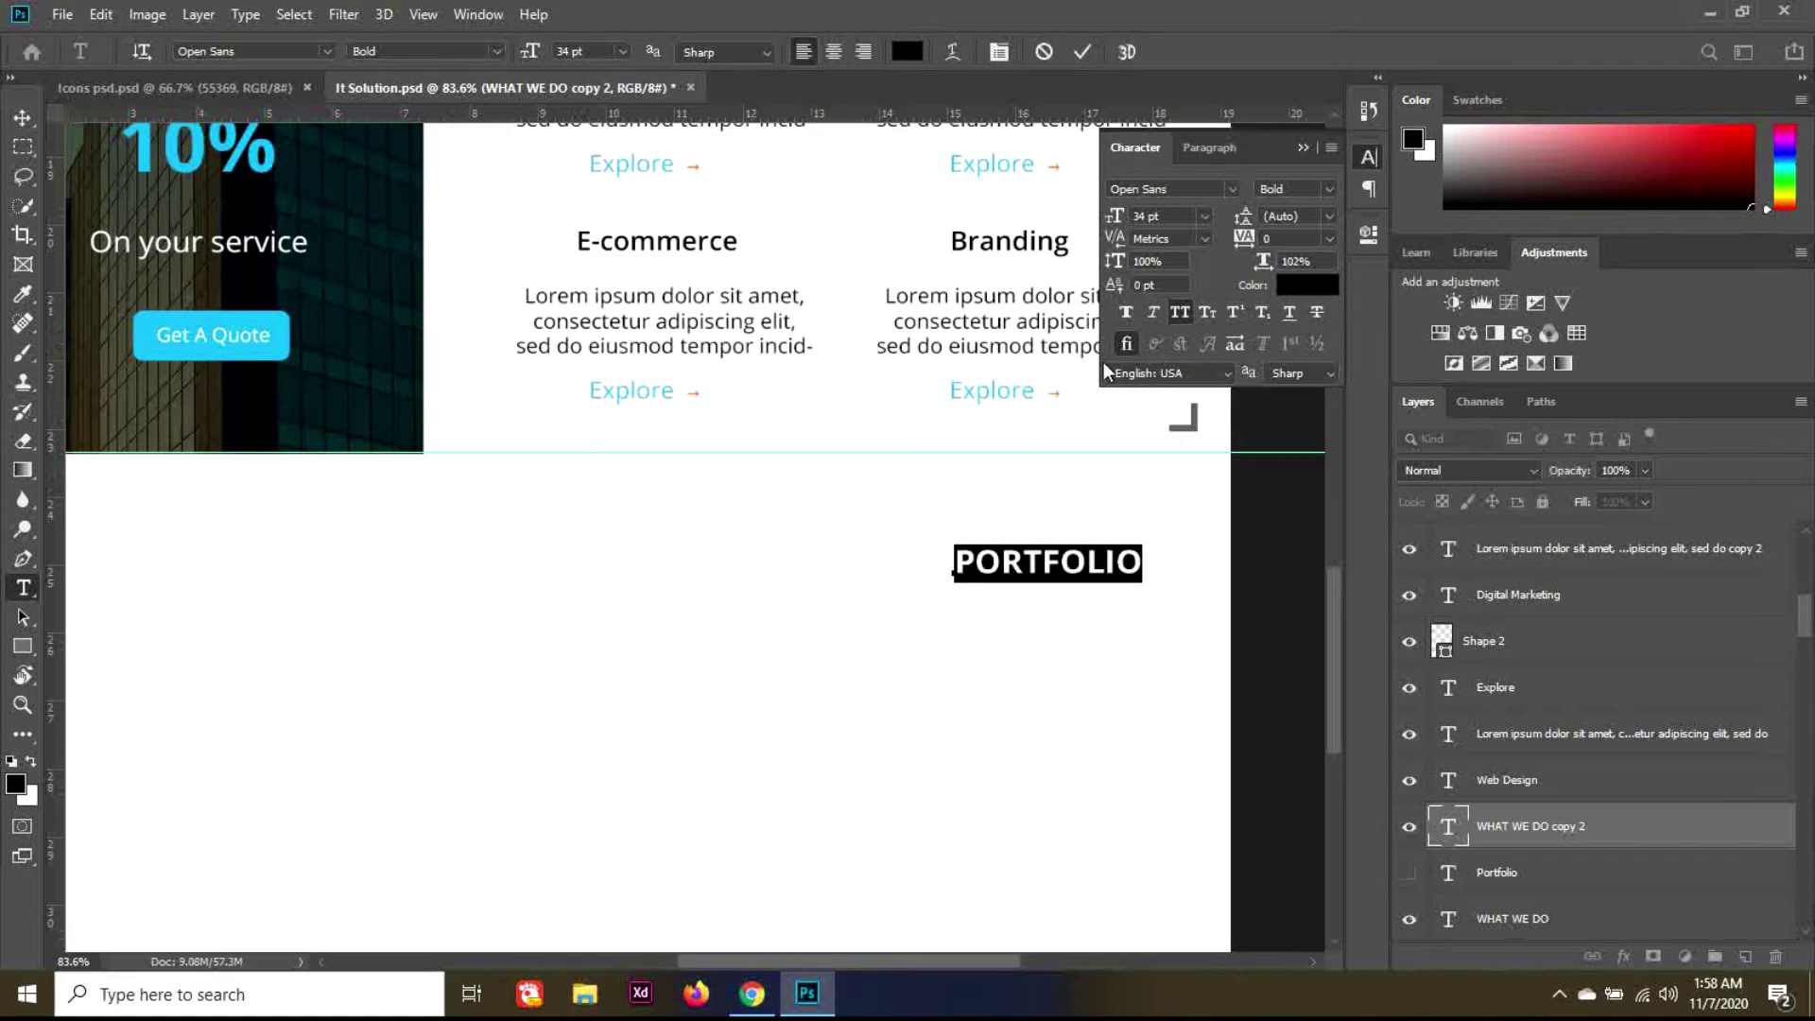
pyautogui.click(1179, 315)
# Step: Capitalize the first letter of the black heading so it reads "Portfolio"
pyautogui.press('Left')
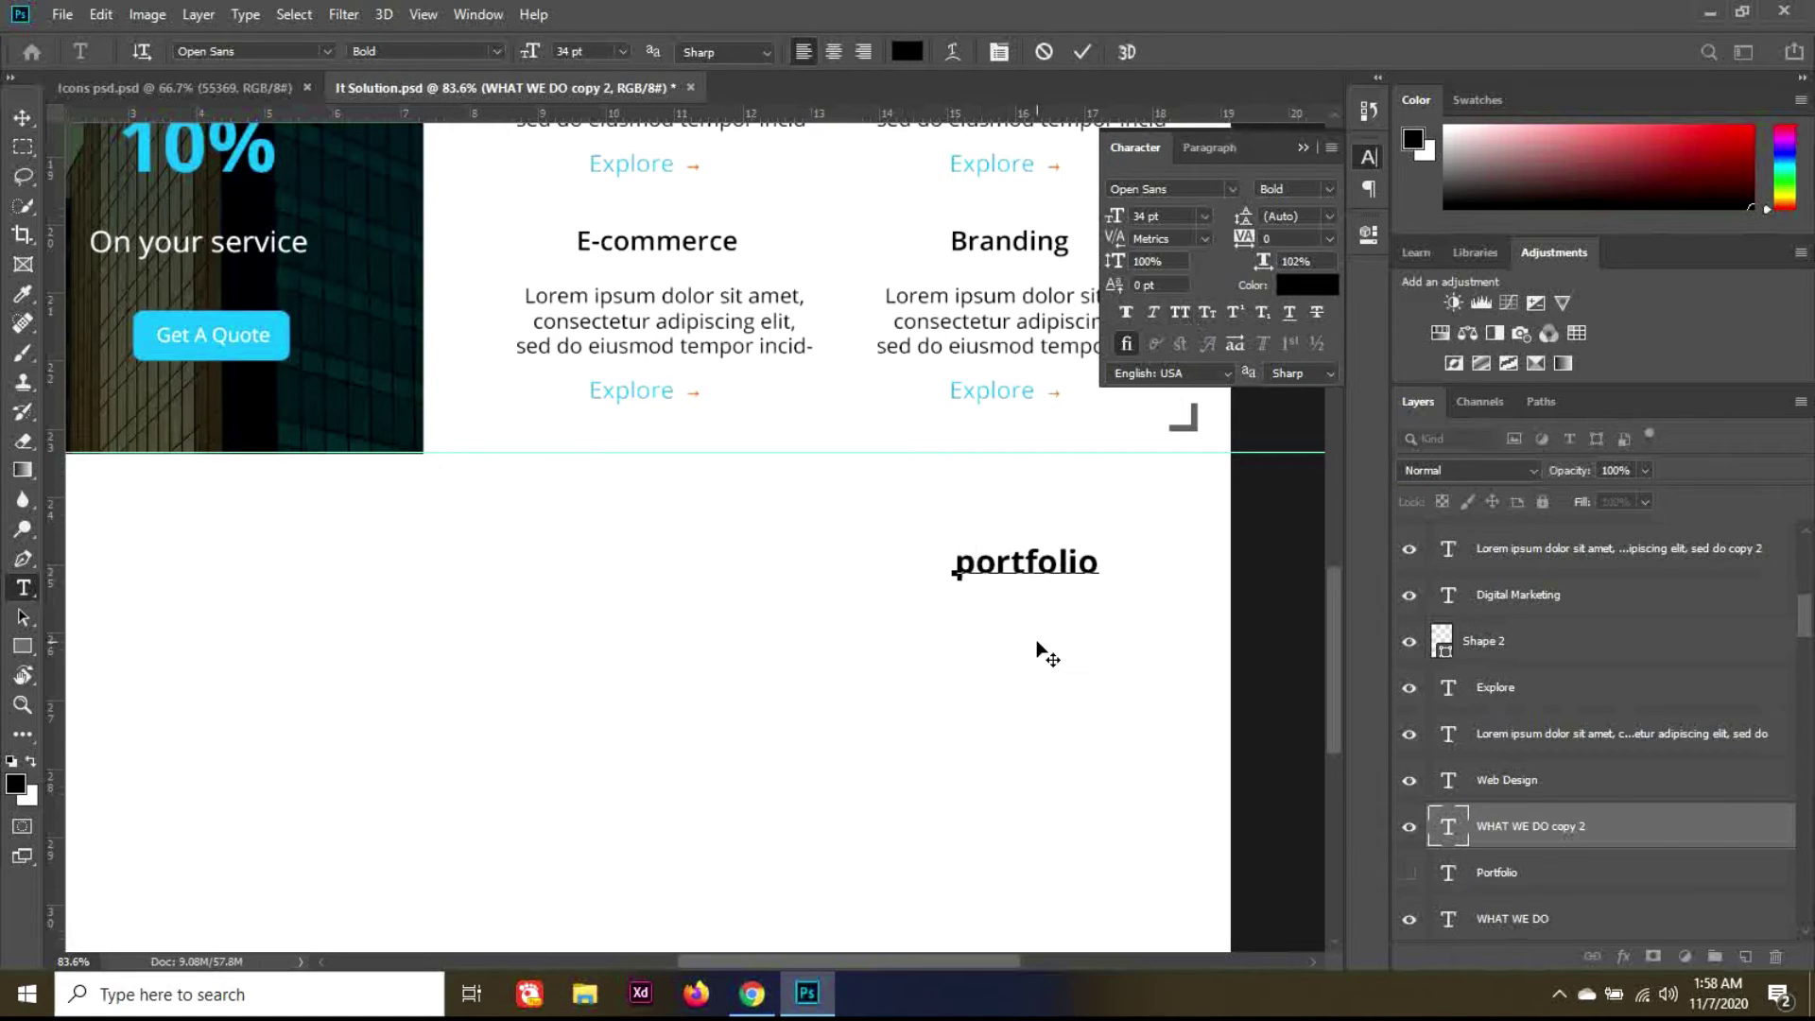
pyautogui.press('Delete')
pyautogui.write('P')
pyautogui.click(1303, 148)
pyautogui.hotkey('ctrl', 'Return')
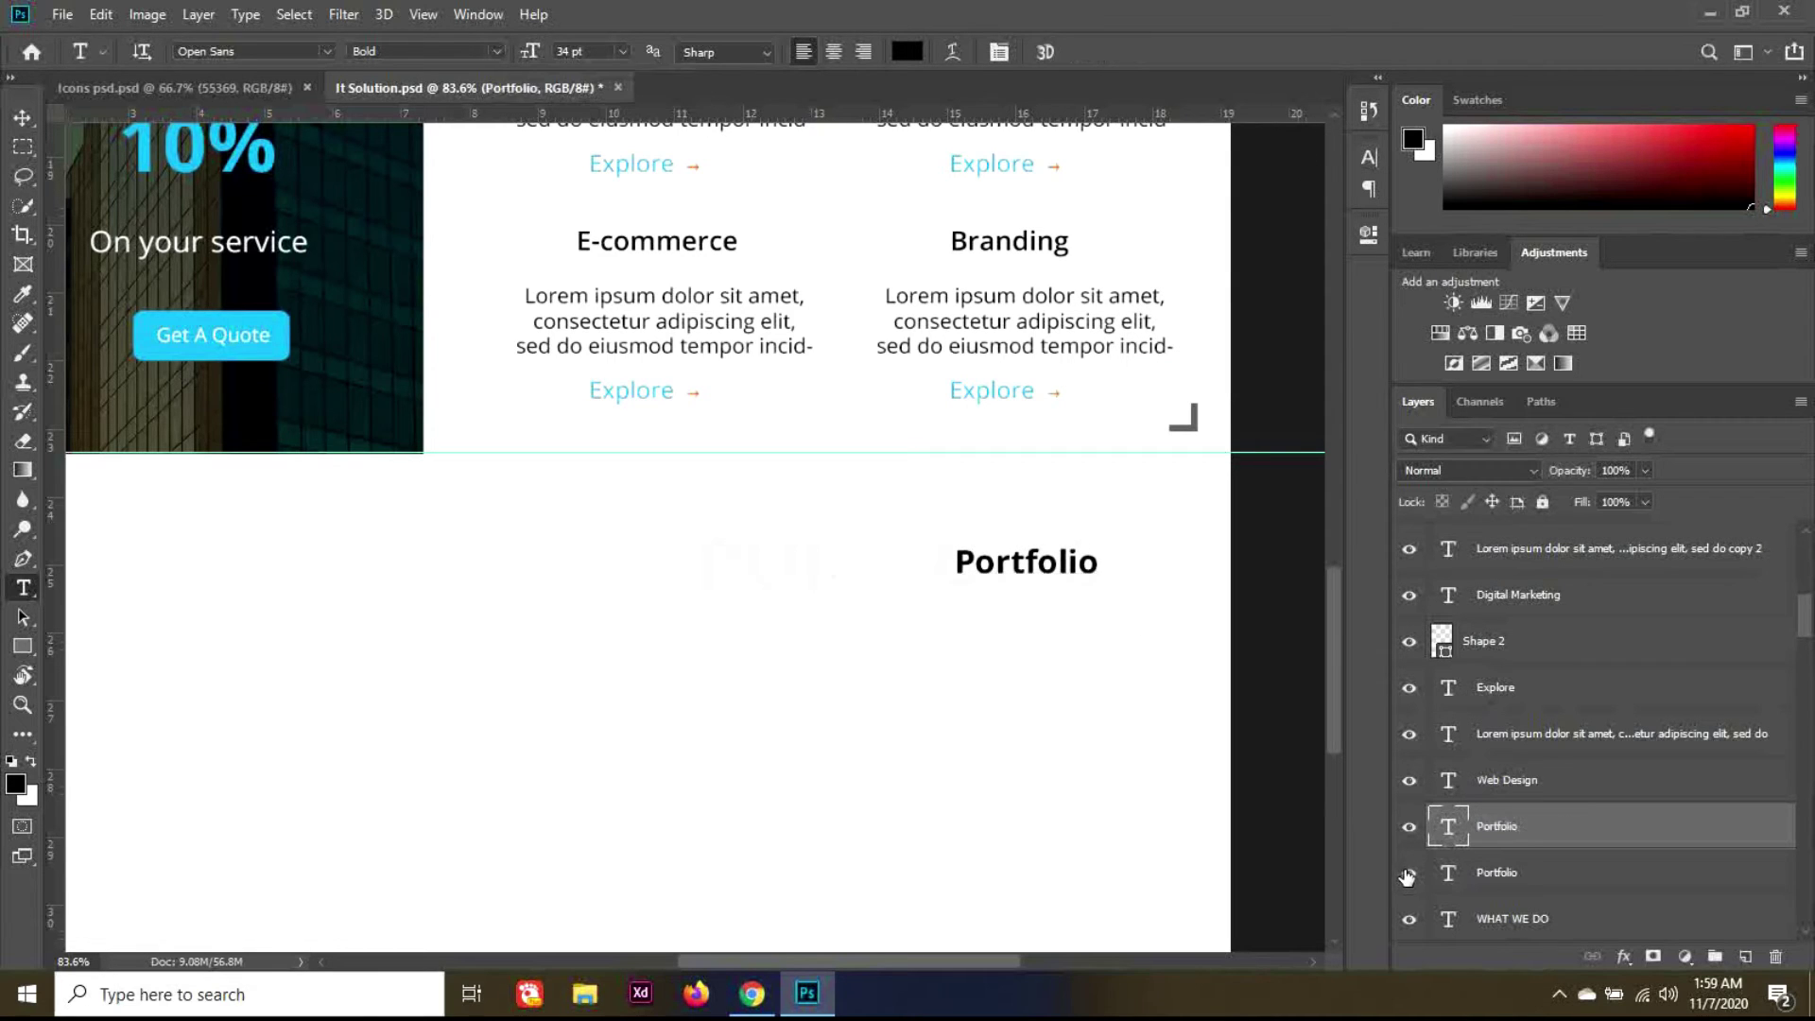
# Step: Show the faded backdrop text again and nudge the black "Portfolio" heading slightly right to end beside it
pyautogui.scroll(5, 1112, 574)
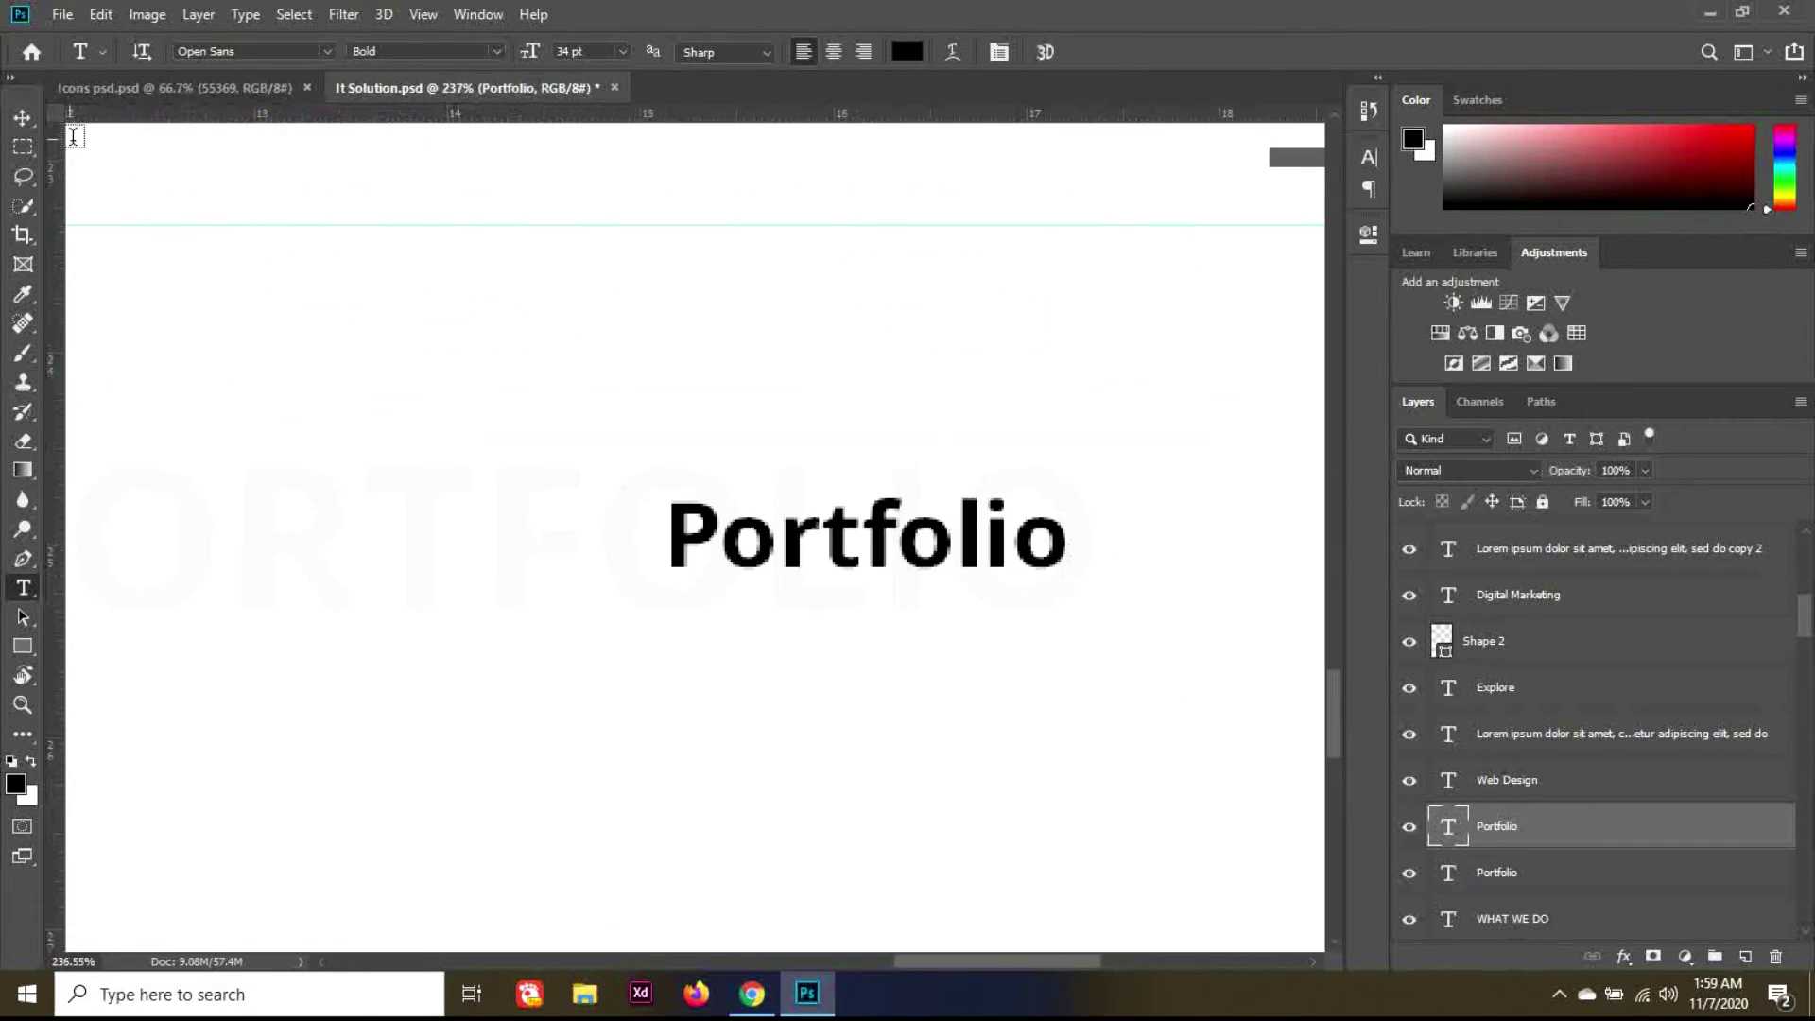
pyautogui.click(23, 117)
pyautogui.hotkey('shift', 'Right')
pyautogui.press('Right')
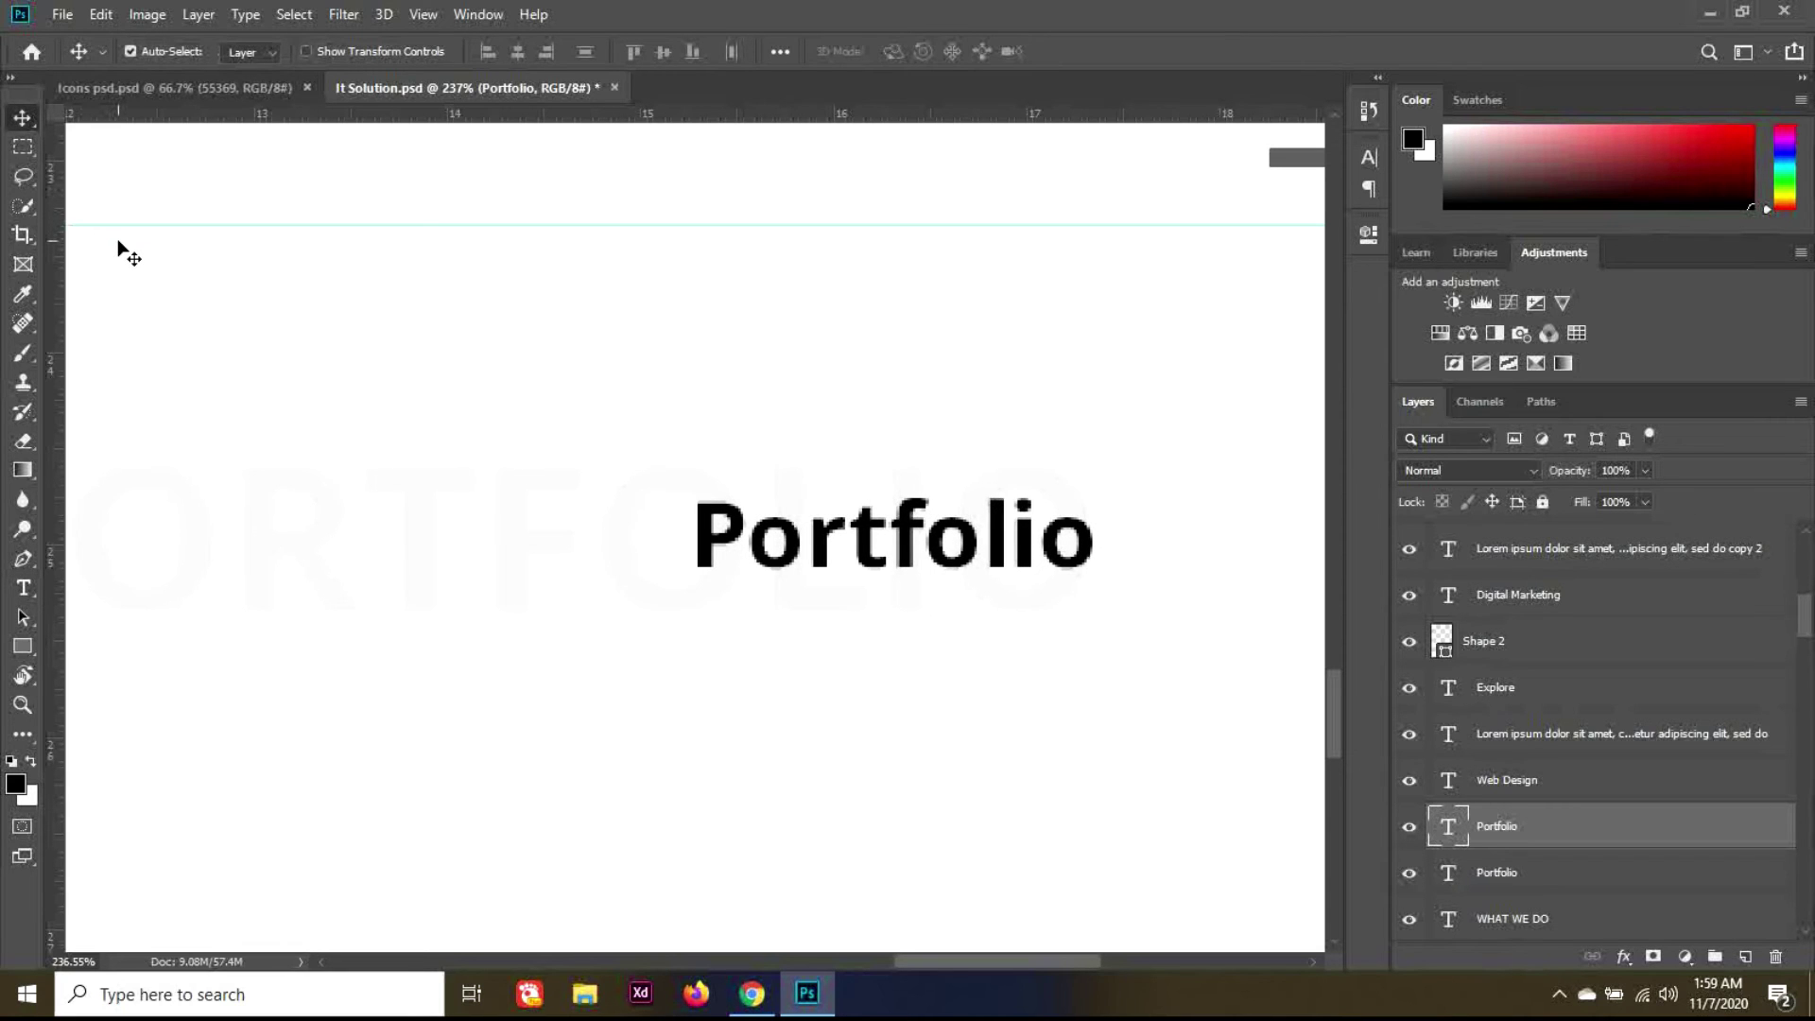
# Step: Add a vertical guide at the building photo's outer edge and draw a black rectangle about 325 × 396 px from it below the Portfolio heading
pyautogui.scroll(-10, 533, 612)
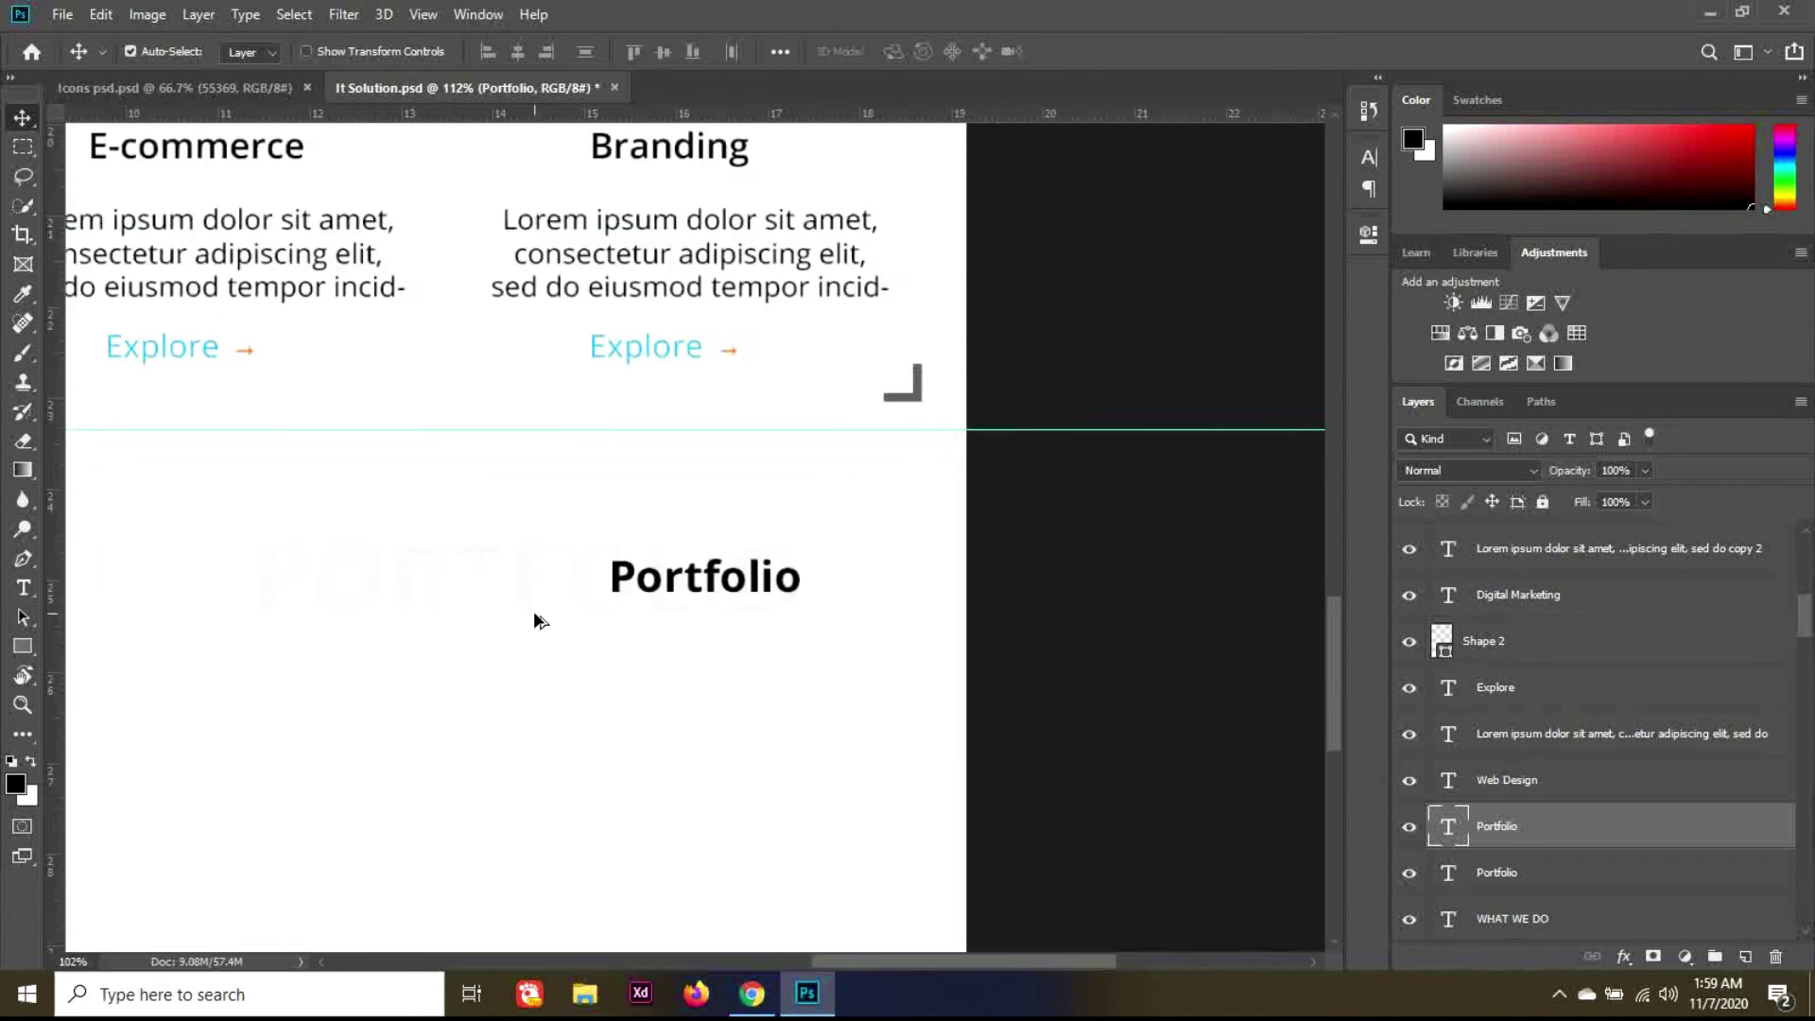
pyautogui.scroll(4, 608, 689)
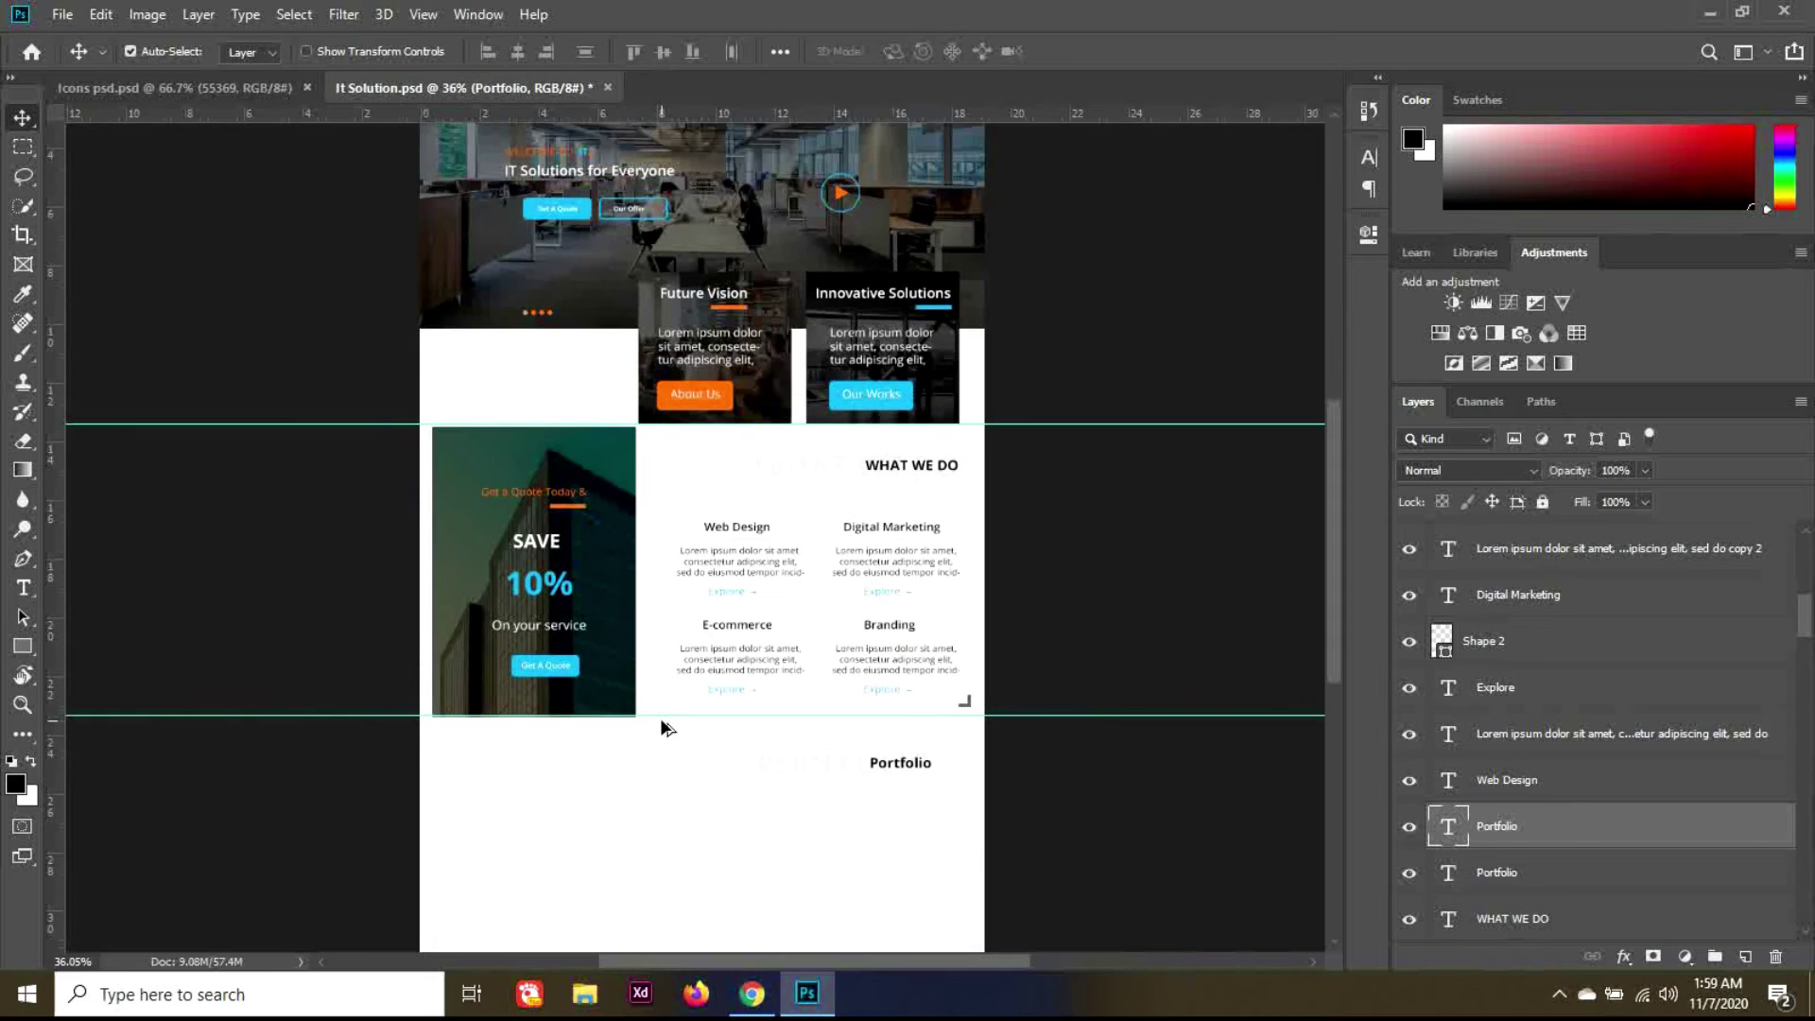
pyautogui.scroll(4, 667, 738)
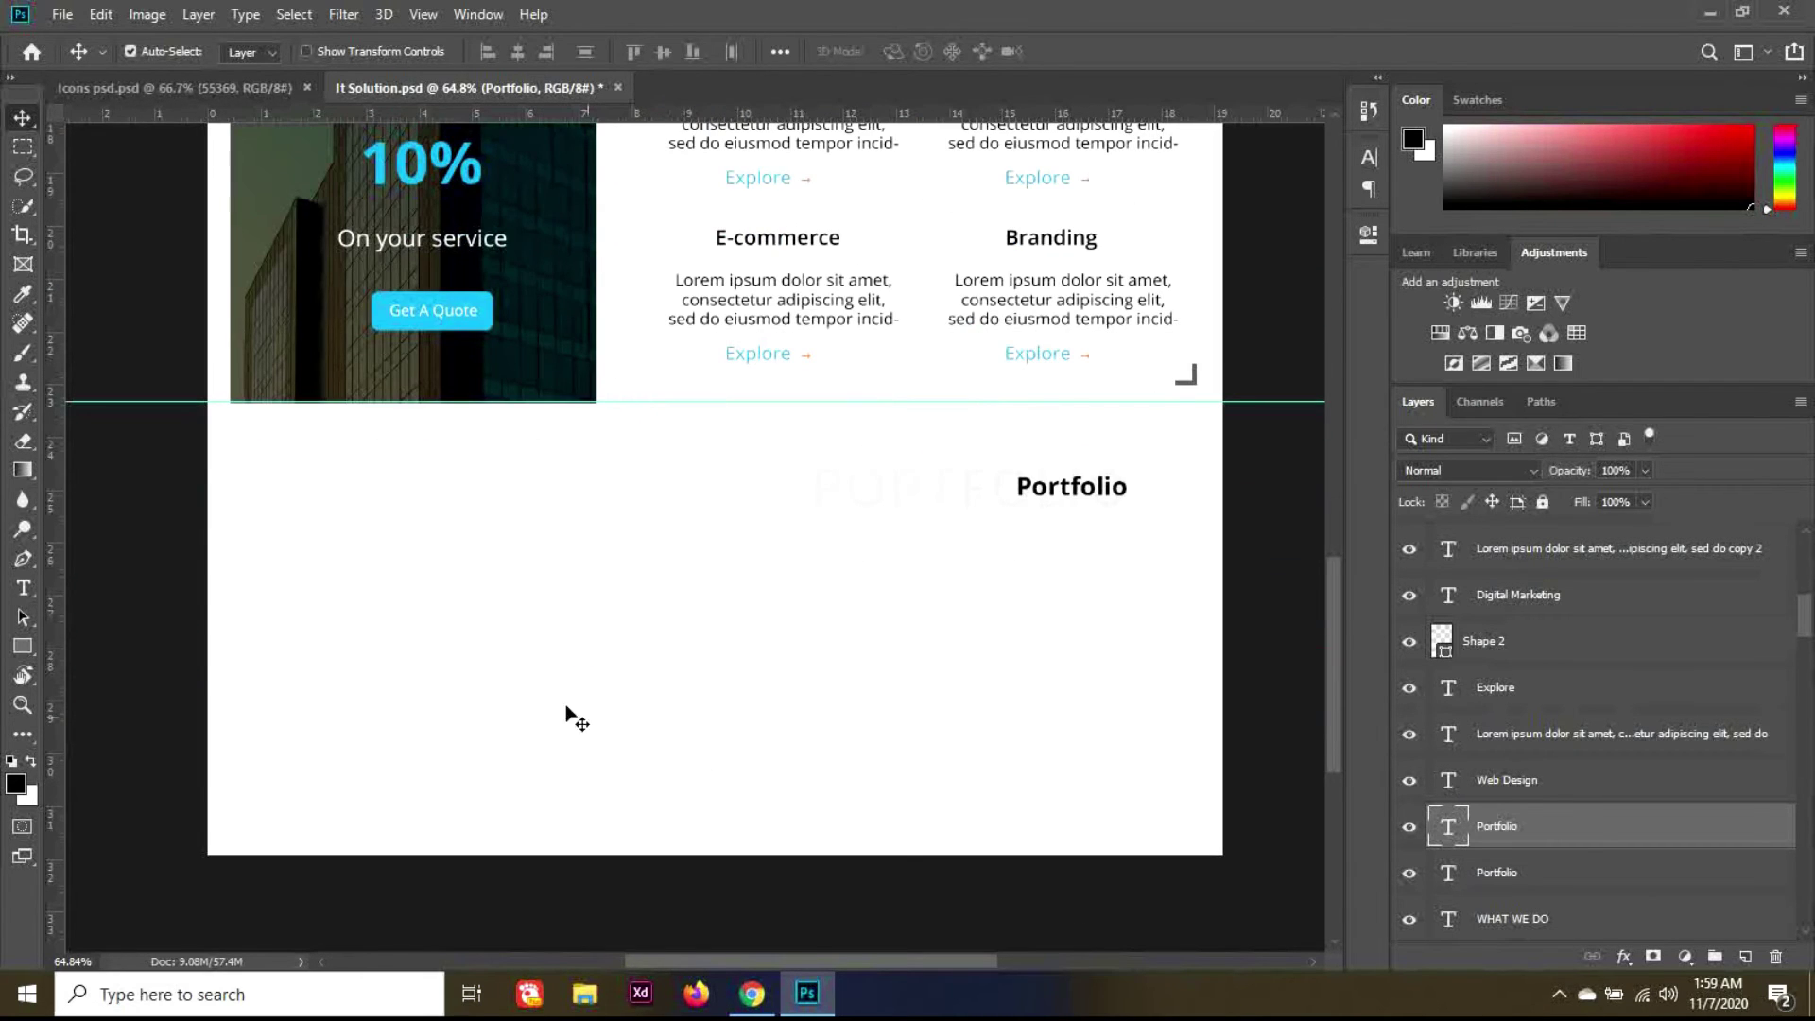
pyautogui.click(30, 643)
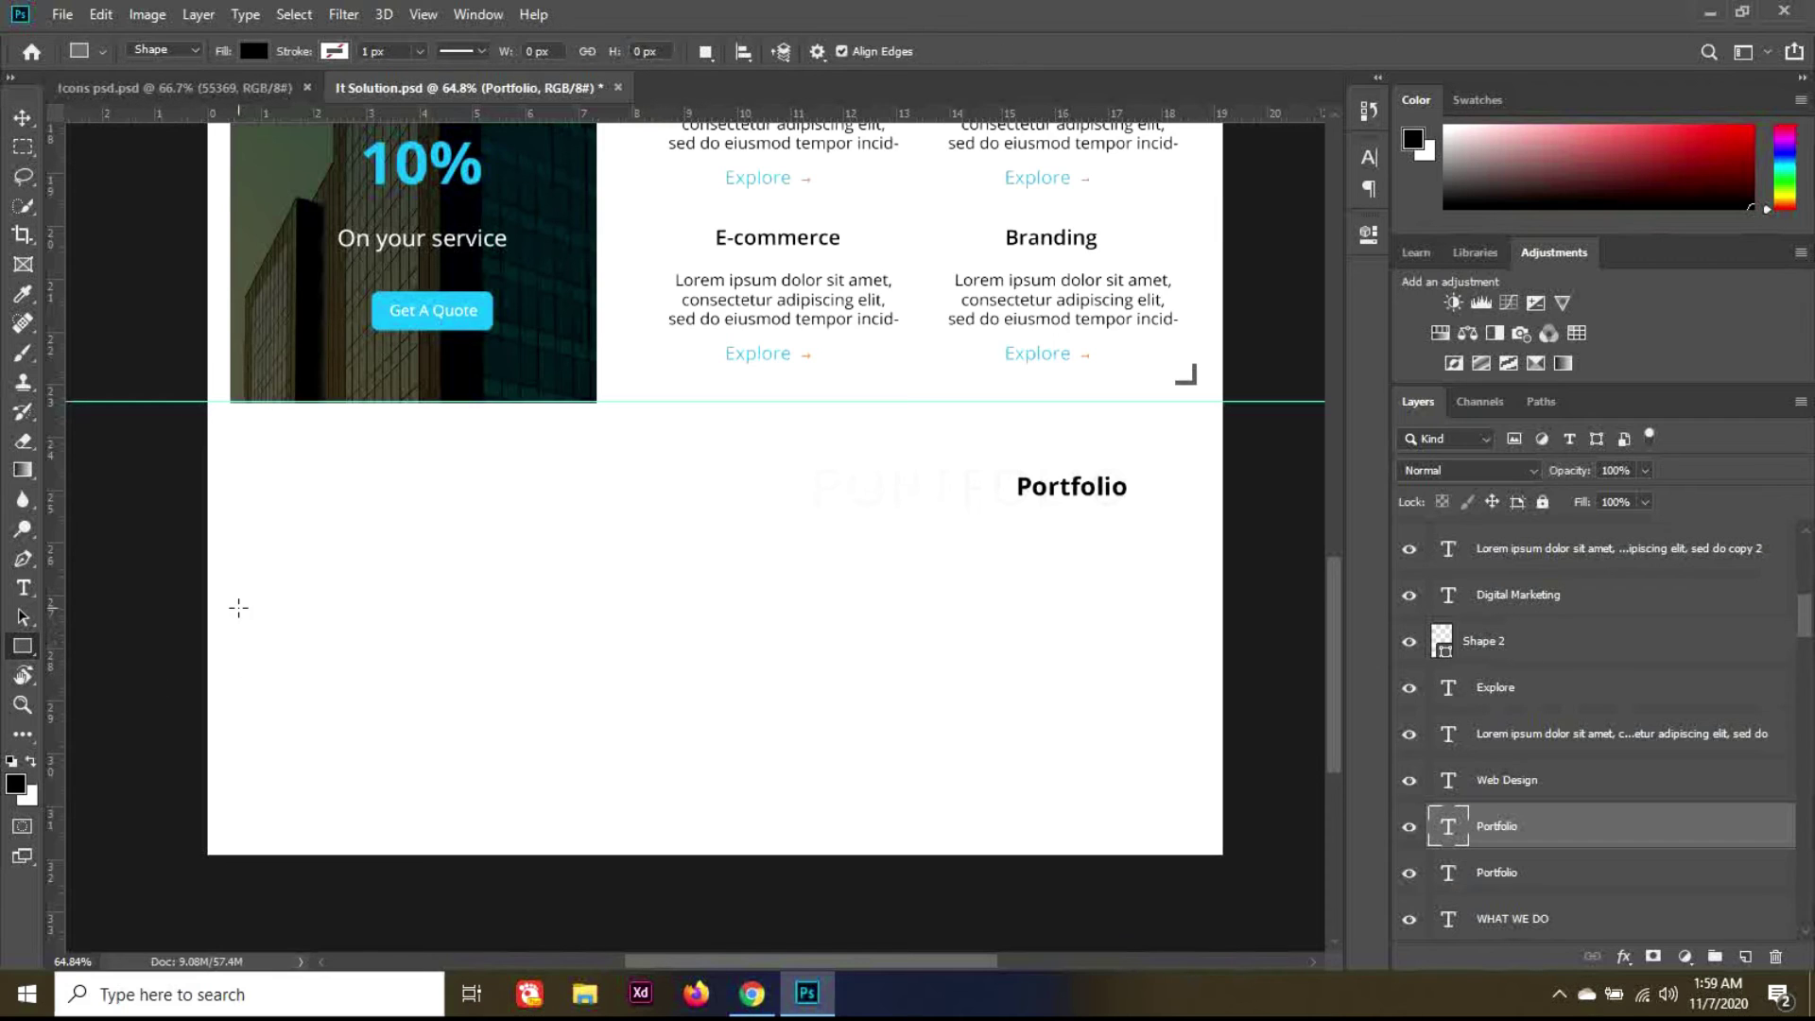
pyautogui.moveTo(238, 605); pyautogui.dragTo(261, 690)
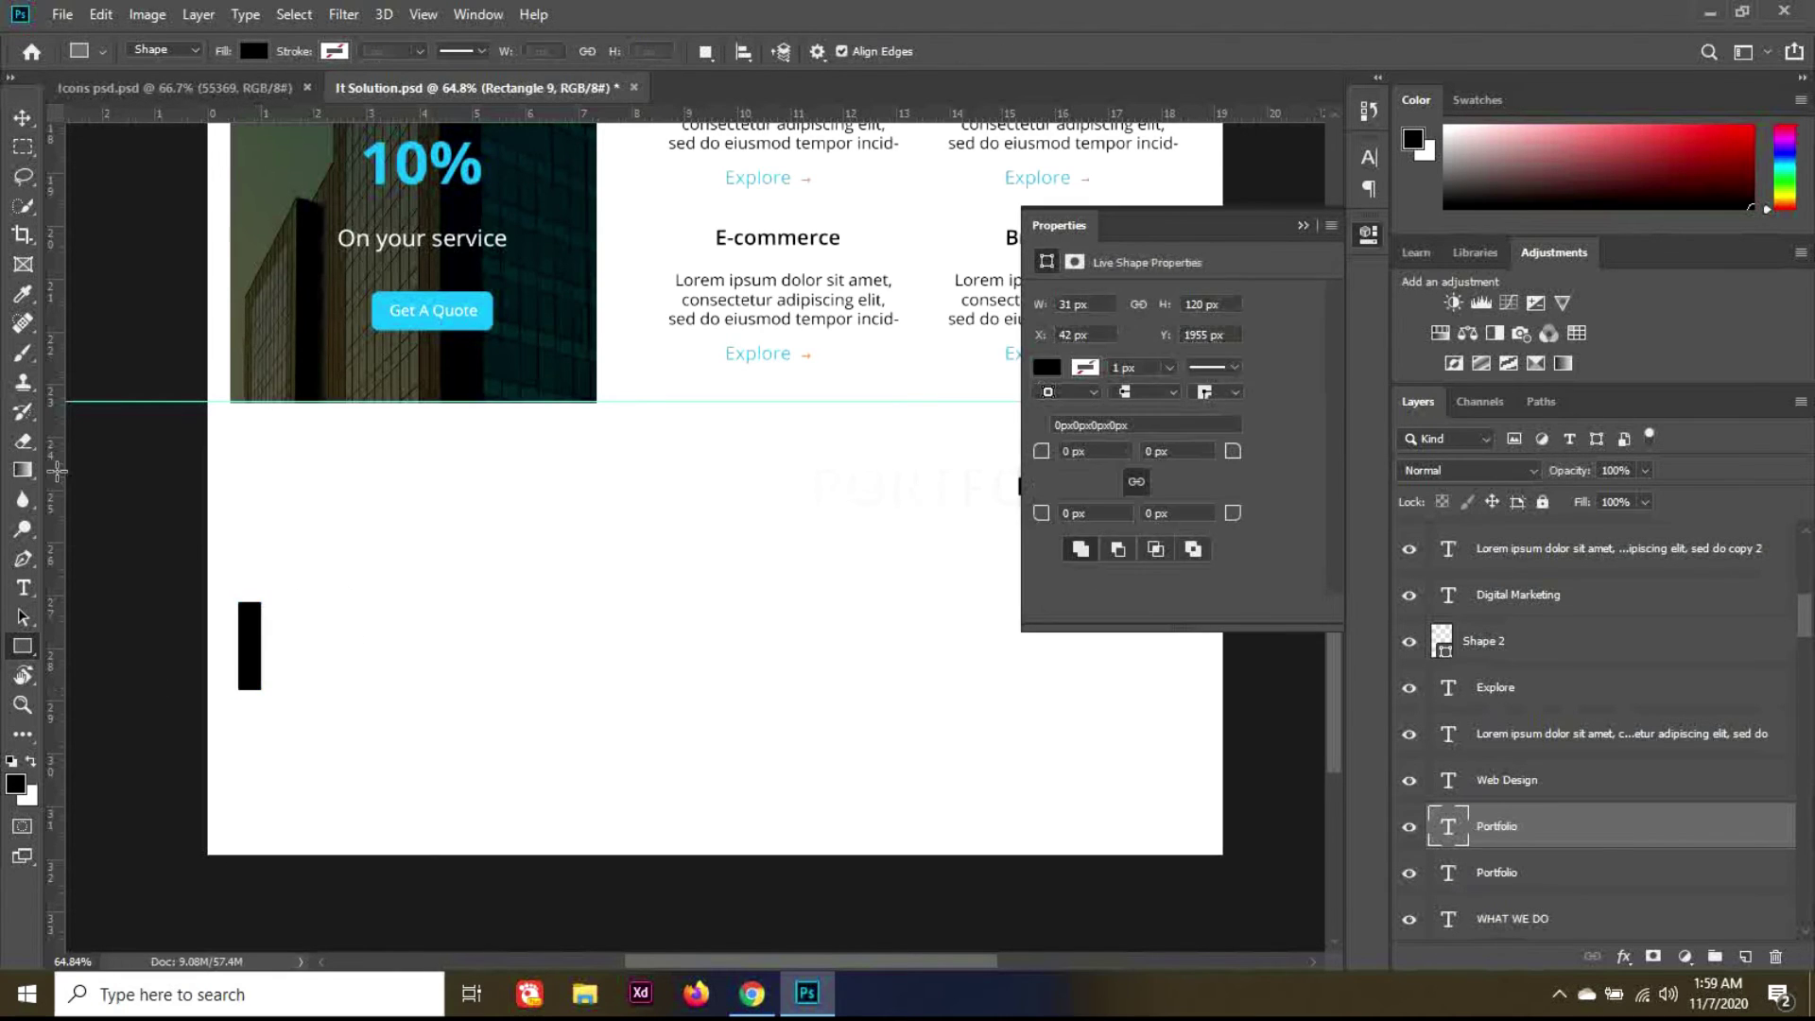
pyautogui.hotkey('ctrl', 'z')
pyautogui.moveTo(55, 473); pyautogui.dragTo(230, 482)
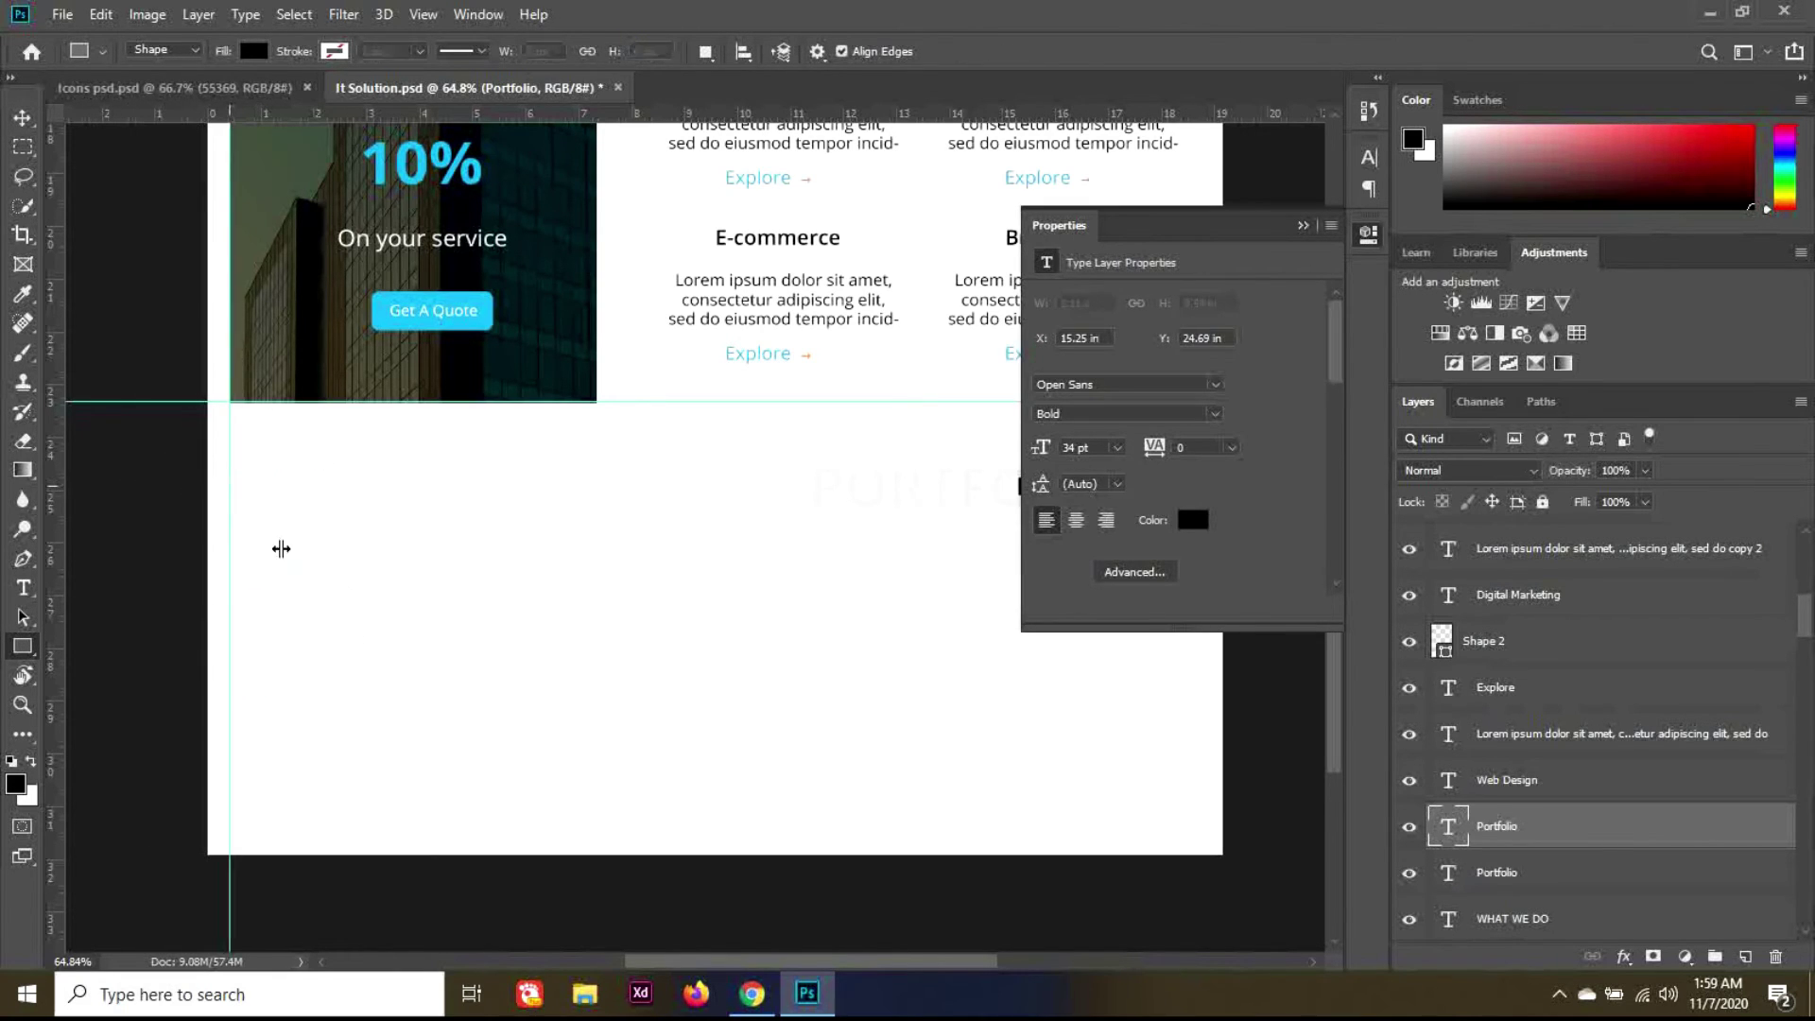
pyautogui.moveTo(234, 568); pyautogui.dragTo(467, 857)
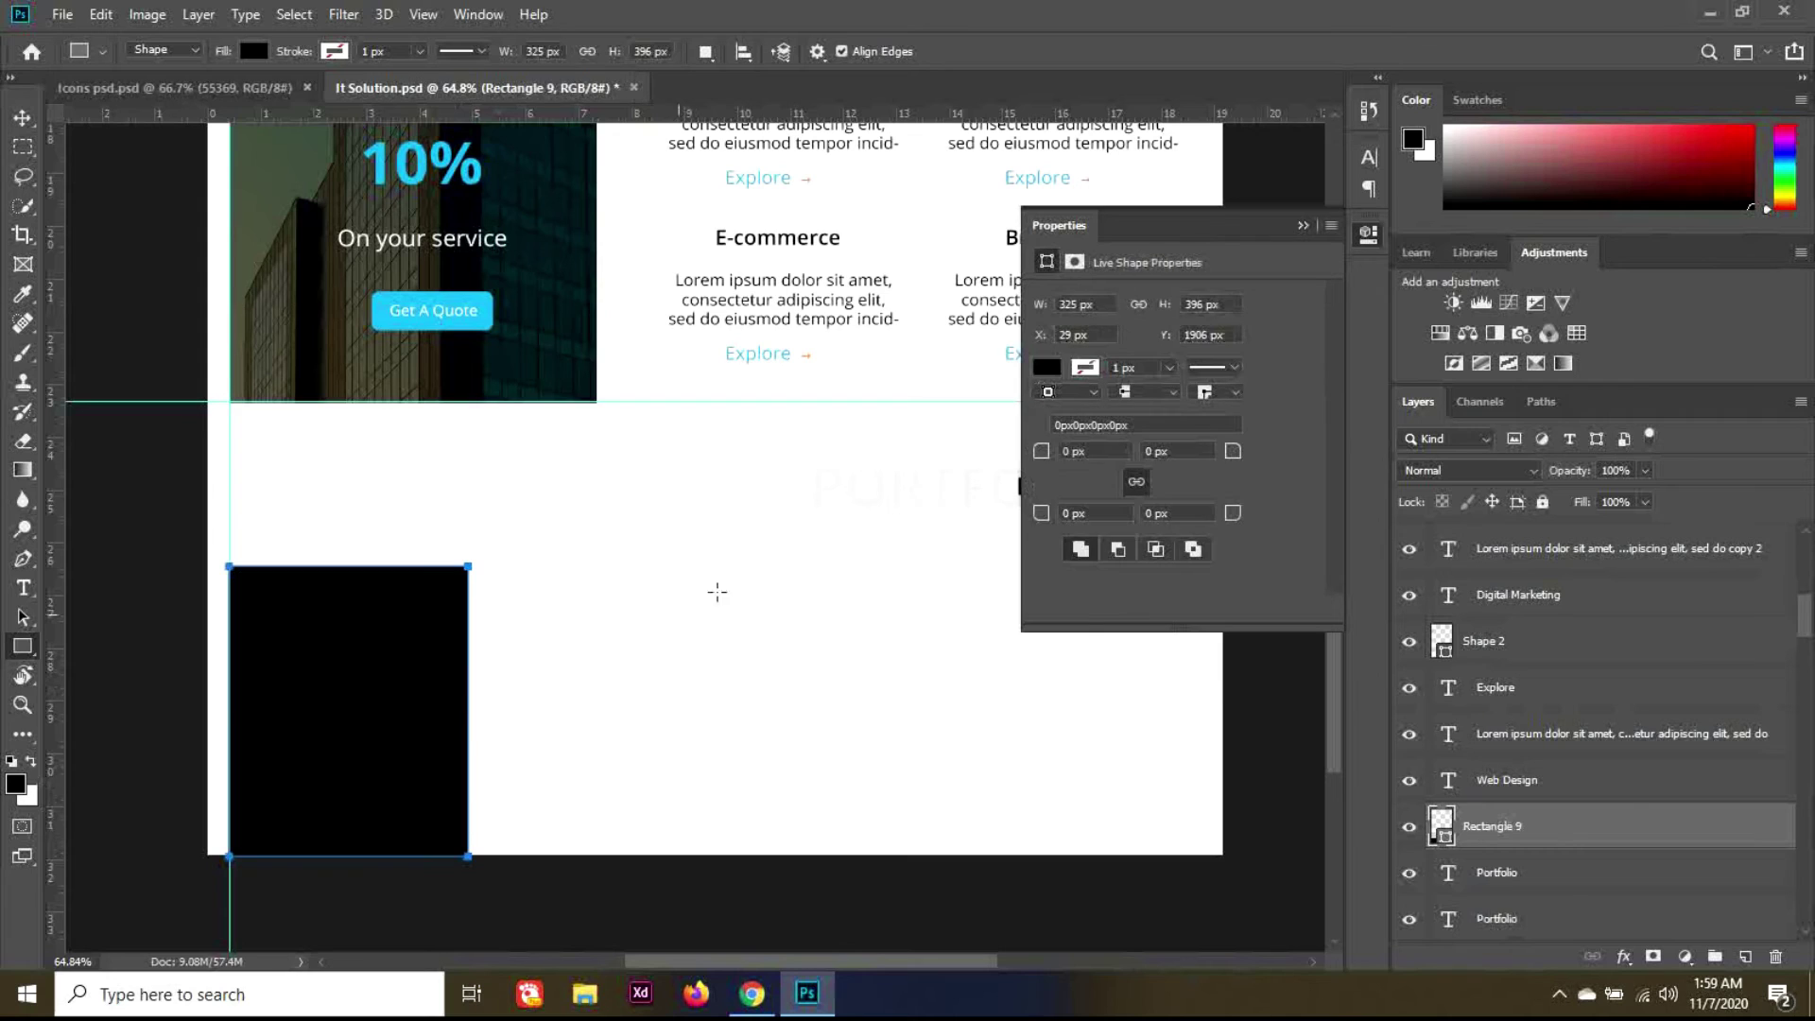
pyautogui.click(1301, 226)
# Step: Duplicate the black rectangle and move the copy right until a narrow gap separates the two
pyautogui.press('v')
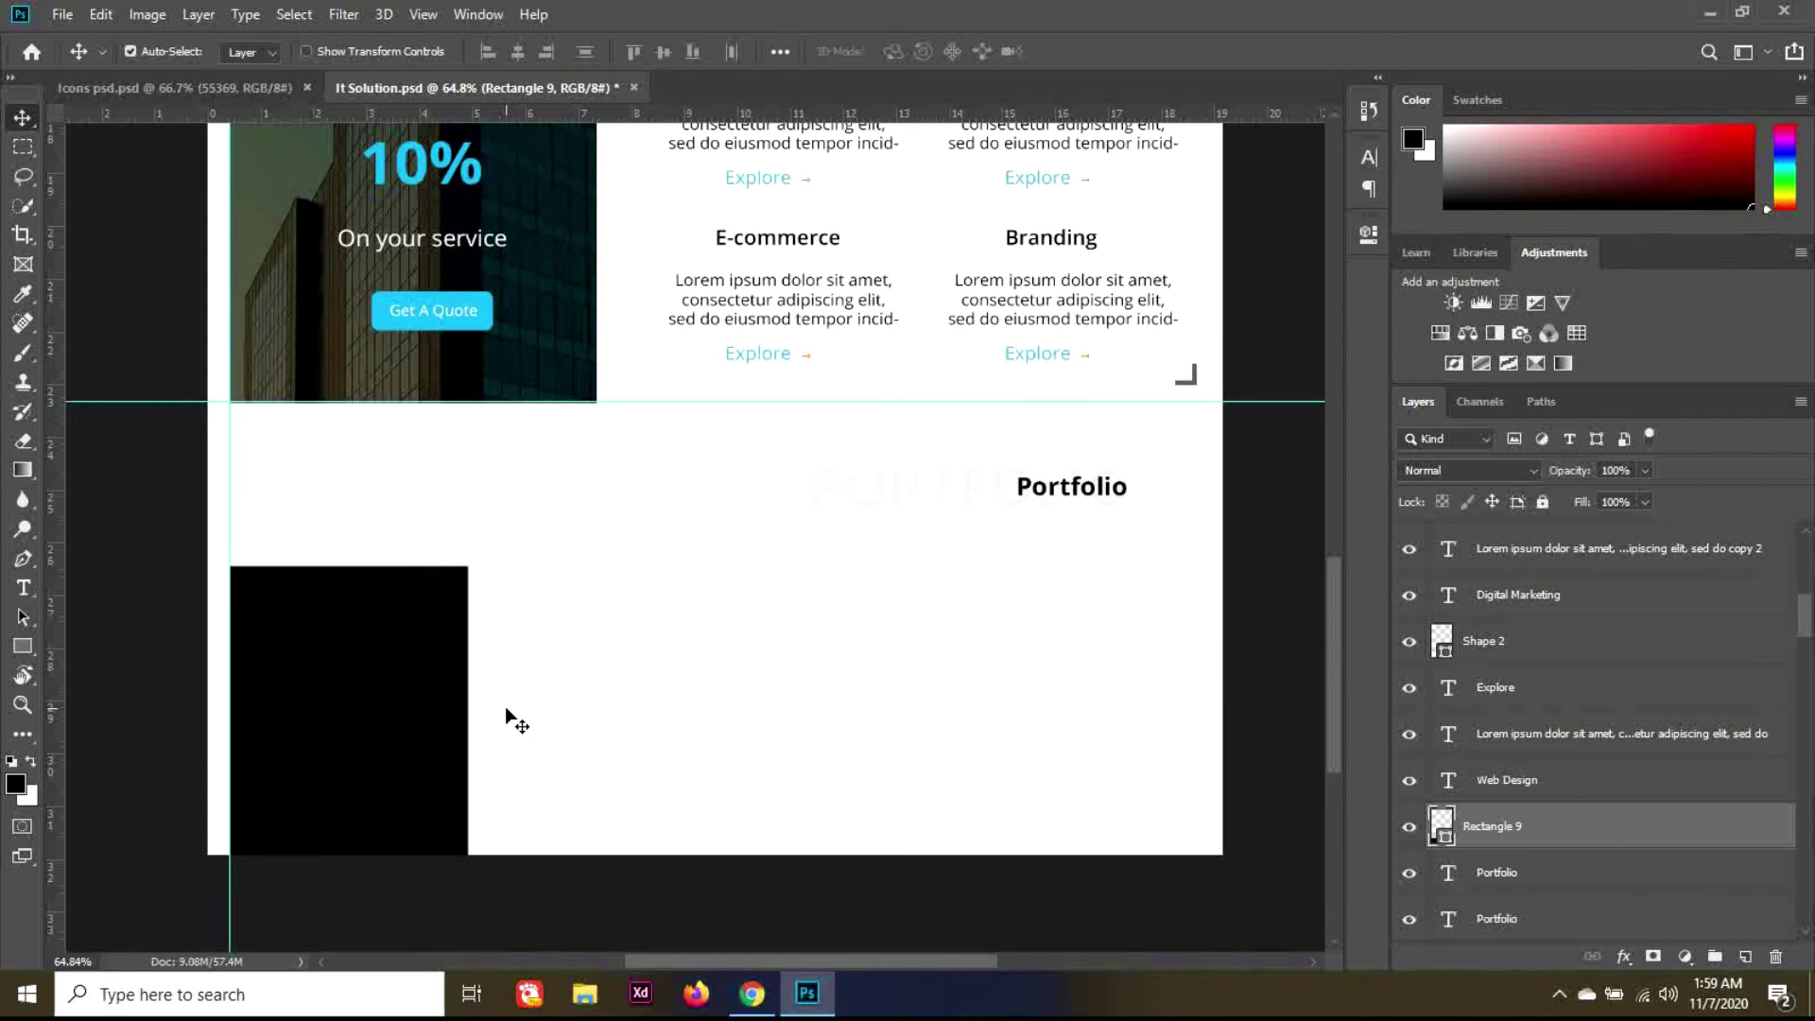
pyautogui.hotkey('alt', 'Right')
pyautogui.hotkey('shift', 'Right')
pyautogui.hotkey('shift', 'Right')
pyautogui.hotkey('shift', 'Right')
pyautogui.hotkey('shift', 'Right')
pyautogui.hotkey('shift', 'Right')
pyautogui.hotkey('shift', 'Right')
pyautogui.hotkey('shift', 'Right')
pyautogui.hotkey('shift', 'Right')
pyautogui.hotkey('shift', 'Right')
pyautogui.hotkey('shift', 'Right')
pyautogui.hotkey('shift', 'Right')
pyautogui.hotkey('shift', 'Right')
pyautogui.hotkey('shift', 'Right')
pyautogui.hotkey('shift', 'Right')
pyautogui.hotkey('shift', 'Right')
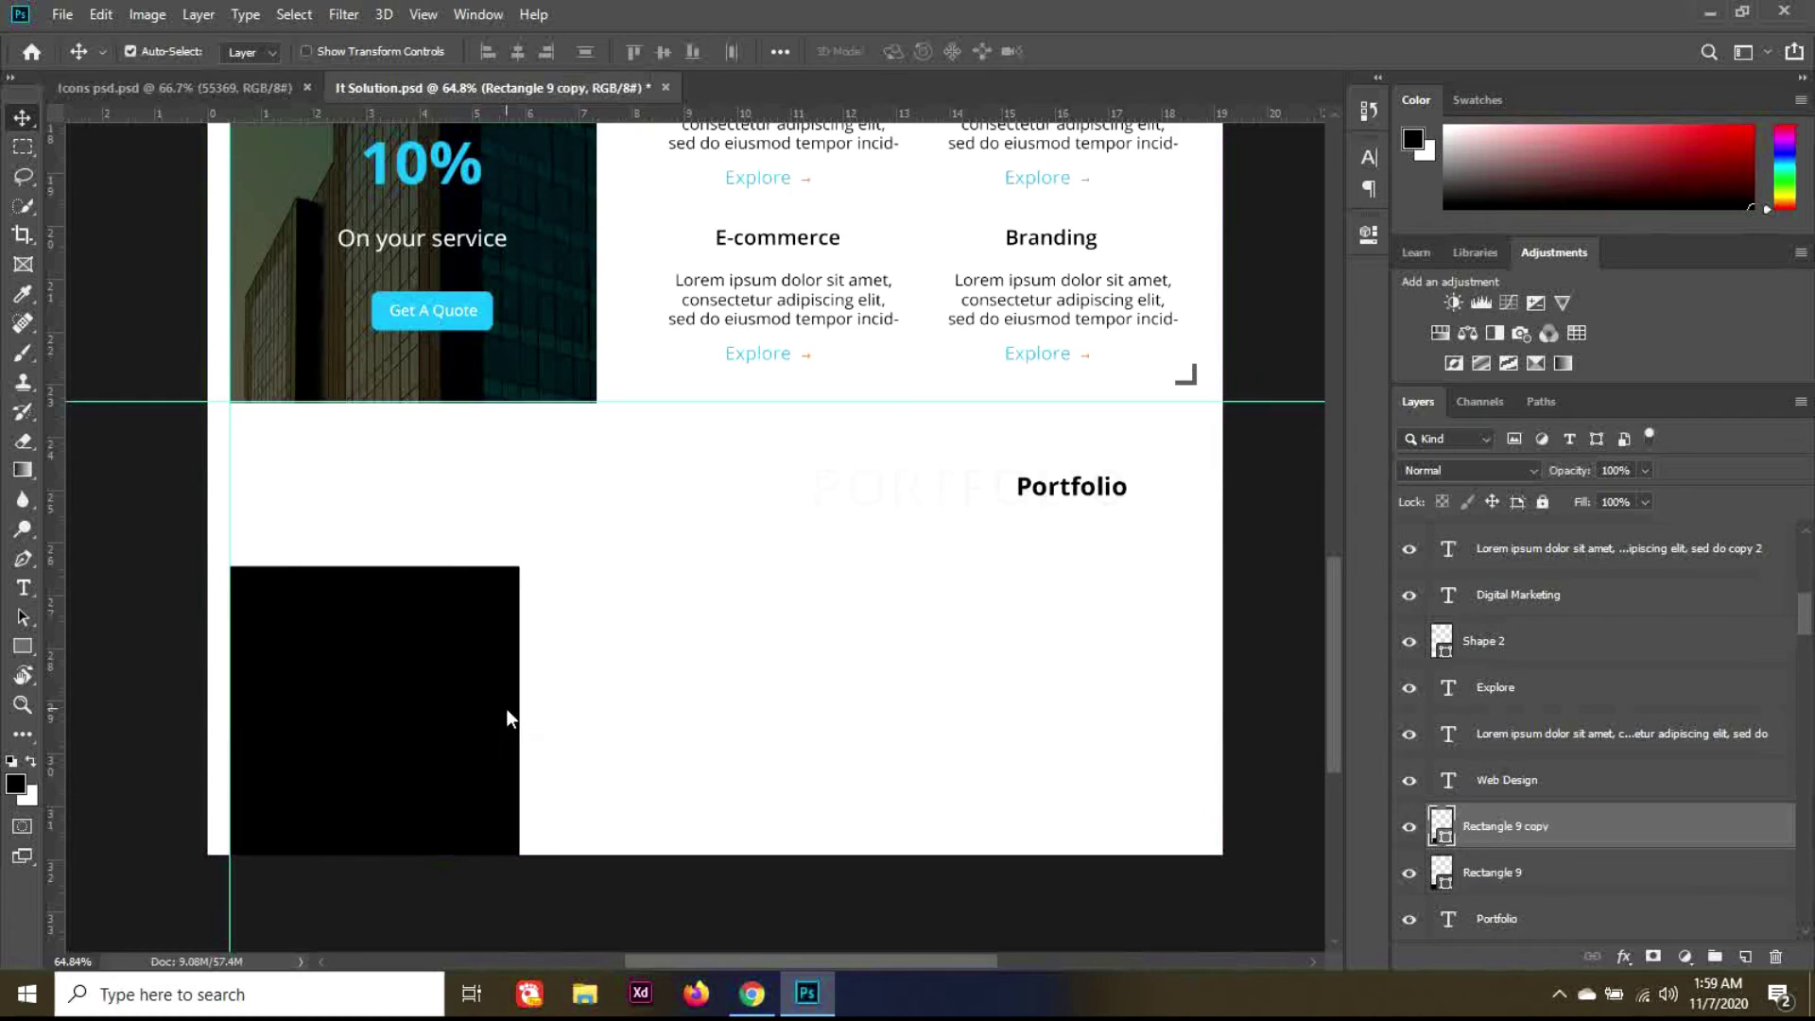
pyautogui.hotkey('shift', 'Right')
pyautogui.hotkey('shift', 'Right')
pyautogui.hotkey('shift', 'Right')
pyautogui.hotkey('shift', 'Right')
pyautogui.hotkey('shift', 'Right')
pyautogui.hotkey('shift', 'Right')
pyautogui.hotkey('shift', 'Right')
pyautogui.hotkey('shift', 'Right')
pyautogui.hotkey('shift', 'Right')
pyautogui.hotkey('shift', 'Right')
pyautogui.hotkey('shift', 'Right')
pyautogui.hotkey('shift', 'Right')
pyautogui.hotkey('shift', 'Right')
pyautogui.hotkey('shift', 'Right')
pyautogui.hotkey('shift', 'Right')
pyautogui.hotkey('shift', 'Right')
pyautogui.hotkey('shift', 'Right')
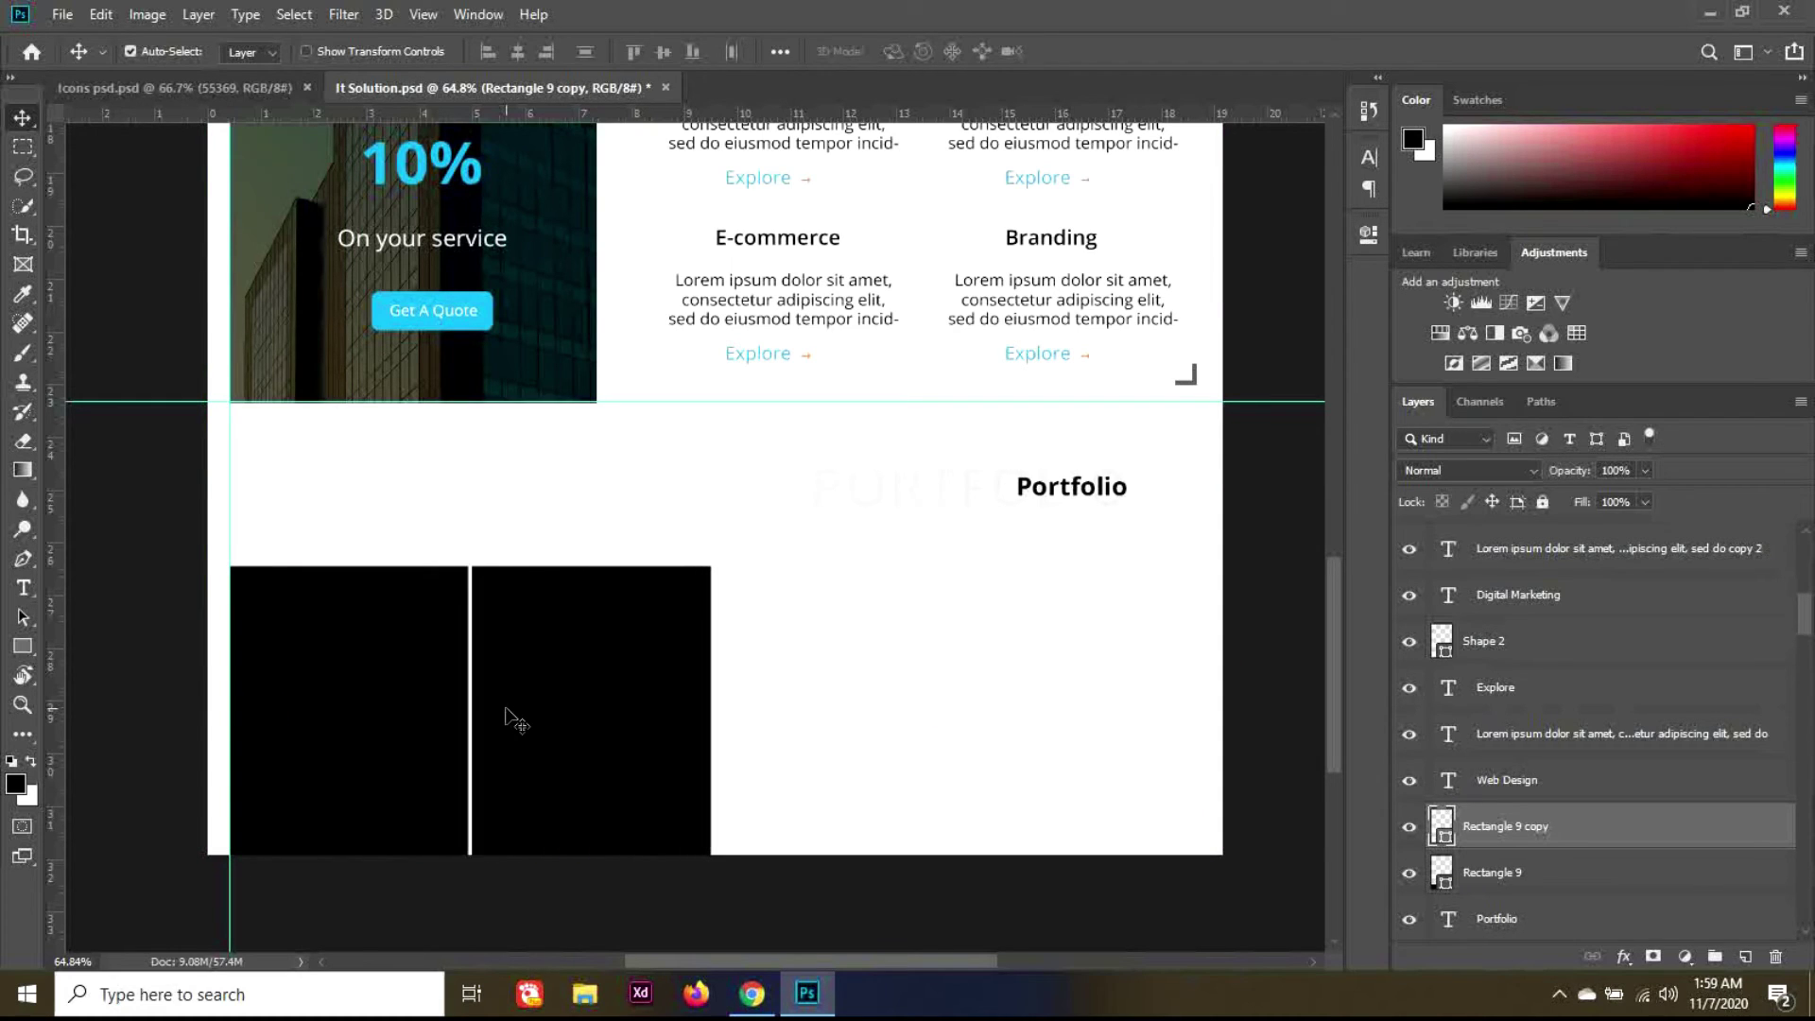
pyautogui.hotkey('shift', 'Right')
pyautogui.hotkey('shift', 'Left')
# Step: Duplicate both rectangles to the right to form an evenly spaced row of four, and remove the vertical guide
pyautogui.keyDown('shift'); pyautogui.click(1515, 875); pyautogui.keyUp('shift')
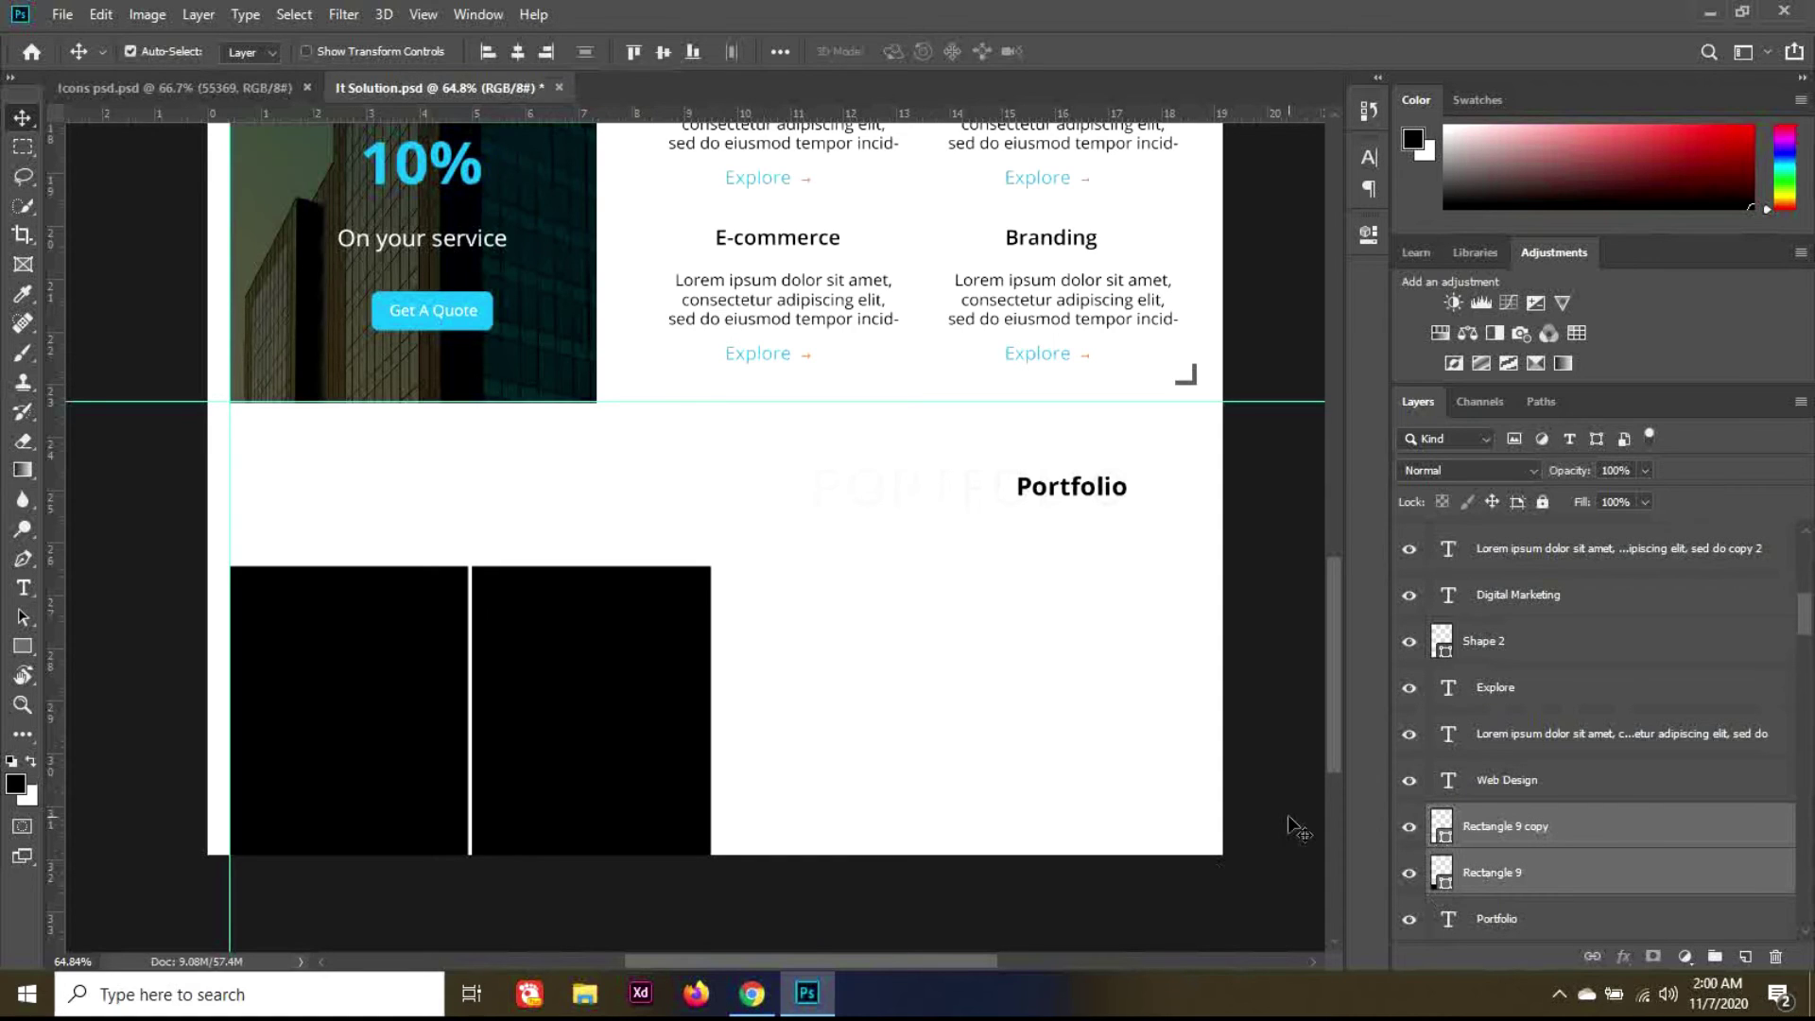
pyautogui.hotkey('ctrl', 'j')
pyautogui.hotkey('shift', 'Right')
pyautogui.hotkey('shift', 'Right')
pyautogui.hotkey('shift', 'Right')
pyautogui.hotkey('shift', 'Right')
pyautogui.hotkey('shift', 'Right')
pyautogui.hotkey('shift', 'Right')
pyautogui.hotkey('shift', 'Right')
pyautogui.hotkey('shift', 'Right')
pyautogui.hotkey('shift', 'Right')
pyautogui.hotkey('shift', 'Right')
pyautogui.hotkey('shift', 'Right')
pyautogui.hotkey('shift', 'Right')
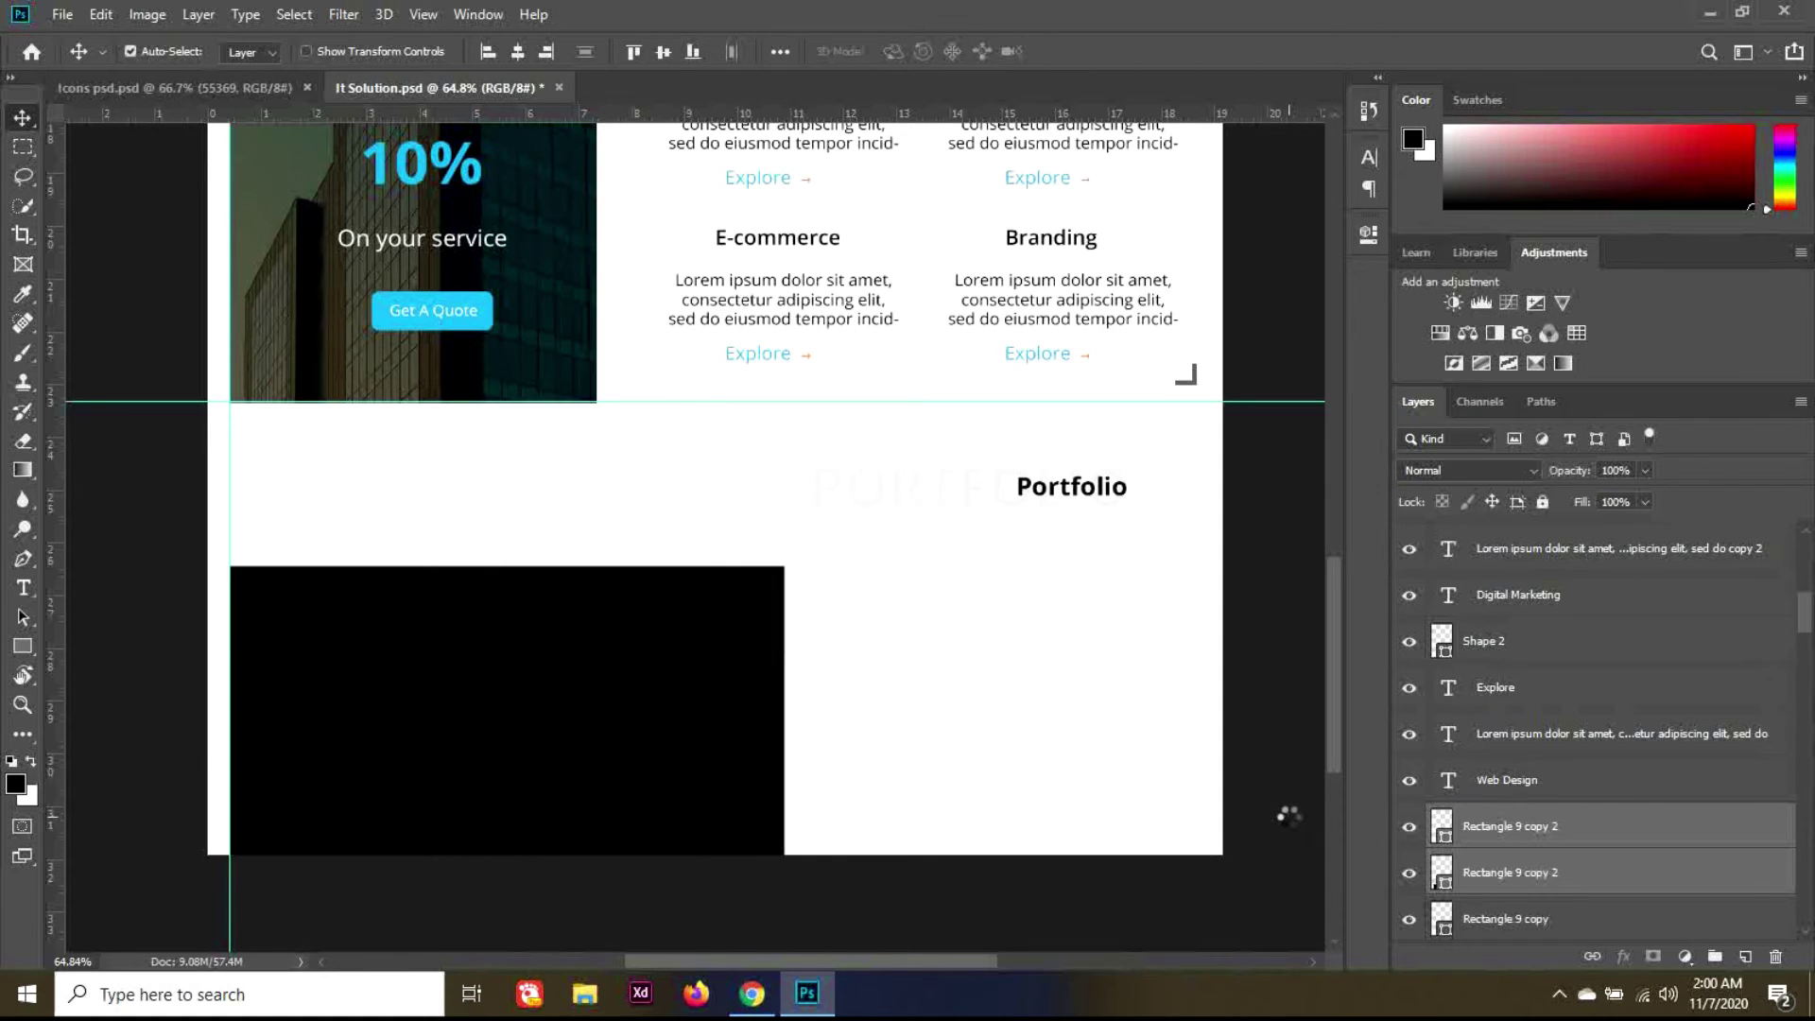
pyautogui.moveTo(662, 751); pyautogui.dragTo(1078, 745)
pyautogui.hotkey('shift', 'Left')
pyautogui.hotkey('shift', 'Left')
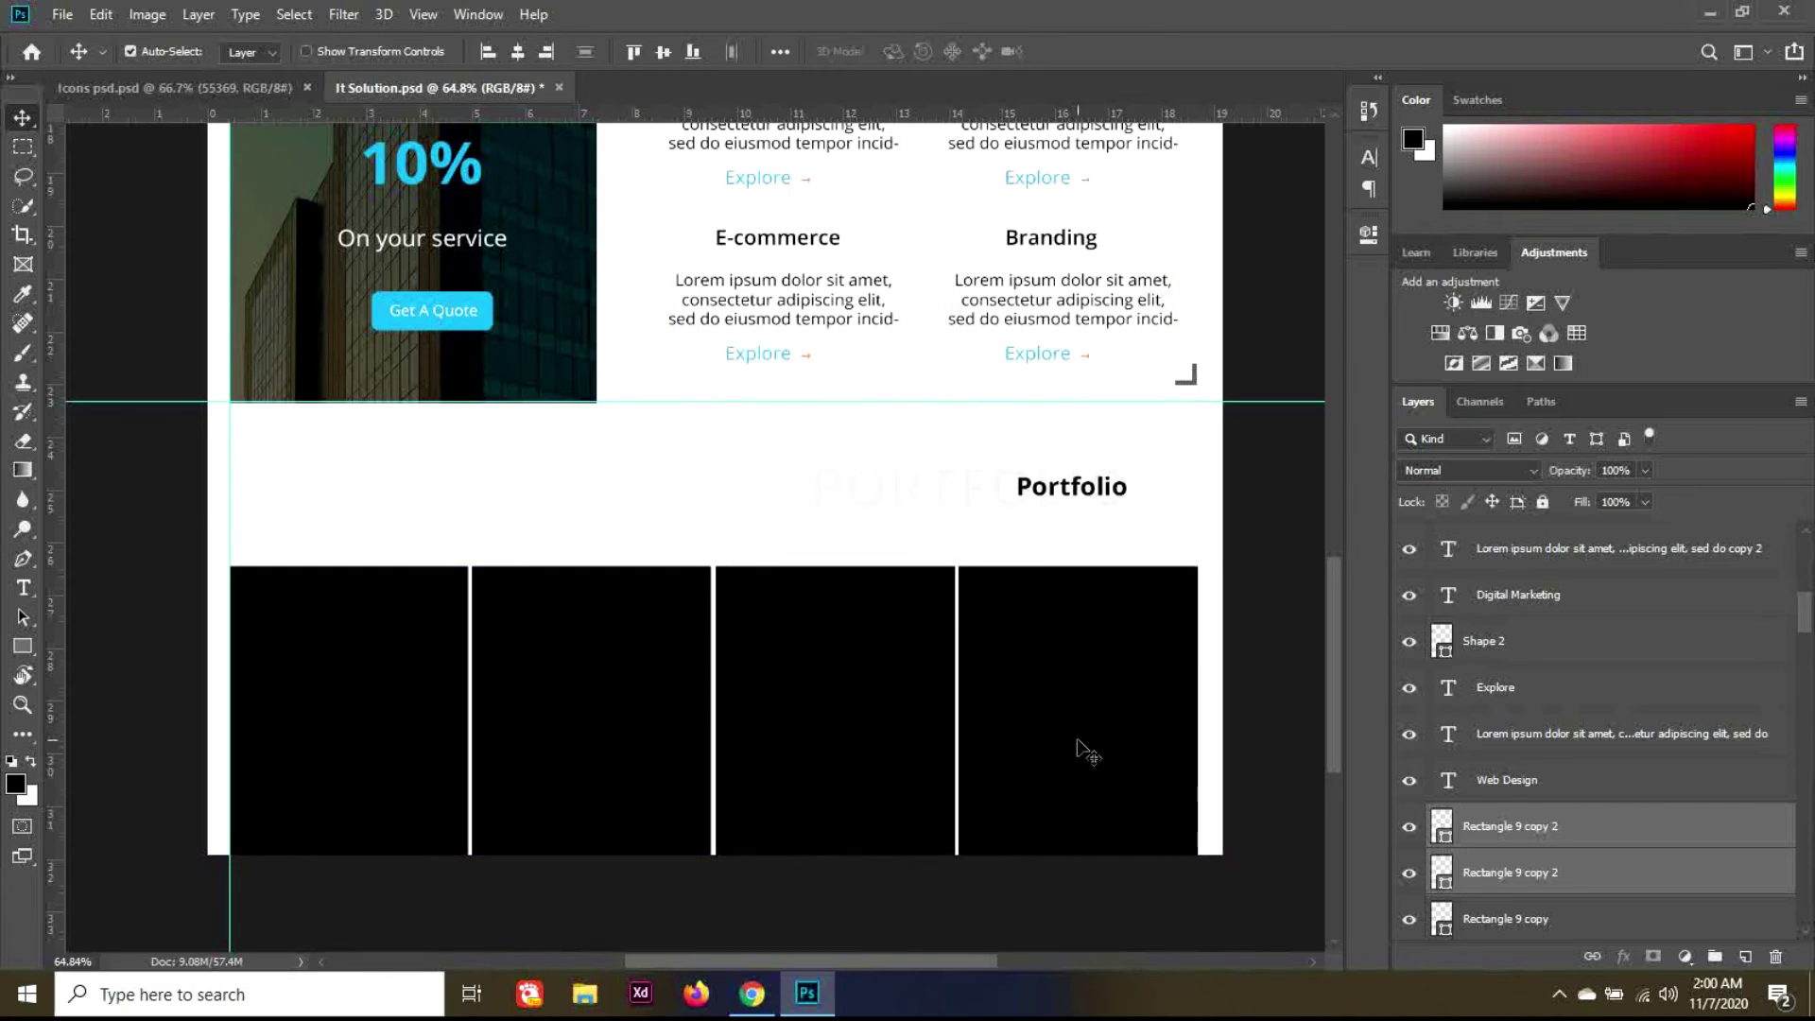
pyautogui.press('Right')
pyautogui.press('Right')
pyautogui.press('Right')
pyautogui.press('Right')
pyautogui.press('Right')
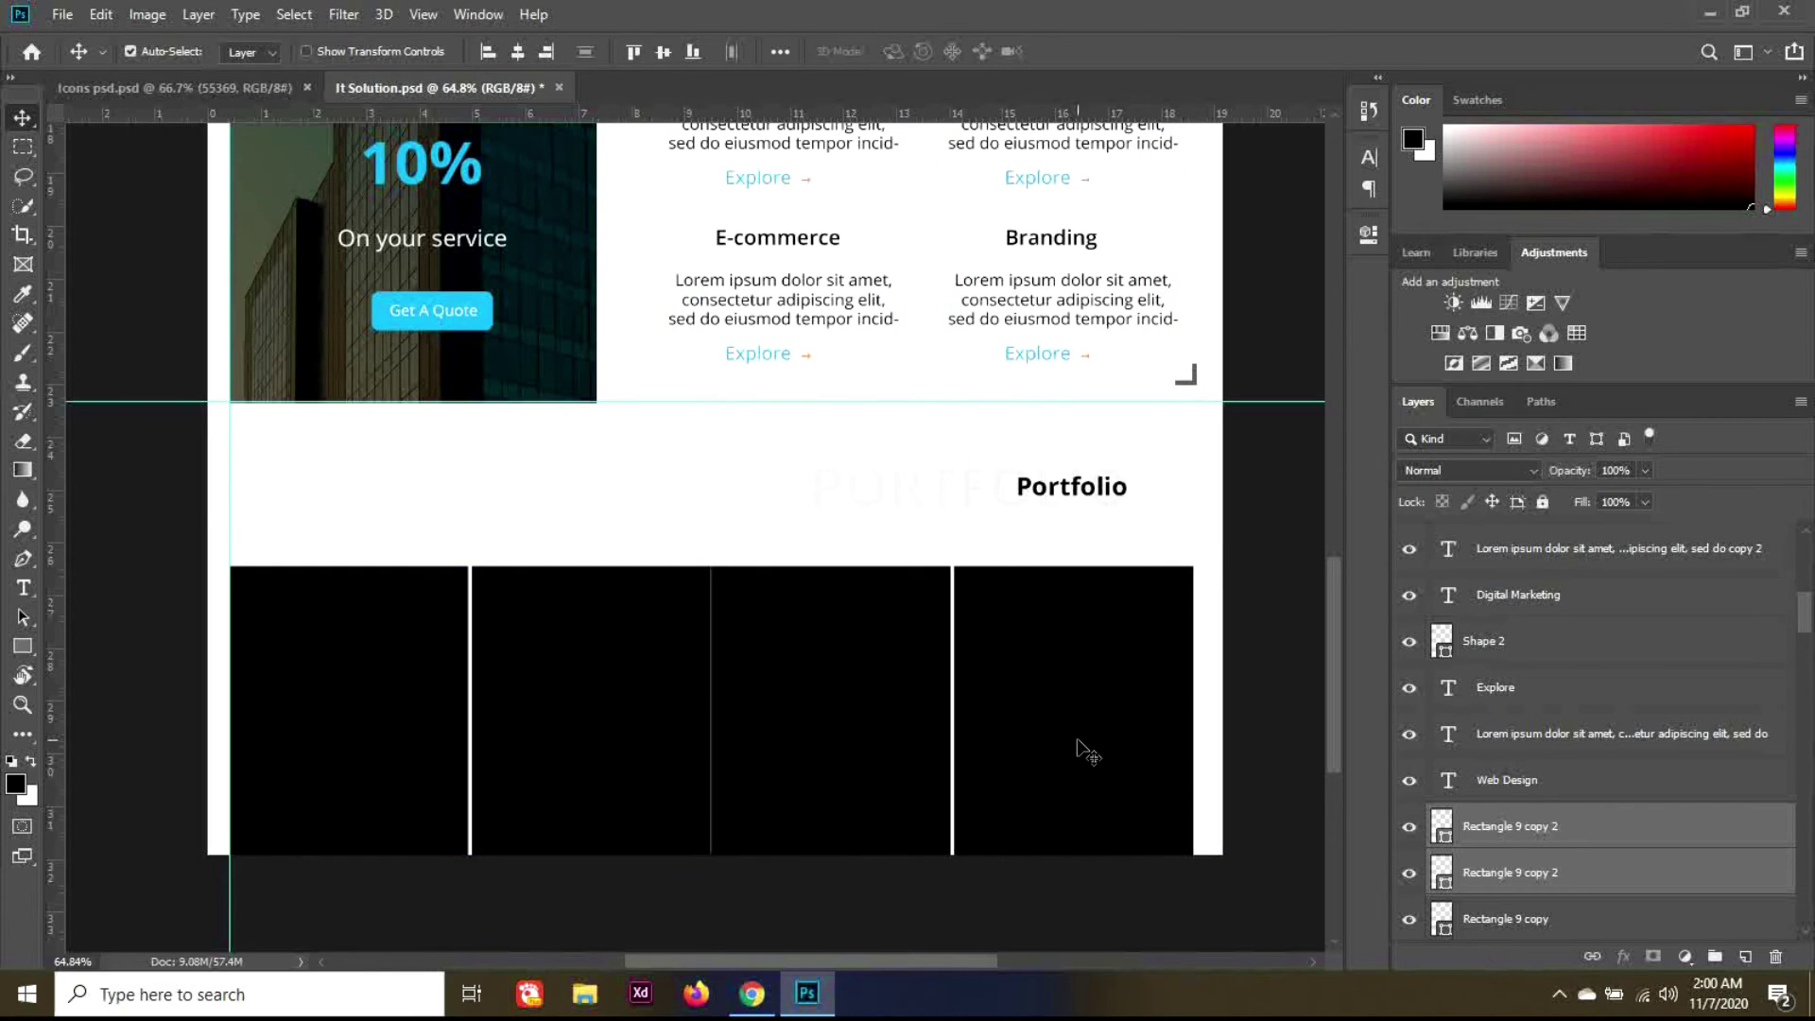
pyautogui.hotkey('shift', 'Right')
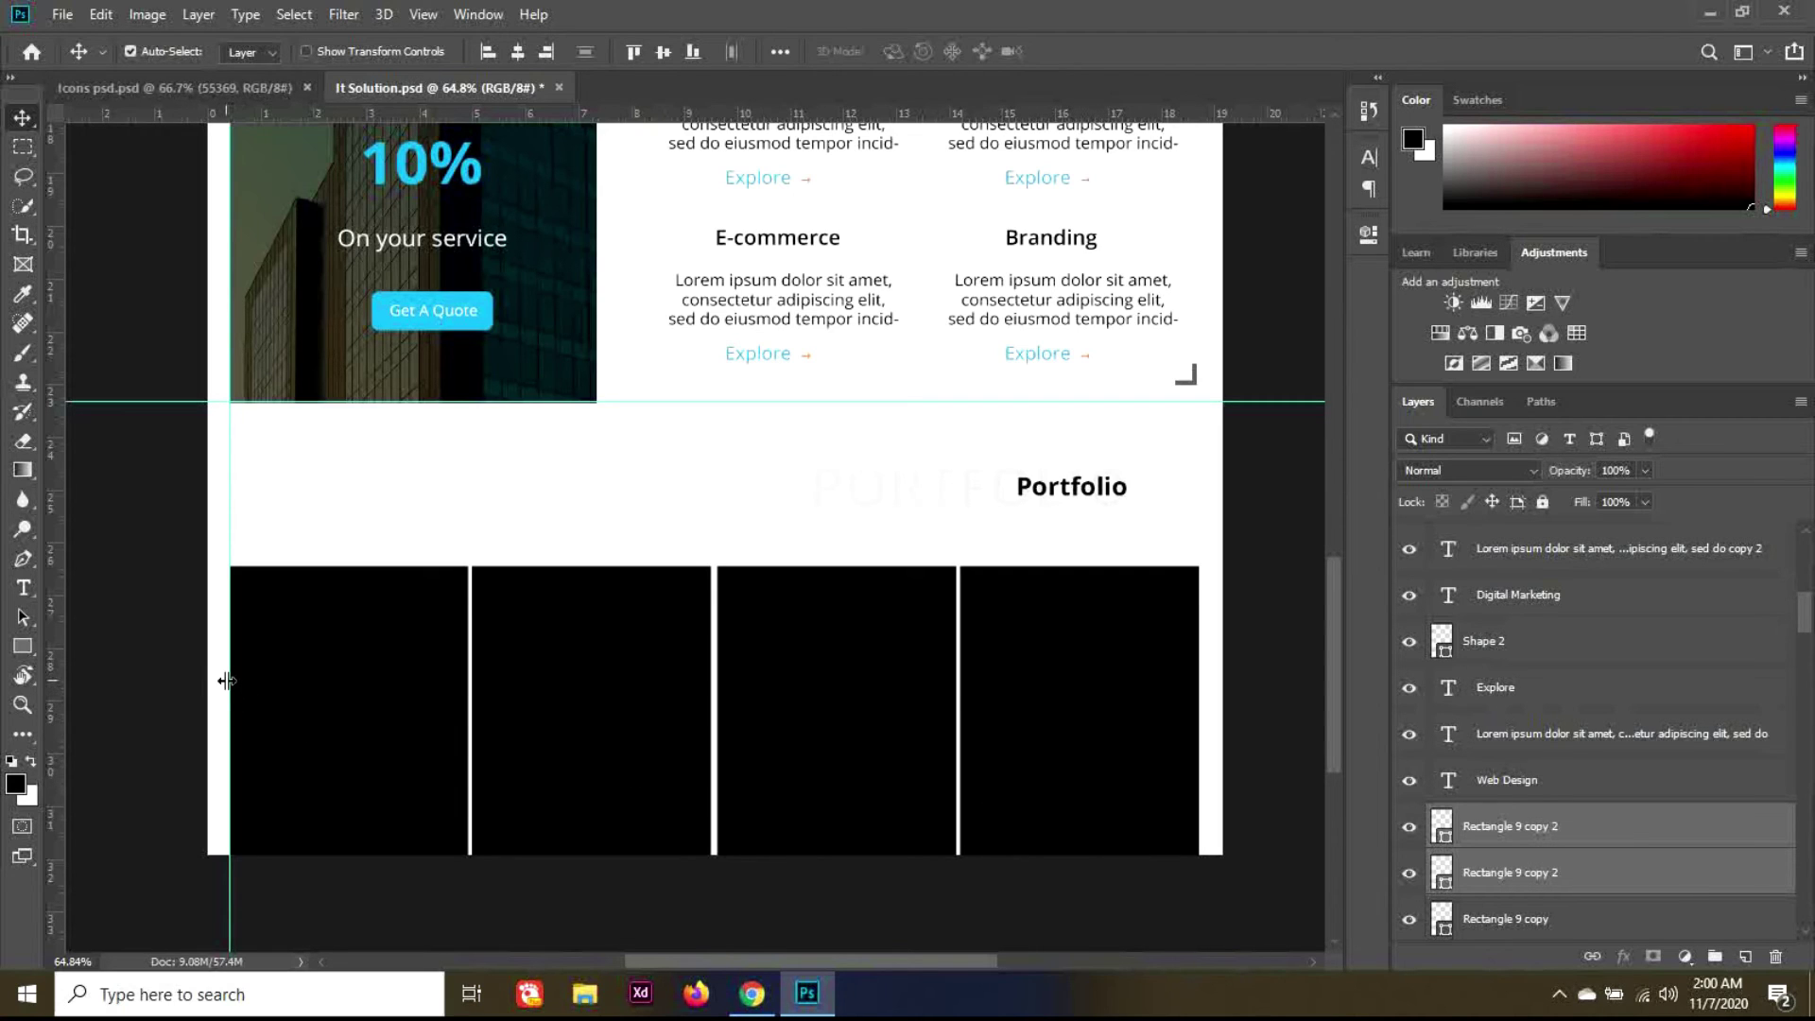
pyautogui.moveTo(226, 681); pyautogui.dragTo(43, 660)
# Step: Place the Digi image from the desktop above the first rectangle's layer, scaled to about 11.9% and positioned to cover that rectangle
pyautogui.scroll(-2, 1568, 868)
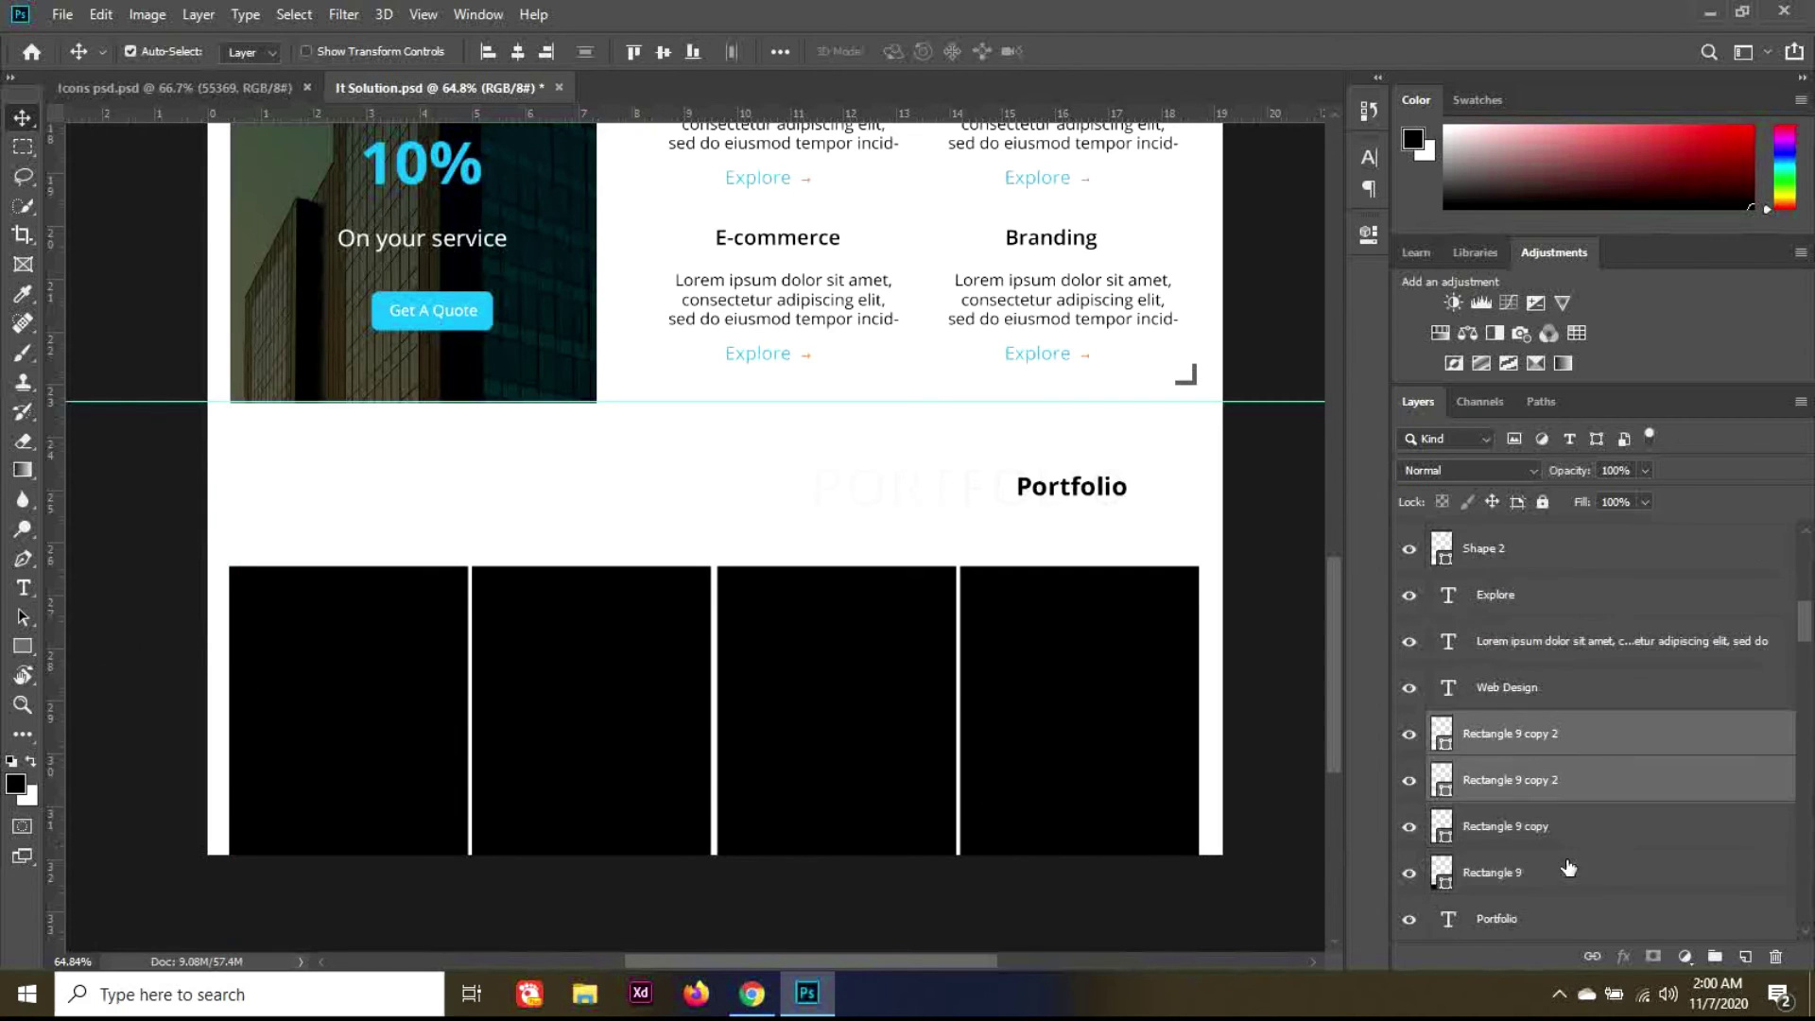
pyautogui.click(1540, 874)
pyautogui.click(1710, 13)
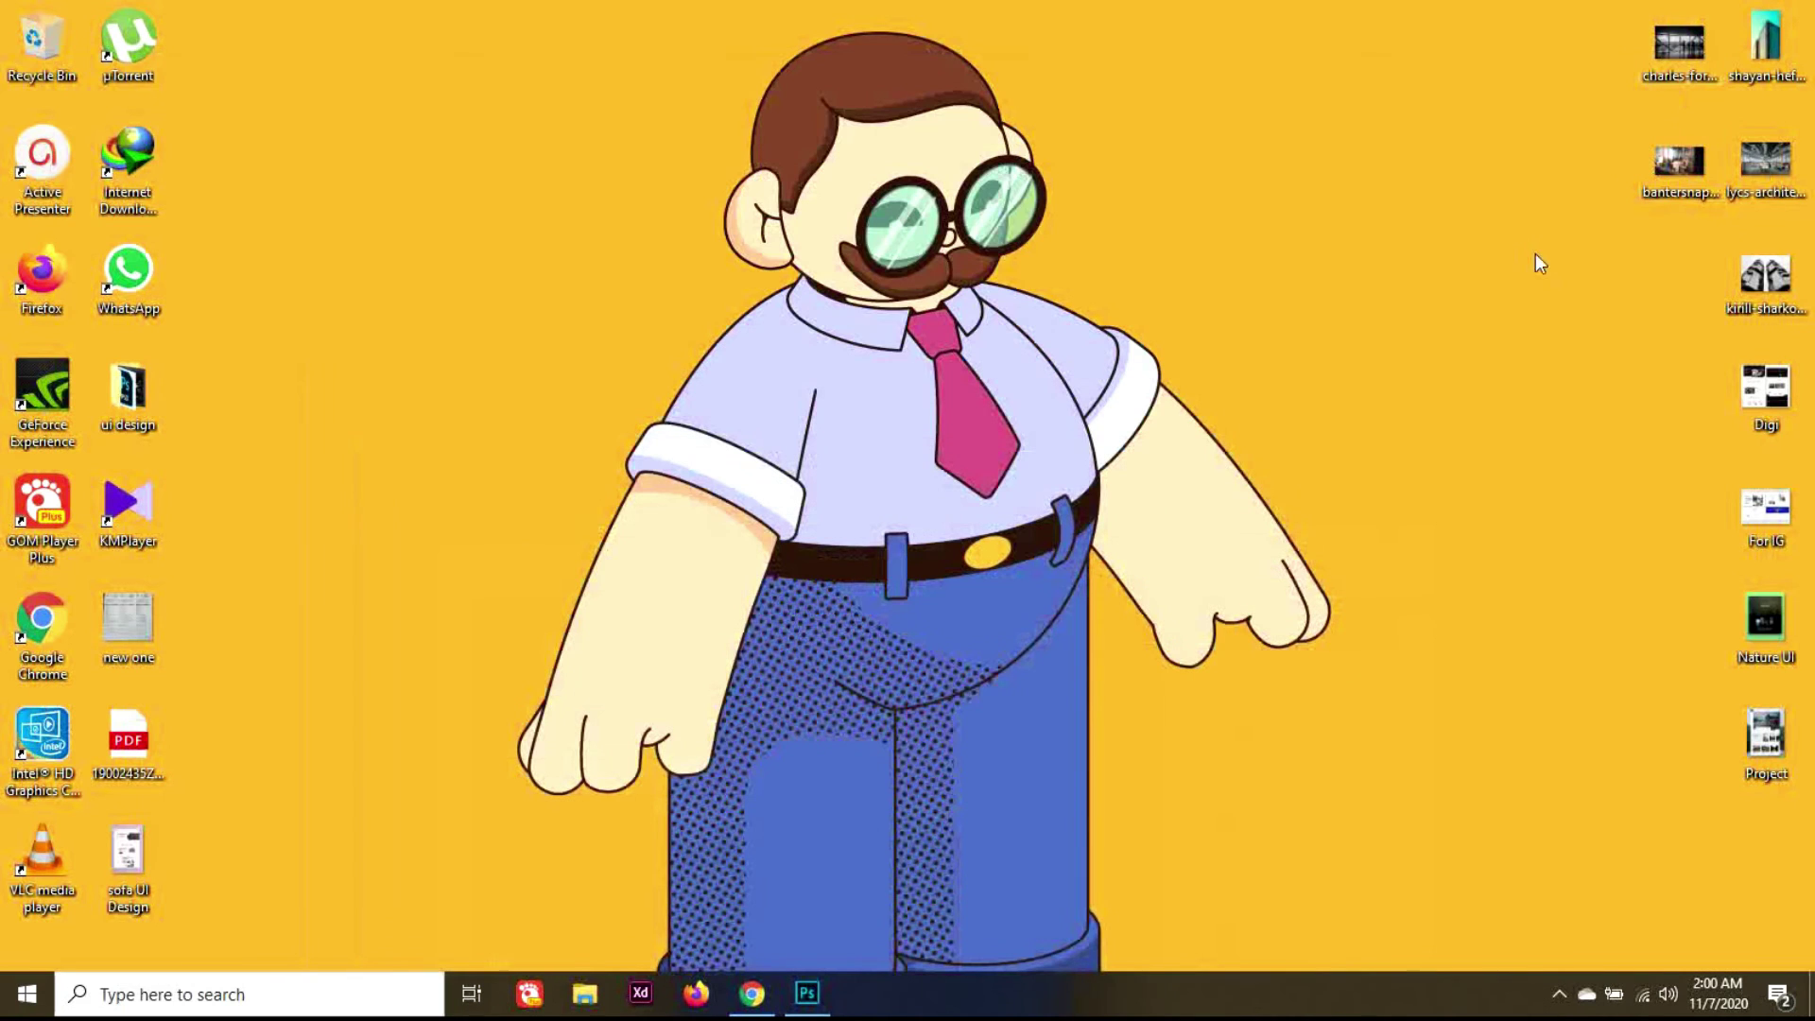
pyautogui.moveTo(1790, 301); pyautogui.dragTo(524, 794)
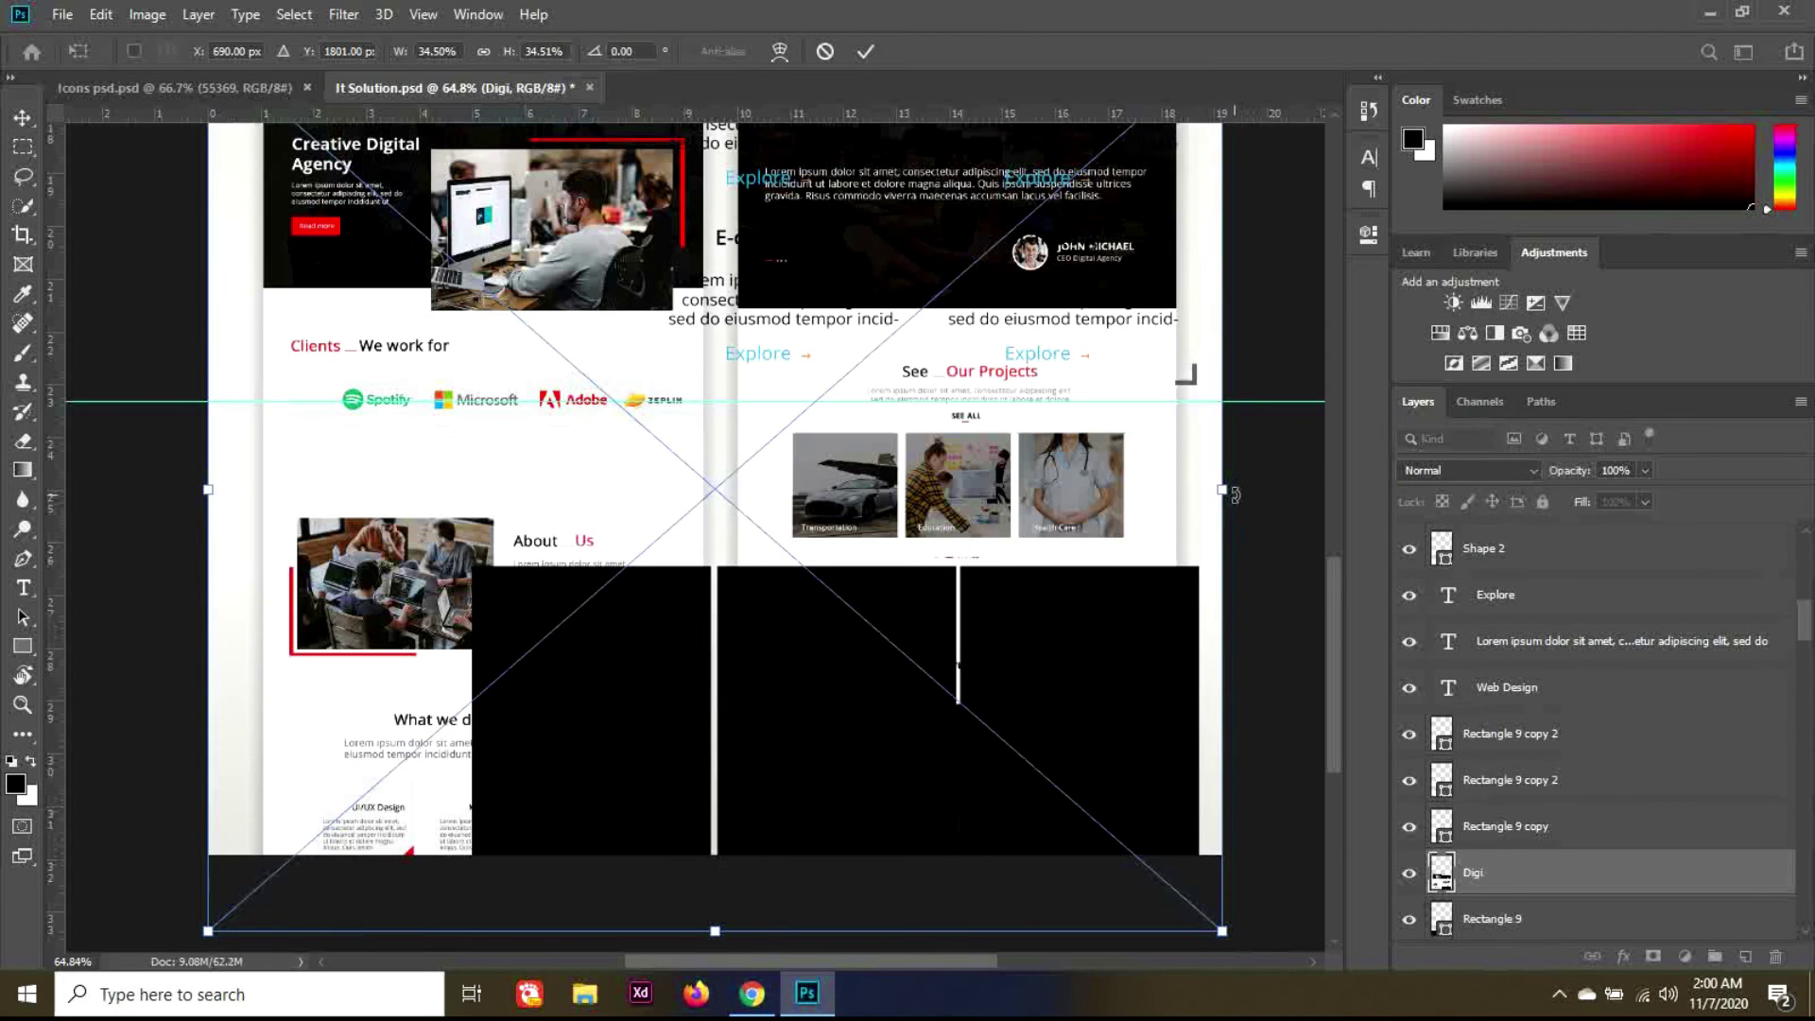
pyautogui.moveTo(1235, 495); pyautogui.dragTo(883, 522)
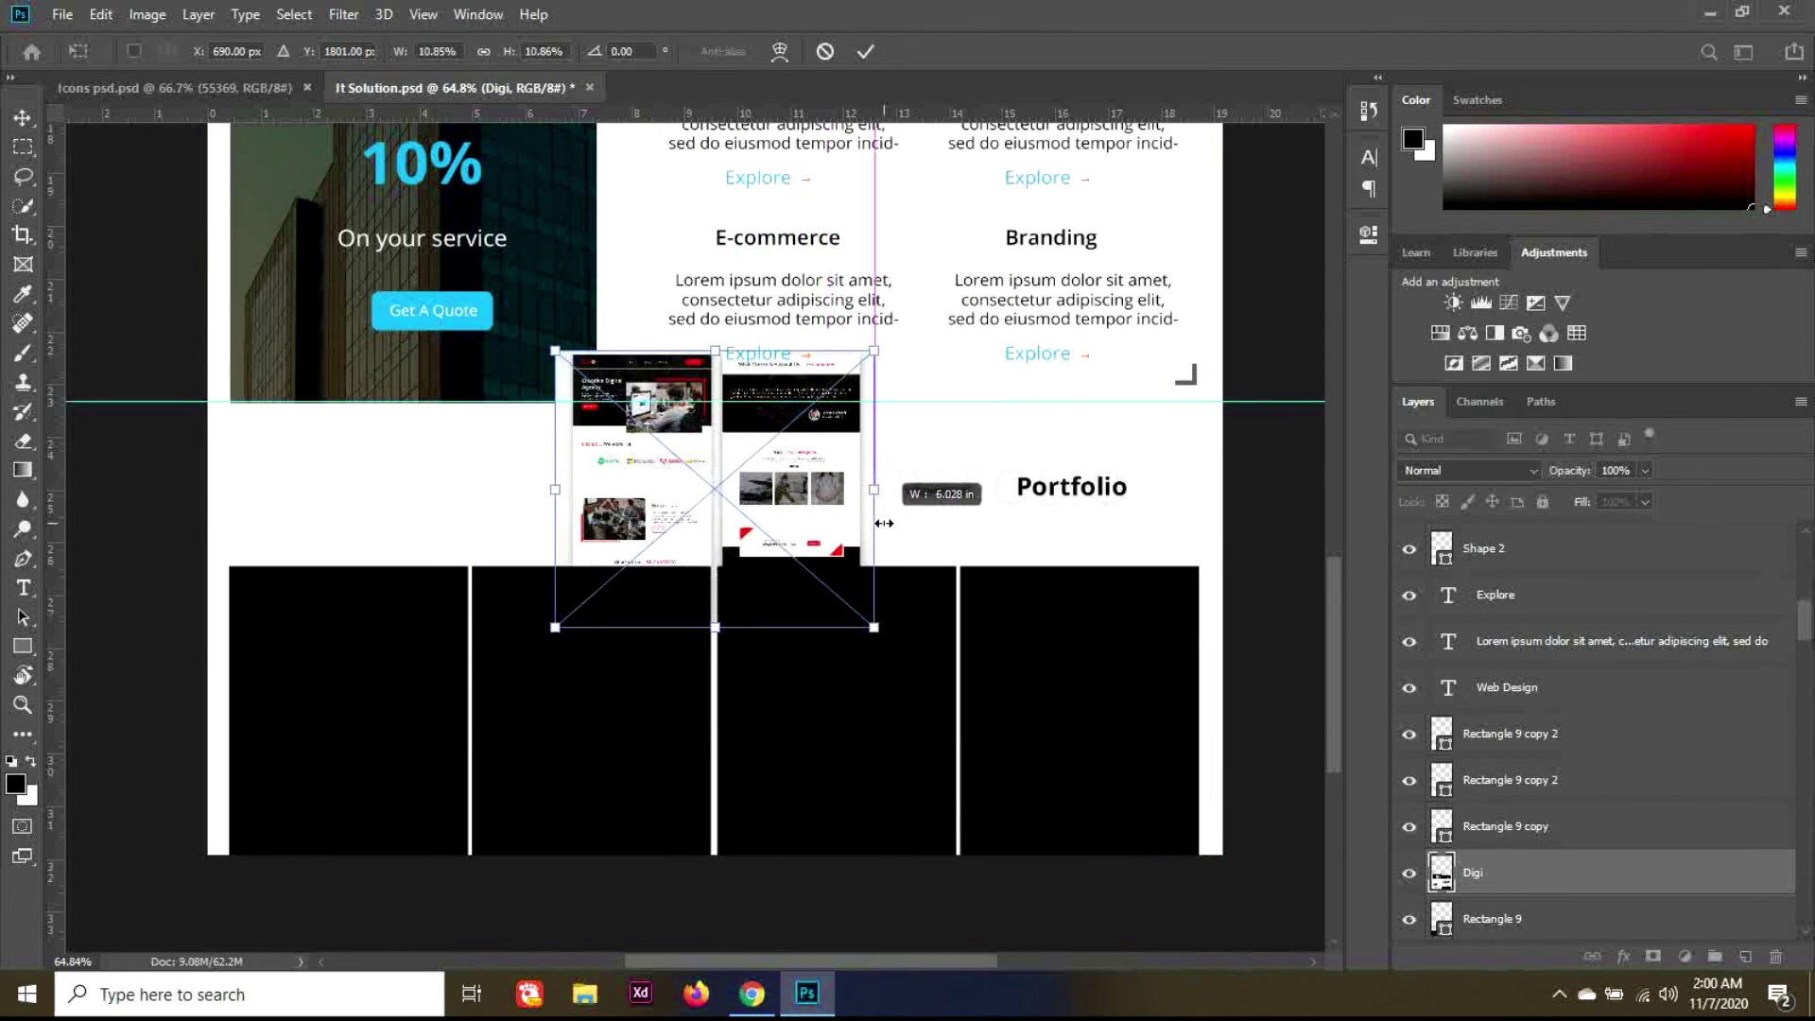
pyautogui.moveTo(766, 514); pyautogui.dragTo(456, 718)
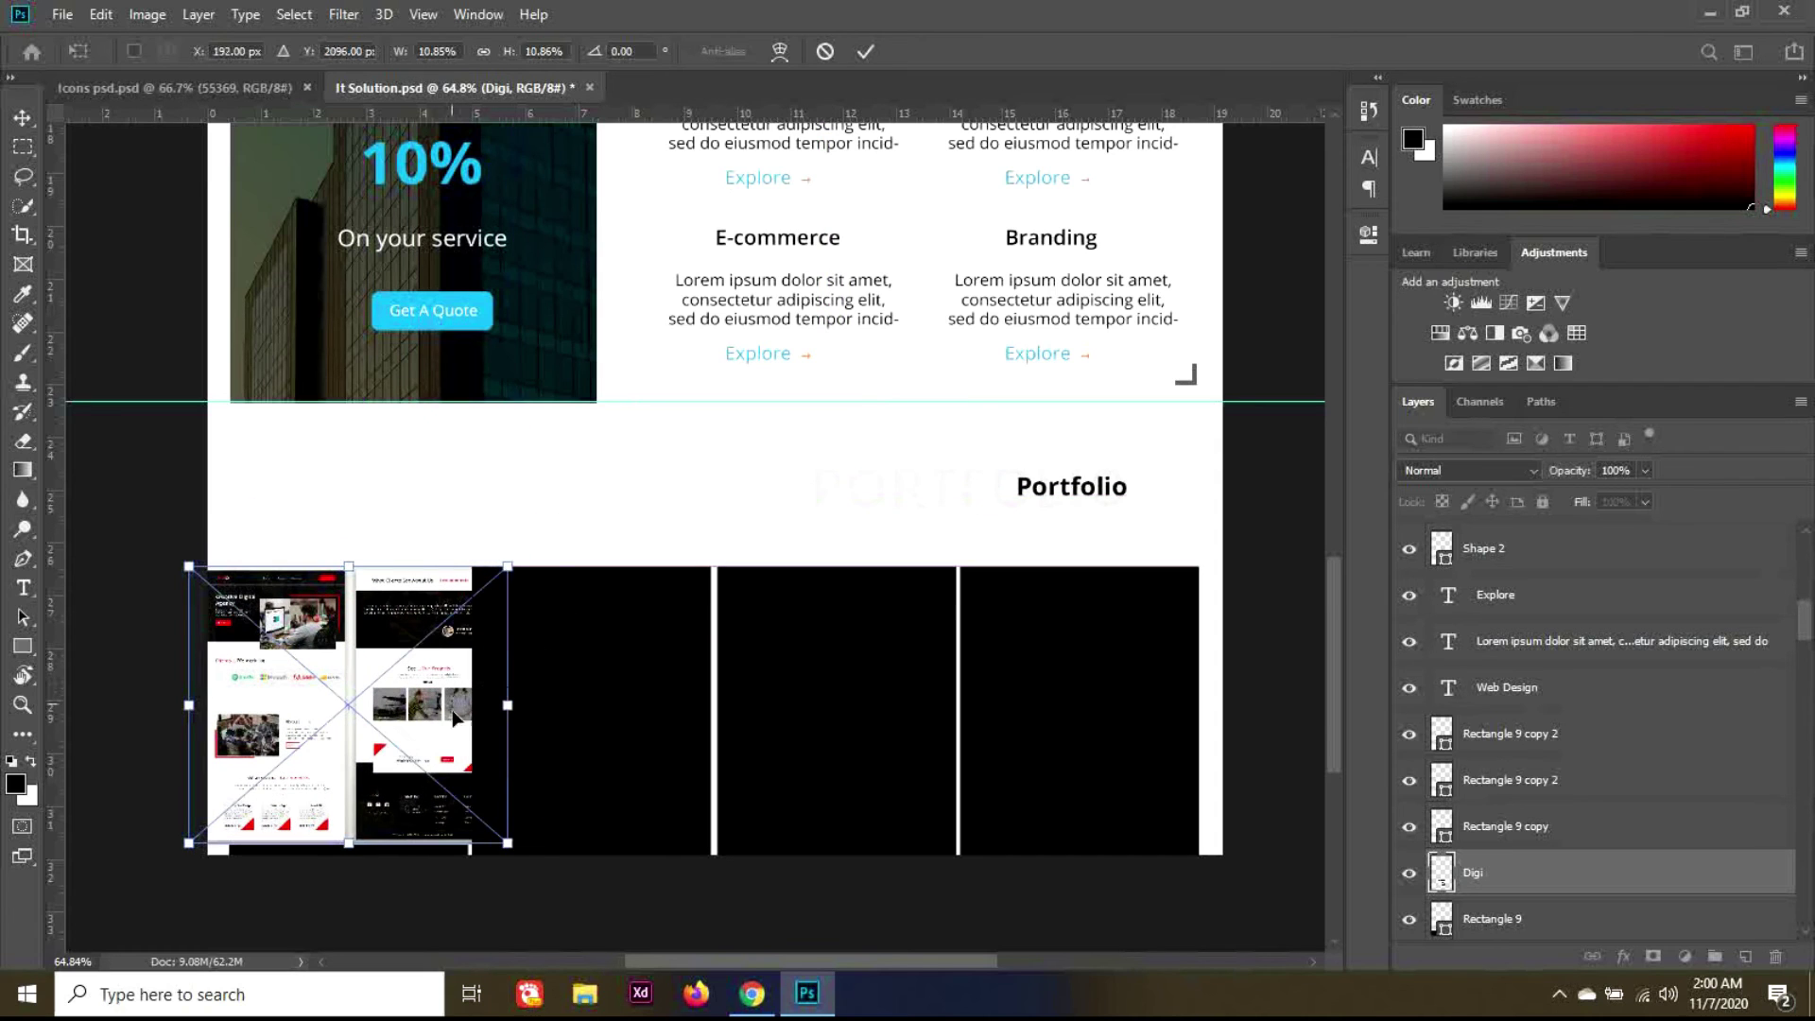
pyautogui.moveTo(510, 847); pyautogui.dragTo(525, 861)
pyautogui.moveTo(445, 783); pyautogui.dragTo(445, 791)
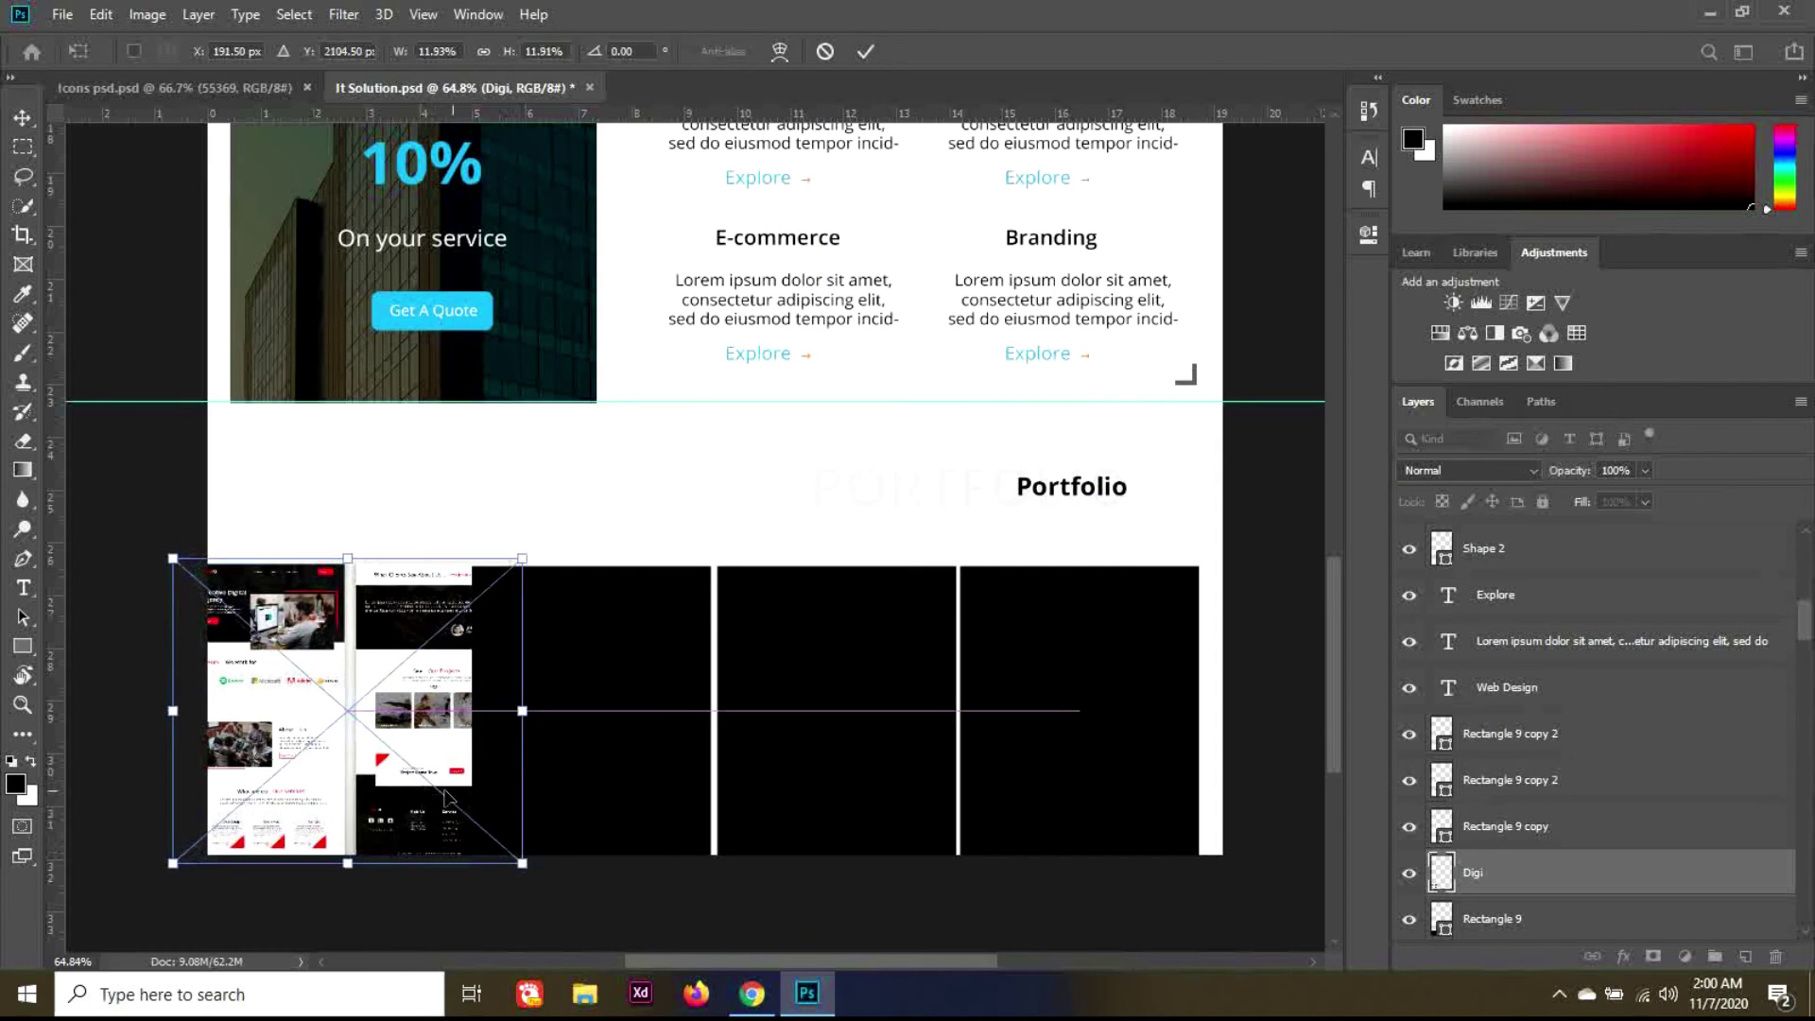
pyautogui.press('Return')
# Step: Clip the Digi image to the first rectangle and select the second rectangle's layer, Rectangle 9 copy
pyautogui.rightClick(1501, 875)
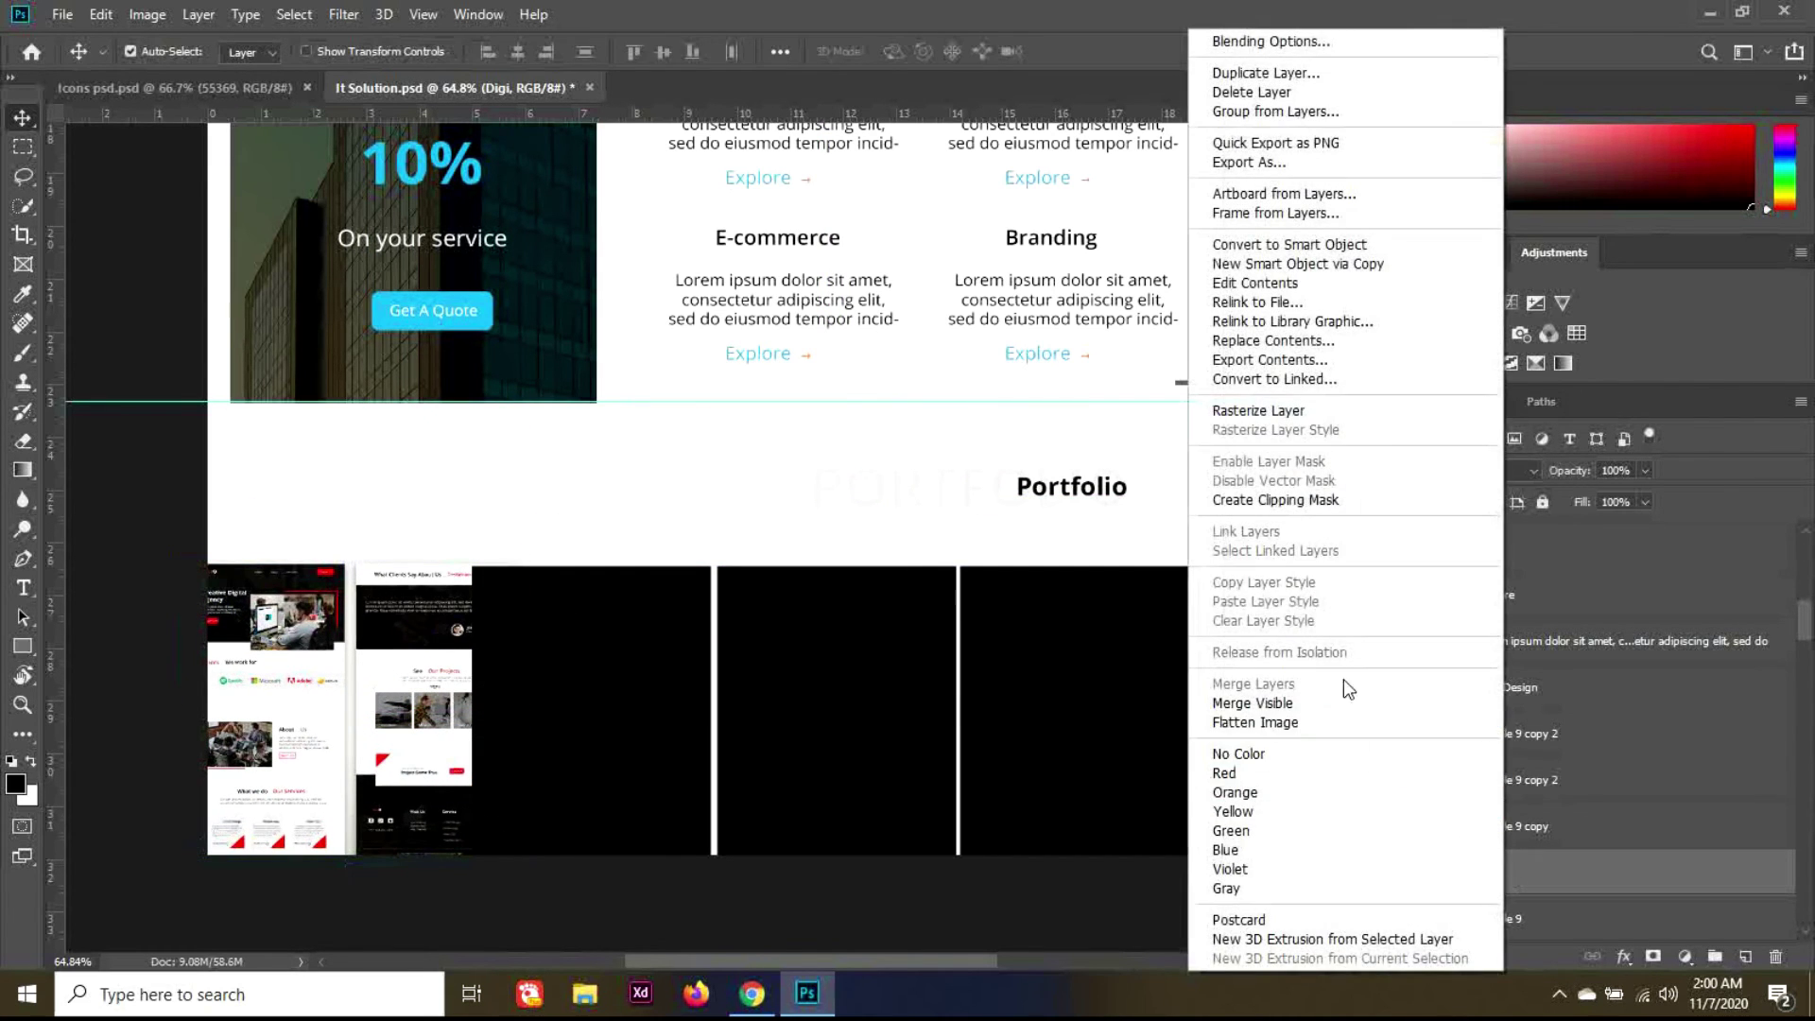
pyautogui.click(1326, 511)
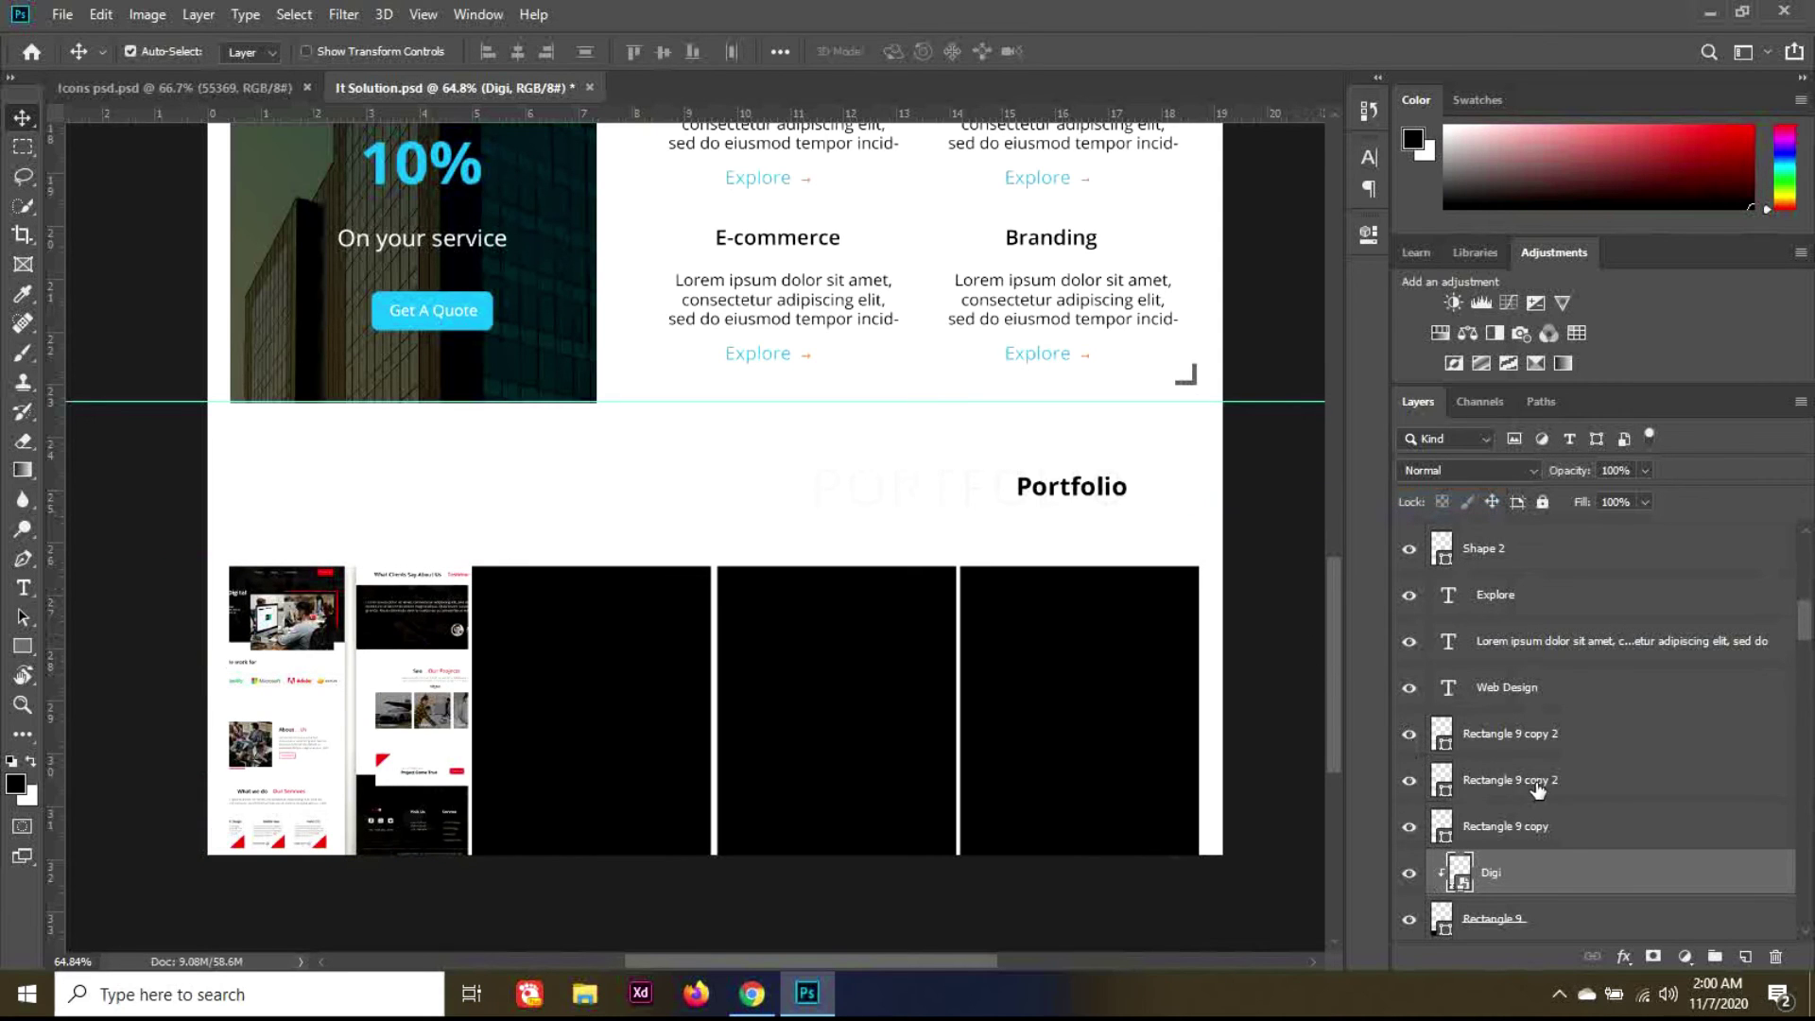
pyautogui.click(1565, 832)
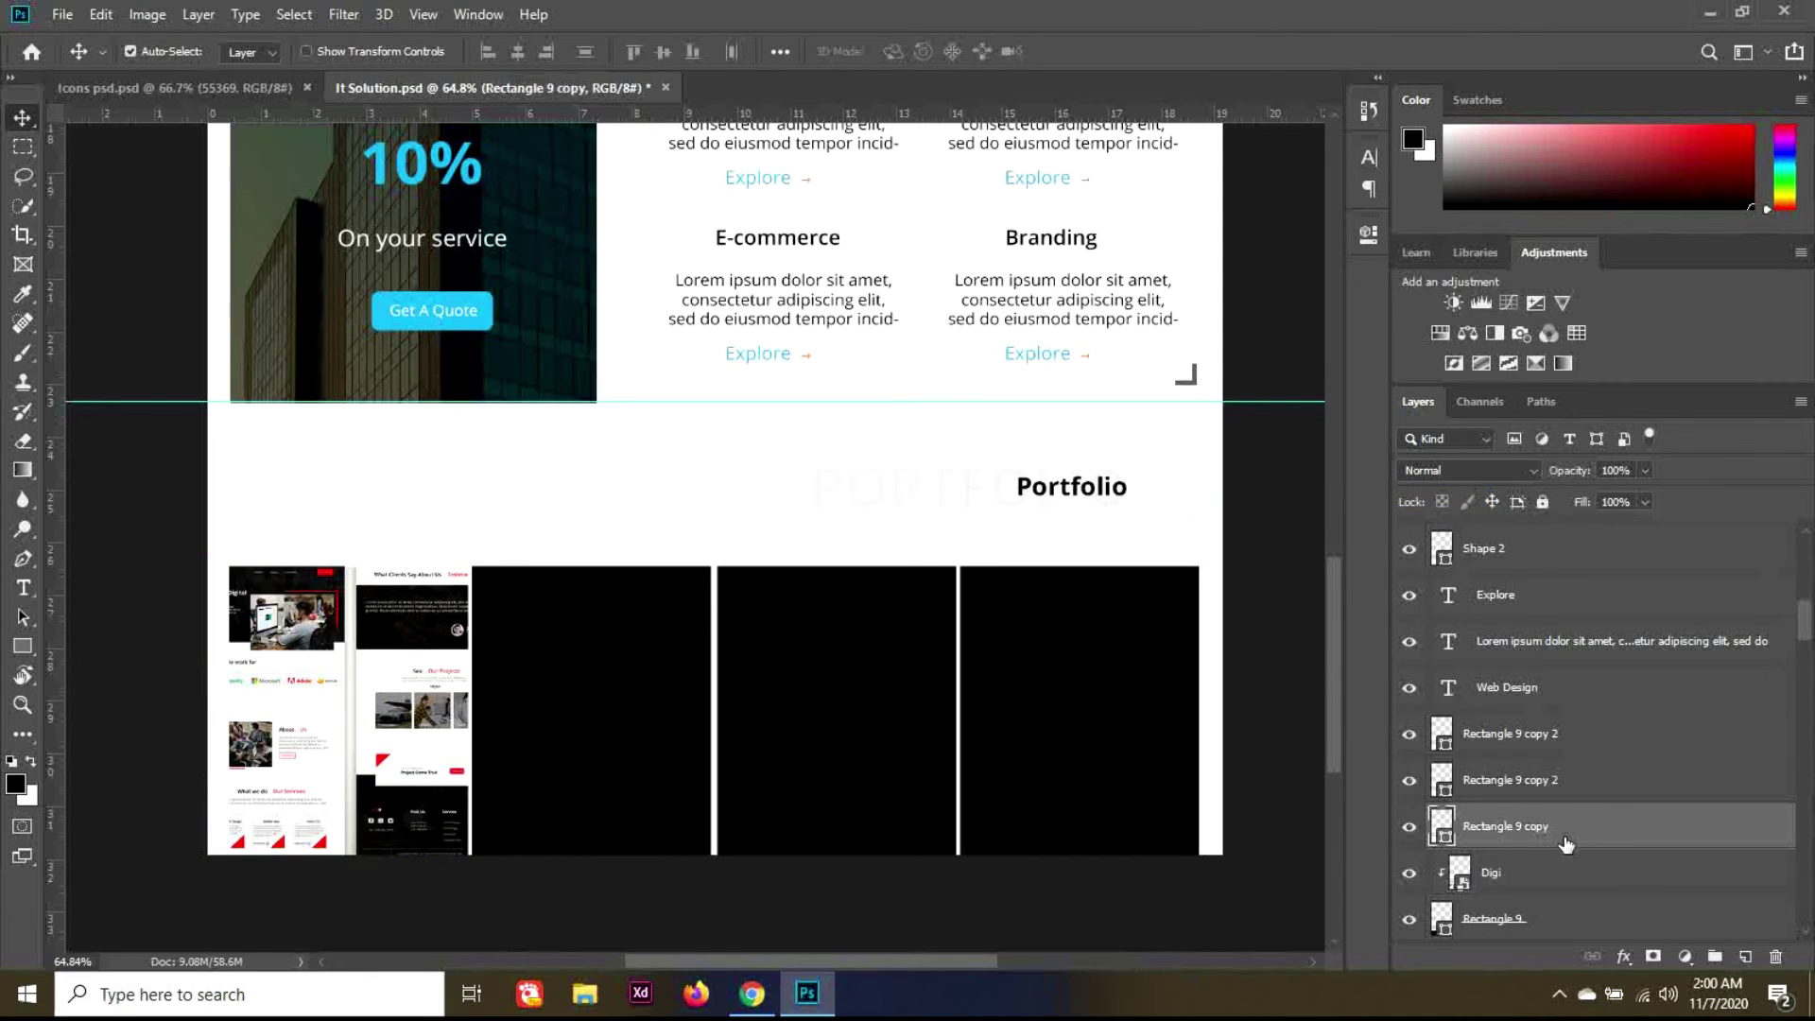
# Step: Place the Nature UI image from the desktop above Rectangle 9 copy, scaled to 19.20% and positioned to cover the second rectangle
pyautogui.click(1709, 13)
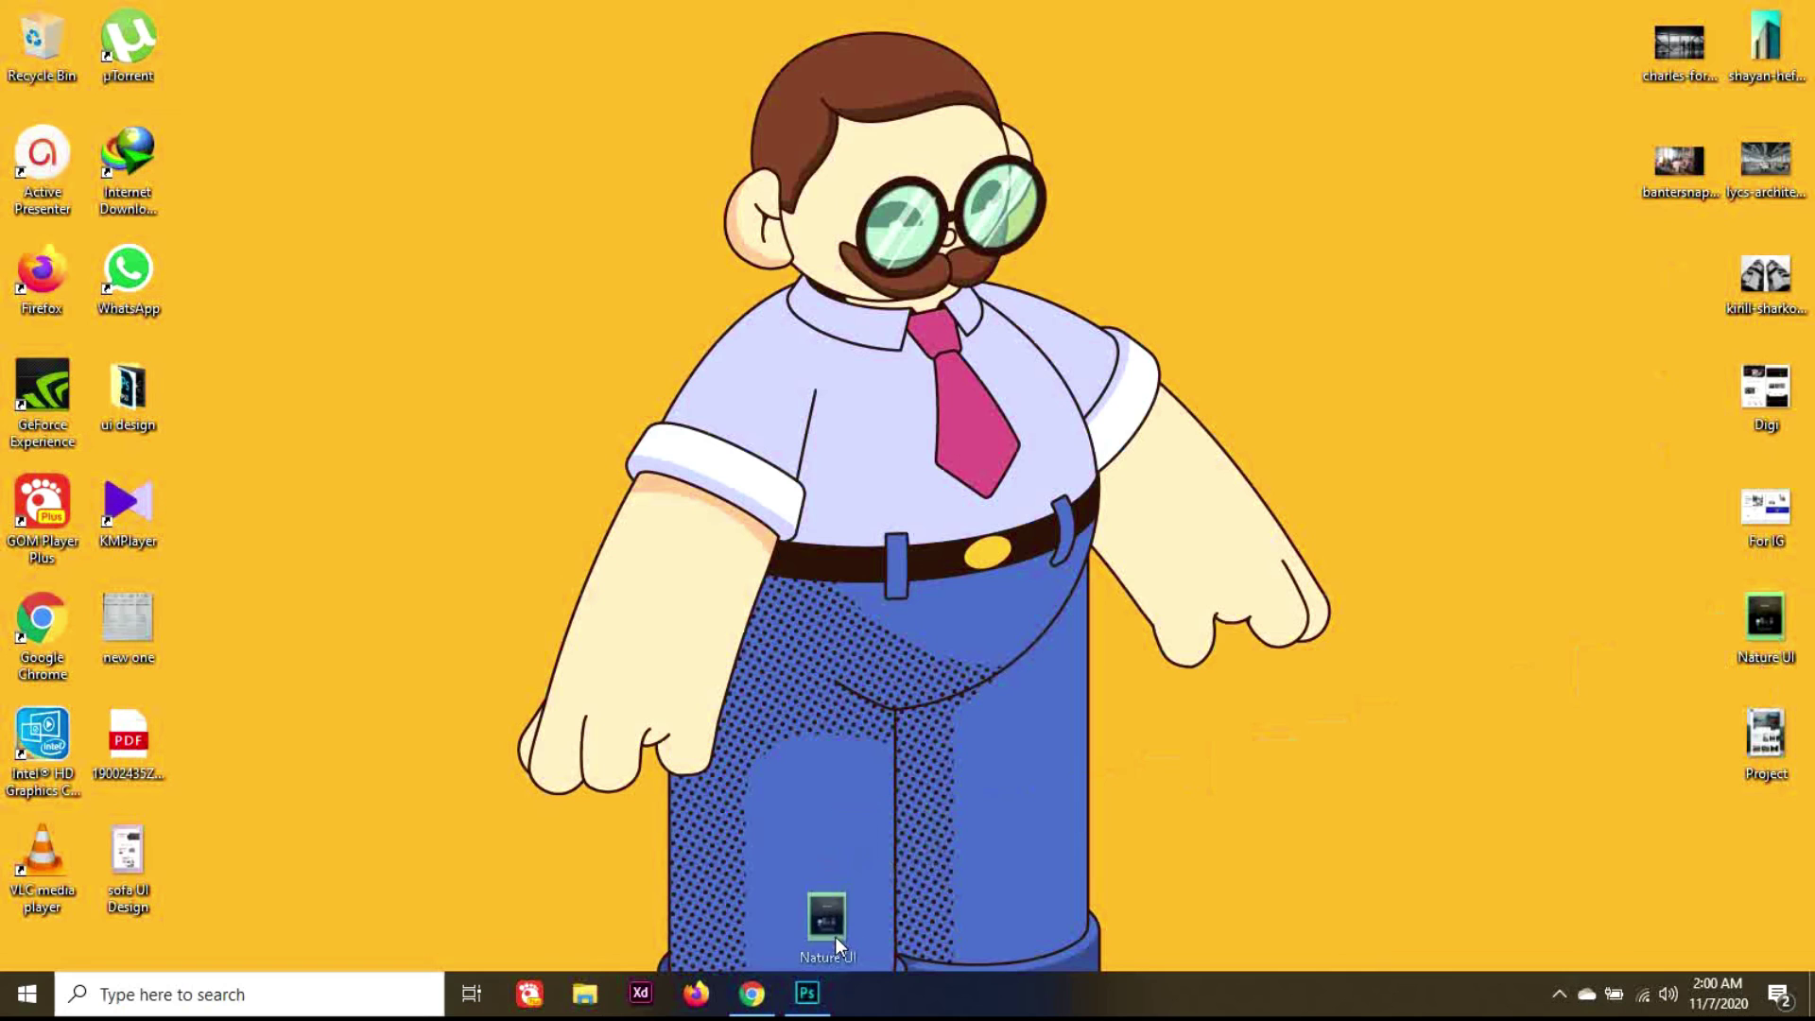
pyautogui.moveTo(835, 936); pyautogui.dragTo(750, 866)
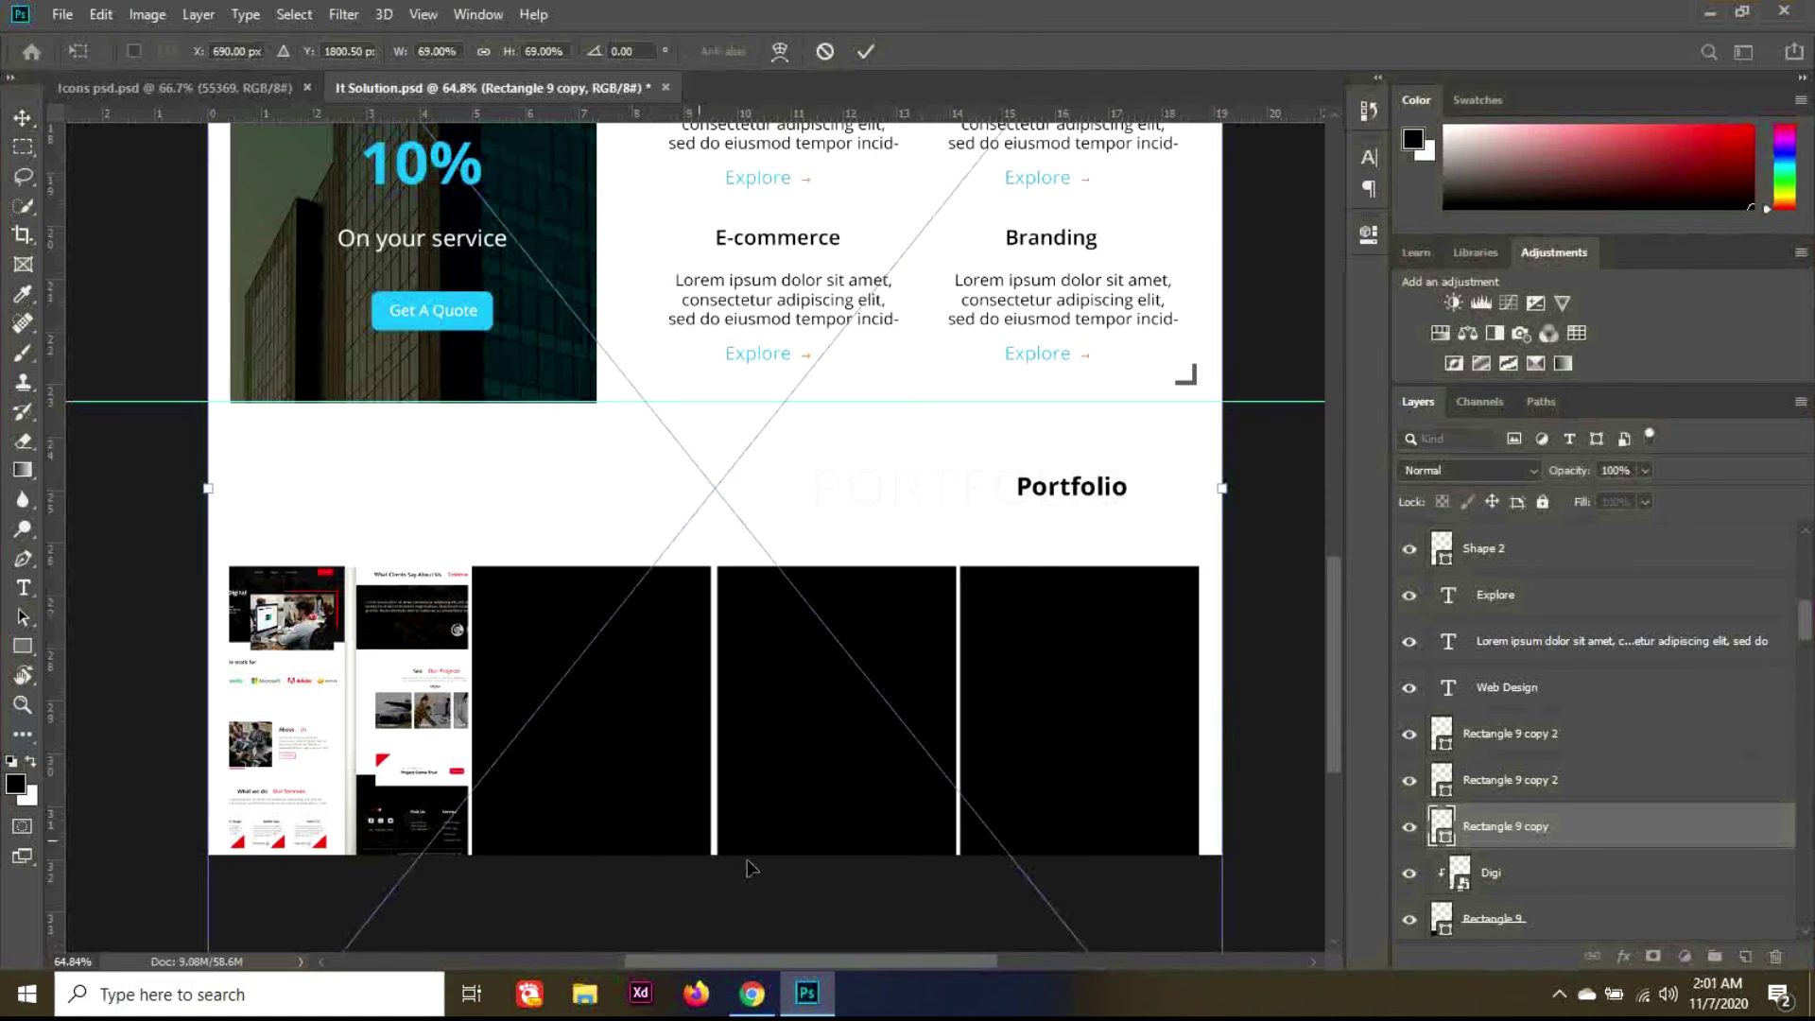
pyautogui.moveTo(1225, 492); pyautogui.dragTo(674, 721)
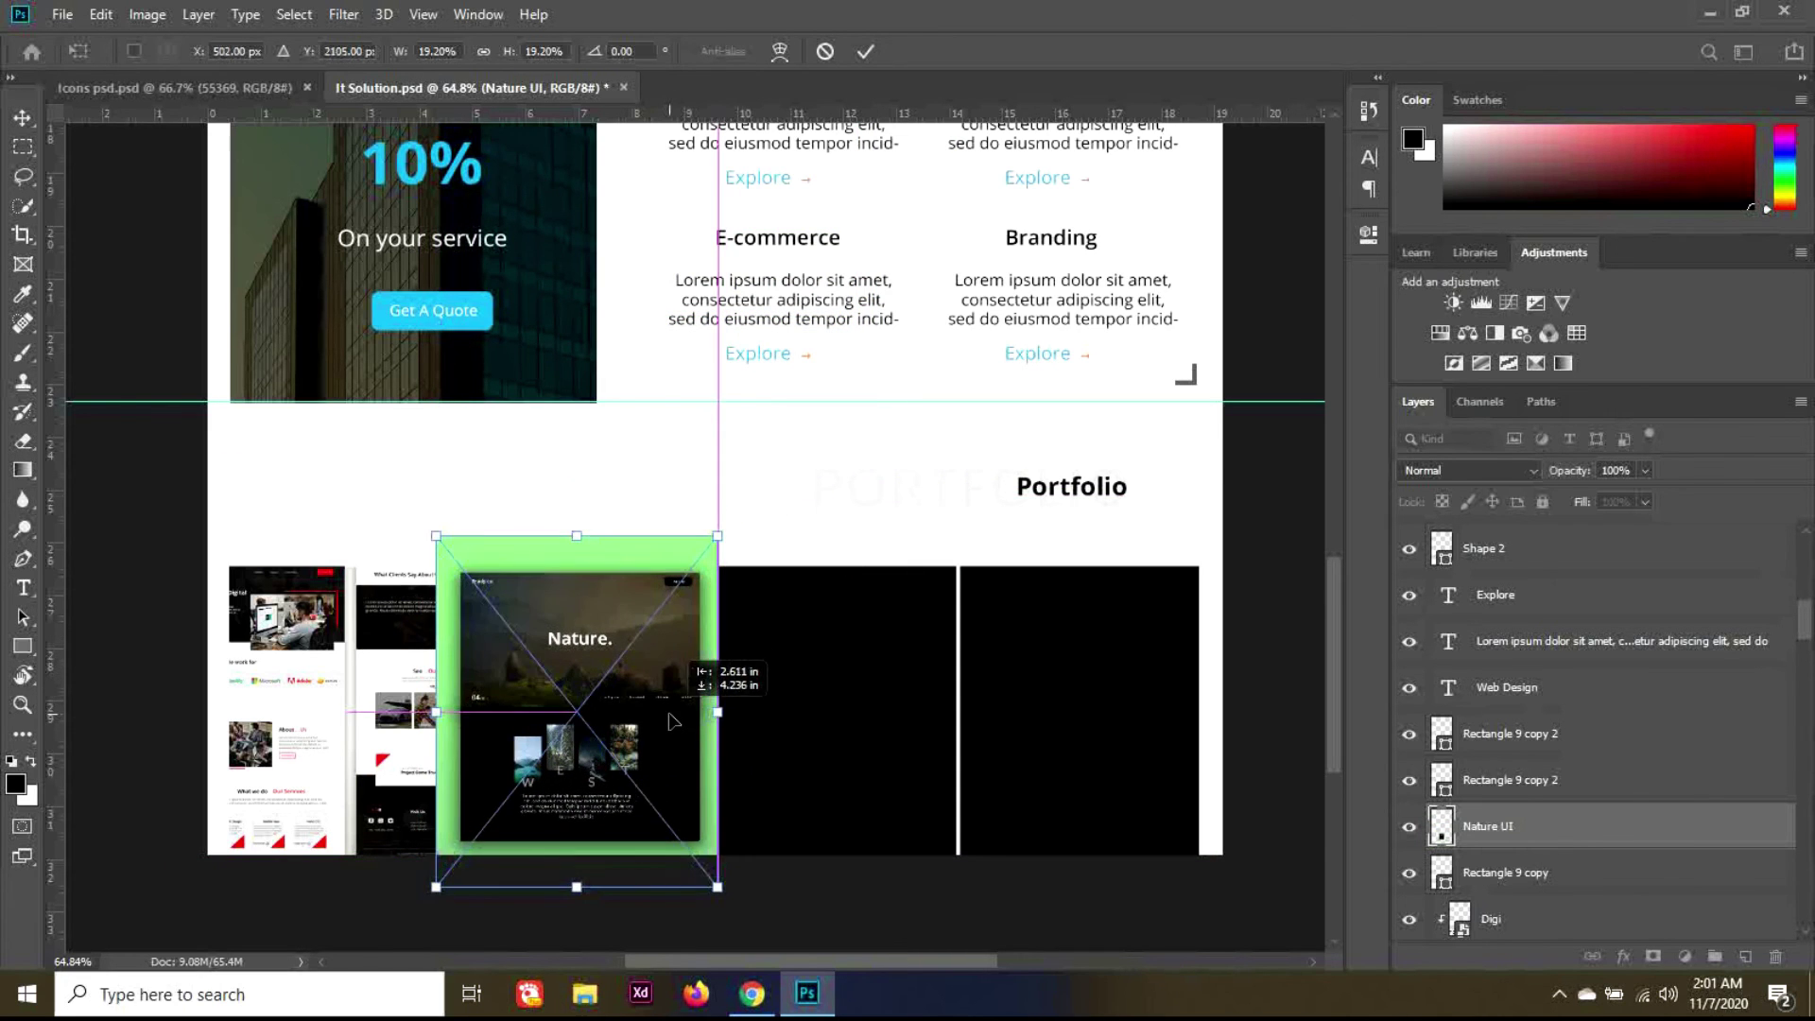
pyautogui.press('Return')
# Step: Clip the Nature UI image to the second rectangle and shift it 10 px right
pyautogui.rightClick(1531, 846)
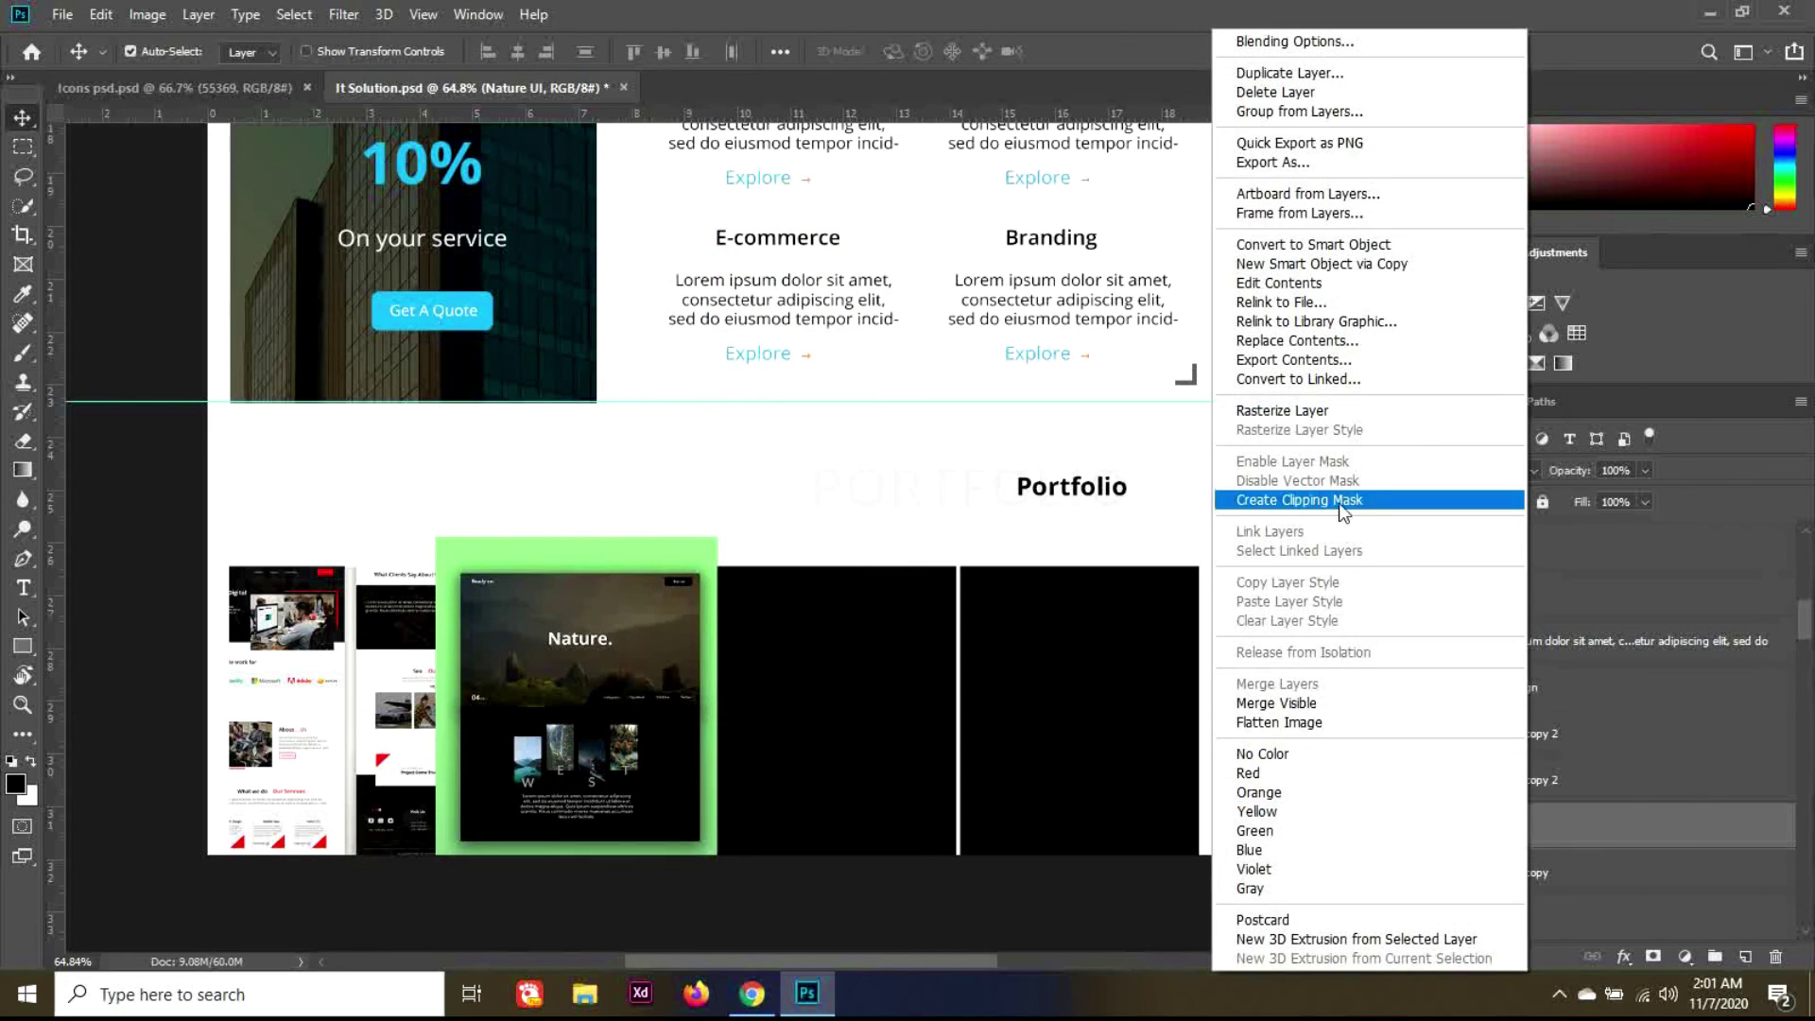
pyautogui.click(1309, 500)
pyautogui.hotkey('shift', 'Right')
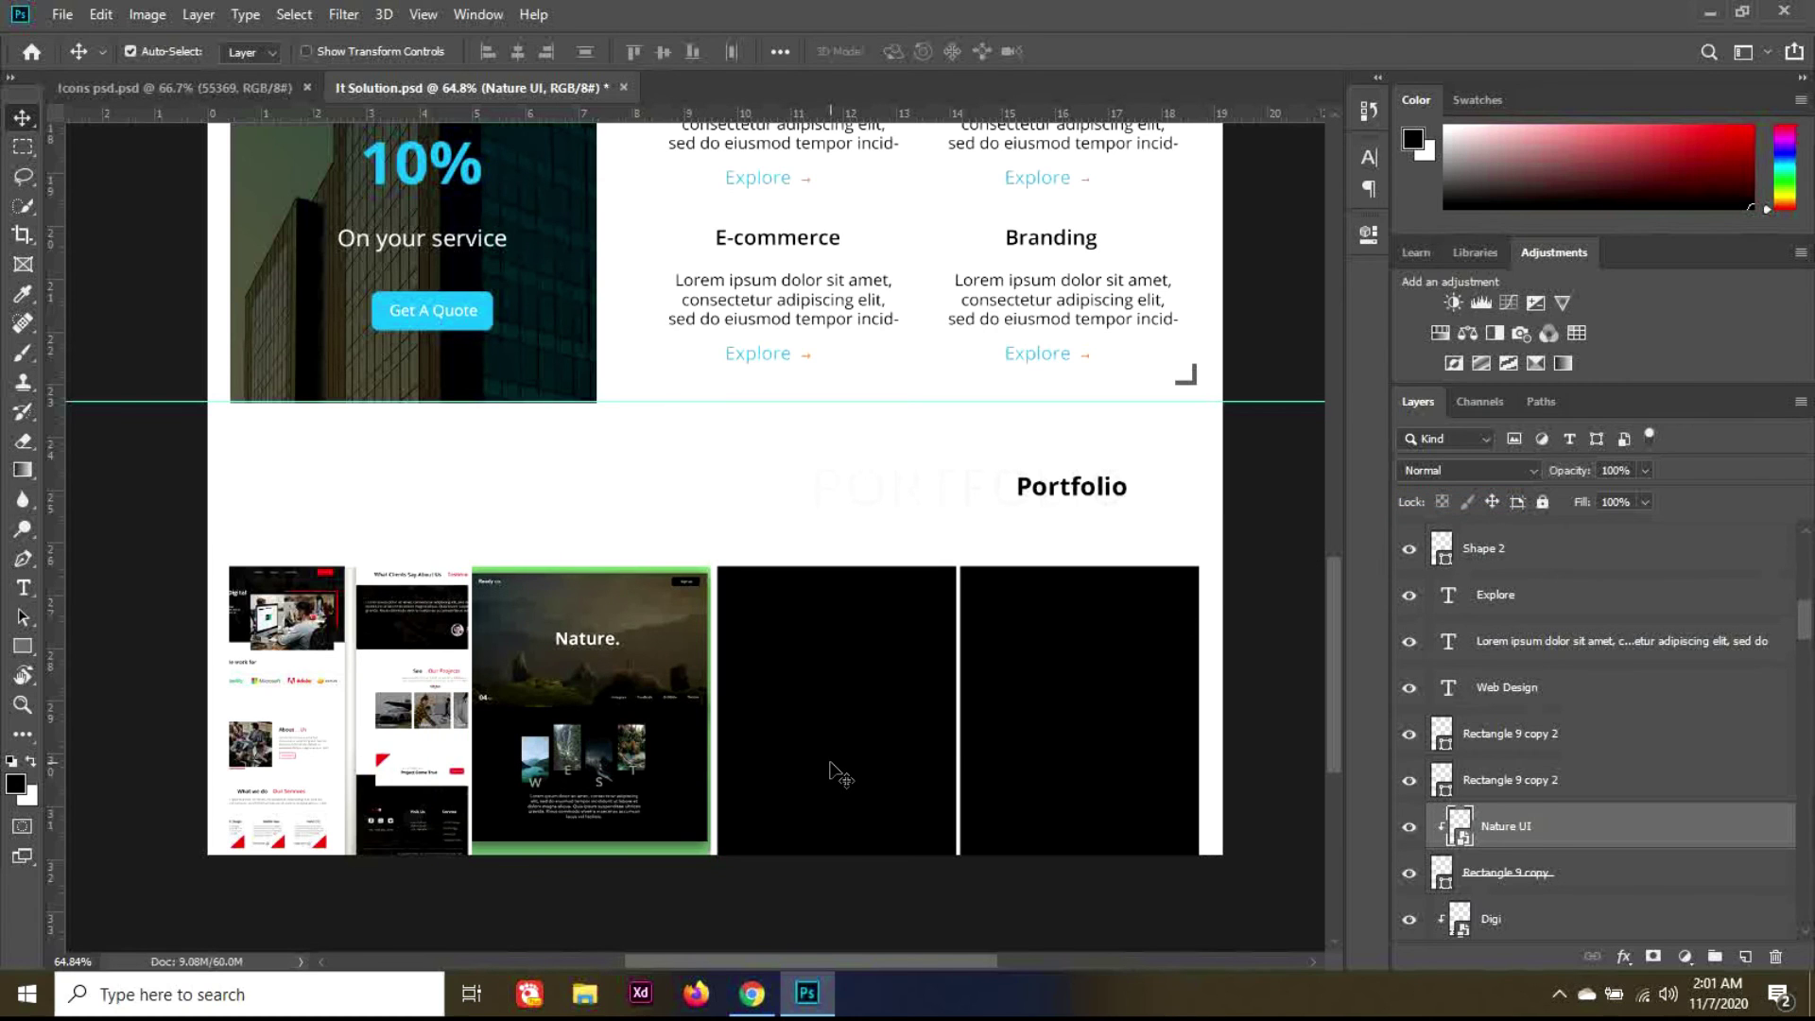
# Step: Scale the clipped Nature UI image to about 18.37% and nudge it until its page design sits centred in the second rectangle
pyautogui.hotkey('ctrl', 't')
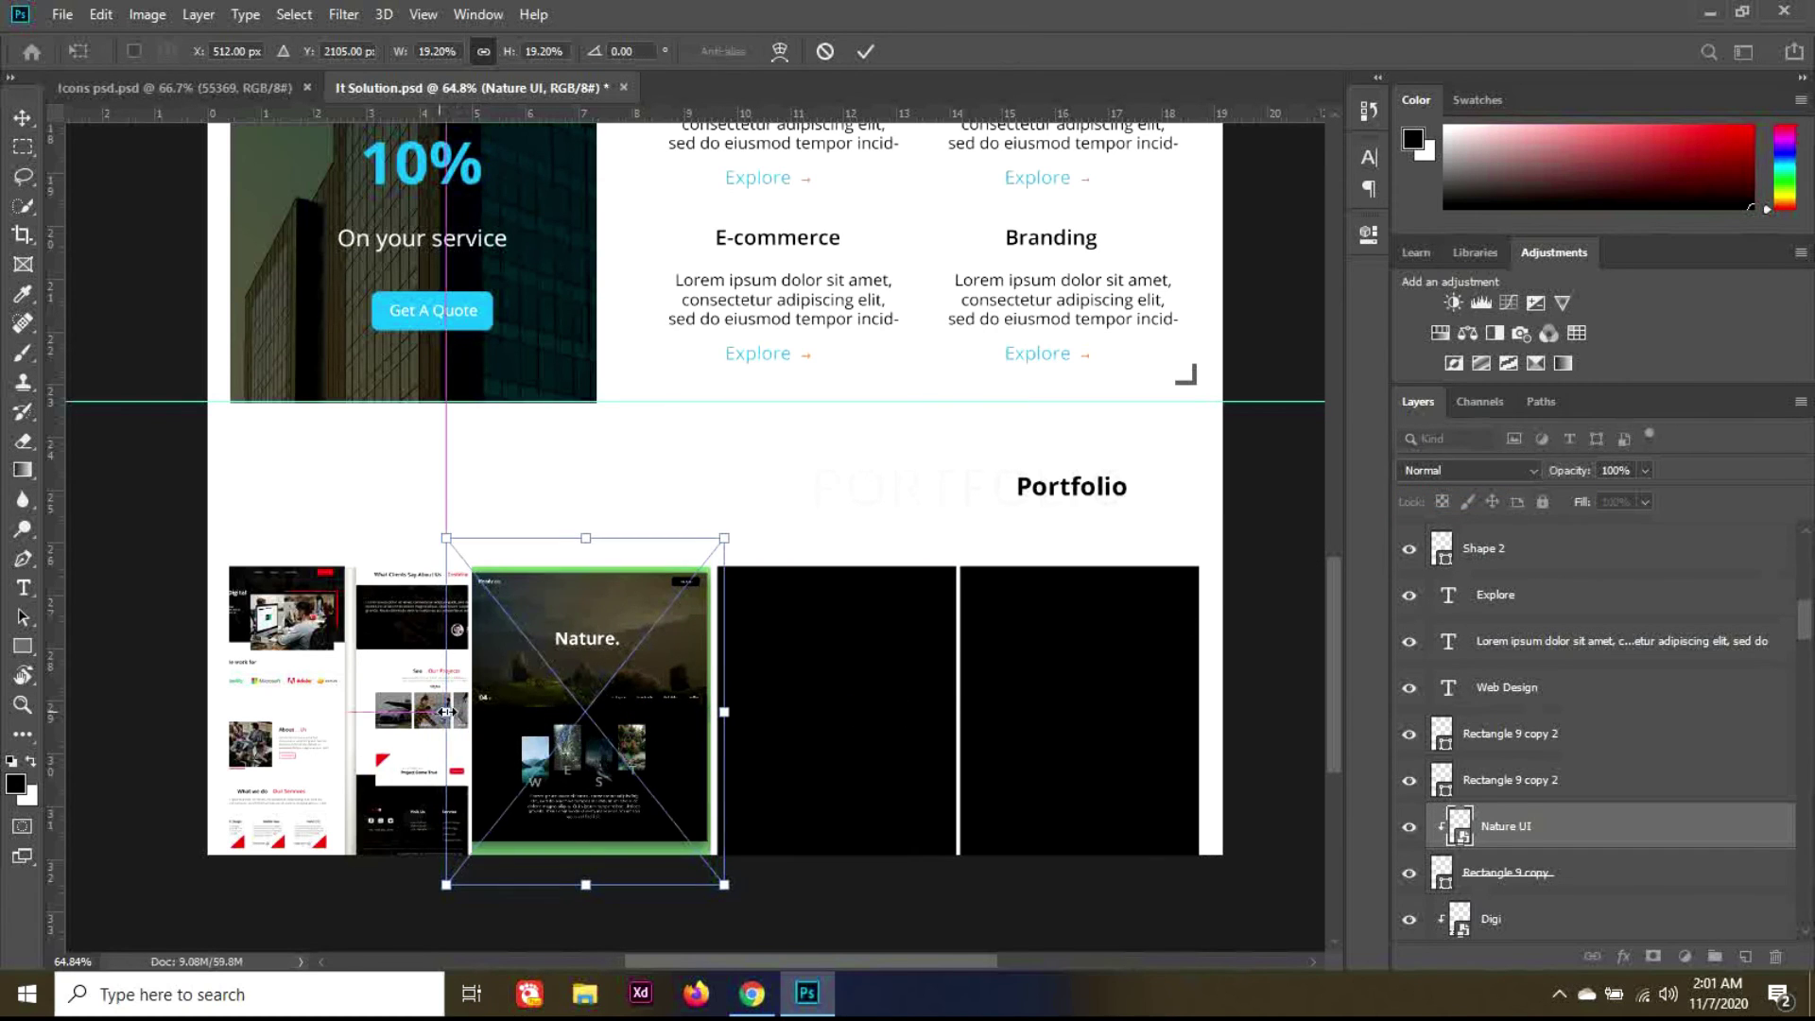
pyautogui.moveTo(446, 711); pyautogui.dragTo(452, 710)
pyautogui.press('Left')
pyautogui.press('Left')
pyautogui.press('Left')
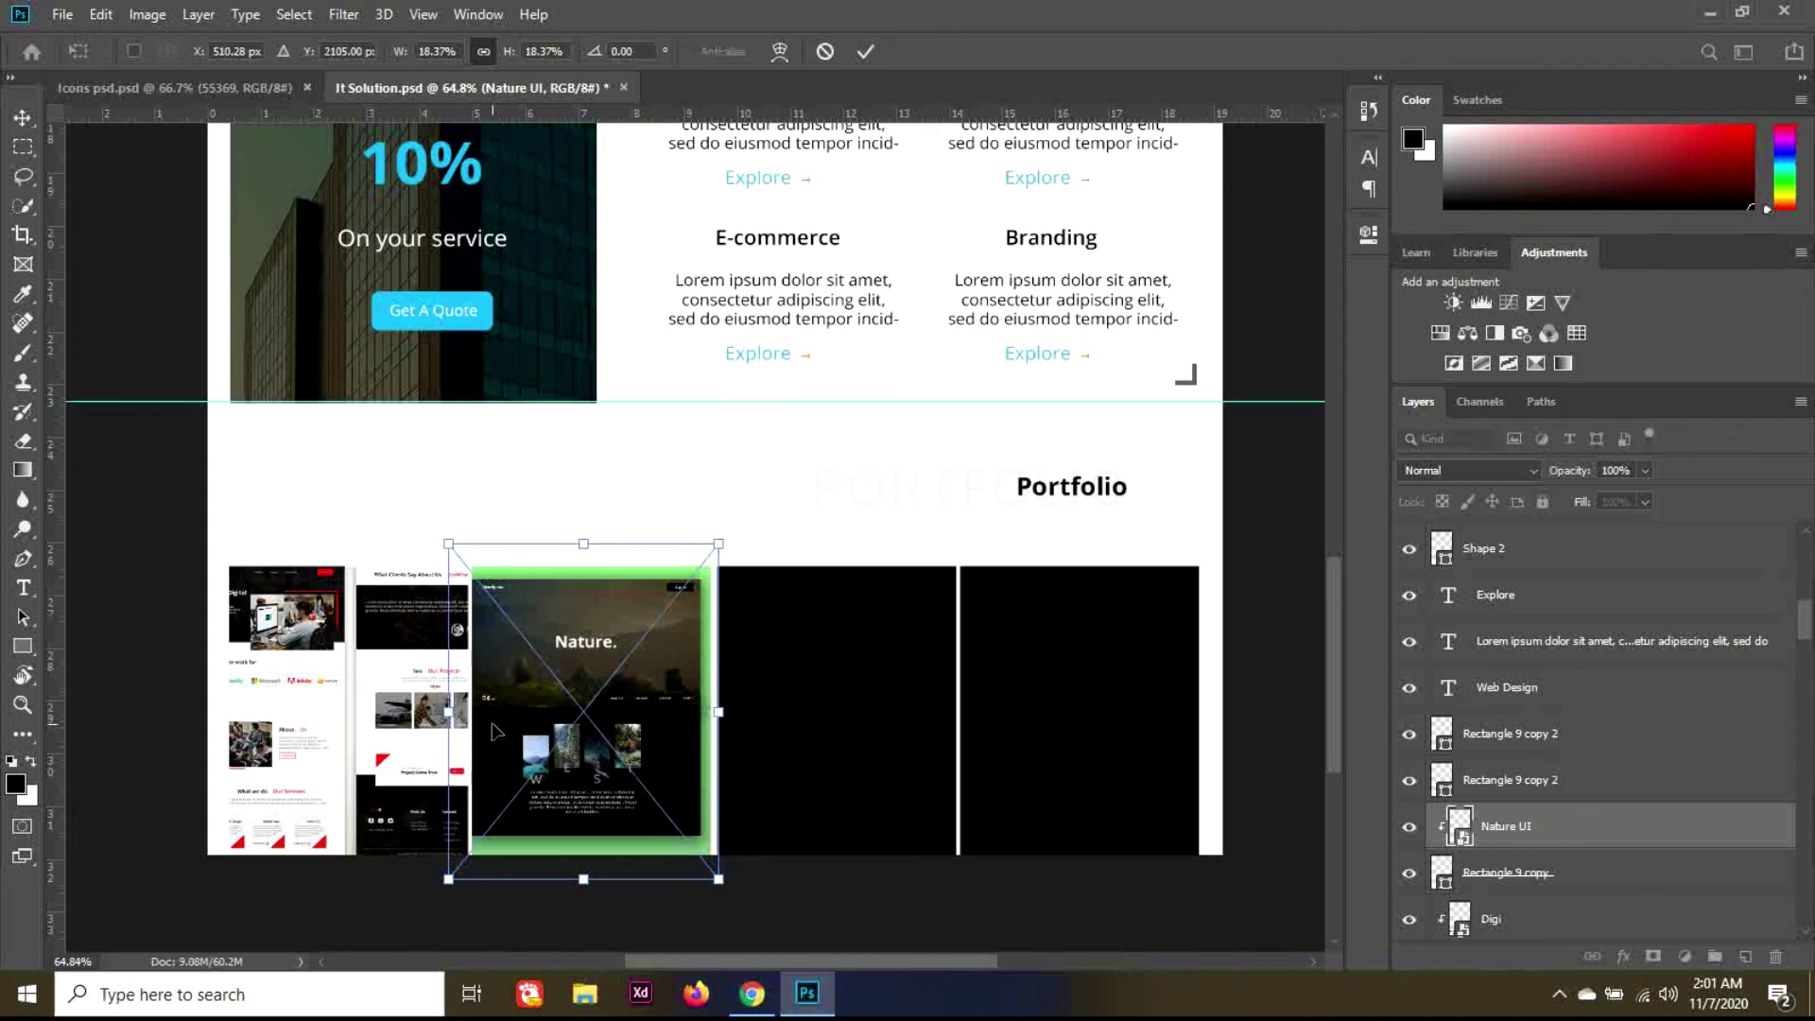
pyautogui.press('Down')
pyautogui.press('Down')
pyautogui.press('Down')
pyautogui.press('Down')
pyautogui.press('Down')
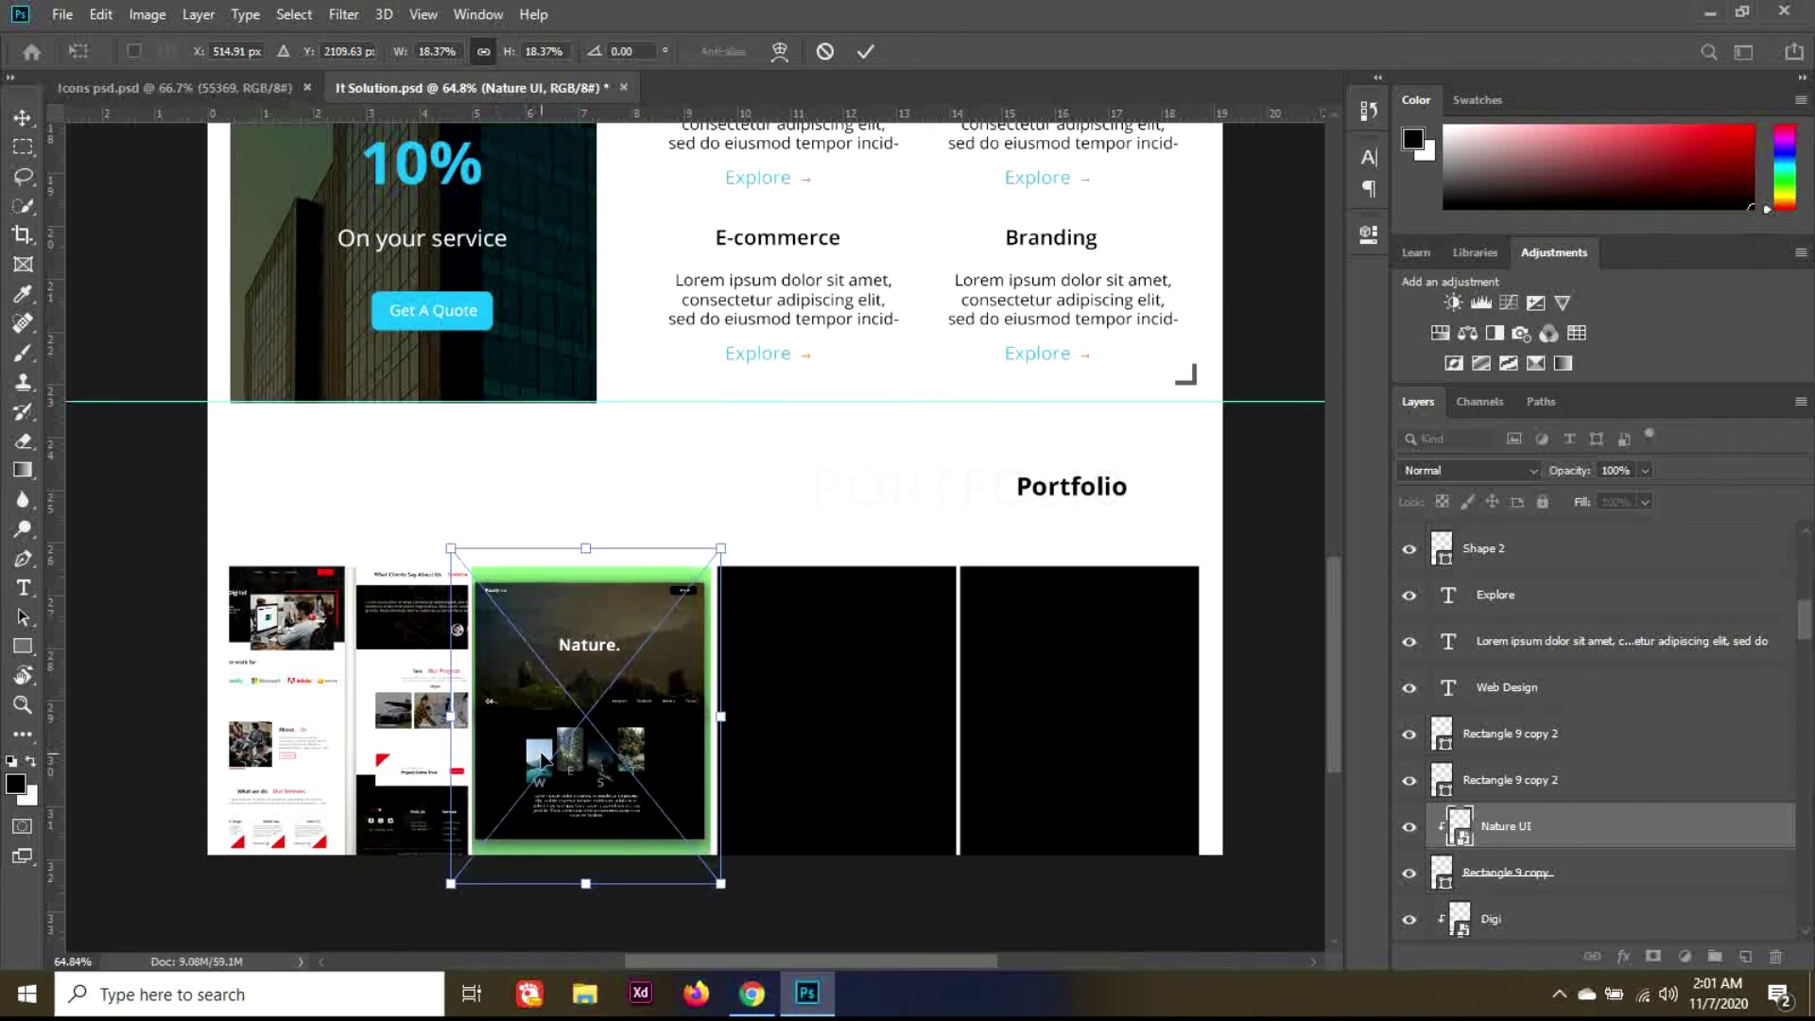
pyautogui.press('Return')
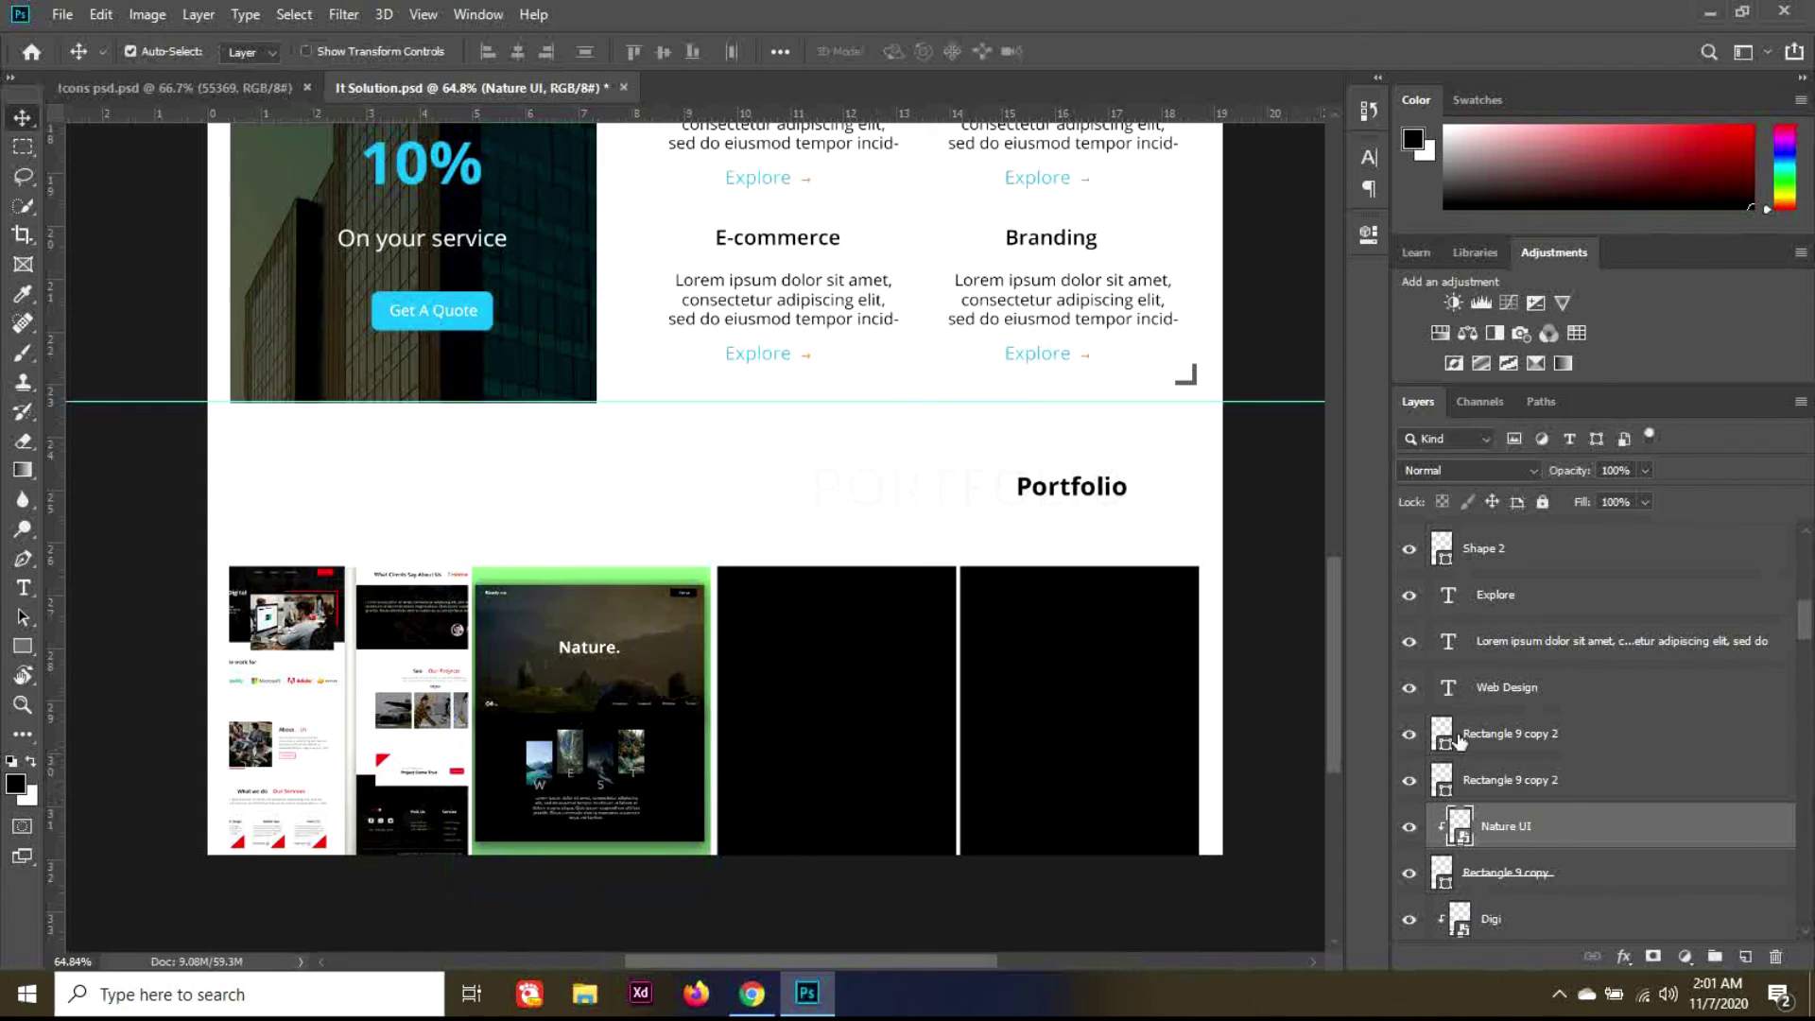
# Step: Place the For IG image from the desktop above the third rectangle's layer, scaled to about 65.83% and positioned to cover that rectangle
pyautogui.click(1517, 785)
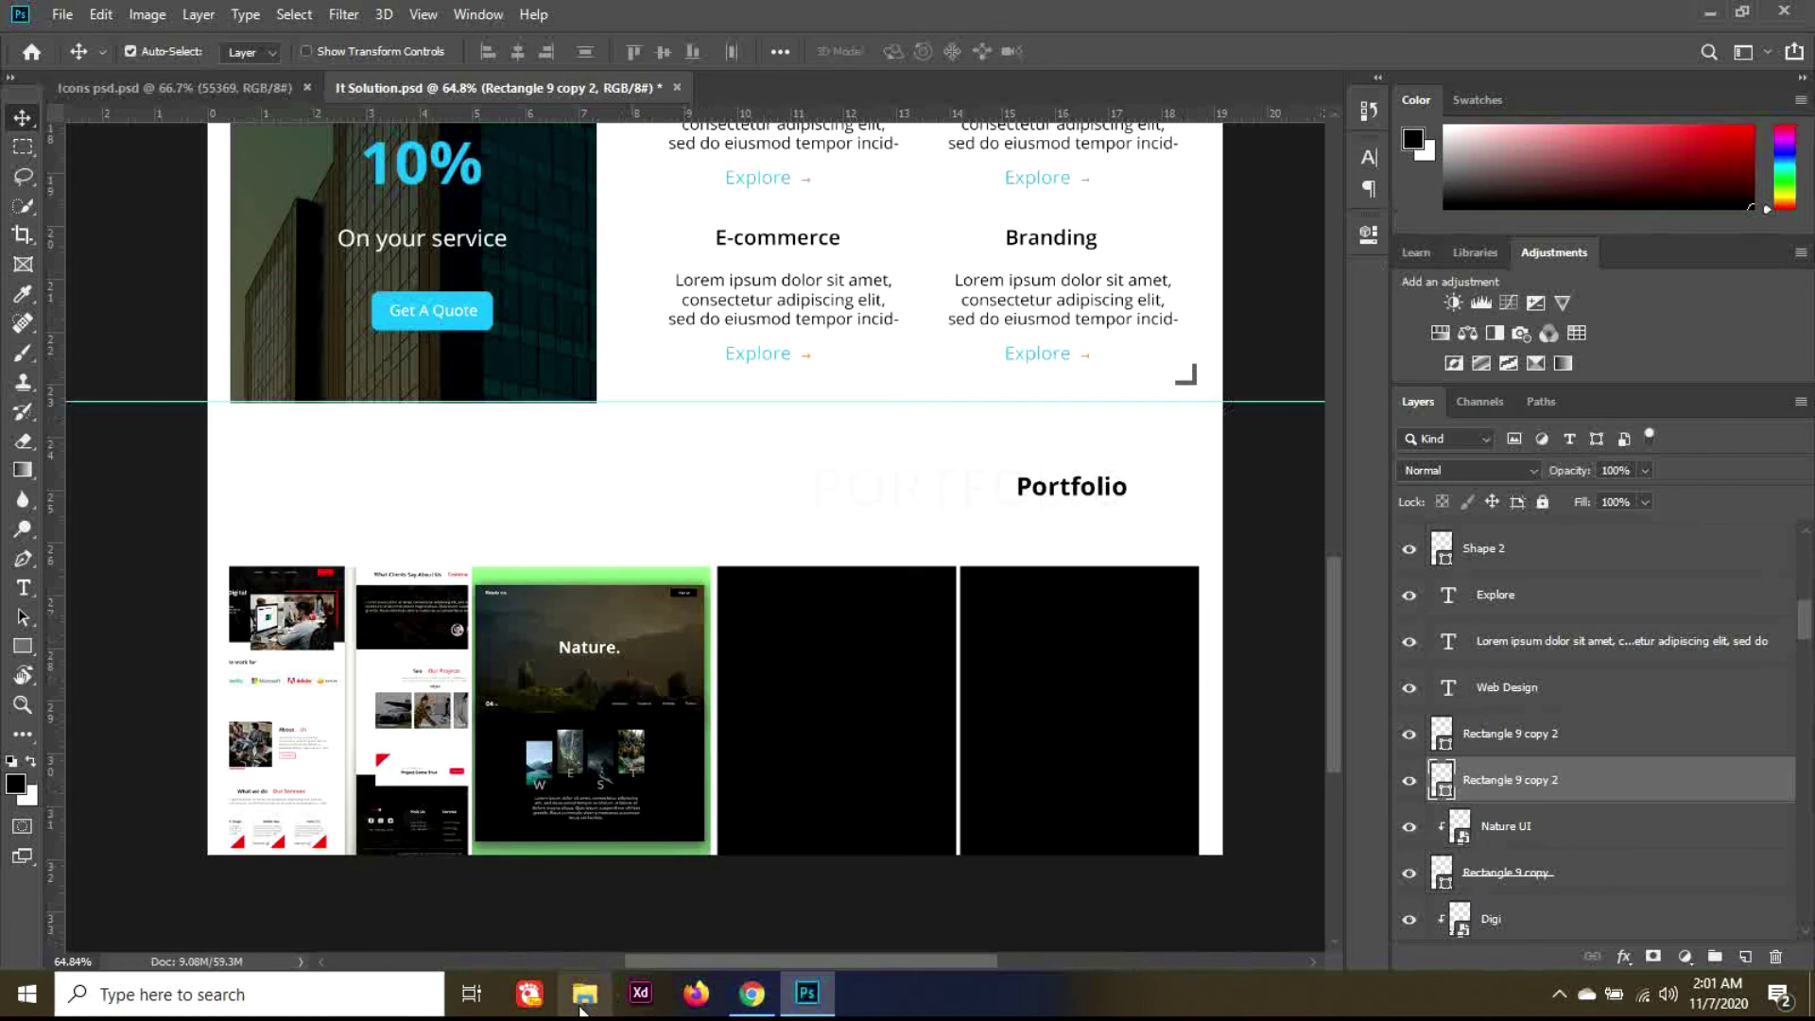
pyautogui.click(1710, 11)
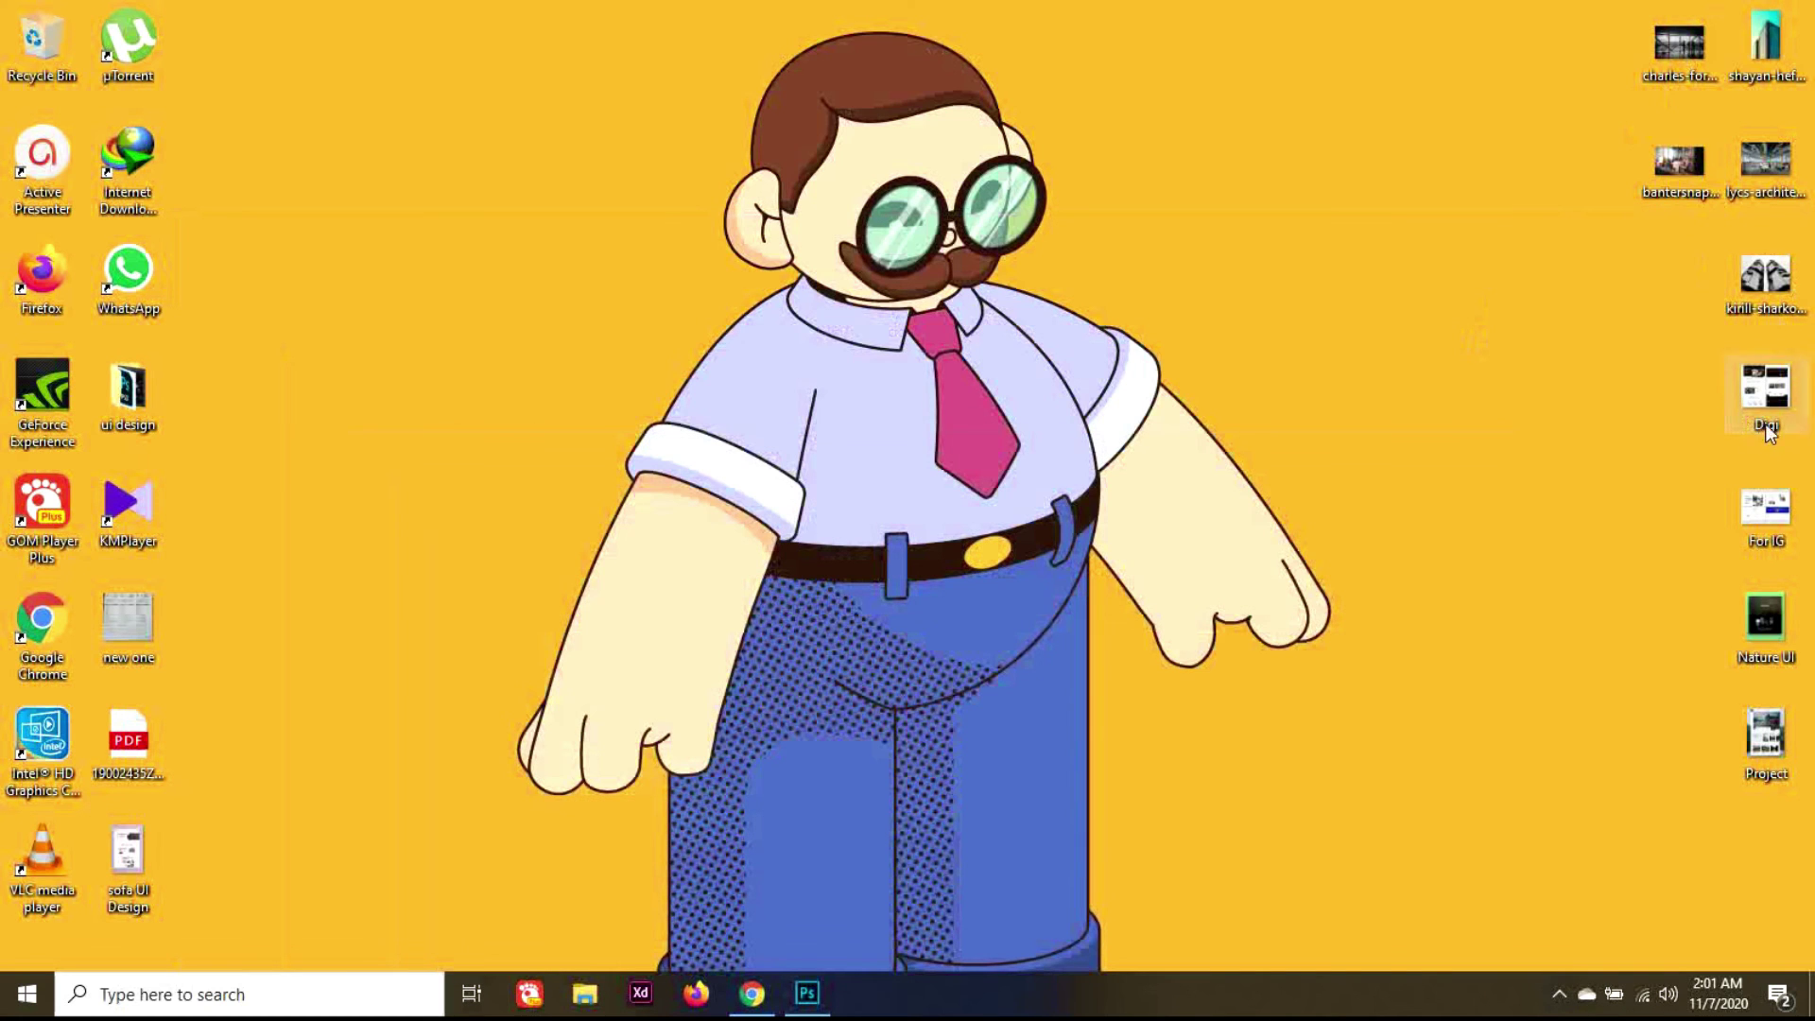
pyautogui.moveTo(876, 920); pyautogui.dragTo(838, 804)
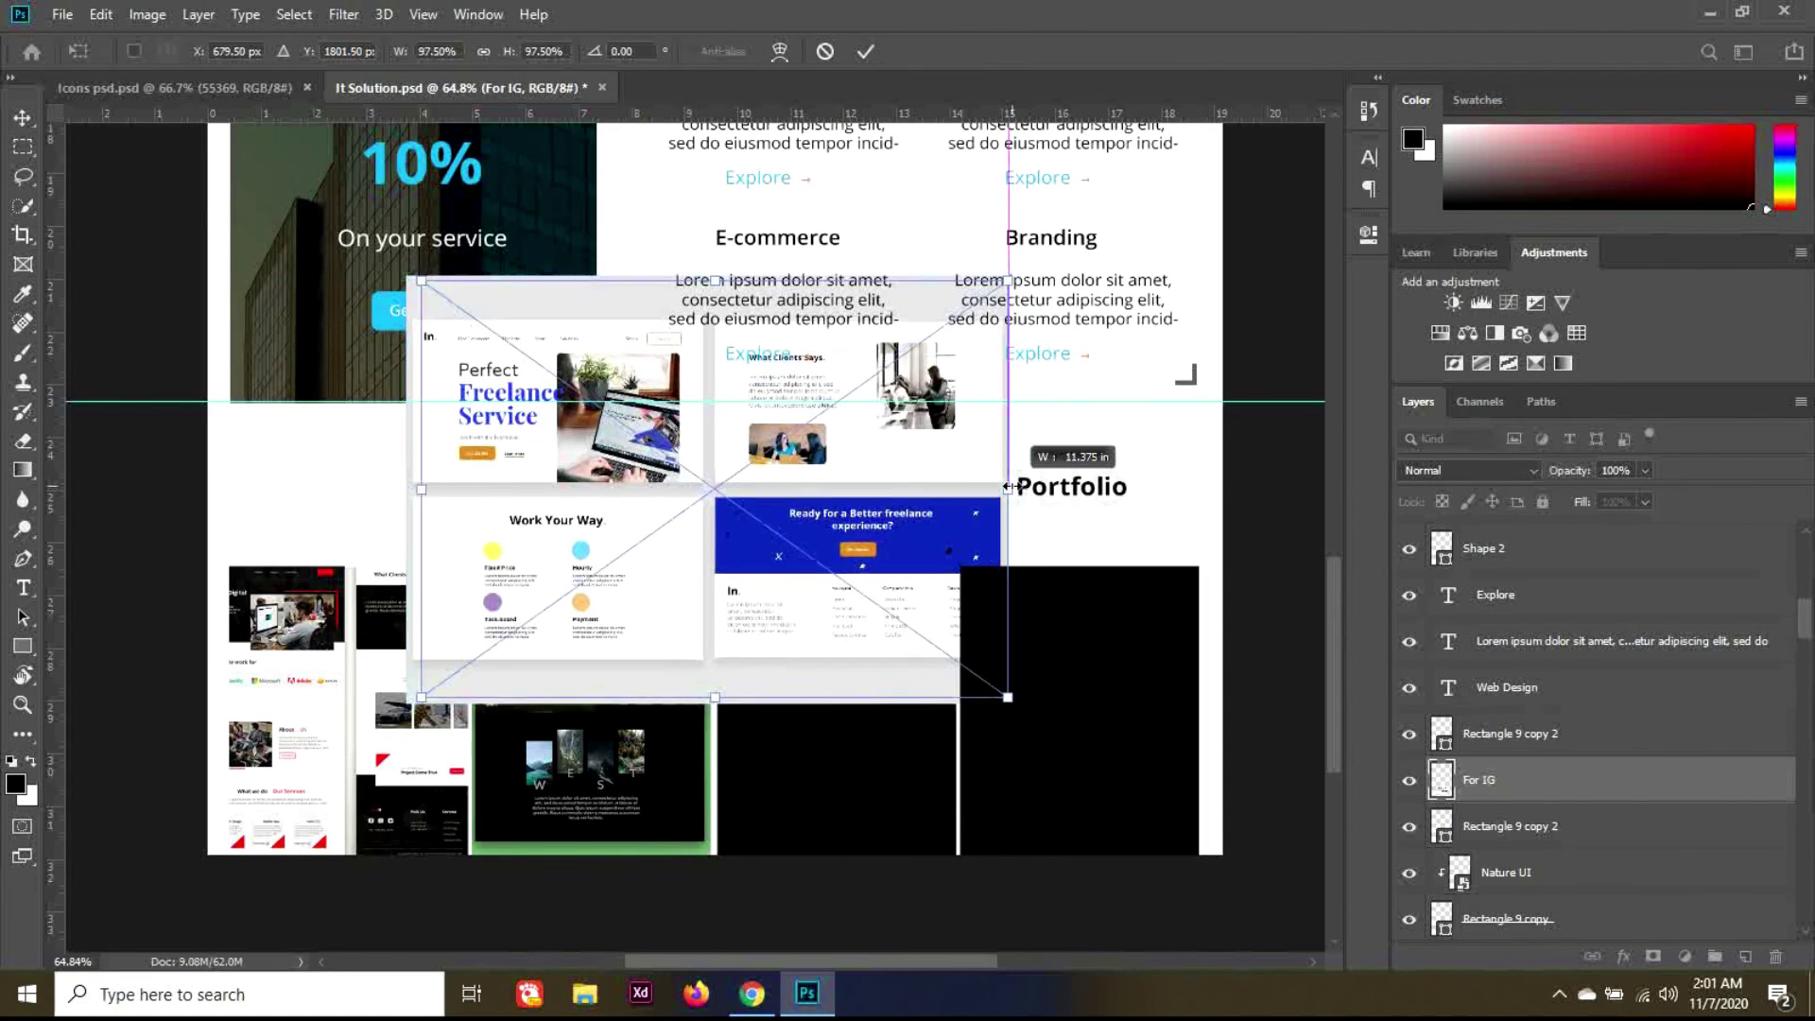
pyautogui.moveTo(1023, 488); pyautogui.dragTo(914, 479)
pyautogui.moveTo(748, 478); pyautogui.dragTo(860, 706)
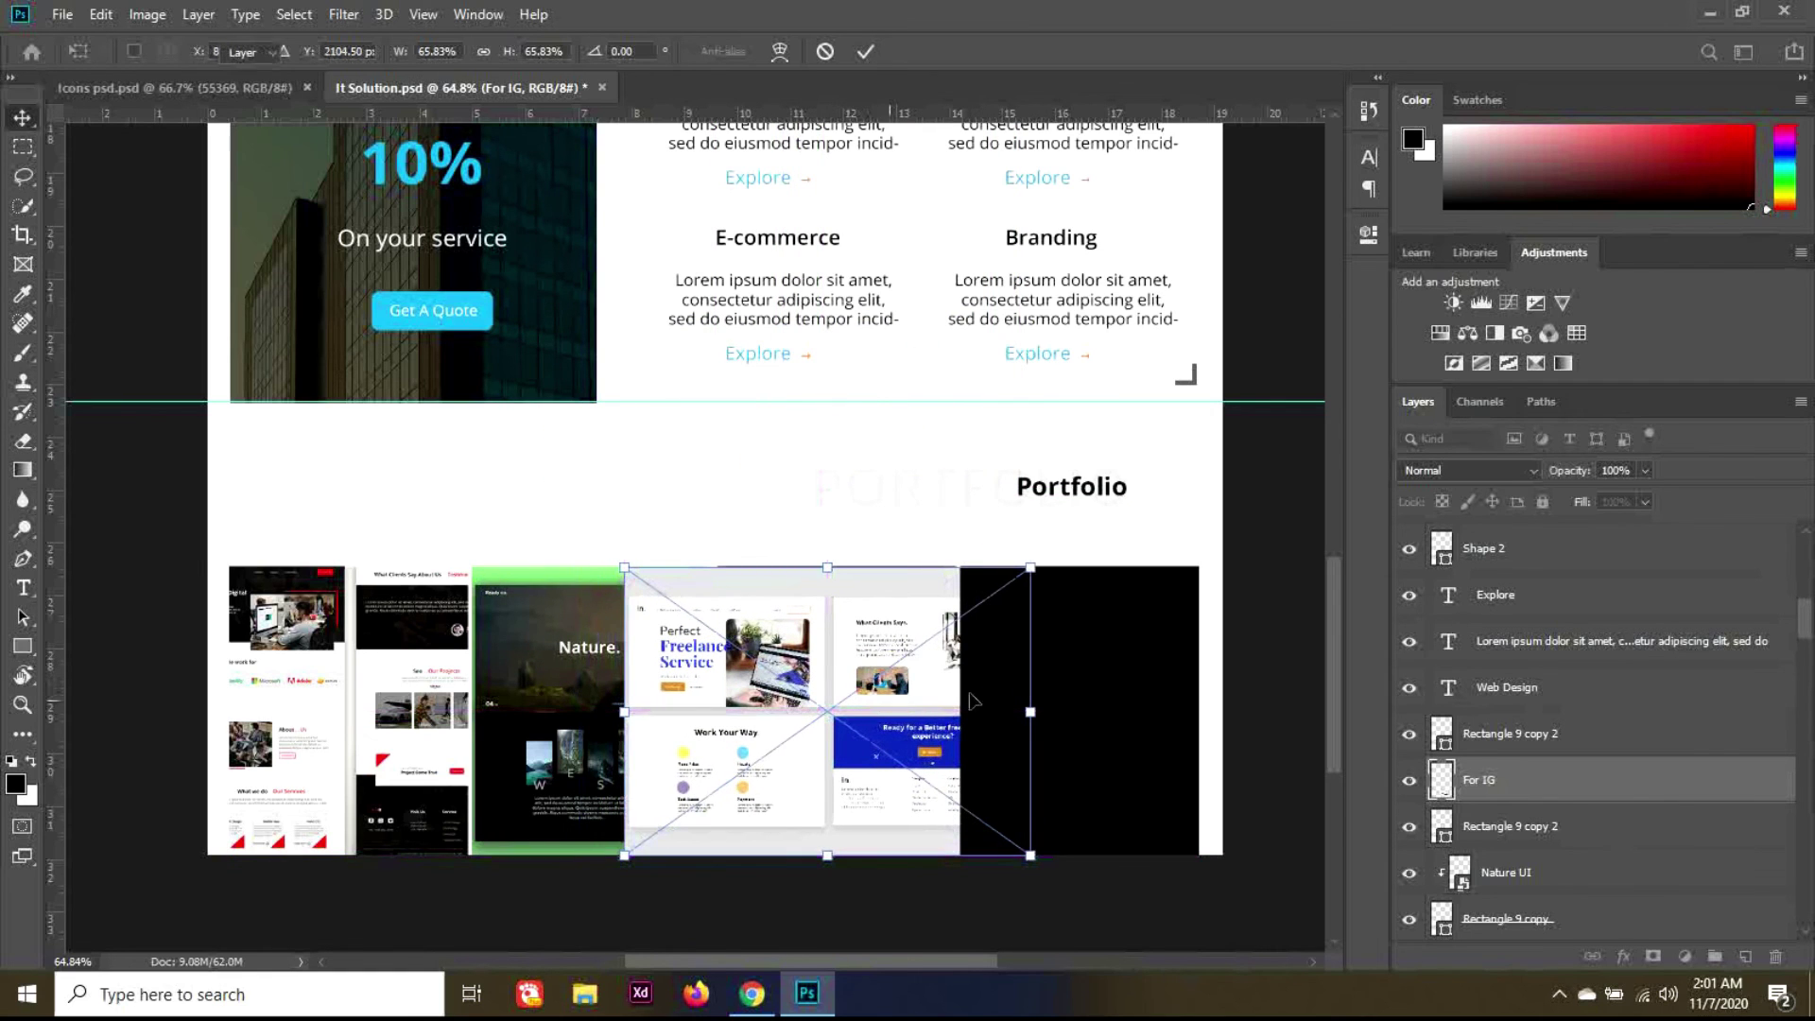
pyautogui.press('Return')
# Step: Clip the For IG image to the third rectangle and enlarge it to about 67.97%
pyautogui.rightClick(1556, 796)
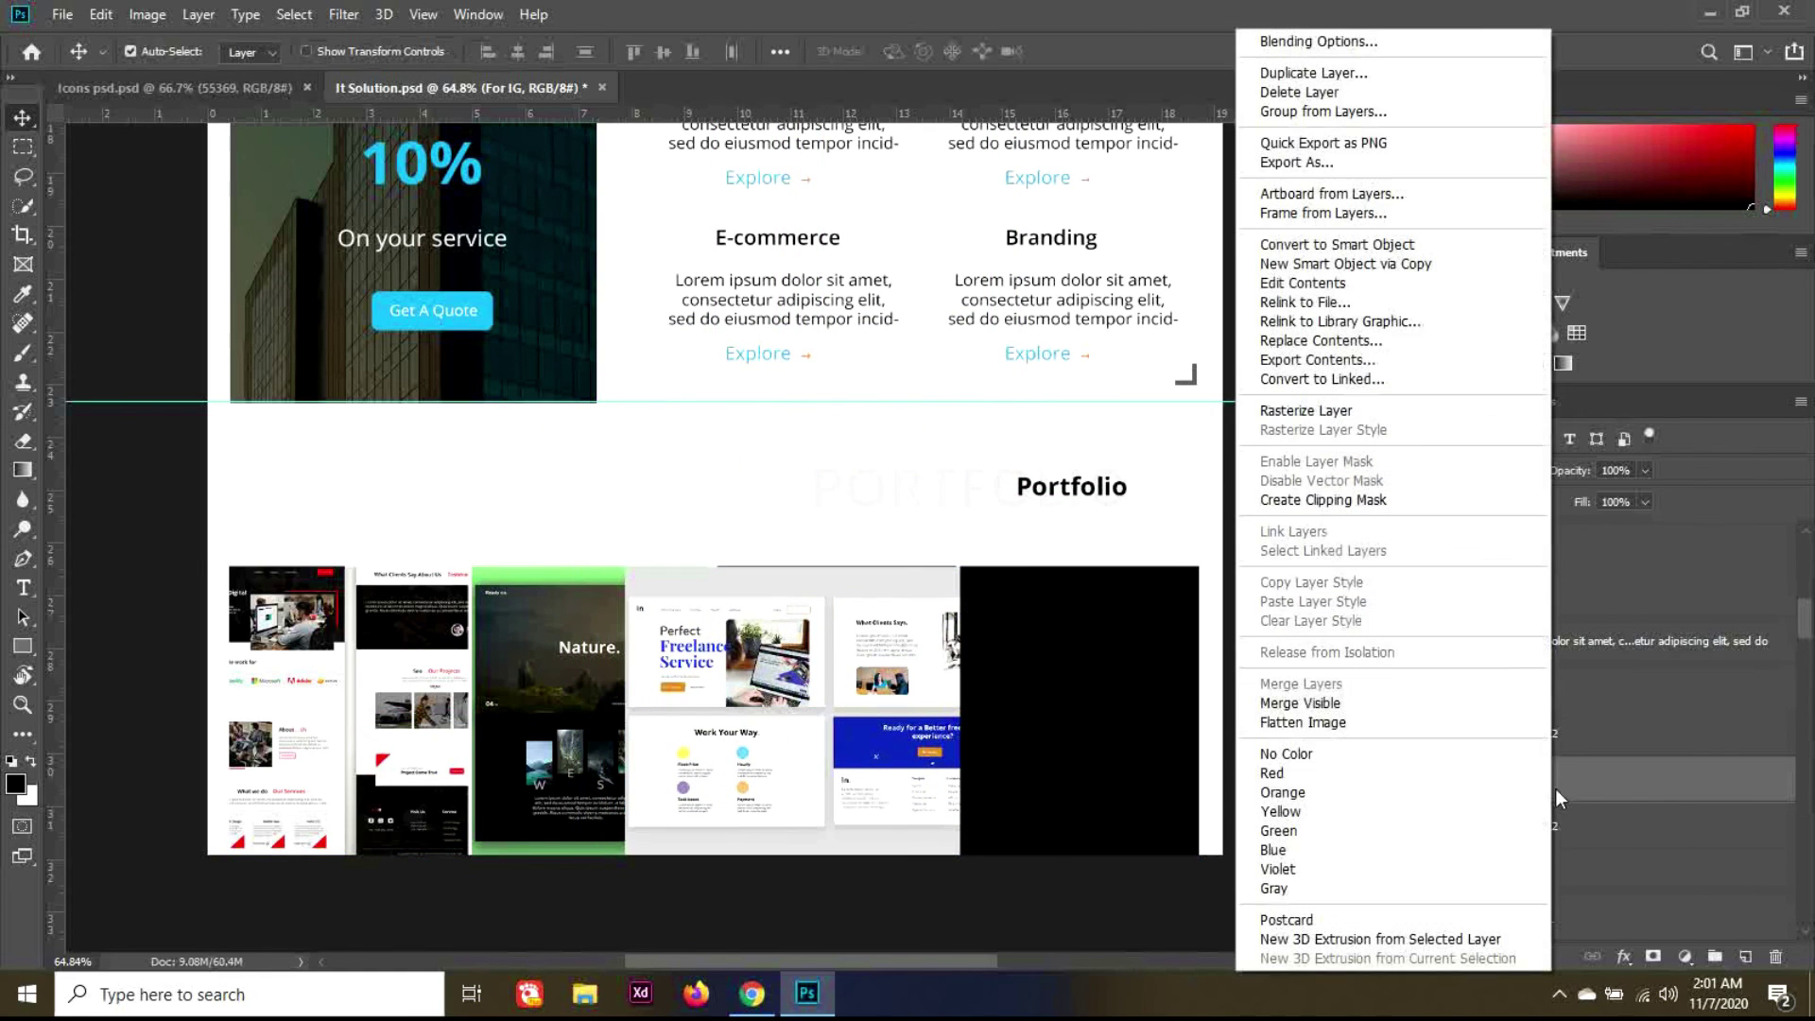
pyautogui.click(1375, 500)
pyautogui.hotkey('ctrl', 't')
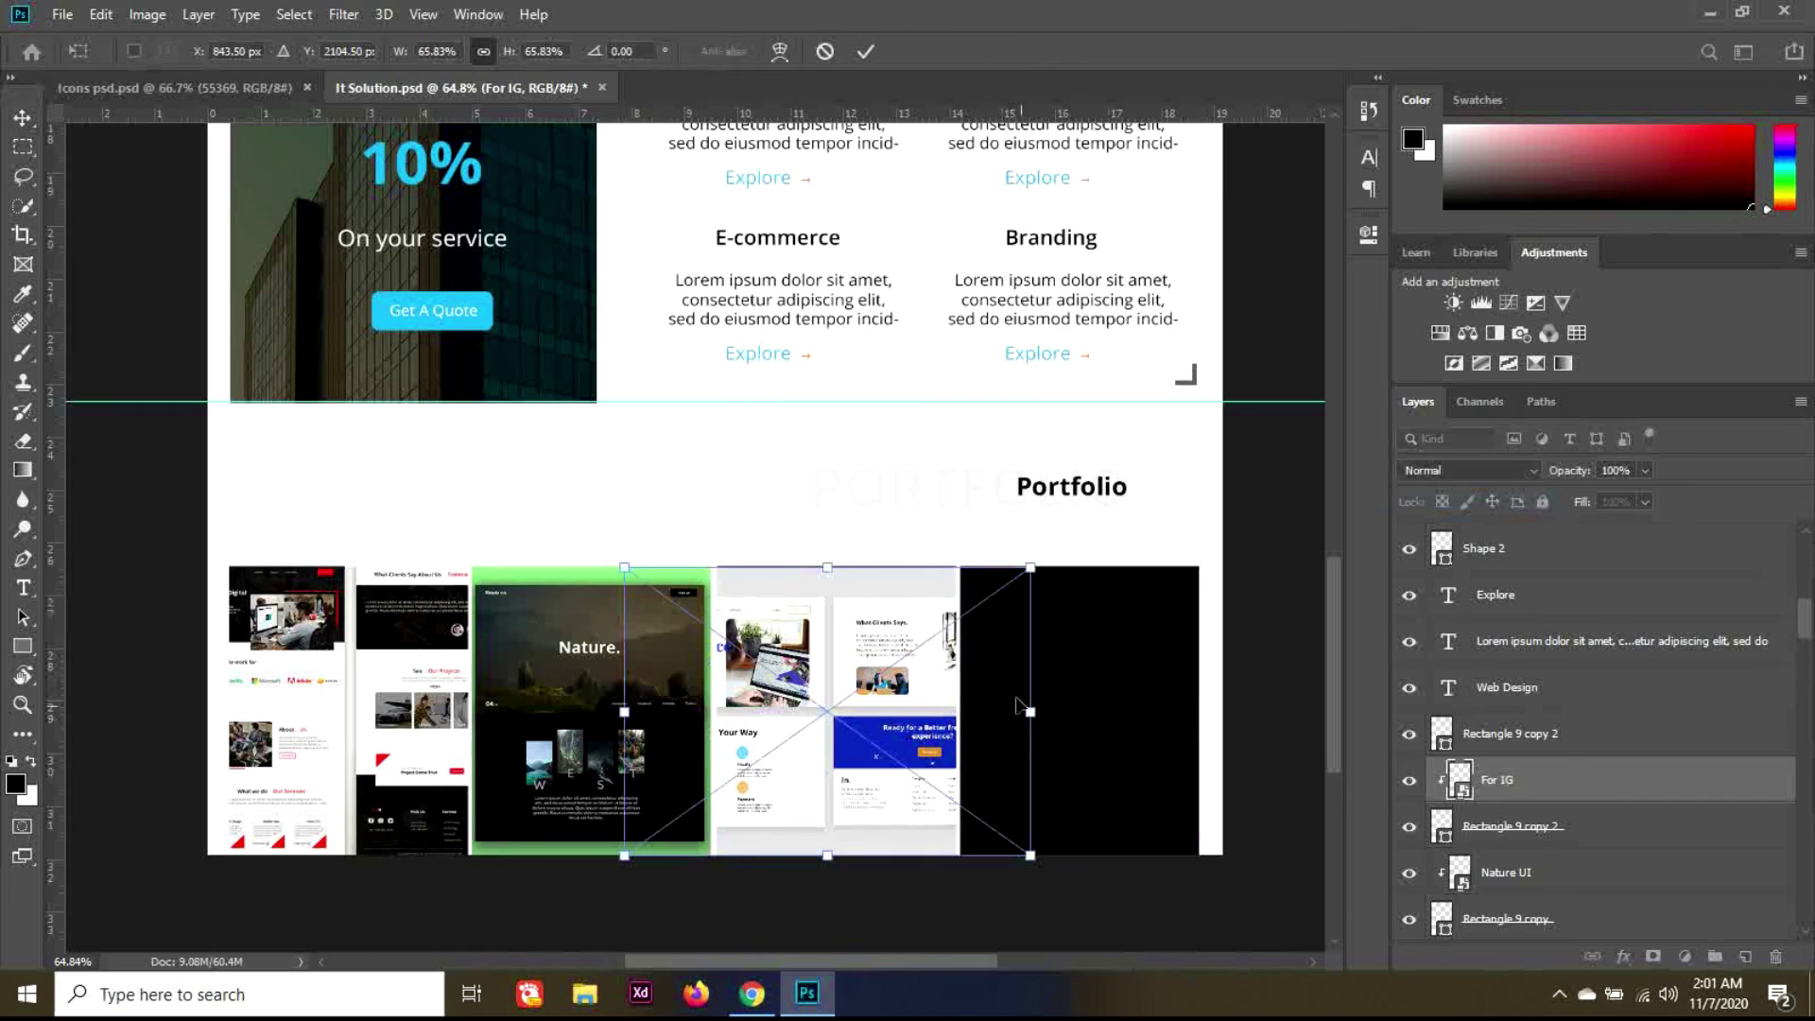
pyautogui.moveTo(1031, 715); pyautogui.dragTo(1038, 709)
pyautogui.press('Return')
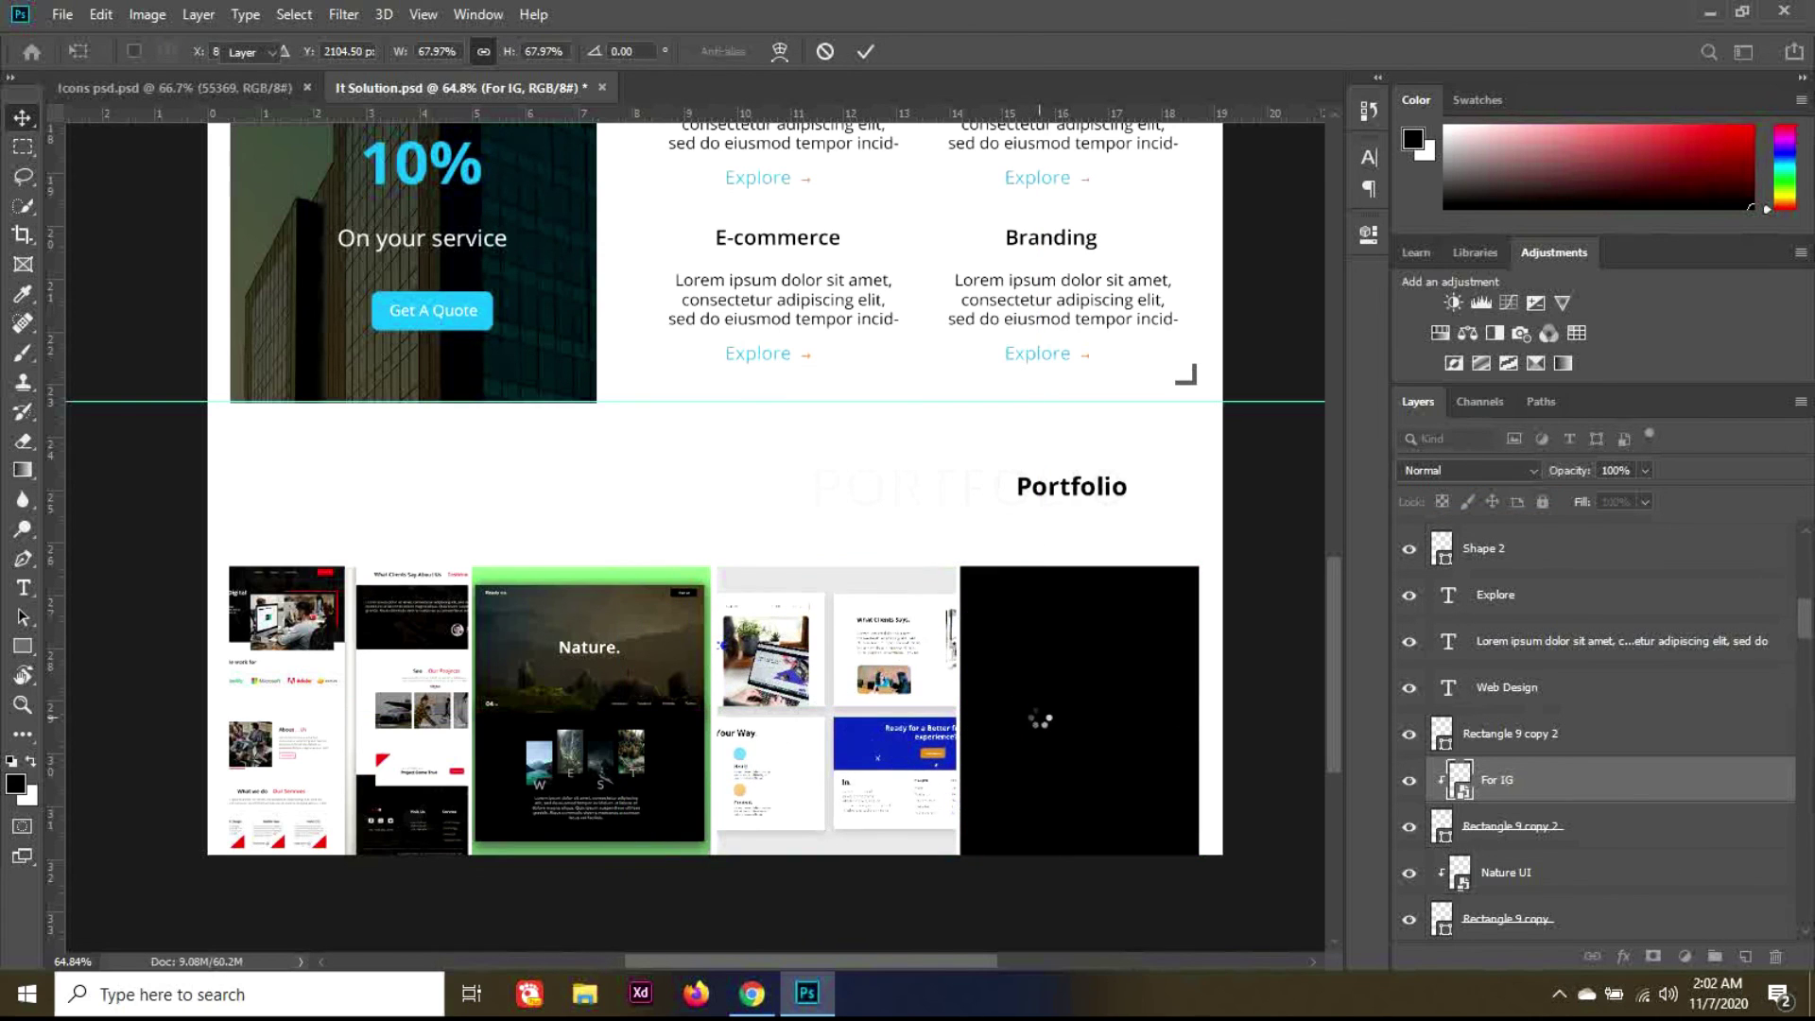
# Step: Place the Project image from the desktop above the fourth rectangle's layer and position it to cover that rectangle
pyautogui.click(1511, 735)
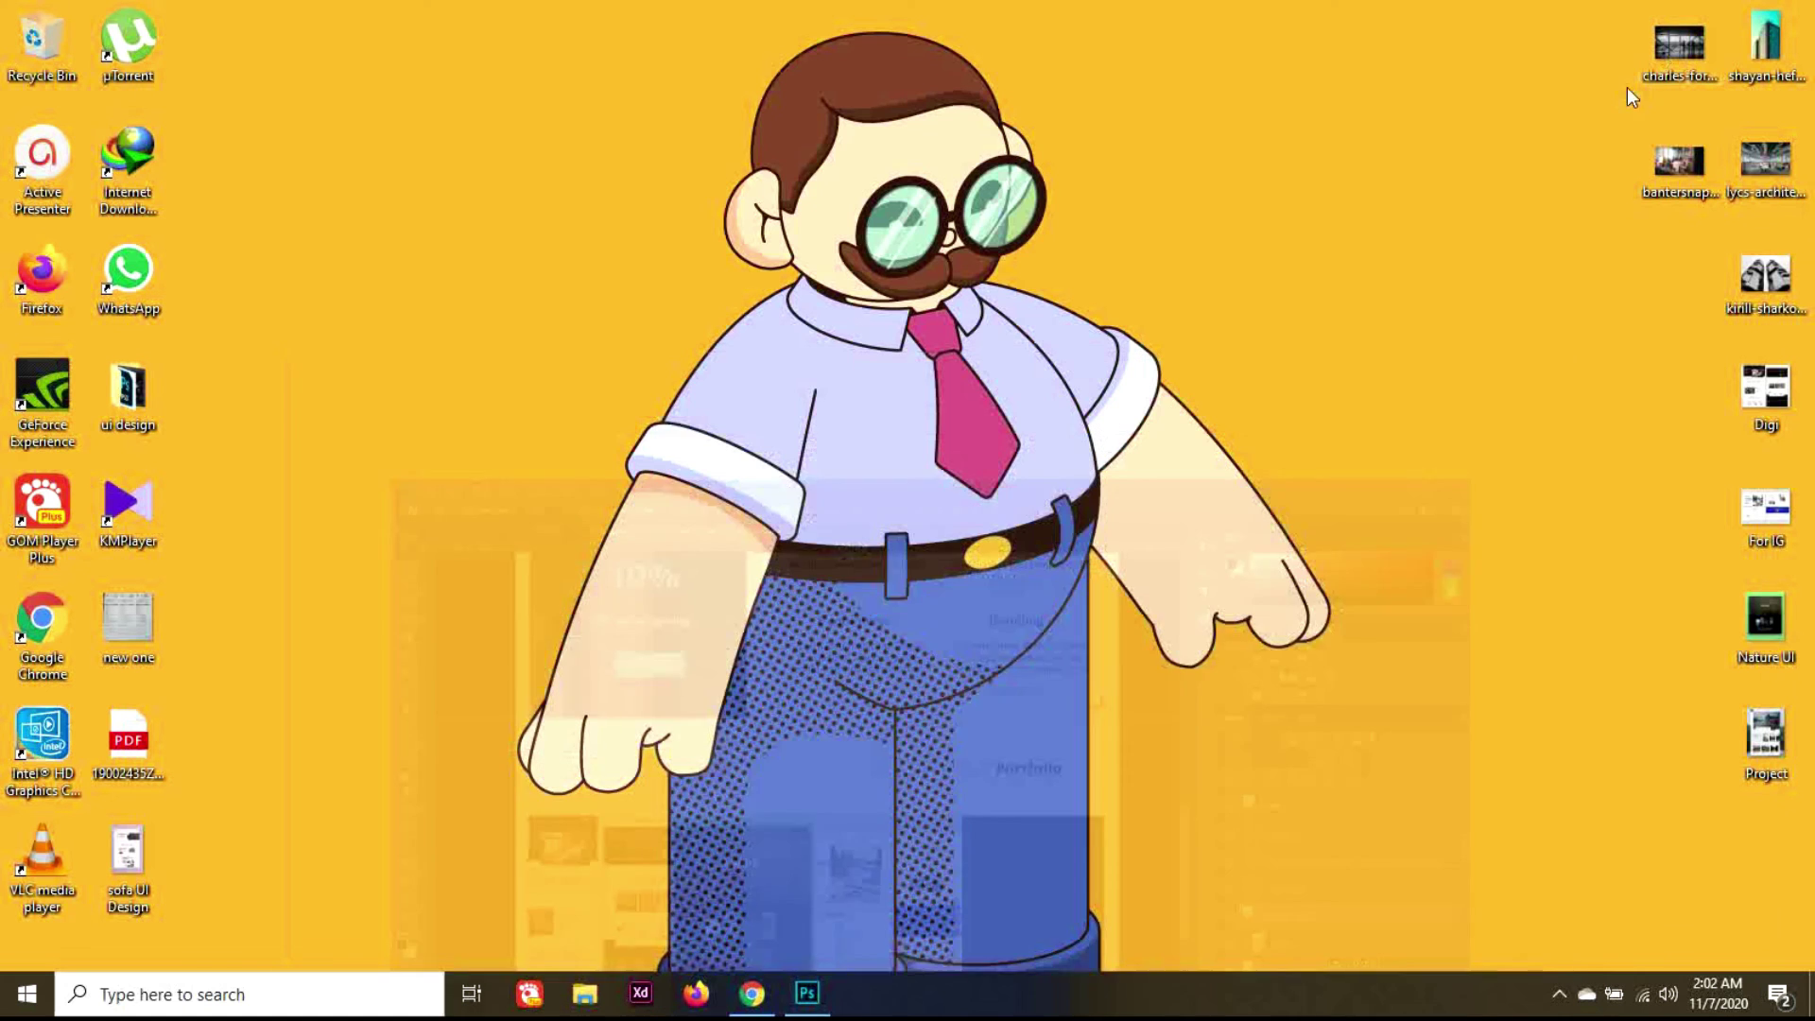
pyautogui.click(1709, 13)
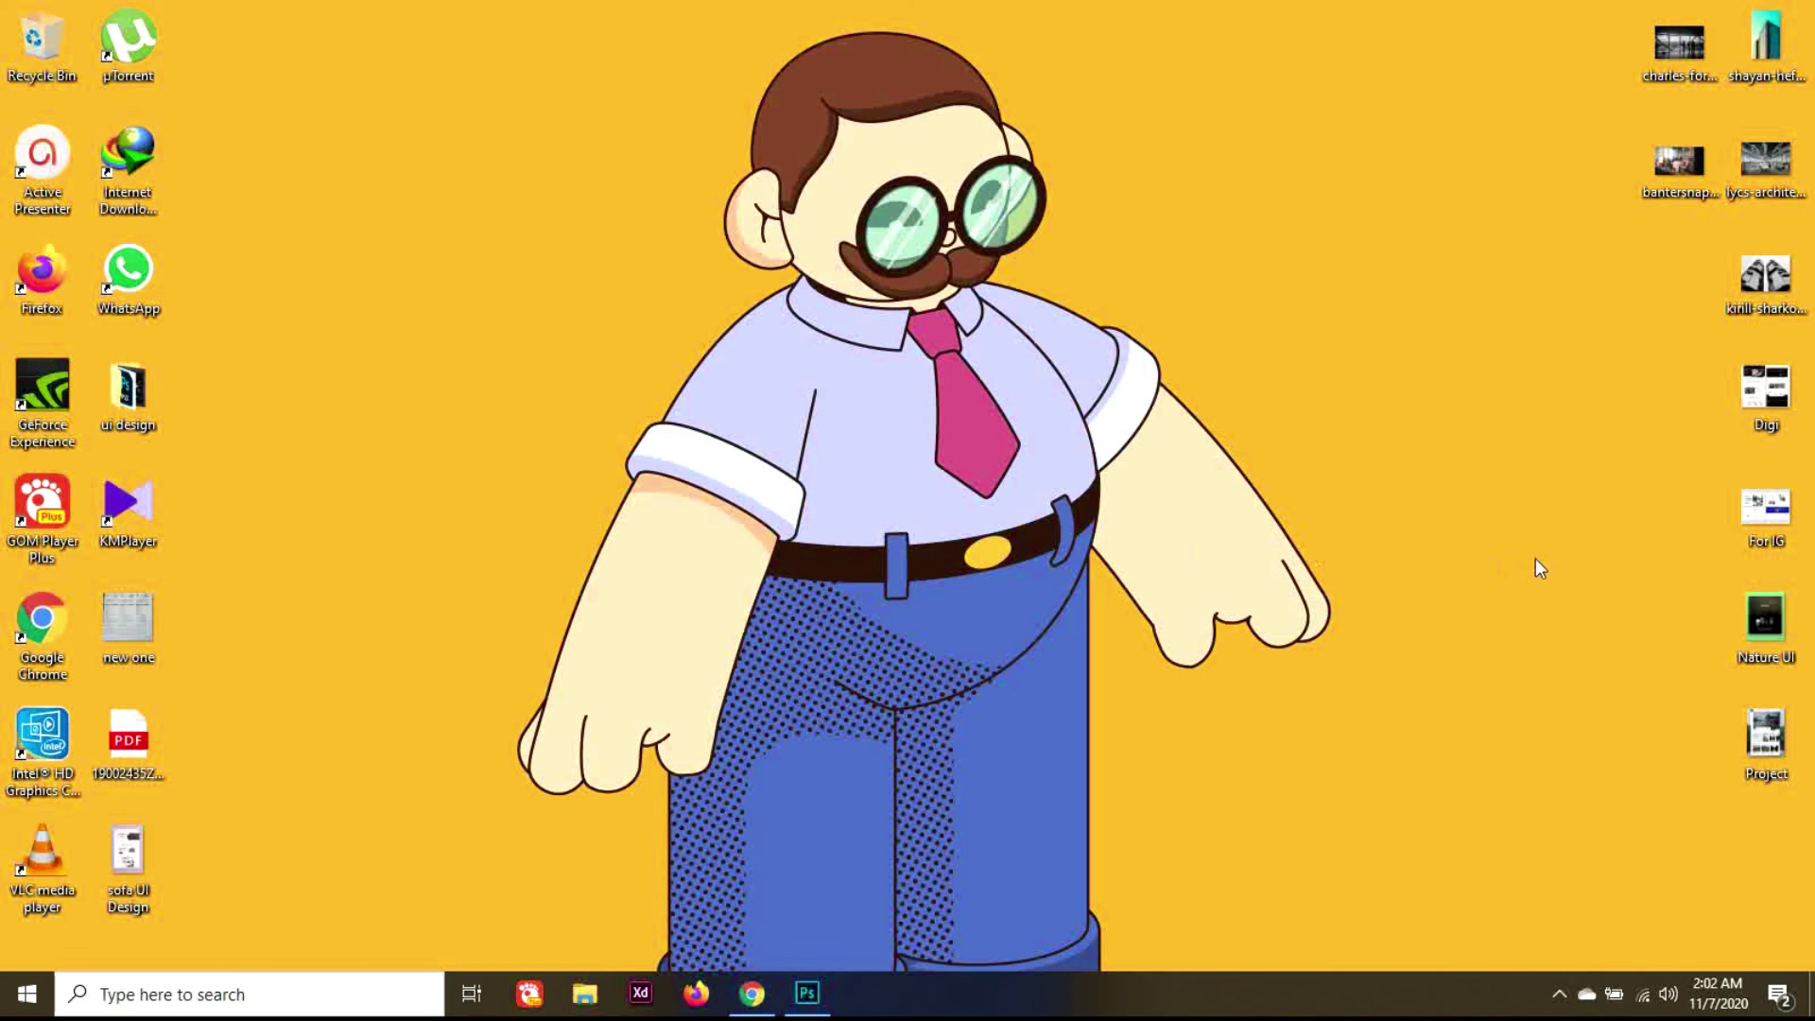
pyautogui.moveTo(1768, 736); pyautogui.dragTo(946, 501)
pyautogui.moveTo(813, 478); pyautogui.dragTo(1110, 700)
pyautogui.press('Return')
# Step: Clip the Project image to the fourth rectangle and shift it right within the rectangle
pyautogui.rightClick(1540, 728)
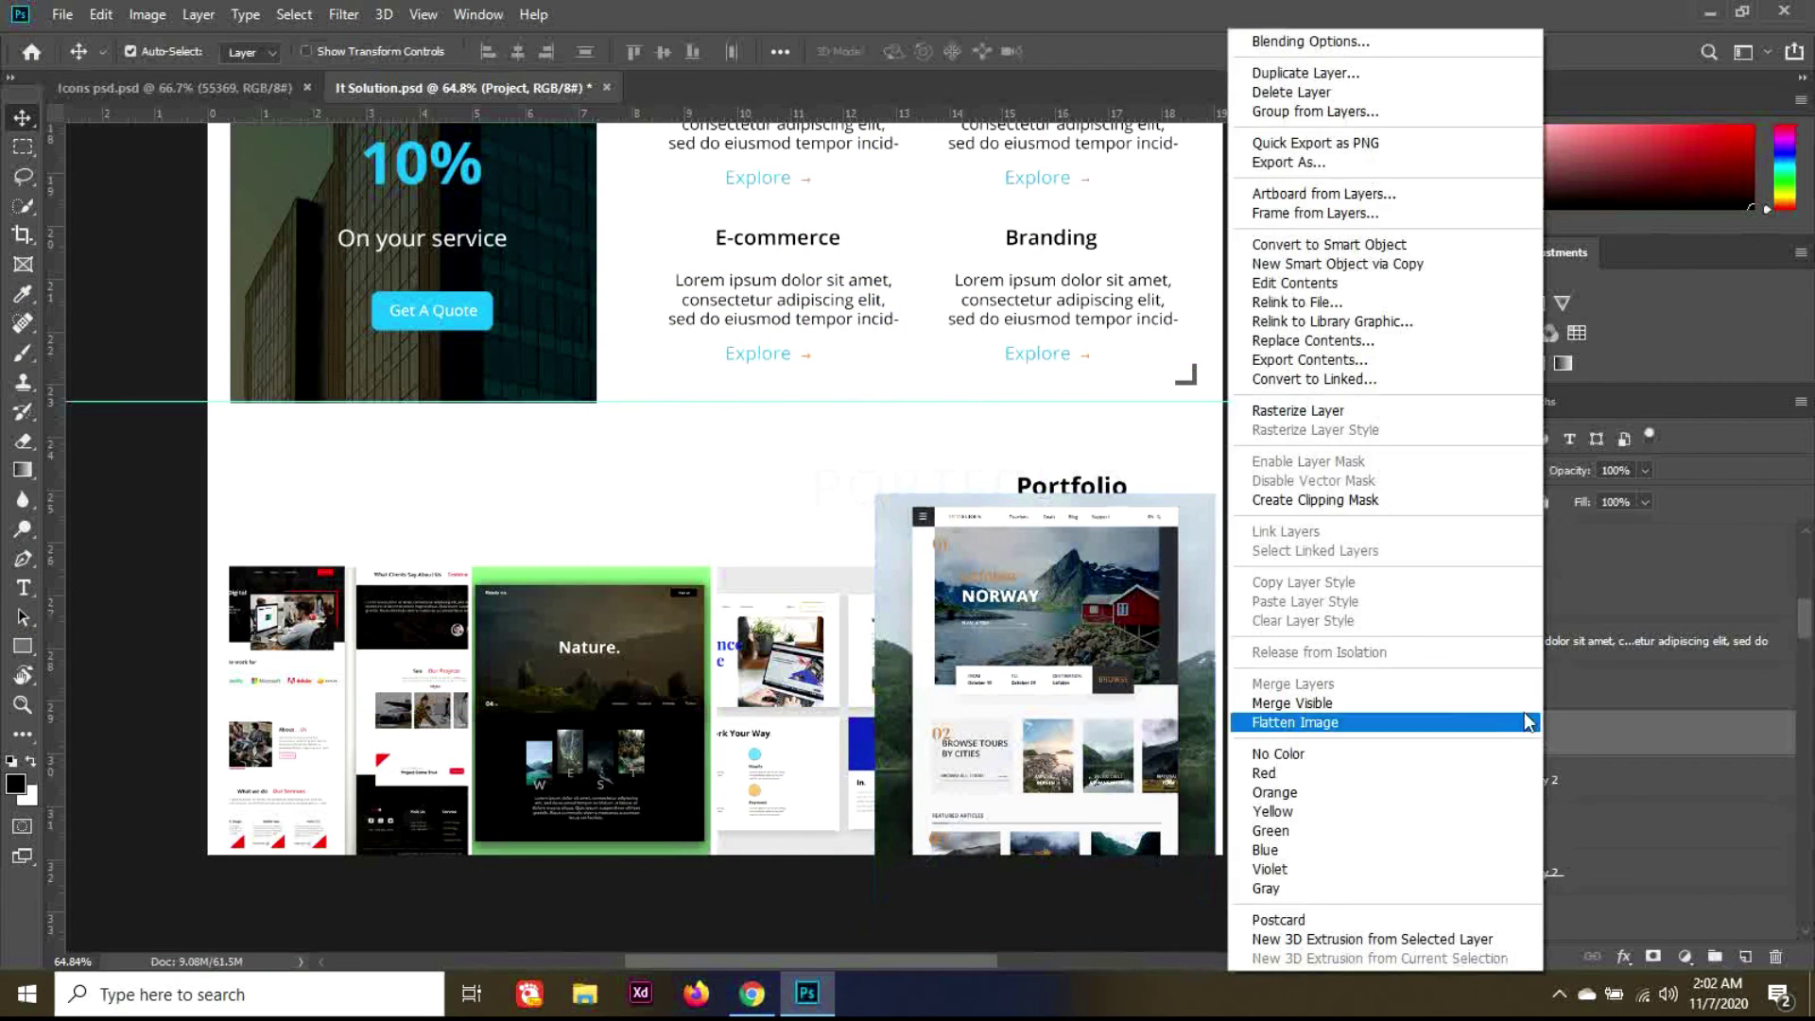
pyautogui.click(1361, 500)
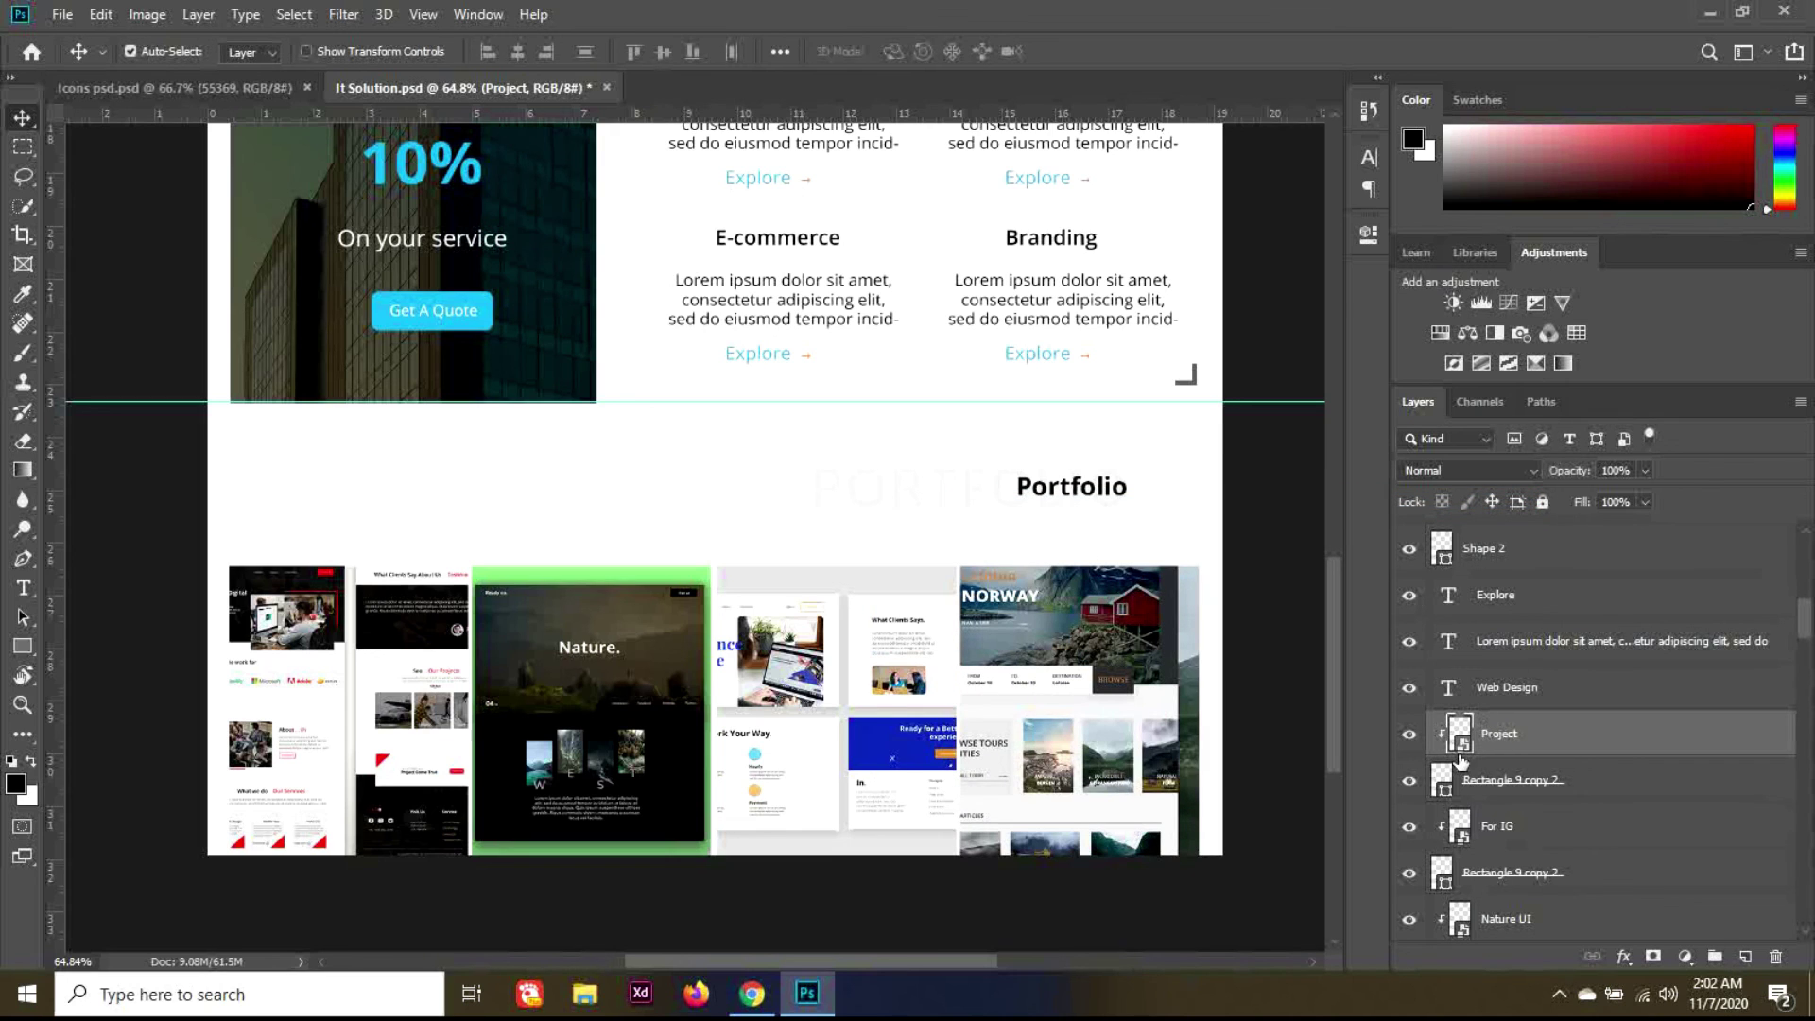
pyautogui.hotkey('shift', 'Right')
pyautogui.hotkey('shift', 'Right')
pyautogui.hotkey('shift', 'Right')
pyautogui.hotkey('shift', 'Right')
# Step: Scale down the clipped Project image to fit its page design in the fourth rectangle, and nudge it up slightly
pyautogui.hotkey('ctrl', 't')
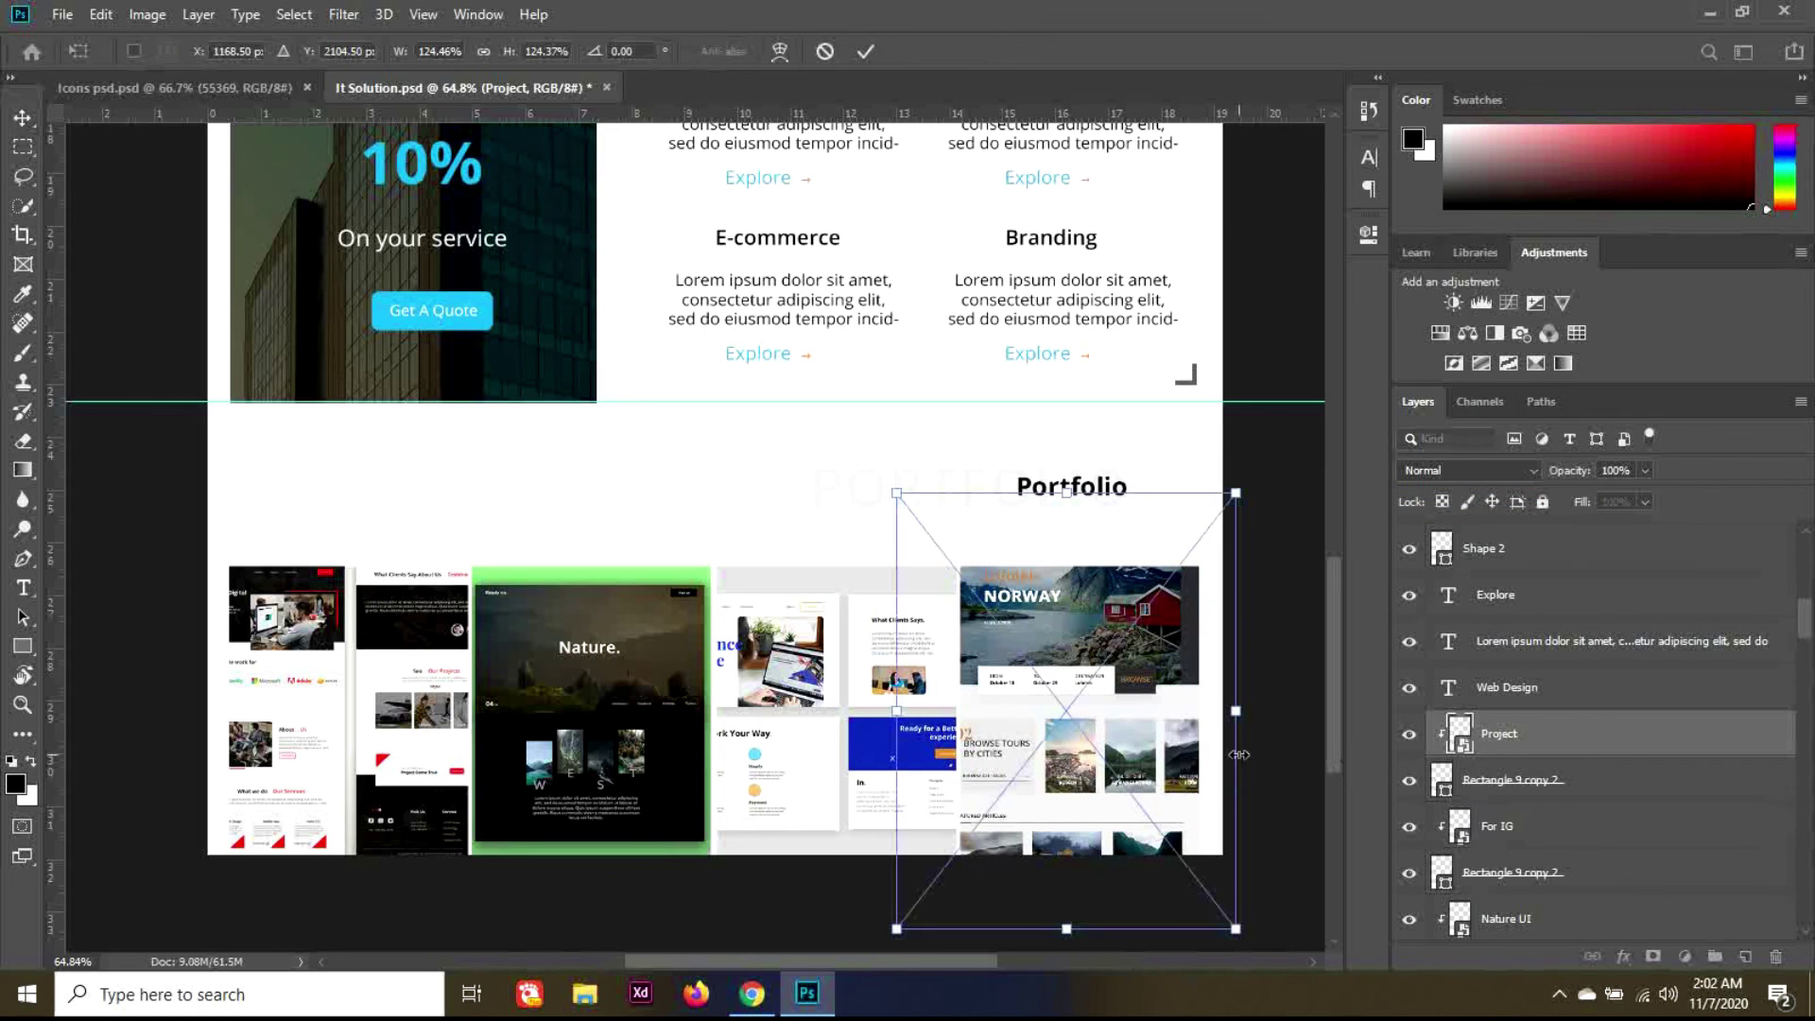
pyautogui.moveTo(1236, 712)
pyautogui.mouseDown()
pyautogui.moveTo(1147, 709)
pyautogui.moveTo(1210, 710)
pyautogui.mouseUp()
pyautogui.press('Return')
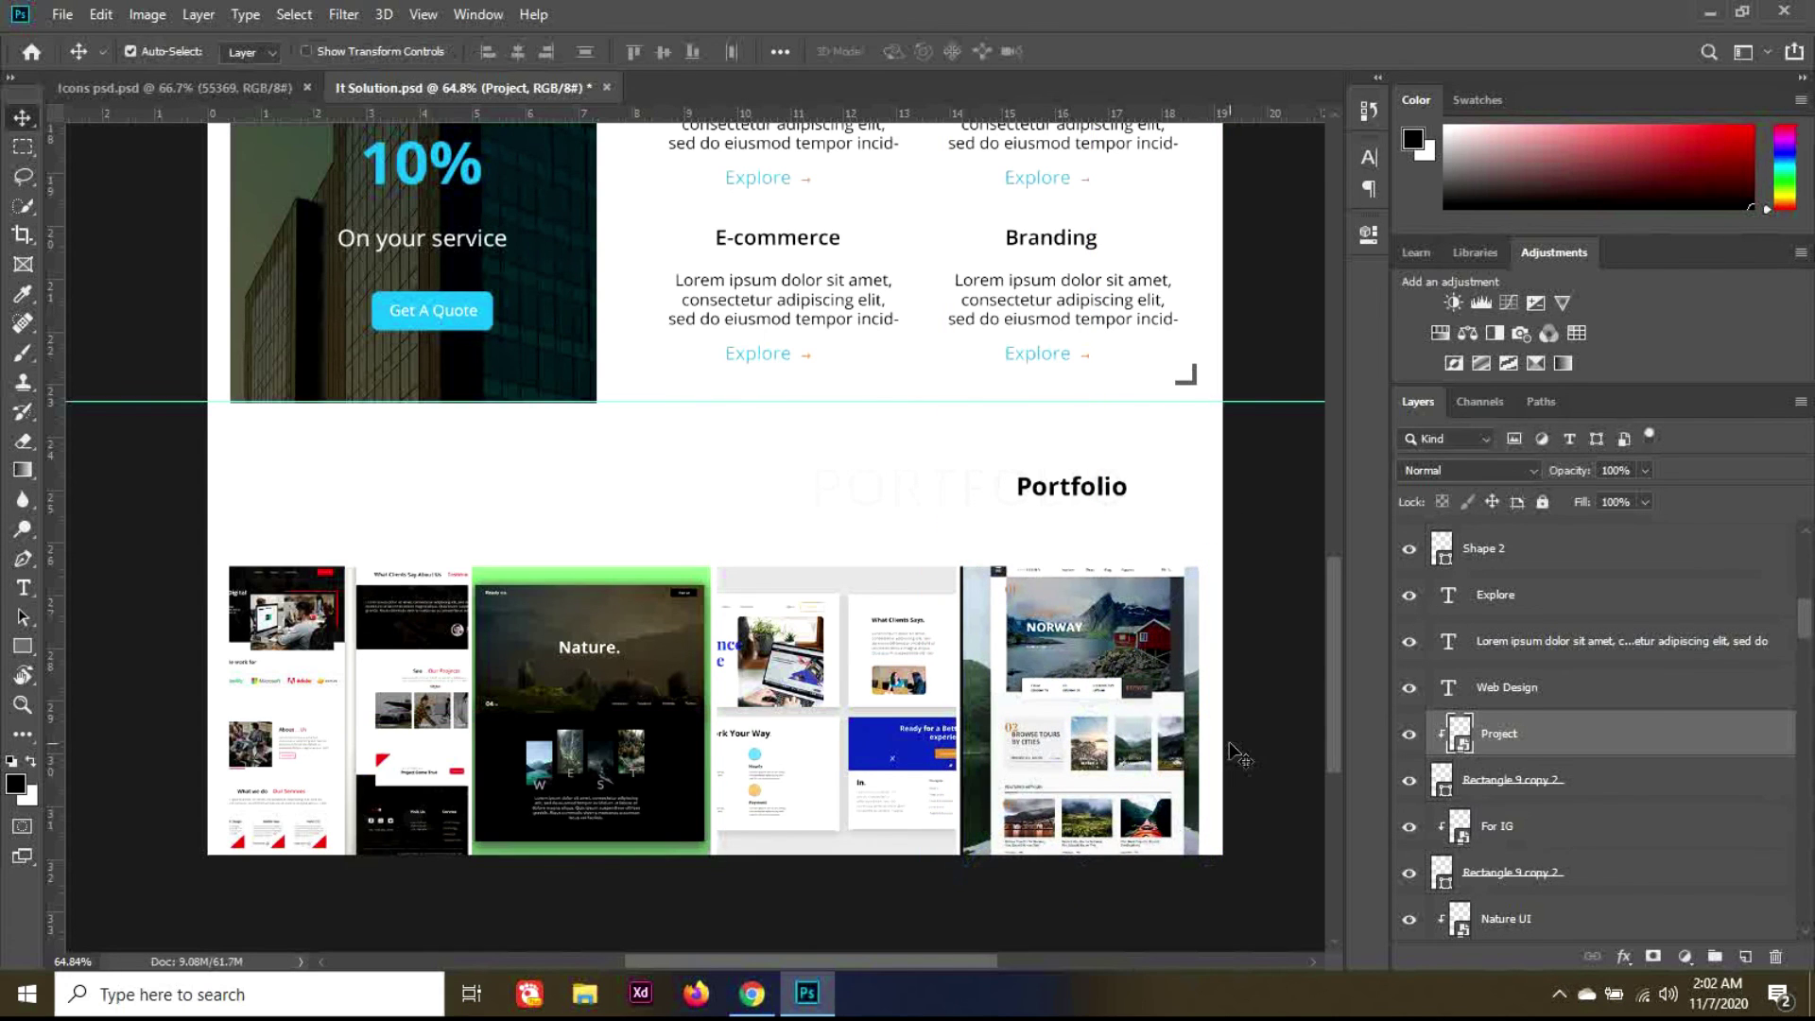
pyautogui.hotkey('shift', 'Up')
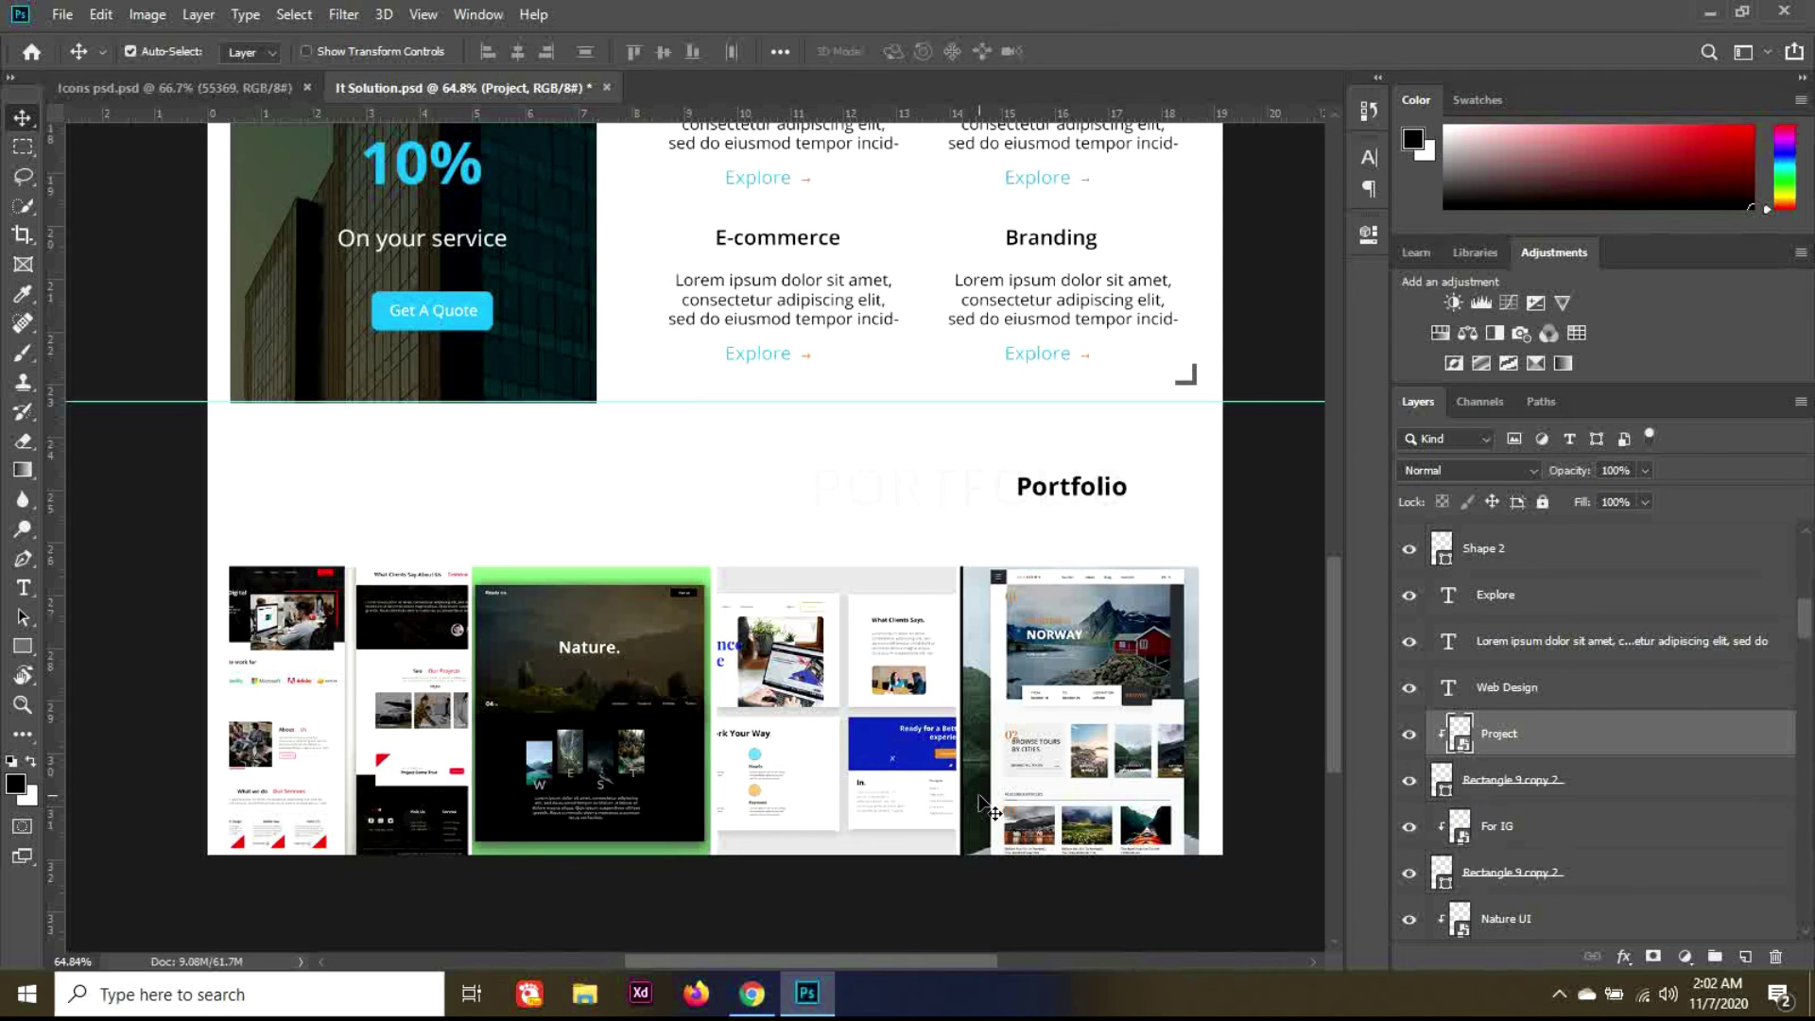
pyautogui.scroll(-5, 993, 811)
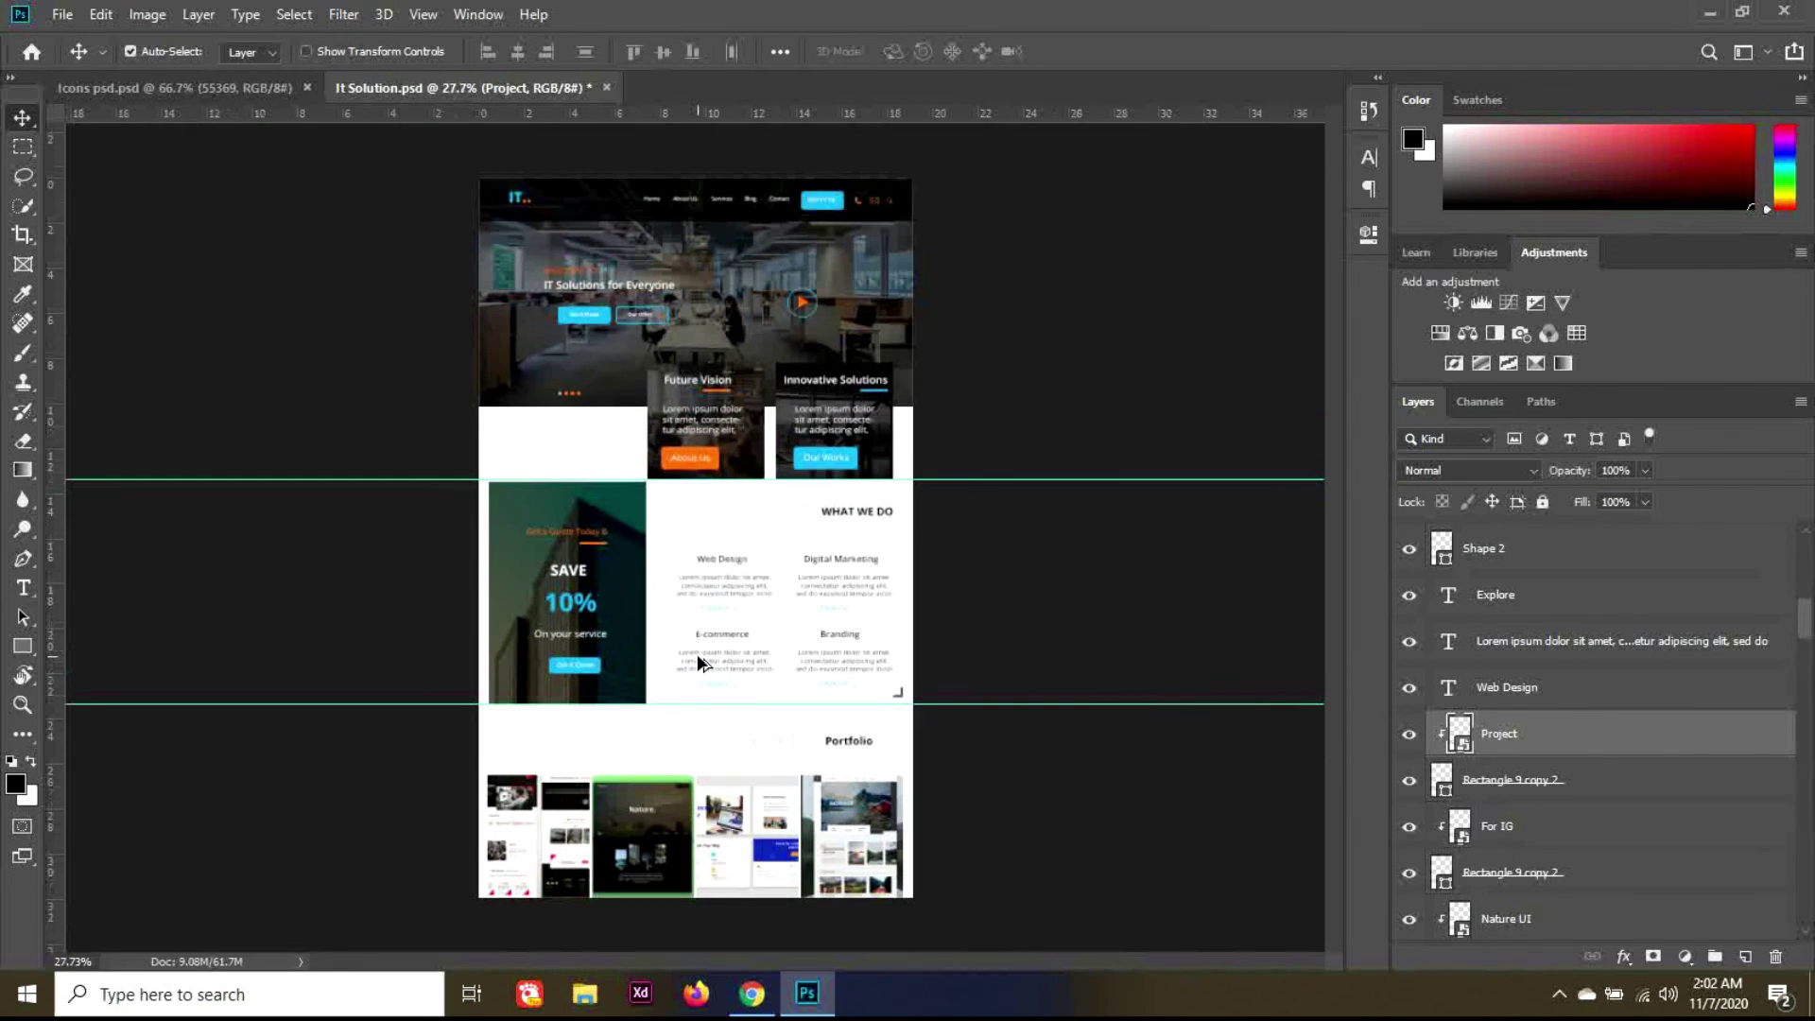